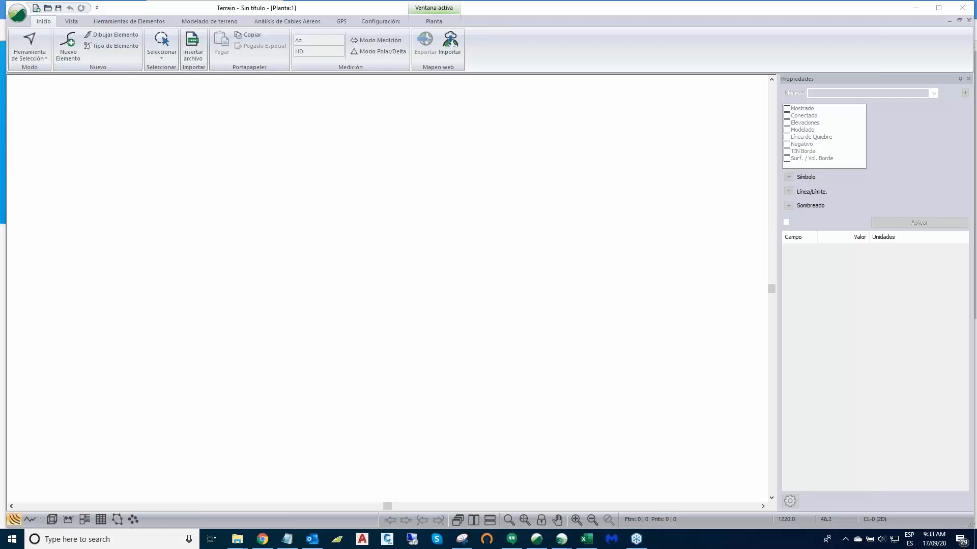
Step: Open the AOI shapefile from the 8_Webminar\AOI folder, listing all compatible formats, and accept the import with the GDA2020_MGA_Zone_55 projection
key("XF86AudioLowerVolume")
left_click(17, 11)
left_click(35, 61)
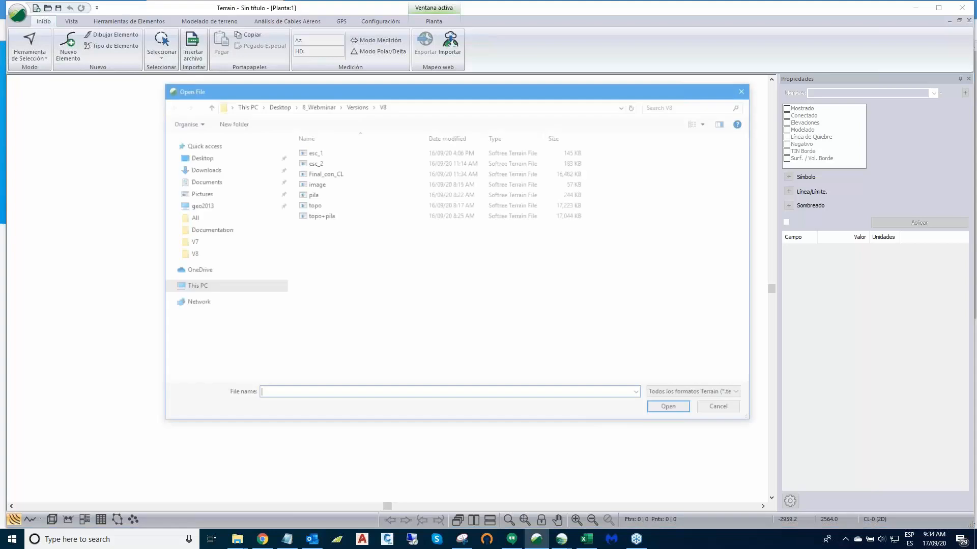
left_click(207, 106)
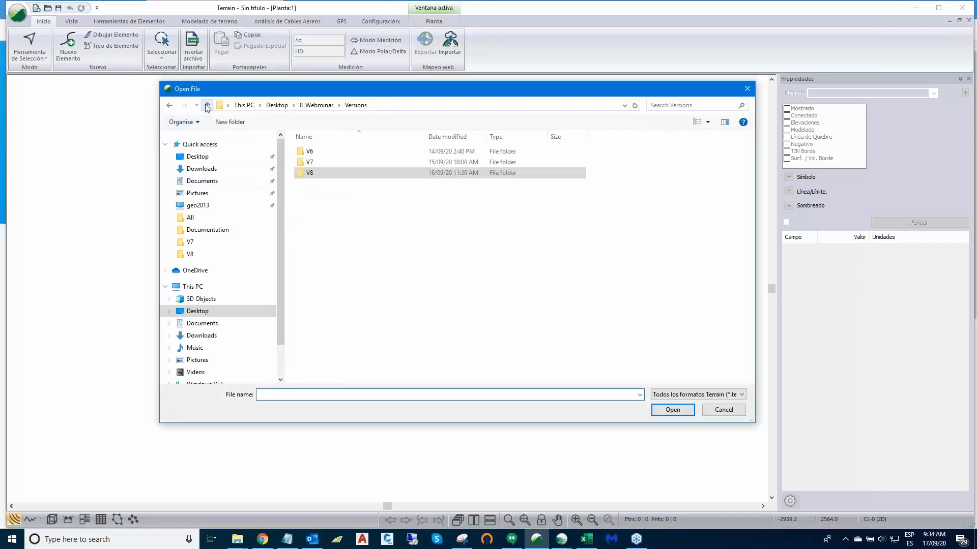
left_click(207, 105)
left_click(310, 153)
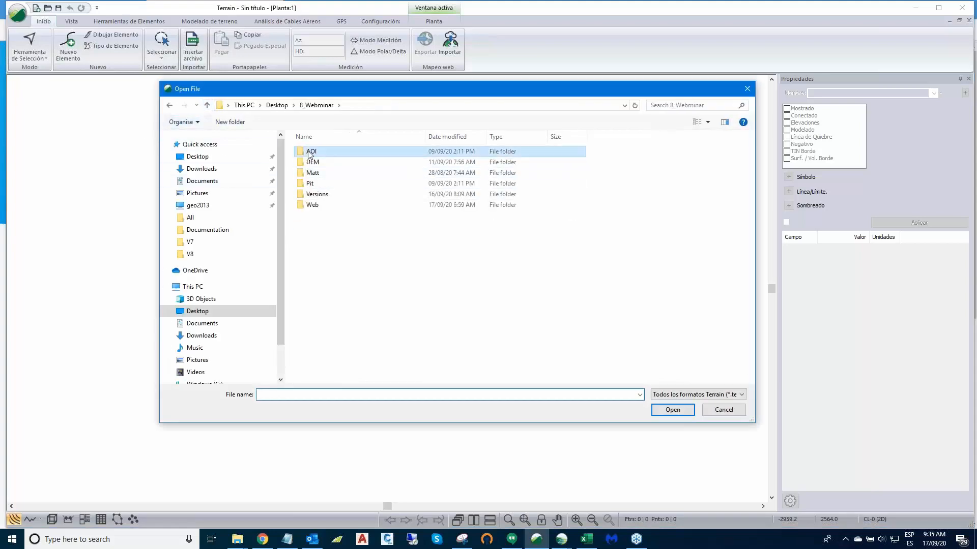
double_click(309, 152)
left_click(743, 396)
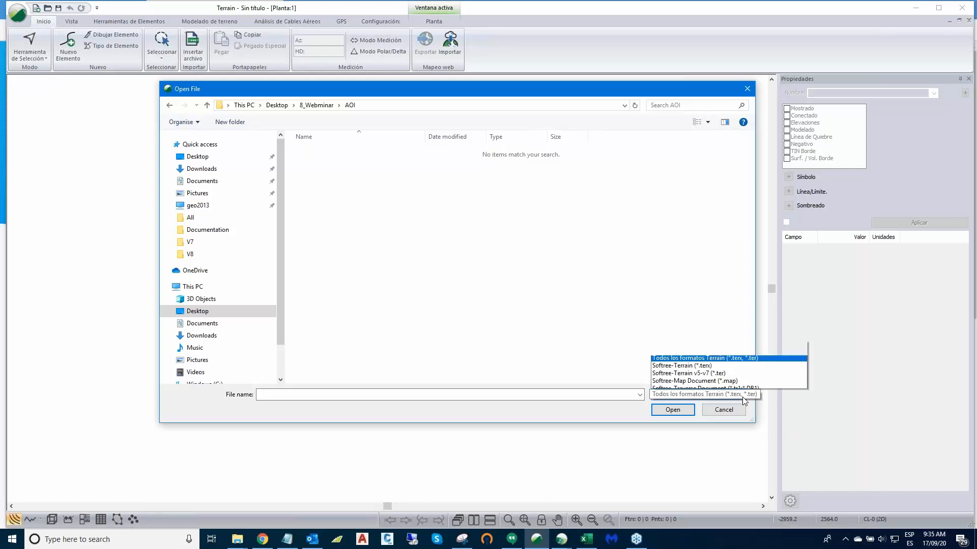
left_click(681, 214)
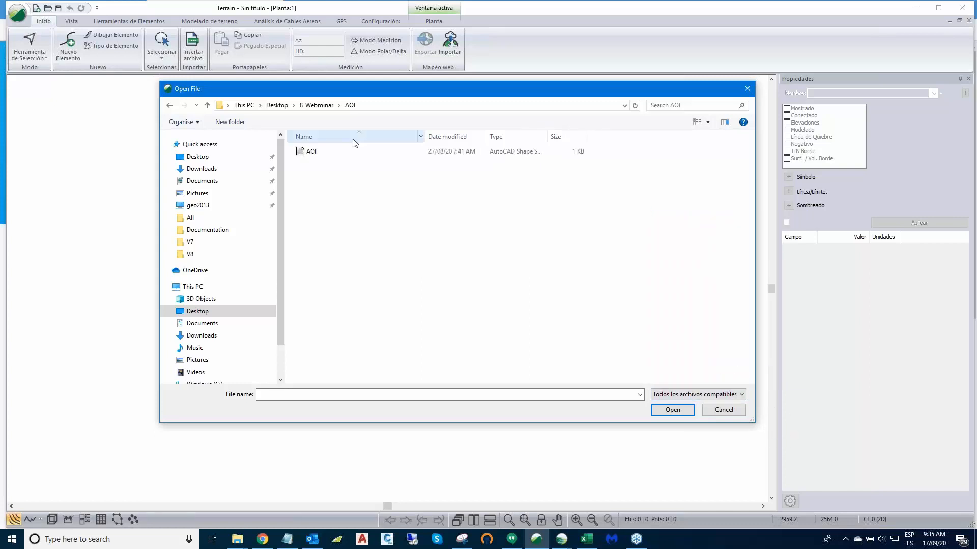
double_click(313, 157)
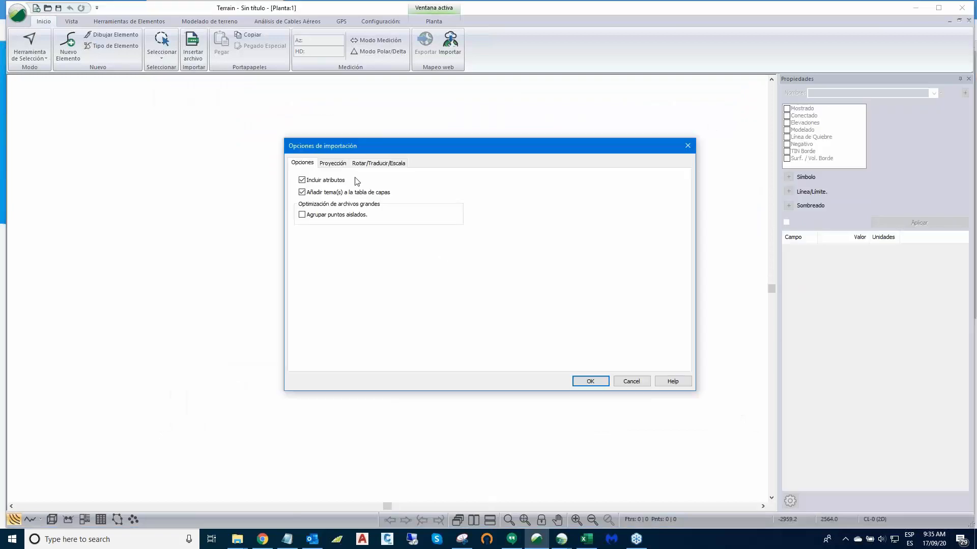
left_click(342, 165)
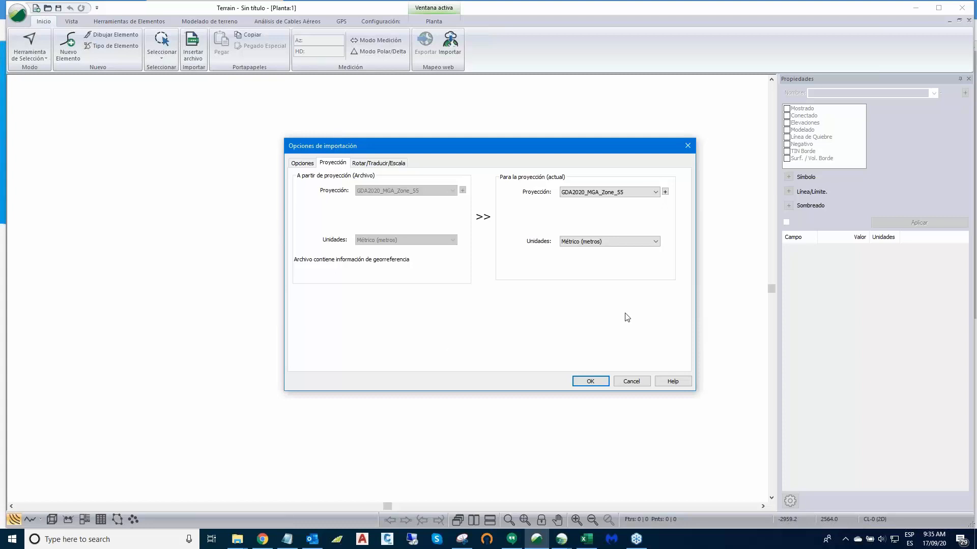
left_click(597, 382)
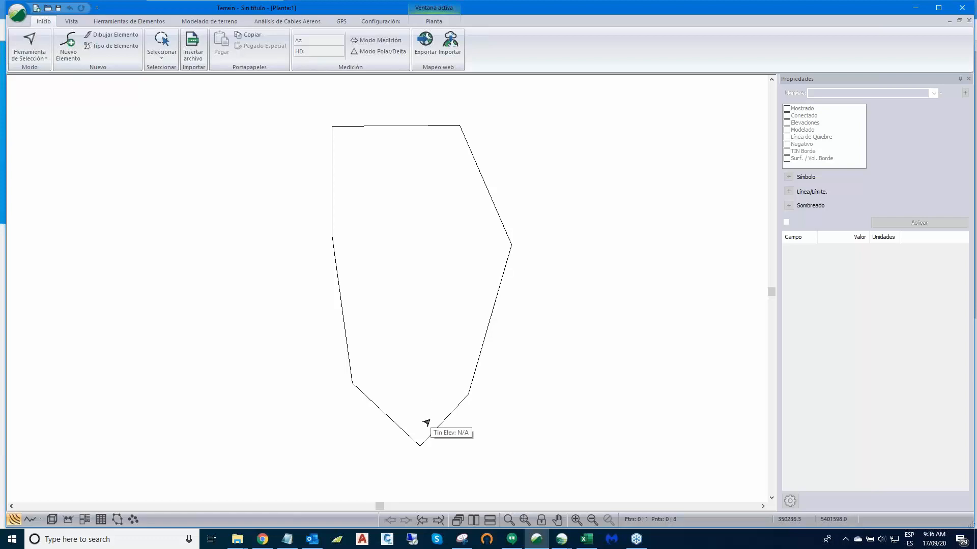
Step: Insert all twelve SavageRiver2019-DEM-1m TIFF tiles from the 8_Webminar\DEM folder, using the USGS DEM format
left_click(193, 45)
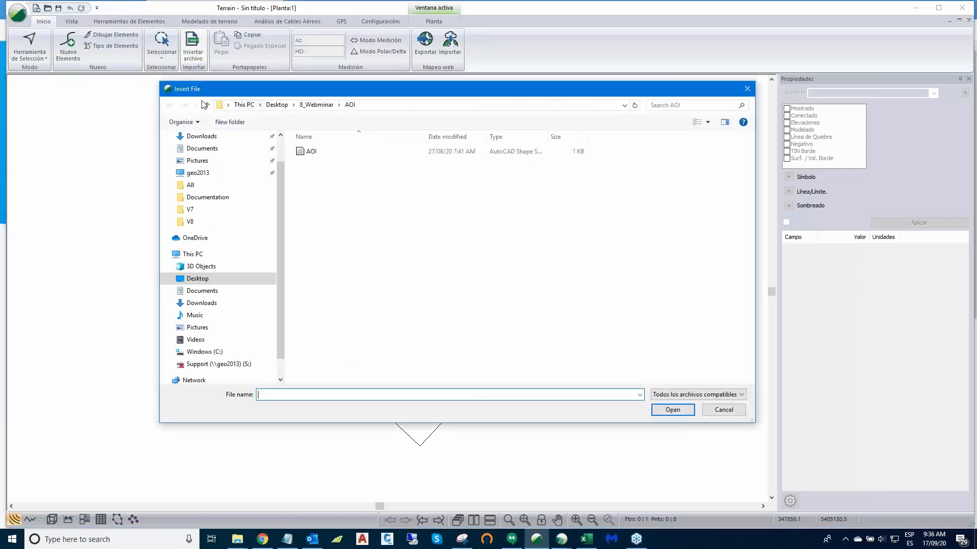
left_click(206, 105)
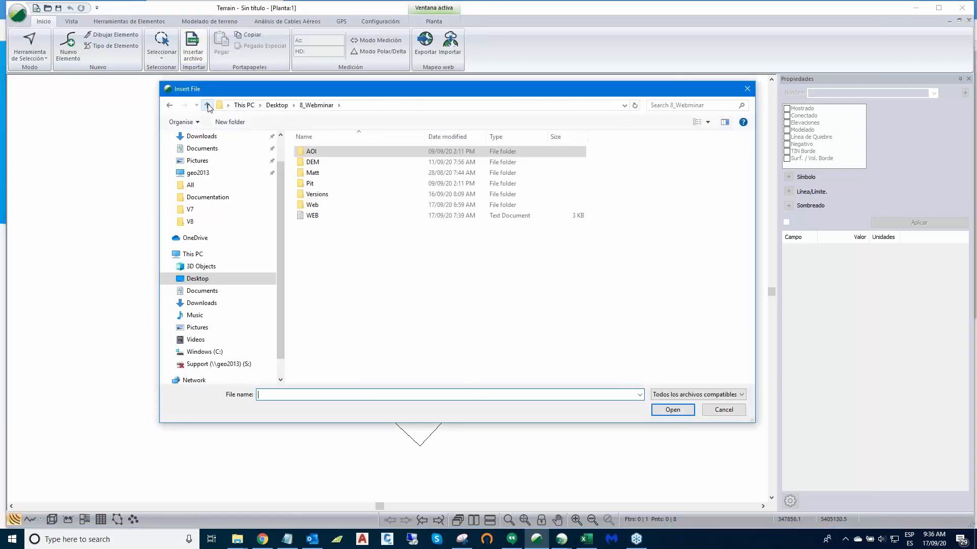
left_click(310, 163)
double_click(310, 164)
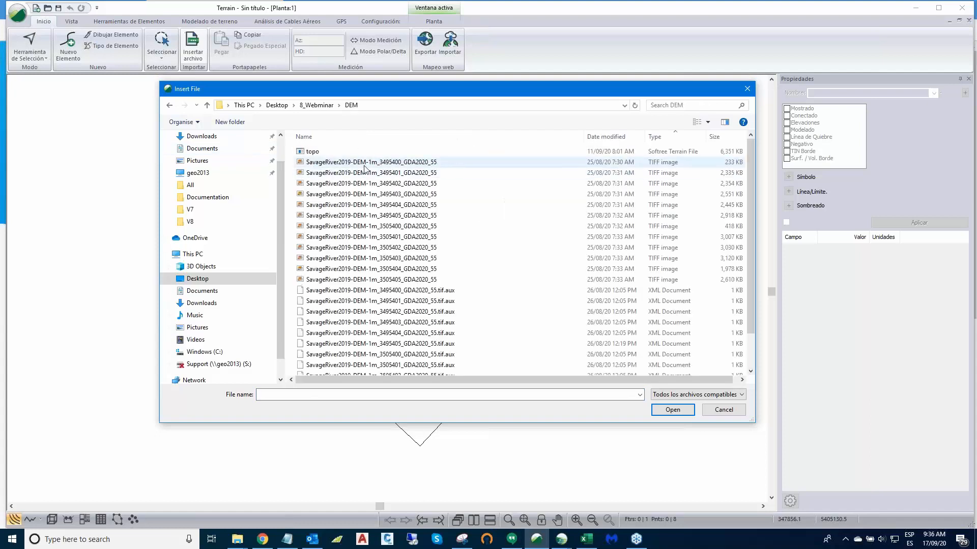
left_click(364, 163)
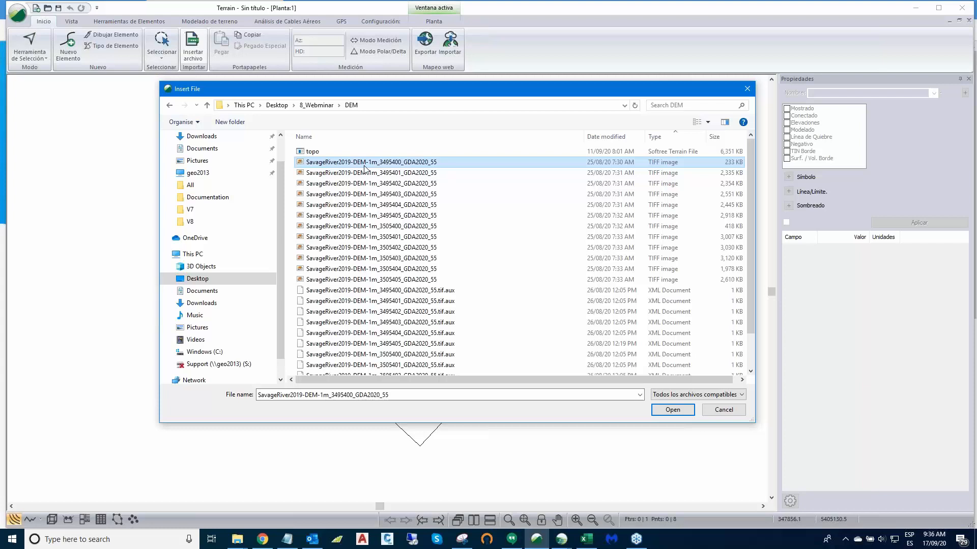
key("shift+Down")
key("shift+Down")
key("shift+Down")
key("shift+Down")
key("shift+Down")
key("shift+Down")
key("shift+Down")
key("shift+Down")
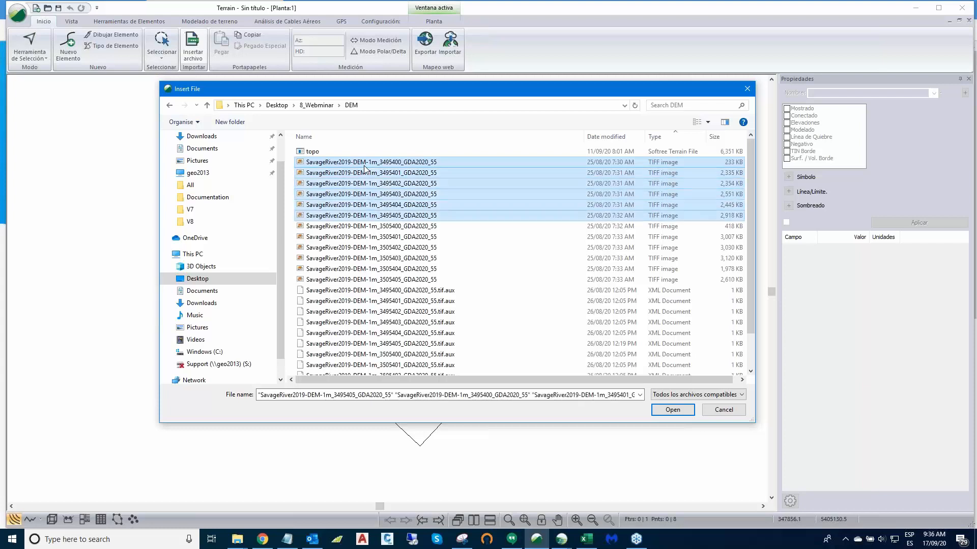
key("shift+Down")
key("shift+Down")
key("shift+Down")
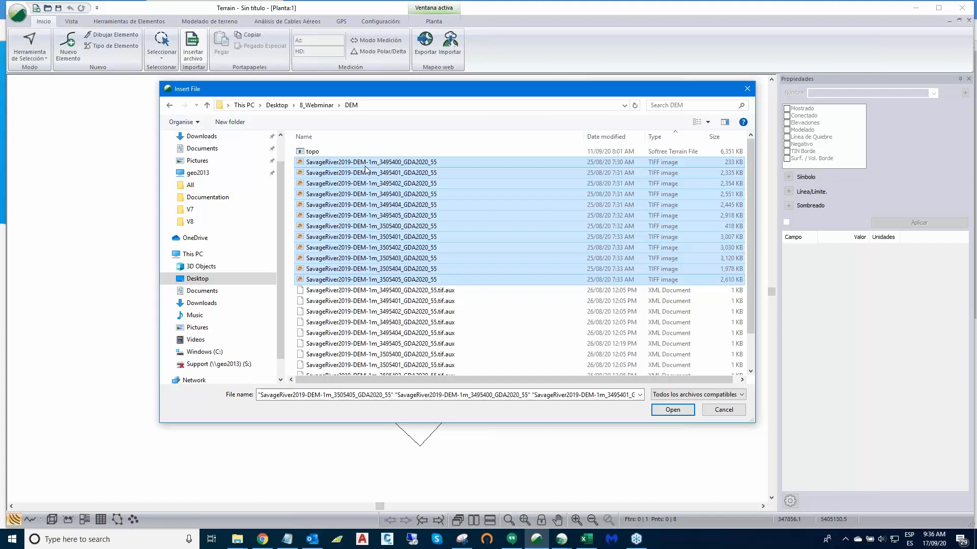
left_click(666, 413)
left_click(436, 238)
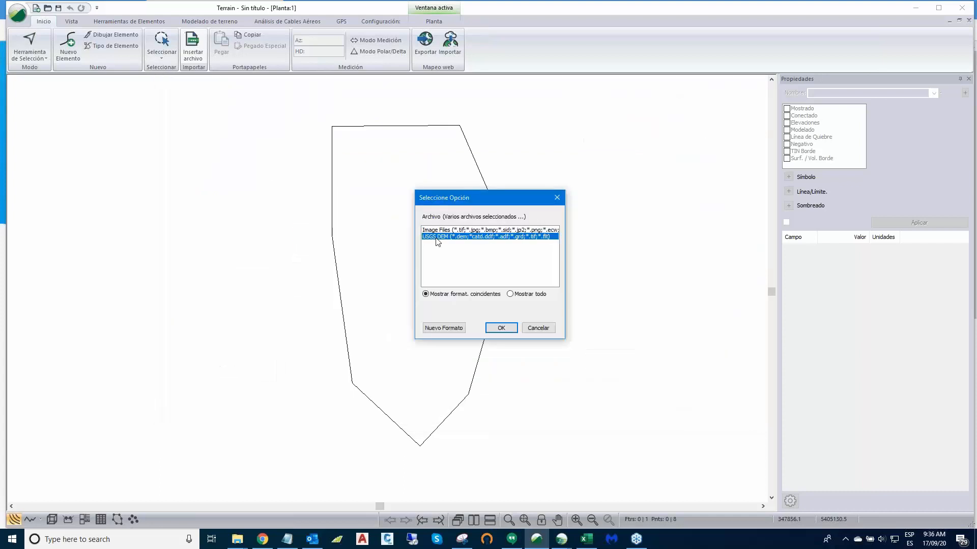
left_click(501, 328)
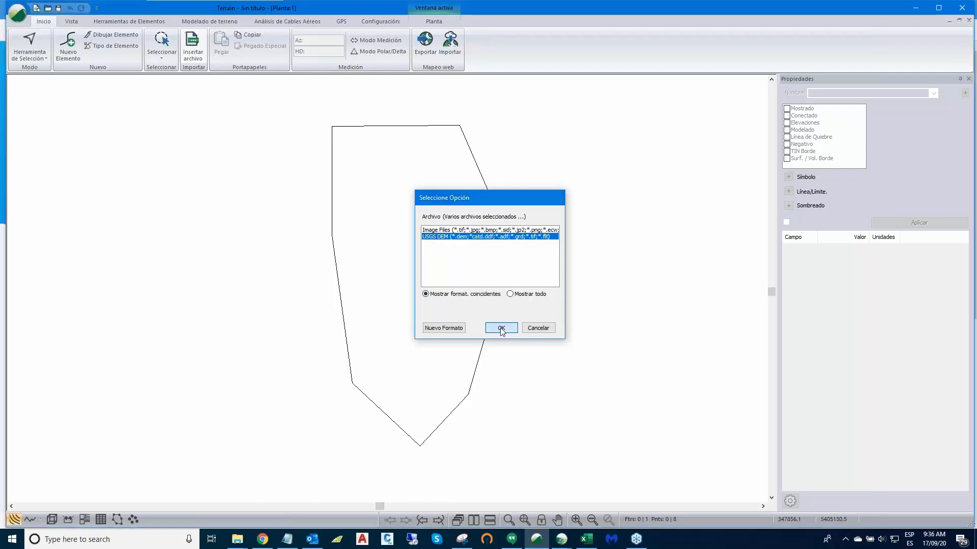
Step: Check the DEM projection and add a polygon filter region based on the AOI-0 element to the import selection
left_click(385, 165)
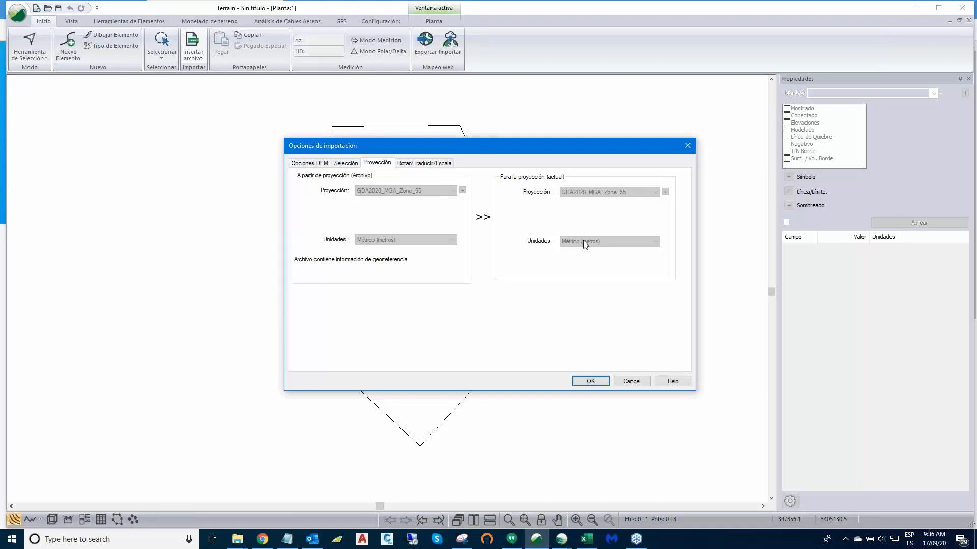
left_click(347, 166)
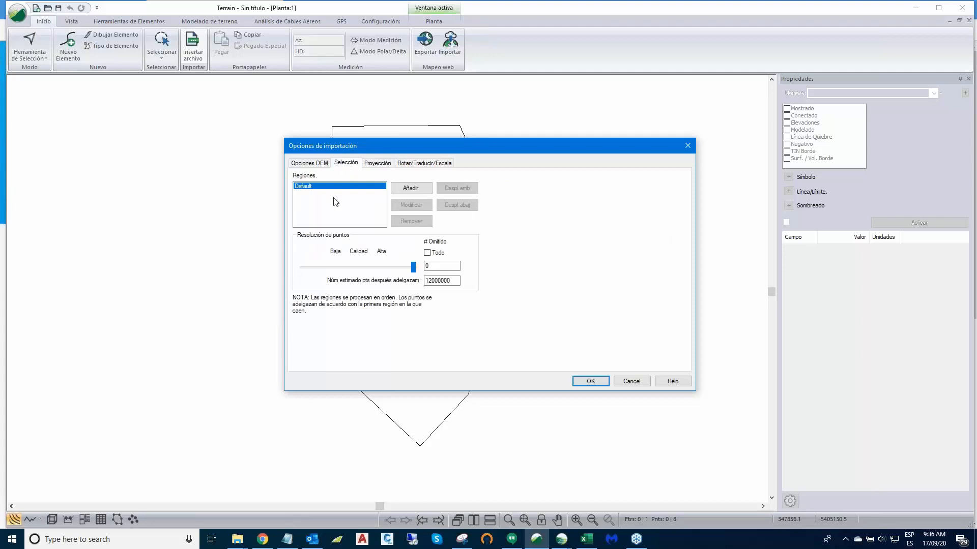
left_click(410, 189)
left_click(489, 215)
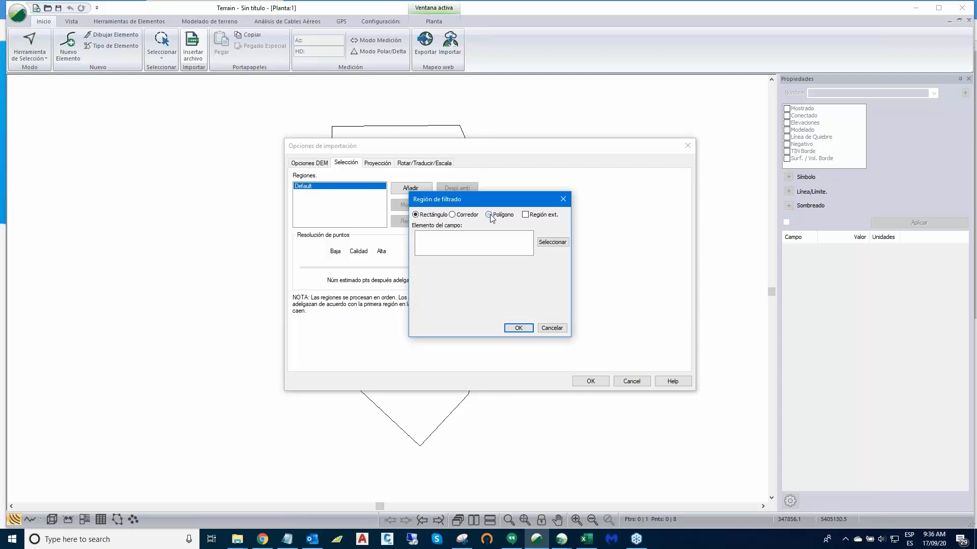
left_click(549, 242)
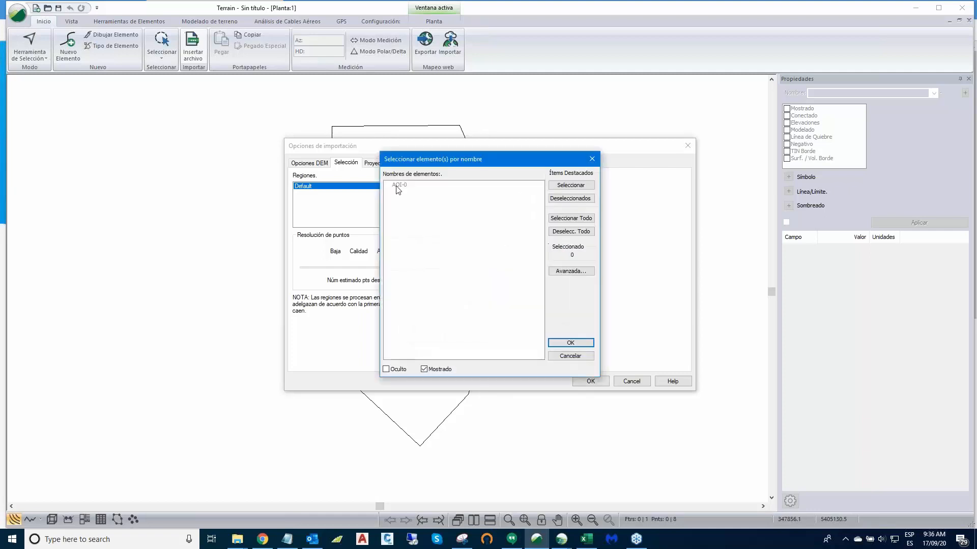
left_click(398, 185)
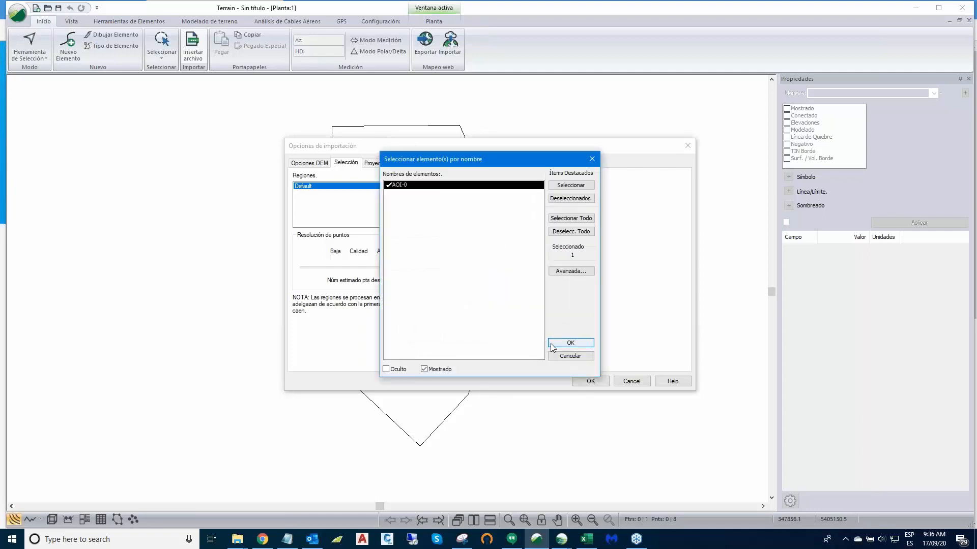
left_click(570, 343)
left_click(519, 328)
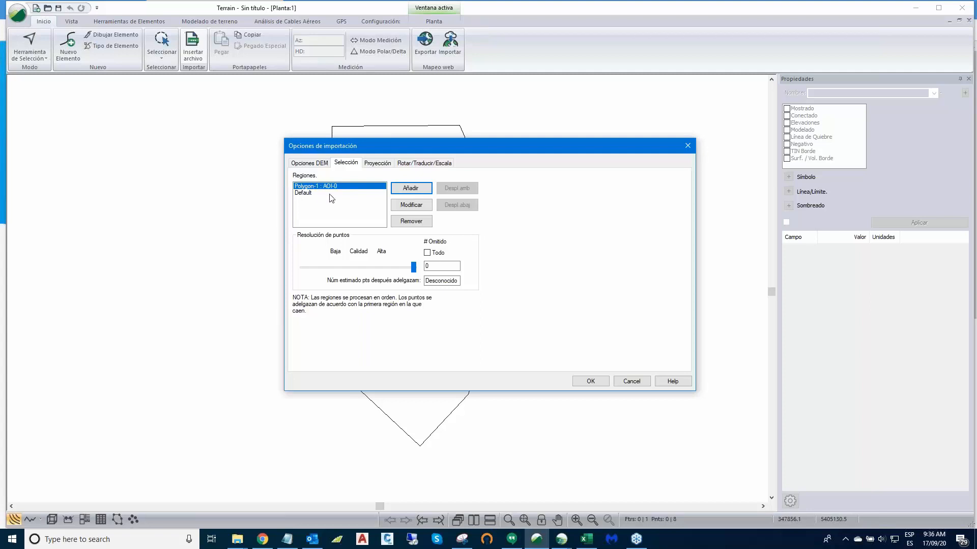
Step: Import the DEM with all points of the Default region omitted and a slightly reduced point resolution inside the AOI-0 polygon
left_click(303, 197)
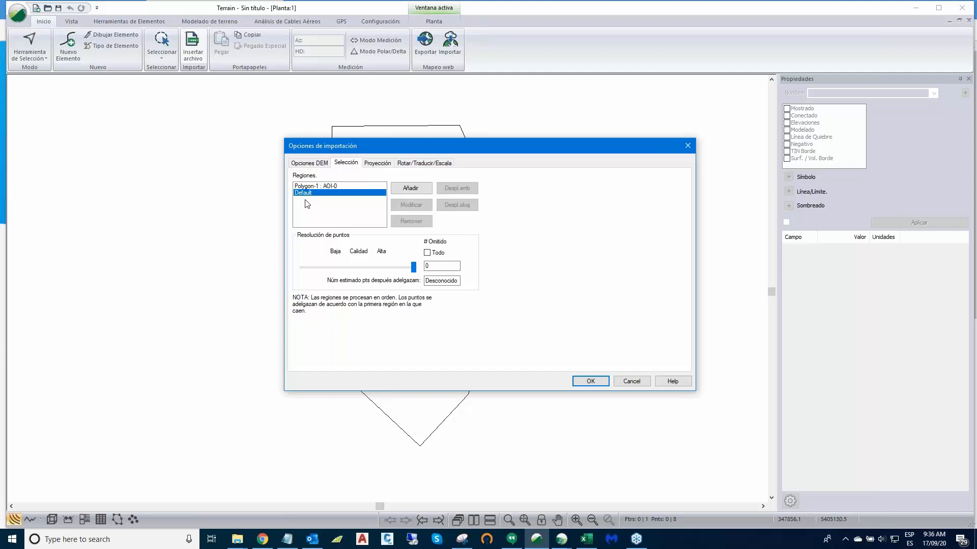
left_click(428, 253)
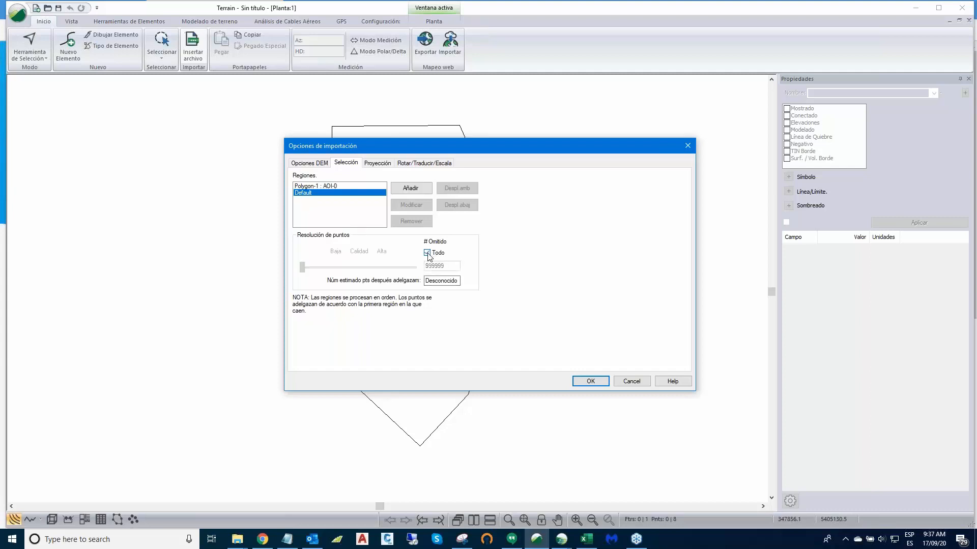
left_click(340, 186)
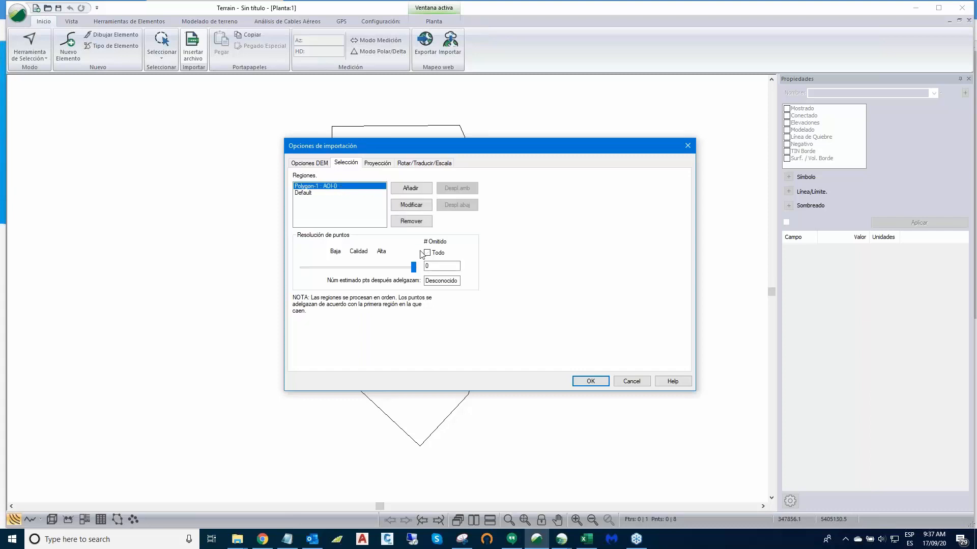
left_click_drag(412, 268, 392, 273)
left_click(591, 381)
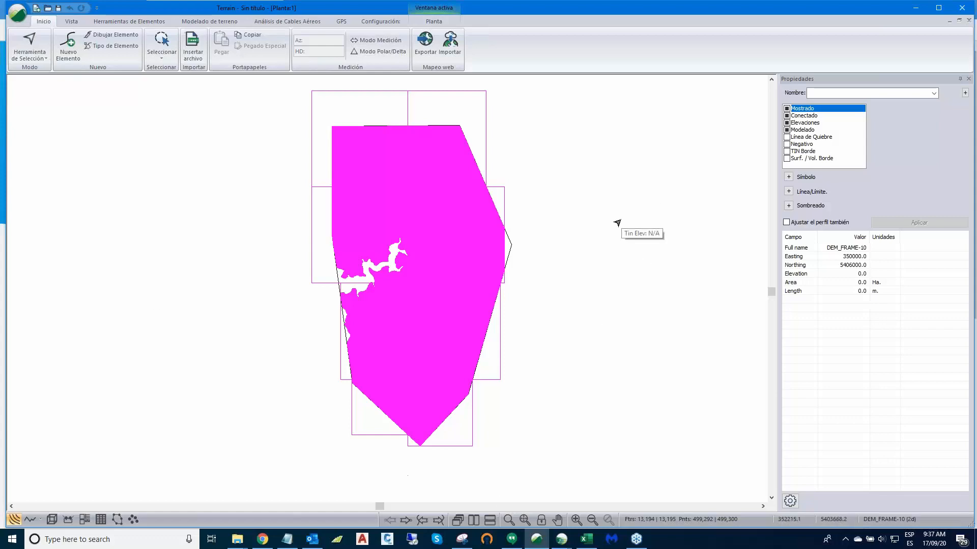
Step: Clear the selection of the imported elements and examine the properties of the two northernmost tile frames one at a time
key("Escape")
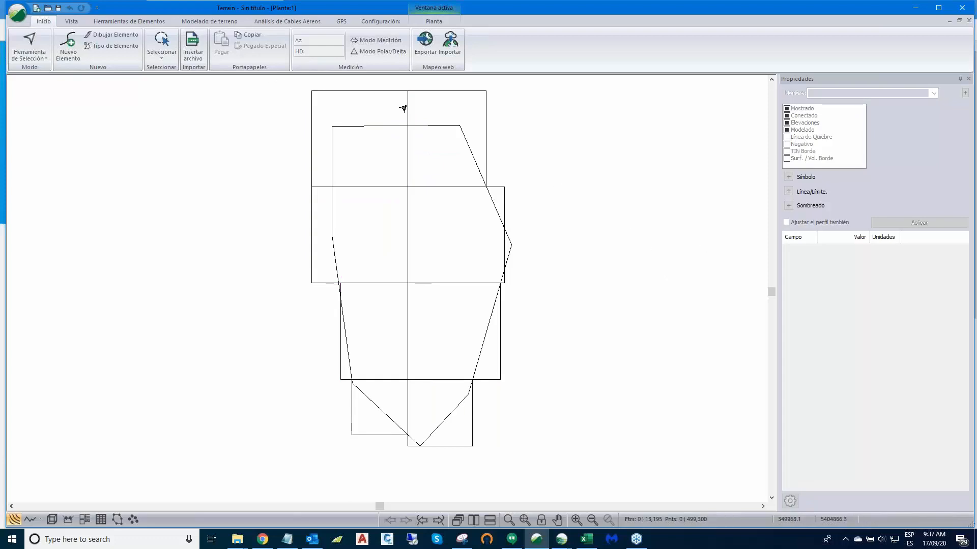
left_click(333, 92)
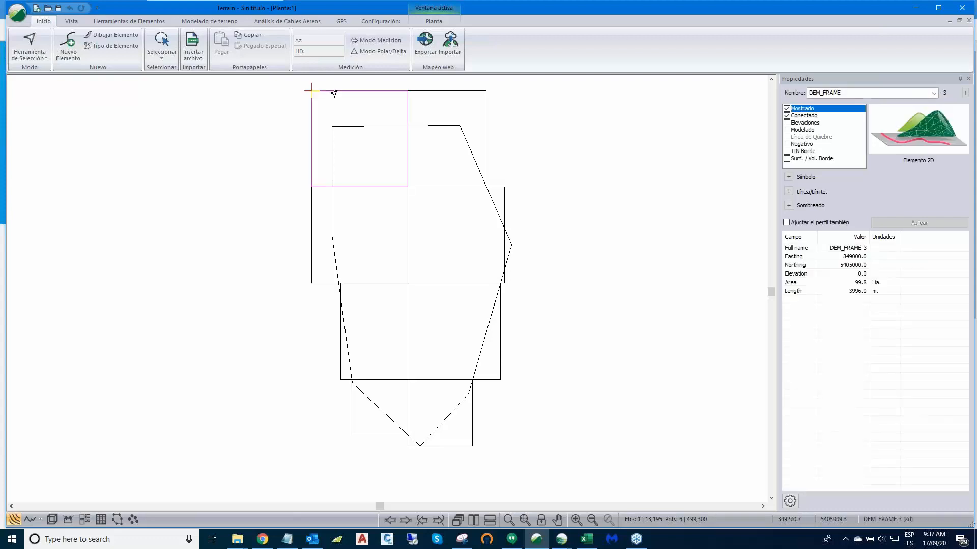
left_click(485, 132)
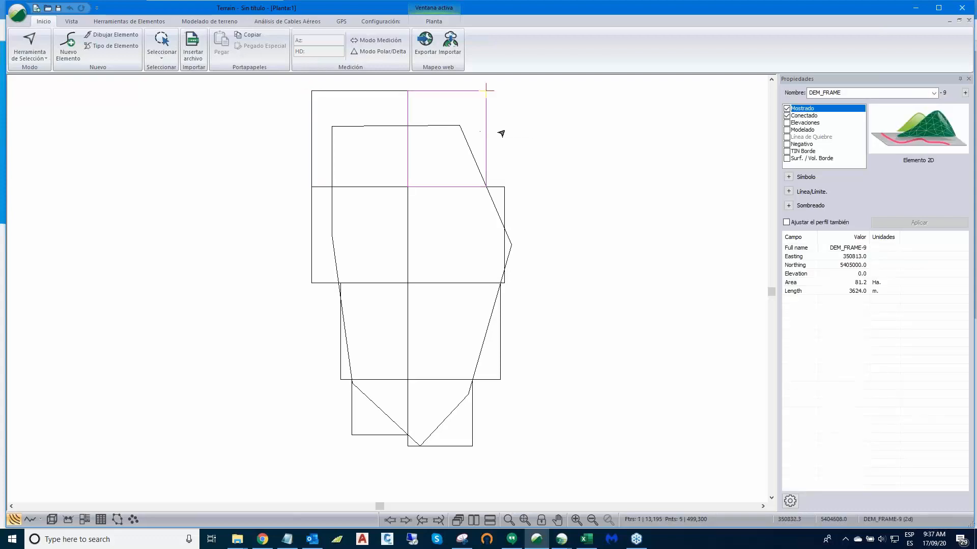
Step: Select all elements whose names match DEM_* and delete these DEM tile frames
right_click(594, 145)
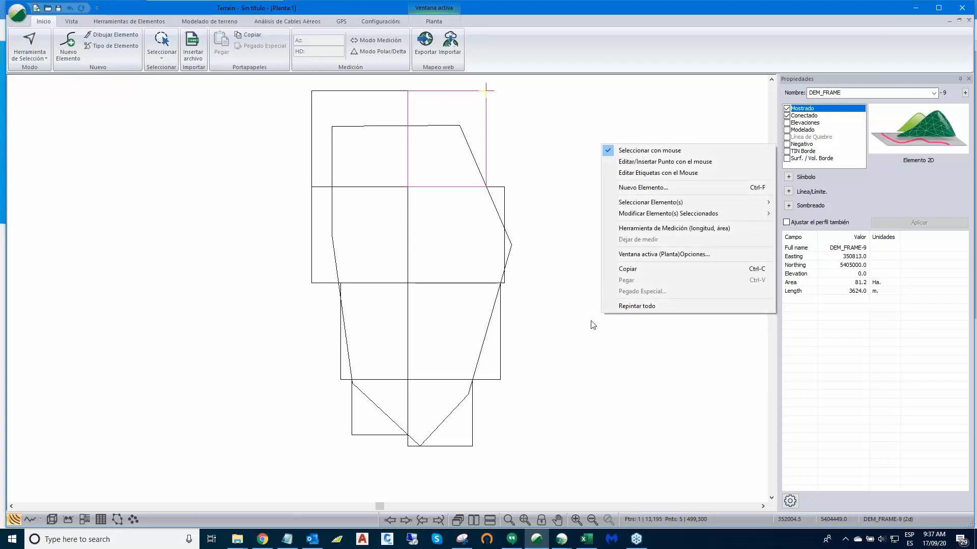
mouse_move(633, 204)
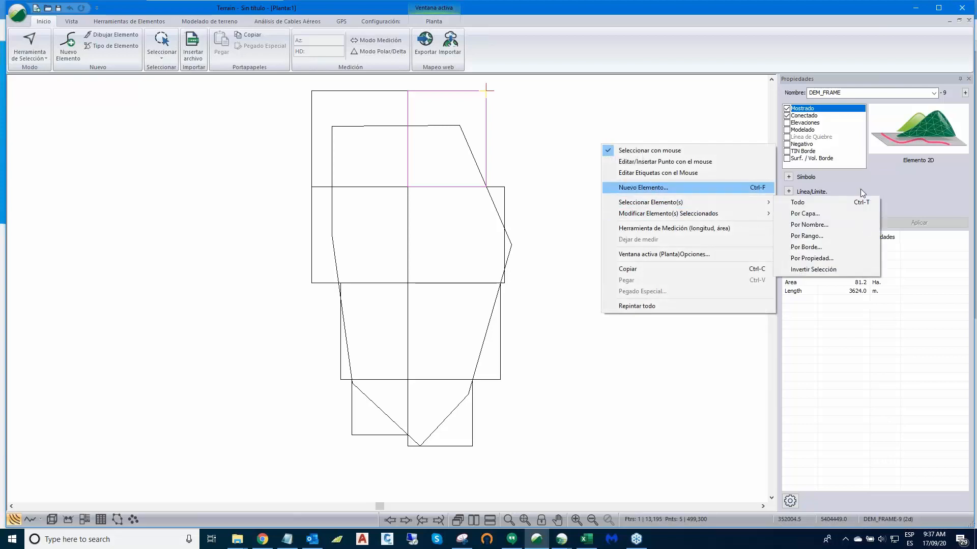
left_click(807, 226)
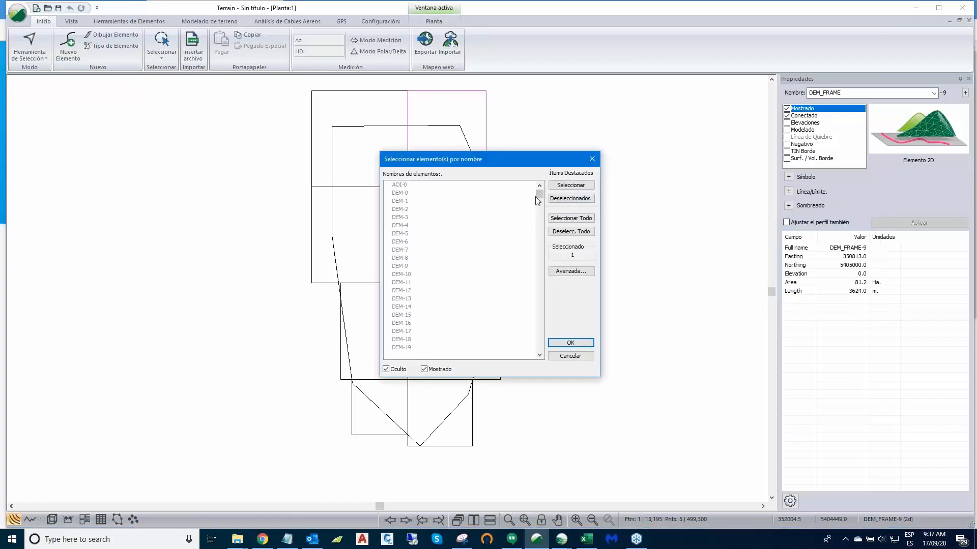
left_click_drag(540, 195, 539, 359)
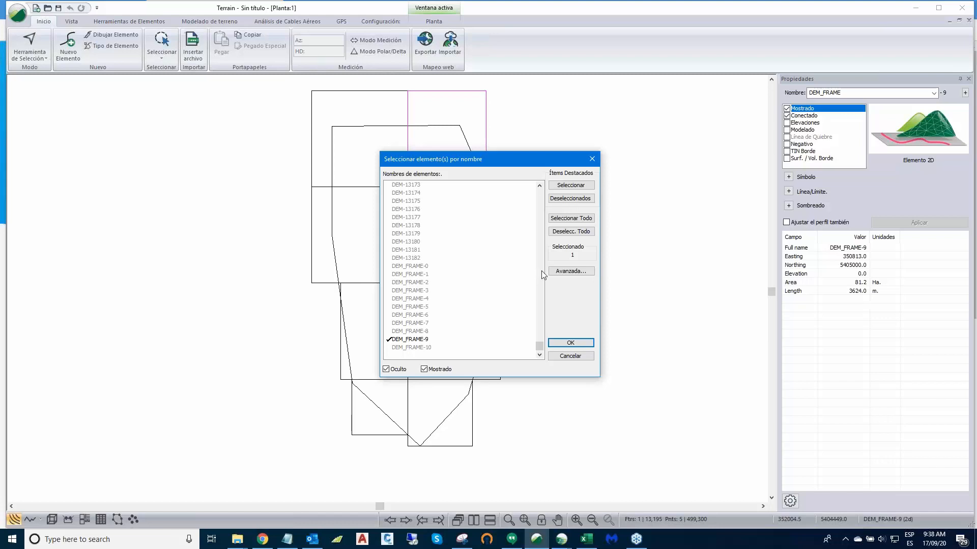
left_click(576, 273)
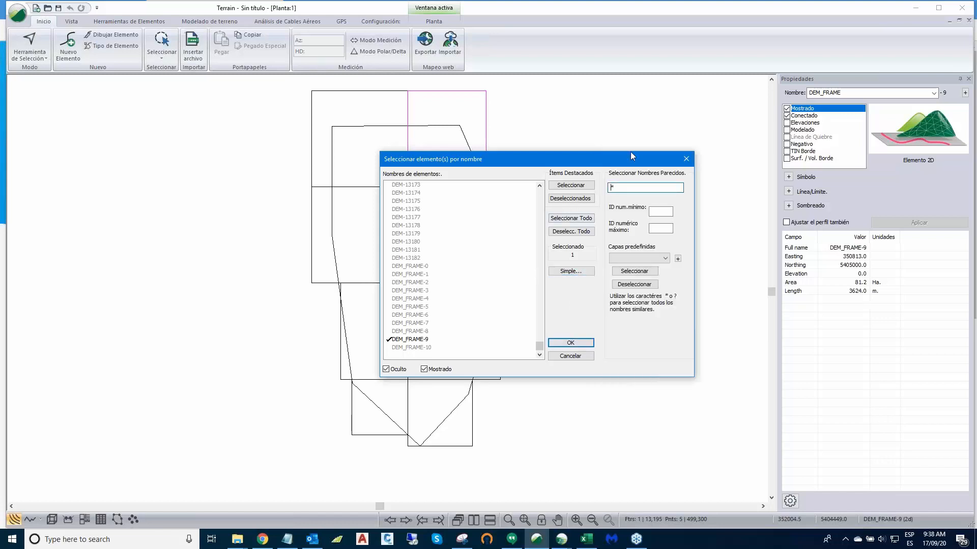
type("DEM_")
left_click(635, 271)
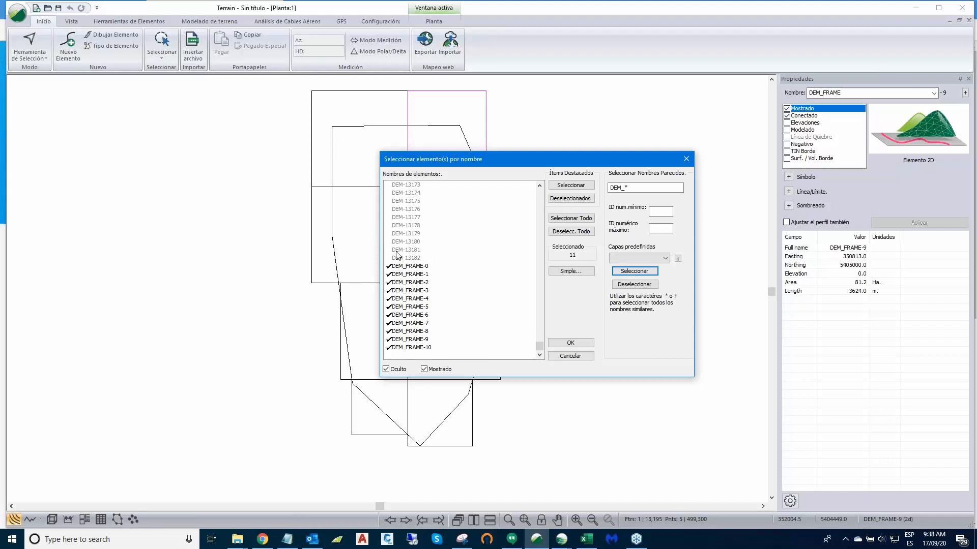
left_click(560, 344)
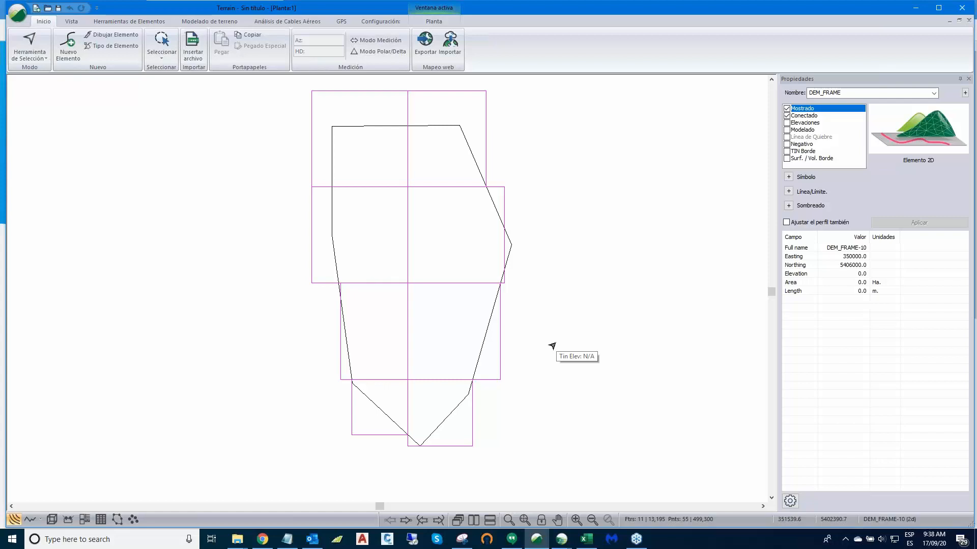
key("Delete")
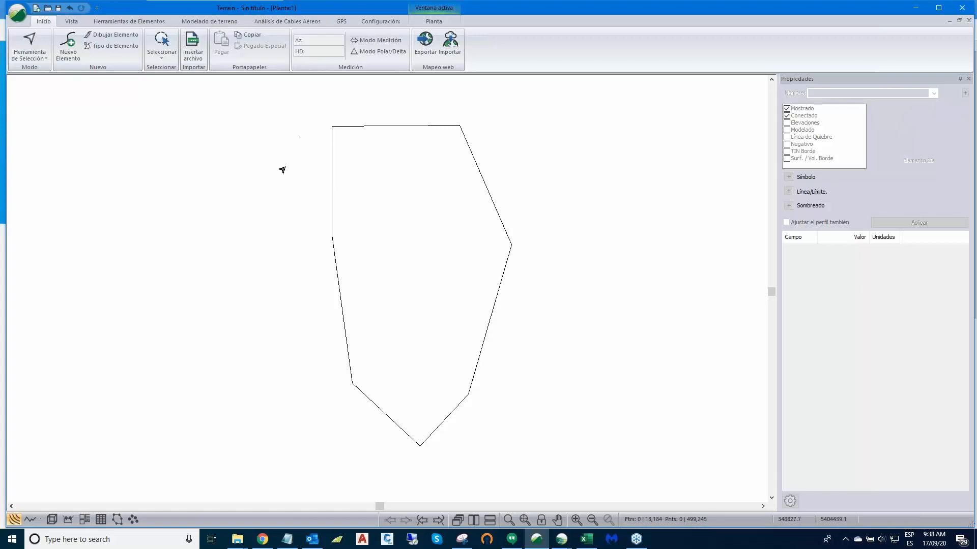
Step: Generate the TIN and contours with the include-all option turned off and a maximum side length of 350
left_click(220, 20)
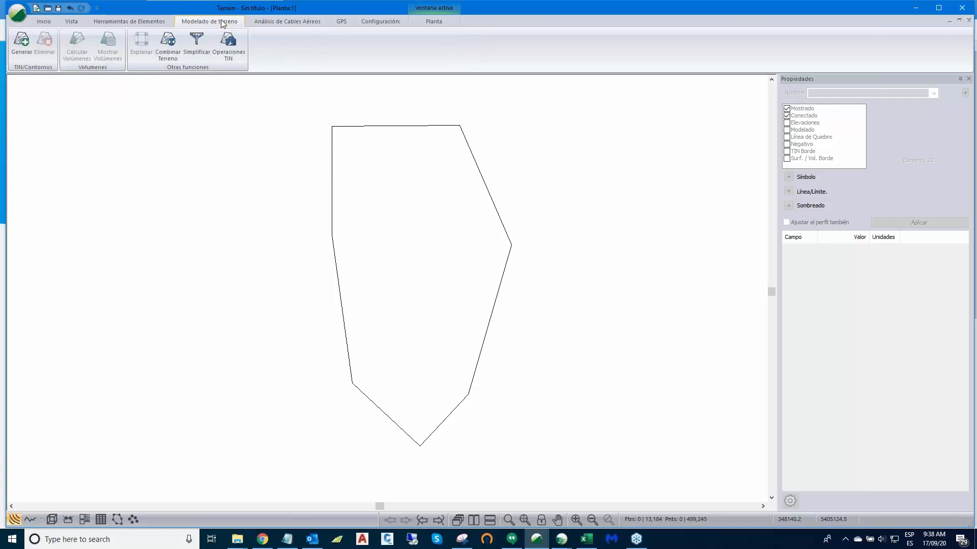
left_click(19, 48)
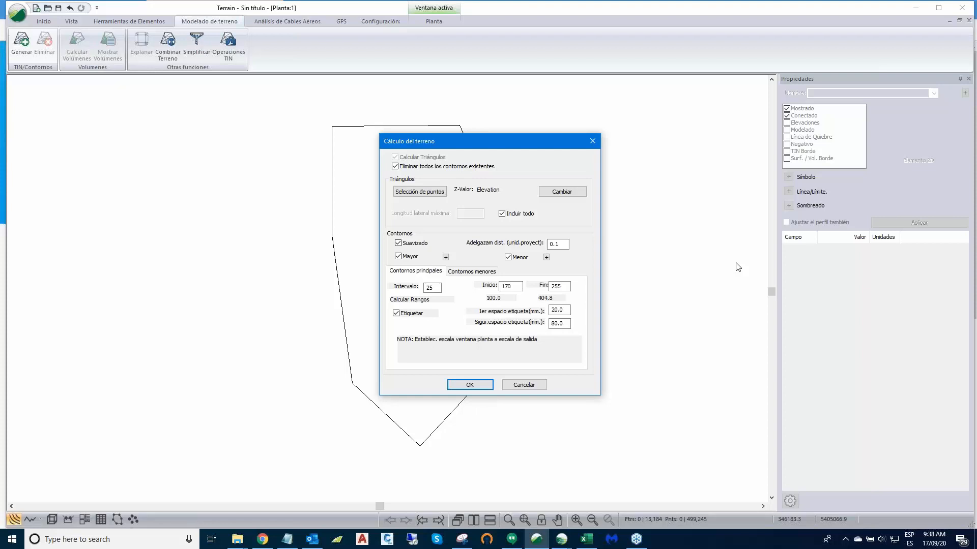
left_click(502, 215)
left_click(471, 272)
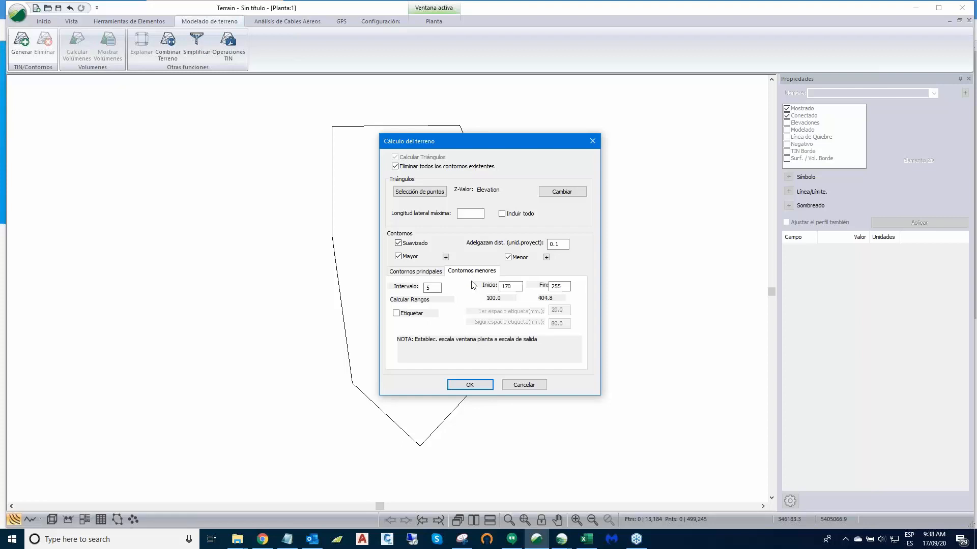
left_click(470, 214)
type("350")
left_click(480, 387)
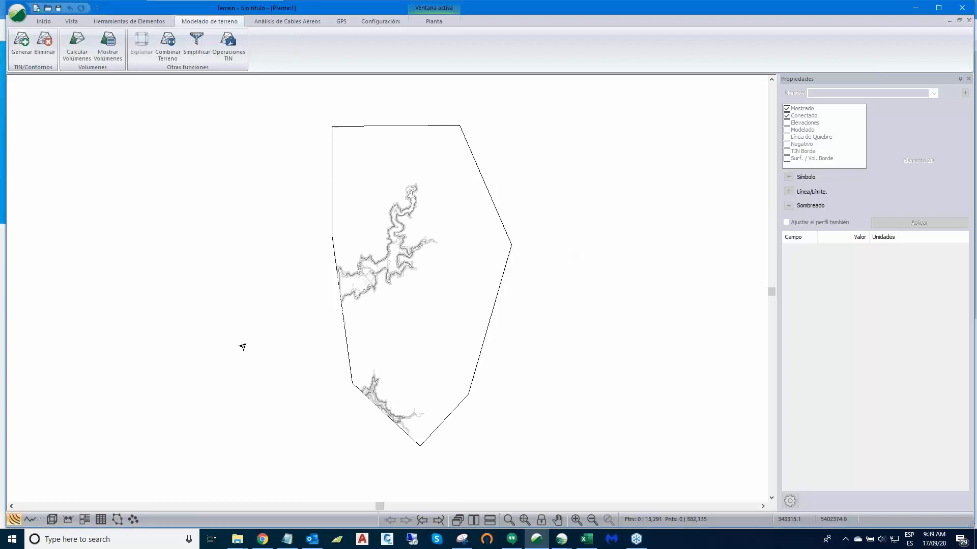
Step: Examine the generated terrain surface in the 3D view from several angles, then return to the plan view
left_click(51, 519)
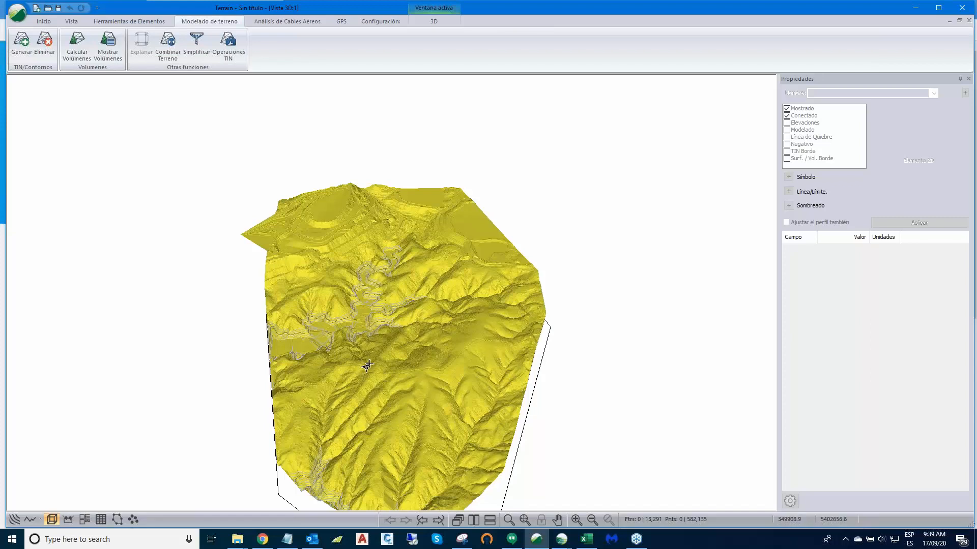
scroll(381, 350, "up", 2)
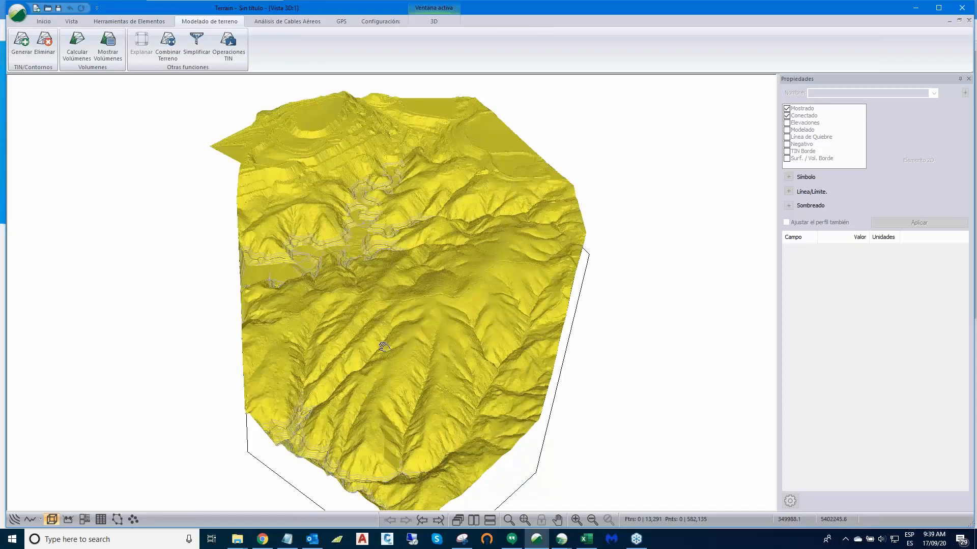
middle_click_drag(384, 347, 393, 323)
left_click_drag(391, 350, 311, 311)
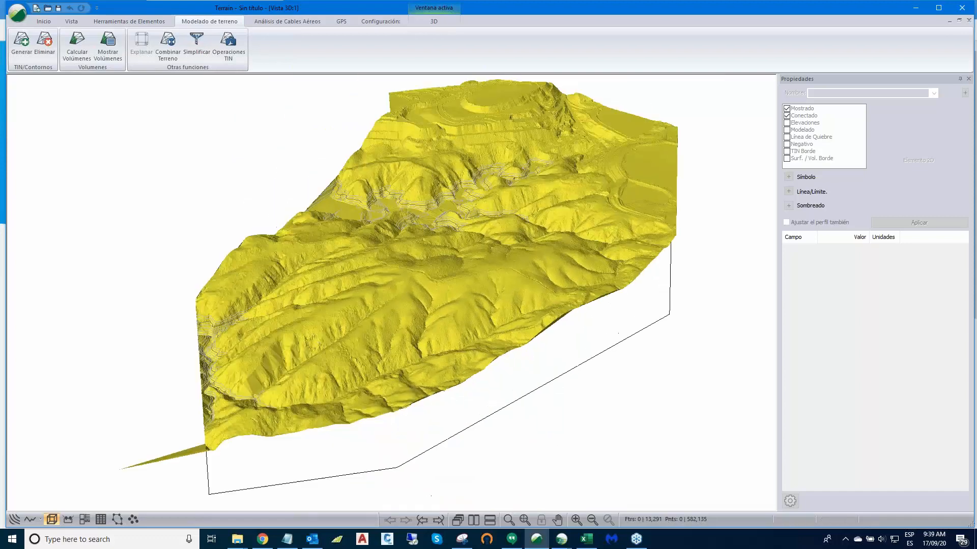
left_click(13, 520)
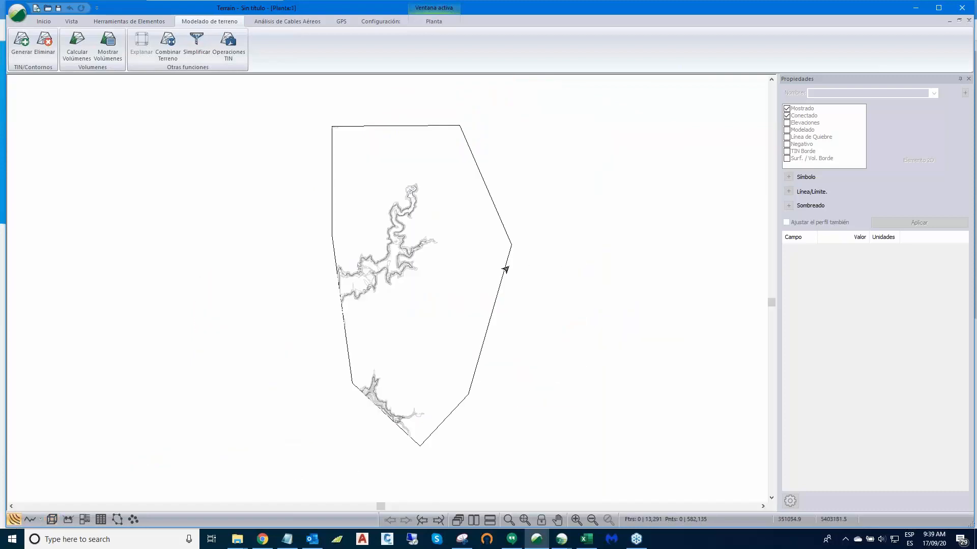
scroll(505, 267, "up", 1)
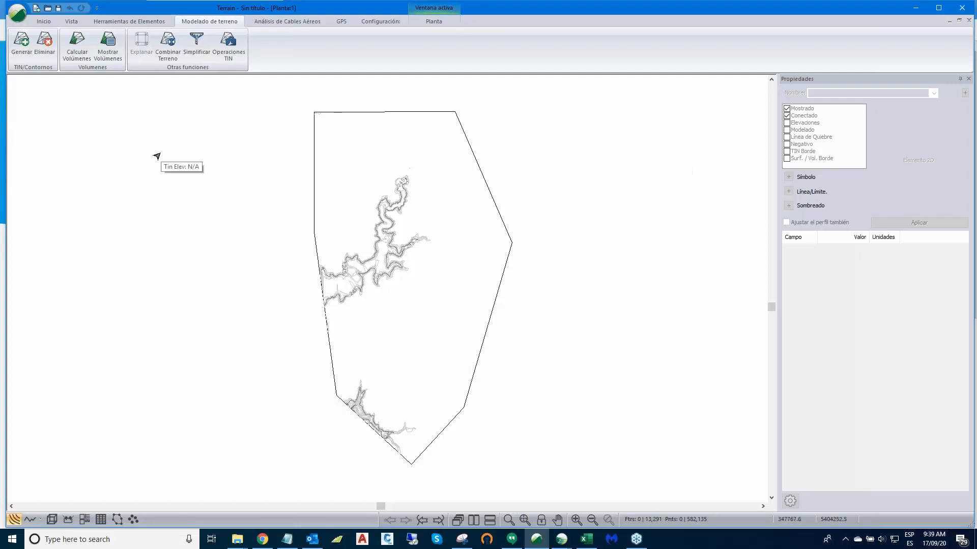
Step: Select the AOI-0 boundary, start a web map import with Google satellite imagery, and crop a rectangle enclosing the whole boundary
left_click(351, 114)
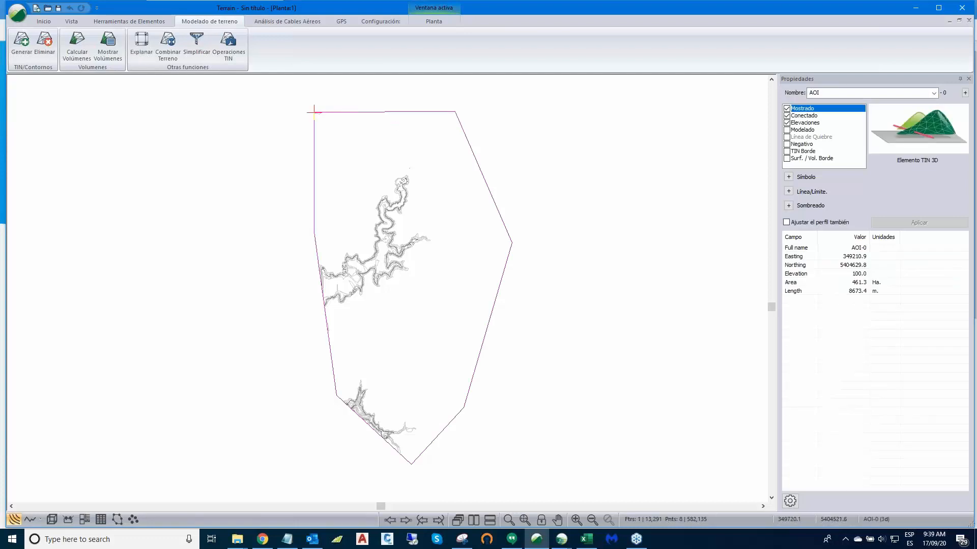
left_click(44, 21)
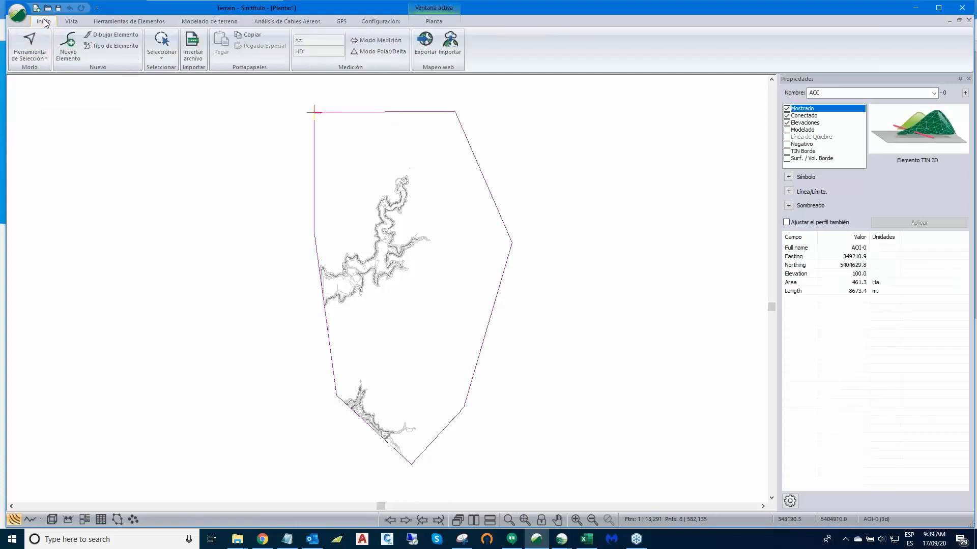
left_click(451, 45)
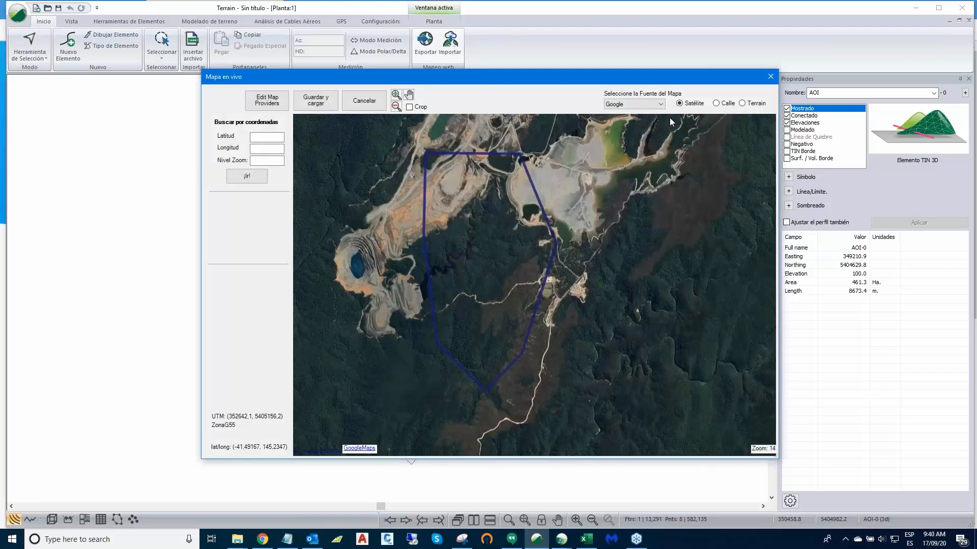
left_click(660, 104)
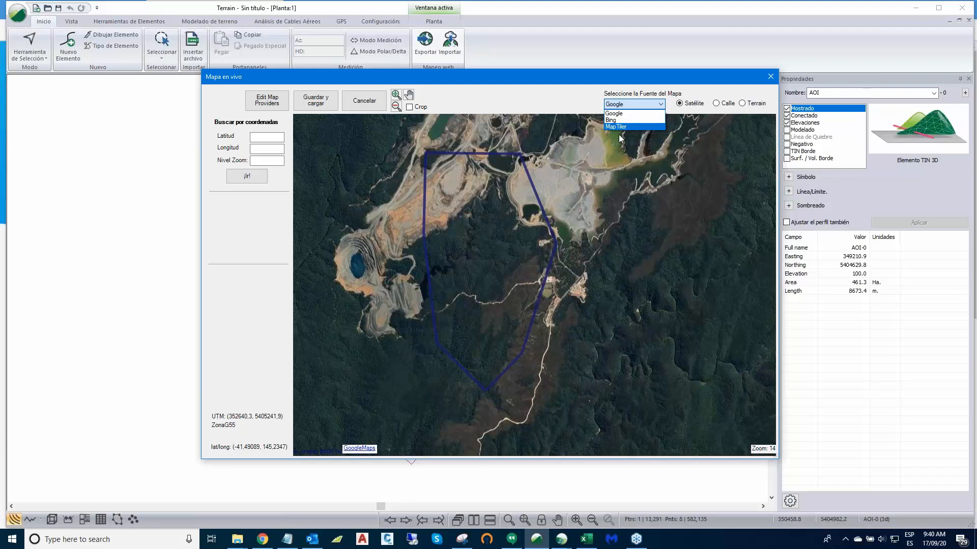
left_click(645, 182)
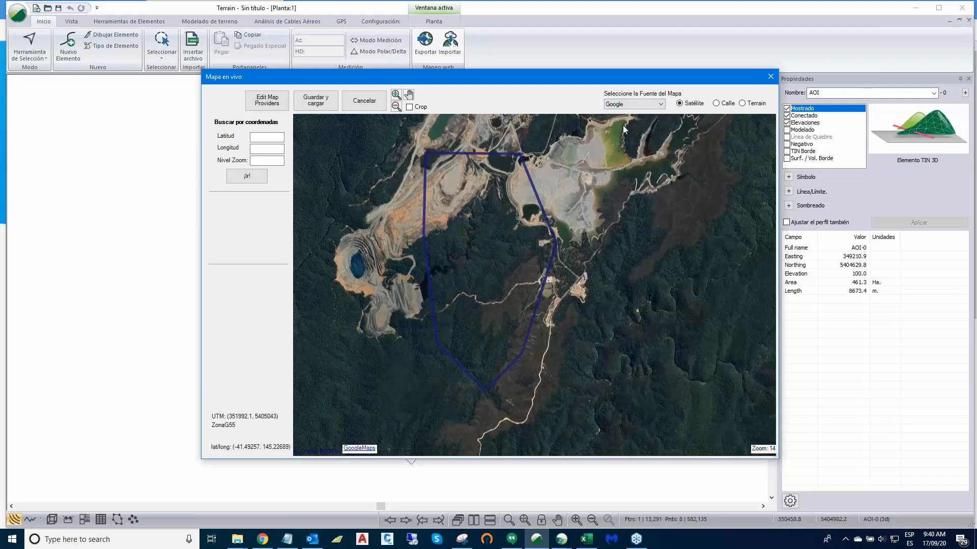
left_click(410, 108)
left_click_drag(390, 133, 606, 428)
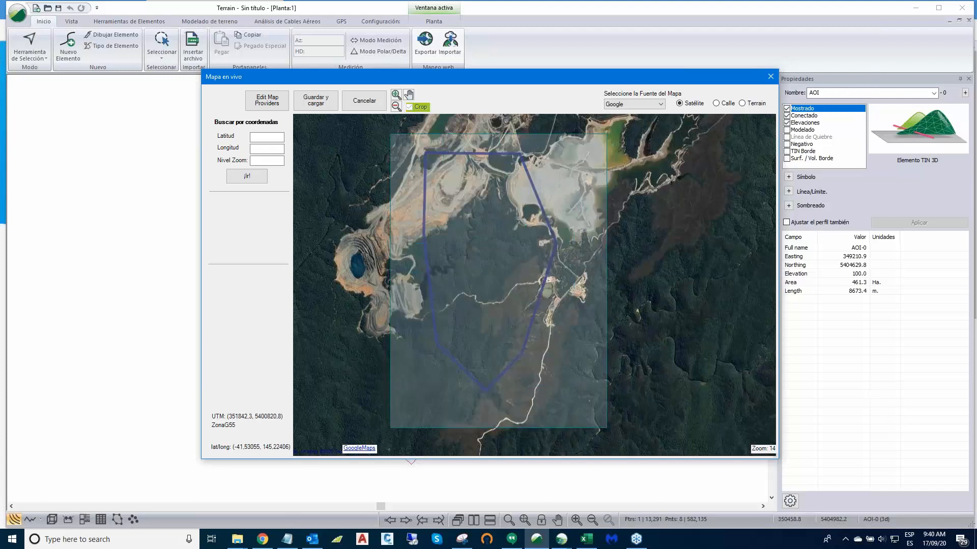
Step: Save the cropped map at a higher zoom level as a JPEG named image in the 8_Webminar\Web folder
left_click(315, 104)
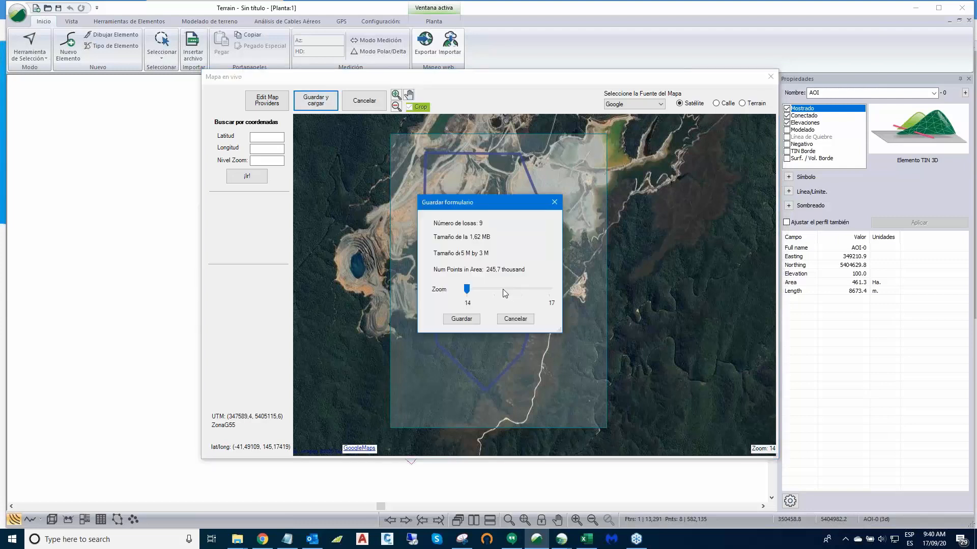
left_click(505, 294)
left_click(461, 319)
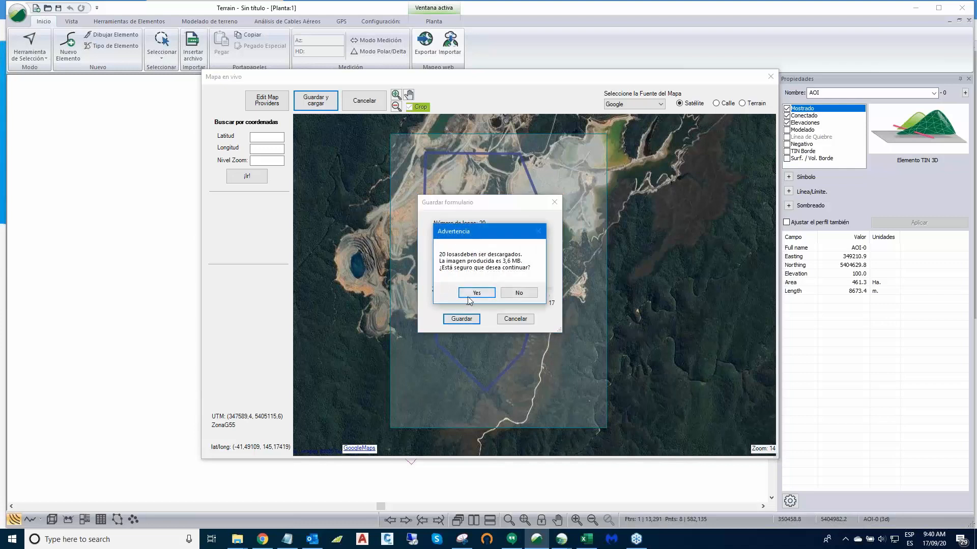
left_click(475, 294)
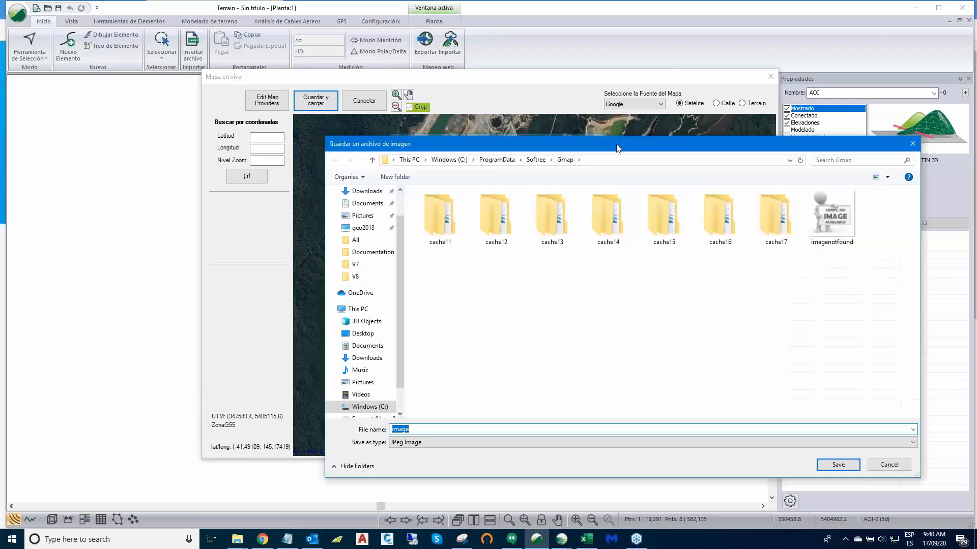
left_click_drag(556, 143, 451, 108)
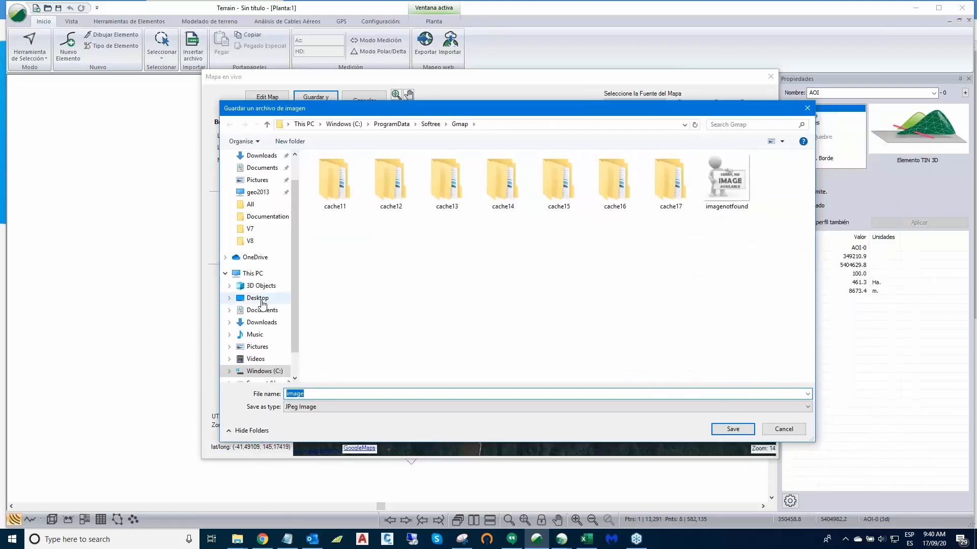
left_click(262, 301)
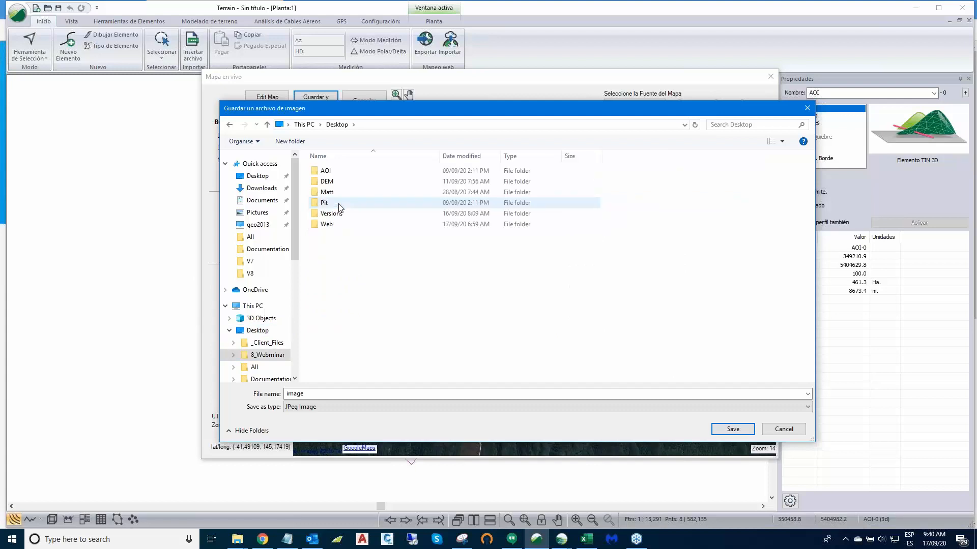
double_click(326, 224)
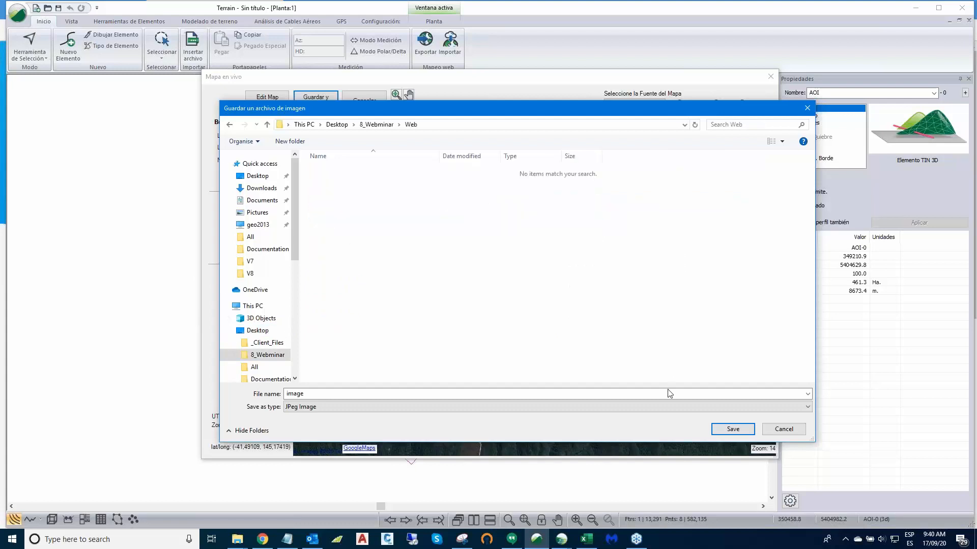
left_click(730, 430)
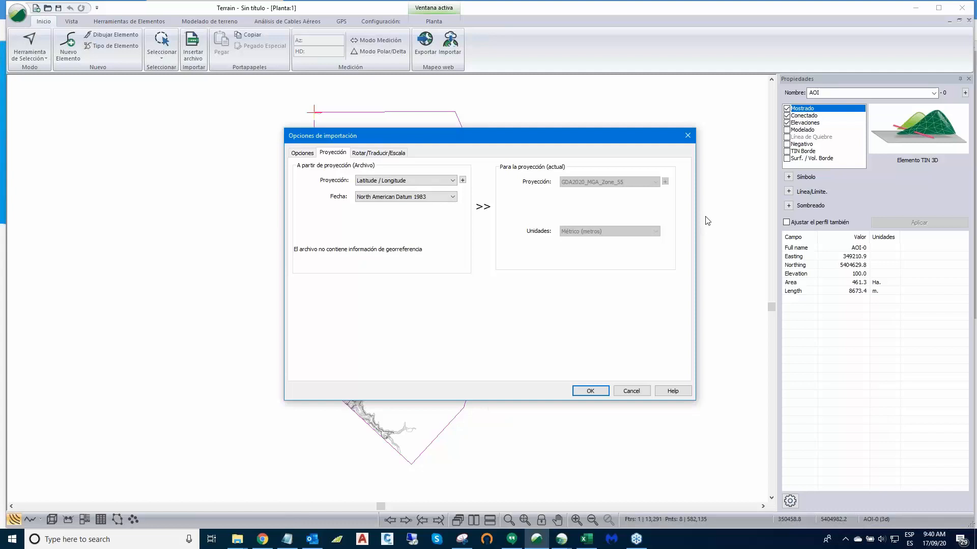
Step: Load the image as background, applying the transformation from Latitude / Longitude, North American Datum 1983, to GDA2020_MGA_Zone_55
left_click(588, 393)
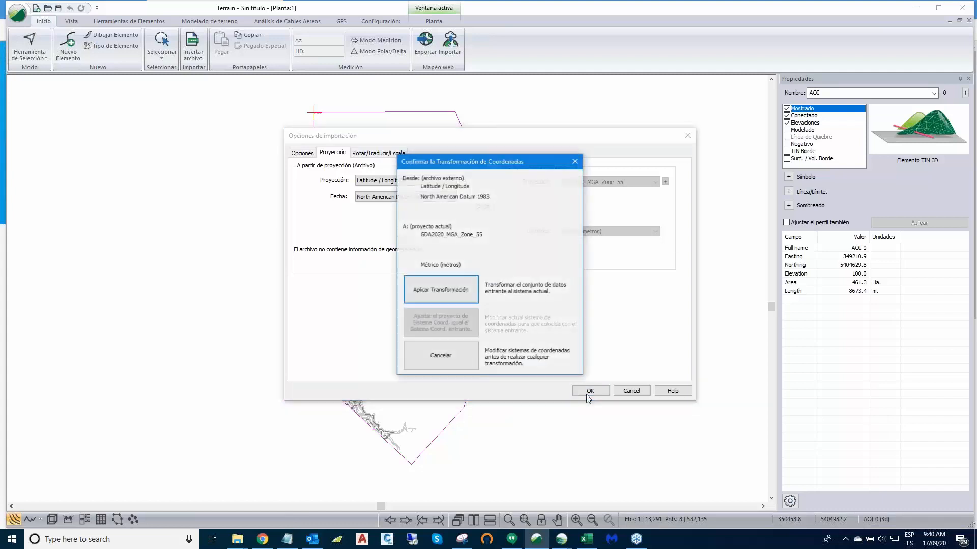
left_click(461, 287)
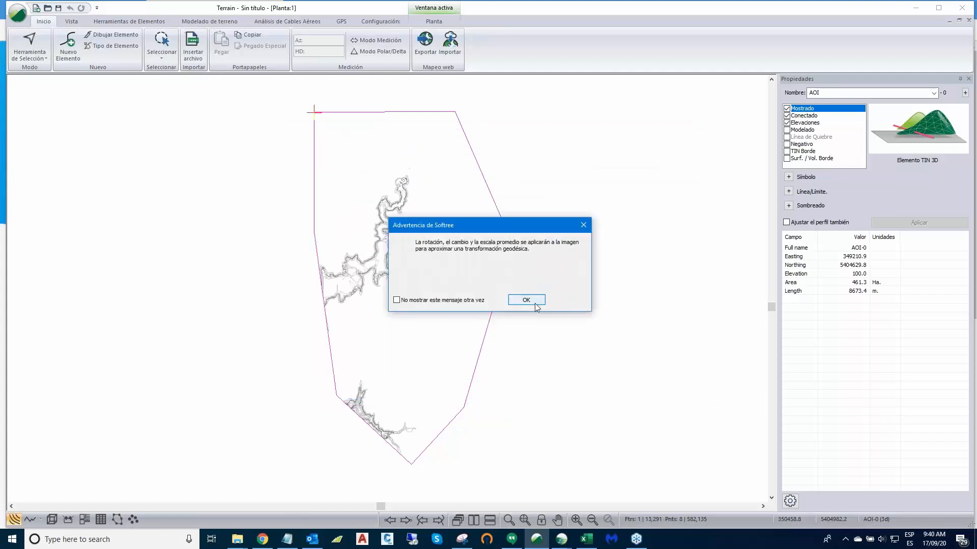
left_click(534, 304)
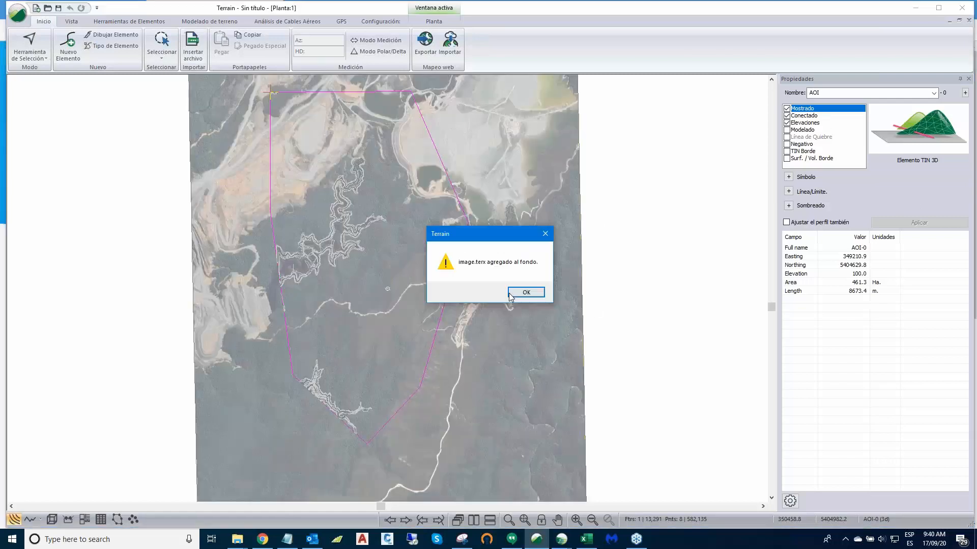
left_click(510, 295)
Step: Set the plan fade of the image.terx background to 0% in the plan window options and apply it
right_click(389, 179)
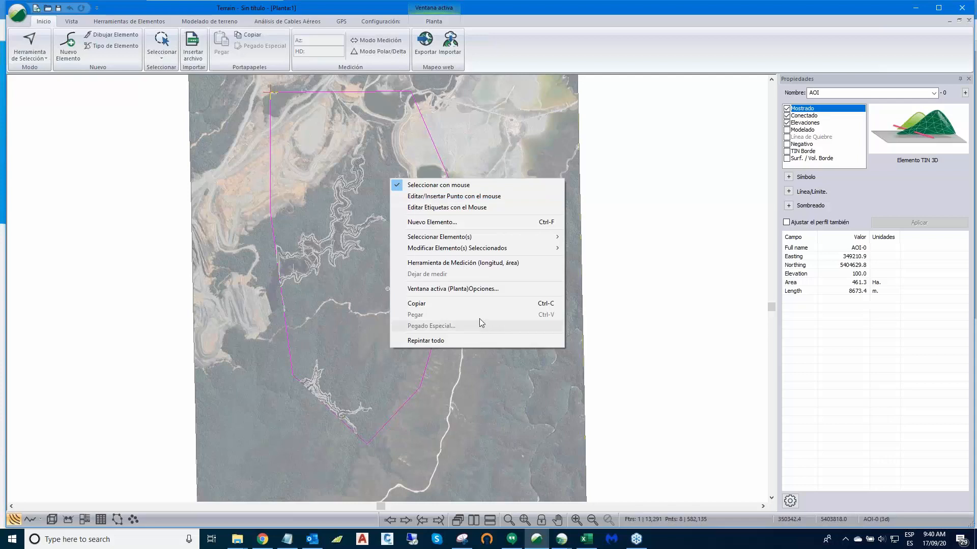
left_click(462, 289)
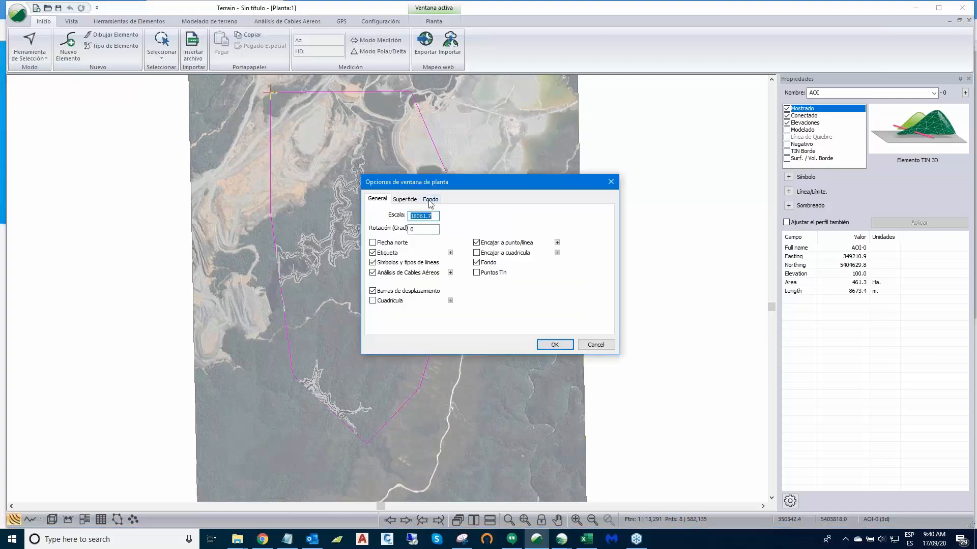
left_click(430, 198)
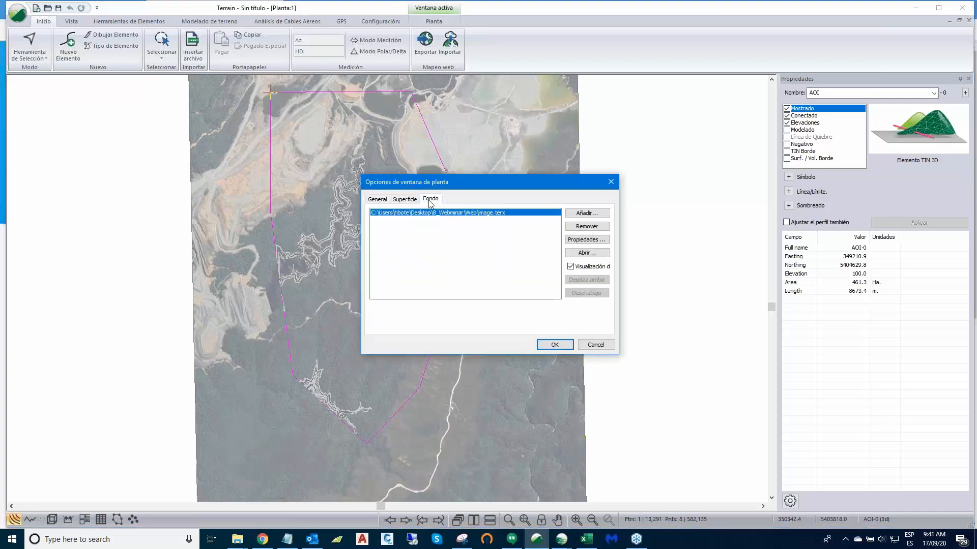
left_click(586, 239)
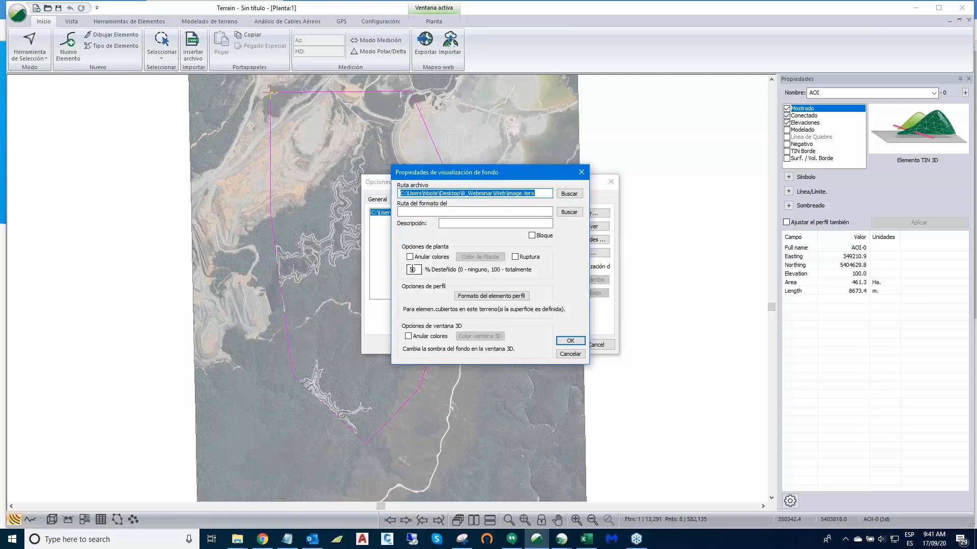
left_click(412, 269)
key("BackSpace")
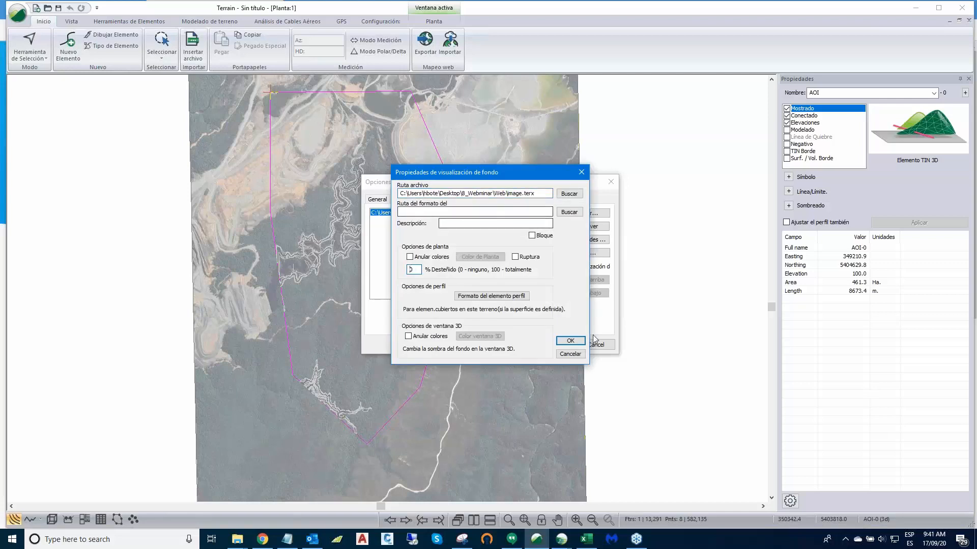
left_click(570, 340)
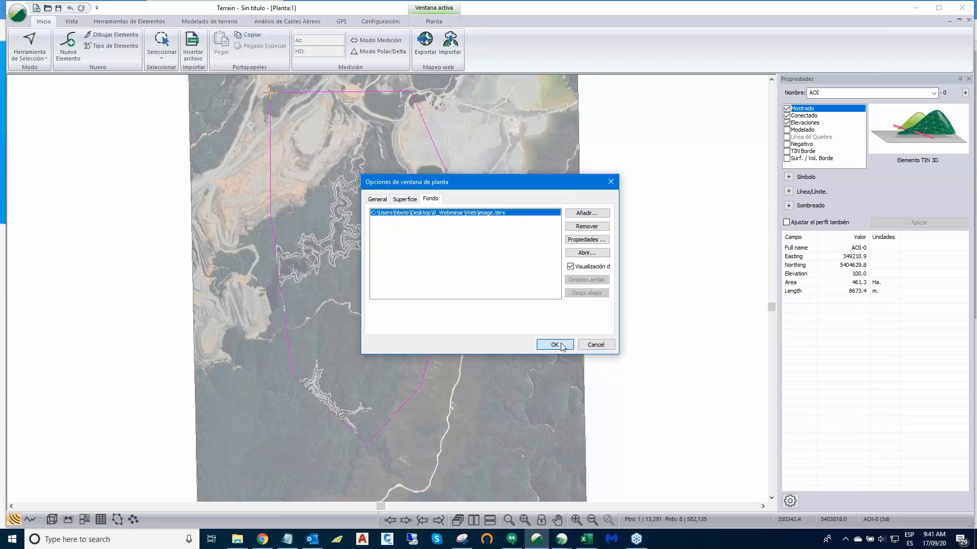
left_click(561, 346)
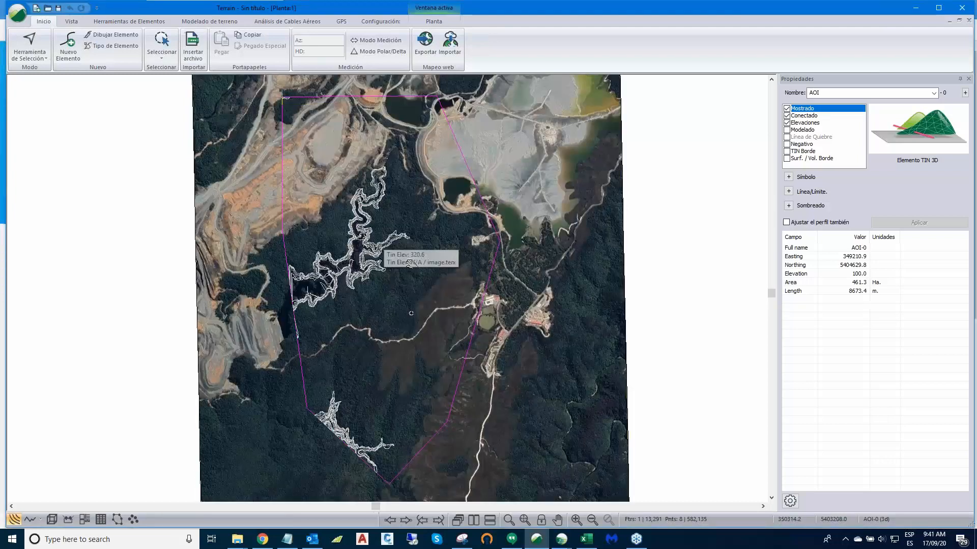
Step: Examine how the contours and AOI boundary line up with the satellite imagery around the pits and ponds in the plan view
scroll(411, 263, "up", 1)
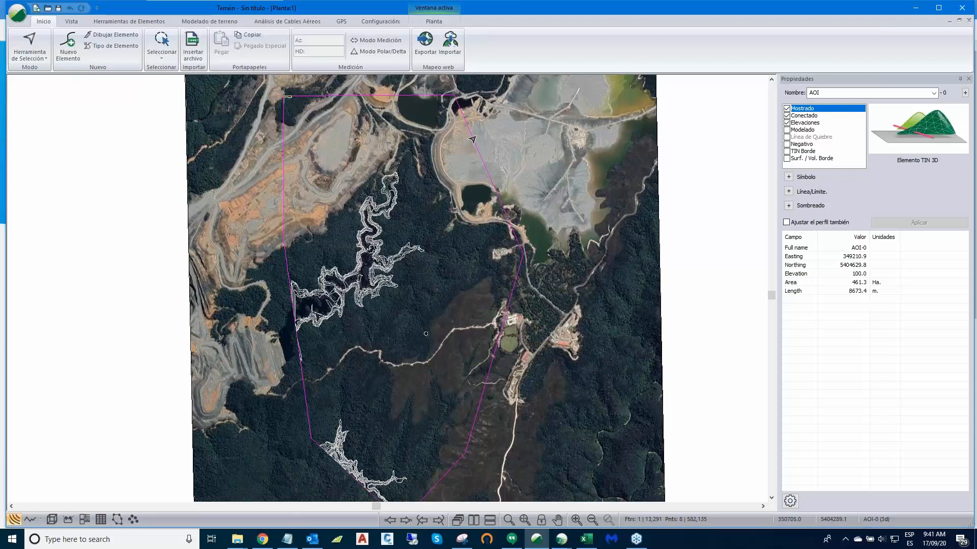
scroll(391, 276, "up", 1)
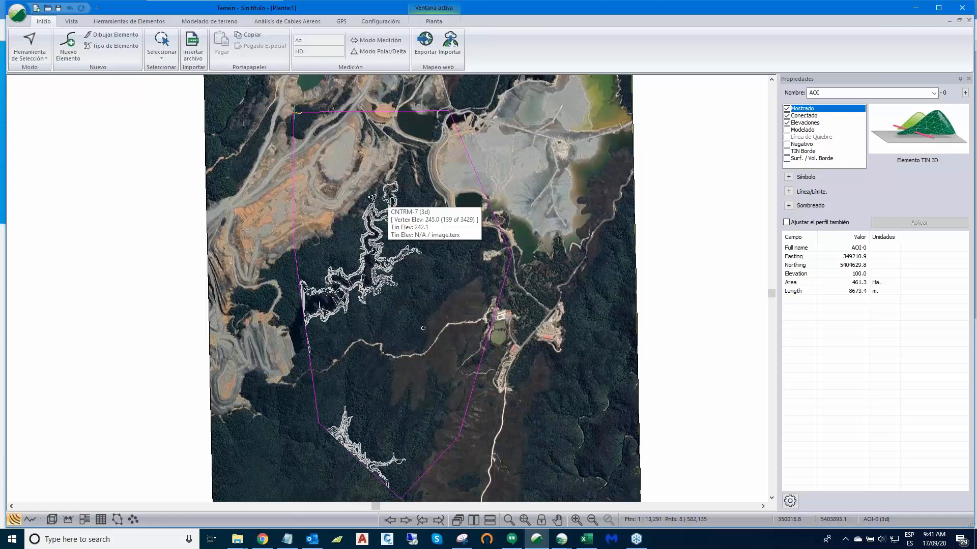
scroll(334, 176, "up", 1)
scroll(334, 176, "up", 2)
middle_click_drag(346, 215, 377, 298)
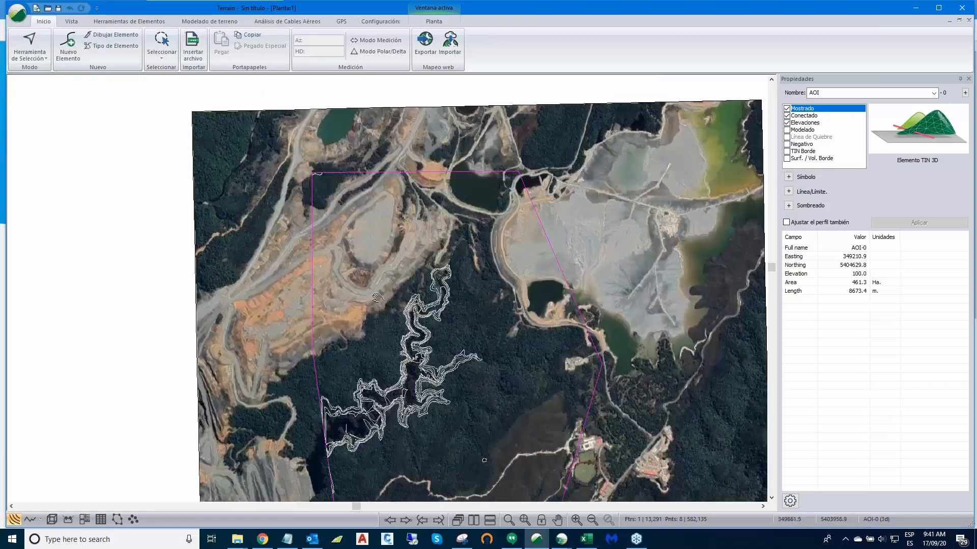
scroll(386, 304, "up", 3)
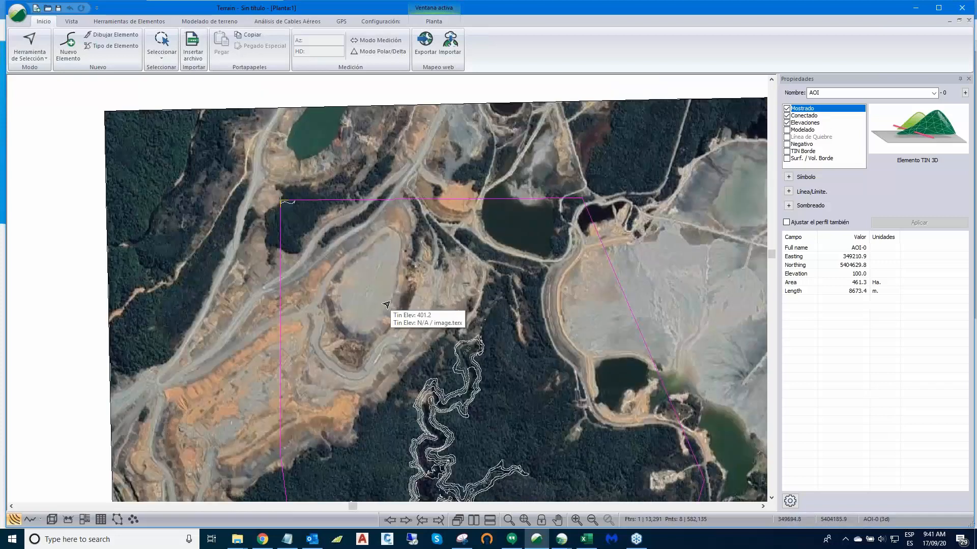
scroll(386, 305, "up", 2)
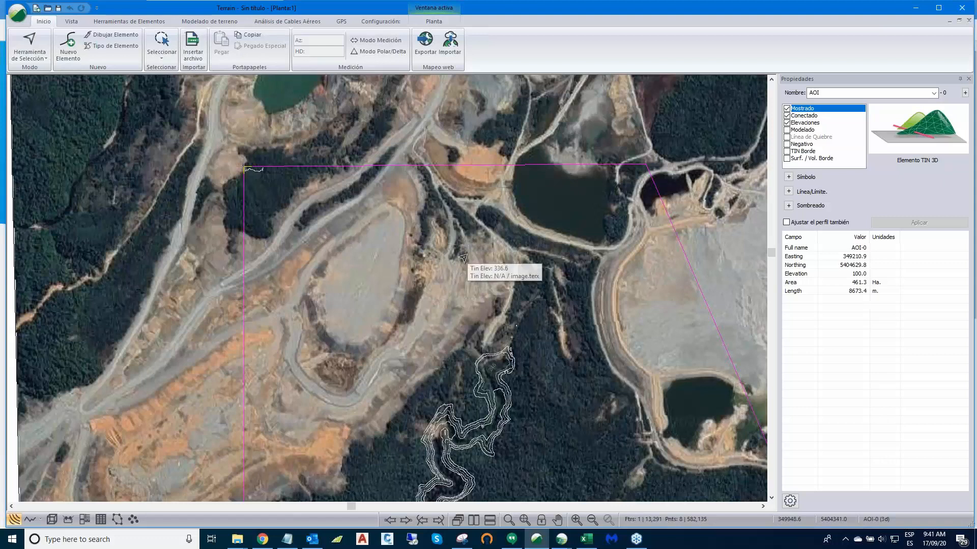
middle_click_drag(463, 258, 442, 171)
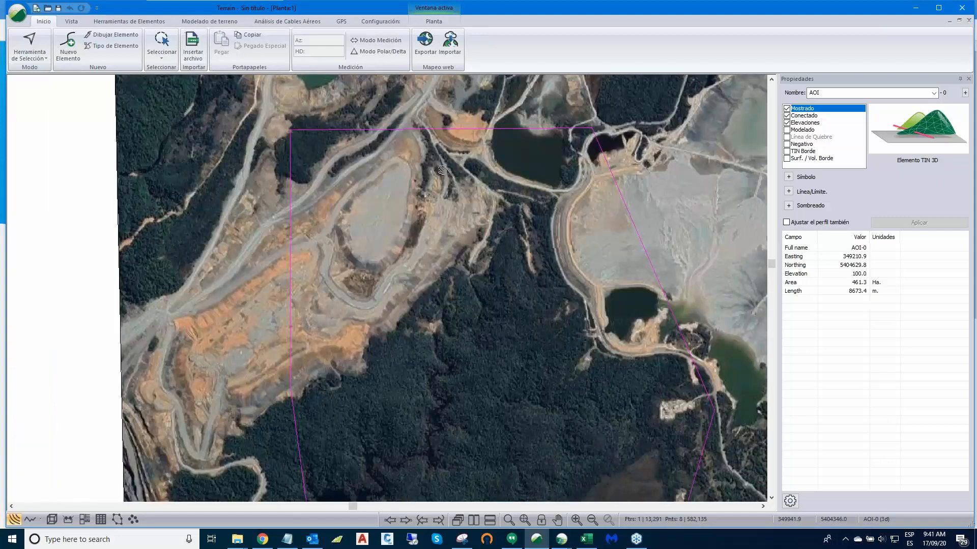
scroll(454, 204, "down", 1)
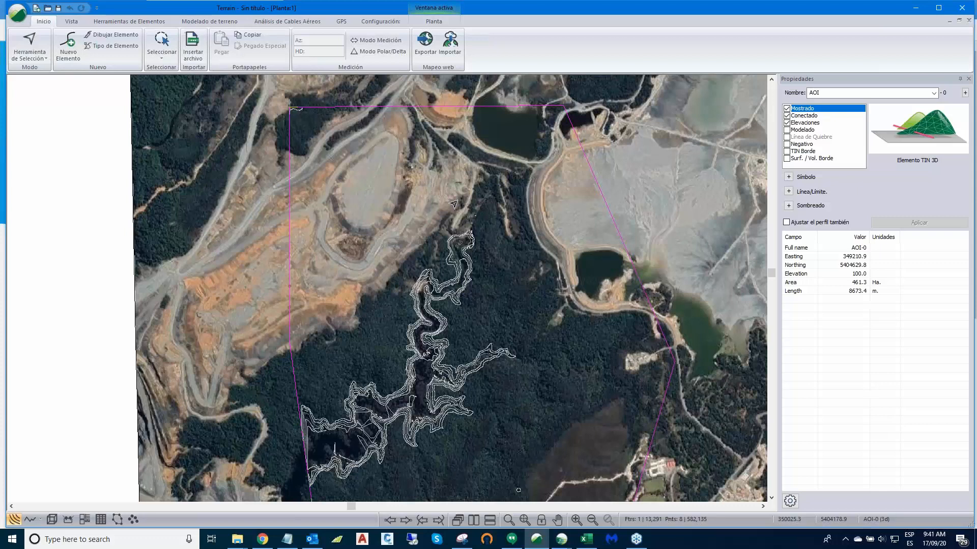
scroll(453, 204, "down", 2)
middle_click_drag(503, 418, 455, 416)
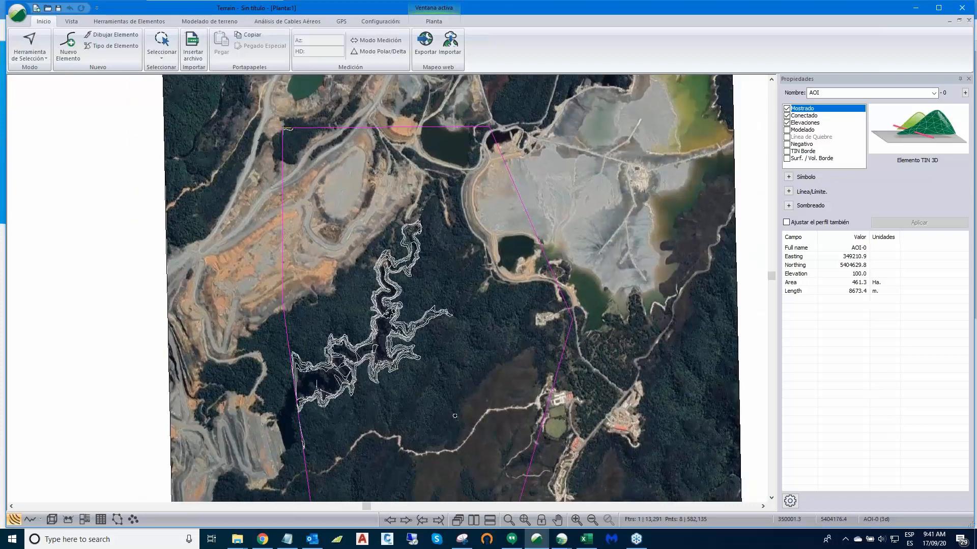
scroll(430, 262, "up", 1)
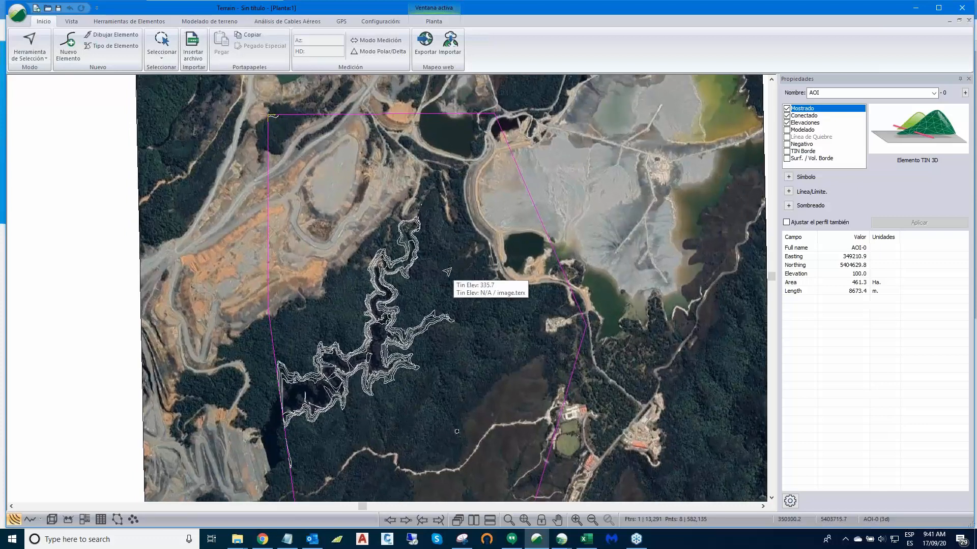
Step: Save the terrain model as topo in the 8_Webminar\Web folder, using the Softree-Terrain (*.terx) format
left_click(18, 13)
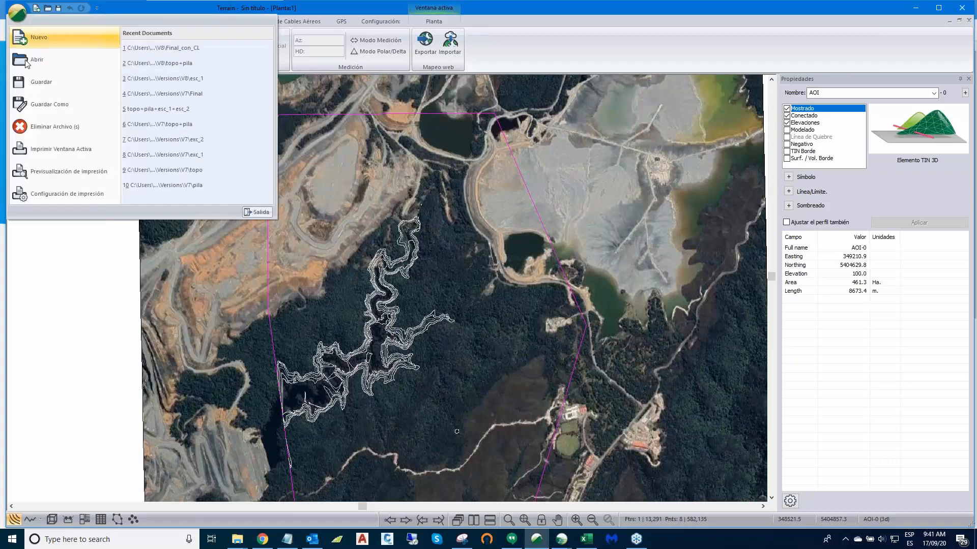
left_click(44, 103)
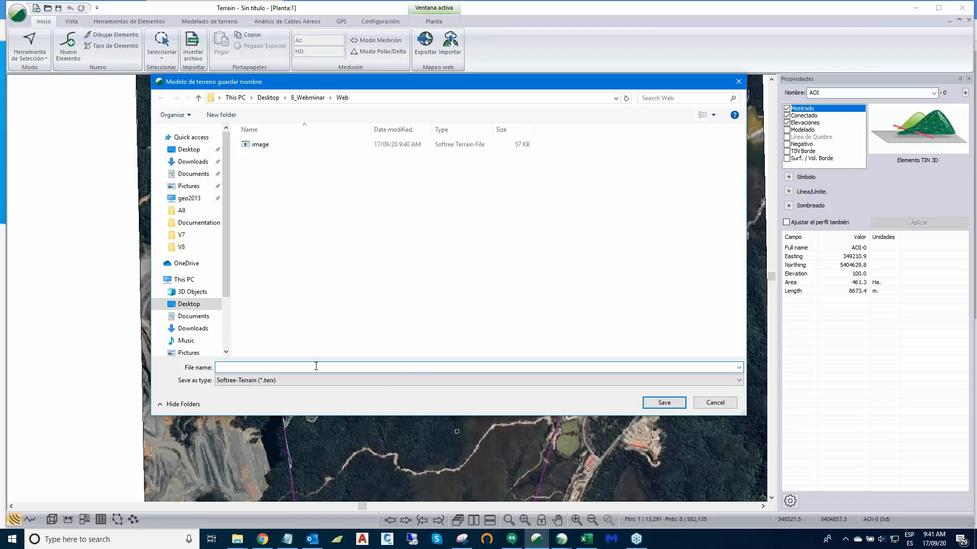
left_click(669, 405)
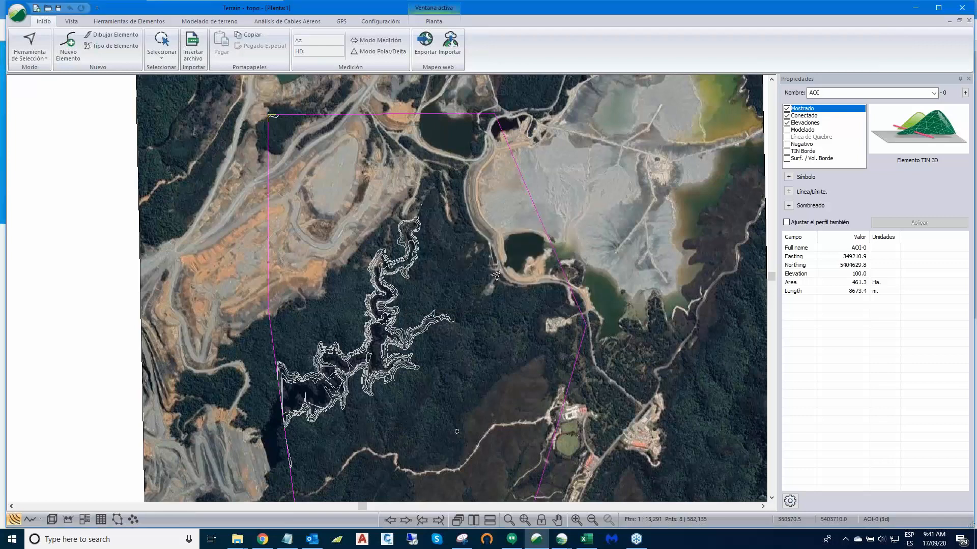
Step: Start a new, empty terrain model
scroll(495, 275, "down", 1)
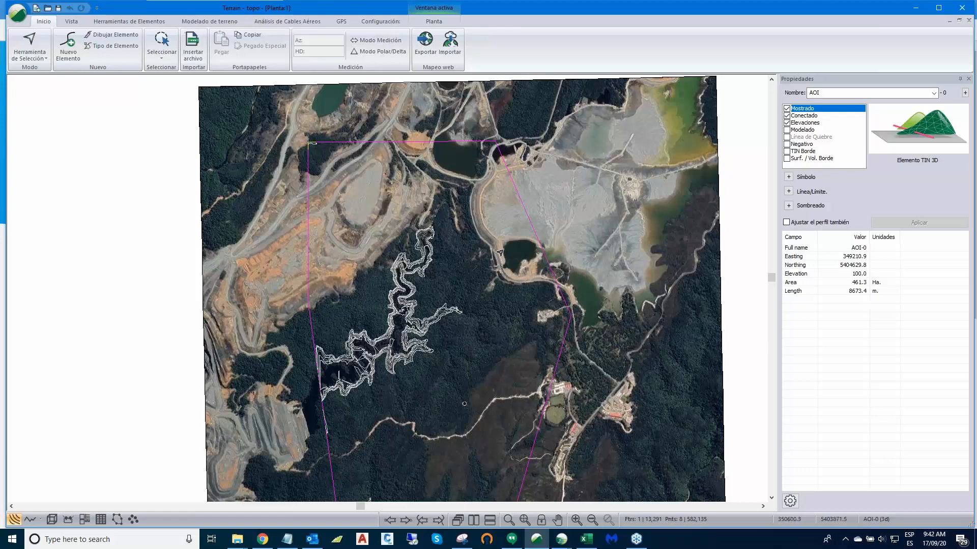
scroll(419, 214, "down", 1)
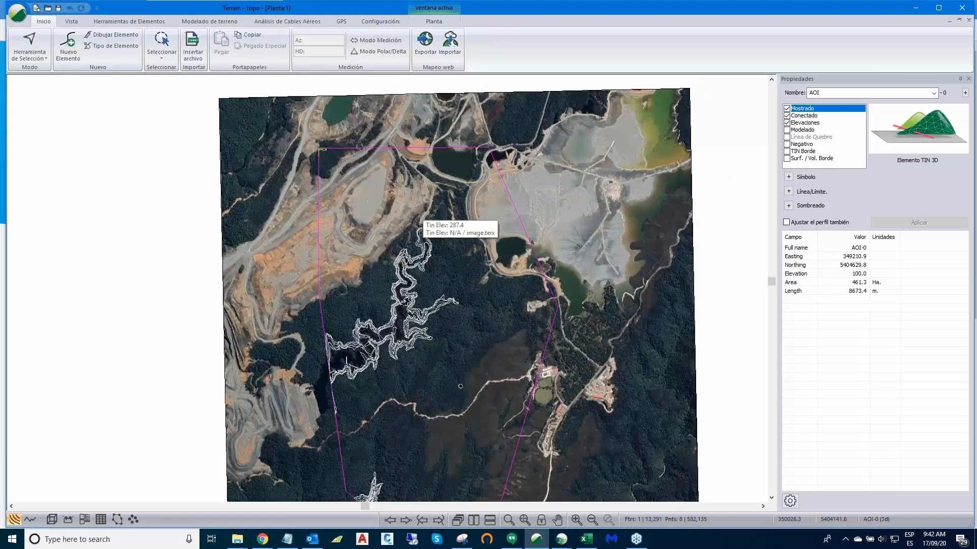
middle_click_drag(419, 215, 393, 196)
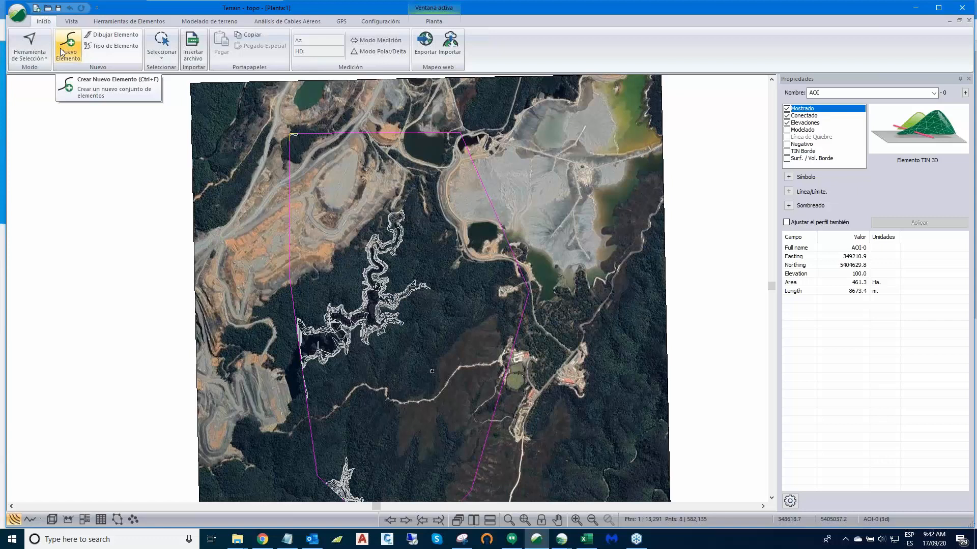
left_click(20, 21)
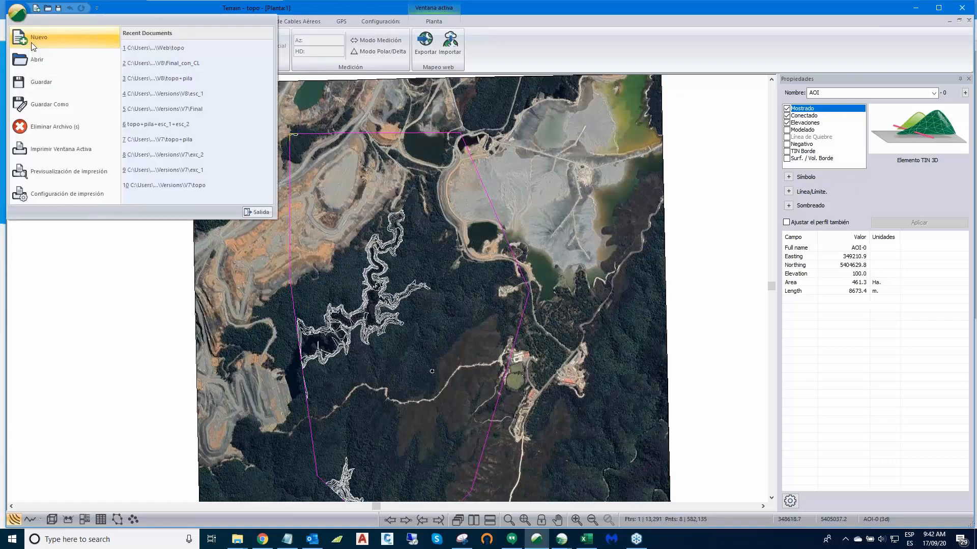
left_click(34, 46)
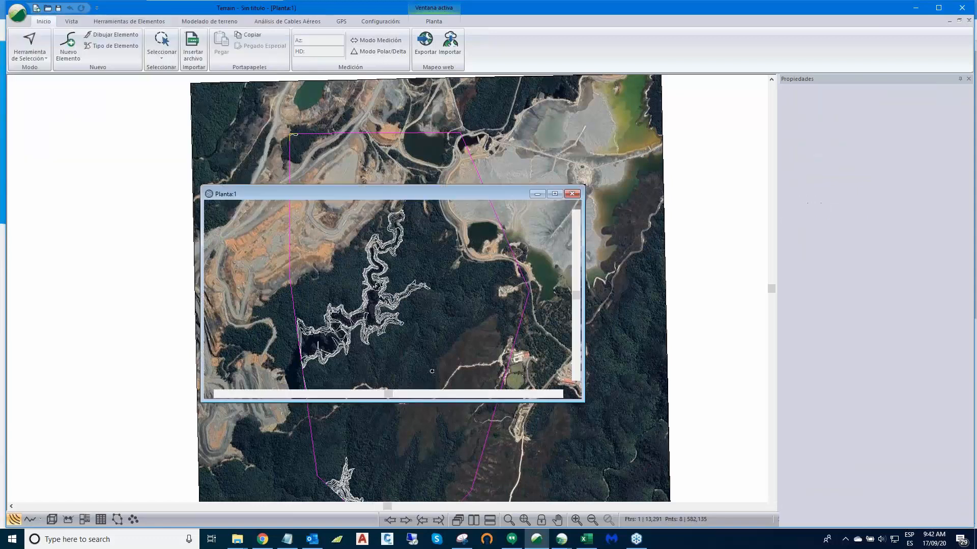
Step: Add the topo terrain file from the 8_Webminar\Web folder as a background of the new plan window
right_click(399, 241)
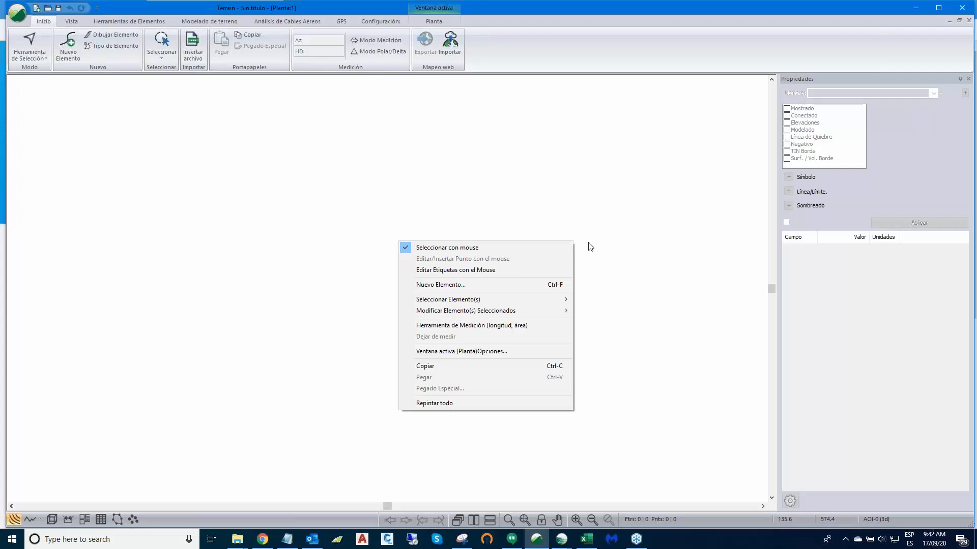
left_click(456, 351)
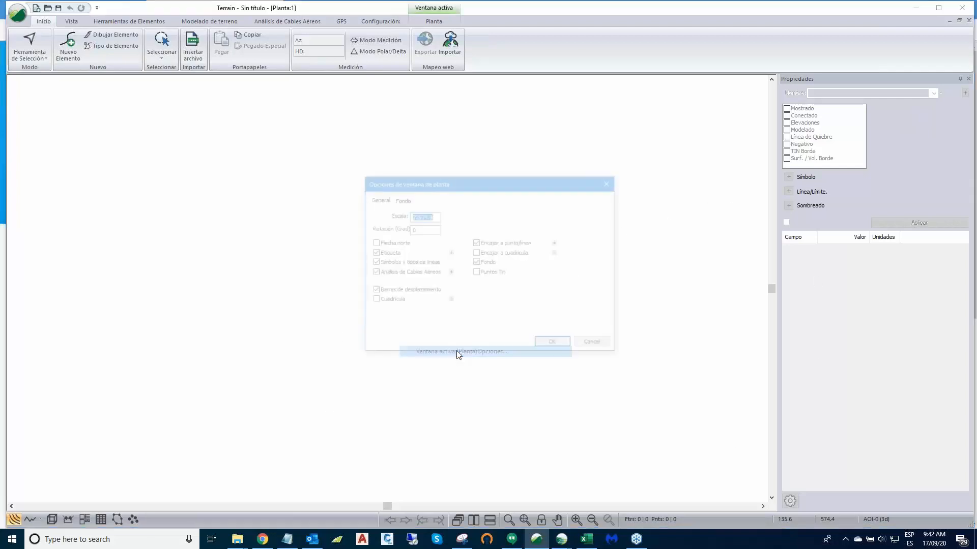
left_click(402, 199)
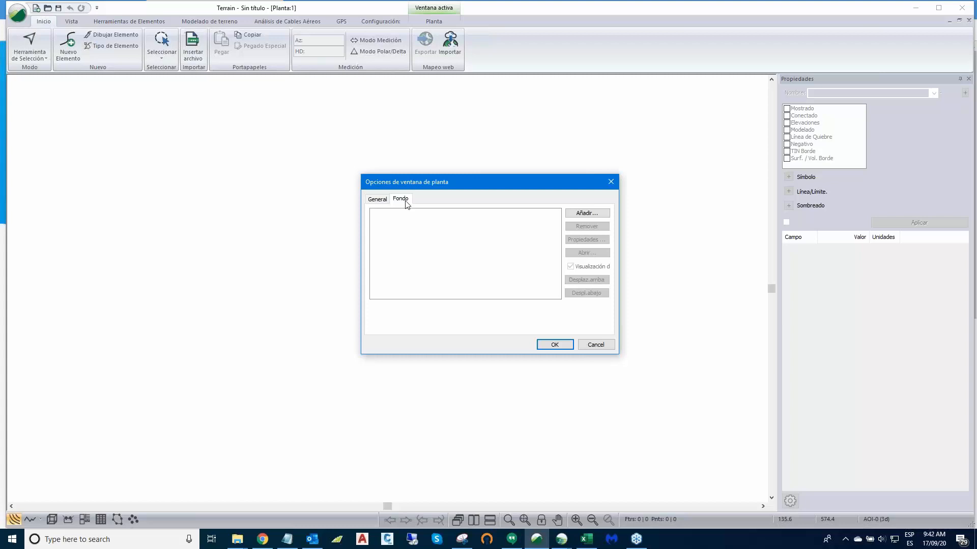
left_click(579, 219)
left_click(519, 262)
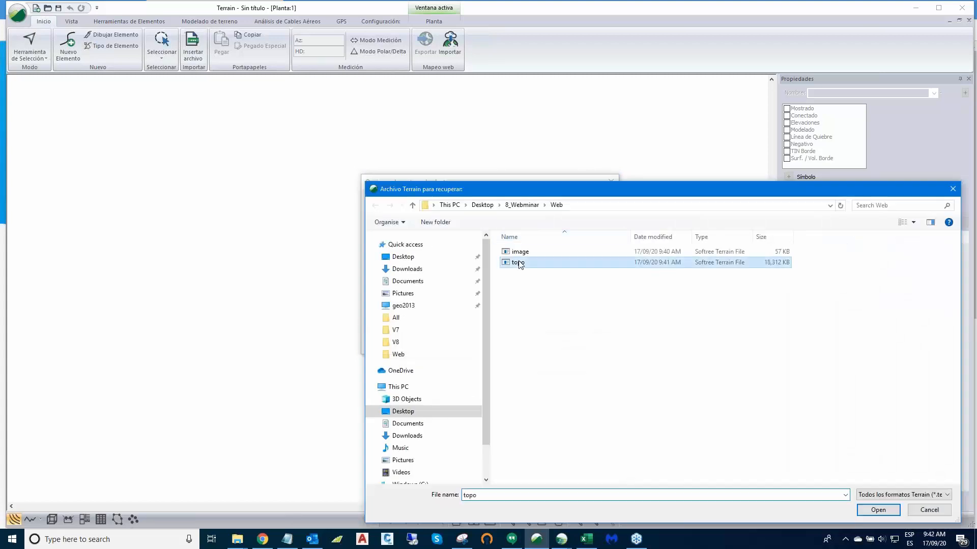
left_click_drag(541, 184, 270, 108)
left_click(625, 435)
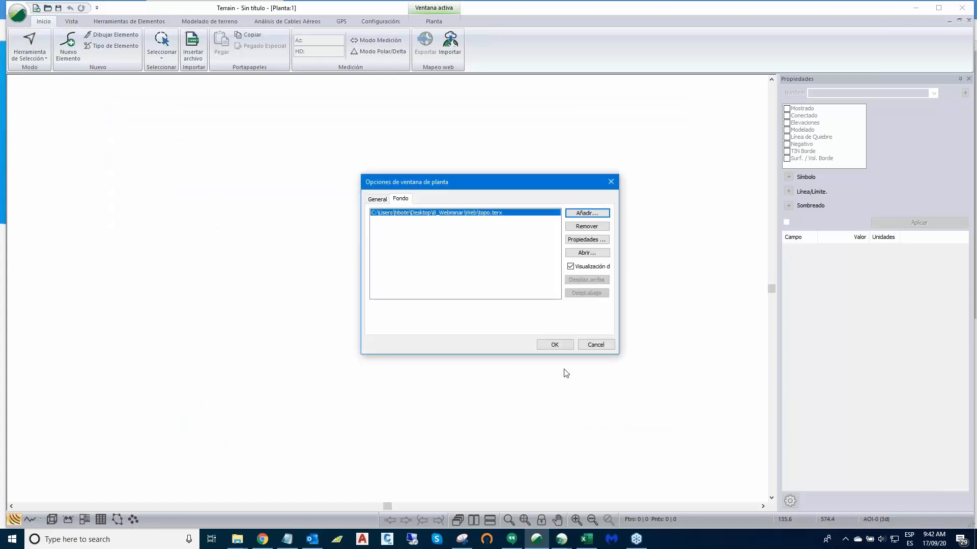
Step: Add the image terrain file as a second background and move it above topo.terx in the background list
left_click(586, 213)
left_click(249, 174)
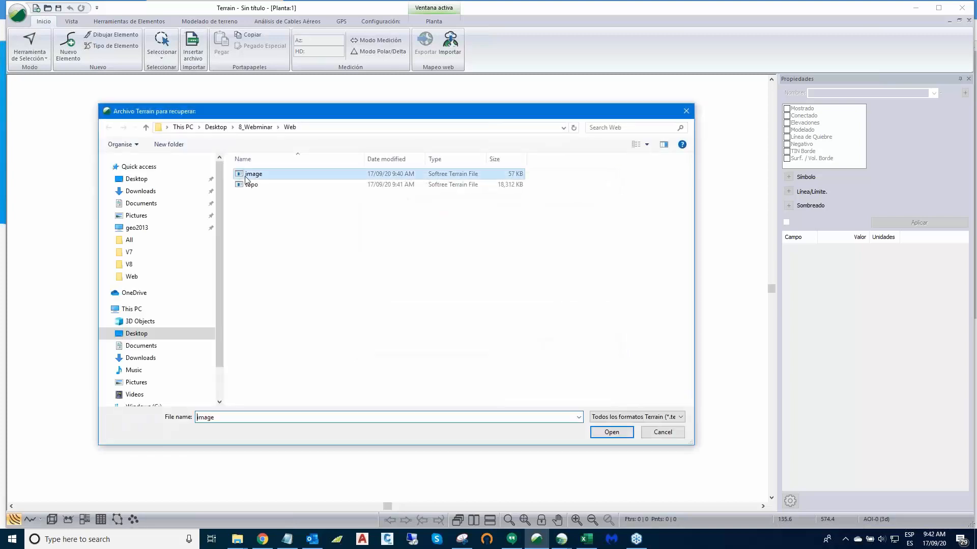
left_click(600, 433)
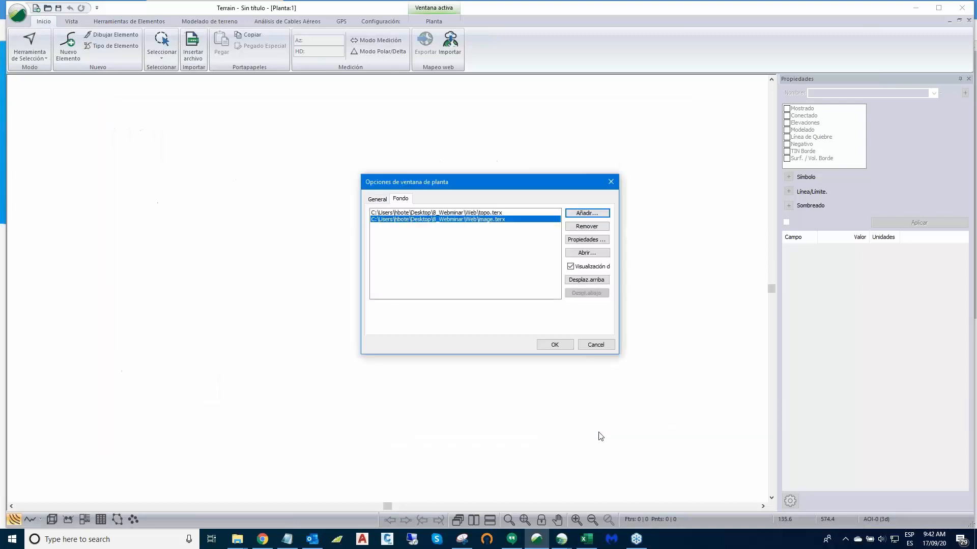
left_click(585, 280)
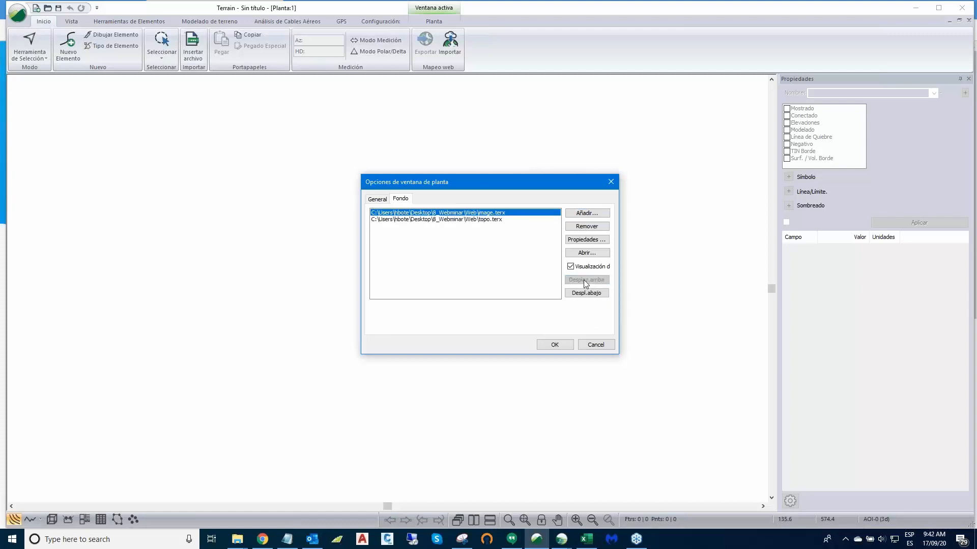
Step: Set the plan fade of image.terx to 0%, apply the background options, and show the full extent of the backgrounds
left_click(583, 241)
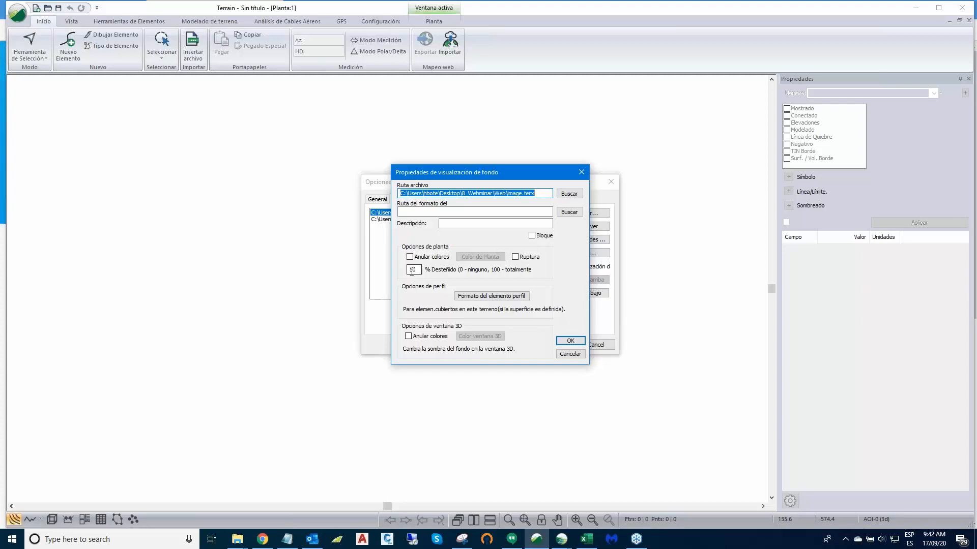
left_click(570, 340)
left_click(561, 344)
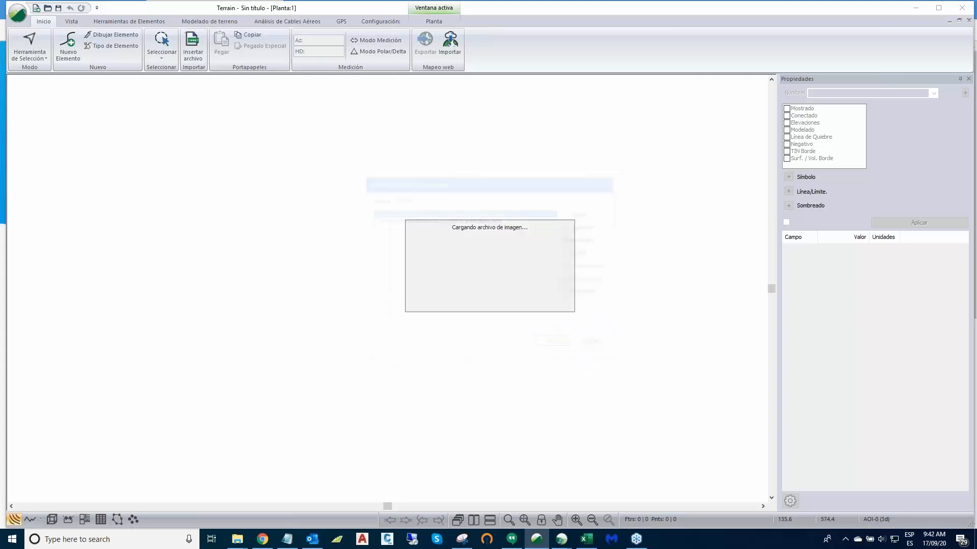
left_click(525, 520)
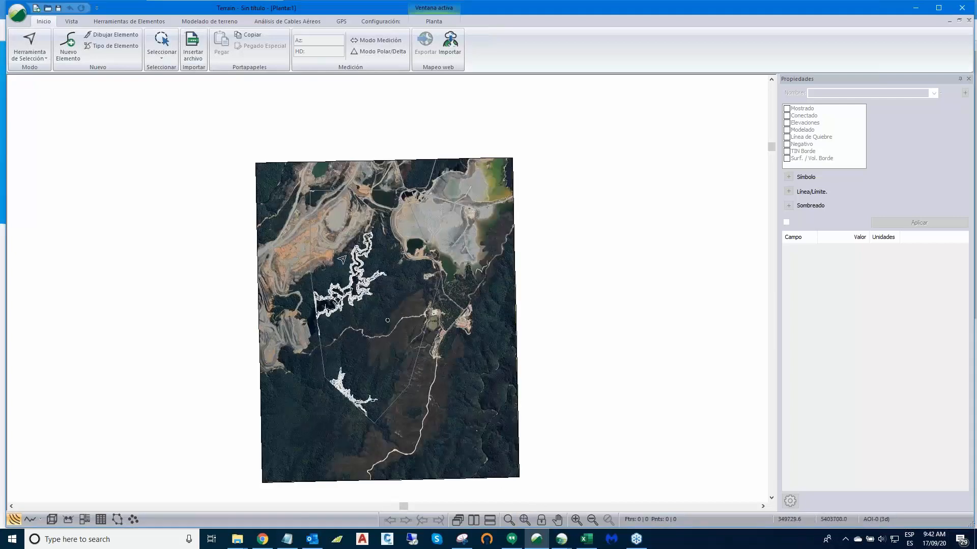
Step: Examine the pale oval platform in the mine area of the satellite image and the topo elevations around it
scroll(338, 257, "up", 2)
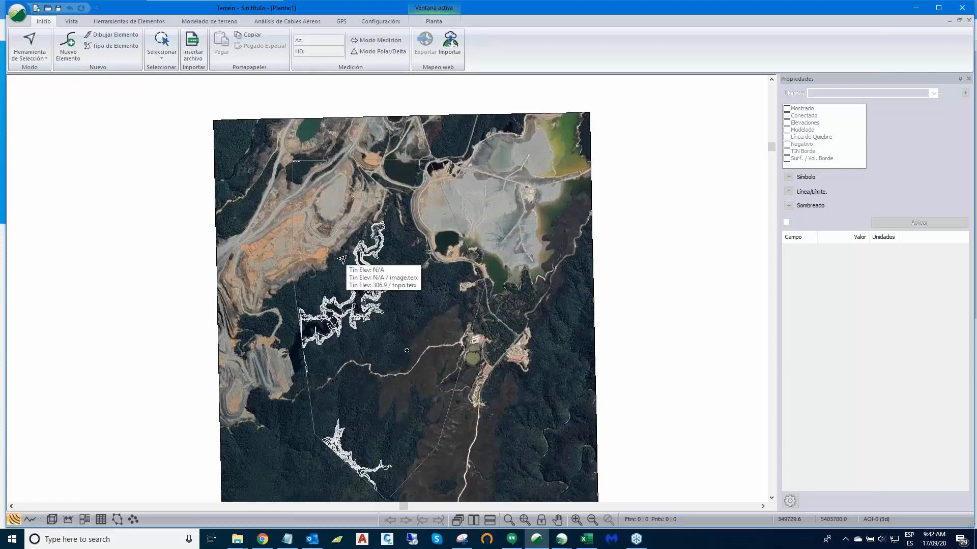
scroll(428, 276, "up", 1)
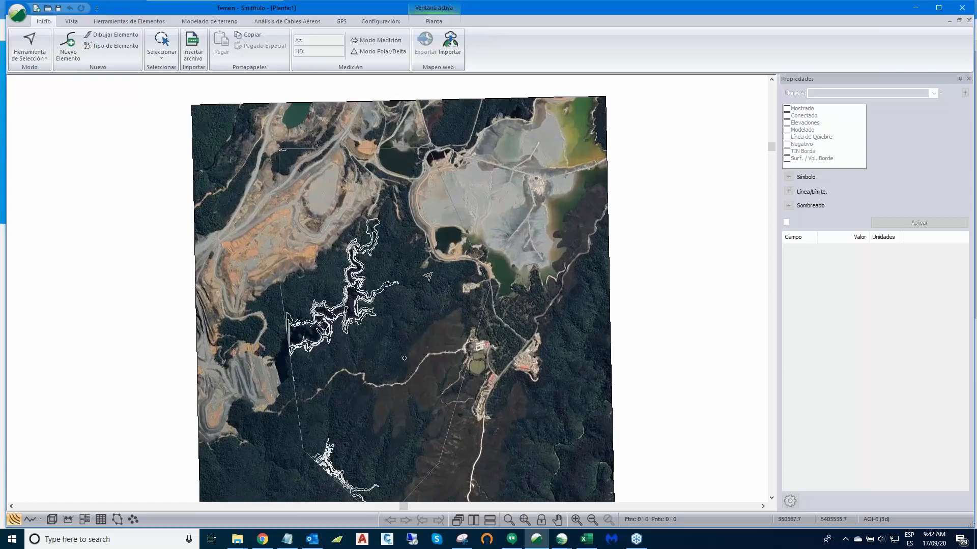
scroll(368, 208, "up", 1)
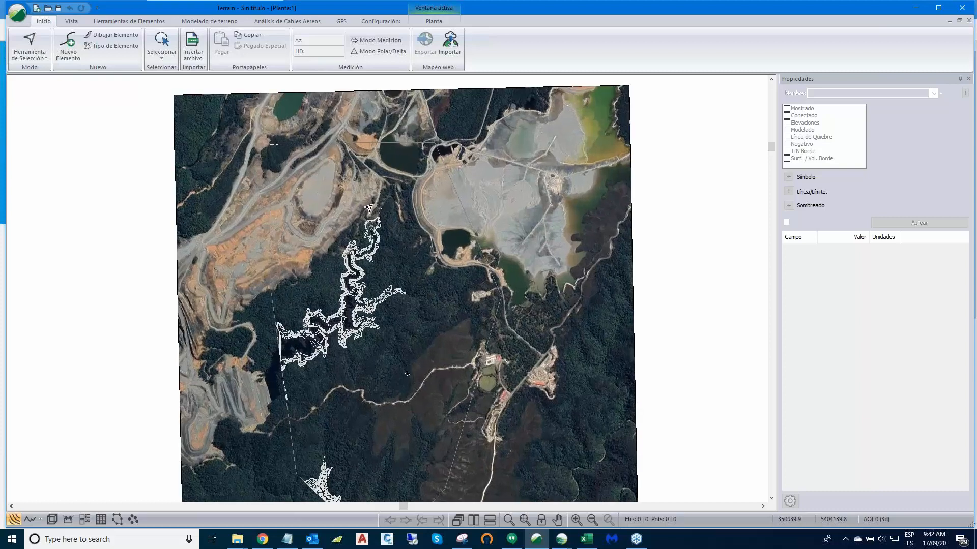
scroll(368, 208, "up", 1)
scroll(364, 194, "up", 1)
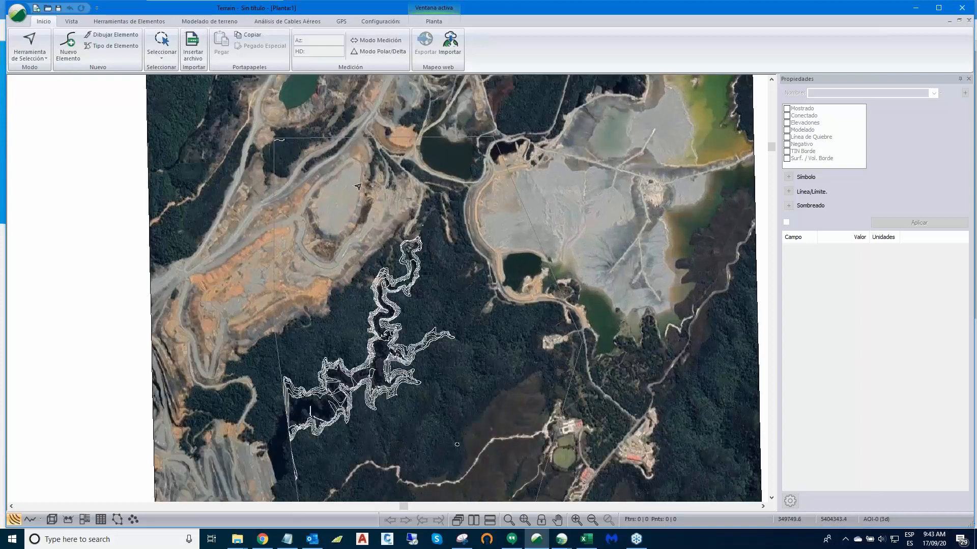
scroll(355, 178, "up", 1)
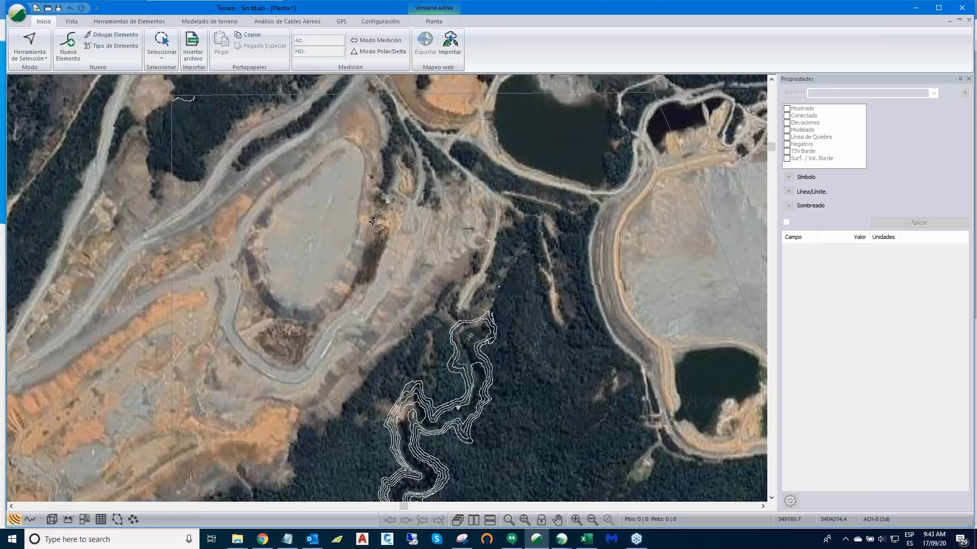
mouse_move(380, 173)
mouse_move(278, 234)
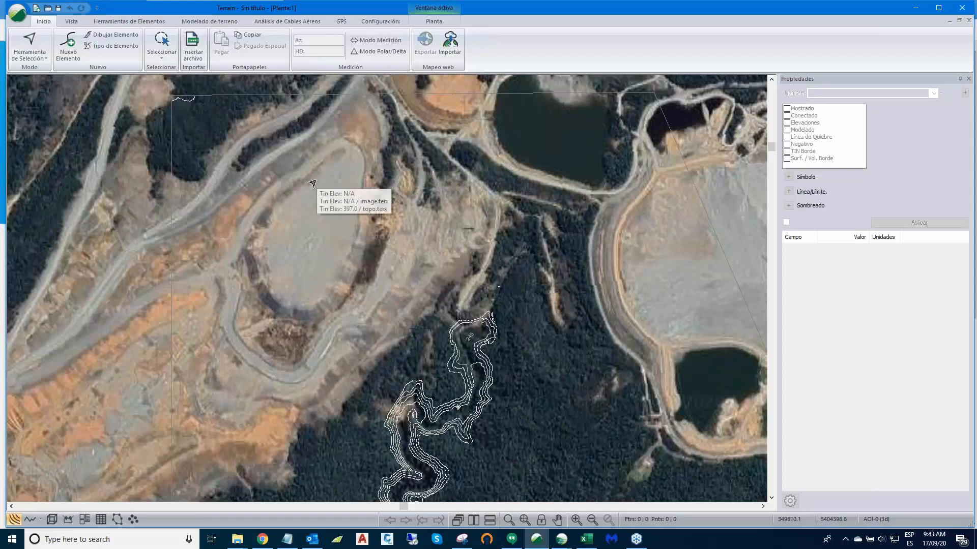
mouse_move(350, 205)
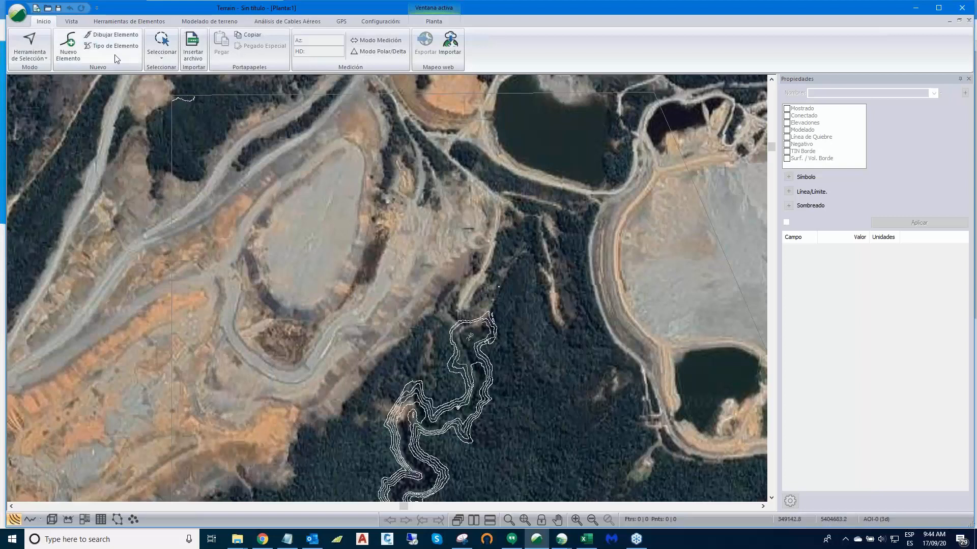
Step: Create a new element named base for drawing in the plan, with a default elevation of 400.0
left_click(72, 50)
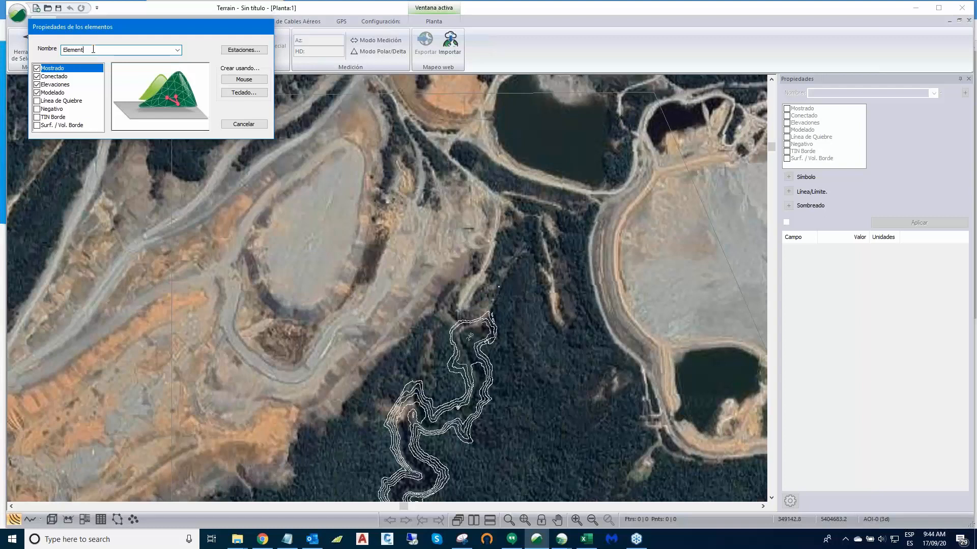
key("BackSpace")
key("BackSpace")
key("BackSpace")
key("BackSpace")
key("BackSpace")
key("BackSpace")
key("BackSpace")
type("base")
left_click(244, 80)
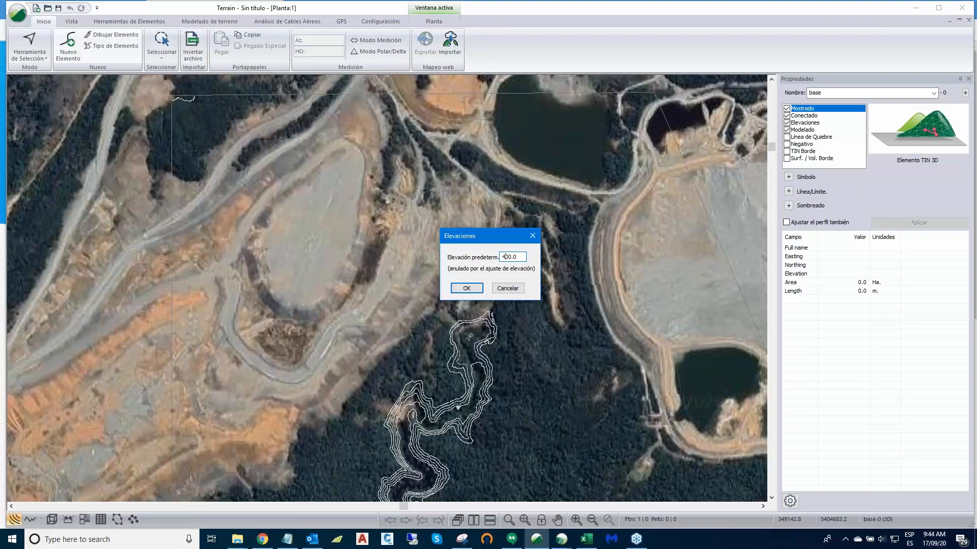
left_click(467, 288)
Step: Trace a closed outline around the pale oval platform in the mine area, about 1079 m long and enclosing about 7.2 ha
left_click(297, 189)
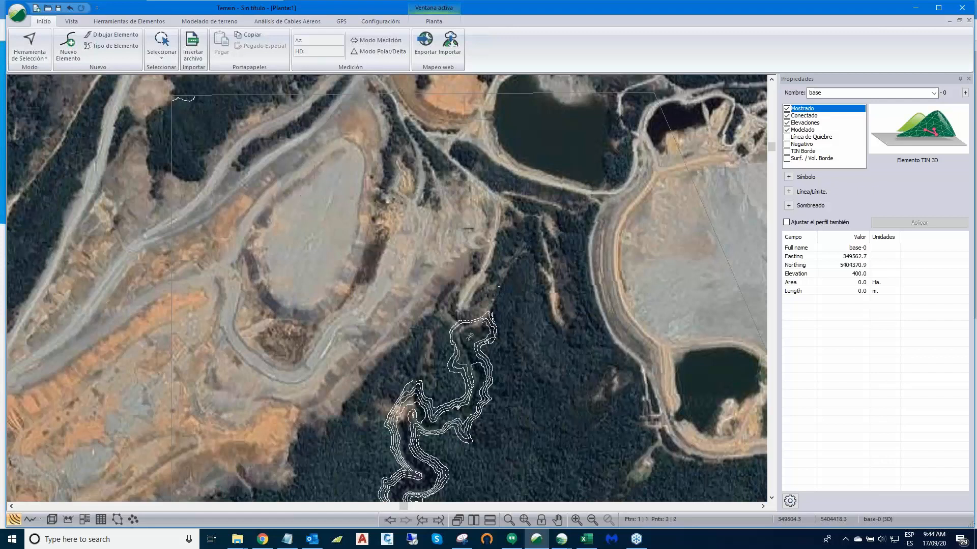
left_click(325, 163)
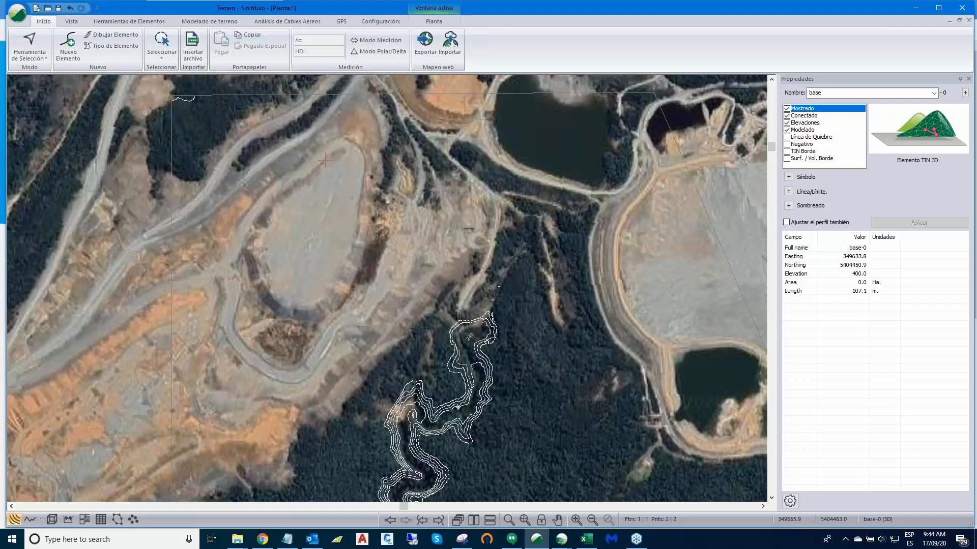
left_click(350, 153)
left_click(361, 162)
left_click(353, 202)
left_click(351, 237)
left_click(338, 267)
left_click(321, 291)
left_click(296, 303)
left_click(276, 290)
left_click(261, 264)
left_click(257, 250)
left_click(265, 221)
left_click(271, 198)
right_click(320, 243)
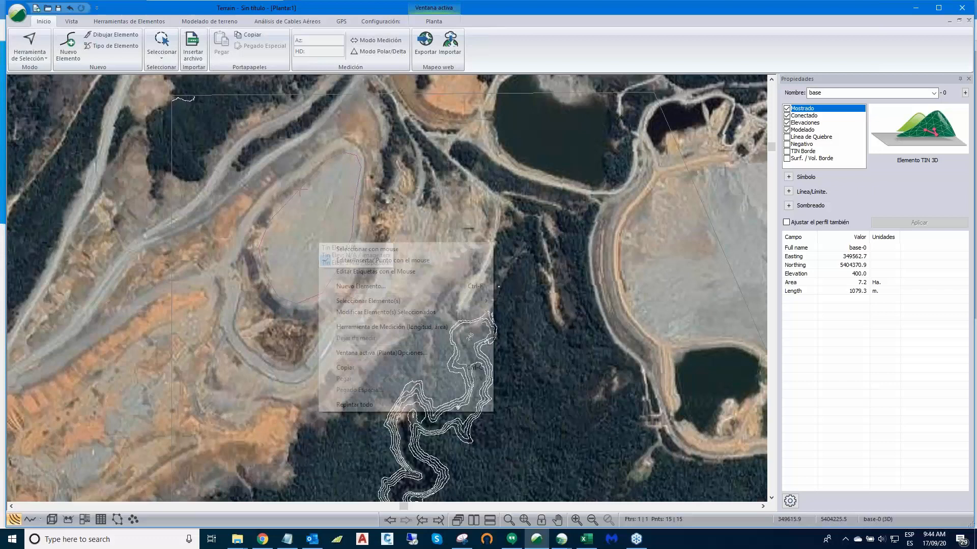
left_click(348, 249)
Step: Set the base outline's line type to 5 - grueso (medio) and its color to rojo, apply, and reselect the outline
left_click(788, 191)
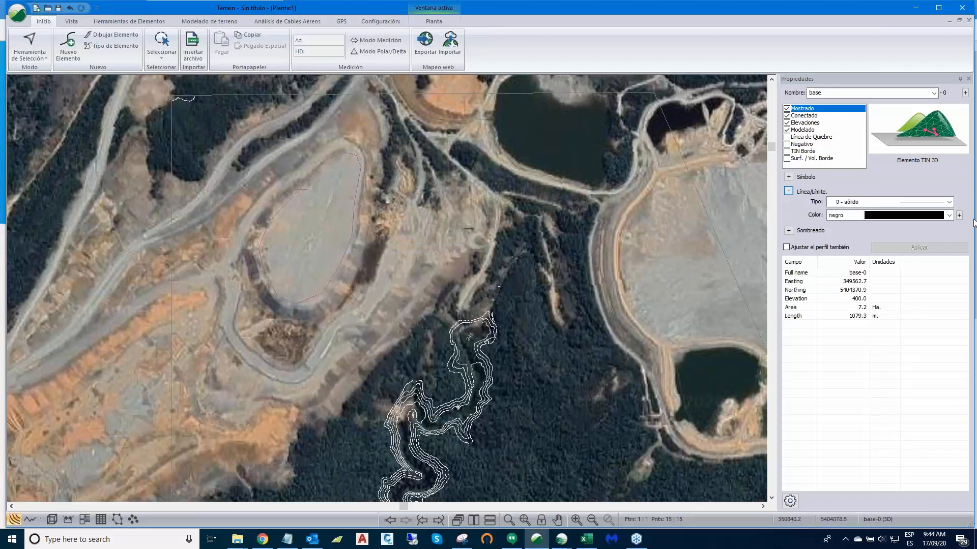
left_click(949, 202)
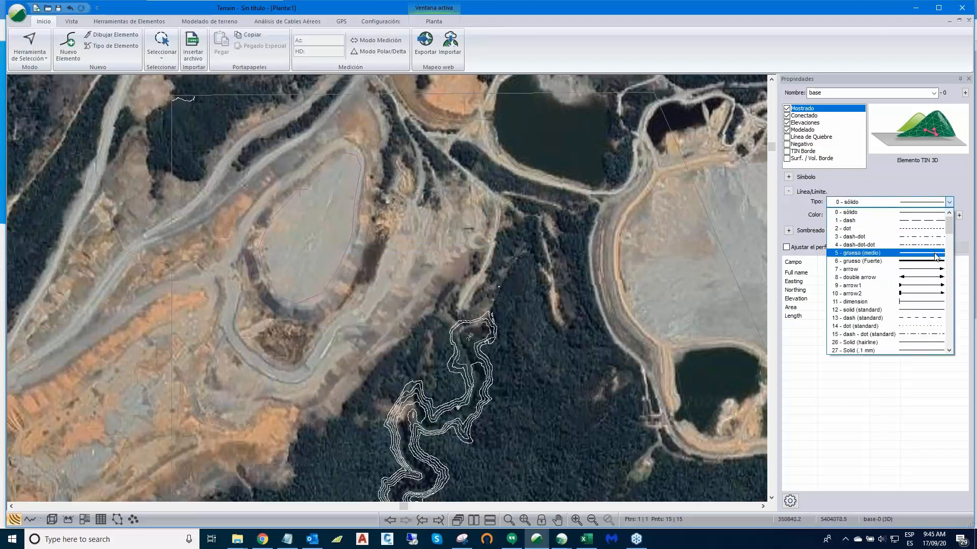
left_click(941, 243)
left_click(949, 215)
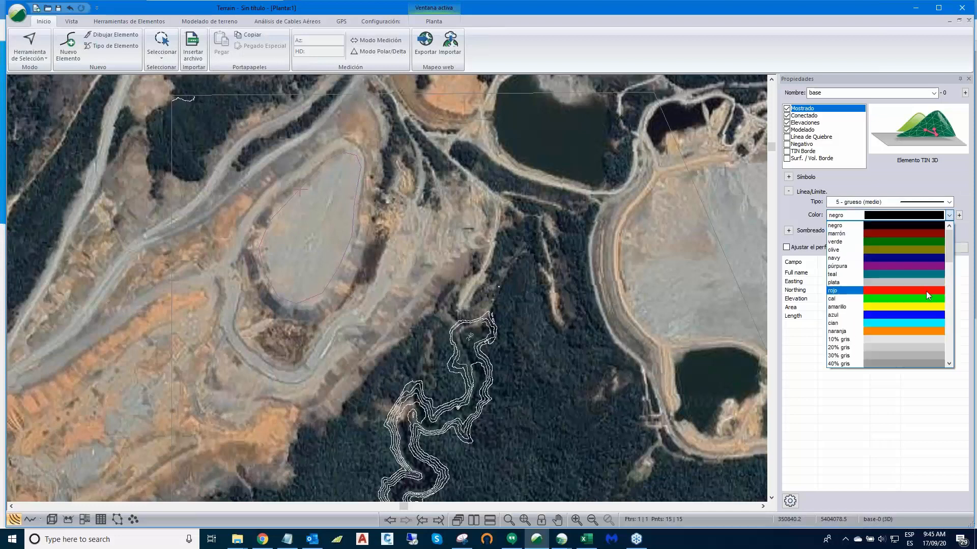
left_click(926, 291)
left_click(921, 248)
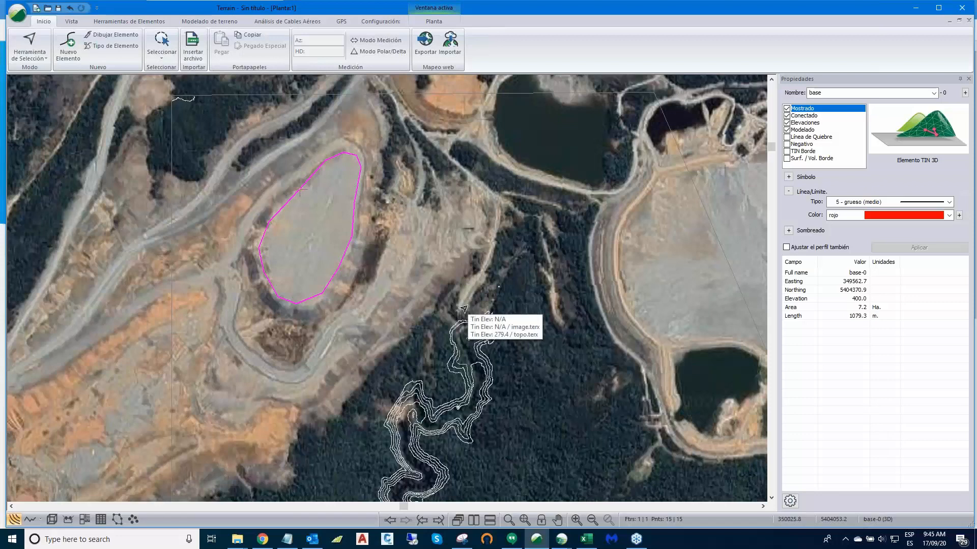
left_click(386, 279)
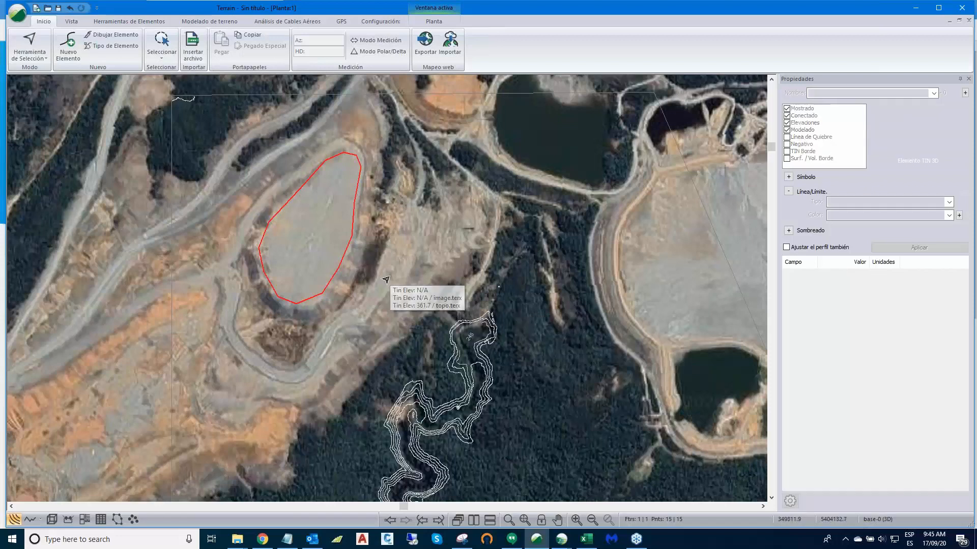
left_click(349, 224)
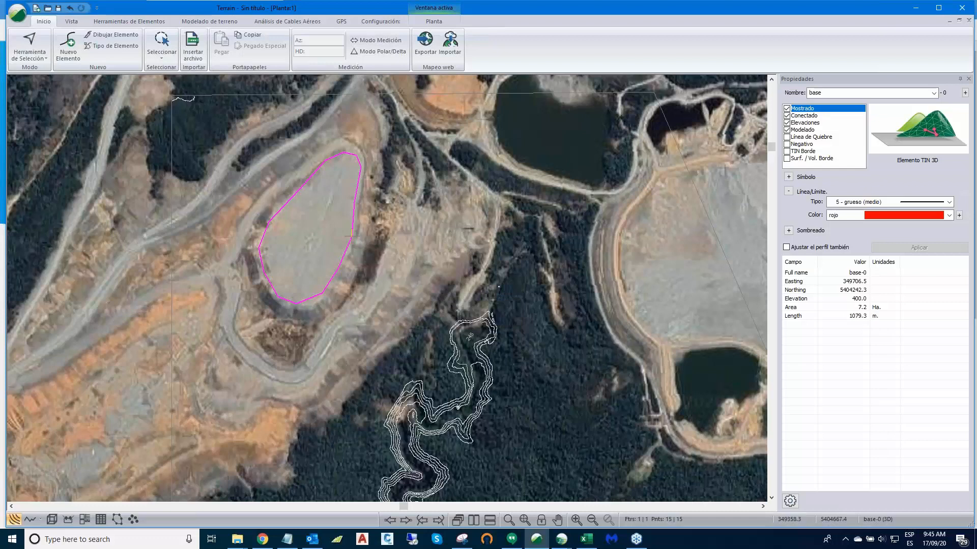
left_click(209, 21)
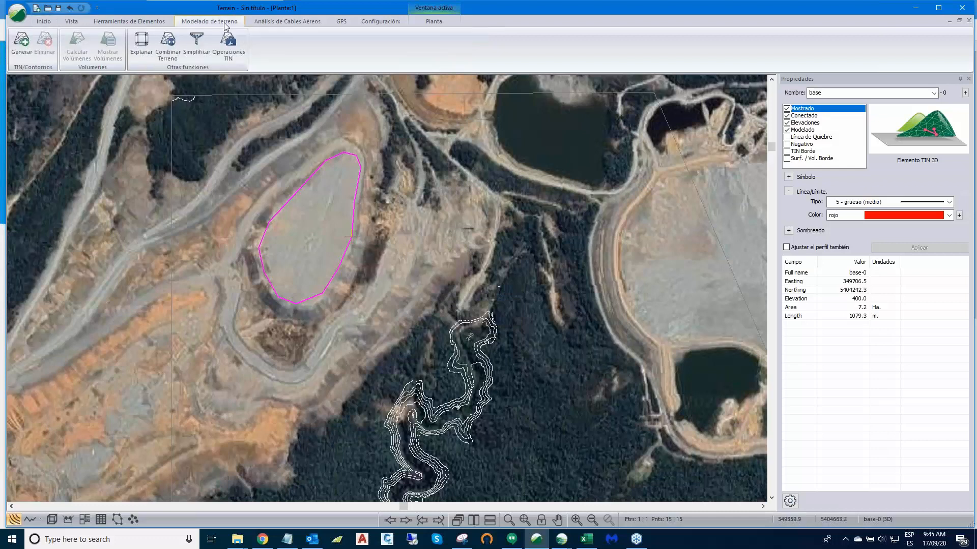
left_click(140, 46)
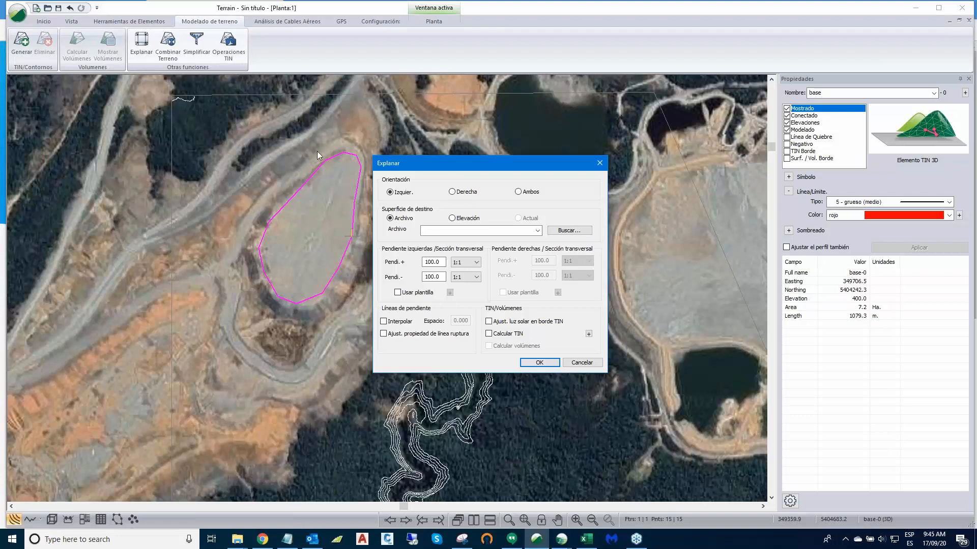
left_click(462, 193)
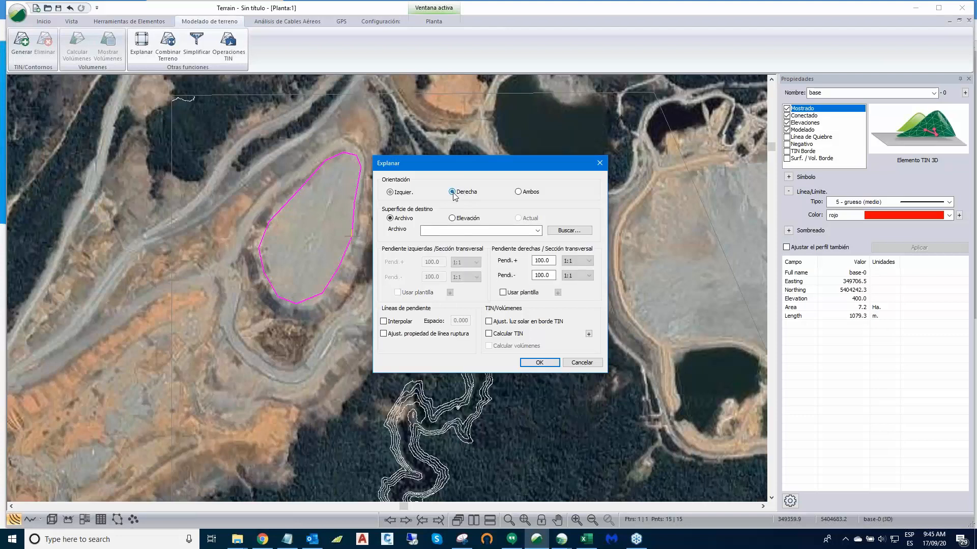
left_click(538, 231)
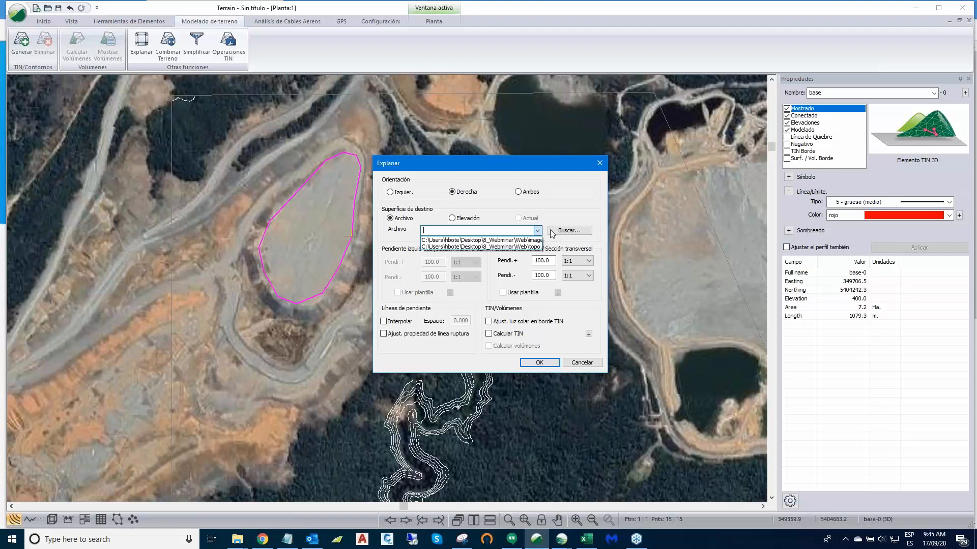
left_click(556, 233)
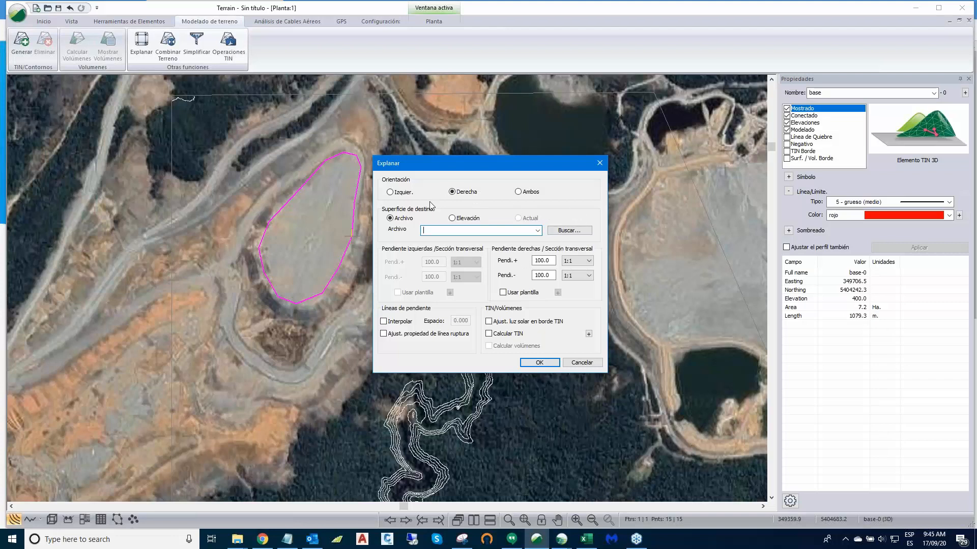
left_click(452, 219)
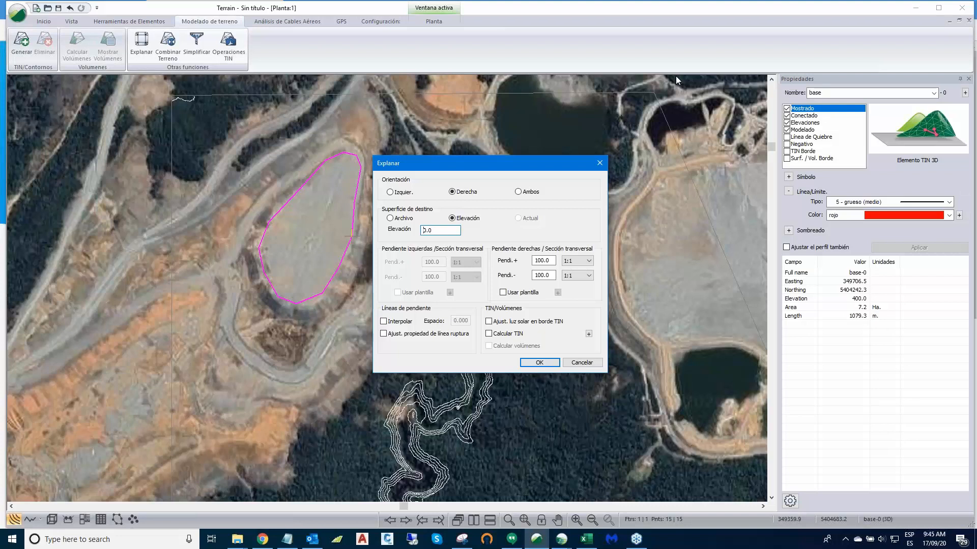
type("42")
left_click(384, 322)
left_click(454, 321)
type("1")
left_click(488, 322)
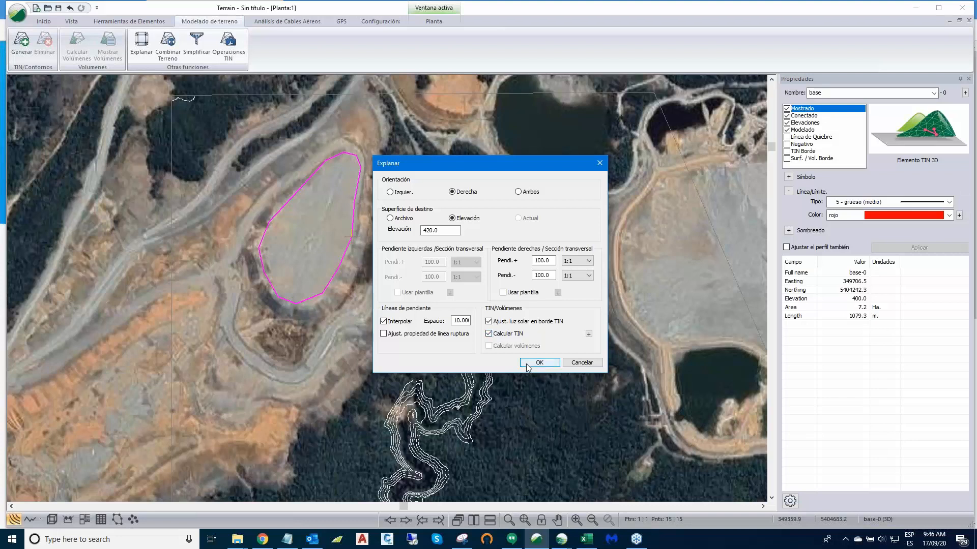
left_click(572, 364)
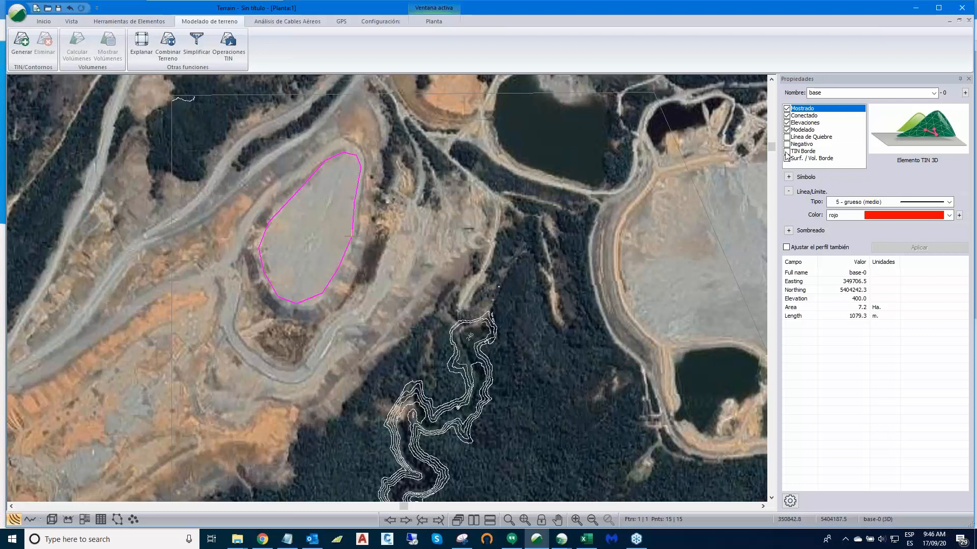
Step: Turn on the TIN Borde property for the base outline and apply it
left_click(787, 152)
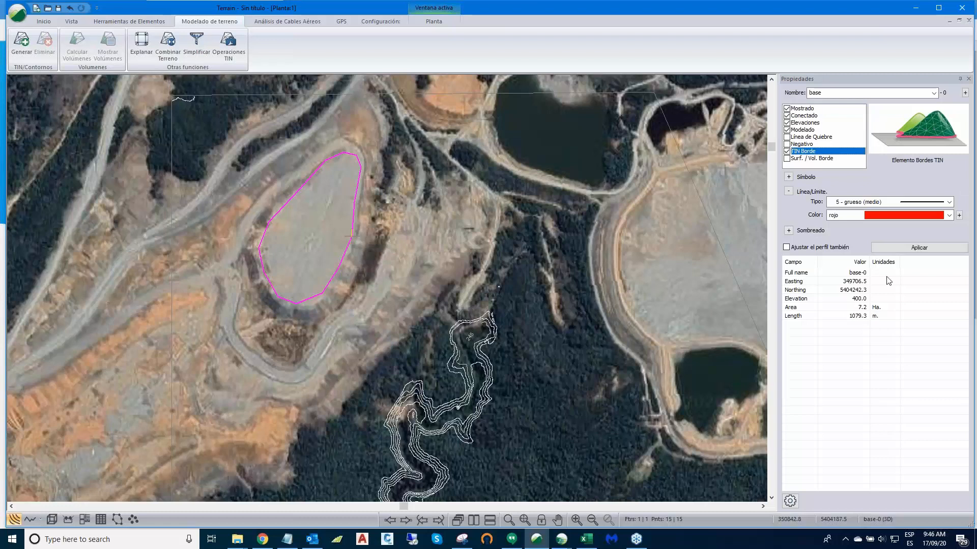
left_click(899, 250)
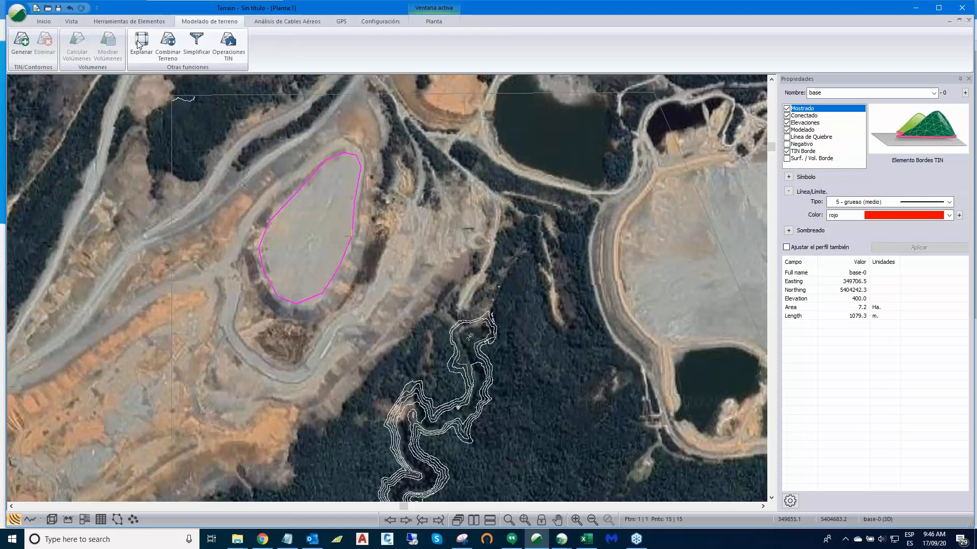
Step: Grade the base outline (Explanar) to the Derecha side up to elevation 420, interpolating at 10 spacing, with daylight as TIN border, and calculate the TIN
left_click(138, 45)
left_click(452, 192)
left_click(452, 218)
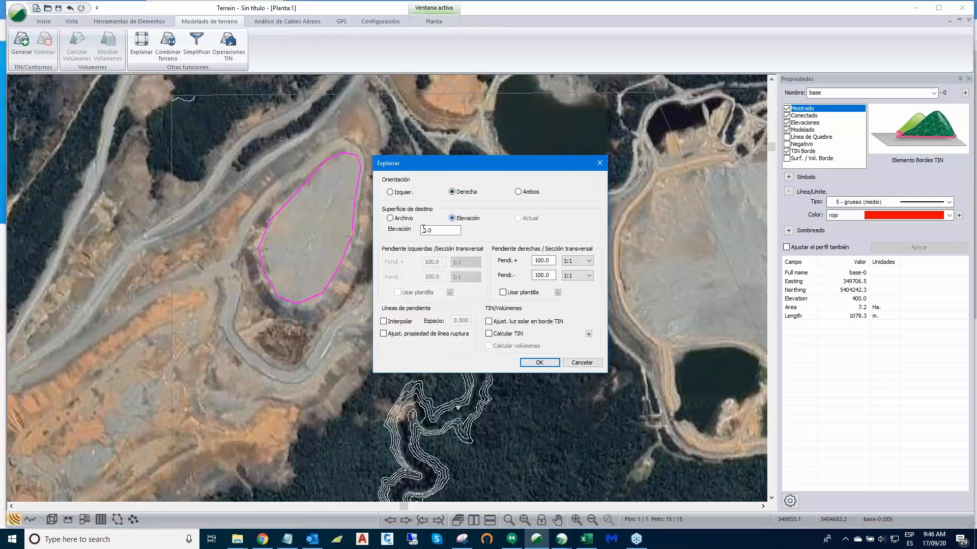
left_click(423, 229)
type("42")
left_click(383, 322)
left_click(454, 321)
type("1")
left_click(489, 321)
left_click(489, 334)
left_click(533, 365)
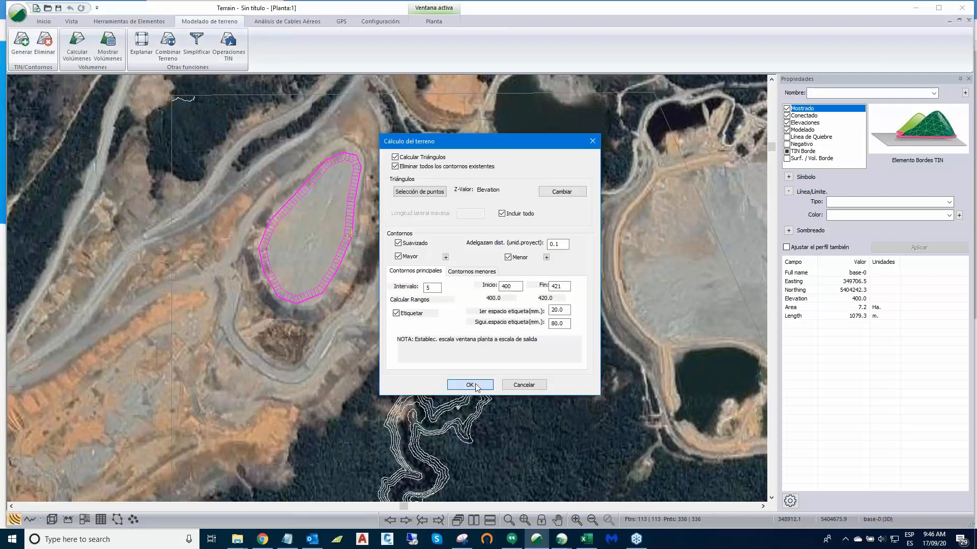
left_click(470, 385)
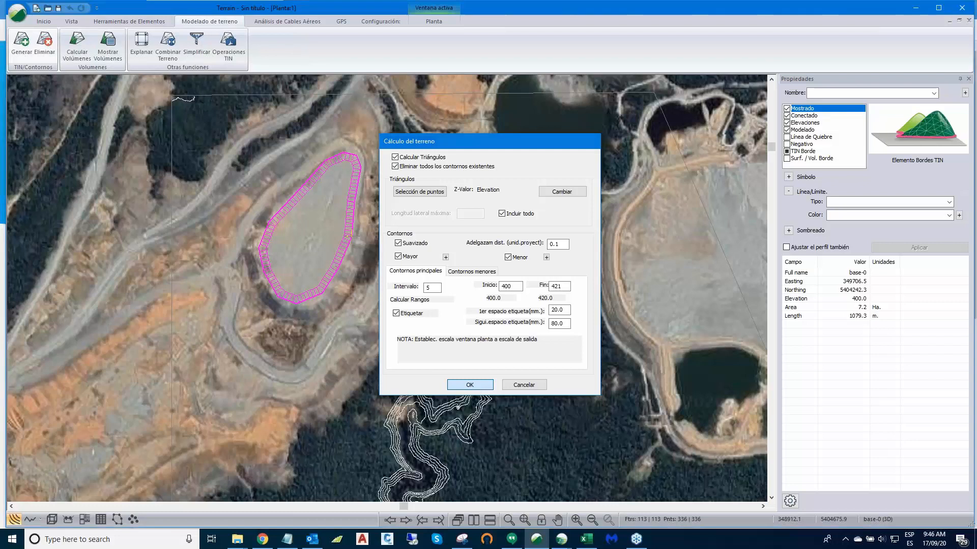
Step: Open the 3D view and examine the graded platform together with the topo contours
left_click(53, 519)
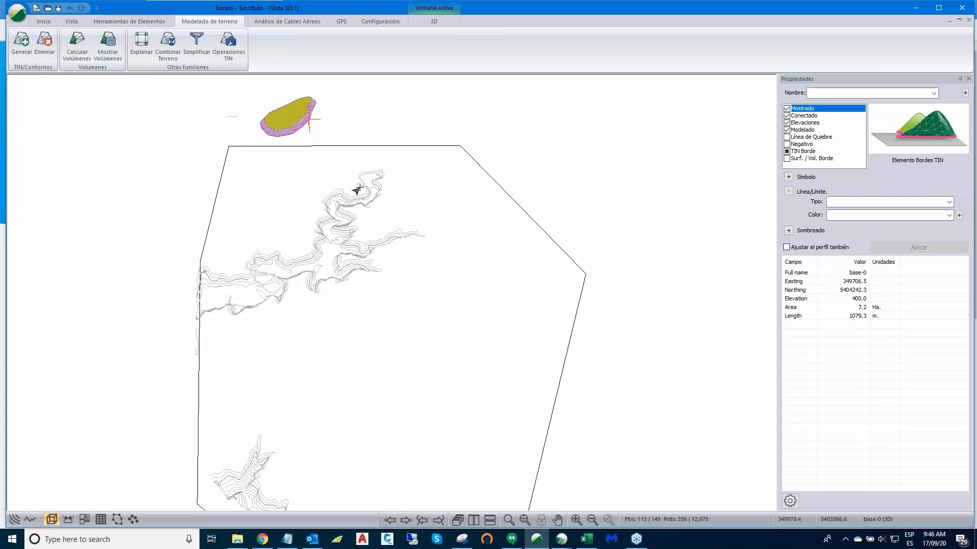
middle_click_drag(360, 192, 400, 320)
scroll(341, 256, "up", 2)
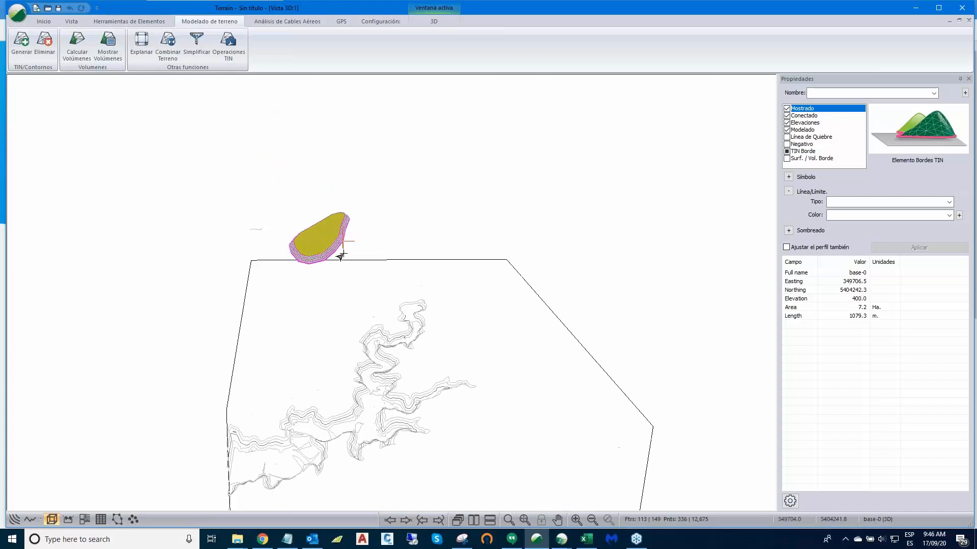
scroll(318, 264, "up", 2)
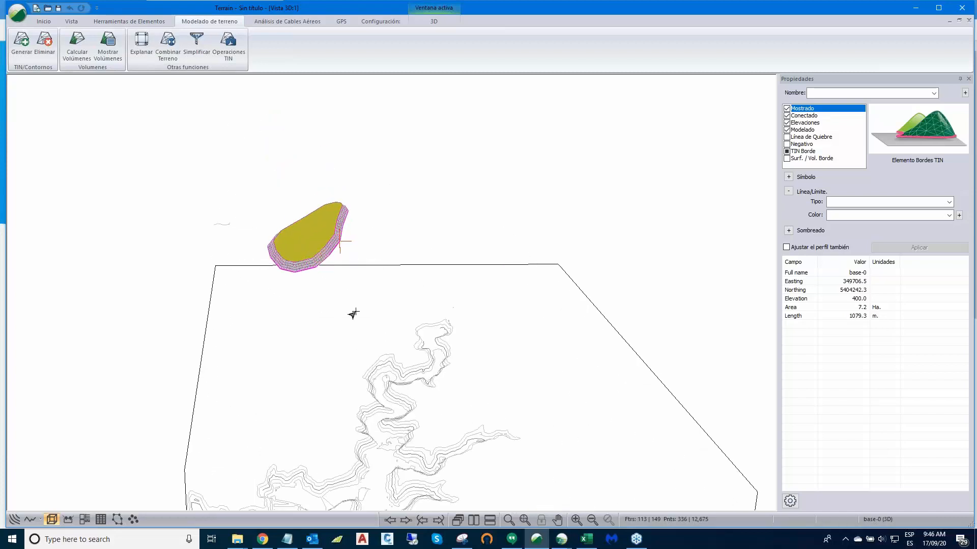
scroll(351, 314, "down", 3)
middle_click_drag(367, 312, 425, 297)
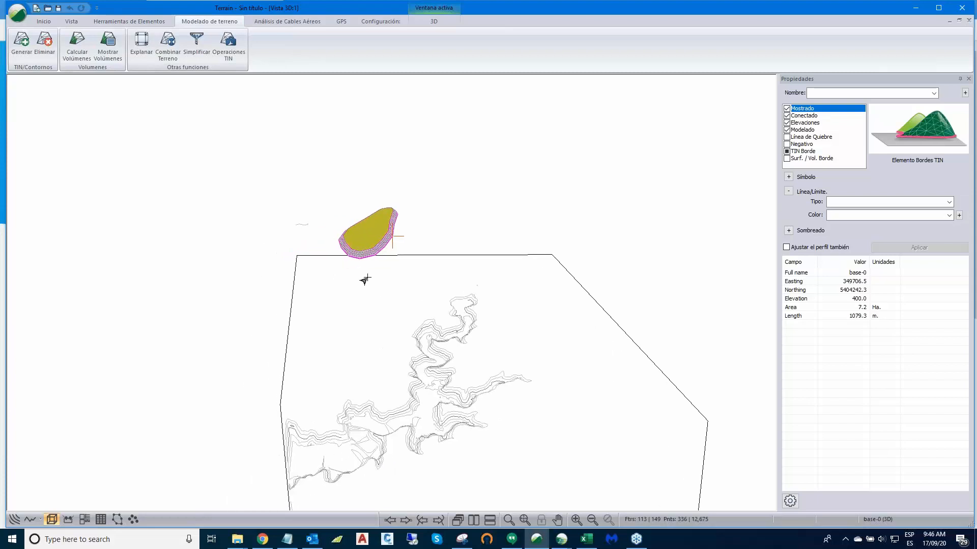
Step: Set the 3D view to Ver punto actual in the 3D options and inspect the graded platform up close
scroll(364, 279, "down", 1)
middle_click_drag(364, 278, 394, 307)
scroll(394, 309, "up", 2)
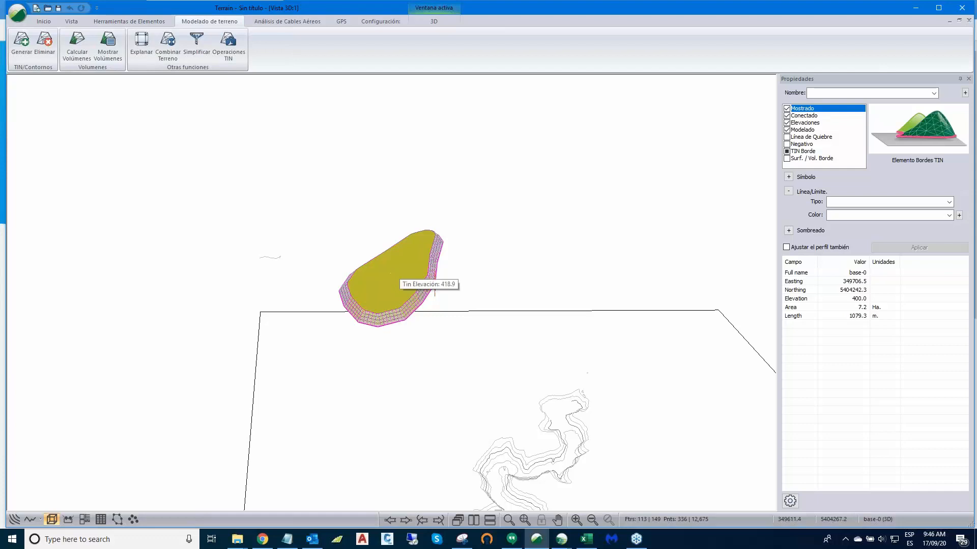
right_click(400, 271)
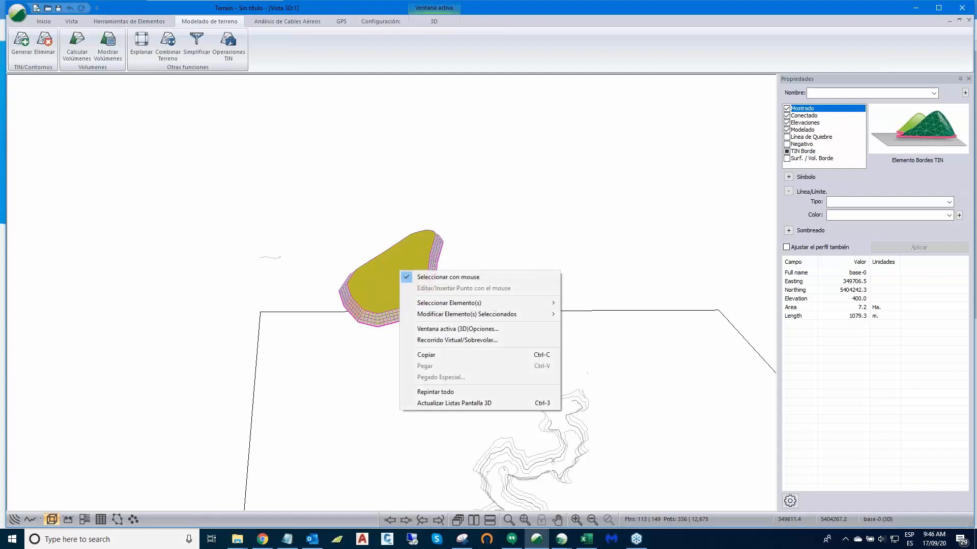
left_click(435, 328)
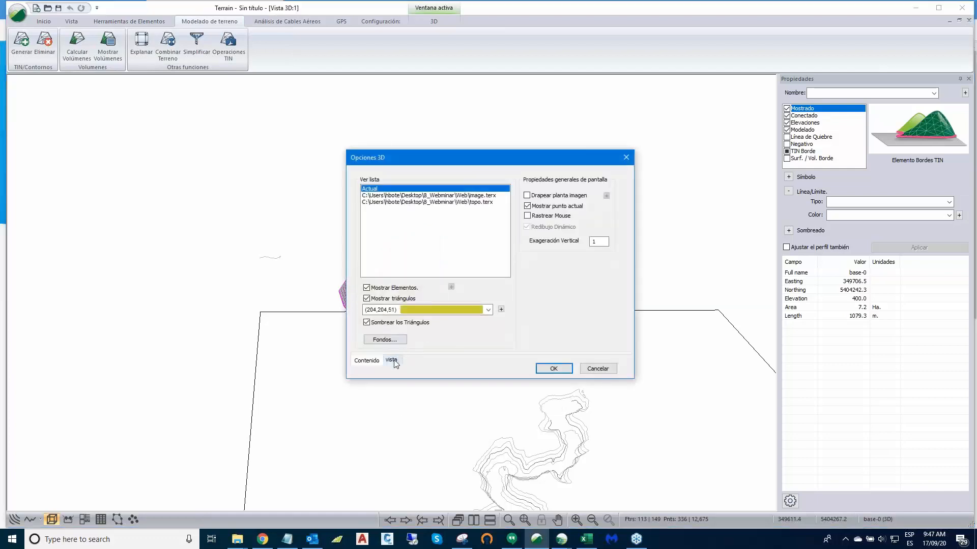
left_click(391, 360)
left_click(359, 201)
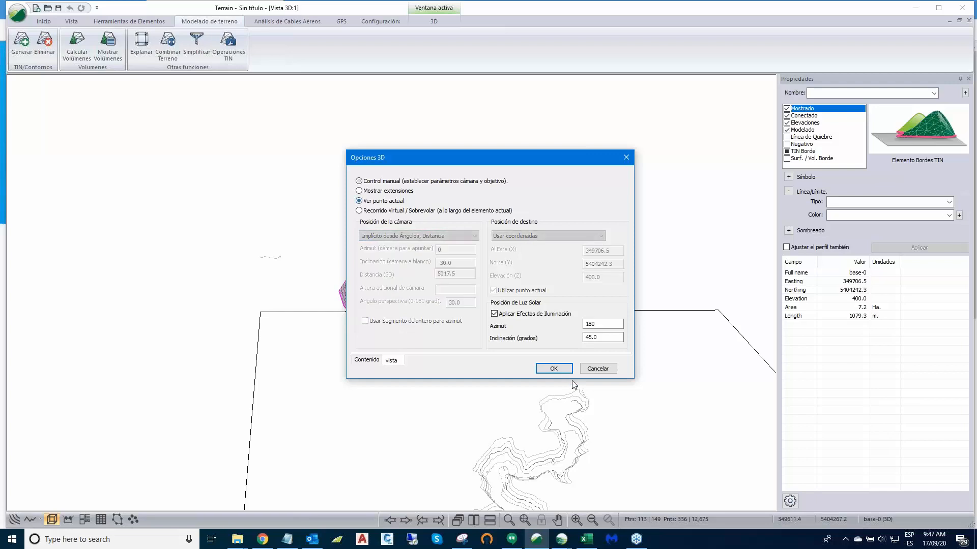
left_click(553, 369)
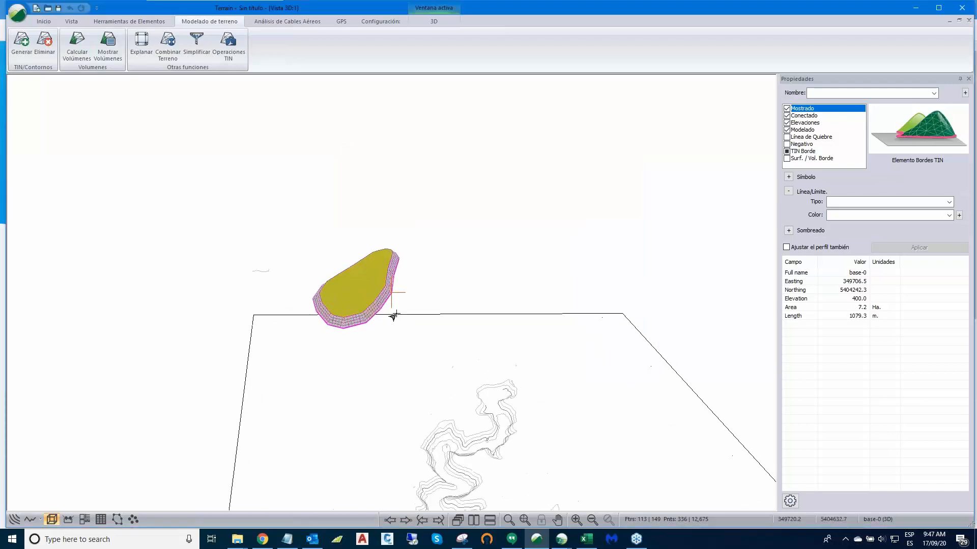
scroll(396, 314, "up", 1)
middle_click_drag(372, 342, 389, 316)
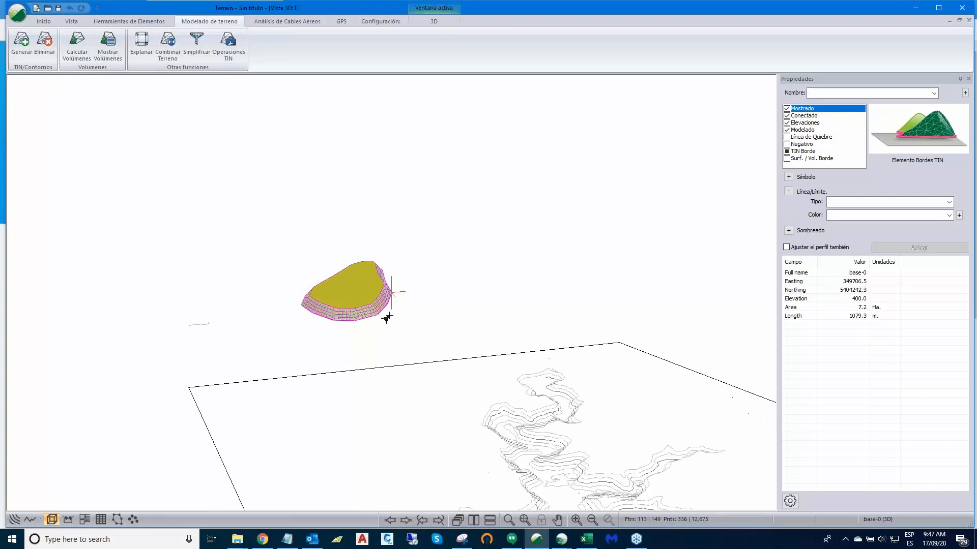
scroll(389, 316, "up", 8)
middle_click_drag(389, 390, 260, 157)
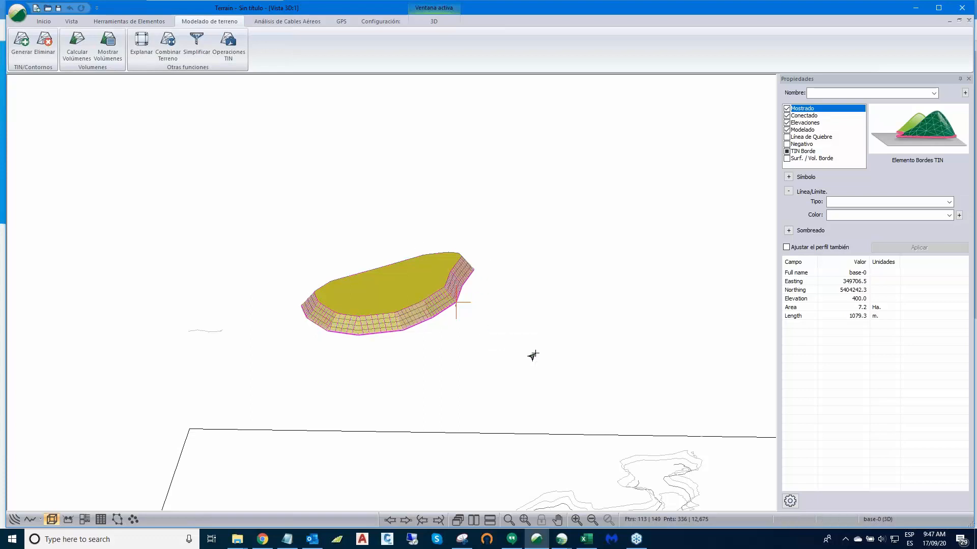
Step: Save the platform model as pila, a Softree-Terrain file, in the Web folder
left_click(16, 13)
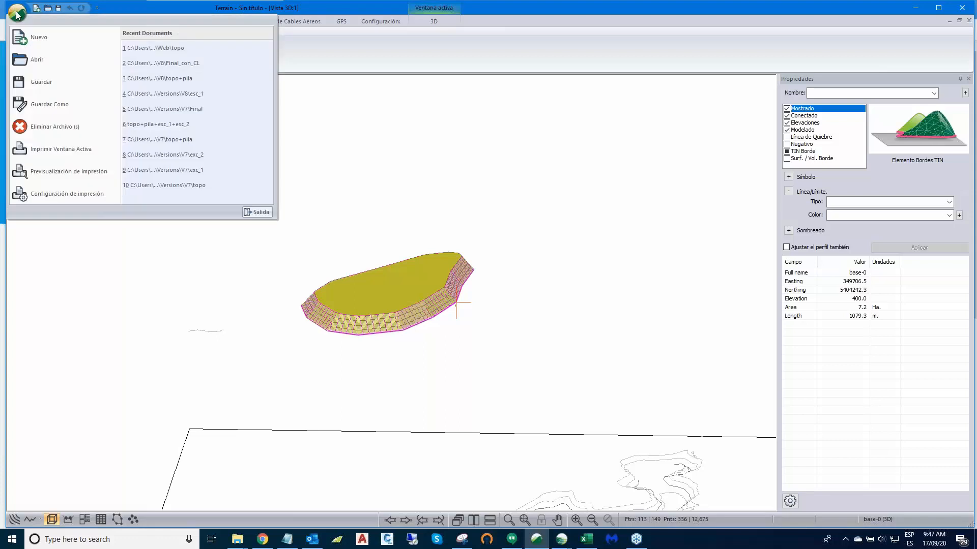
left_click(48, 105)
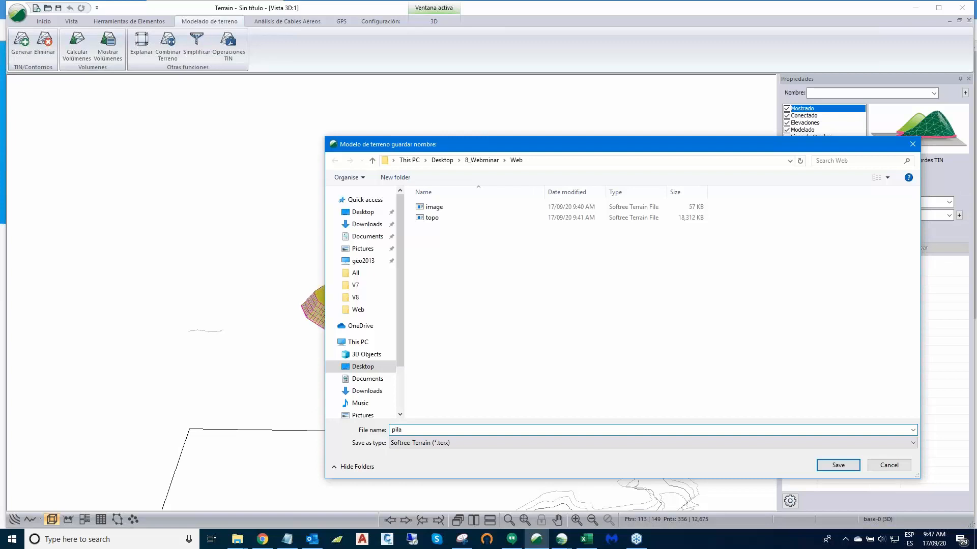
left_click_drag(613, 145, 577, 141)
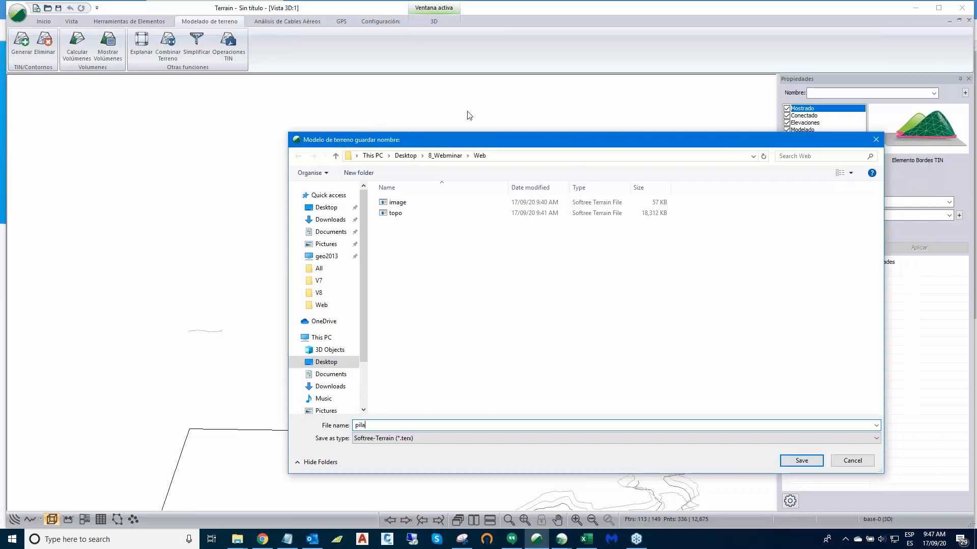
left_click_drag(469, 116, 392, 100)
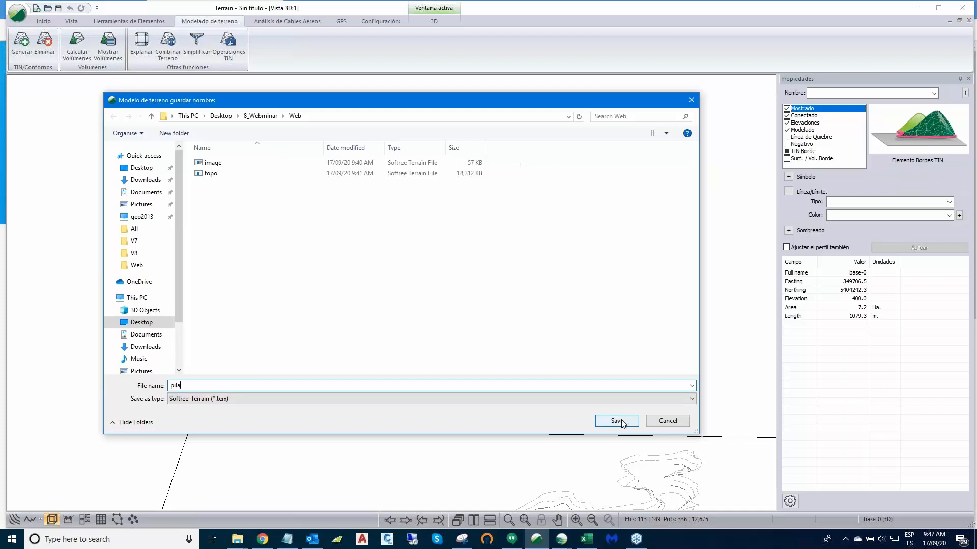
left_click(616, 421)
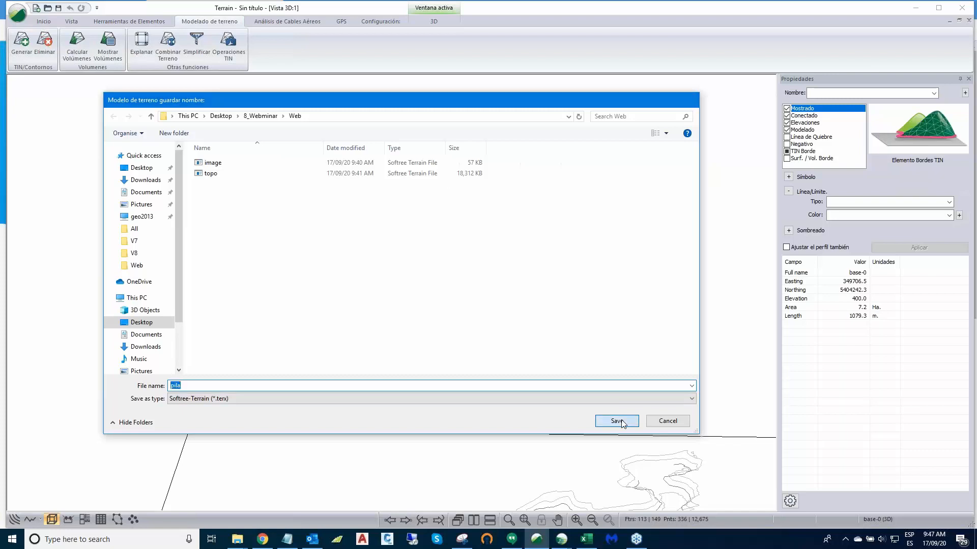
Step: Start a new terrain model and open topo.terx from the Web folder as a Softree-Terrain file
left_click(17, 13)
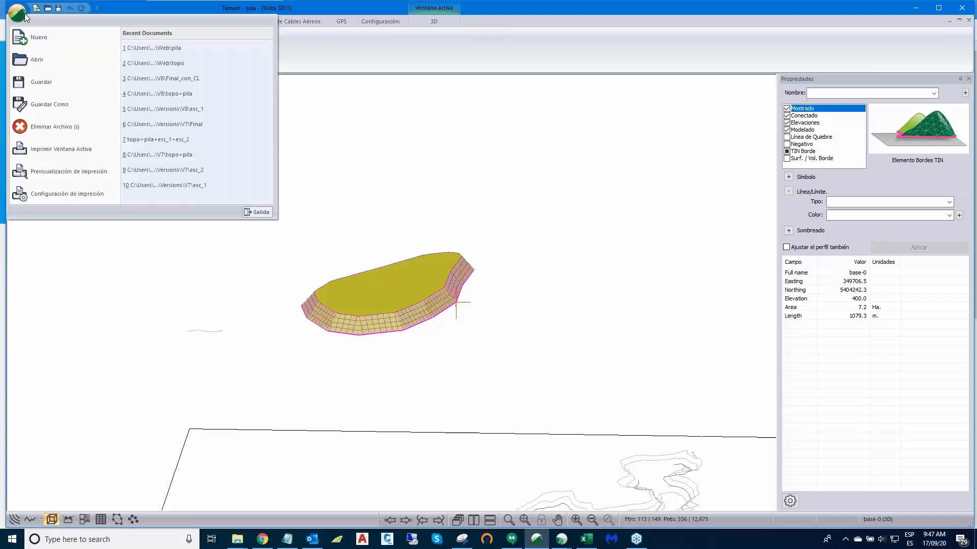
left_click(25, 39)
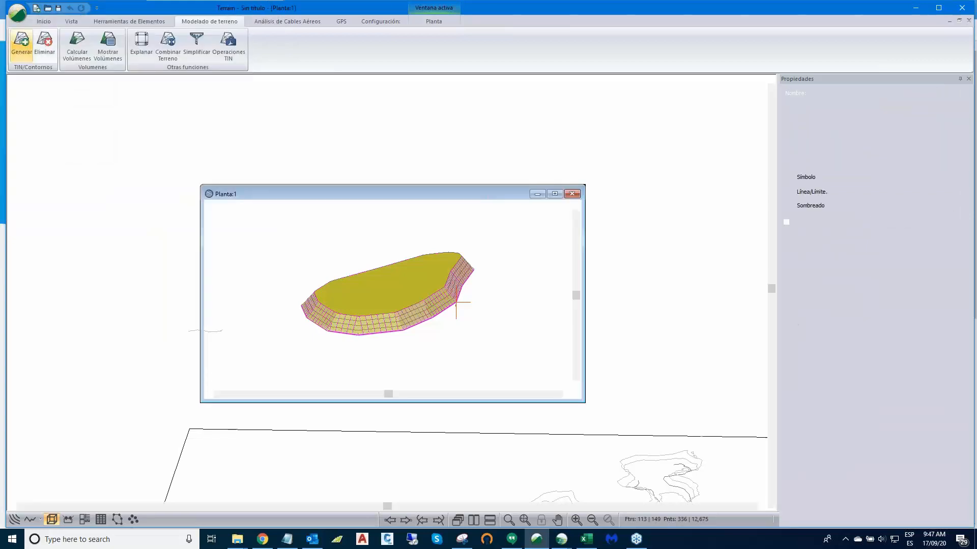
left_click(17, 12)
left_click(29, 62)
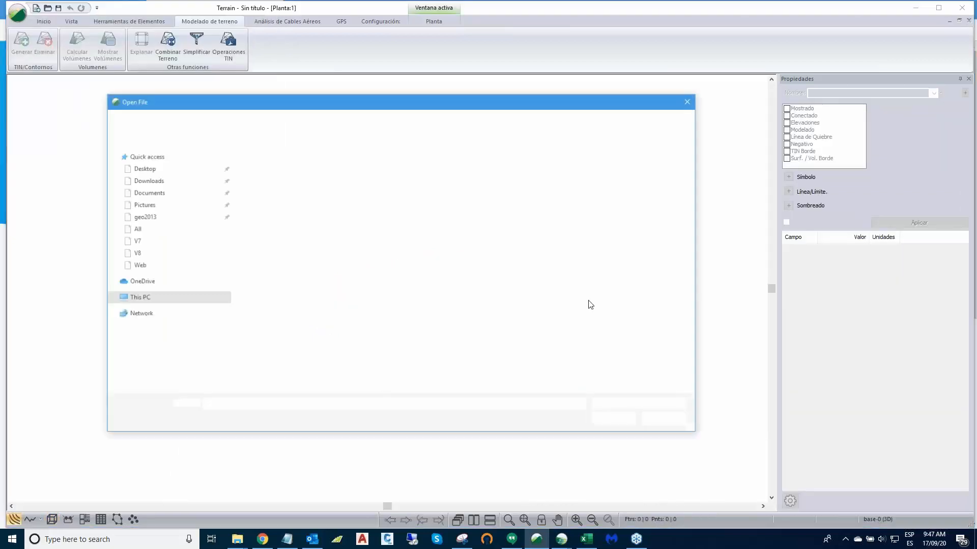
left_click(259, 205)
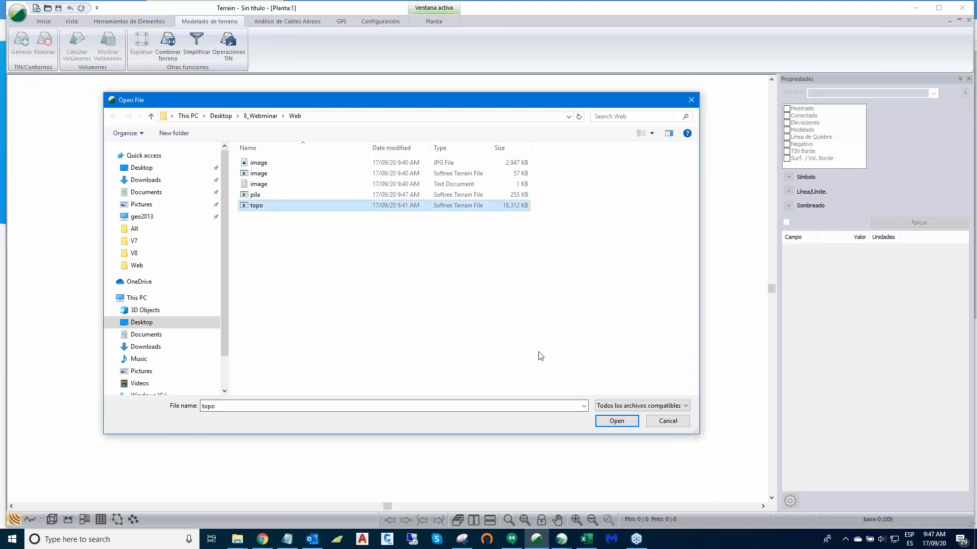
left_click(614, 420)
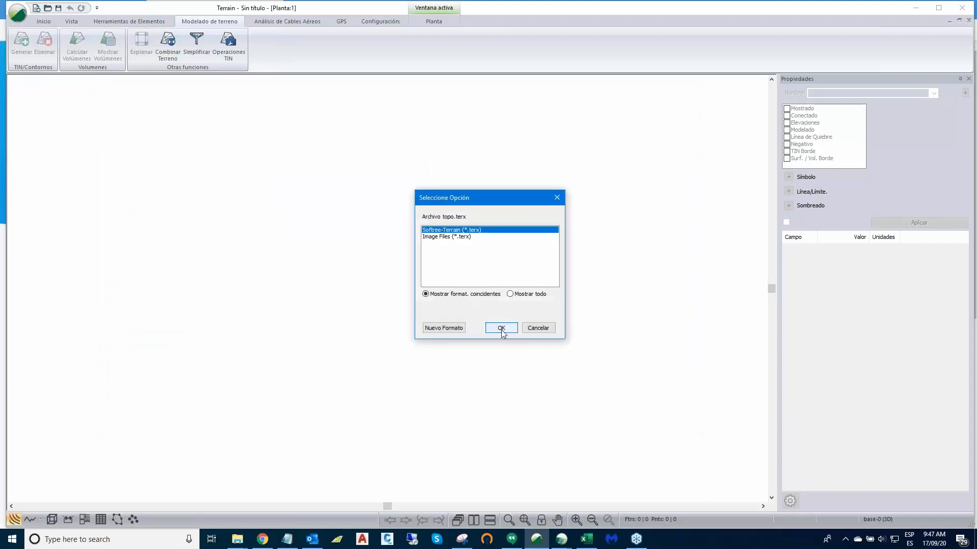
left_click(501, 328)
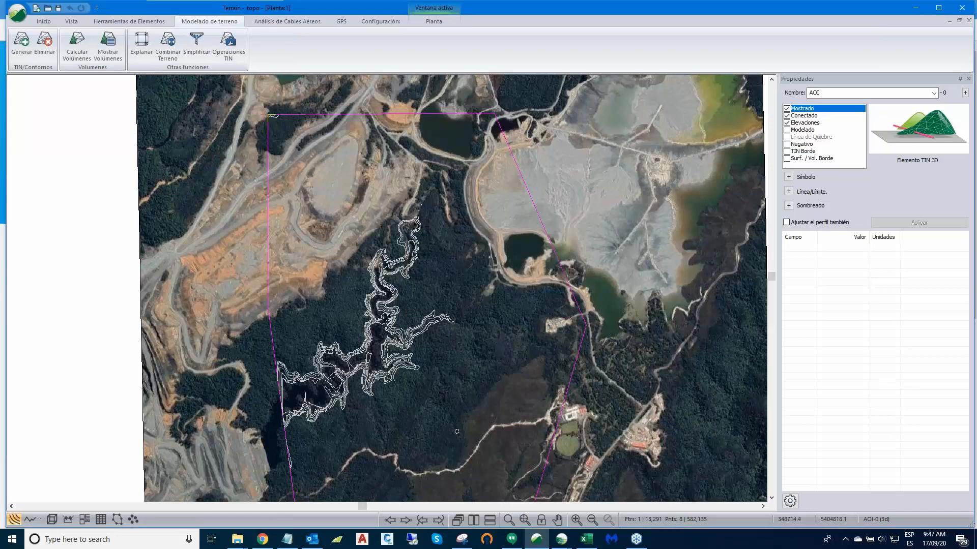
Step: Combine the pila.terx surface into the topo terrain and recalculate the triangles and contours, removing all existing contours
left_click(167, 47)
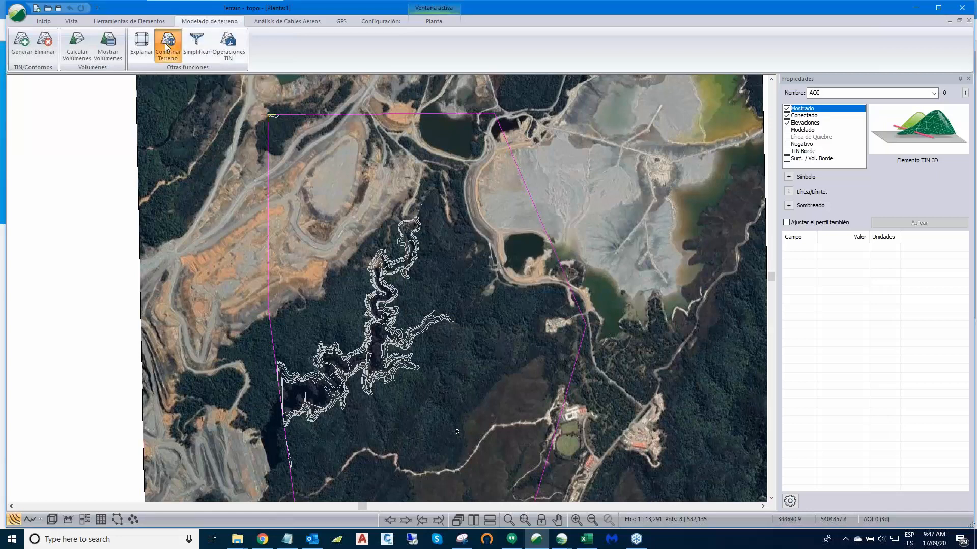
left_click(578, 270)
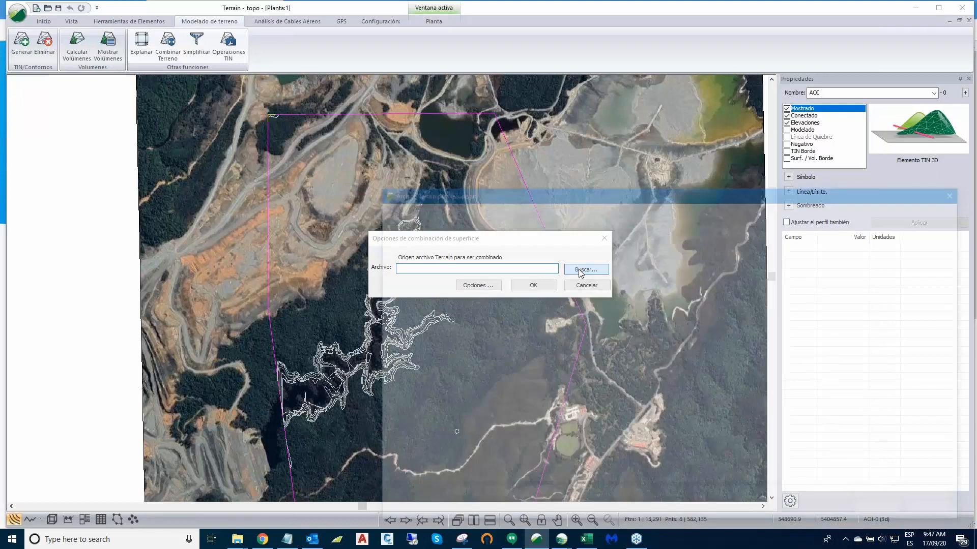
left_click(578, 269)
left_click_drag(587, 187, 283, 93)
left_click(603, 424)
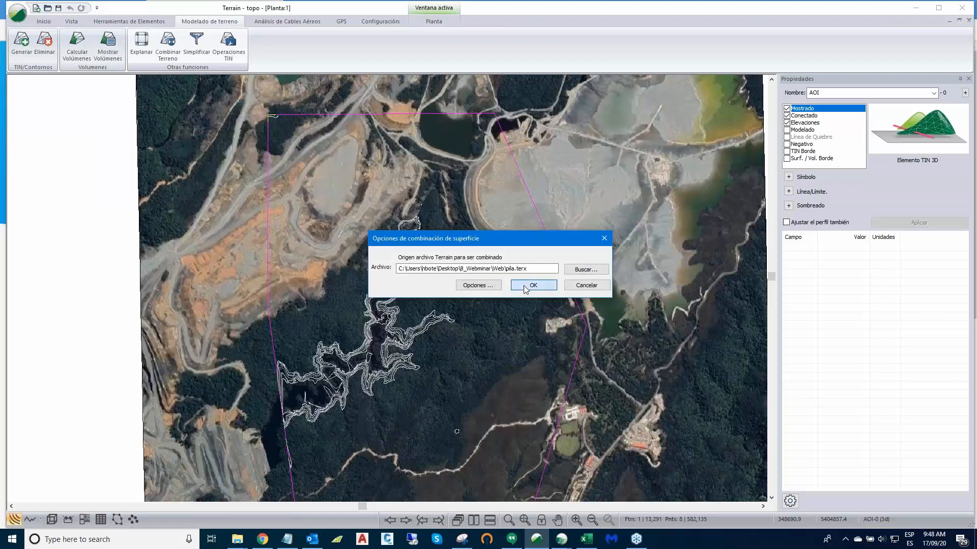
left_click(526, 288)
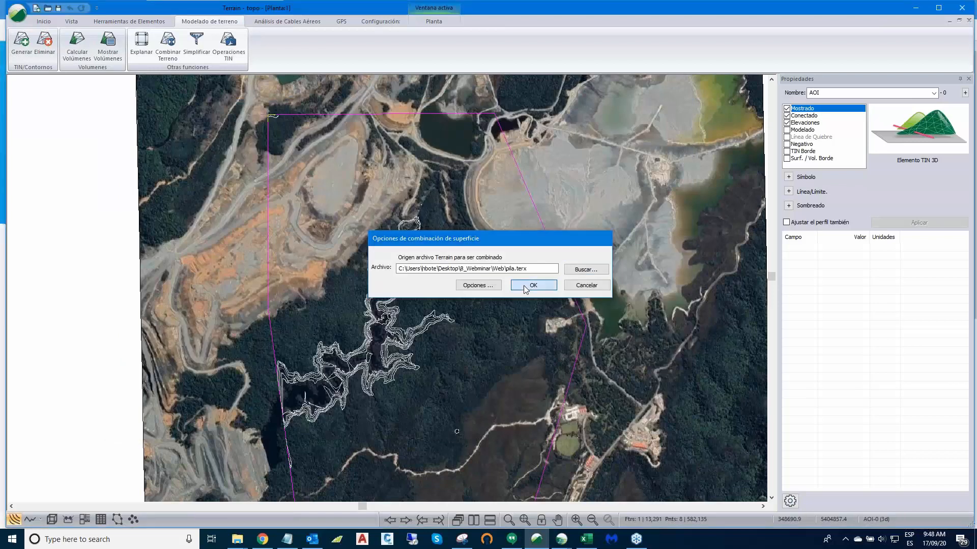
left_click(458, 278)
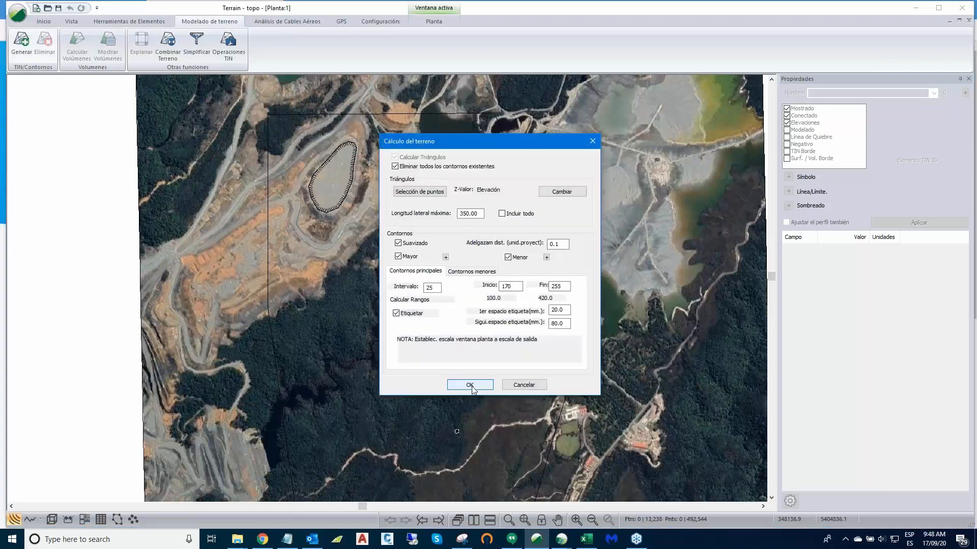
left_click(470, 387)
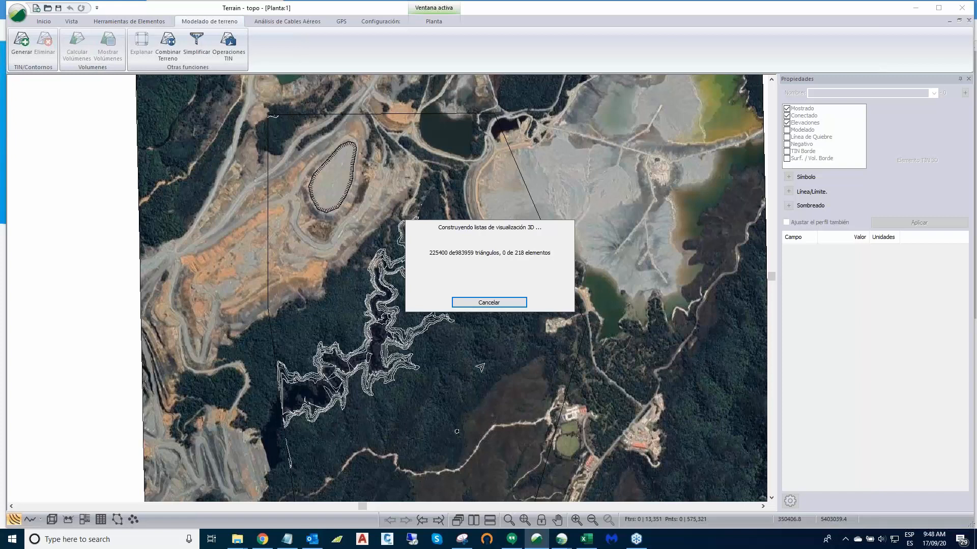
left_click(489, 301)
Step: Open the 3D view and examine how the platform fits into the combined terrain surface
middle_click_drag(335, 182, 347, 205)
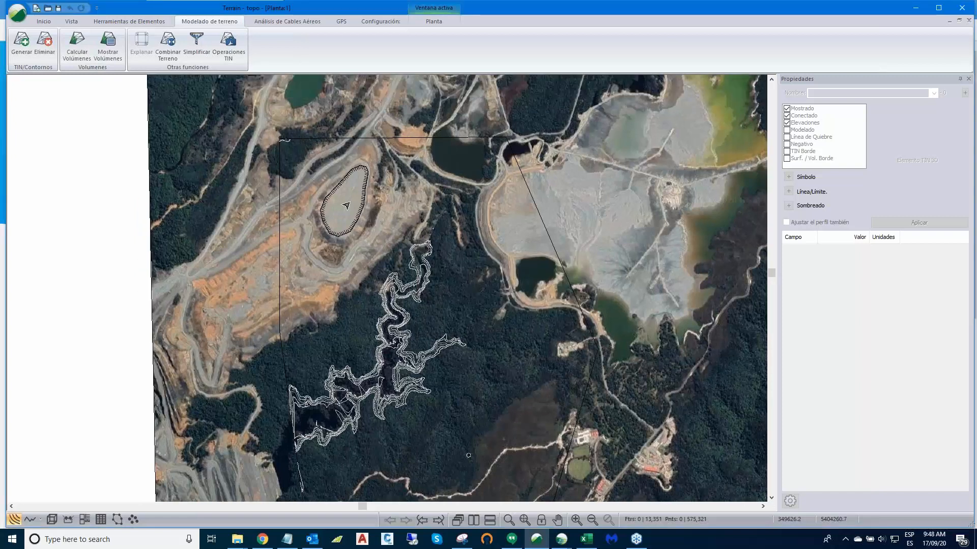
scroll(345, 205, "up", 3)
left_click(50, 520)
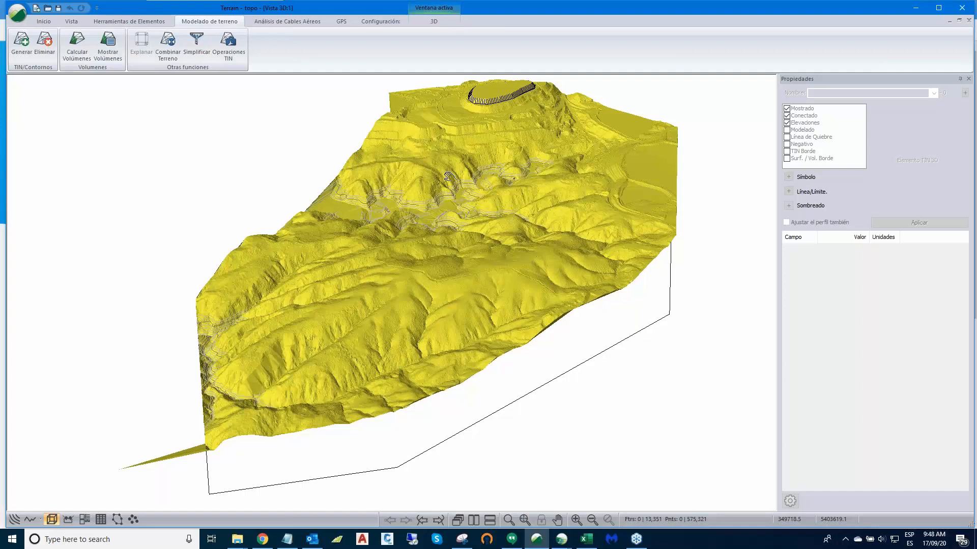
middle_click_drag(447, 176, 427, 257)
scroll(495, 245, "up", 1)
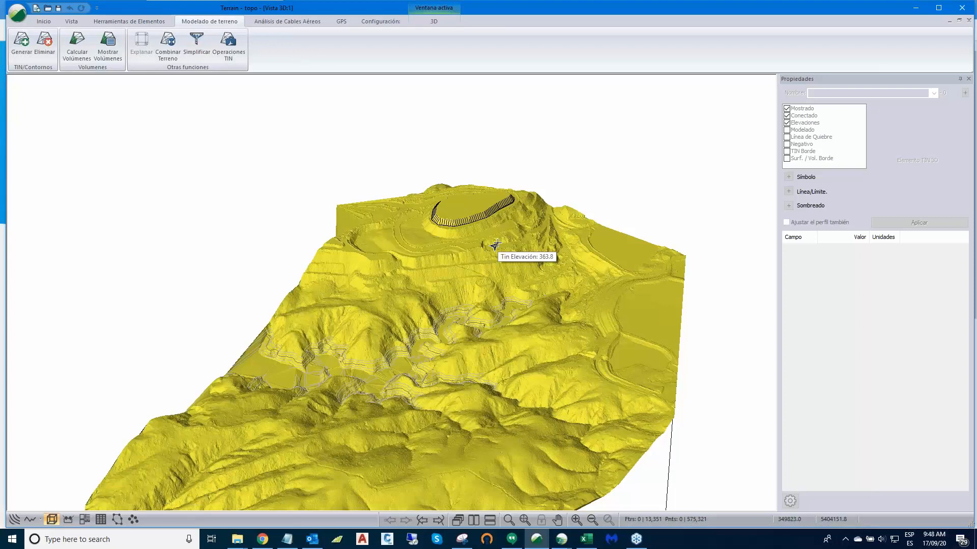
scroll(495, 245, "up", 1)
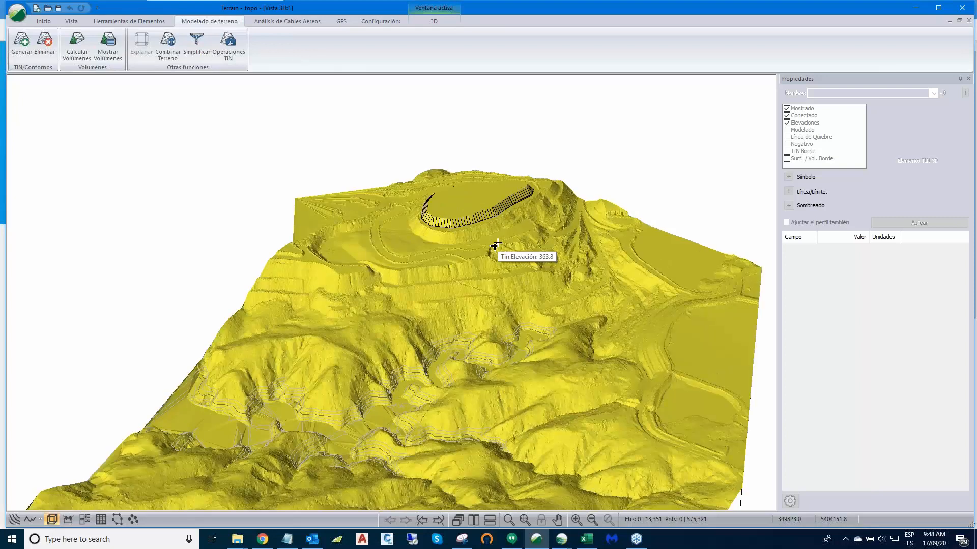
scroll(495, 246, "up", 1)
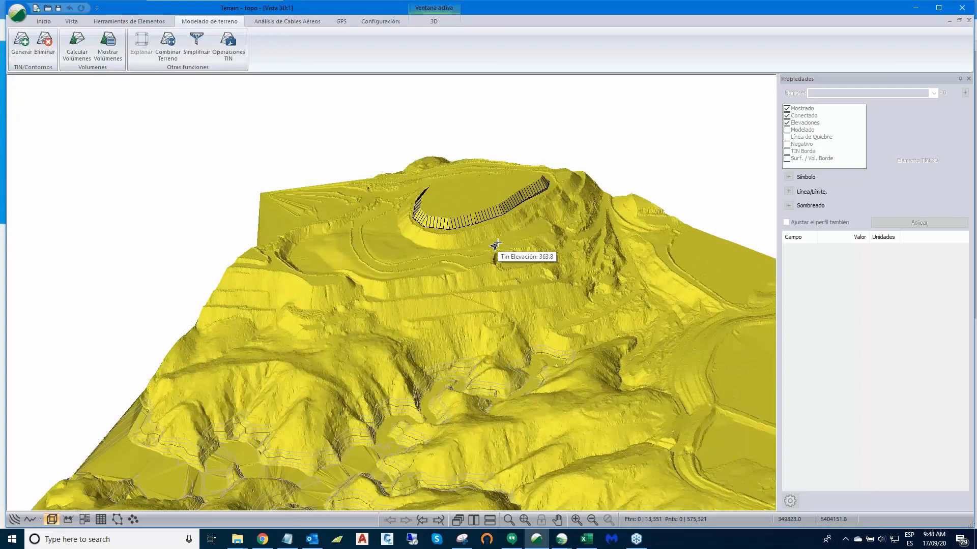
scroll(496, 245, "up", 1)
middle_click_drag(496, 244, 396, 229)
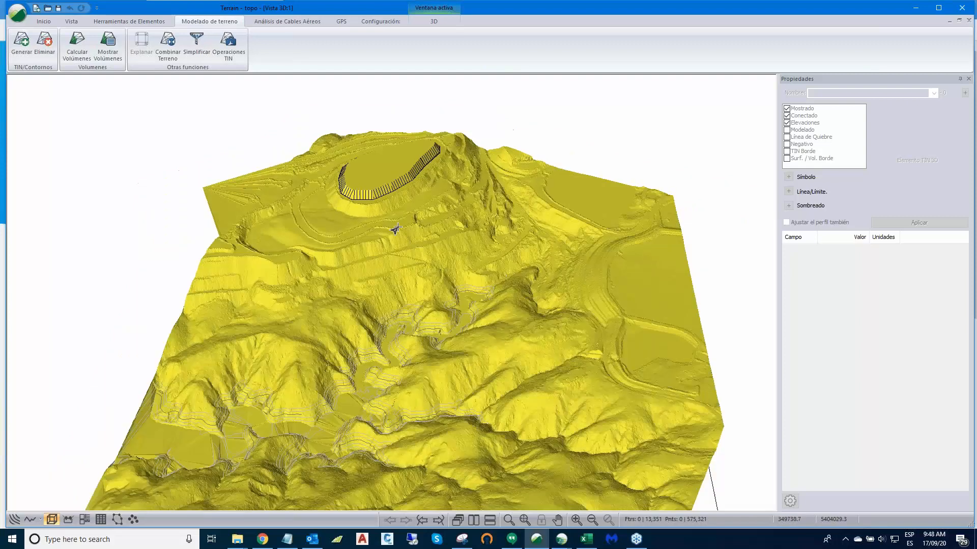
scroll(398, 227, "down", 5)
scroll(398, 227, "up", 1)
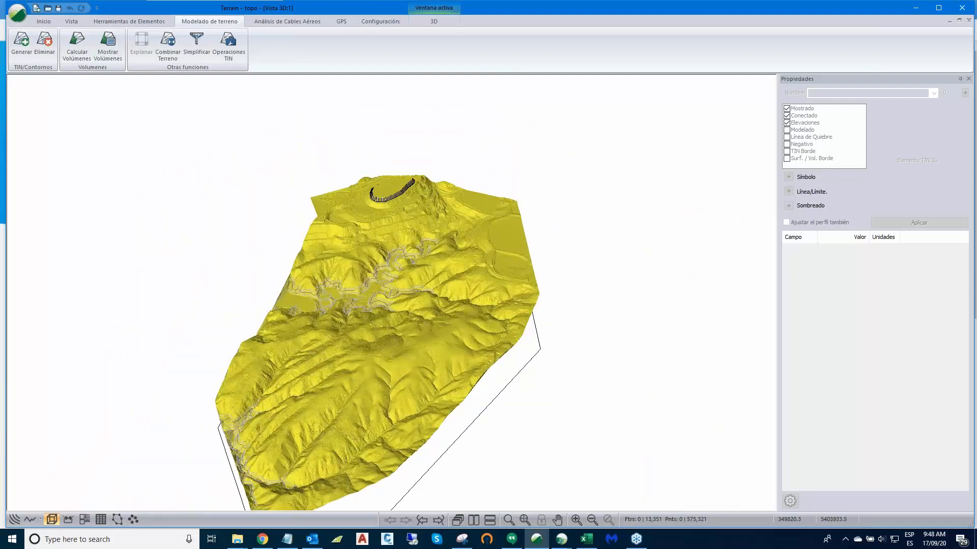
scroll(404, 219, "up", 2)
scroll(405, 219, "up", 1)
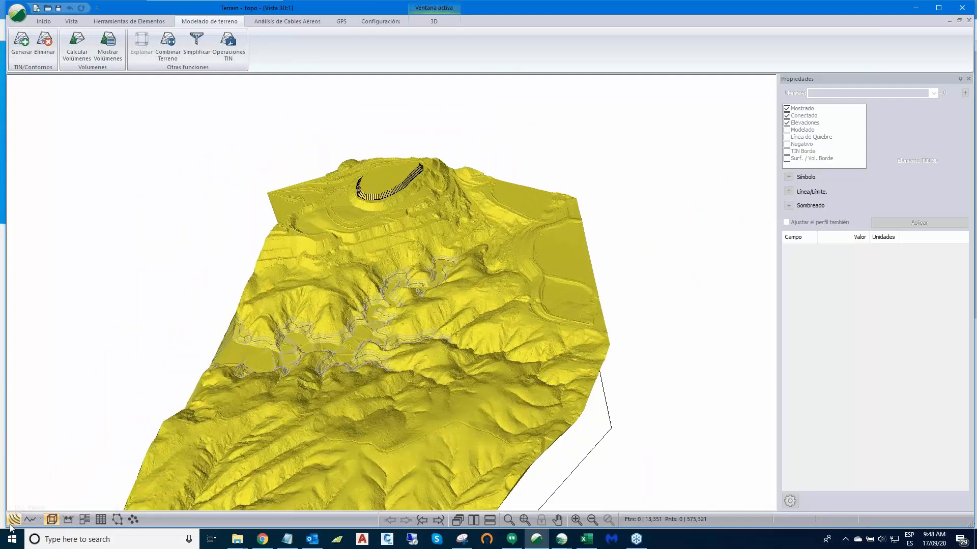
Step: In the plan view, draw a new modelled element without elevations as a section line running diagonally across the platform
left_click(11, 525)
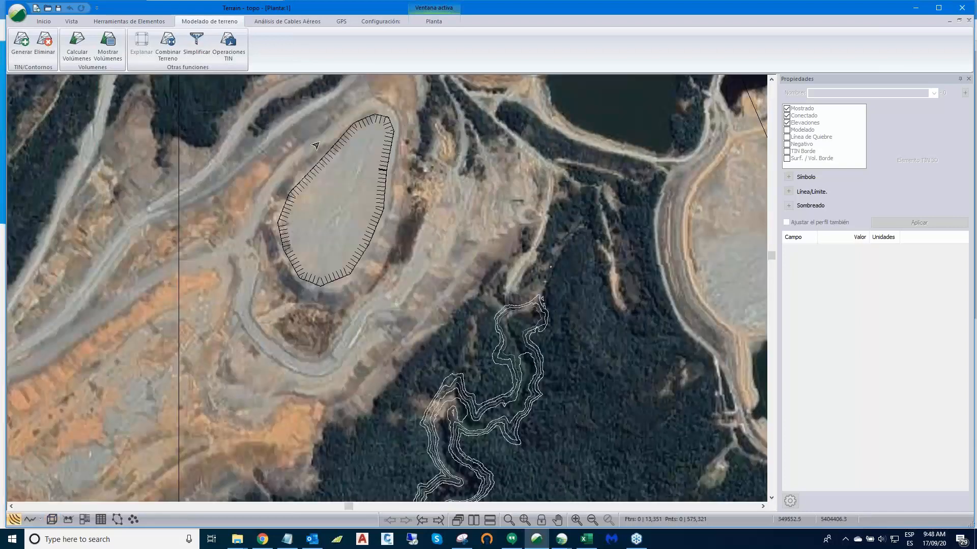
middle_click_drag(376, 232, 388, 303)
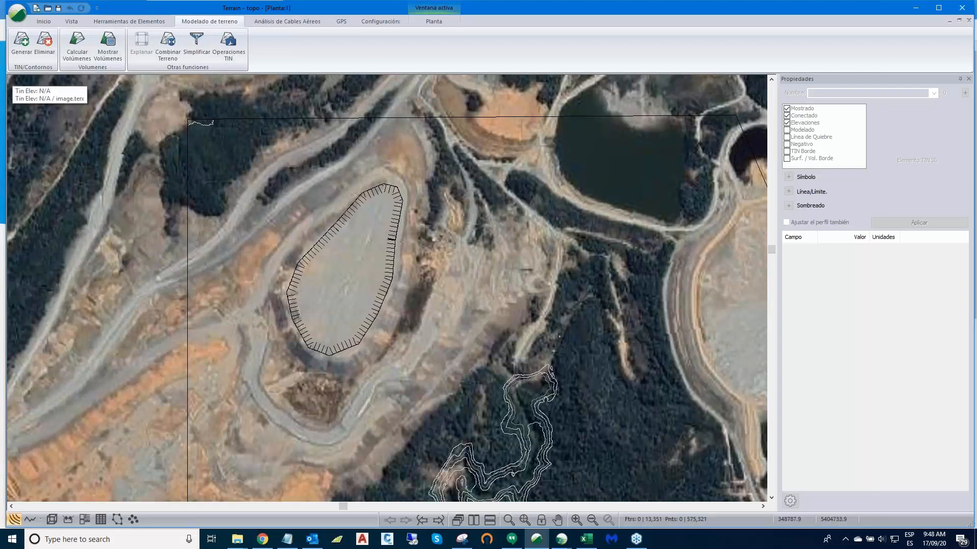
left_click(36, 21)
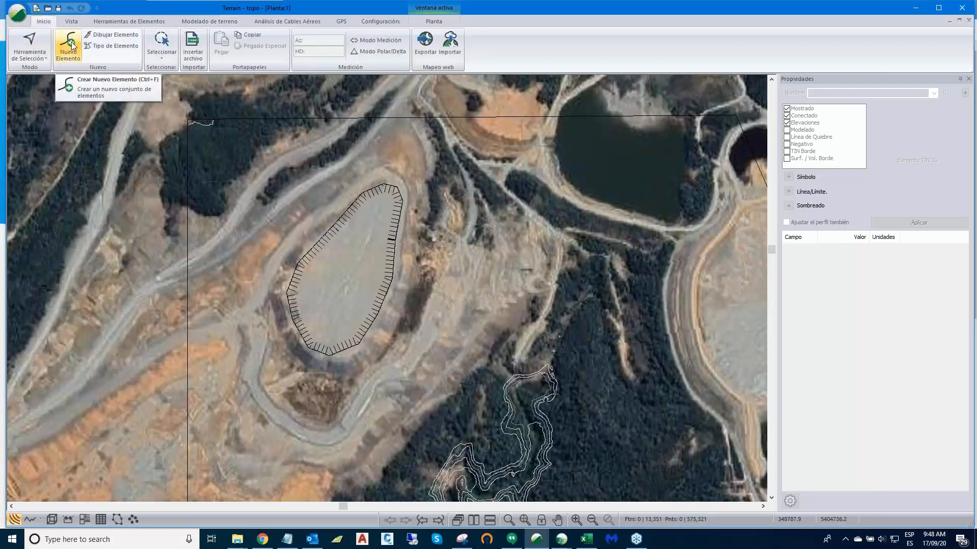
left_click(69, 46)
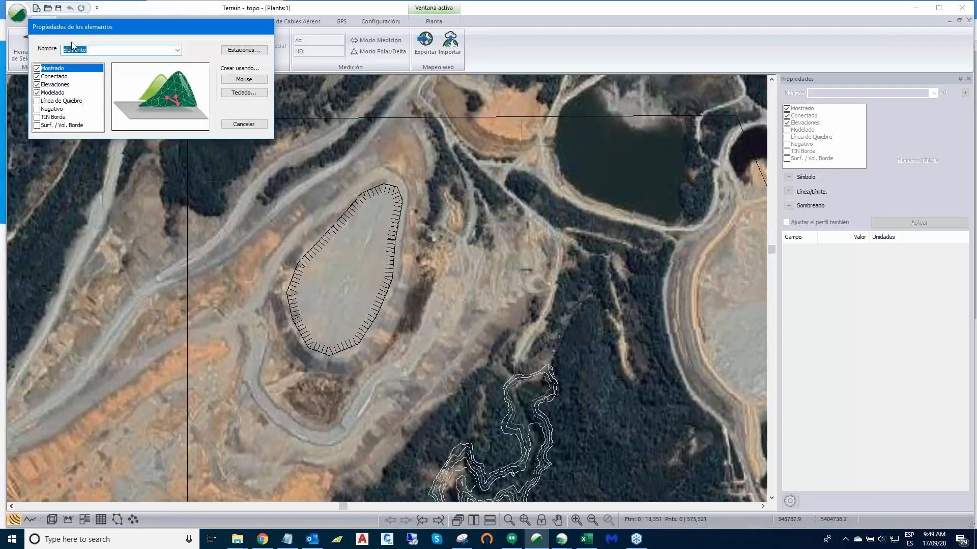
left_click(38, 85)
left_click(37, 93)
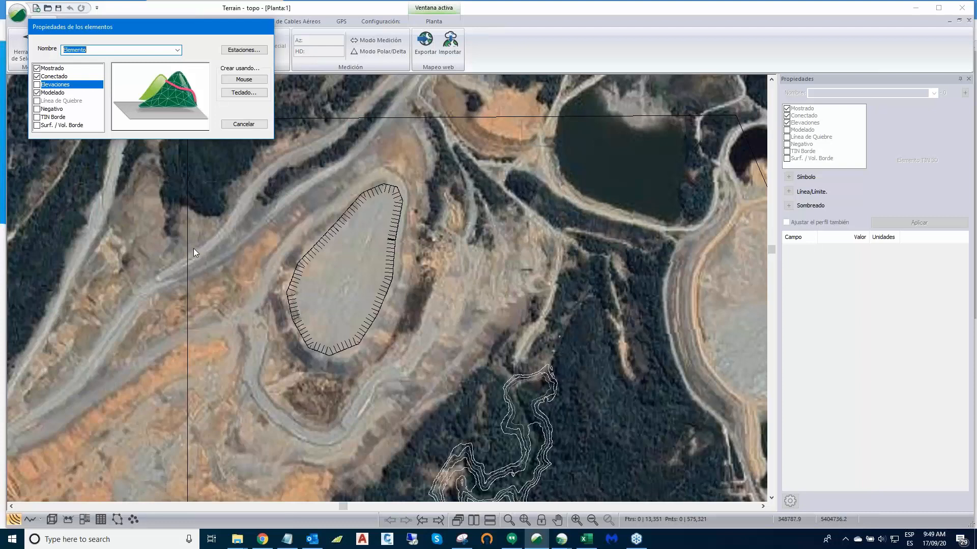
left_click(248, 82)
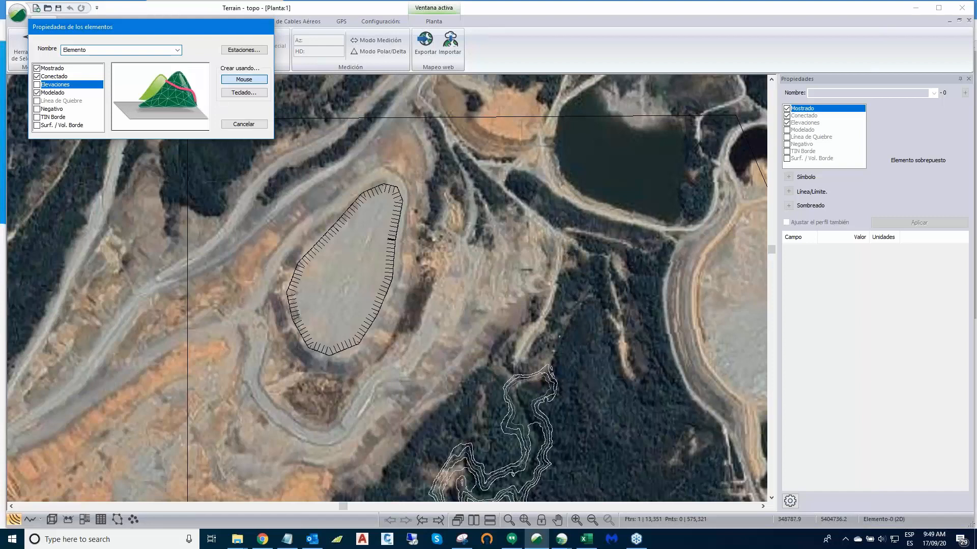
left_click(449, 324)
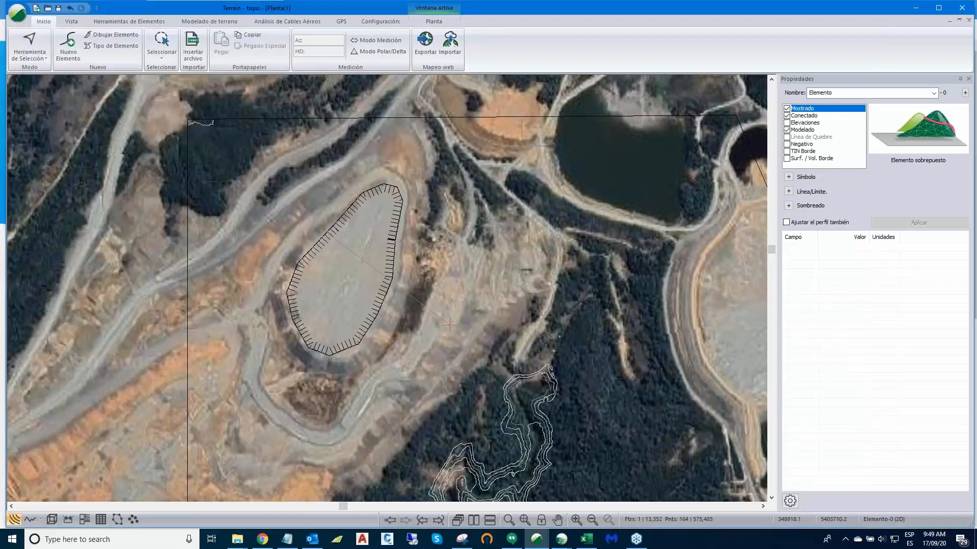
Step: Show the section line in the profile view with automatic scaling turned off, and switch to mouse selection mode
left_click(30, 519)
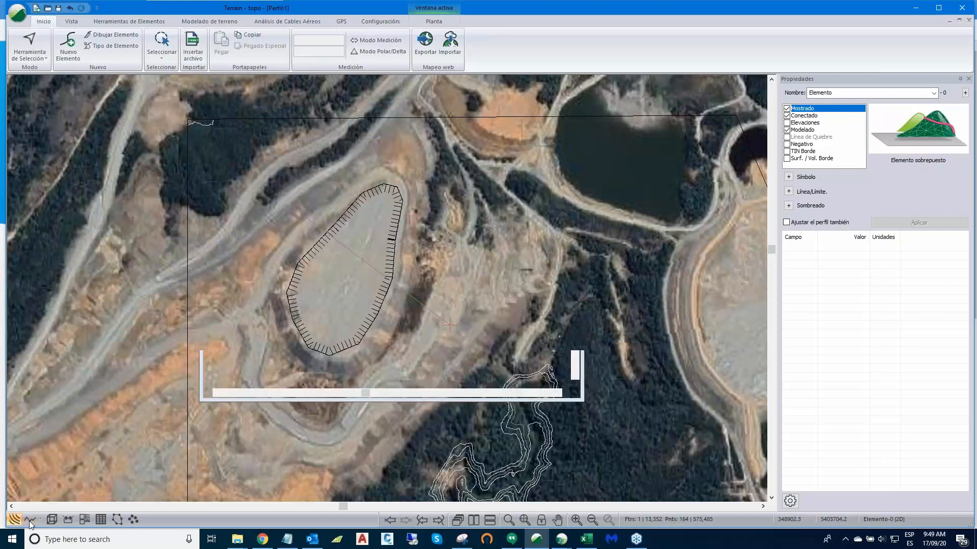
scroll(418, 353, "down", 1)
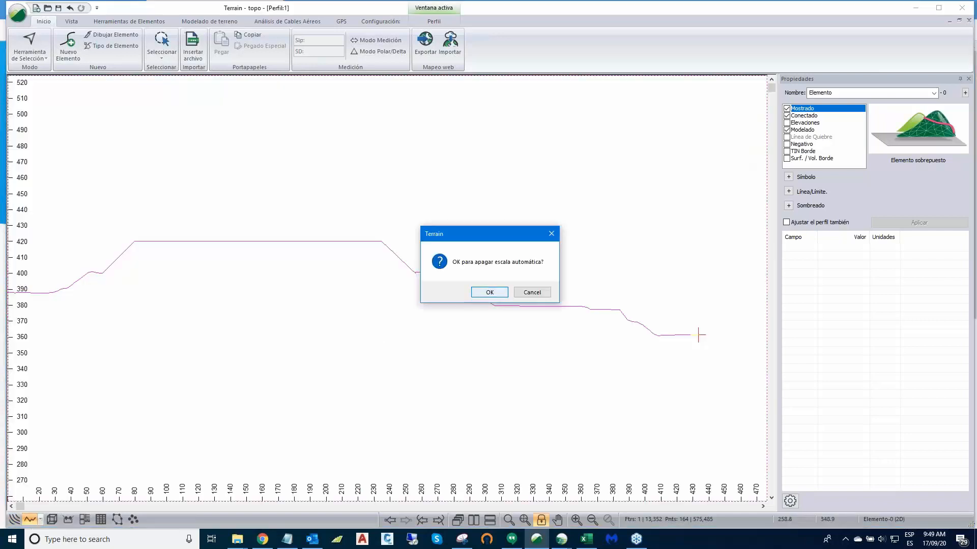
left_click(489, 292)
scroll(356, 359, "down", 4)
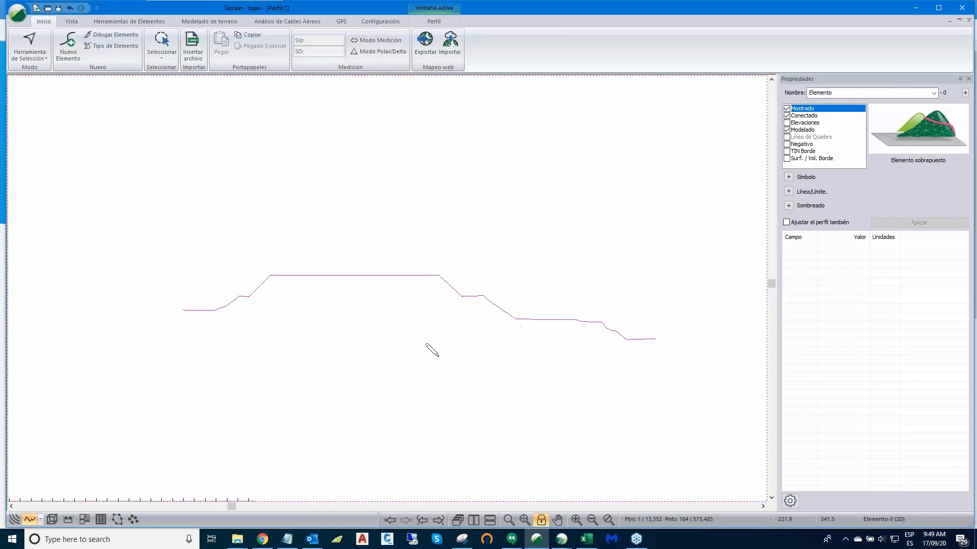
scroll(472, 329, "up", 3)
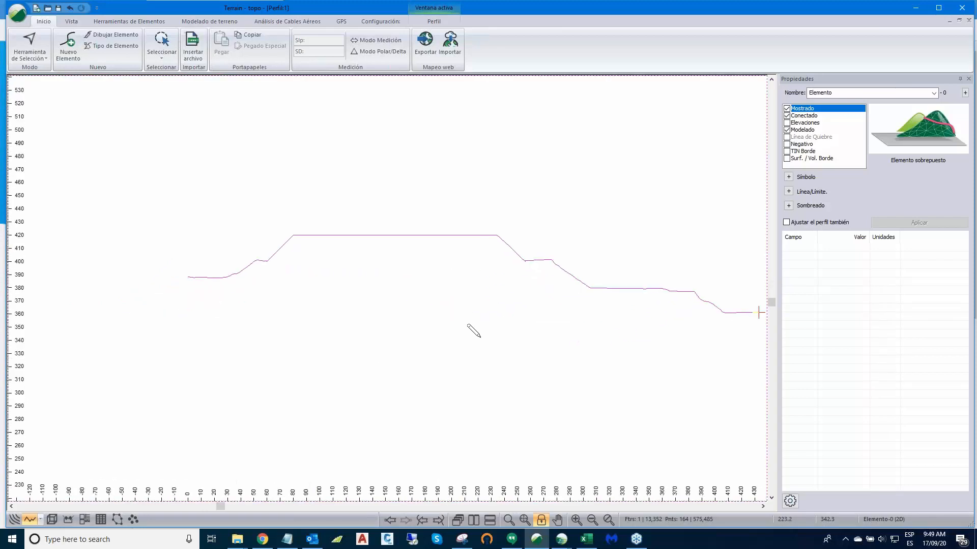
scroll(405, 311, "up", 1)
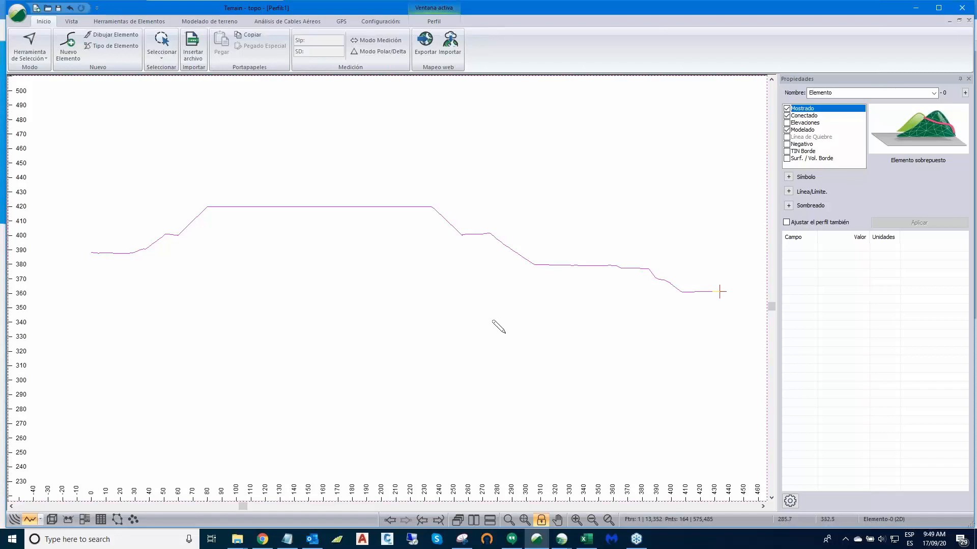
right_click(414, 282)
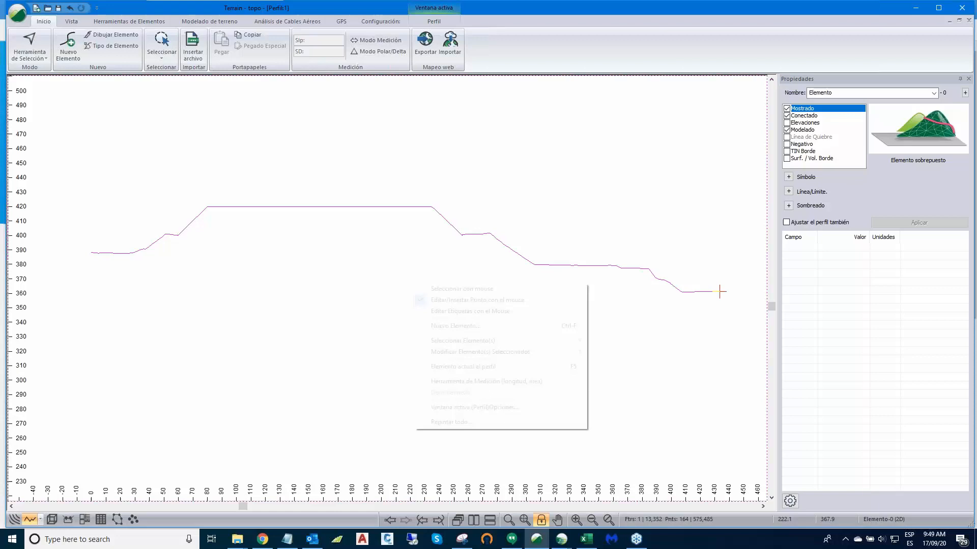
left_click(441, 289)
scroll(422, 269, "up", 2)
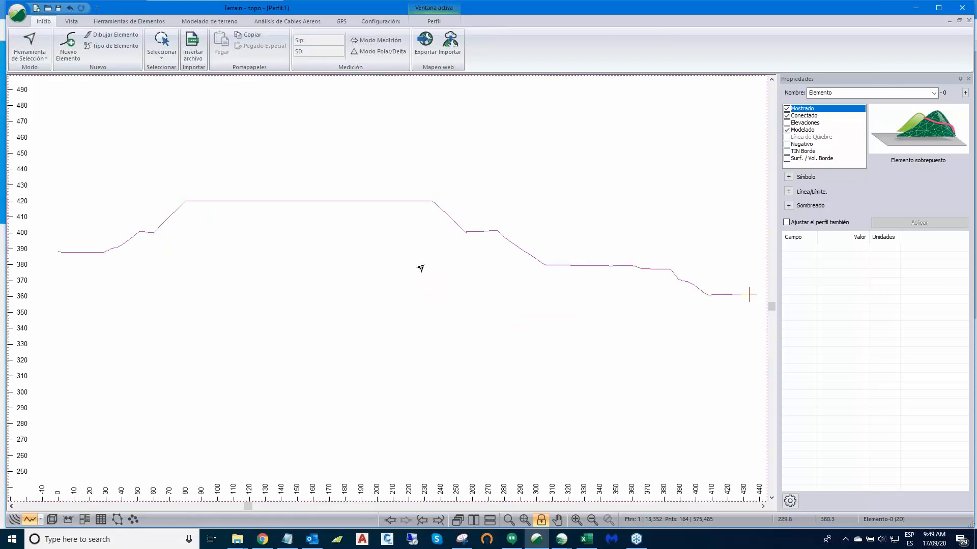
Step: Measure the slope downward from the platform's far crest in the profile, then leave the measuring tool
right_click_drag(426, 271, 484, 284)
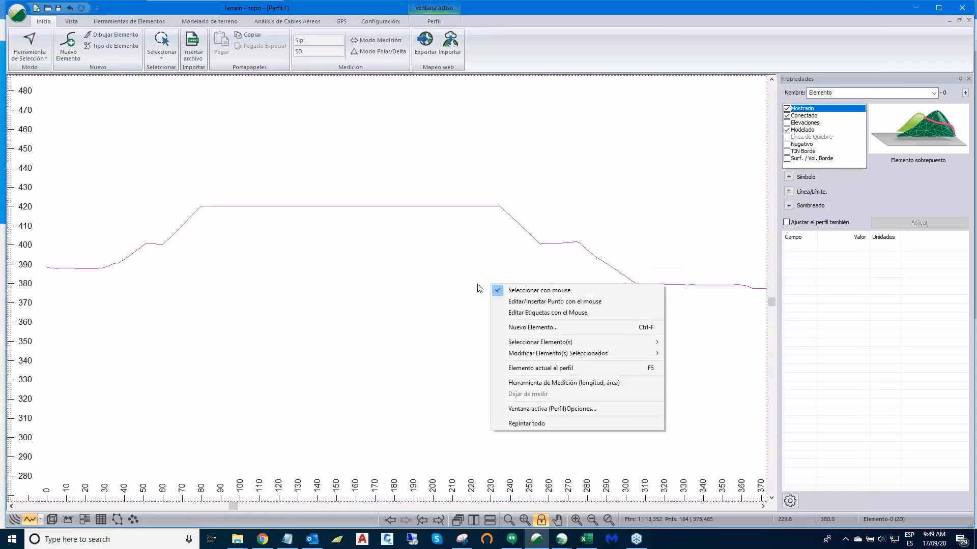
left_click(531, 382)
left_click(498, 207)
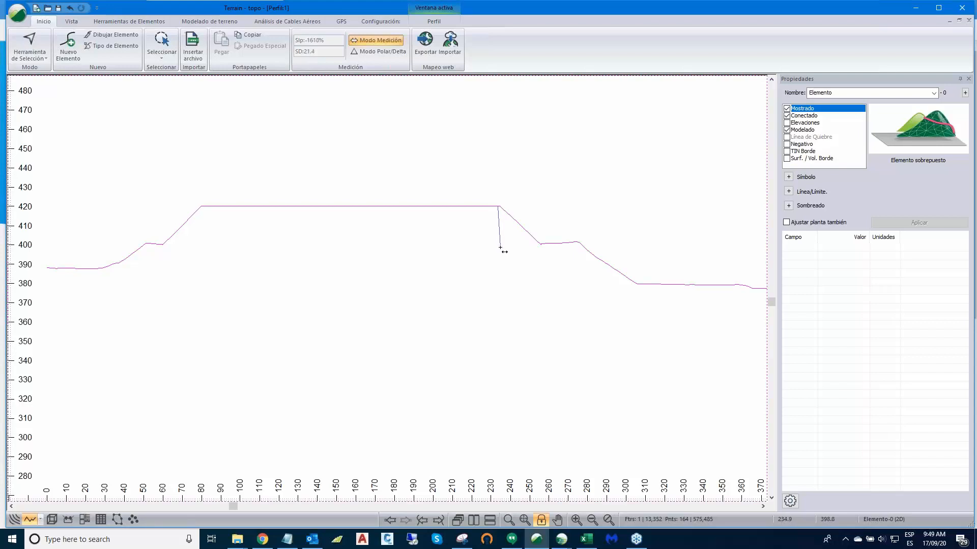
key("Escape")
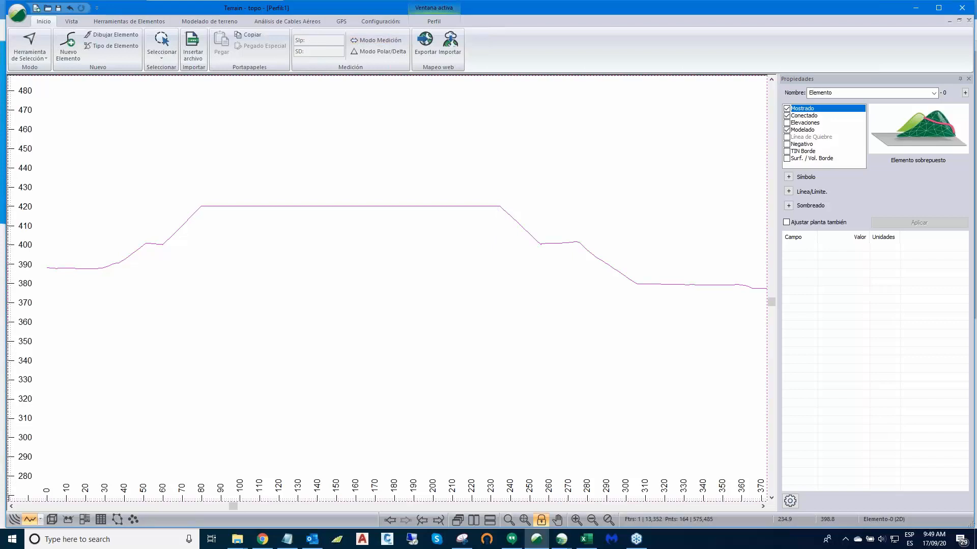
Step: Add topo.terx from the Web folder to the profile window's background files to compare the original ground with the platform
right_click(472, 317)
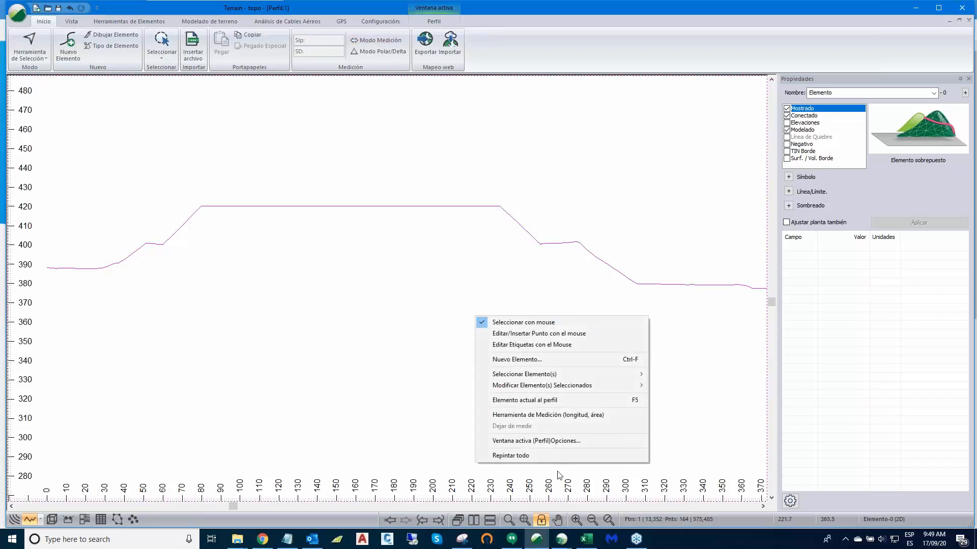
left_click(554, 441)
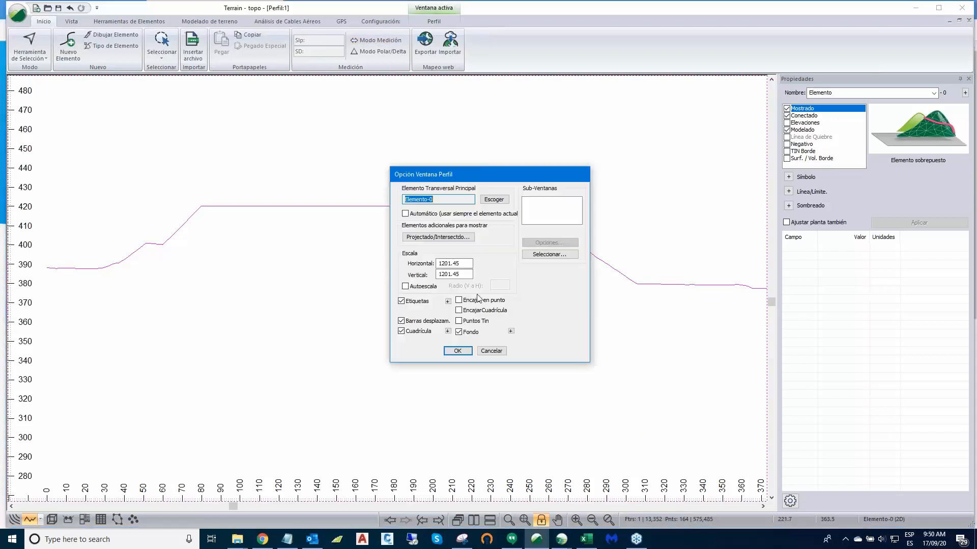
left_click(510, 331)
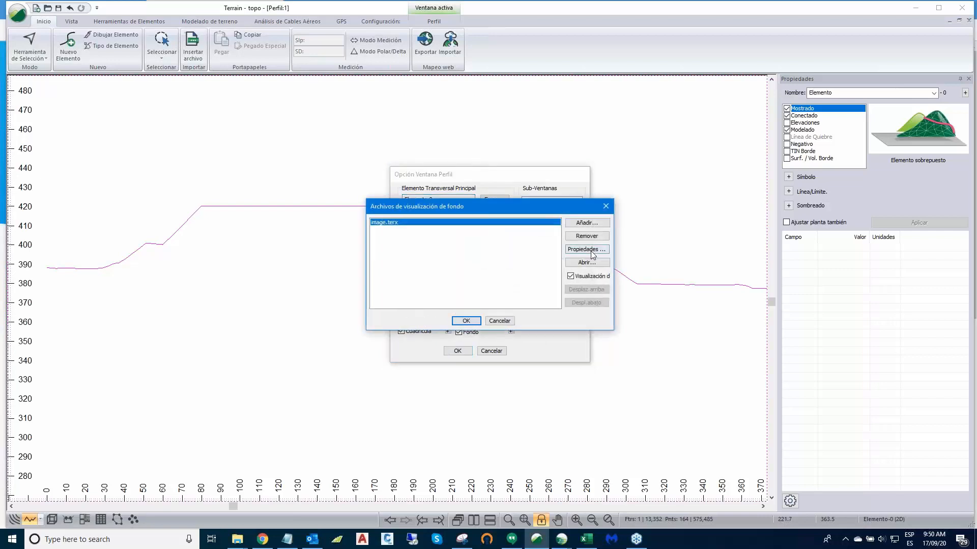
left_click(587, 224)
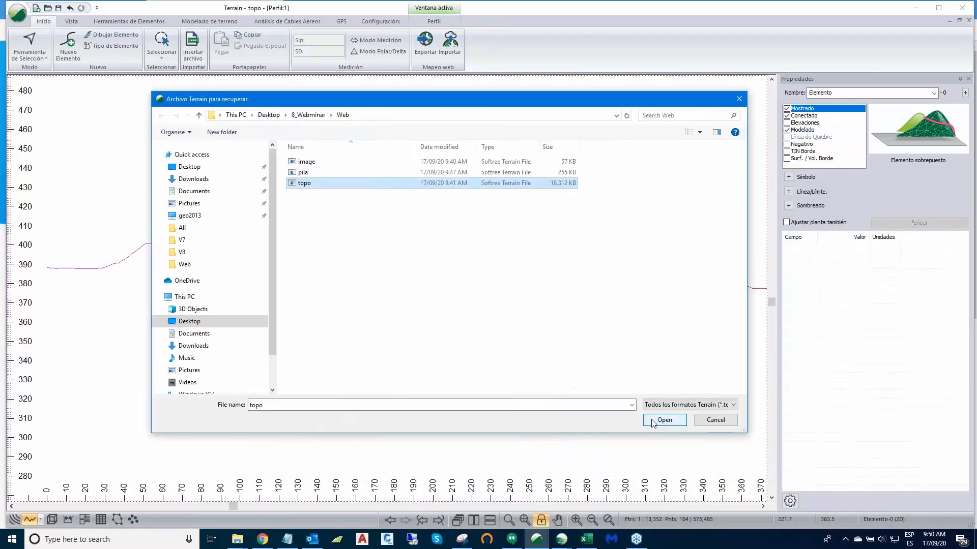
left_click(656, 417)
left_click(466, 321)
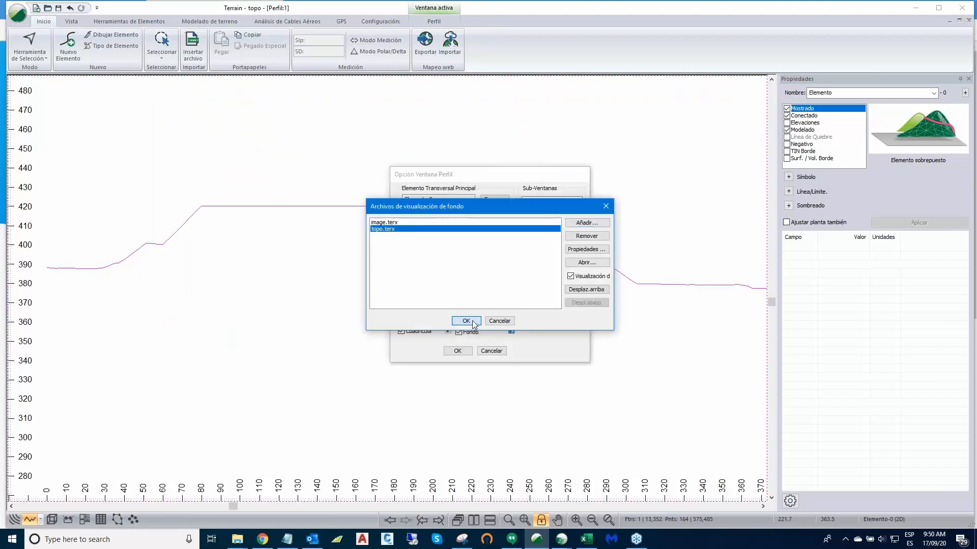
left_click(458, 352)
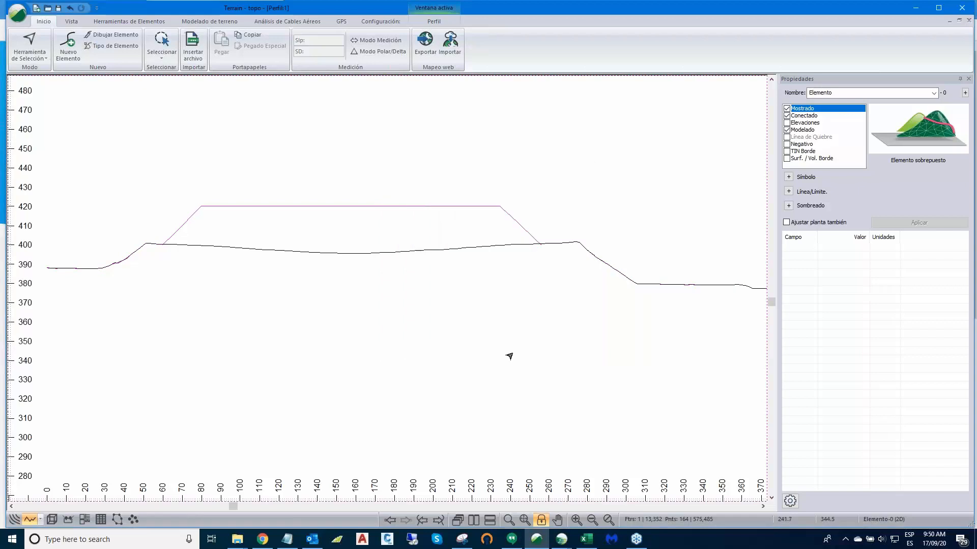
middle_click_drag(521, 356, 488, 327)
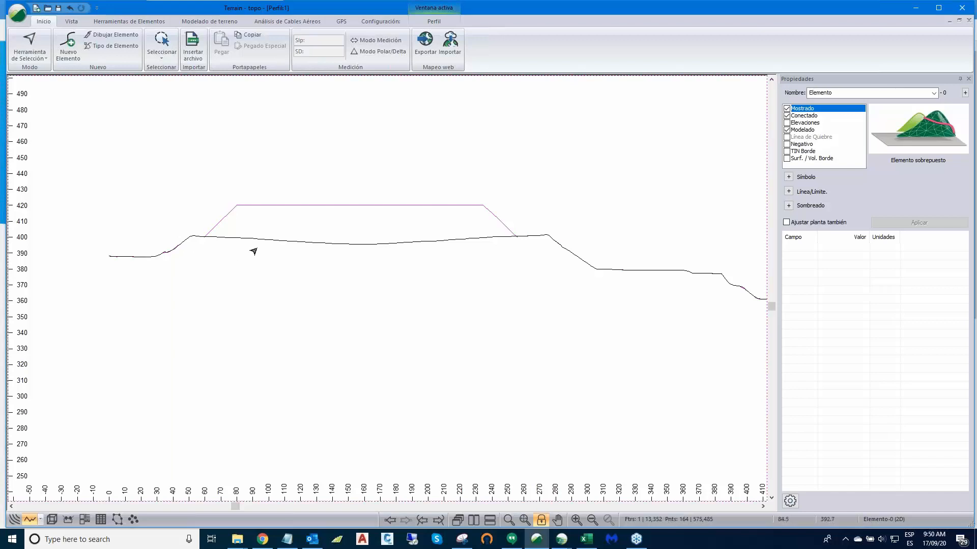
scroll(382, 275, "up", 1)
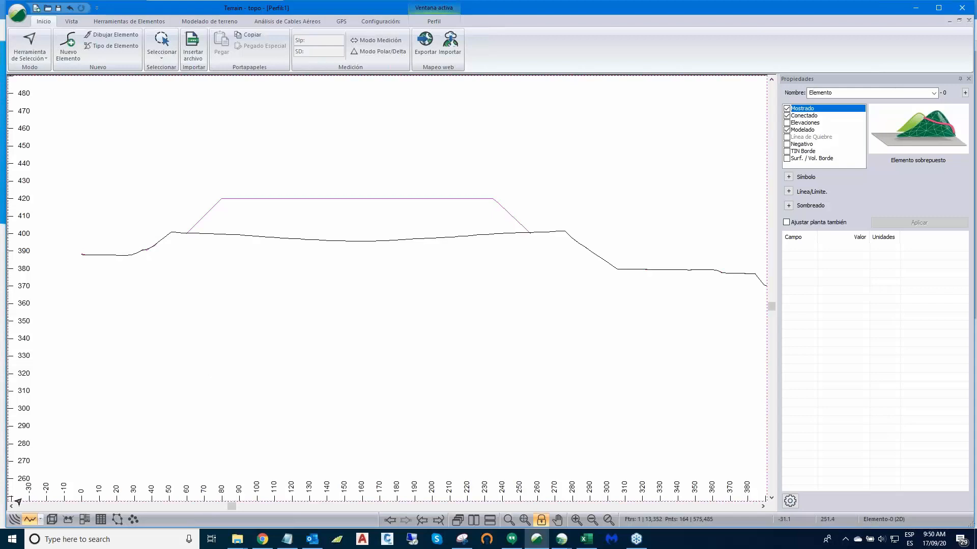
Step: Return to the plan view and delete the section line drawn across the platform
left_click(14, 520)
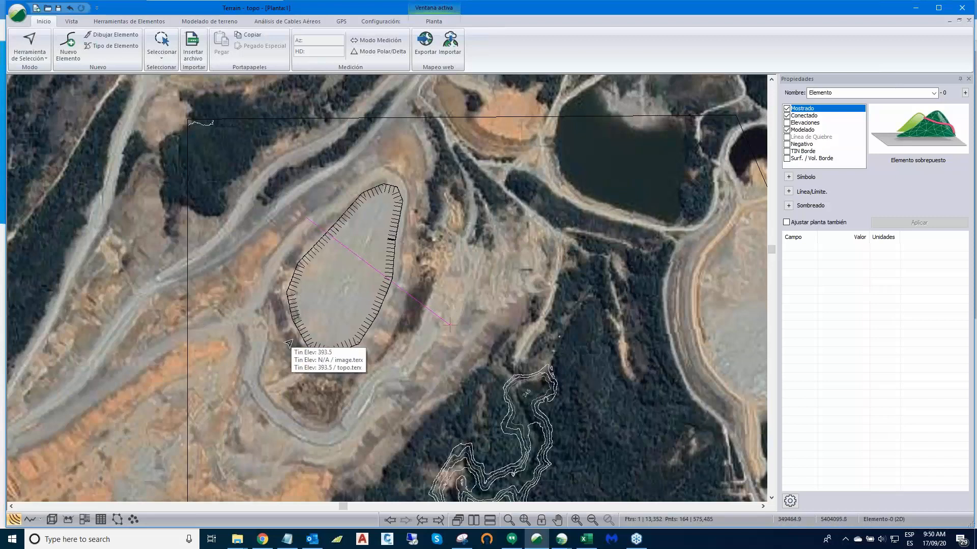
scroll(402, 299, "down", 2)
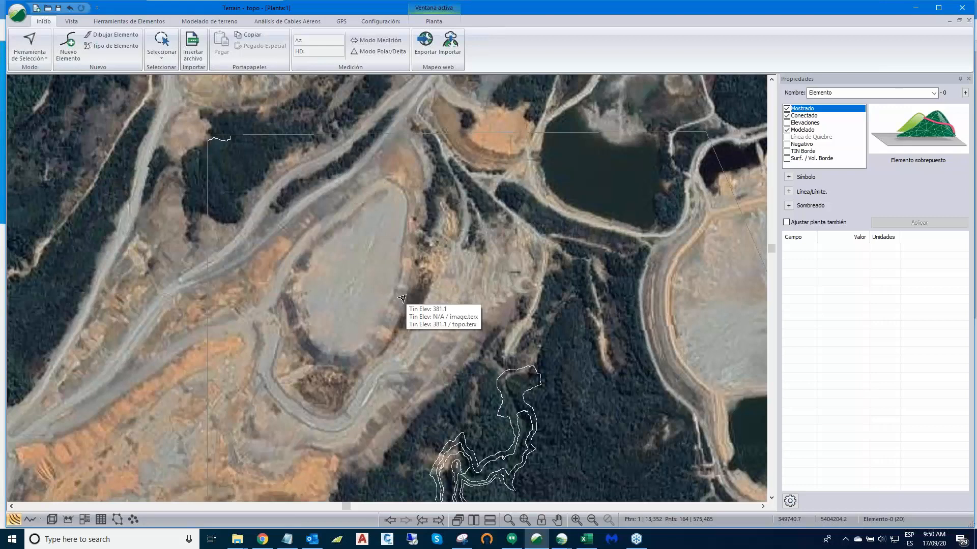
scroll(402, 299, "down", 1)
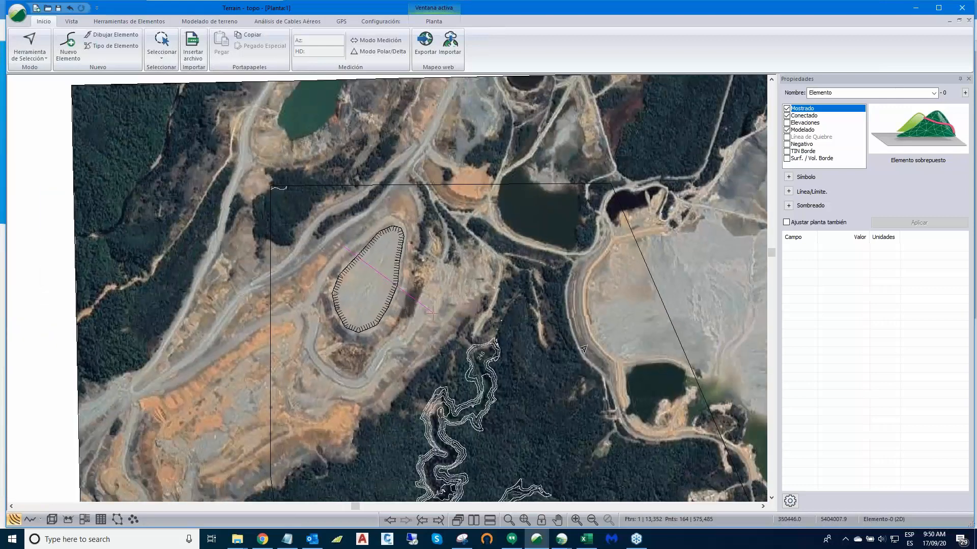
scroll(581, 349, "down", 1)
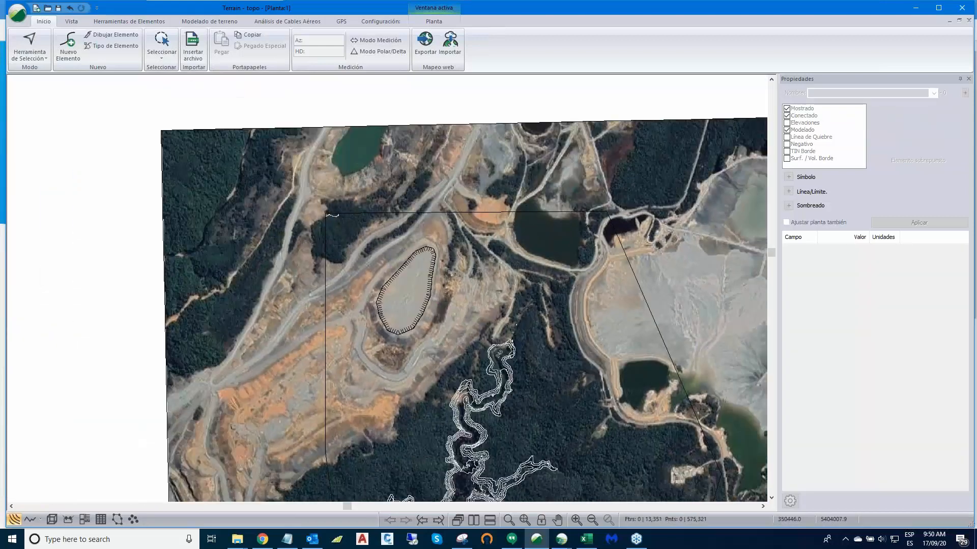
Step: Examine the plan southward from the platform to the contoured forest valley below the dirt road
middle_click_drag(581, 349, 489, 282)
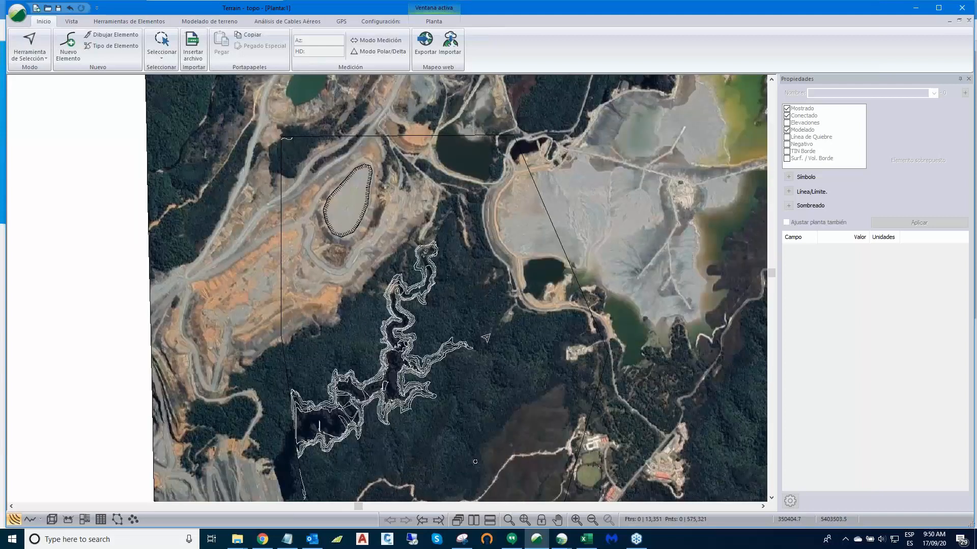
middle_click_drag(487, 465, 465, 351)
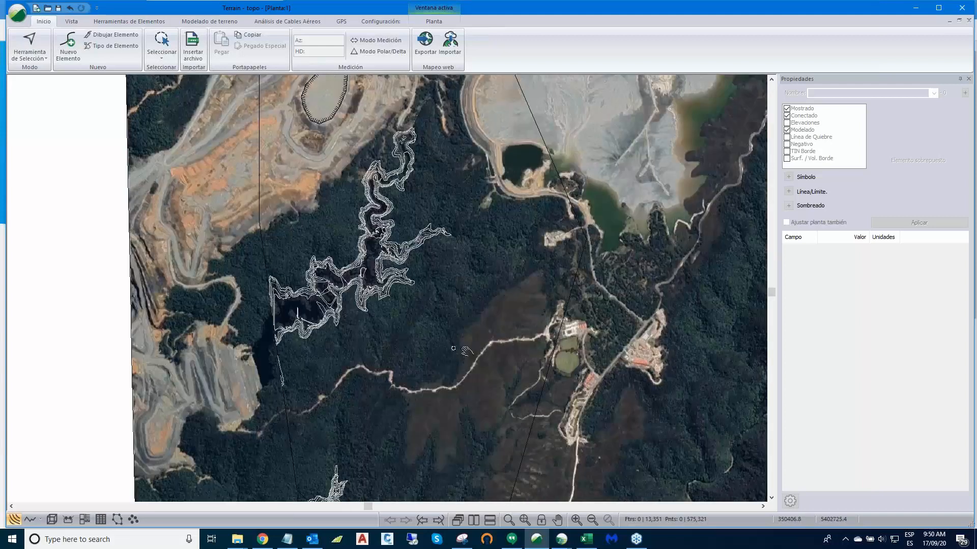
middle_click_drag(487, 392, 484, 281)
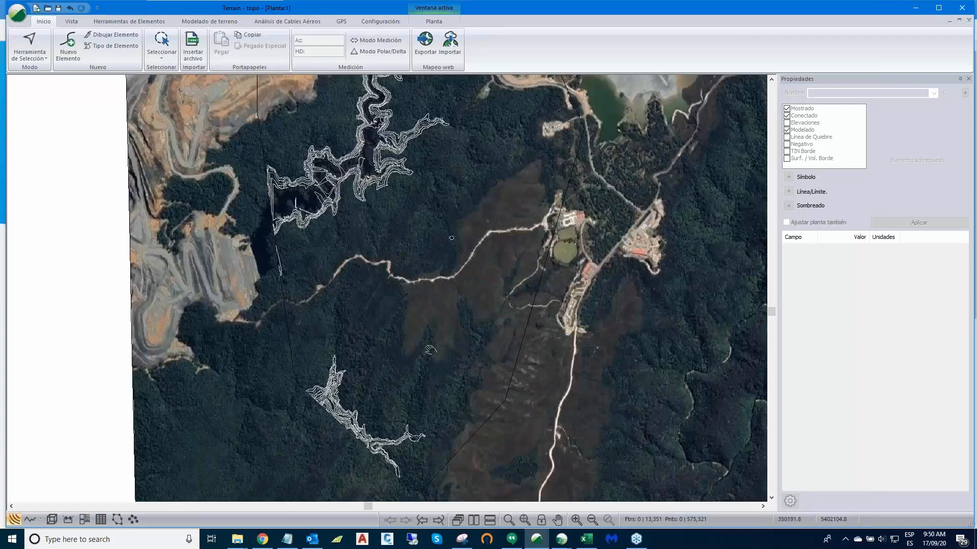
middle_click_drag(431, 349, 451, 238)
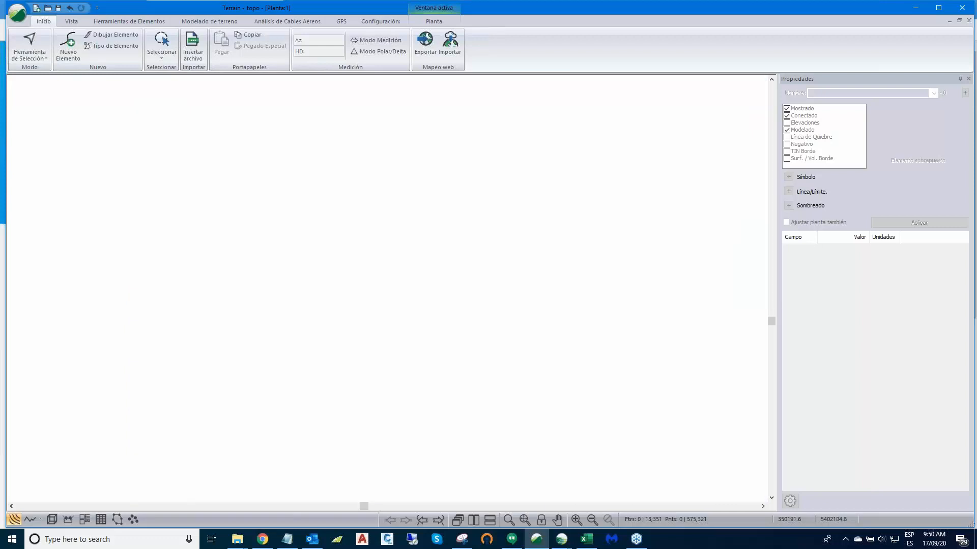
scroll(366, 382, "down", 1)
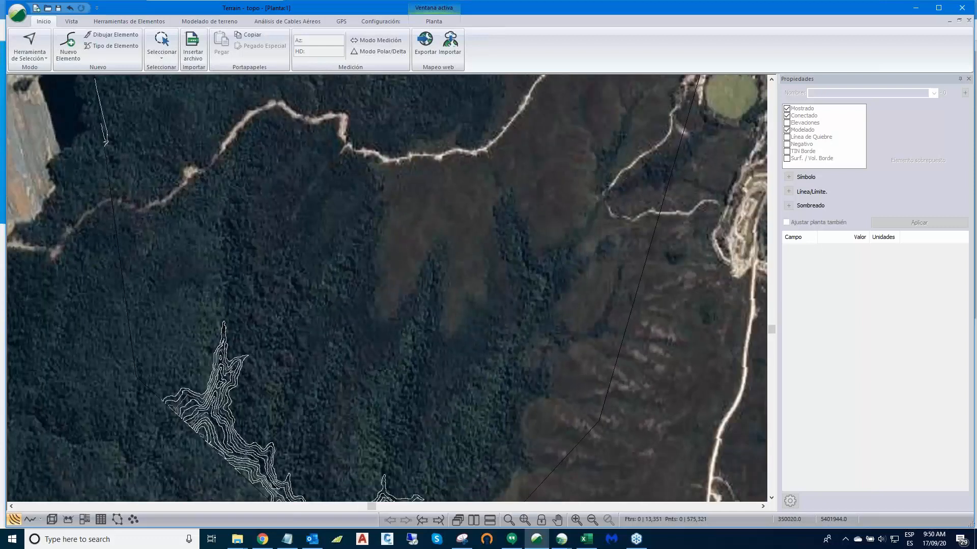
scroll(381, 367, "down", 2)
middle_click_drag(381, 367, 406, 352)
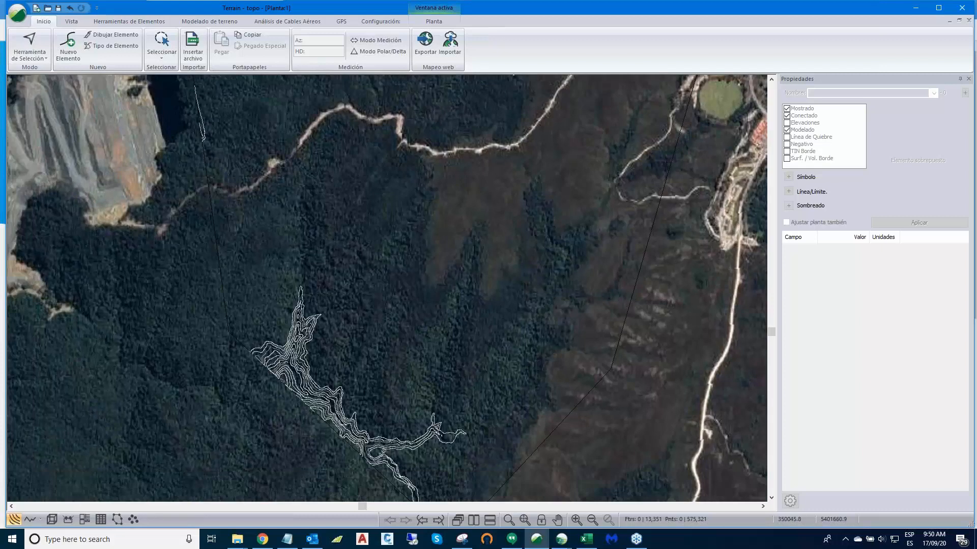
mouse_move(357, 357)
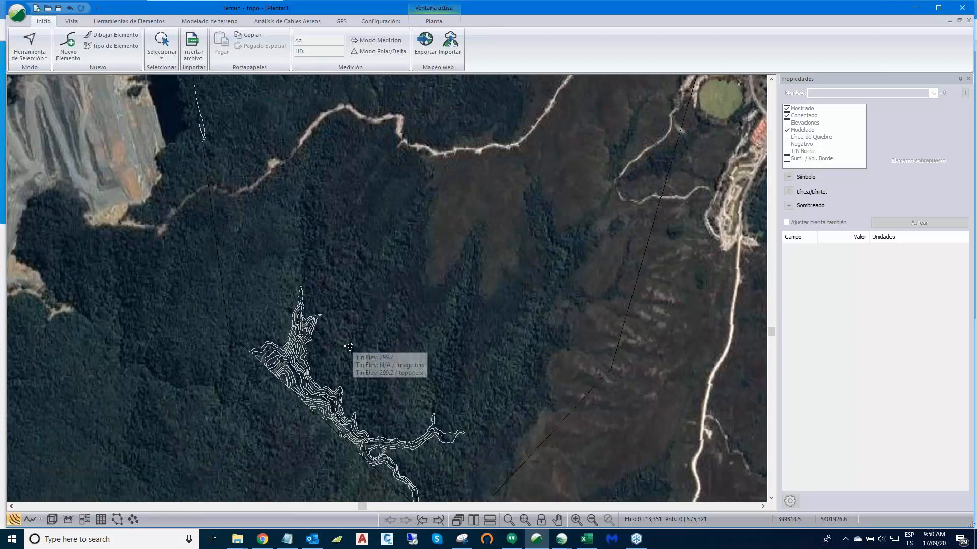
mouse_move(424, 352)
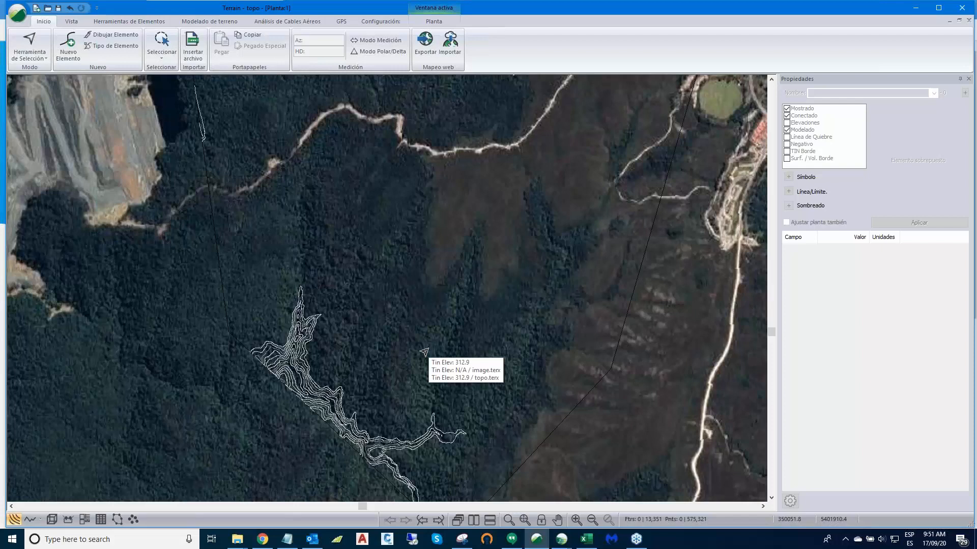
scroll(425, 352, "down", 1)
scroll(424, 352, "down", 1)
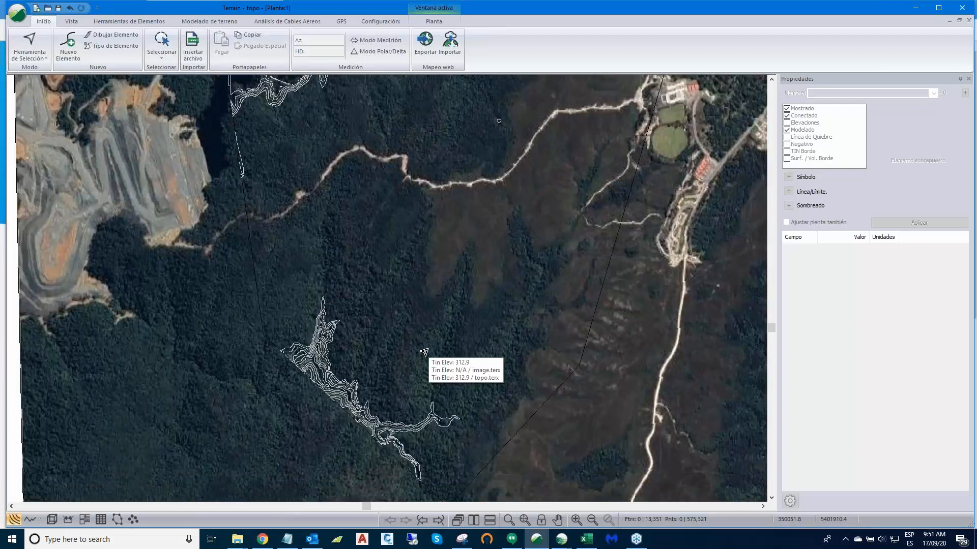
scroll(424, 351, "down", 2)
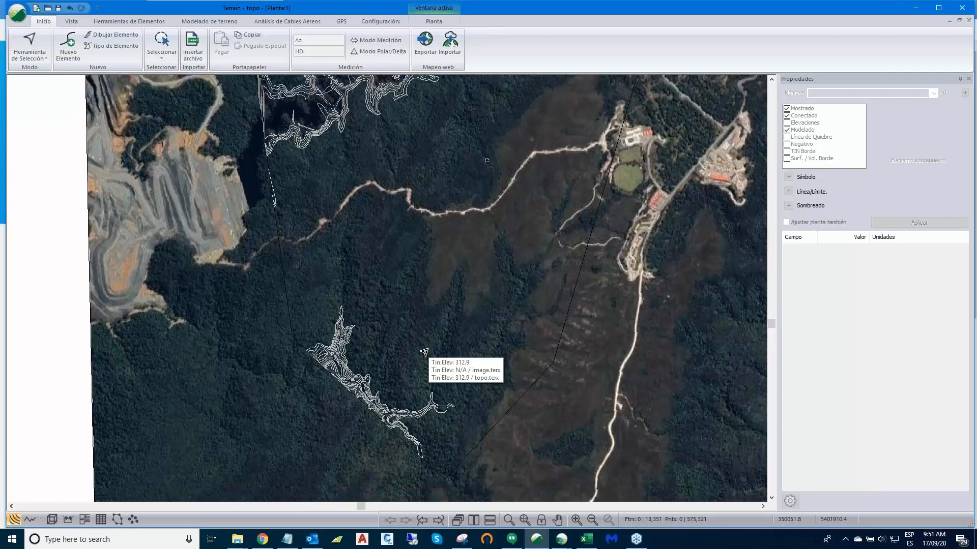
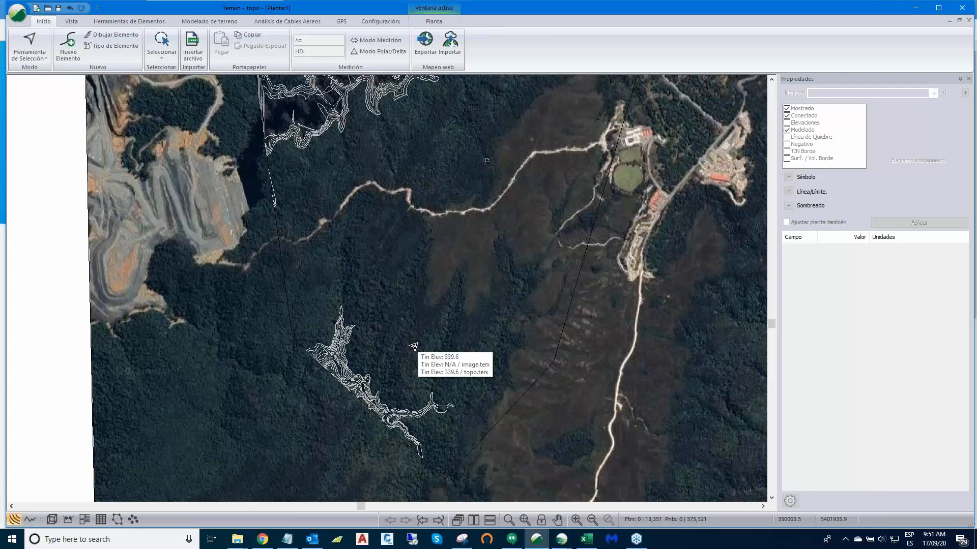
scroll(414, 346, "up", 1)
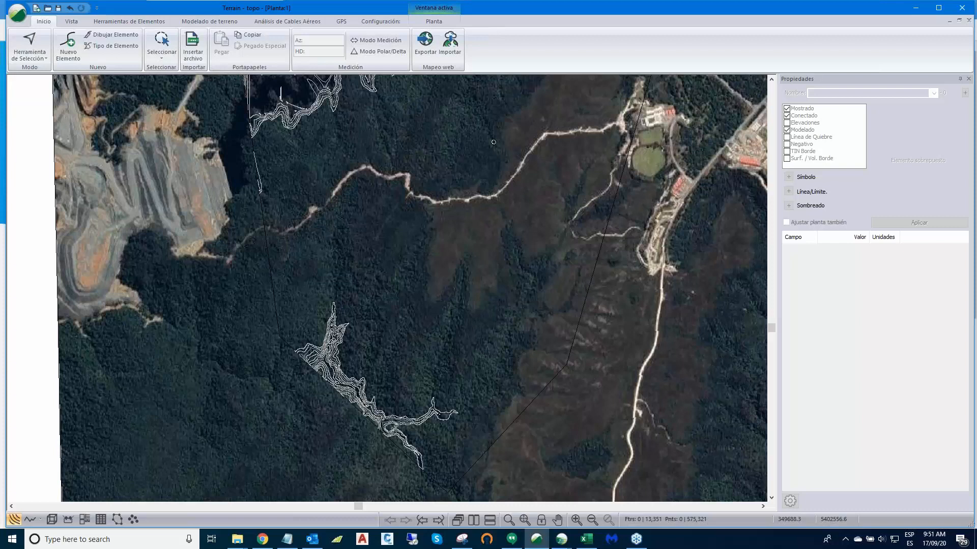
Step: Save the merged terrain model as a new file named topo+pila in the Web folder
left_click(18, 13)
left_click(45, 105)
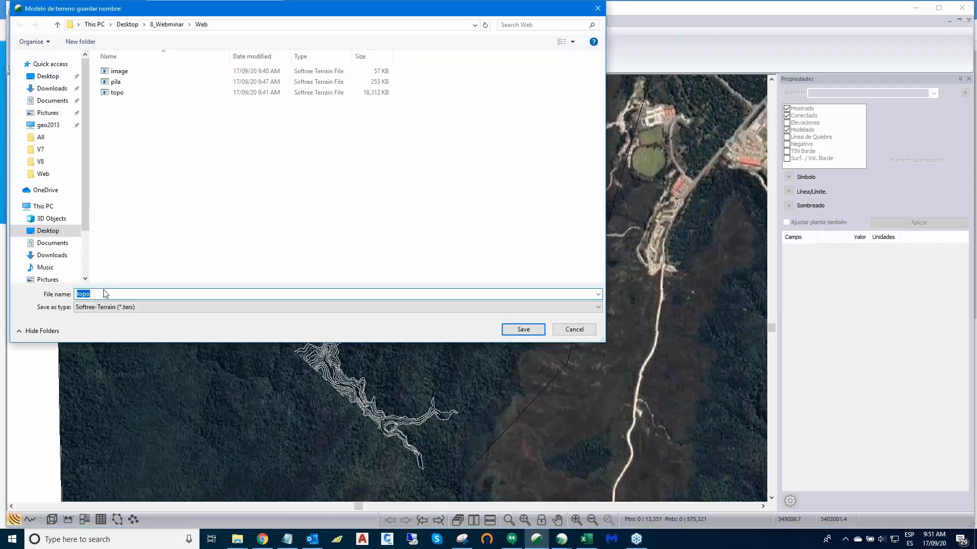
left_click(92, 294)
left_click(521, 330)
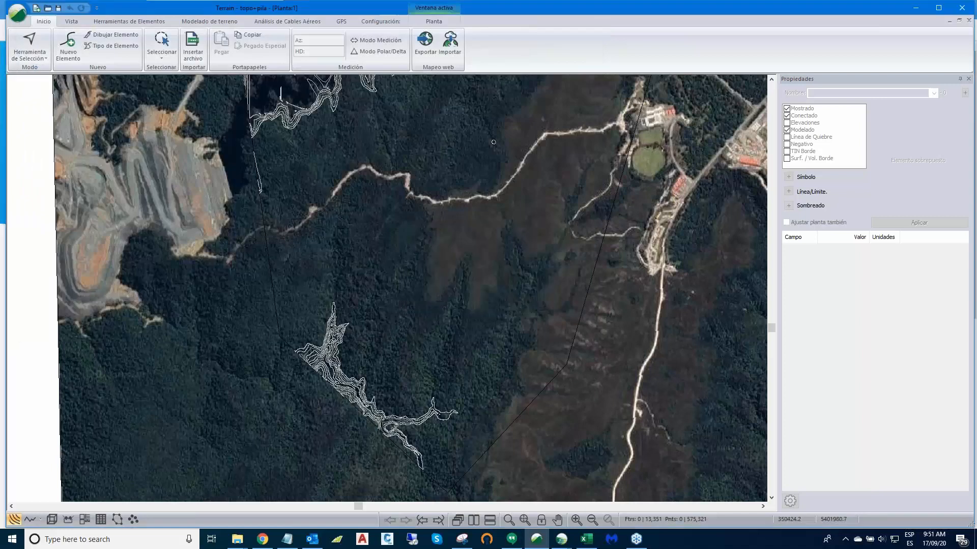
Step: Create a new terrain file and add topo+pila.terx from the Web folder as the plan window's background
left_click(18, 13)
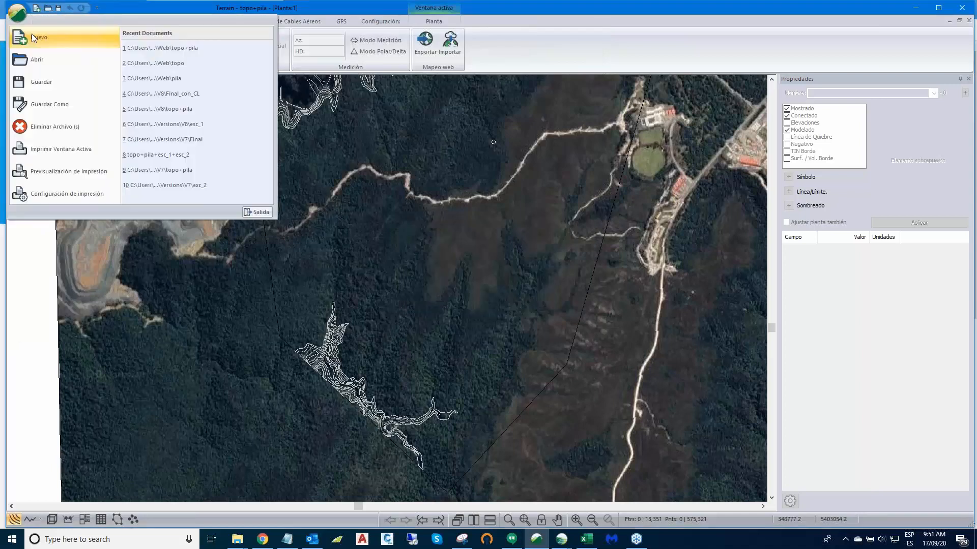
left_click(31, 37)
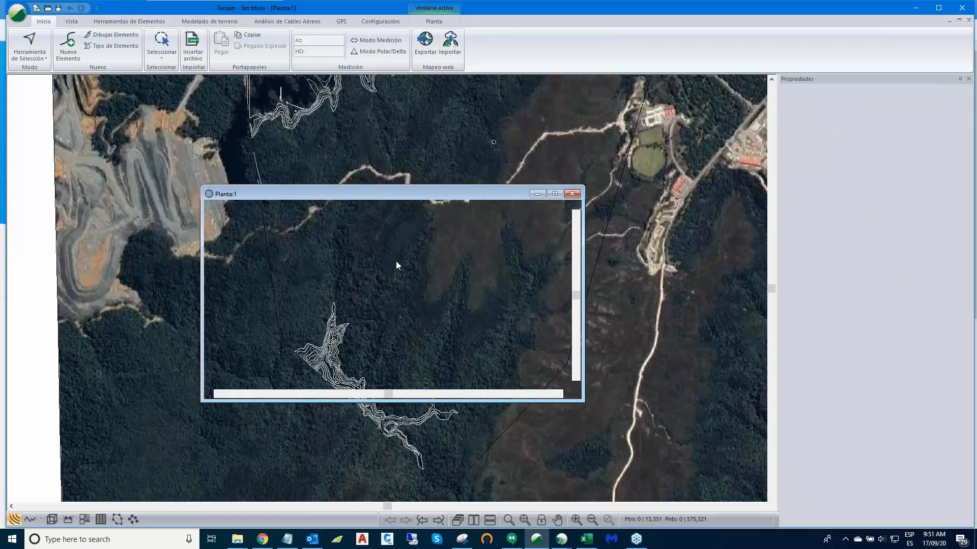
right_click(396, 261)
left_click(446, 372)
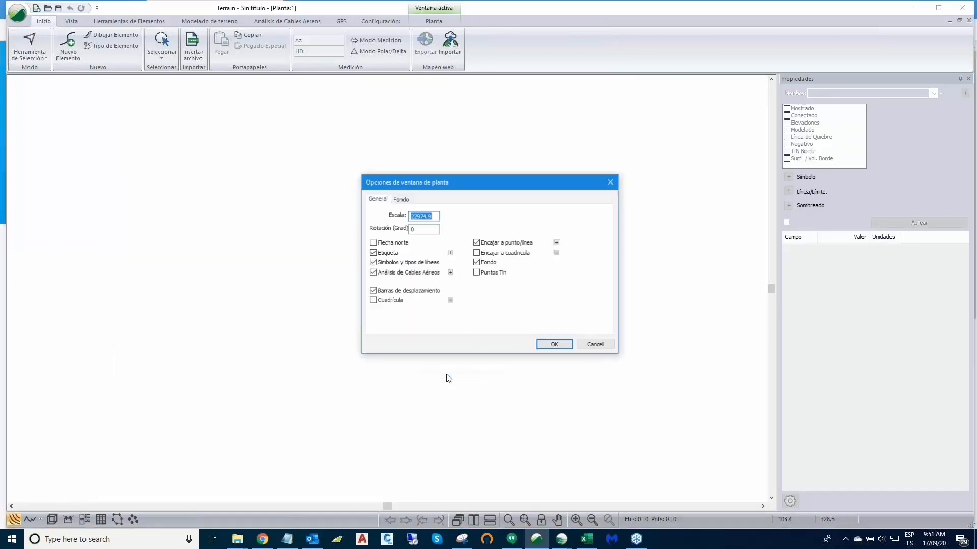
left_click(400, 199)
left_click(573, 216)
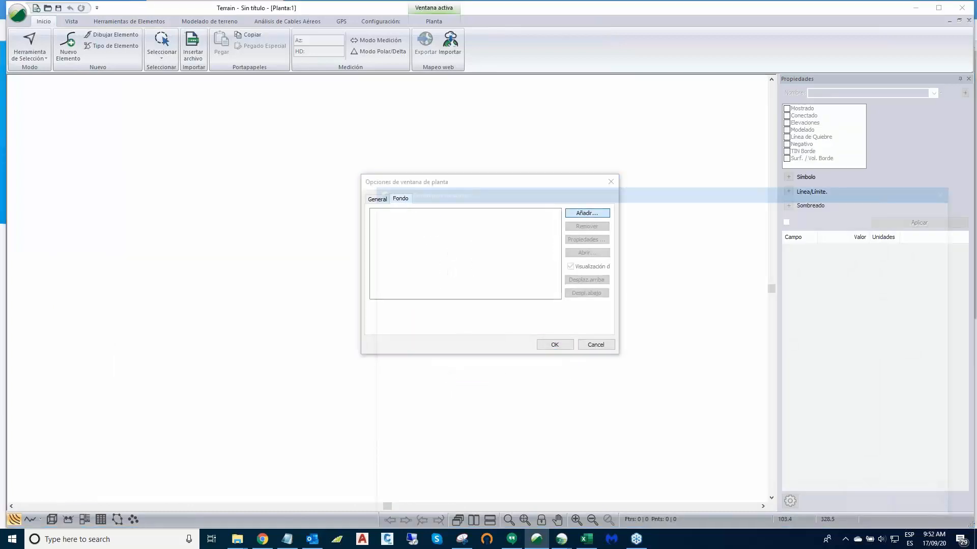
left_click_drag(571, 191, 461, 131)
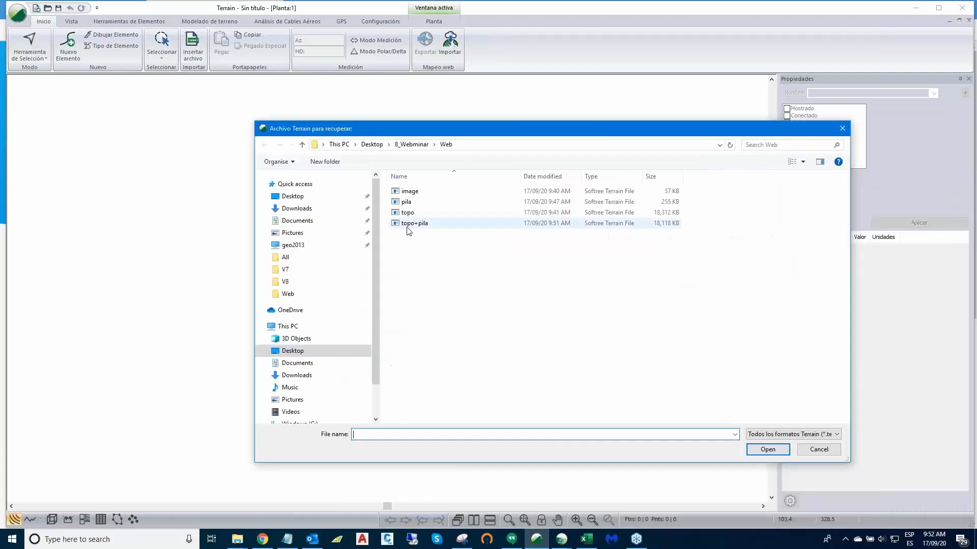
left_click(413, 226)
left_click(758, 453)
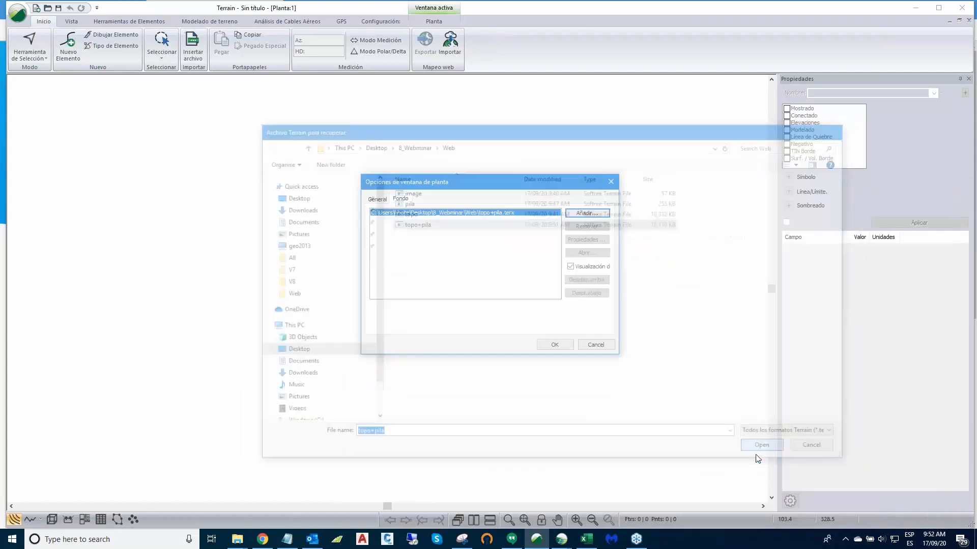
left_click_drag(516, 147, 443, 107)
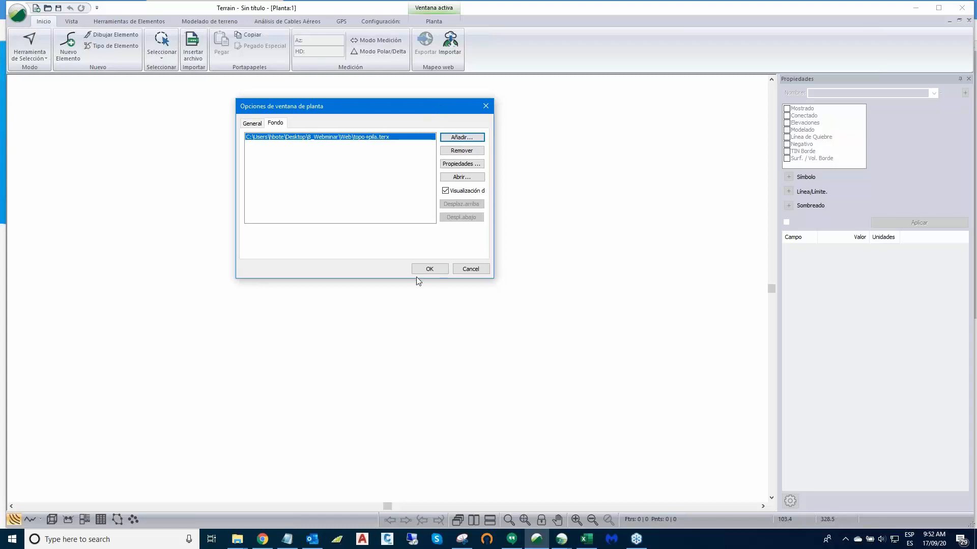
left_click(428, 269)
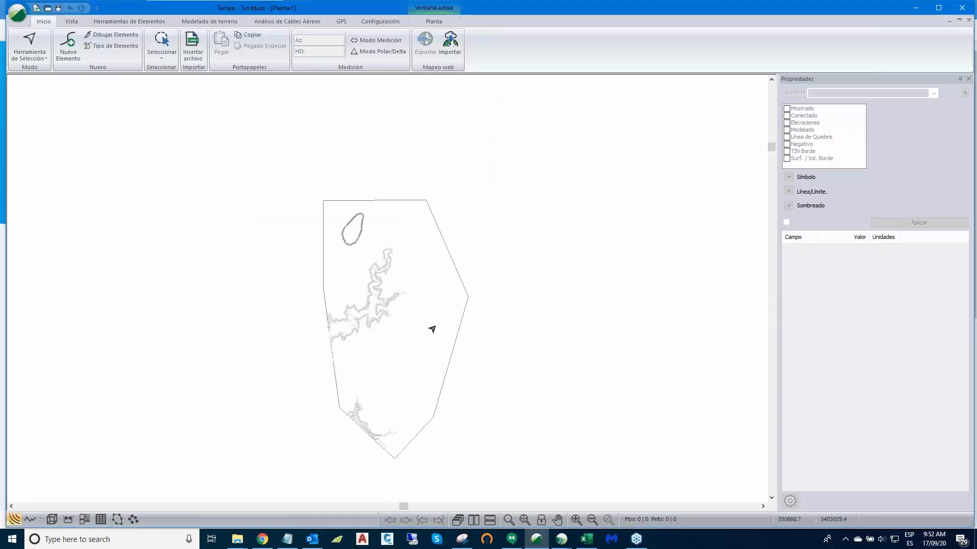
Step: Insert the Pit Base shape file from the 8_Webminar Pit folder, importing it in the GDA2020_MGA_Zone_55 projection with metric units
scroll(434, 325, "up", 3)
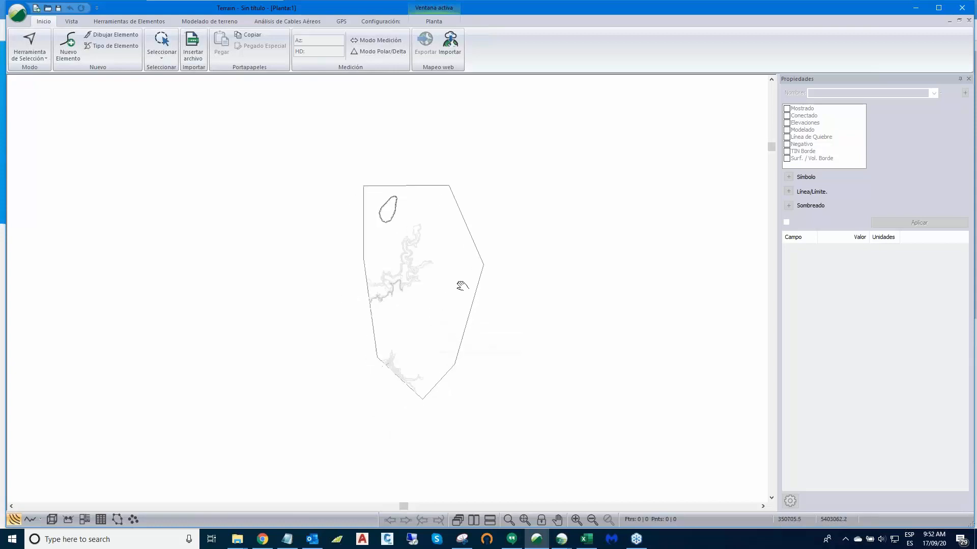
scroll(448, 358, "up", 3)
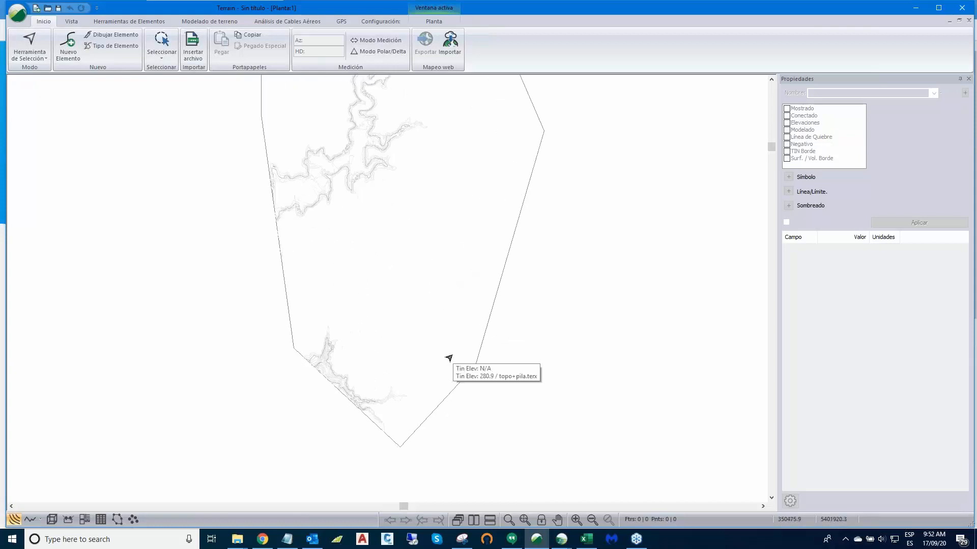
scroll(448, 358, "up", 1)
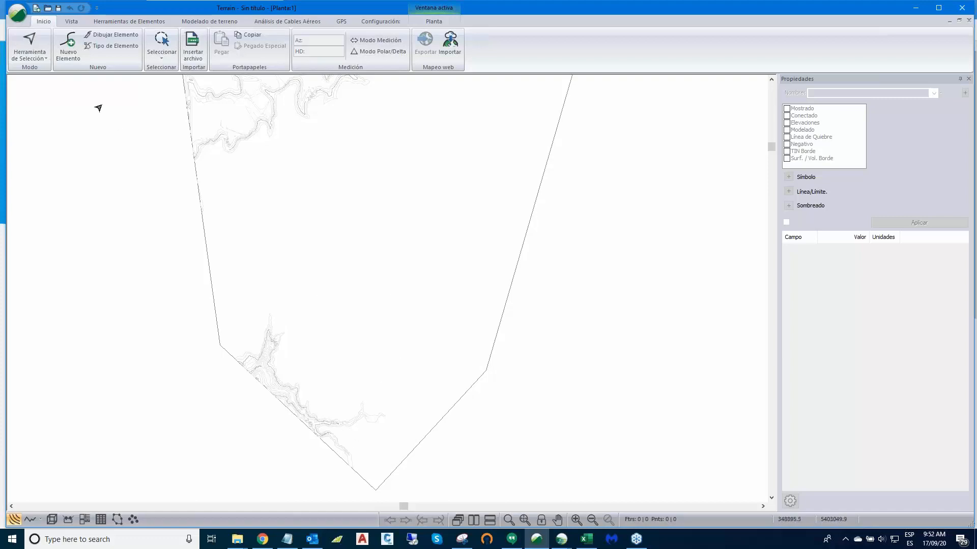
left_click(193, 46)
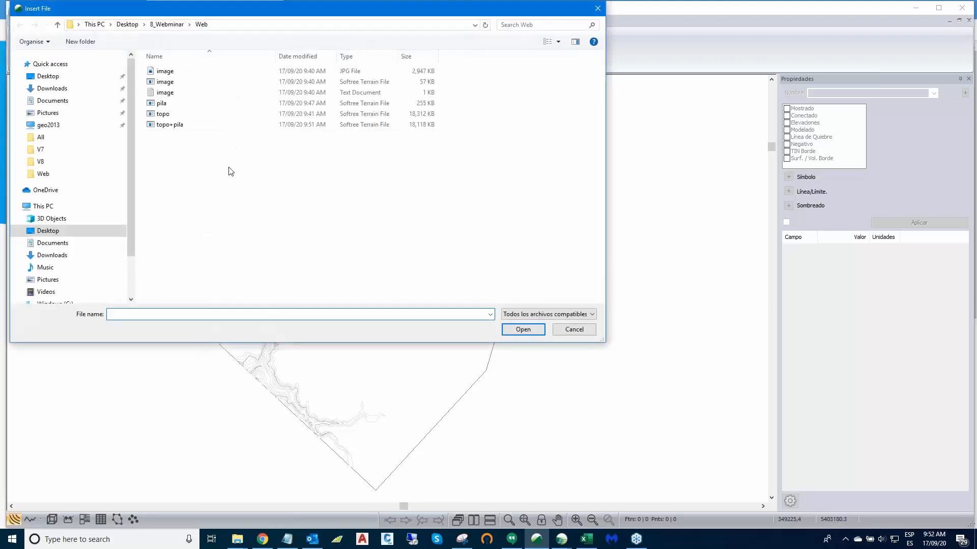
left_click(57, 24)
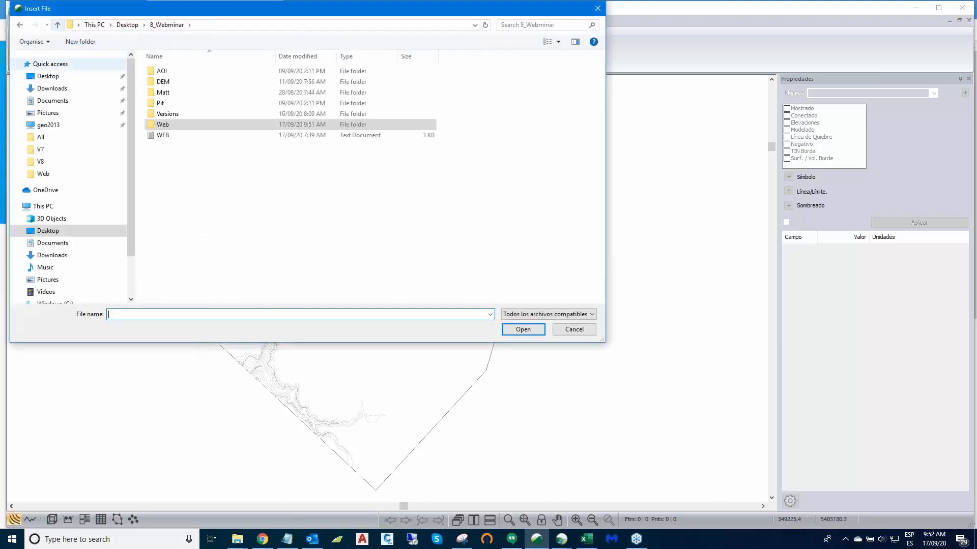
double_click(161, 103)
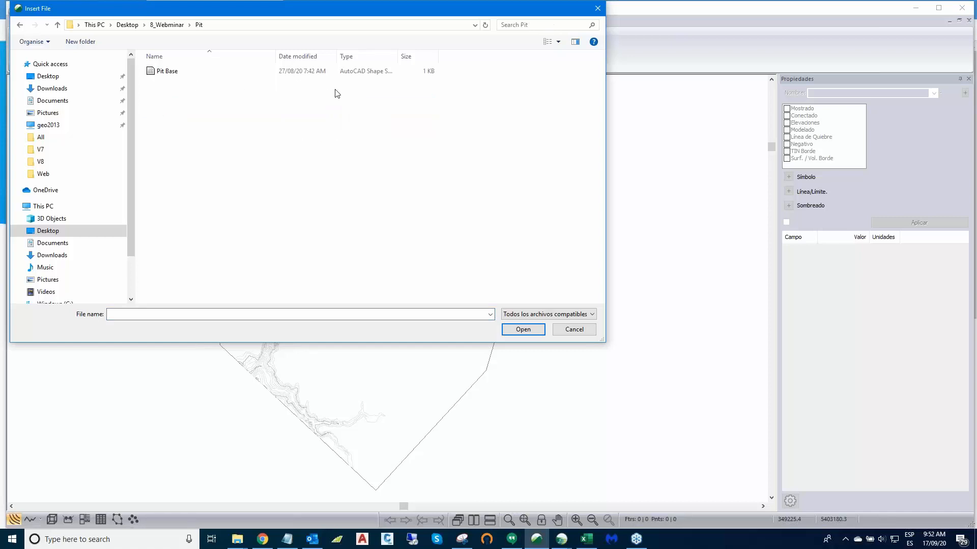
left_click(164, 72)
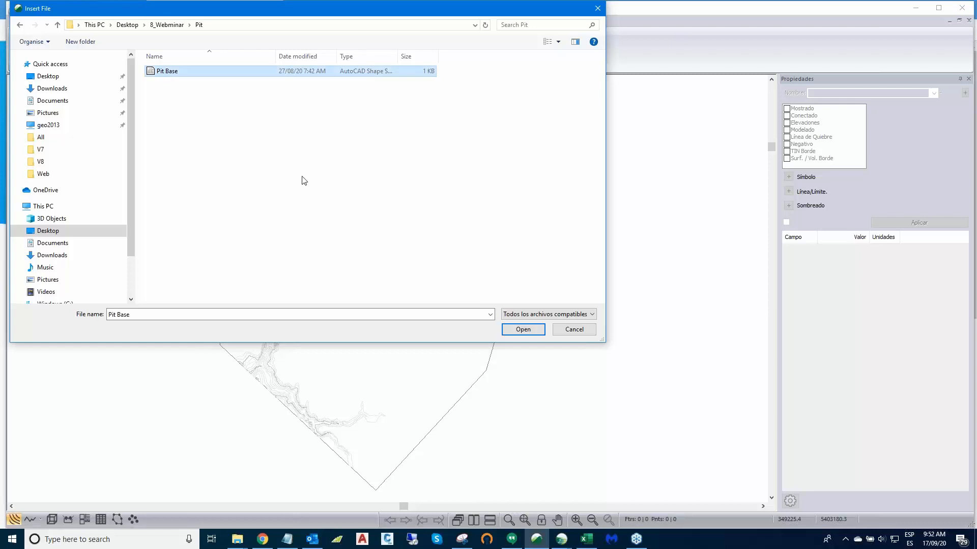
left_click(520, 331)
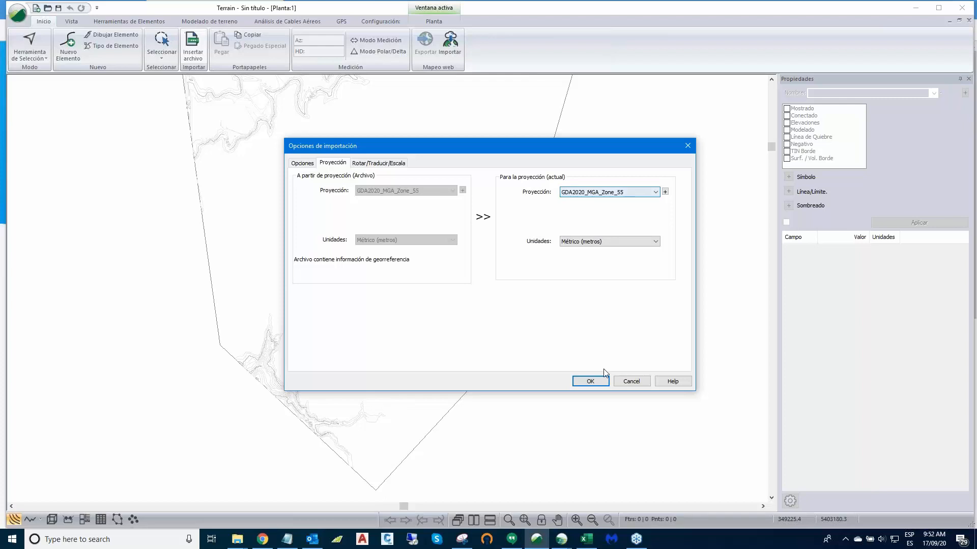
left_click(596, 387)
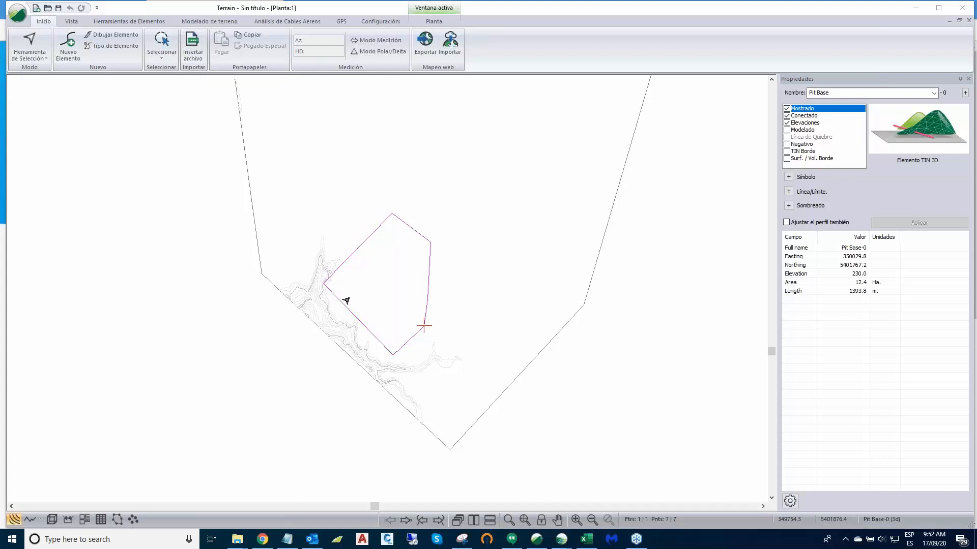
Step: Select the Pit Base outline and displace it vertically so its current point has a Z of 254
left_click(366, 314)
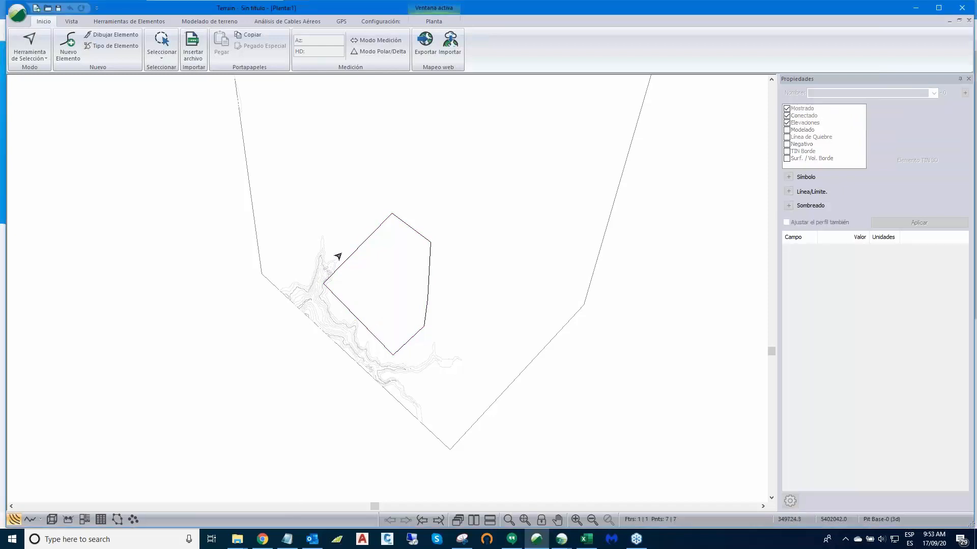
scroll(338, 256, "up", 1)
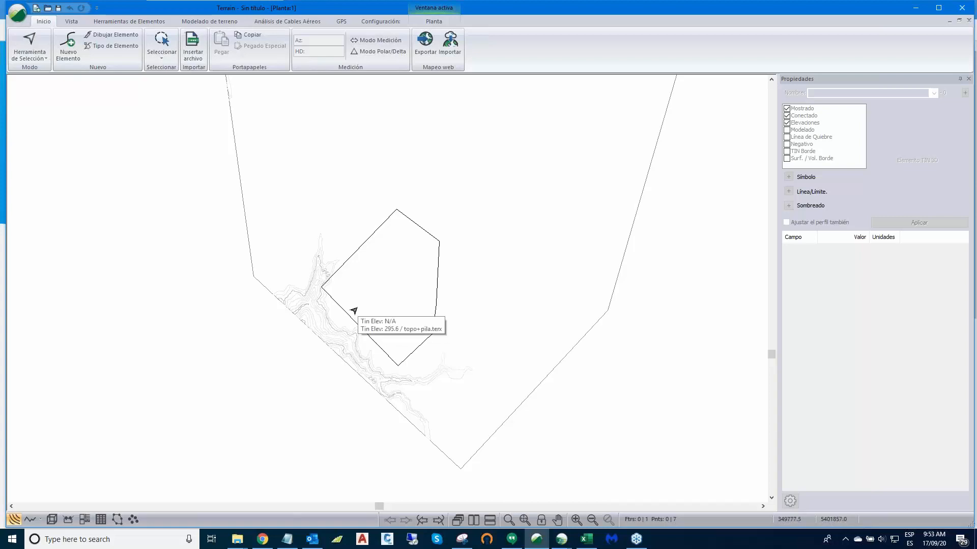
left_click(353, 253)
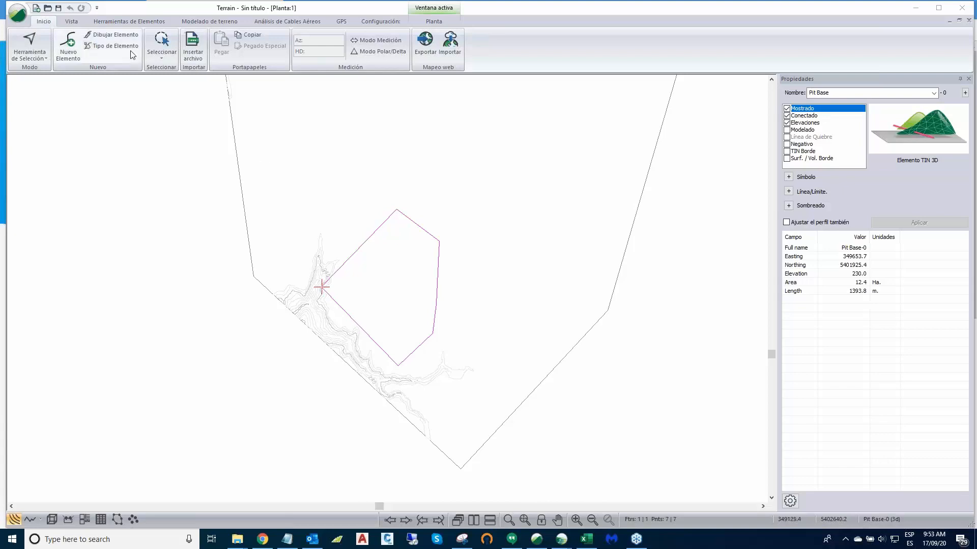
left_click(113, 22)
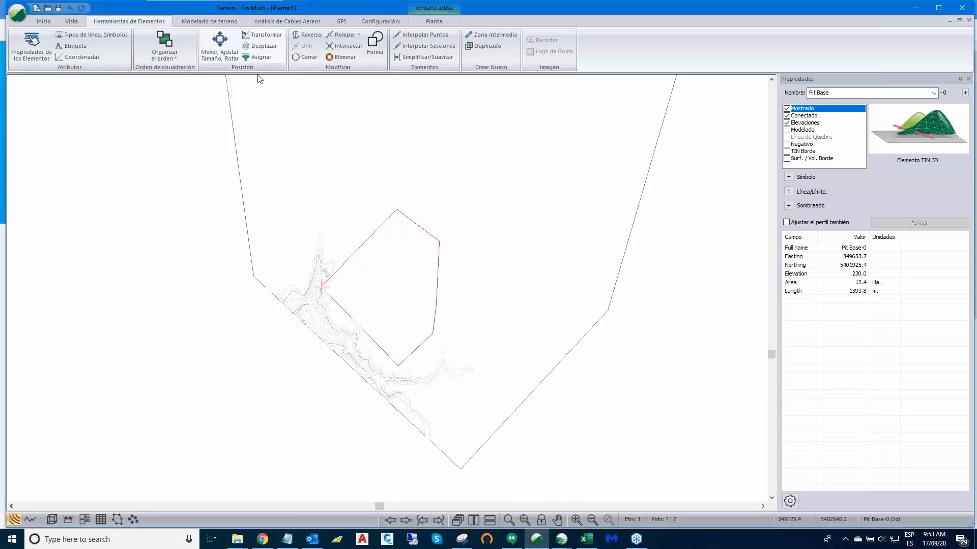
left_click(275, 49)
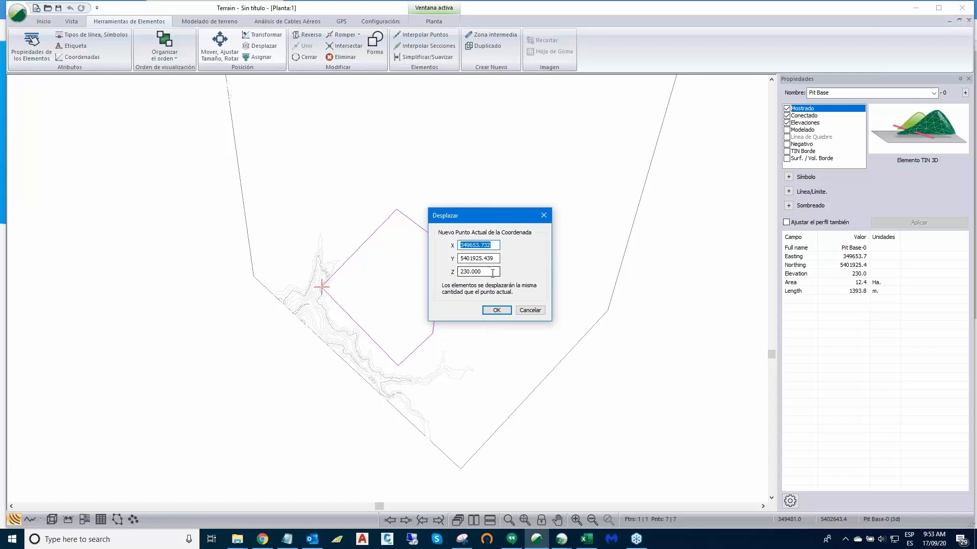
left_click(485, 273)
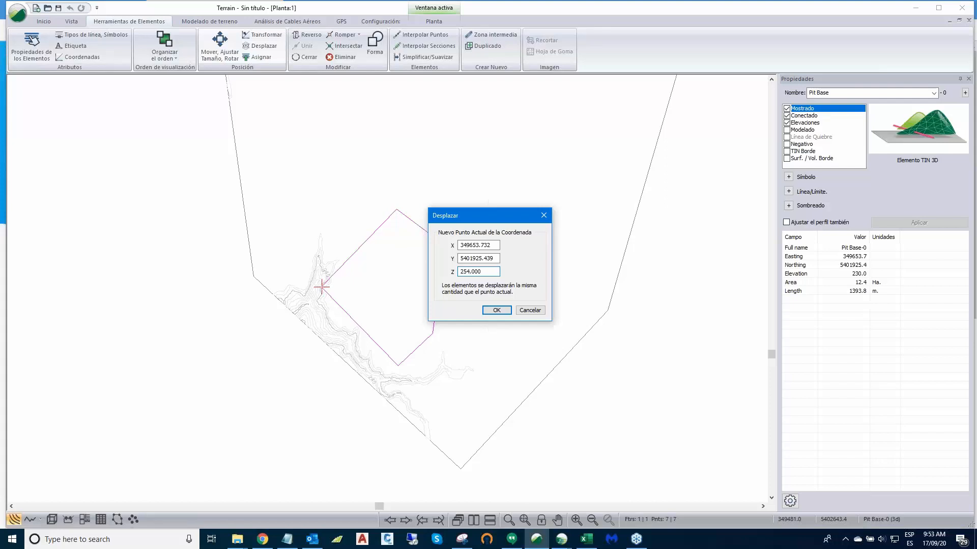
left_click(497, 311)
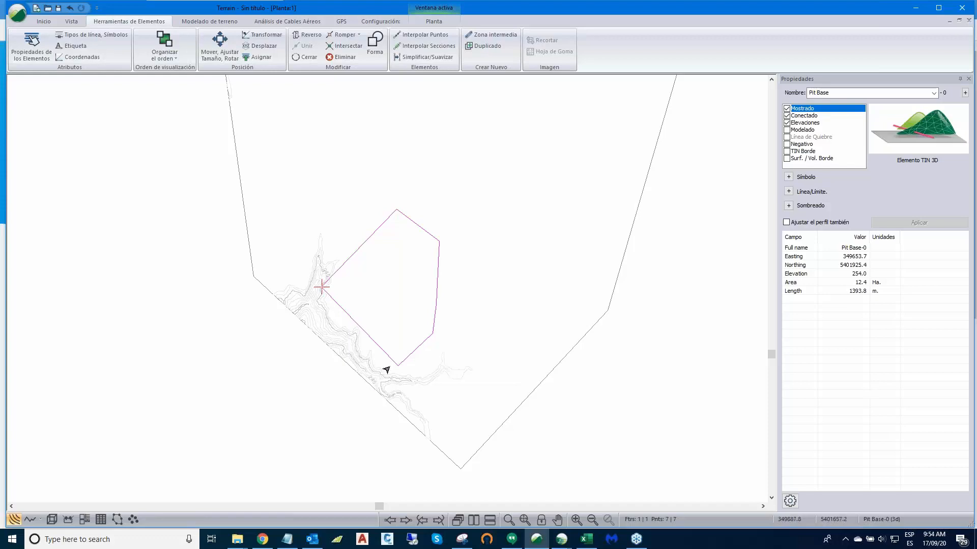
Step: Grade the Pit Base outline to its left at 100% slopes against topo+pila.terx, interpolating slope lines and calculating the TIN
mouse_move(387, 370)
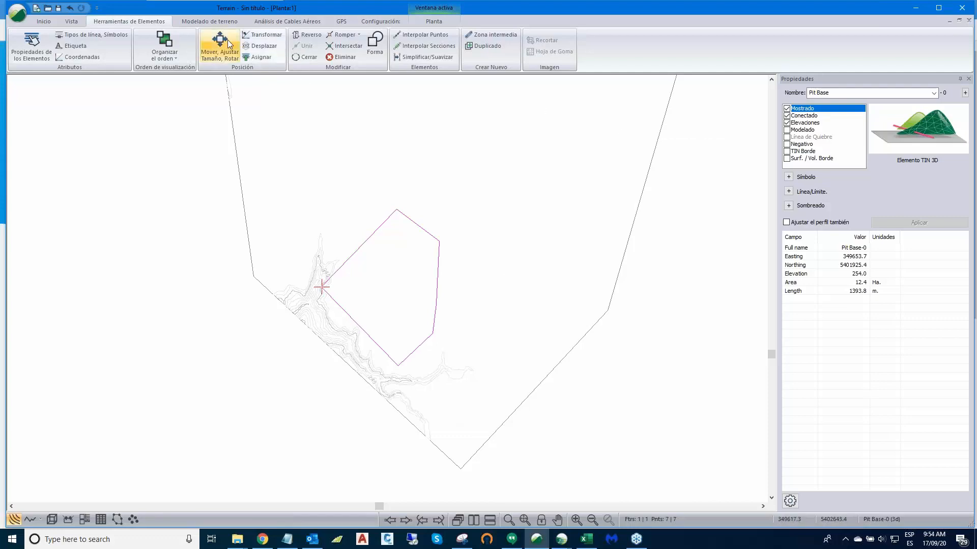
left_click(227, 23)
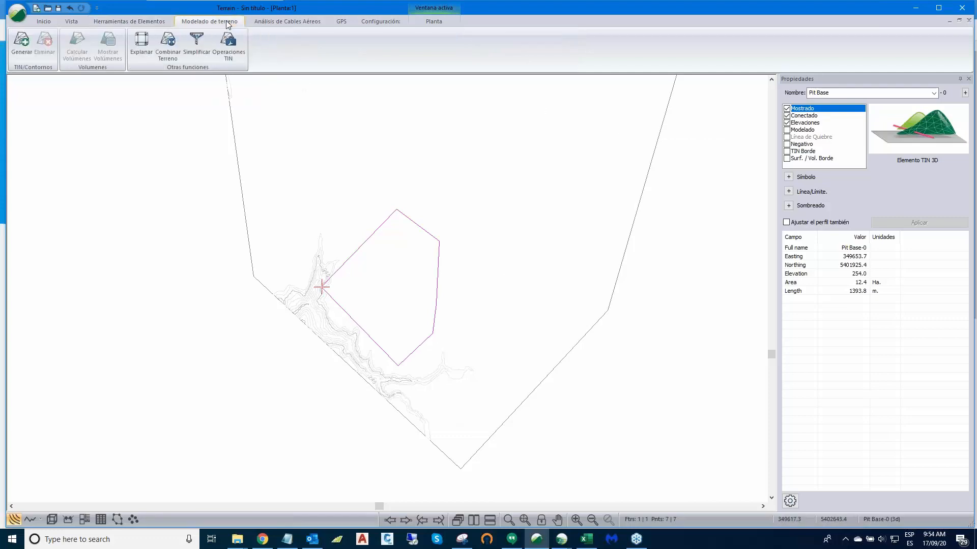
left_click(142, 43)
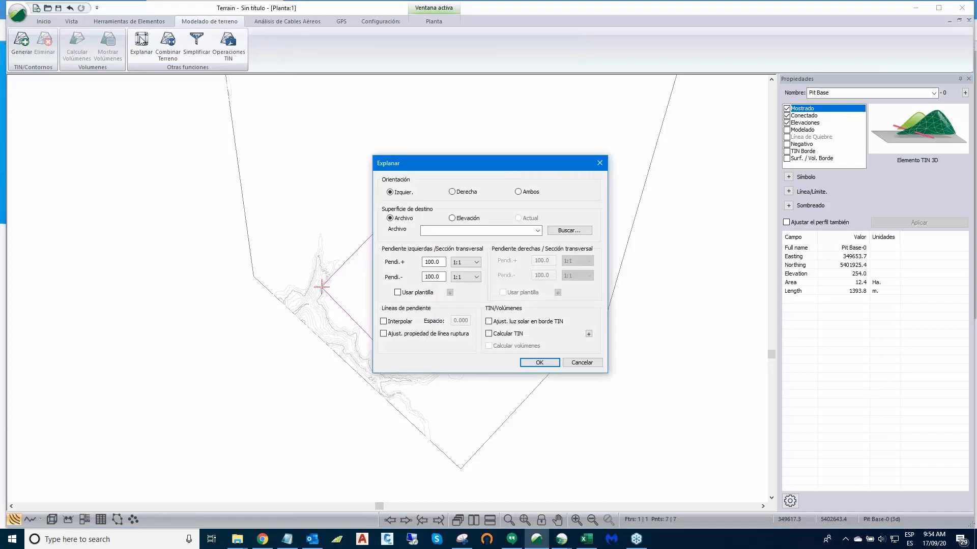
left_click(537, 231)
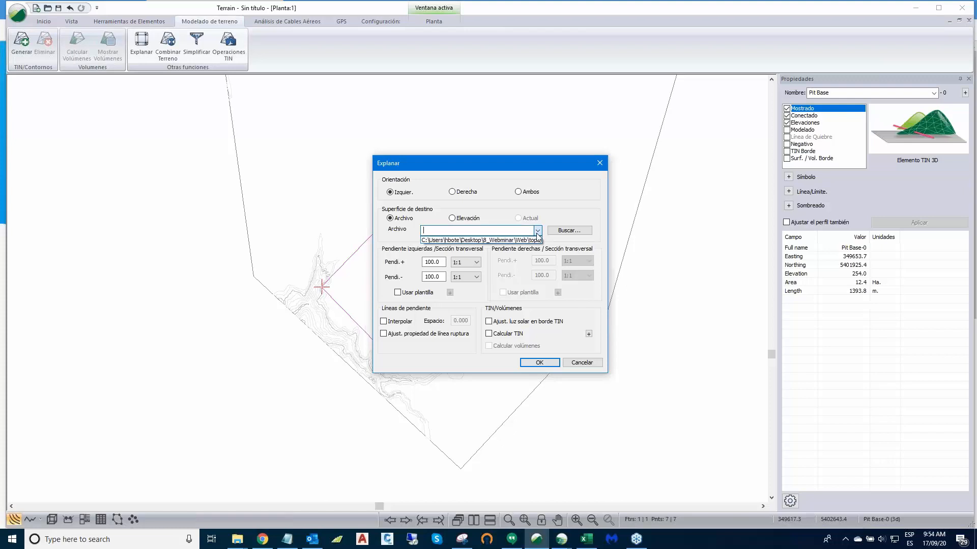
left_click(536, 241)
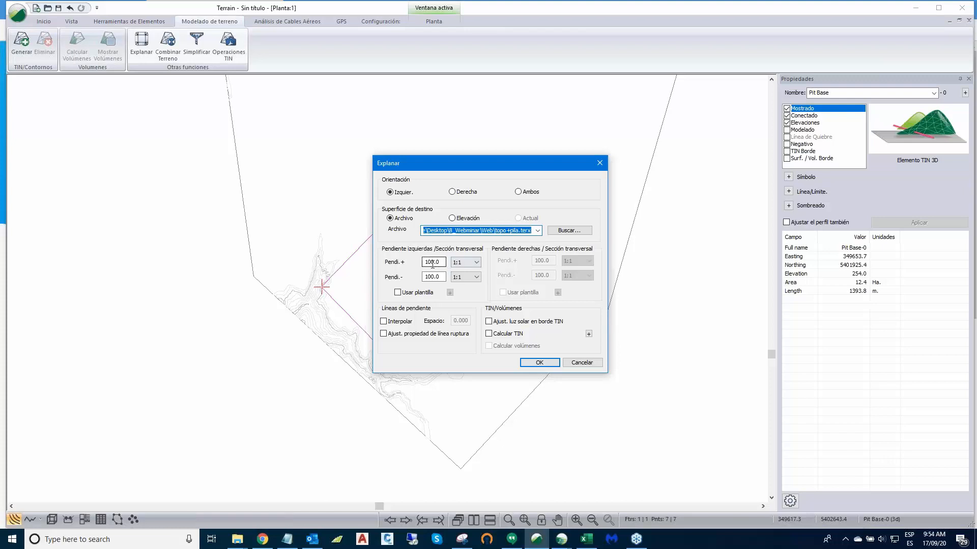
left_click(383, 321)
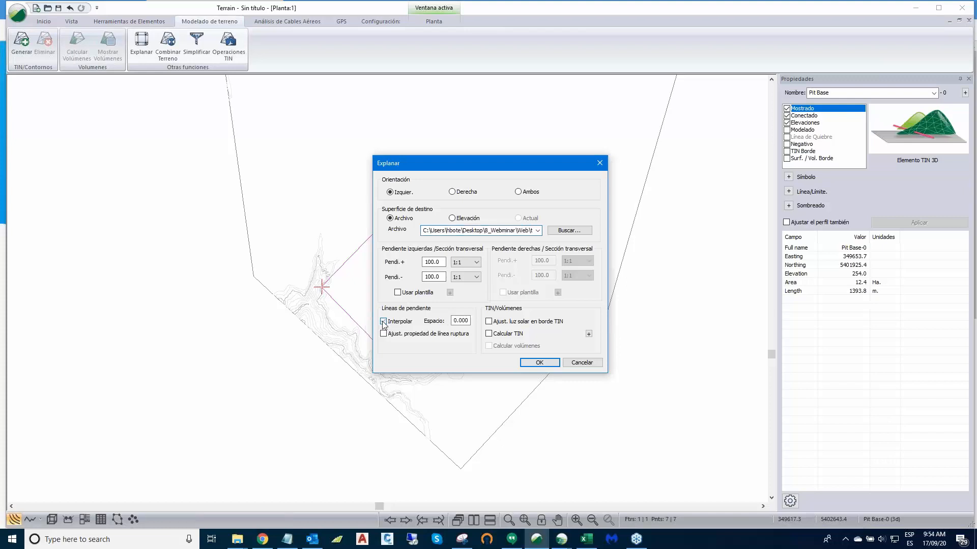
left_click(462, 320)
left_click(488, 333)
left_click(540, 362)
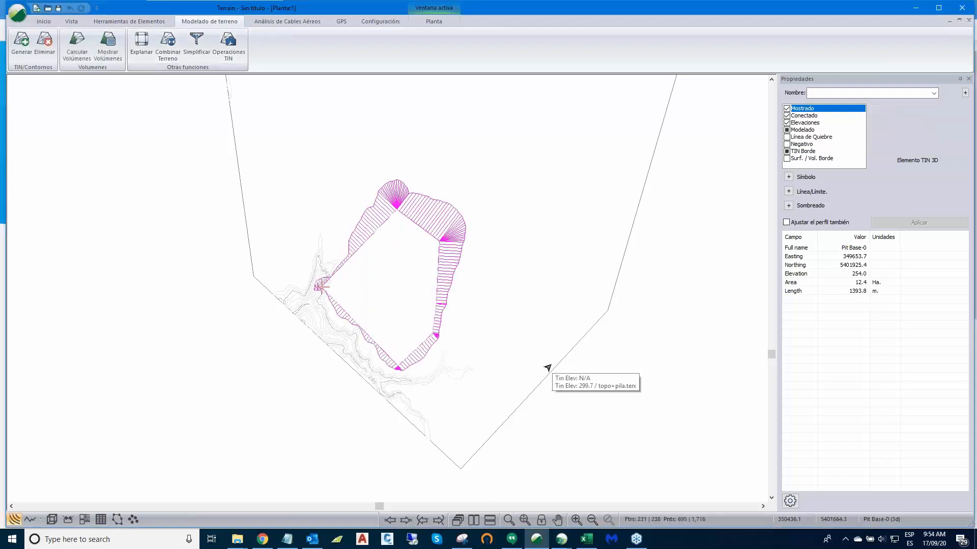
Step: Regenerate the terrain model with triangle calculation enabled and existing contours removed
left_click(20, 40)
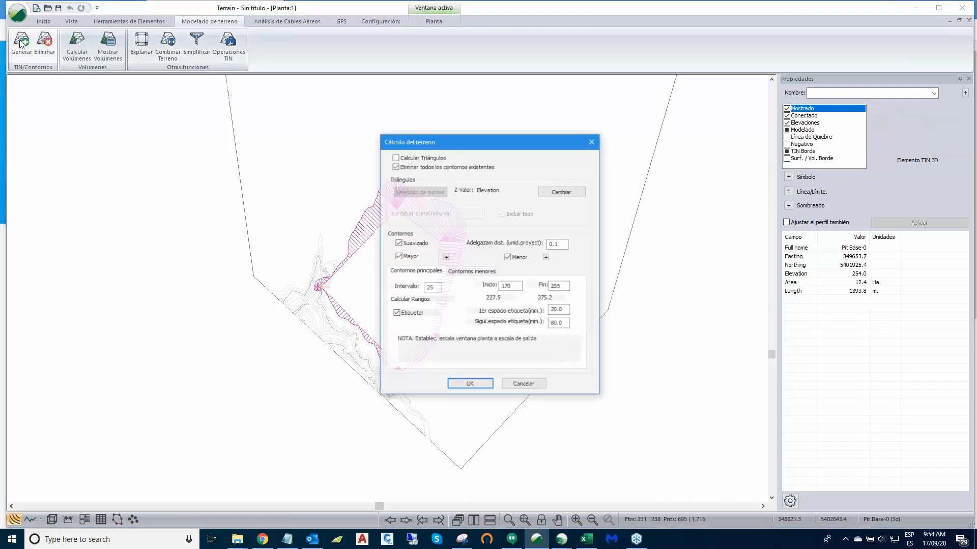
left_click(395, 157)
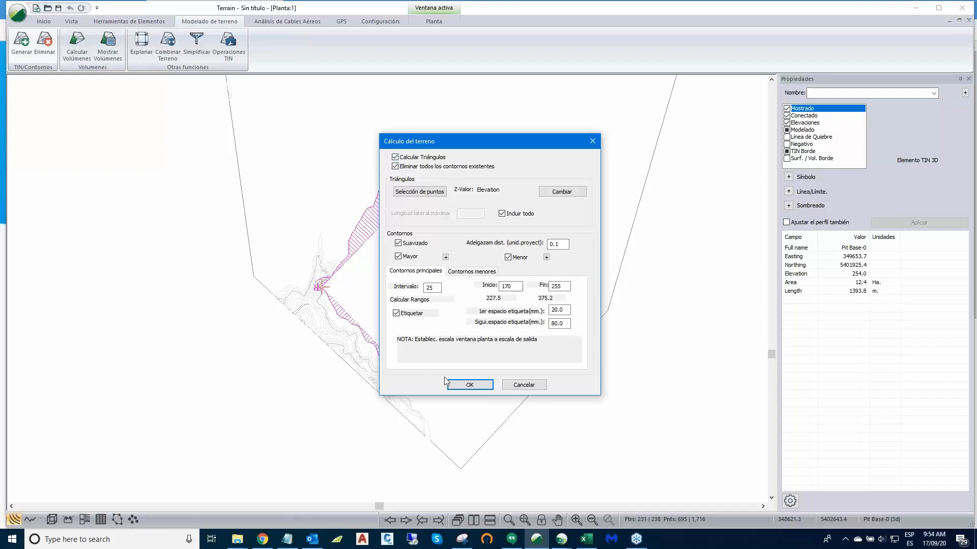
left_click(453, 388)
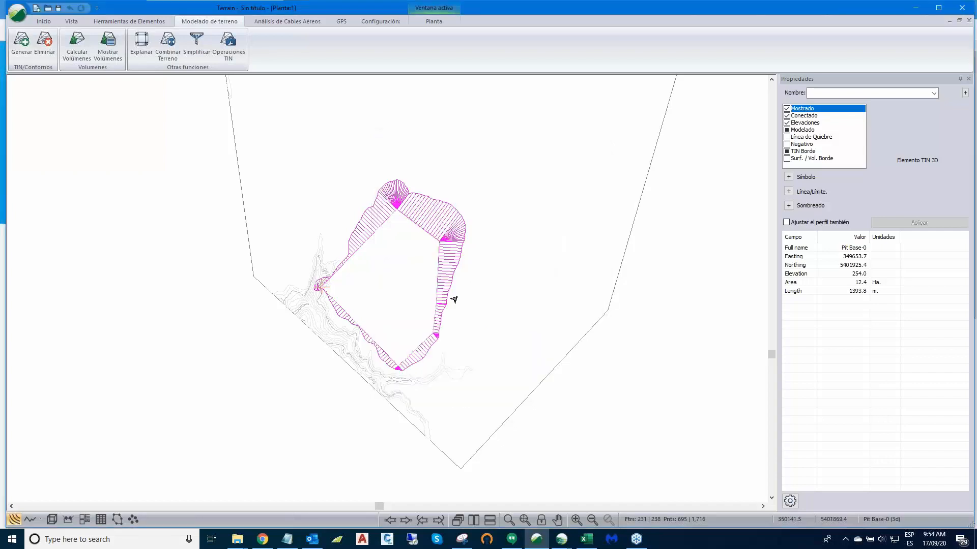
Step: Display the terrain in a 3D view and examine the graded pit's base and side slopes
left_click(51, 519)
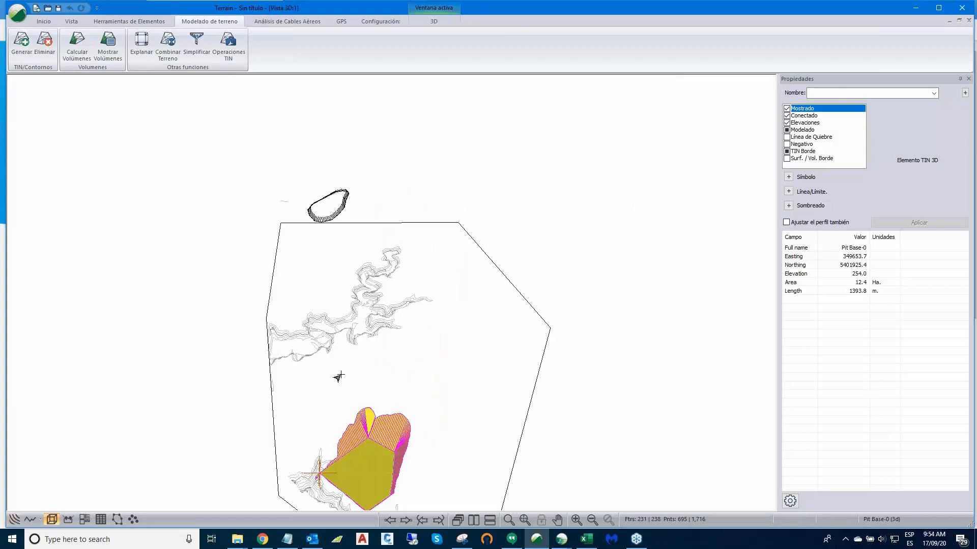
scroll(345, 375, "up", 3)
middle_click_drag(351, 368, 407, 287)
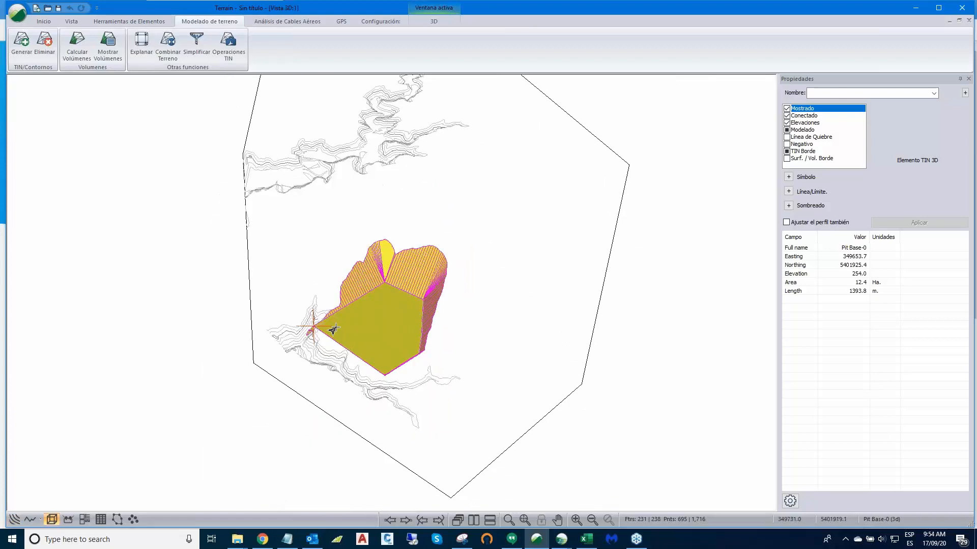
scroll(366, 324, "up", 3)
scroll(367, 325, "up", 1)
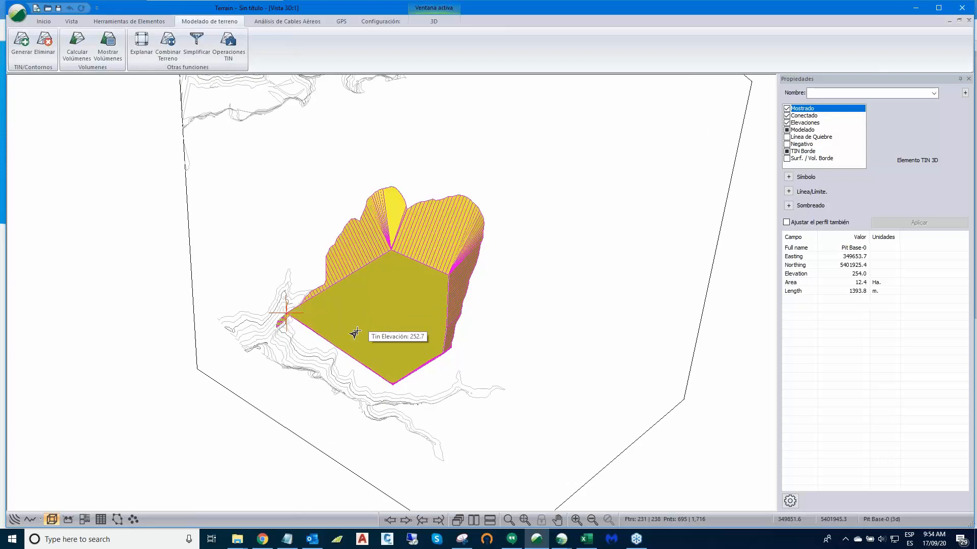
middle_click_drag(335, 355, 349, 342, "shift")
scroll(467, 334, "up", 1)
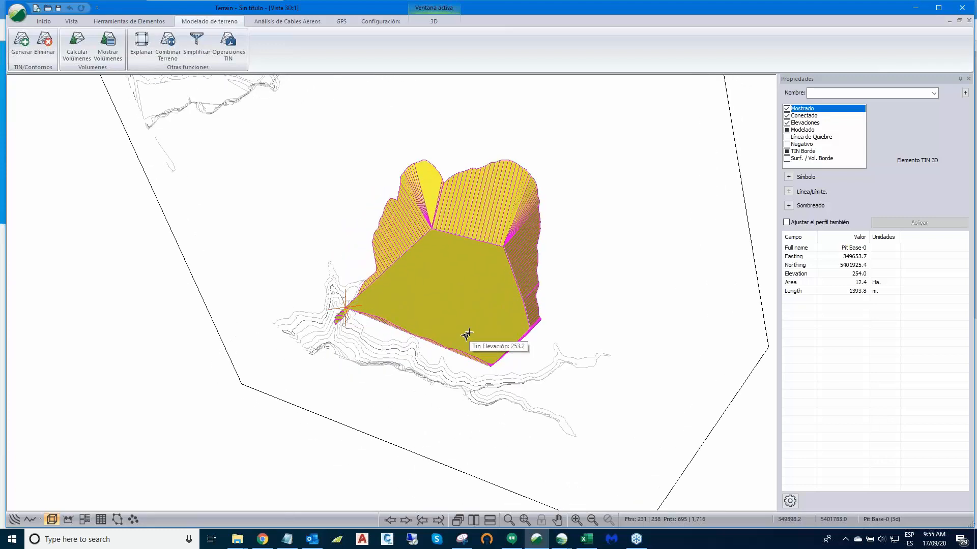
scroll(467, 334, "down", 3)
middle_click_drag(467, 334, 419, 344, "shift")
scroll(399, 318, "up", 1)
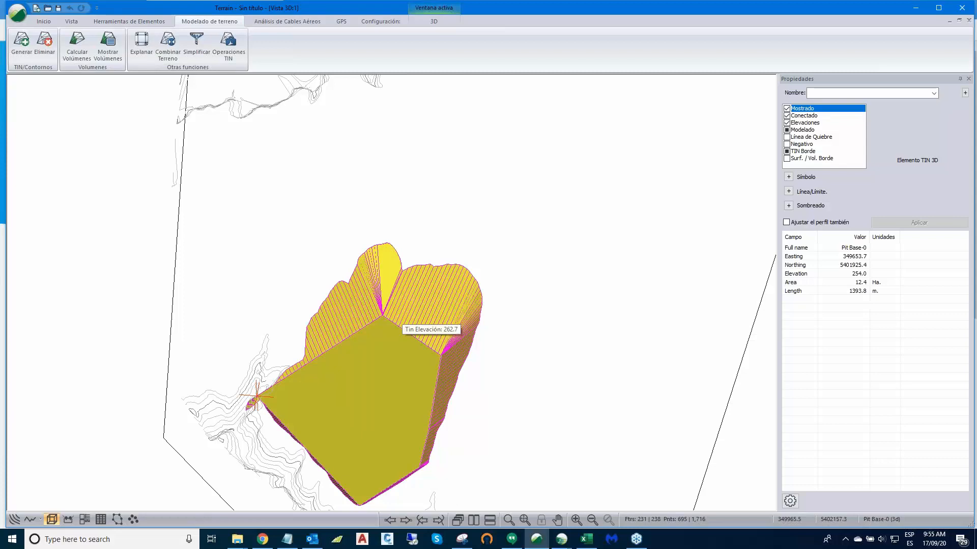
middle_click_drag(403, 310, 419, 248)
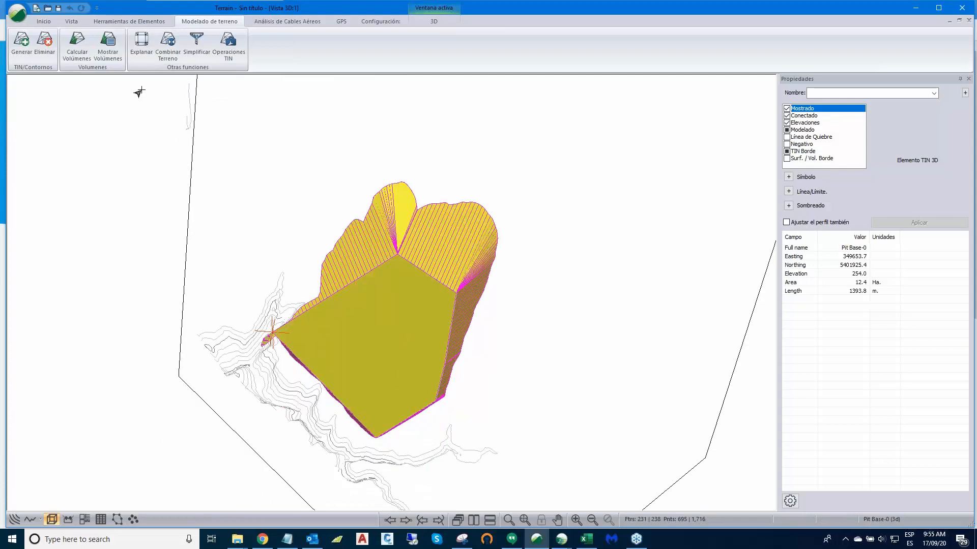
Step: Check the volume and surface properties report, and look over the pit in 3D
left_click(108, 42)
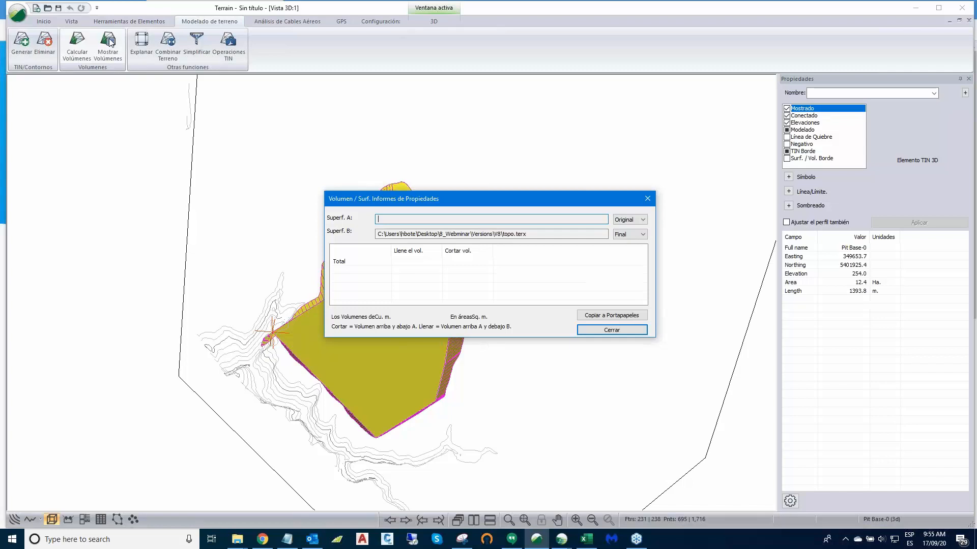
left_click(583, 332)
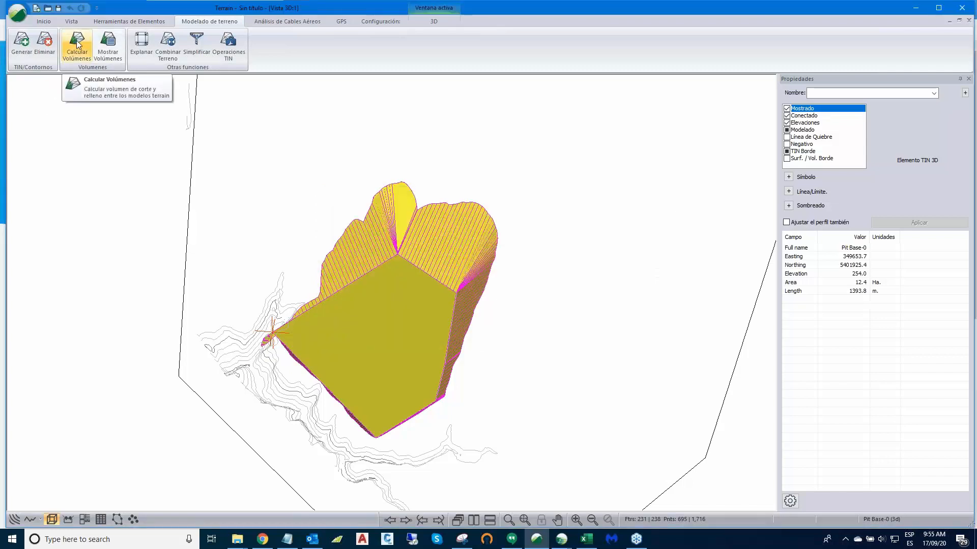
scroll(433, 338, "down", 2)
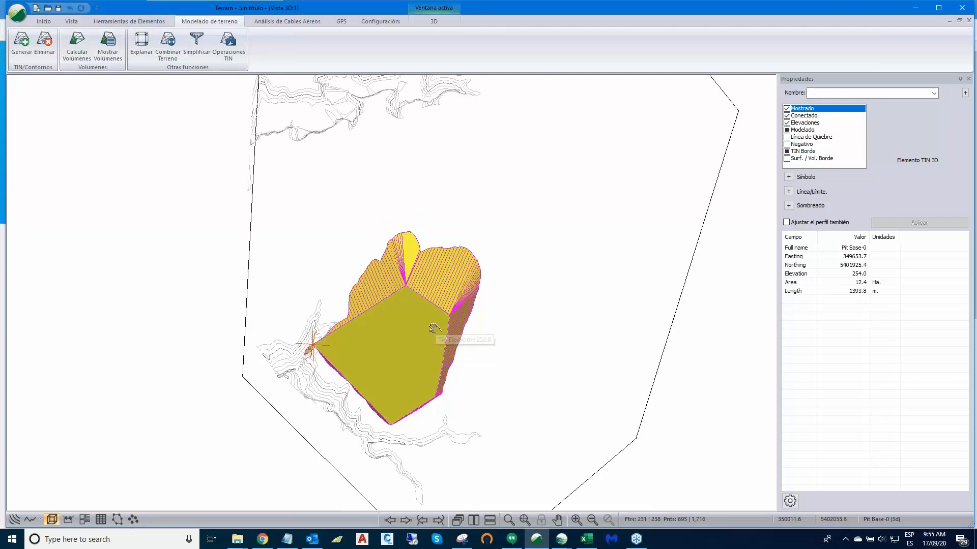
middle_click_drag(432, 339, 427, 387)
scroll(433, 249, "down", 2)
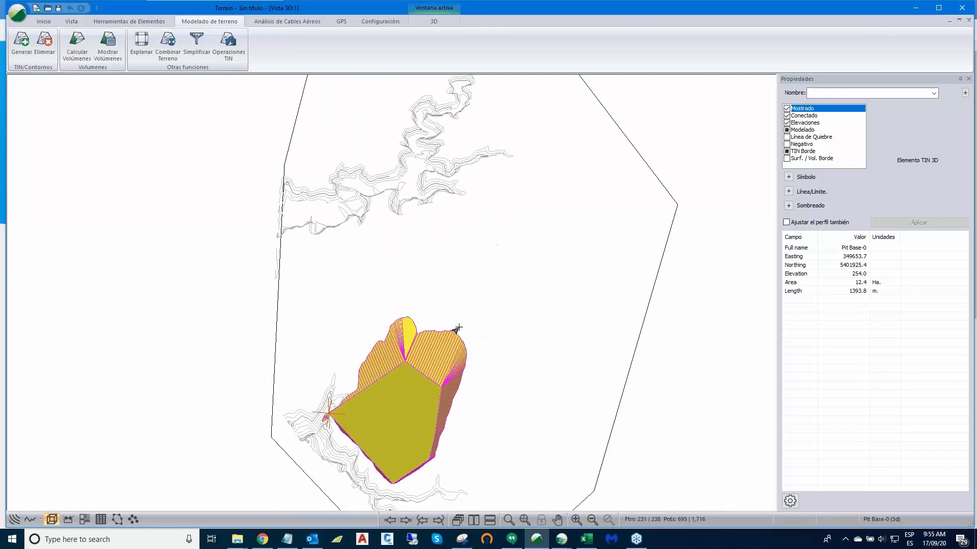
scroll(463, 344, "up", 2)
middle_click_drag(471, 334, 492, 279)
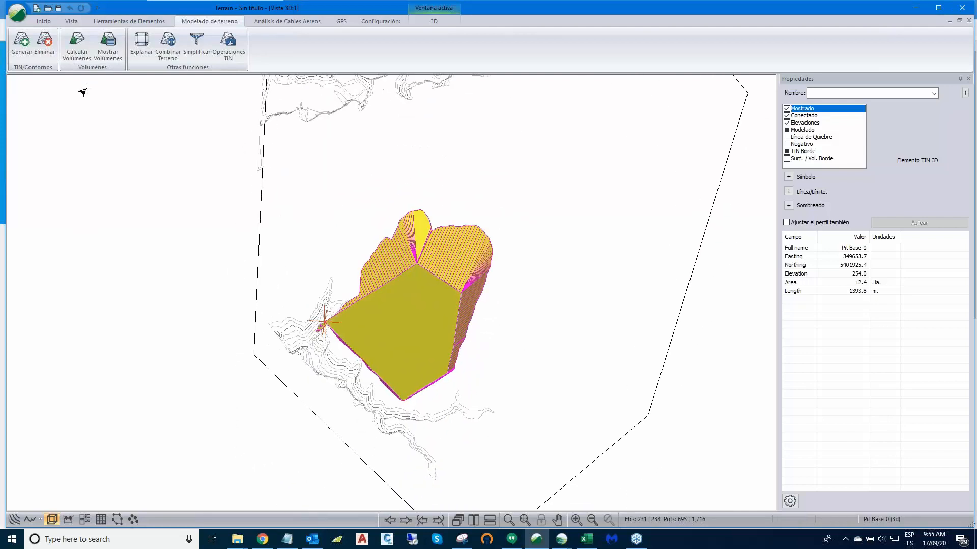
Step: Calculate the cut and fill volumes between the pit surface and topo.terx, reporting topo.terx as the Original surface
left_click(75, 45)
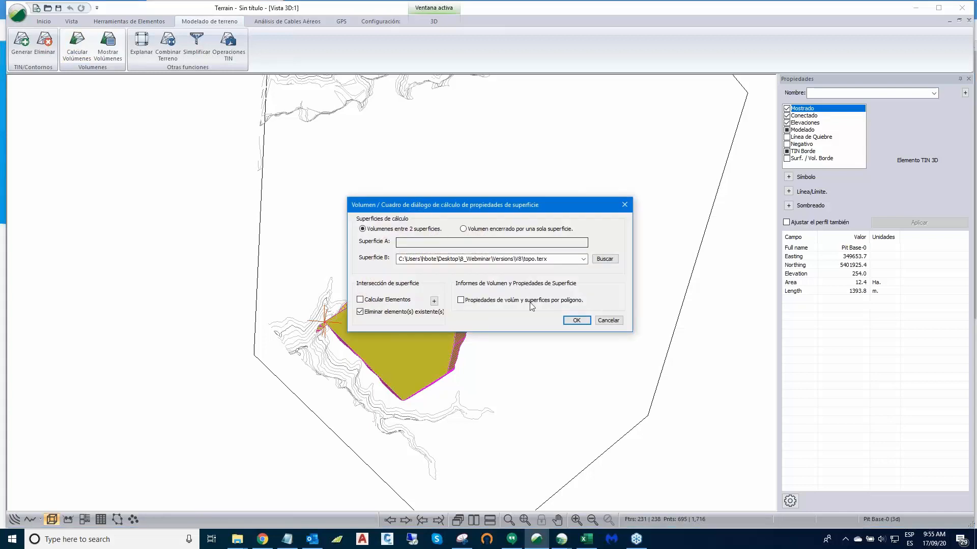
left_click(577, 320)
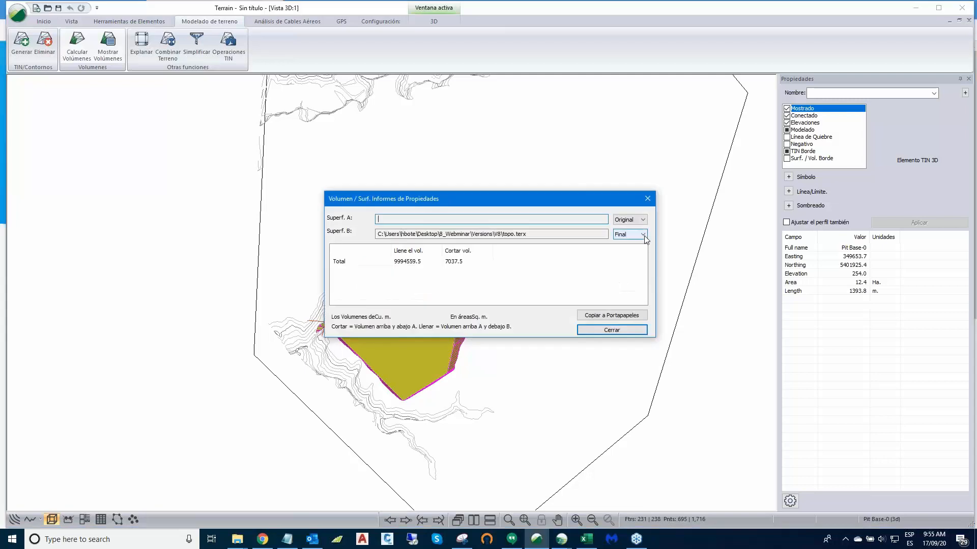
left_click(644, 235)
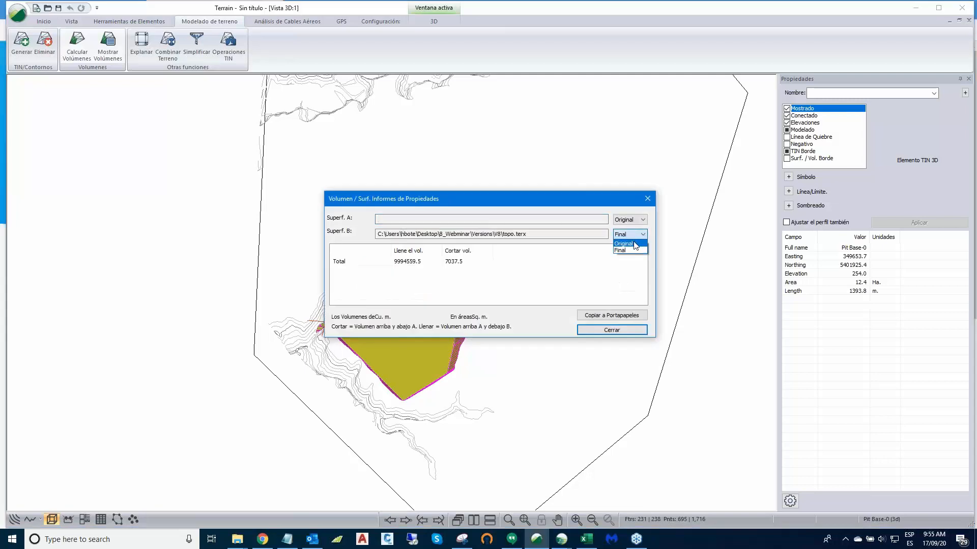
left_click(634, 244)
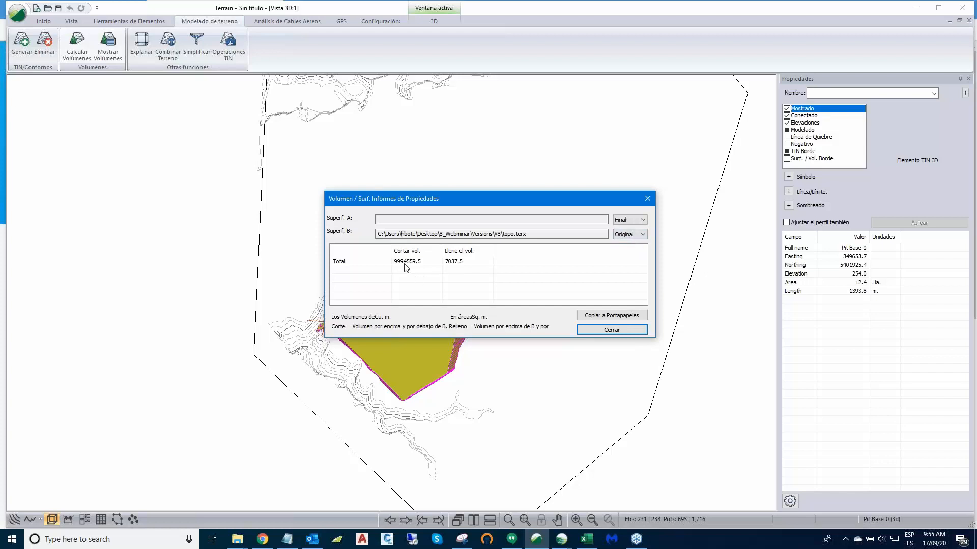
left_click_drag(475, 199, 210, 96)
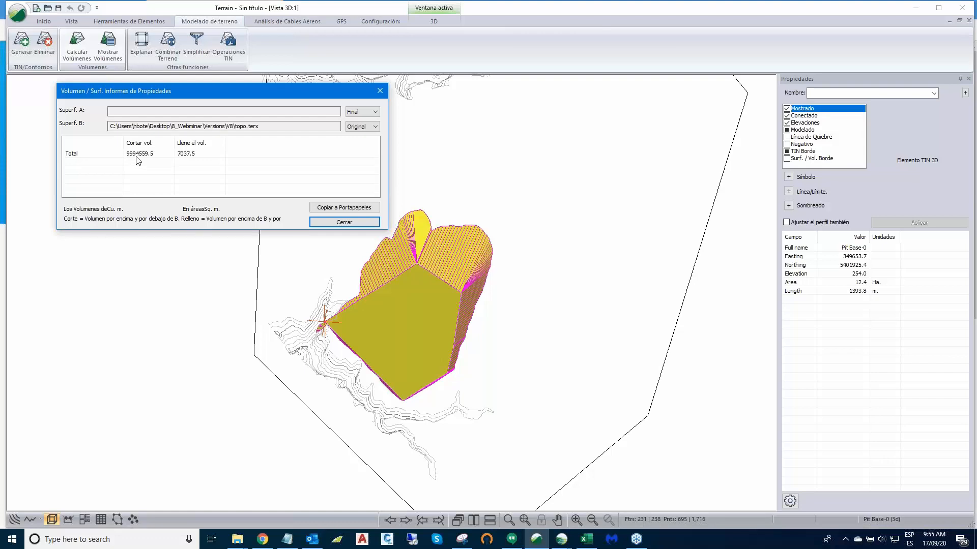
left_click_drag(269, 89, 226, 83)
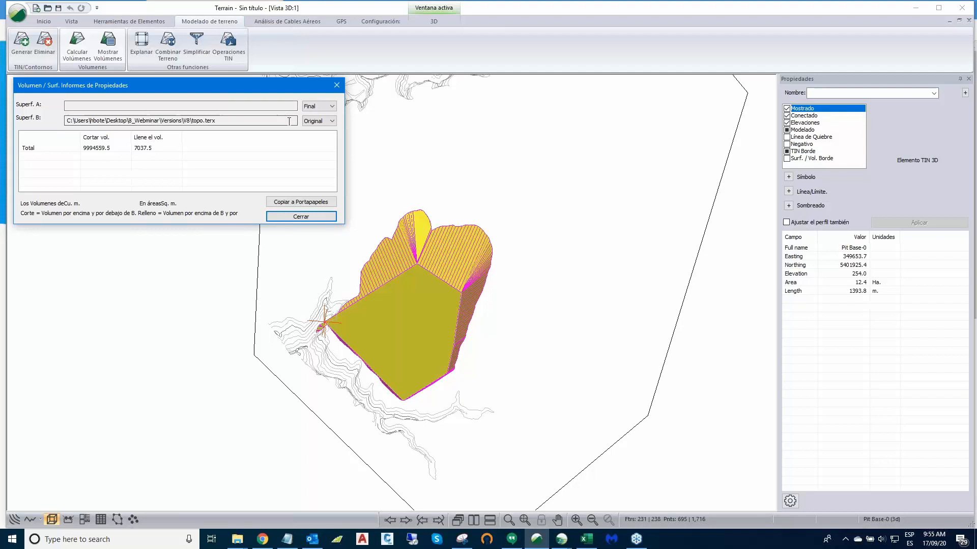
left_click(300, 216)
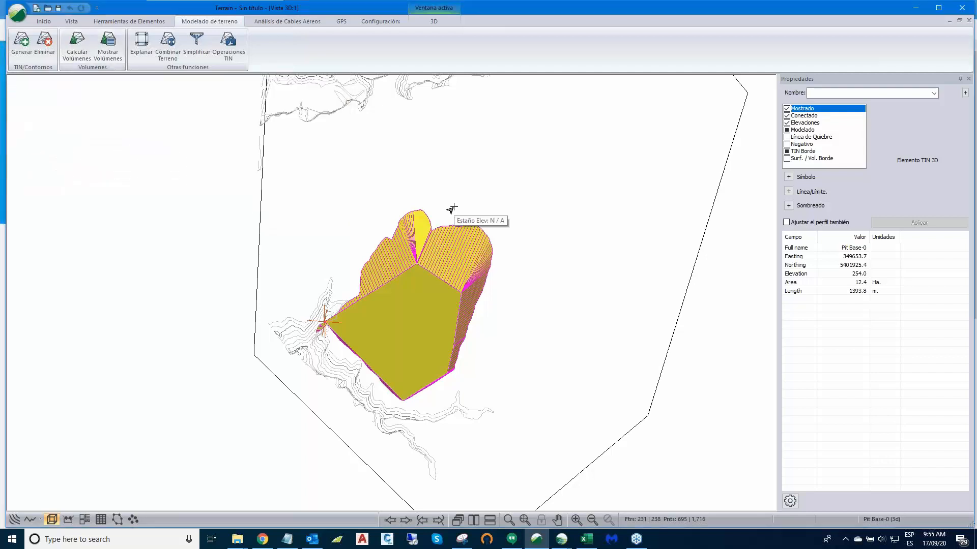
Step: Examine the platform and the excavated pit in the 3D view, comparing their positions on the topography
scroll(454, 207, "down", 3)
middle_click_drag(465, 182, 426, 367)
scroll(364, 210, "up", 5)
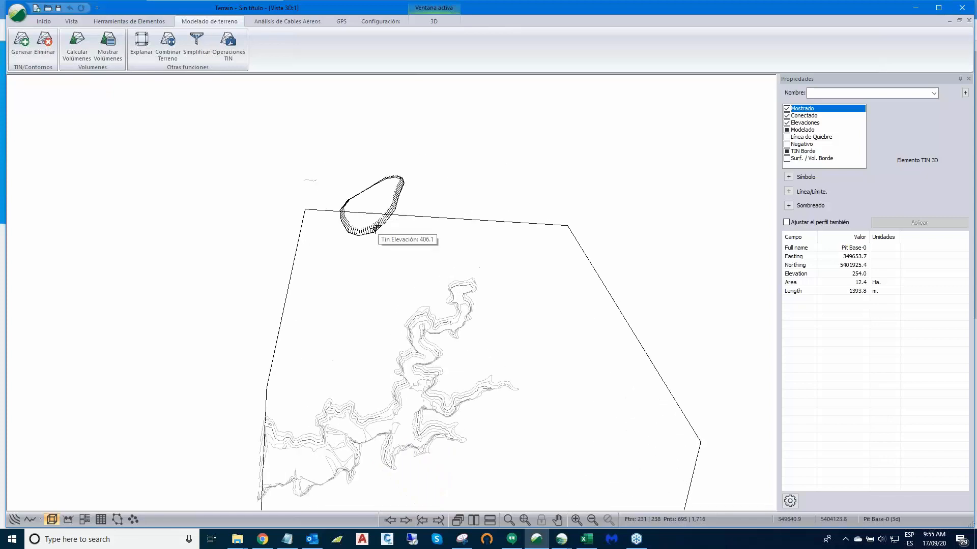
scroll(377, 225, "down", 8)
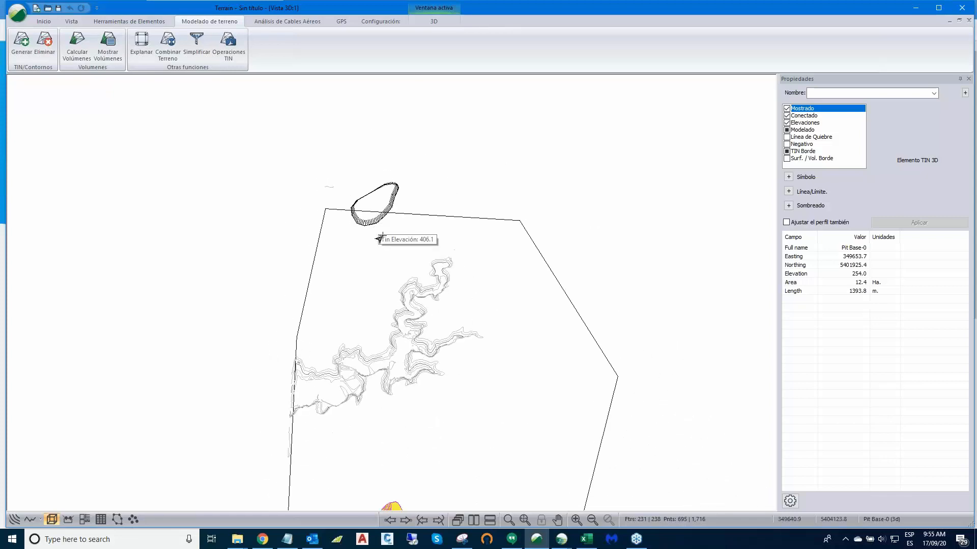
middle_click_drag(390, 280, 405, 110)
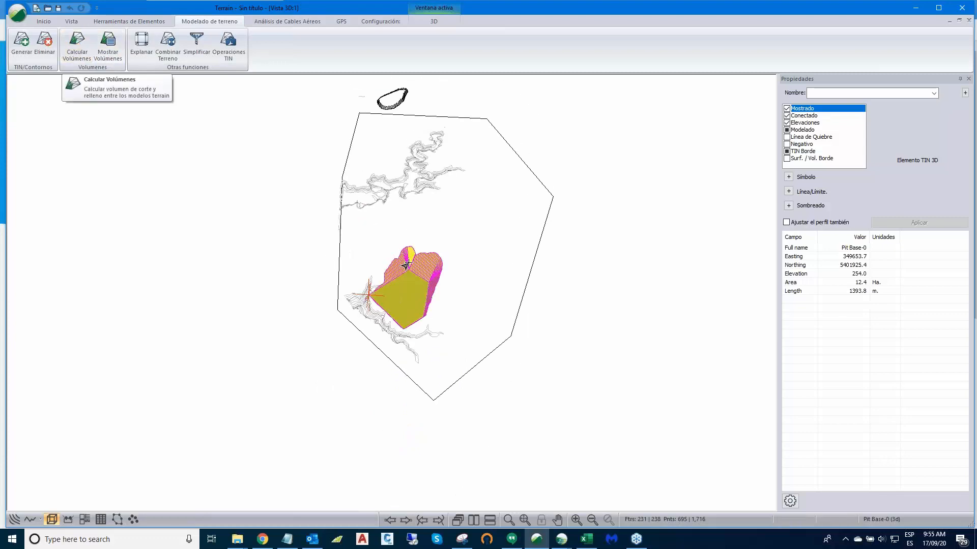
scroll(412, 268, "up", 1)
scroll(412, 268, "up", 1)
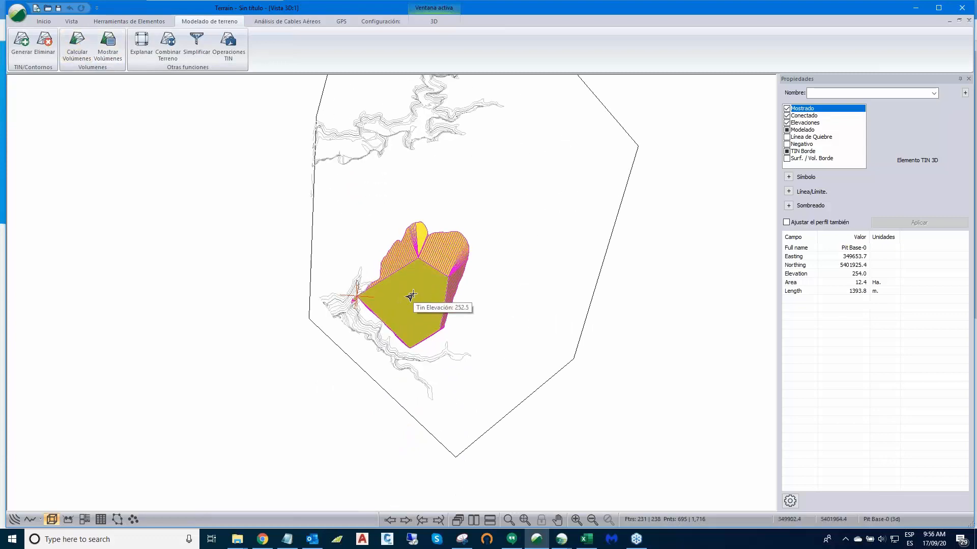
scroll(411, 296, "up", 1)
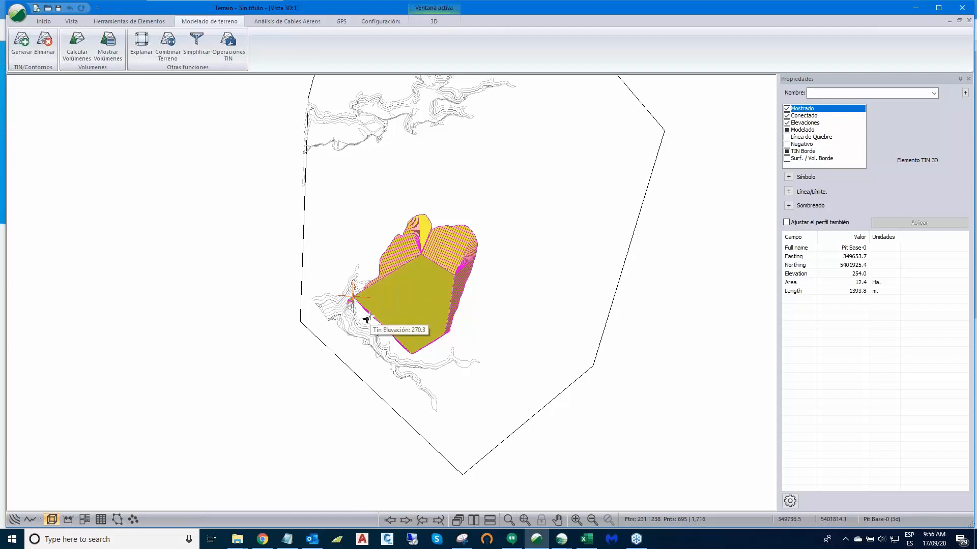
mouse_move(372, 314)
middle_mouse_down()
mouse_move(412, 309)
mouse_move(383, 309)
middle_mouse_up()
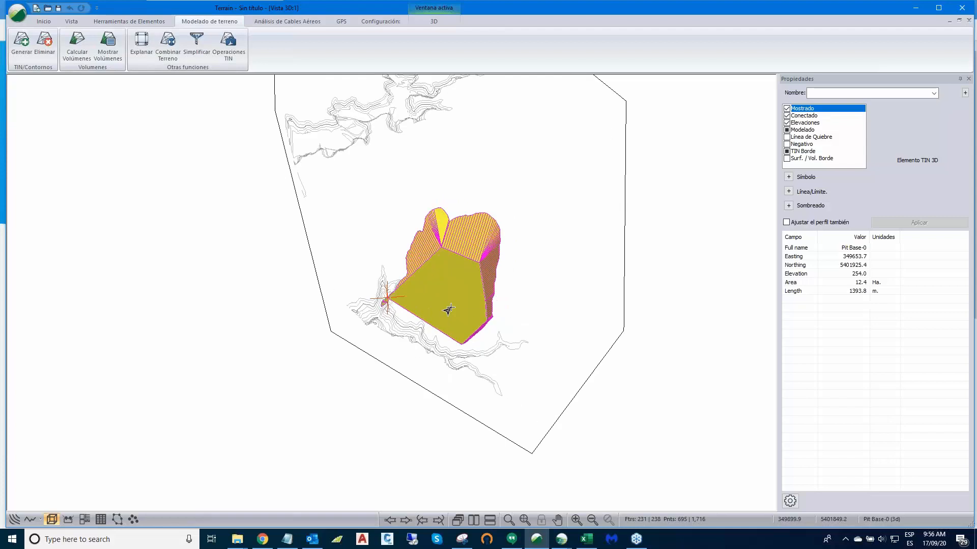
scroll(450, 308, "up", 3)
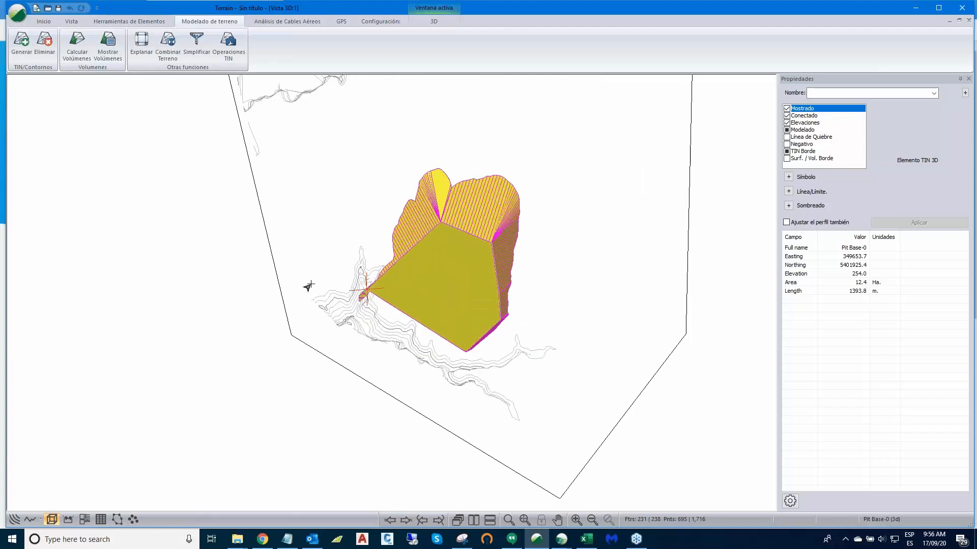
mouse_move(517, 356)
scroll(461, 272, "up", 2)
scroll(461, 272, "down", 2)
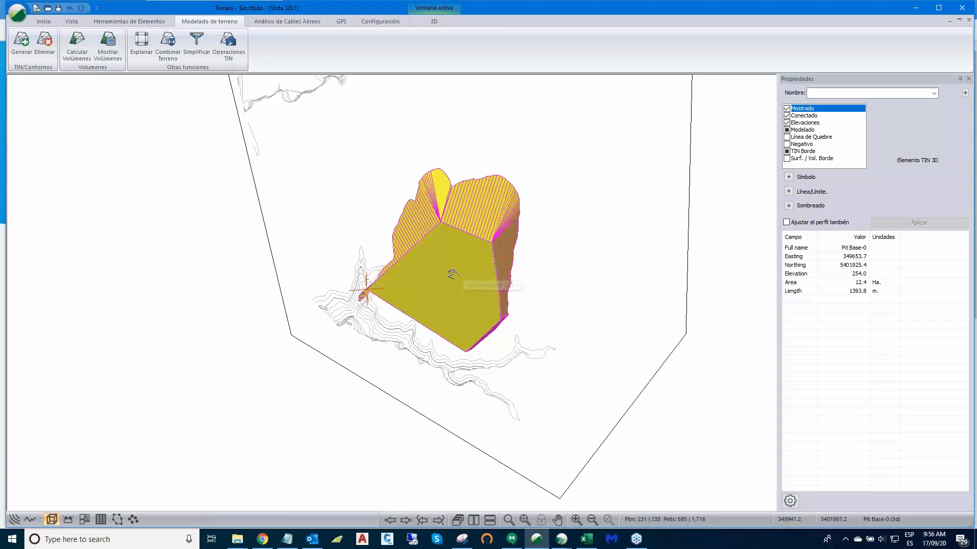
middle_click_drag(452, 274, 412, 282)
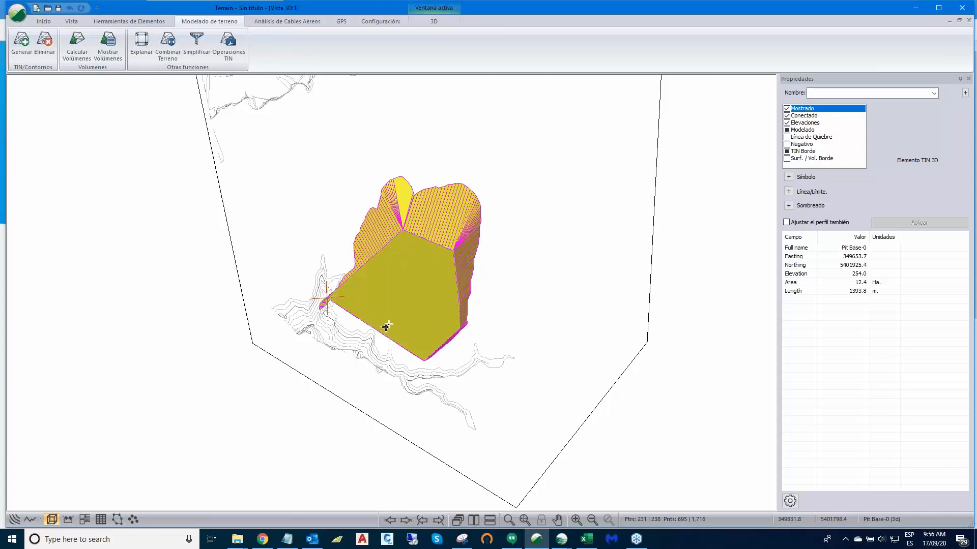
scroll(390, 285, "down", 2)
scroll(388, 284, "up", 3)
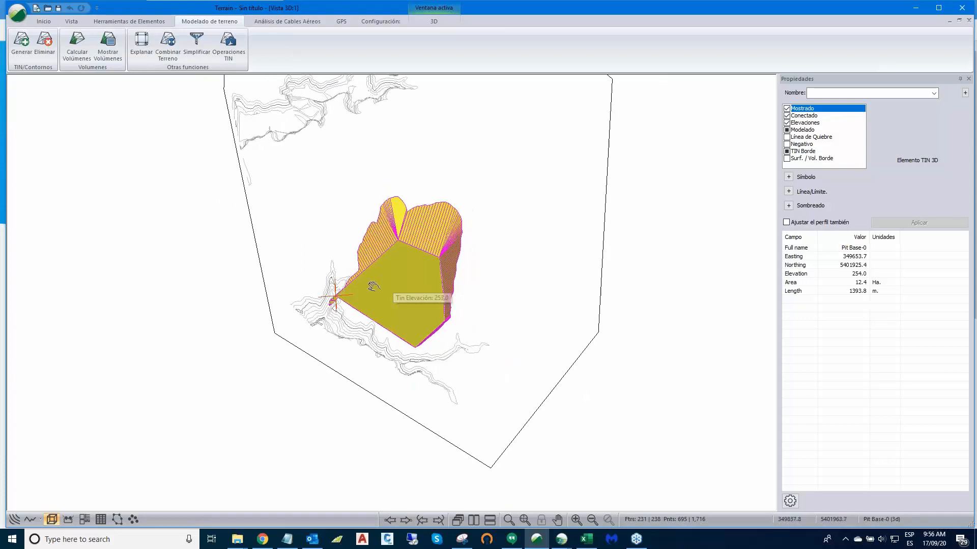
scroll(305, 249, "up", 2)
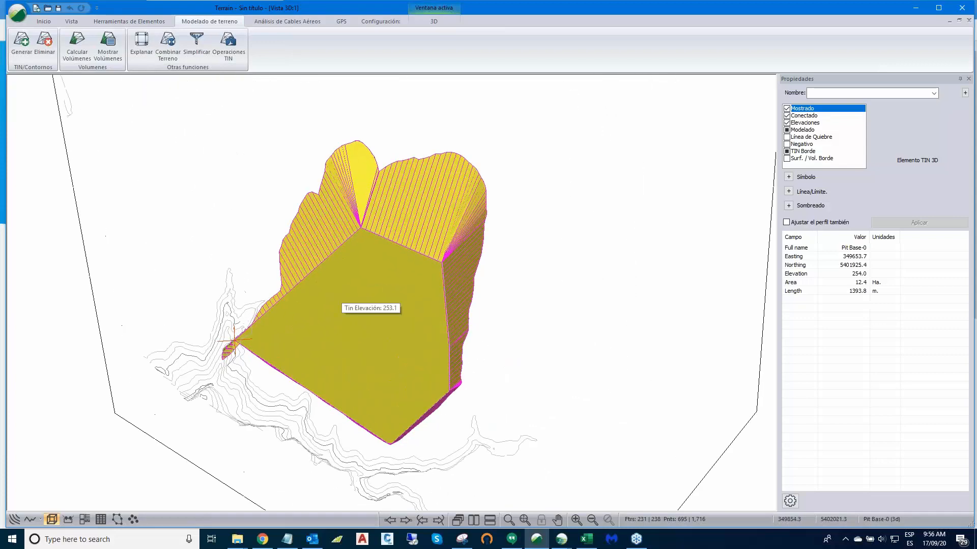
Step: Save the graded pit model as a new Softree Terrain (.terx) file named exc_1 in the Web folder
left_click(17, 16)
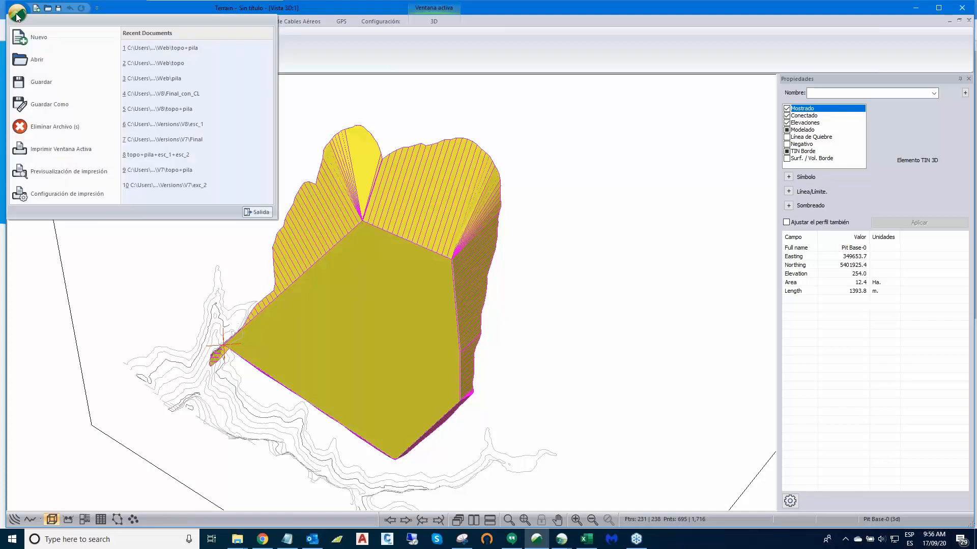
left_click(47, 103)
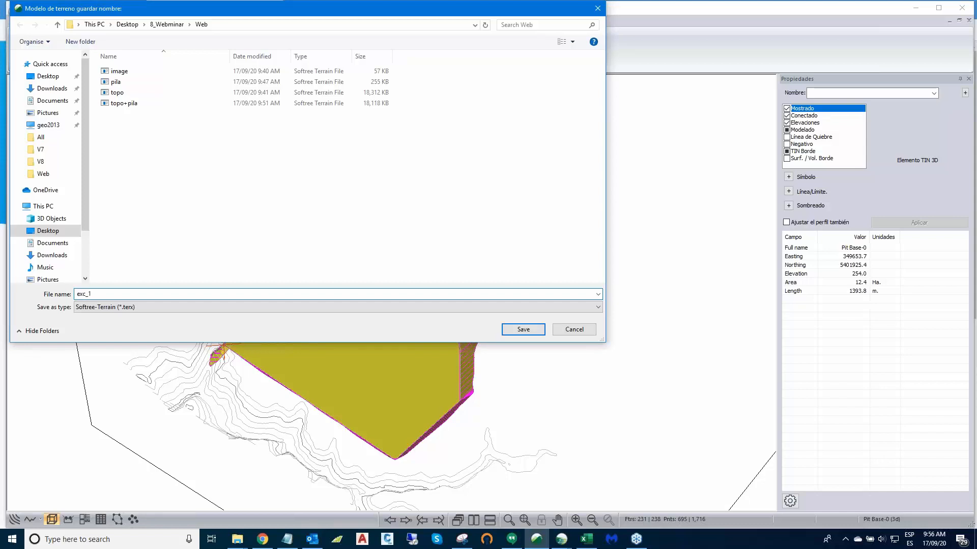
left_click(523, 330)
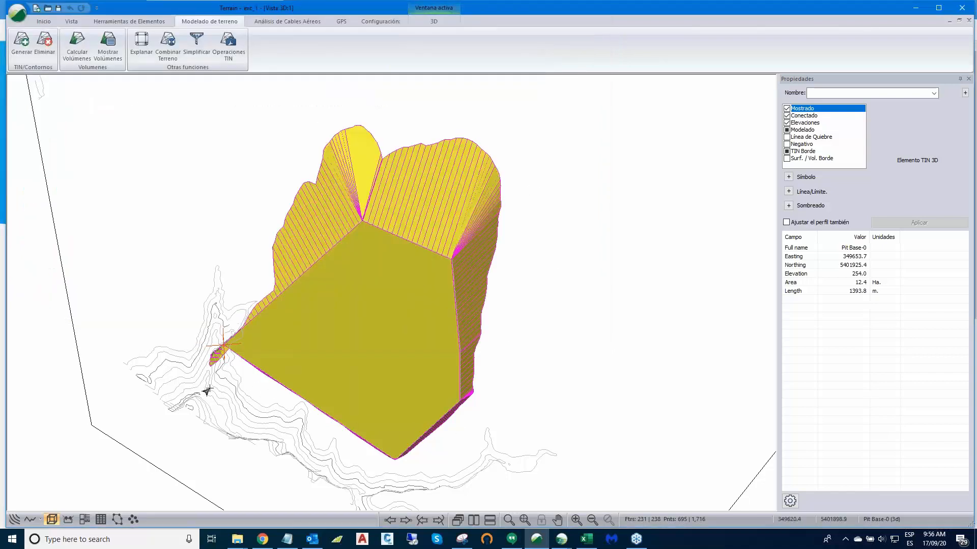
mouse_move(426, 270)
scroll(426, 270, "down", 2)
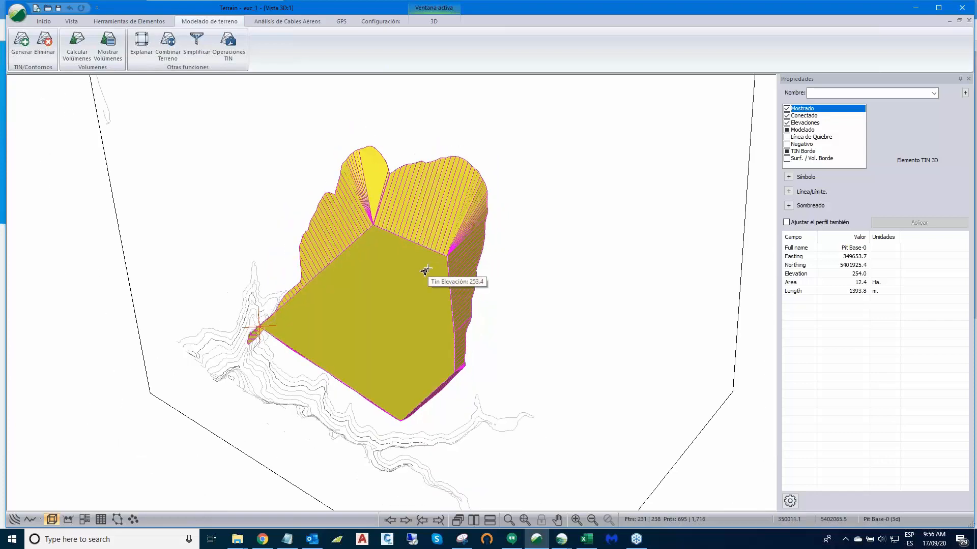
middle_click_drag(438, 296, 447, 297)
scroll(447, 297, "up", 2)
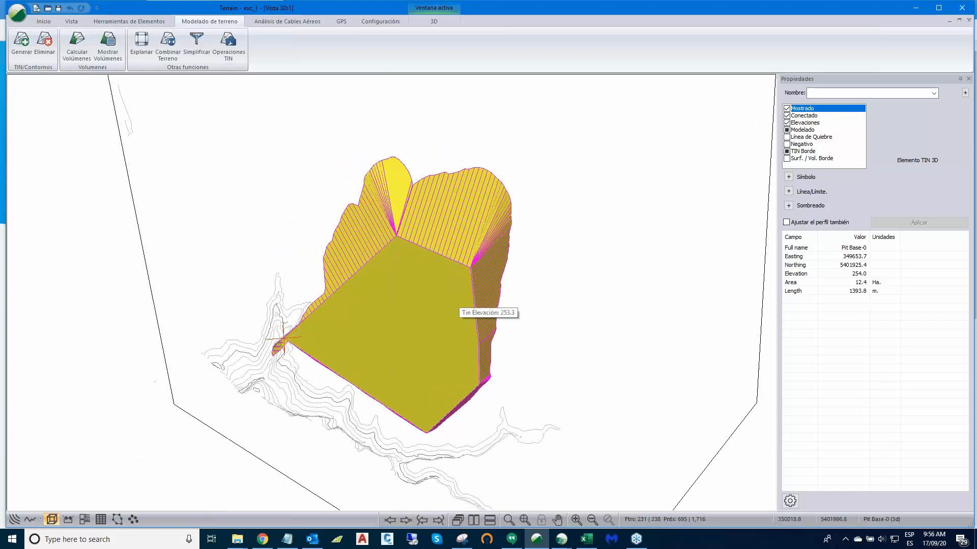
scroll(436, 298, "up", 3)
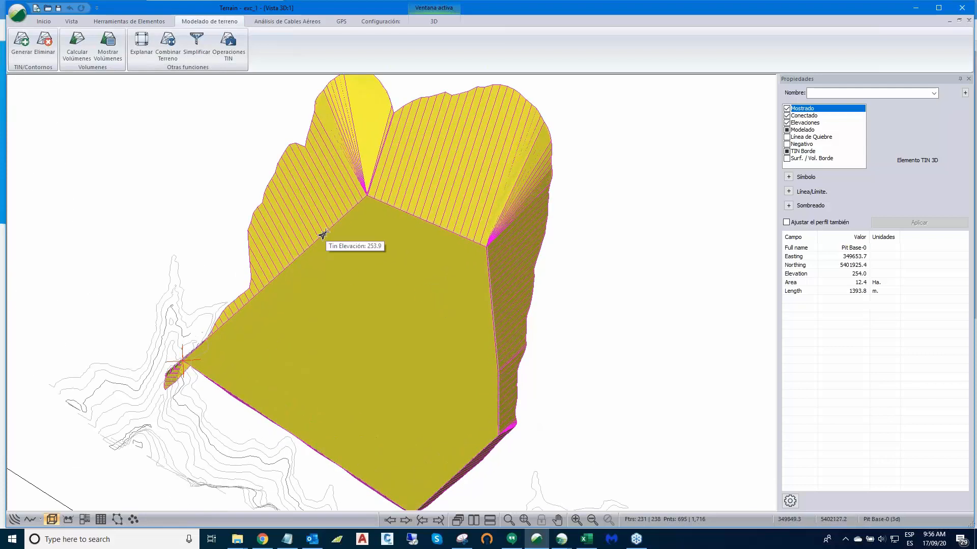
scroll(323, 243, "up", 1)
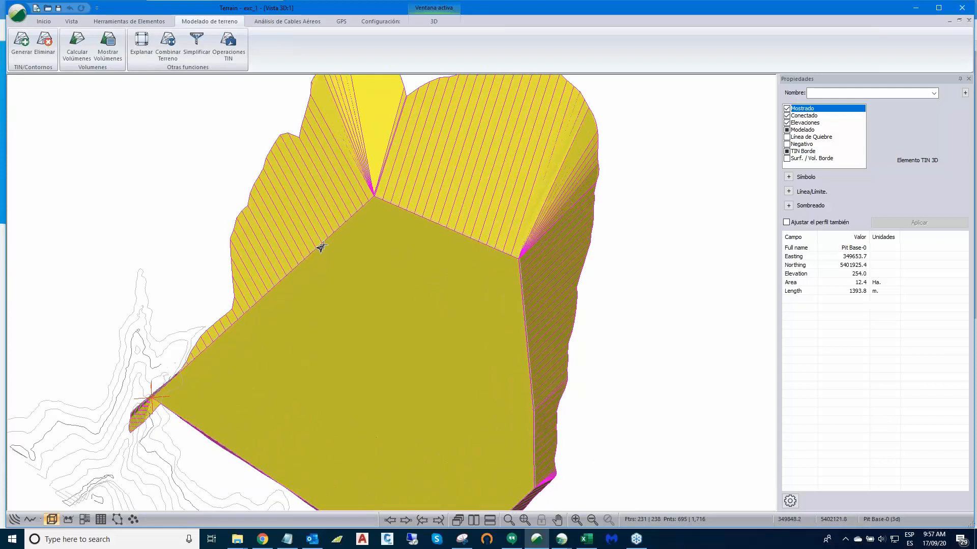
Step: Select the Pit Base outline in the 3D view and bring the whole excavation model into sight
left_click(322, 245)
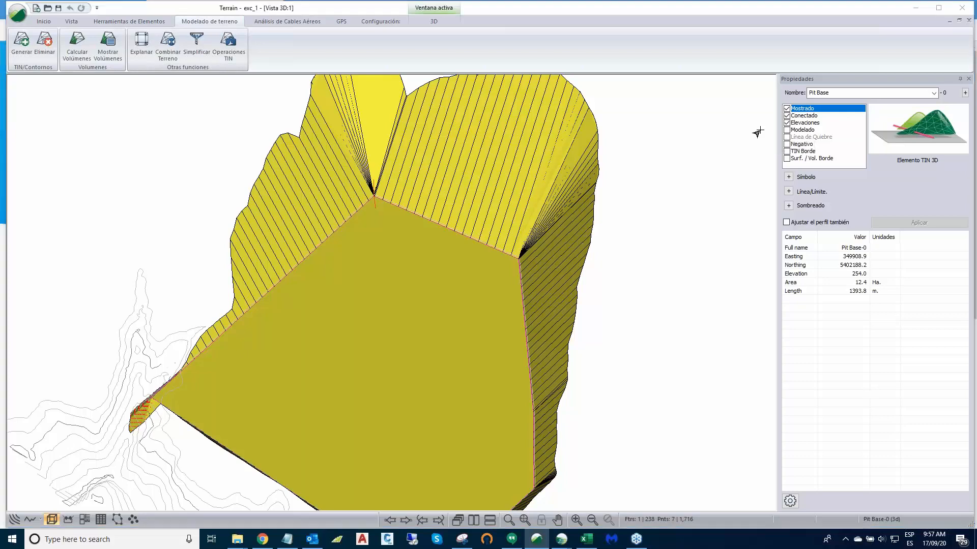
scroll(727, 160, "down", 3)
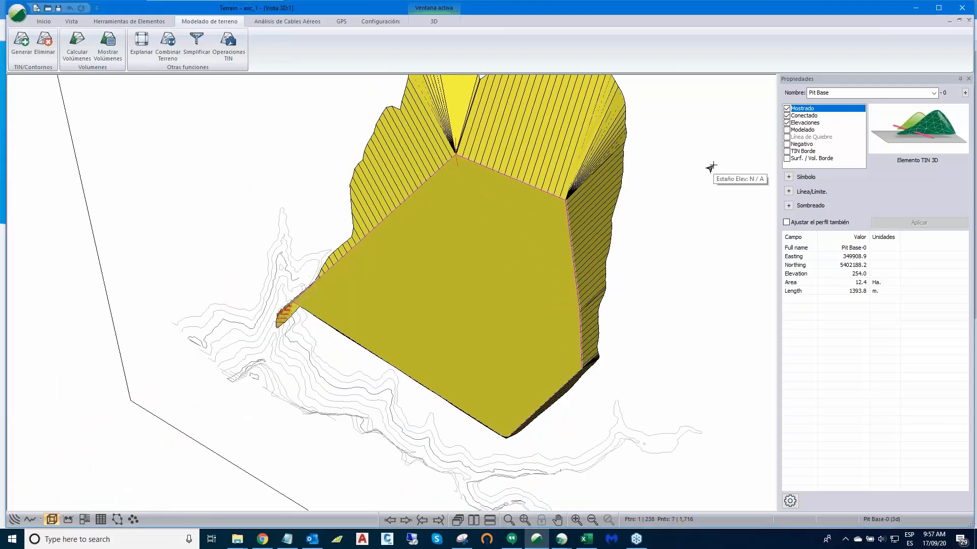
scroll(711, 166, "down", 1)
middle_click_drag(707, 166, 619, 274)
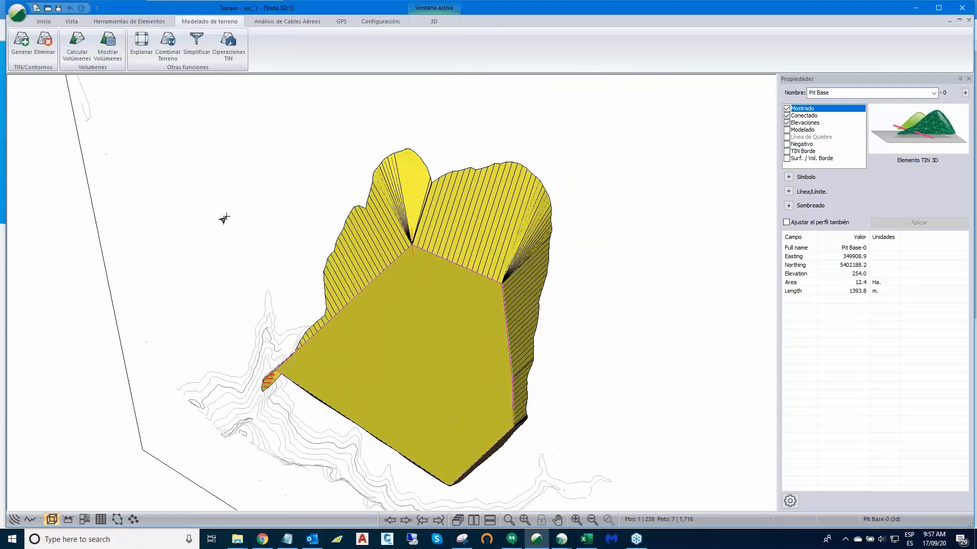
Step: Start a new terrain document, and open the exc_1 file in the Softree-Terrain (*.terx) format
left_click(17, 13)
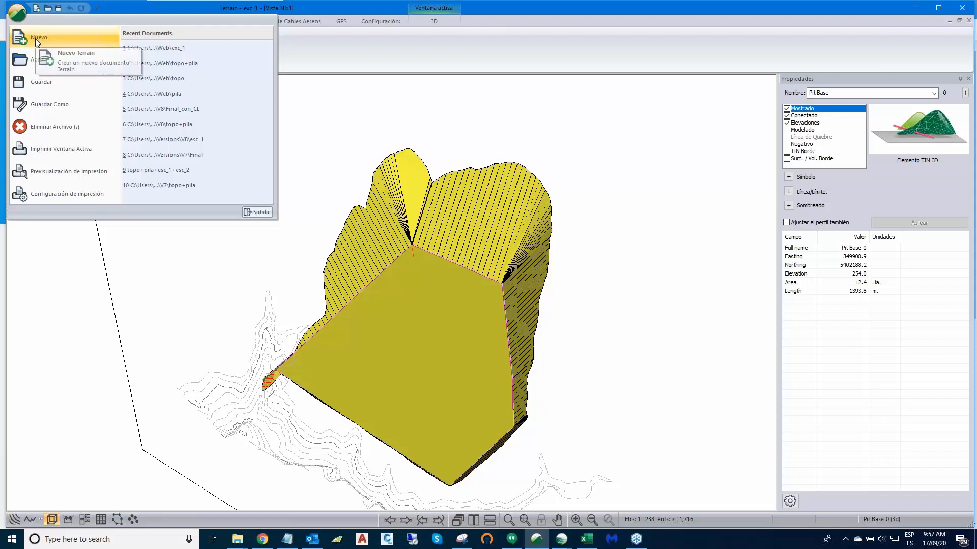
left_click(35, 38)
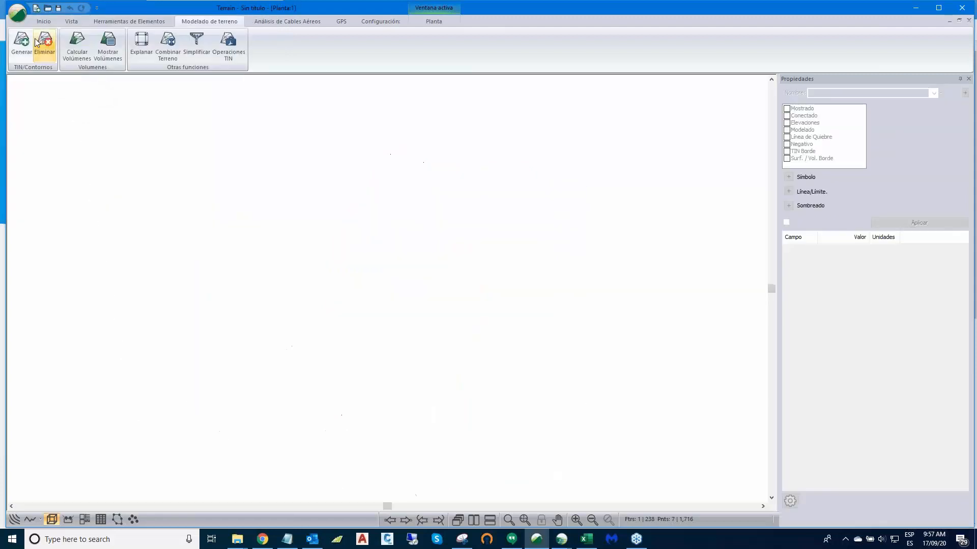
left_click(18, 14)
left_click(39, 59)
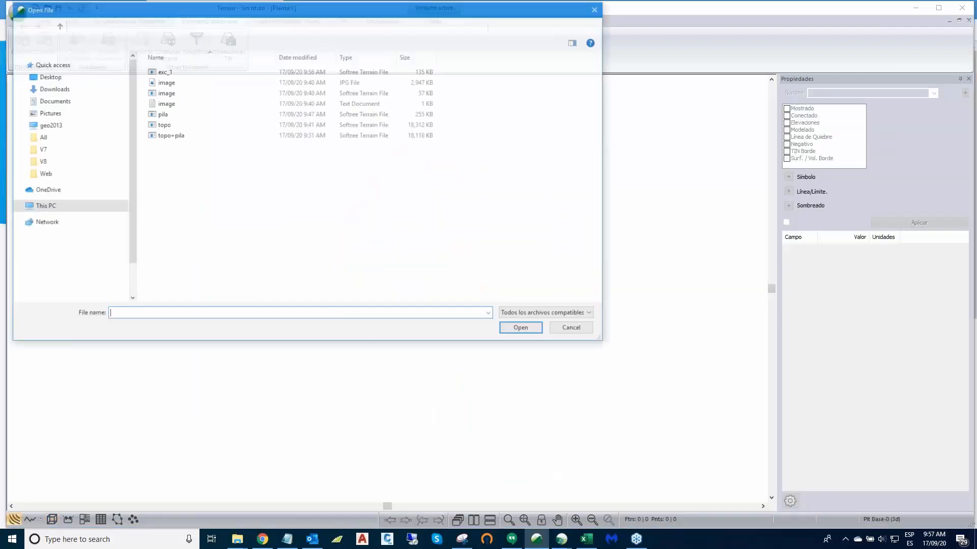
left_click(168, 72)
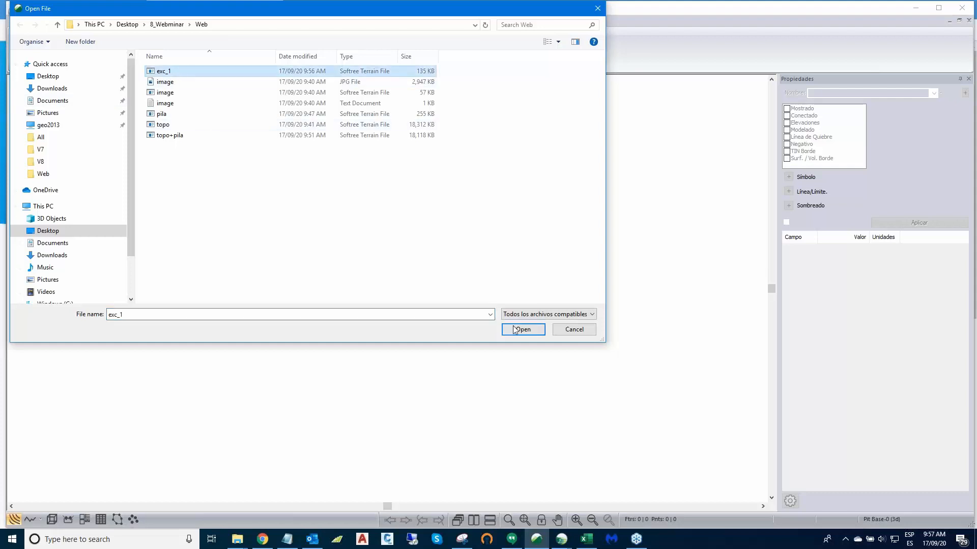
left_click(514, 329)
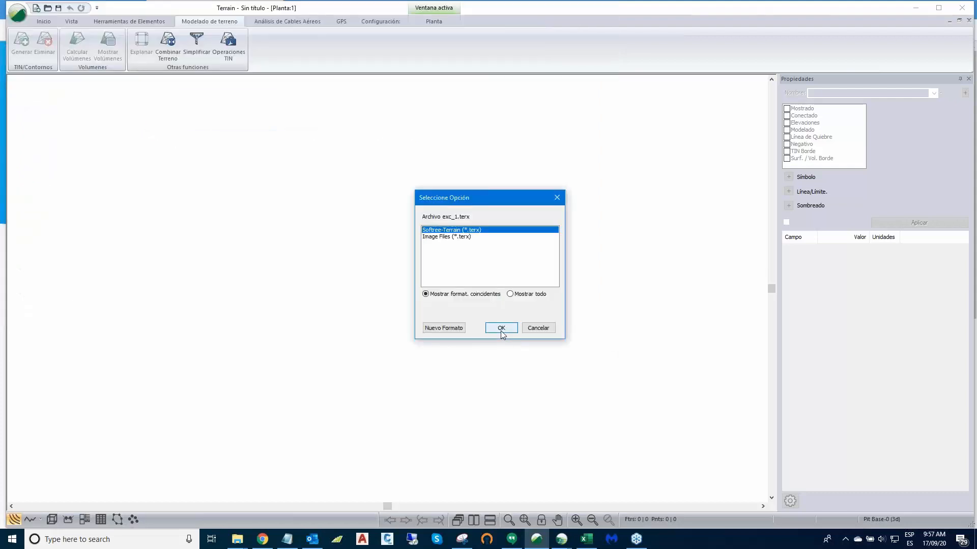
left_click(501, 329)
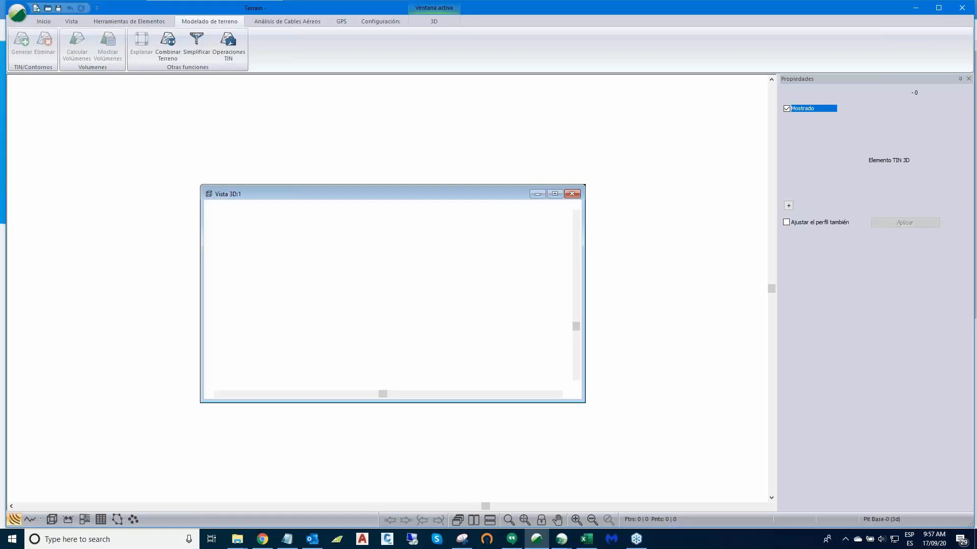
Step: Copy the selected Pit Base outline in the plan view and paste the duplicate in place
scroll(447, 292, "up", 3)
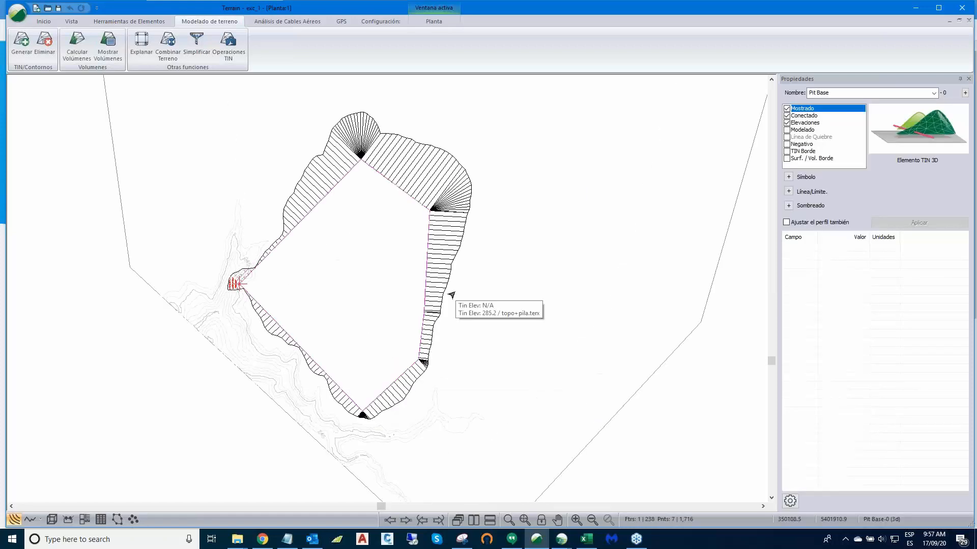
scroll(450, 295, "up", 2)
scroll(586, 232, "down", 2)
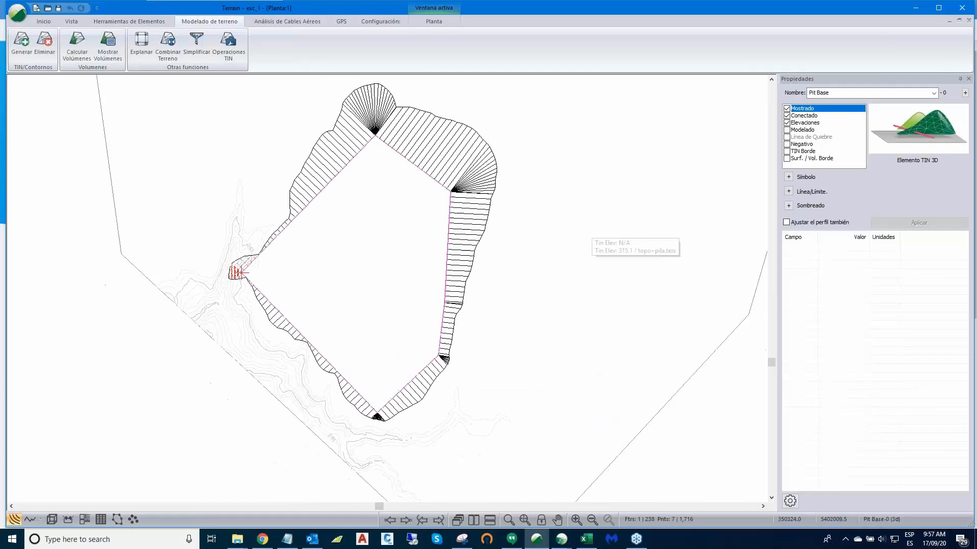
middle_click_drag(606, 240, 627, 254)
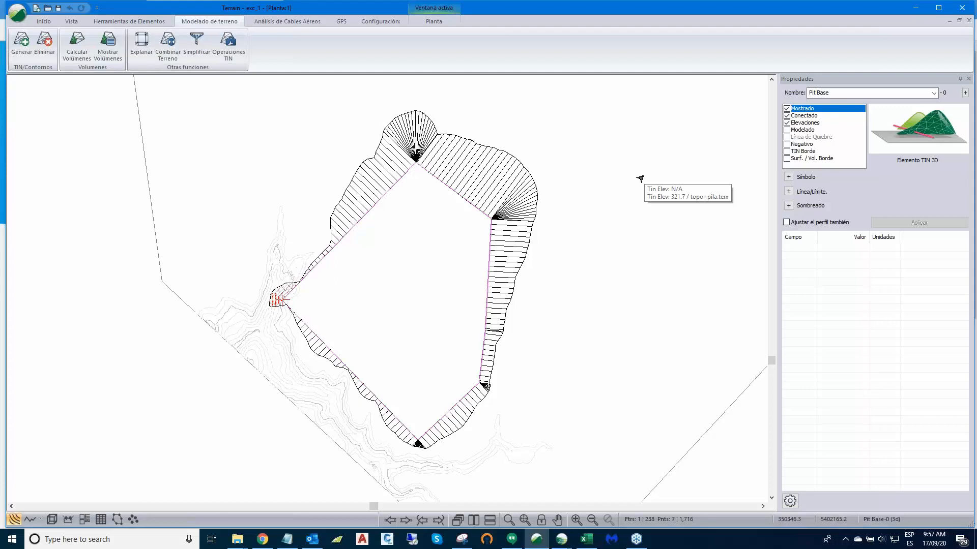
key("ctrl+c")
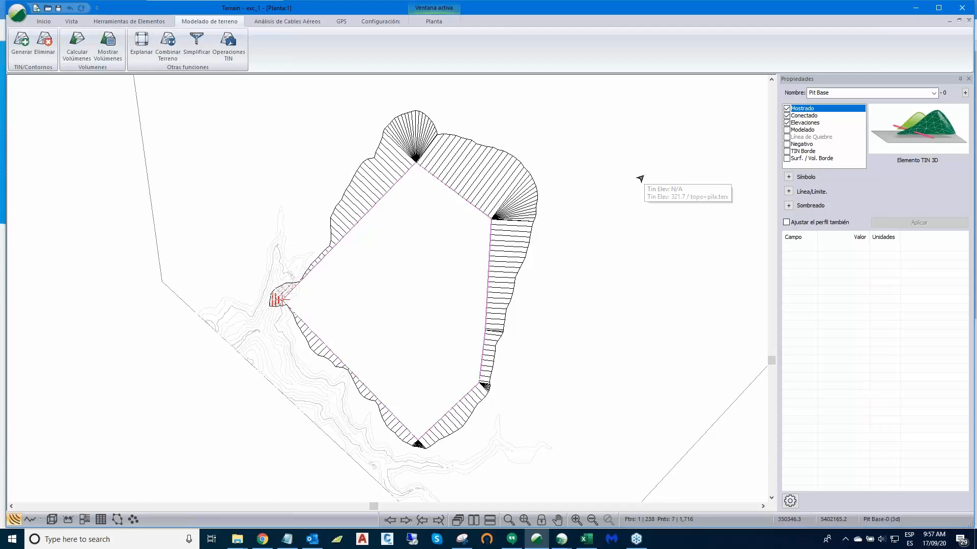
key("ctrl+v")
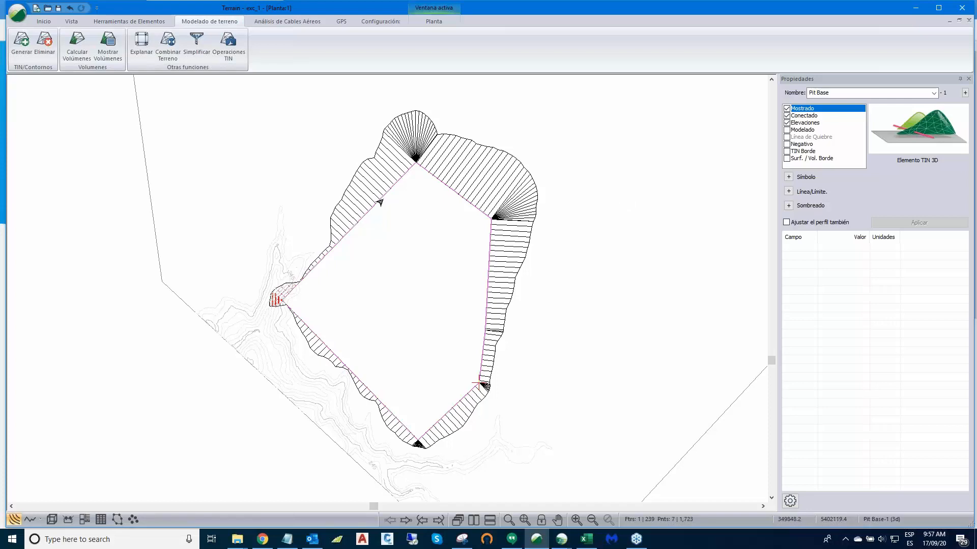
middle_click_drag(382, 197, 366, 188)
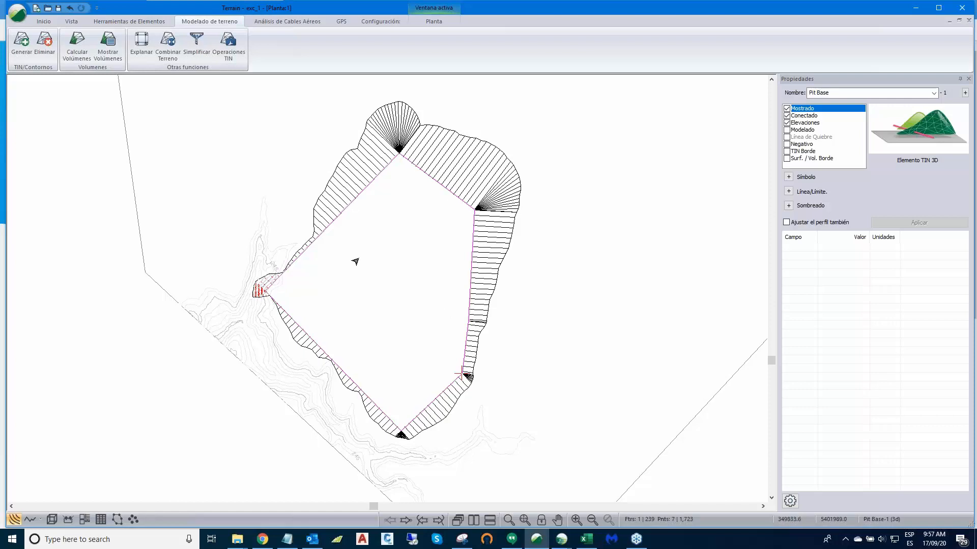
Step: Create a linear offset of the duplicated Pit Base outline at a distance of 20.0 with slope 0 on the Izquierda side
mouse_move(355, 260)
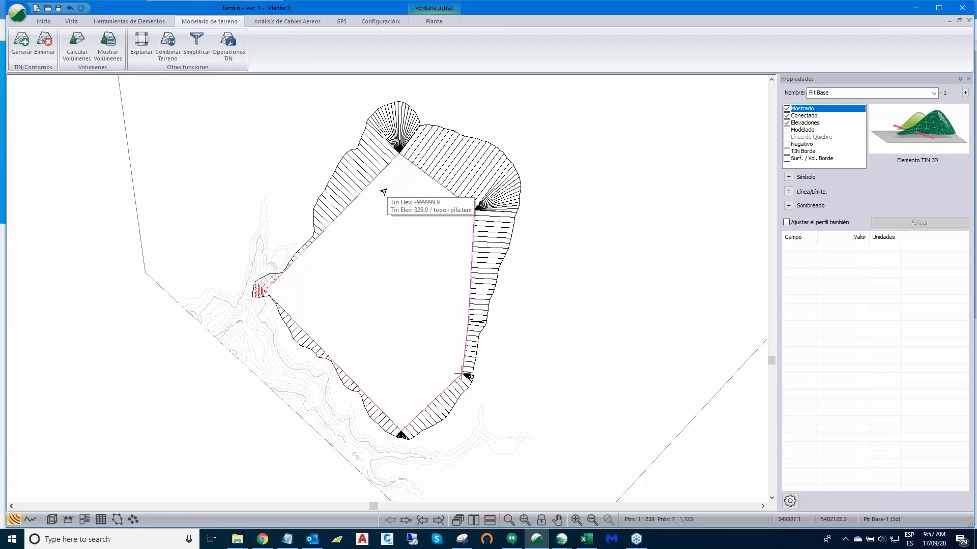
mouse_move(386, 187)
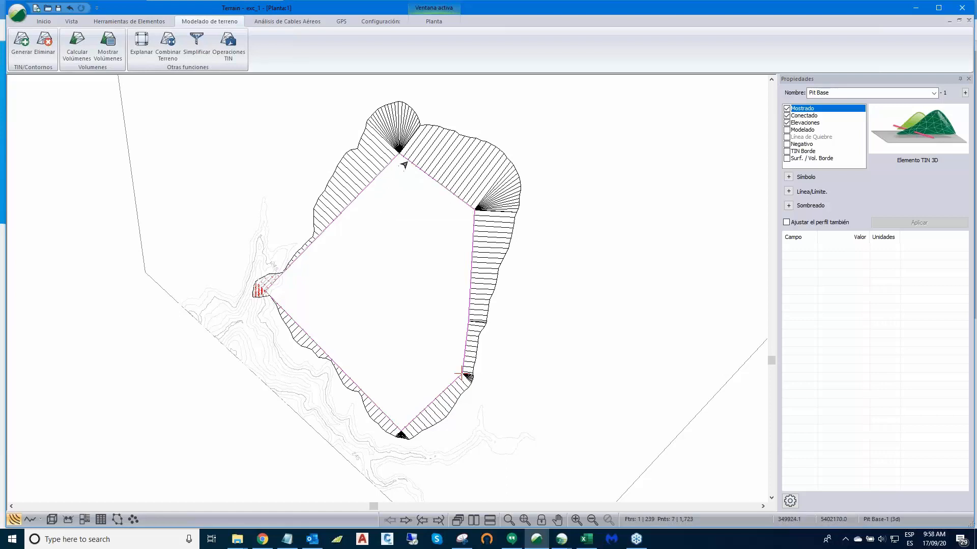
mouse_move(409, 247)
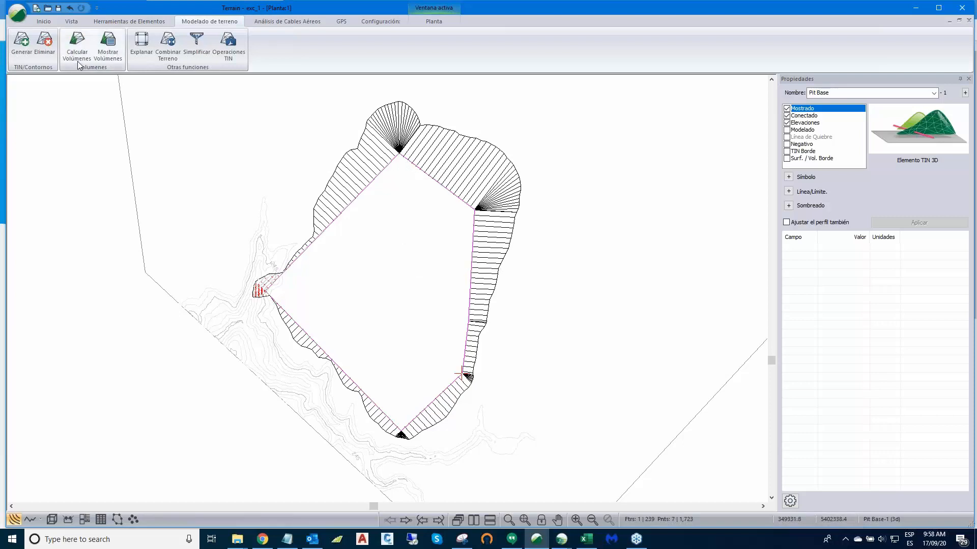
left_click(129, 22)
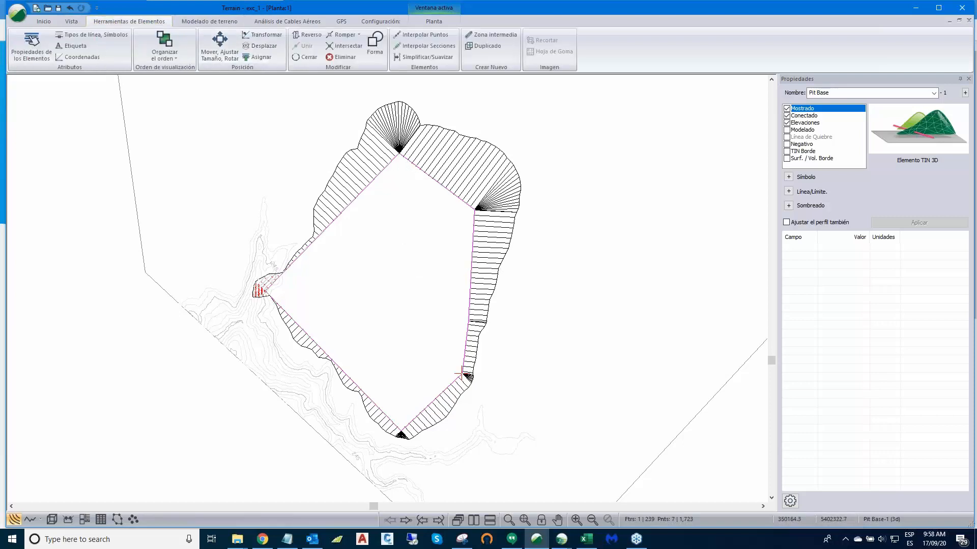
left_click(502, 35)
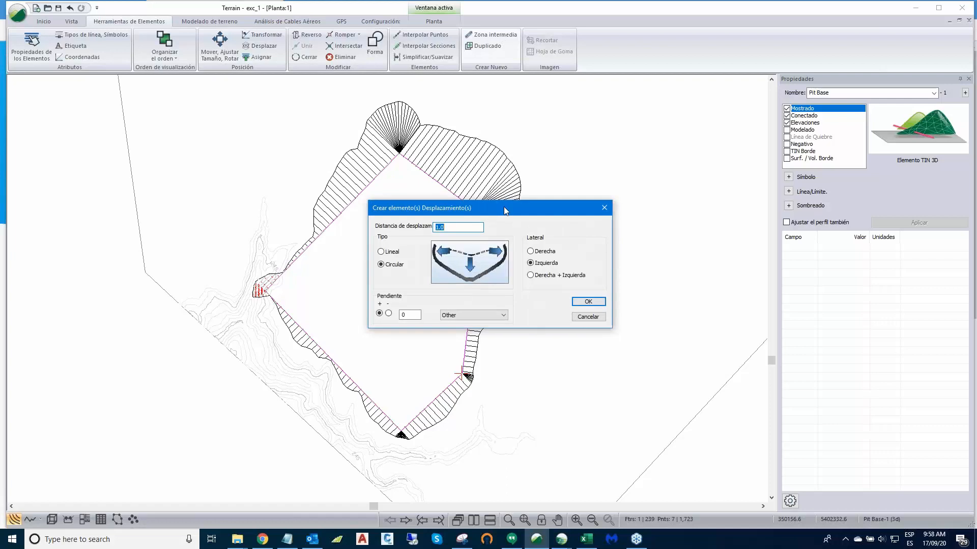
left_click_drag(504, 206, 519, 120)
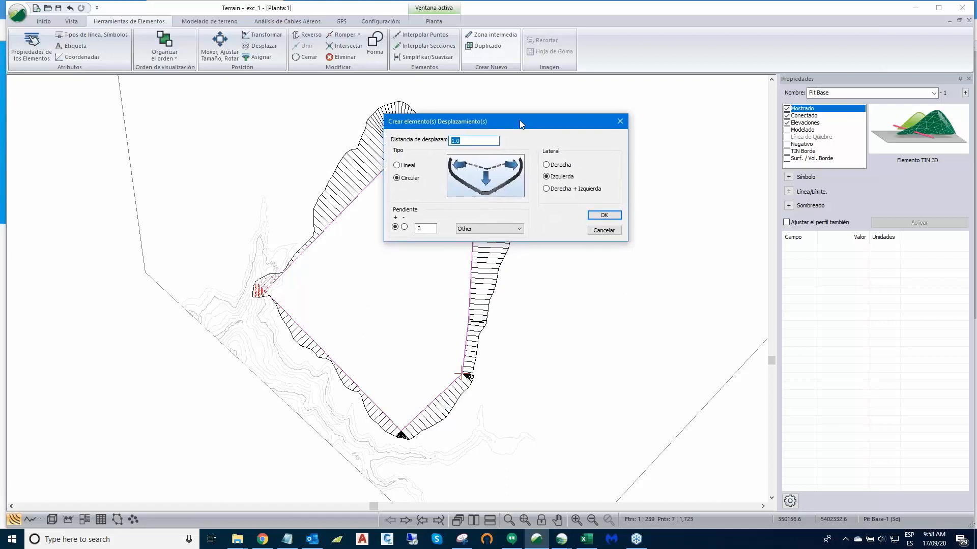
left_click(478, 141)
key("BackSpace")
key("BackSpace")
left_click(396, 166)
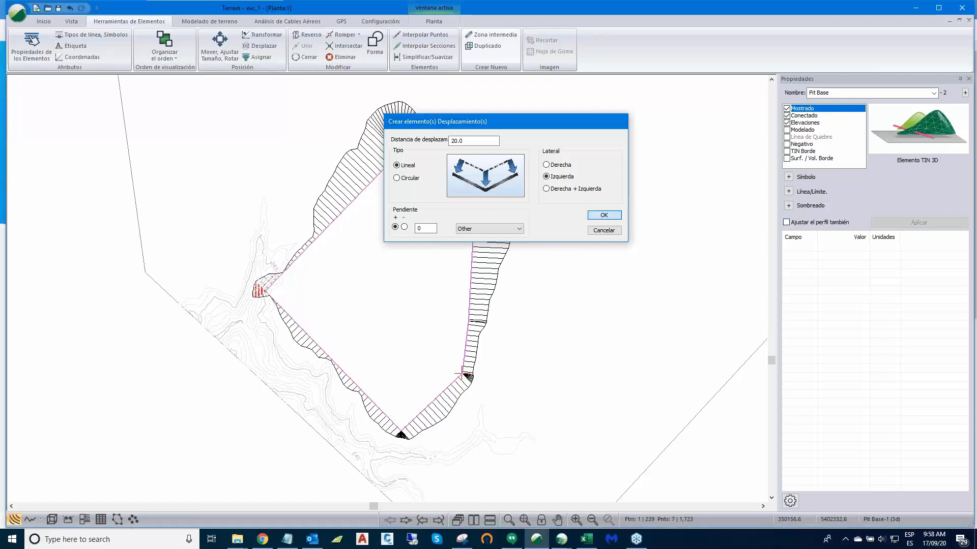
left_click(602, 215)
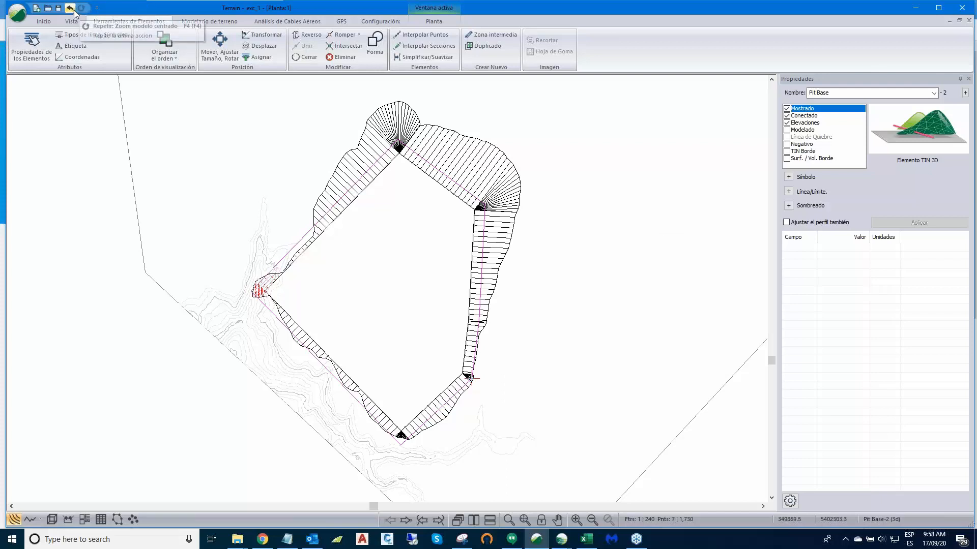
Step: Undo the Izquierda offset and recreate the 20.0 linear offset on the Derecha side
left_click(71, 9)
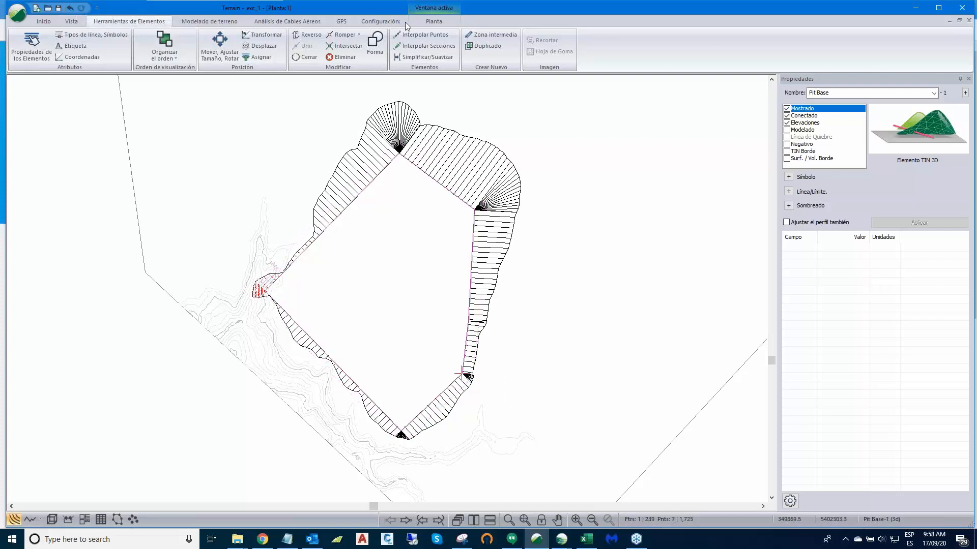
left_click(486, 36)
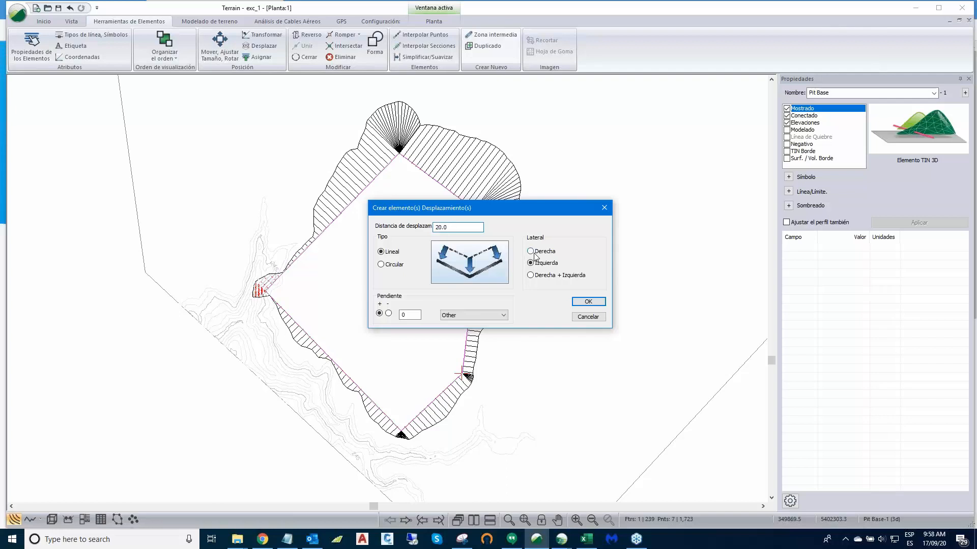
left_click(584, 305)
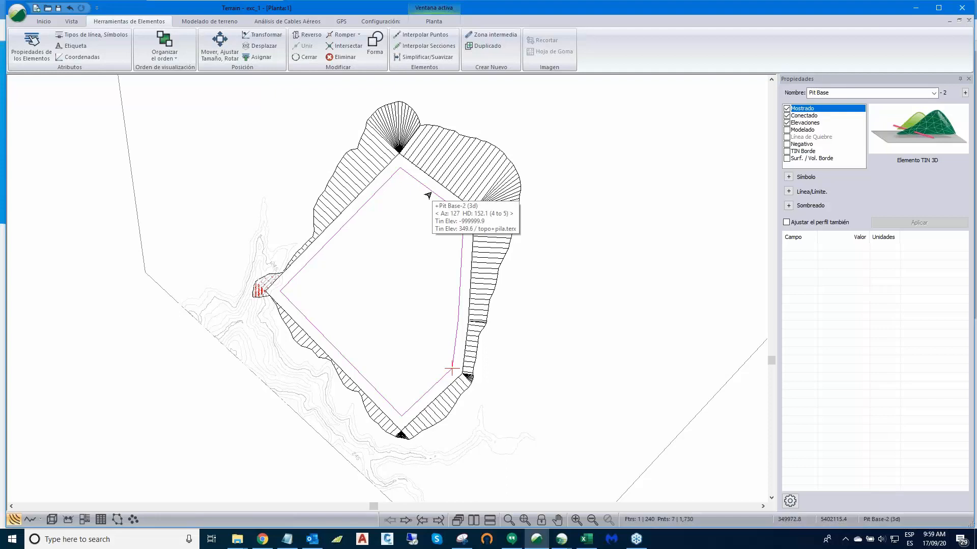
Step: Offset the new inner outline linearly by 15 on the Derecha side with a negative slope of 200
left_click(493, 35)
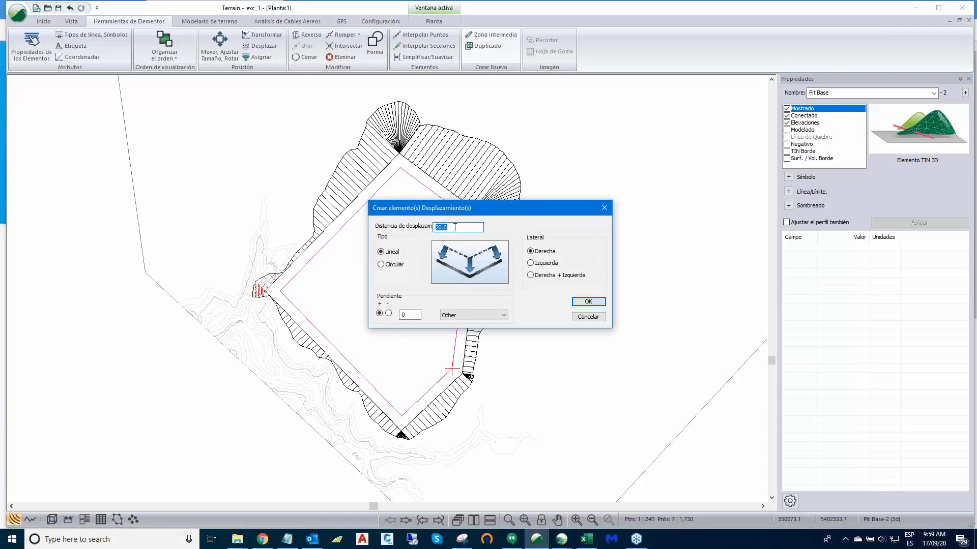
left_click(455, 227)
type("15")
left_click(389, 313)
left_click(405, 315)
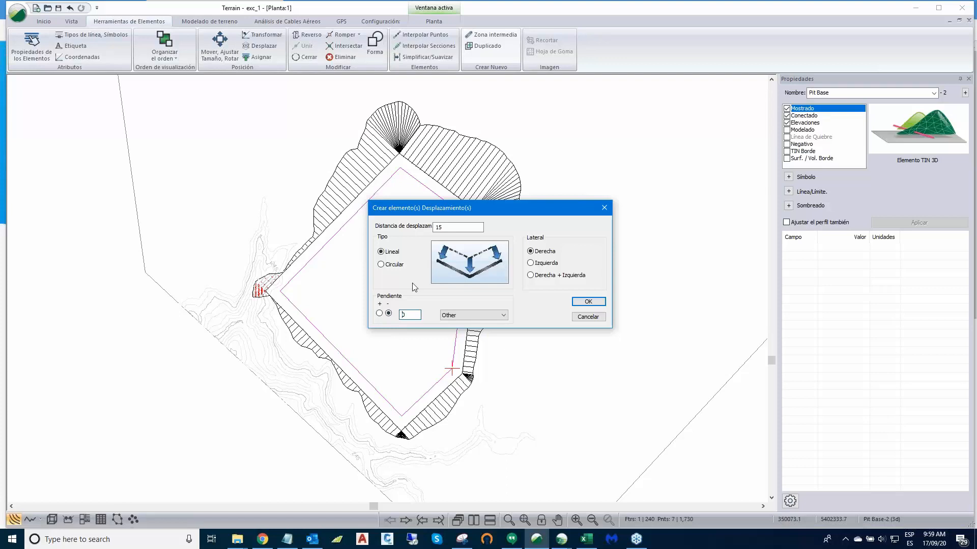
type("2")
type("00")
left_click(589, 302)
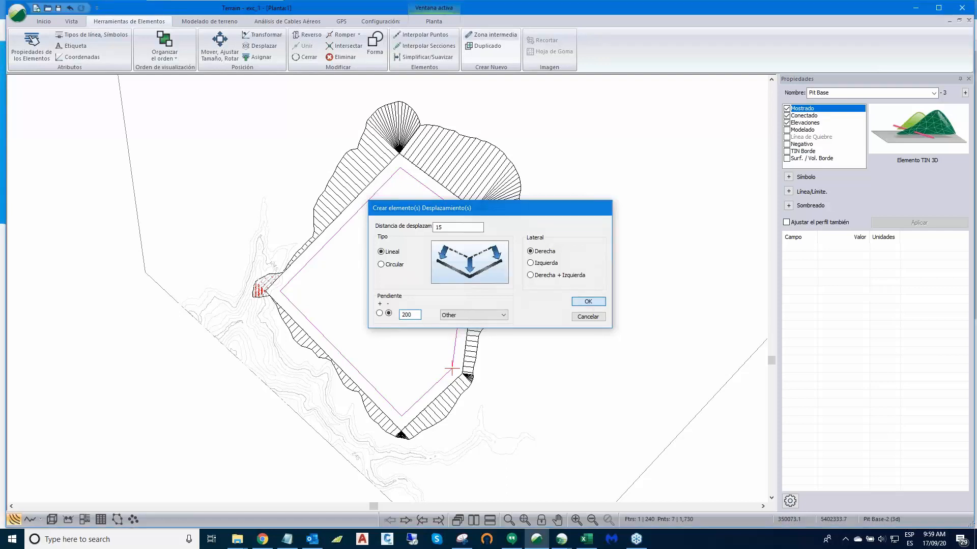
Step: Start grading (Explanar) the innermost Pit Base outline and choose the exc_1 terrain file as the target surface
mouse_move(418, 196)
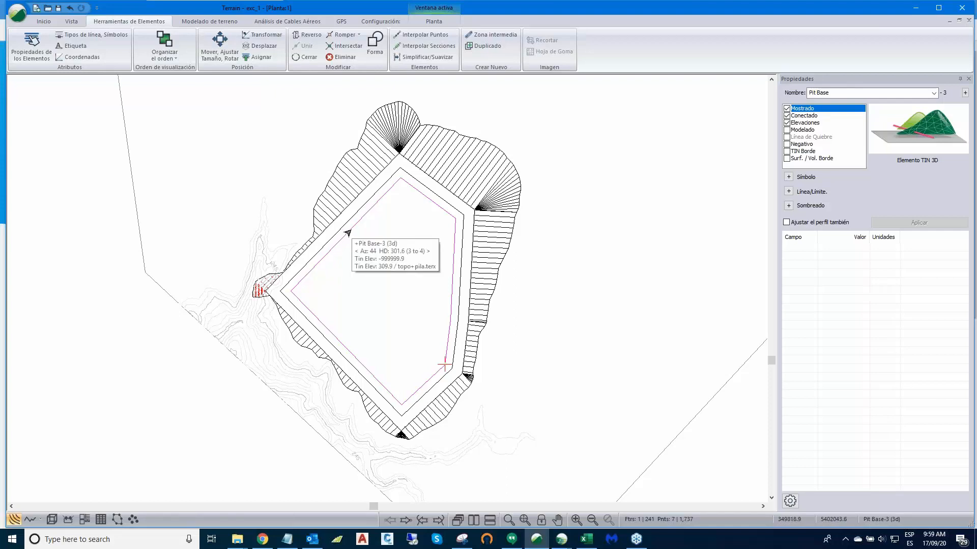
mouse_move(350, 230)
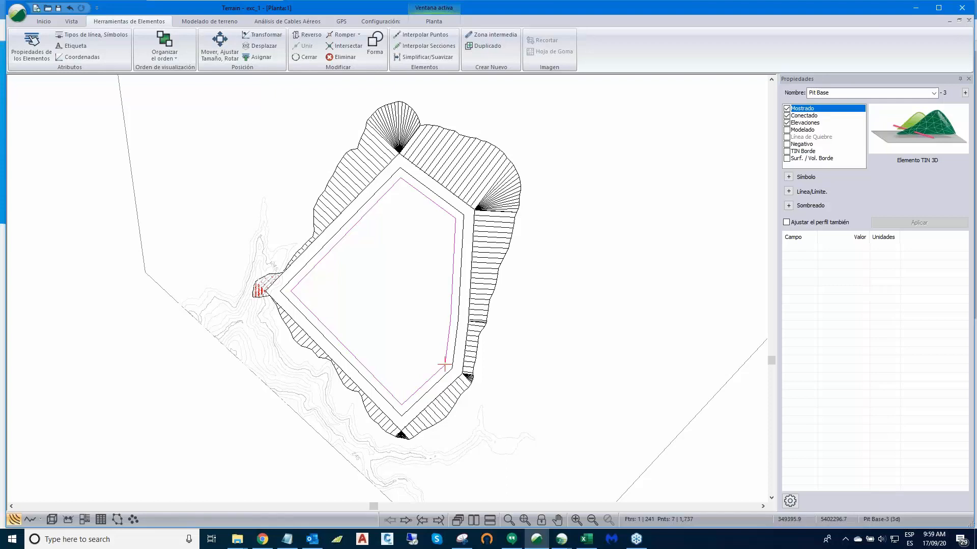
left_click(209, 21)
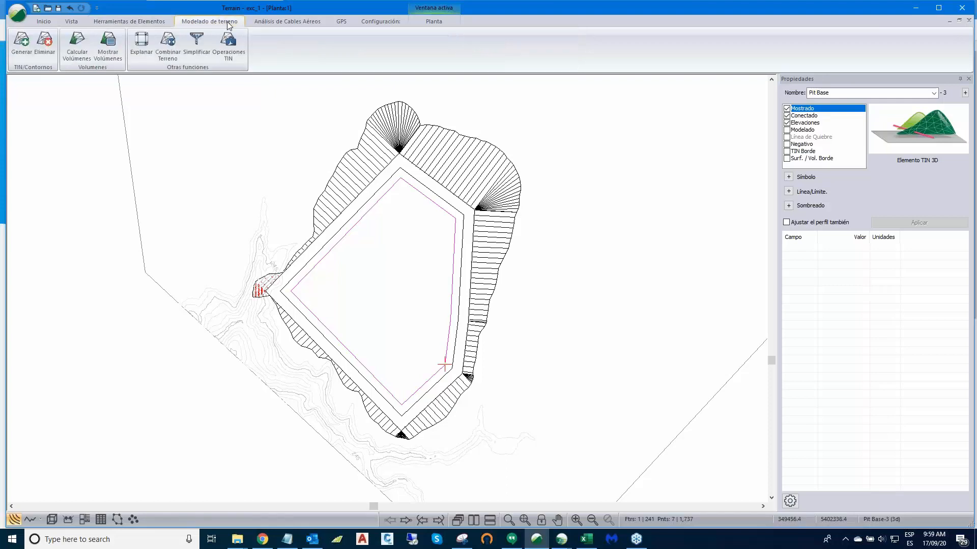
left_click(142, 43)
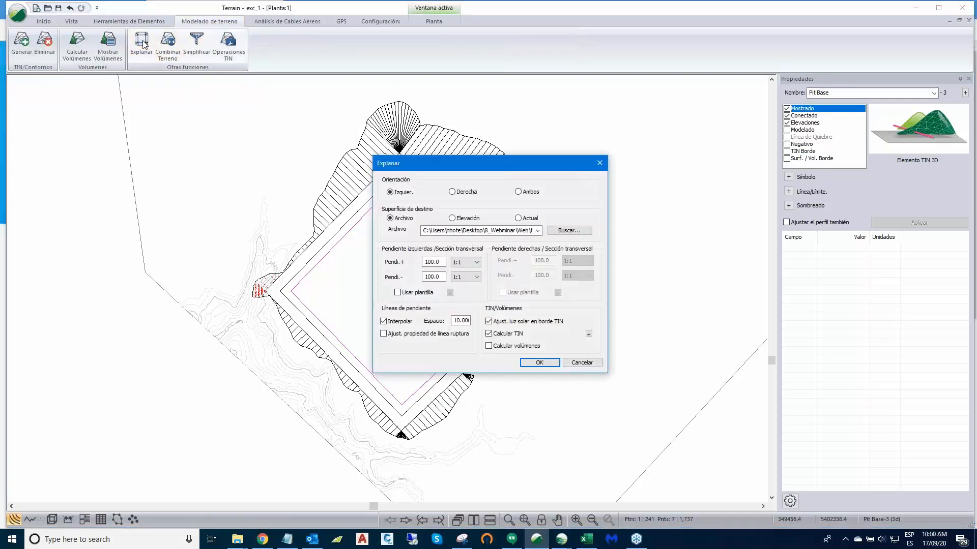
left_click(537, 230)
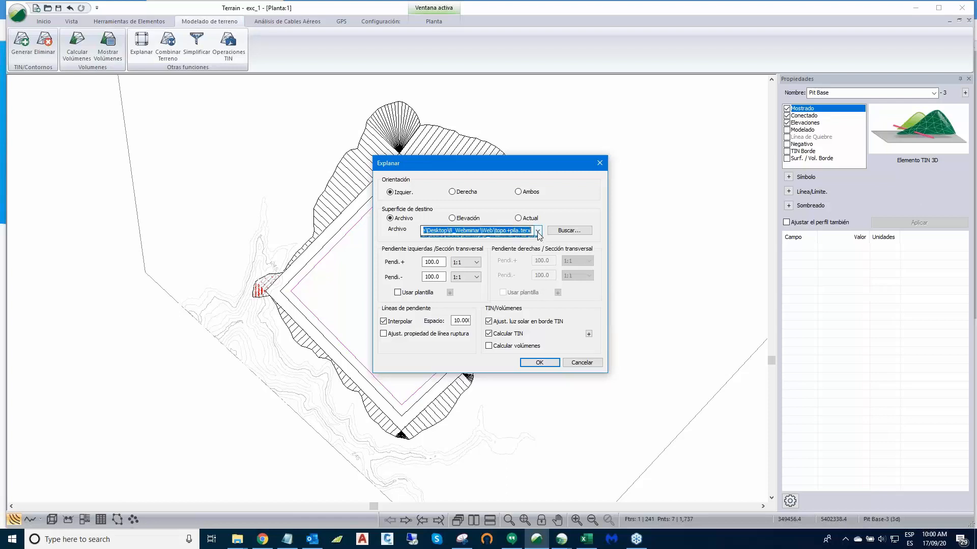
left_click(534, 240)
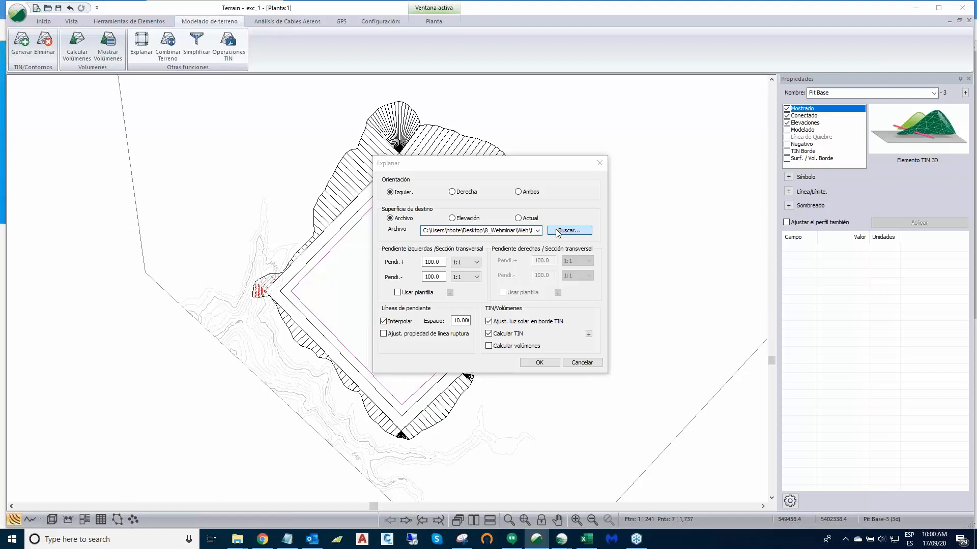
left_click(558, 232)
left_click(529, 242)
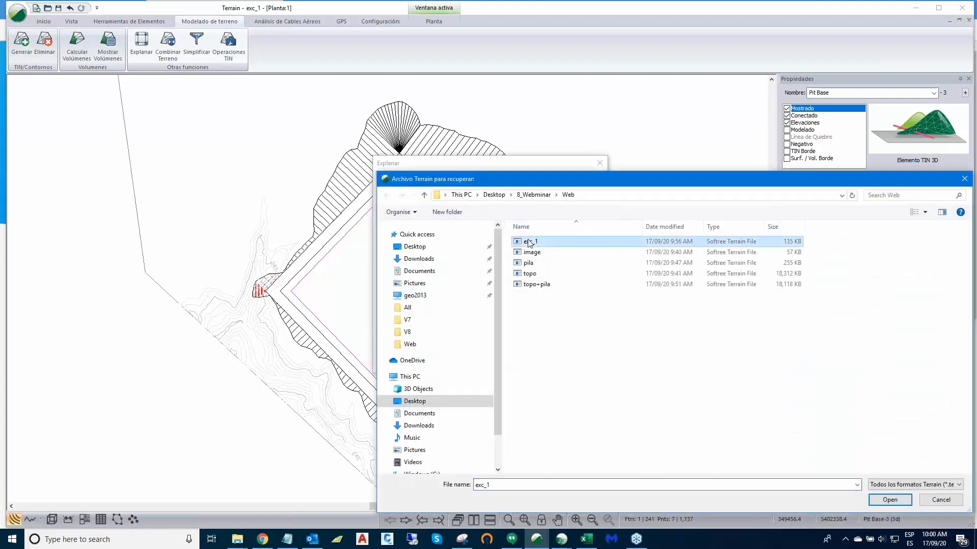
left_click(879, 502)
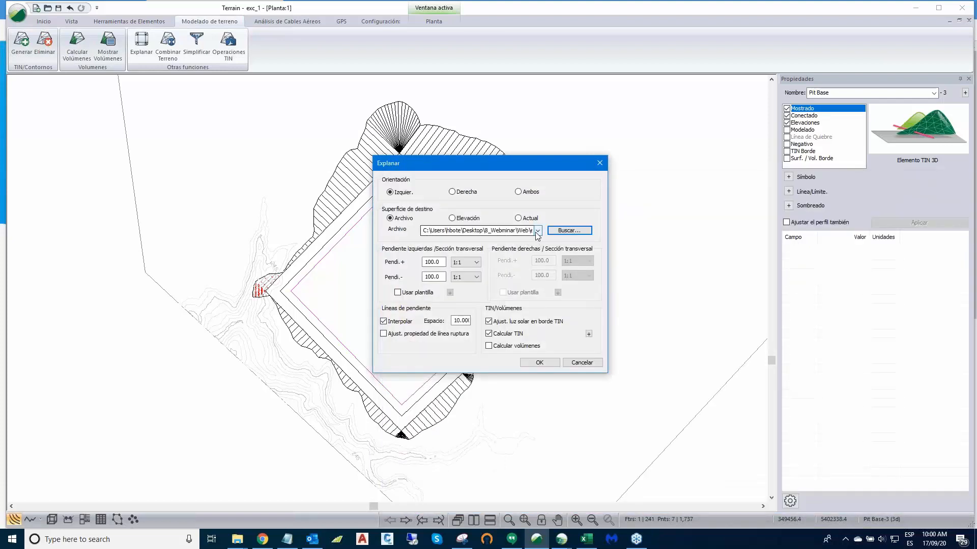
Step: Set both the positive and negative left grading slopes to 1/2:1 and grade the innermost outline
left_click(477, 263)
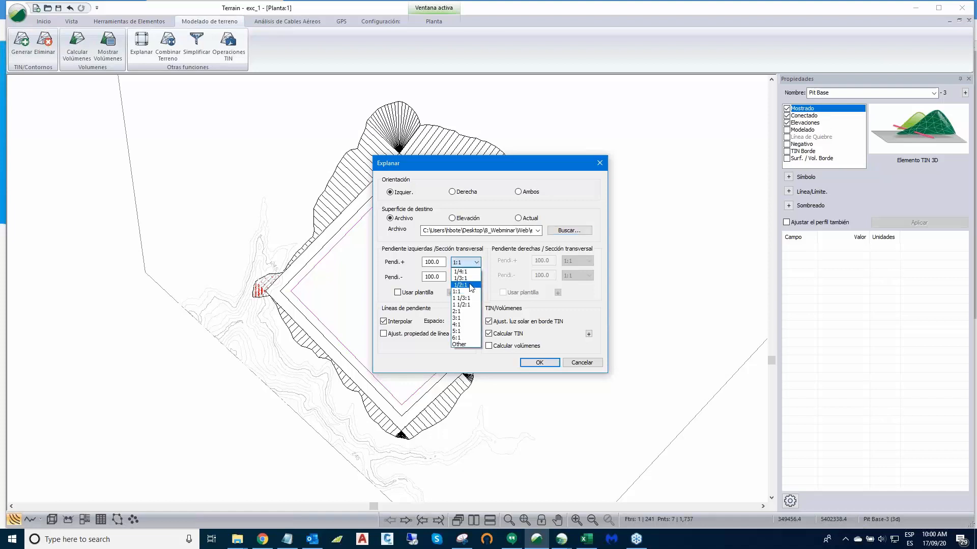
left_click(470, 287)
left_click(477, 276)
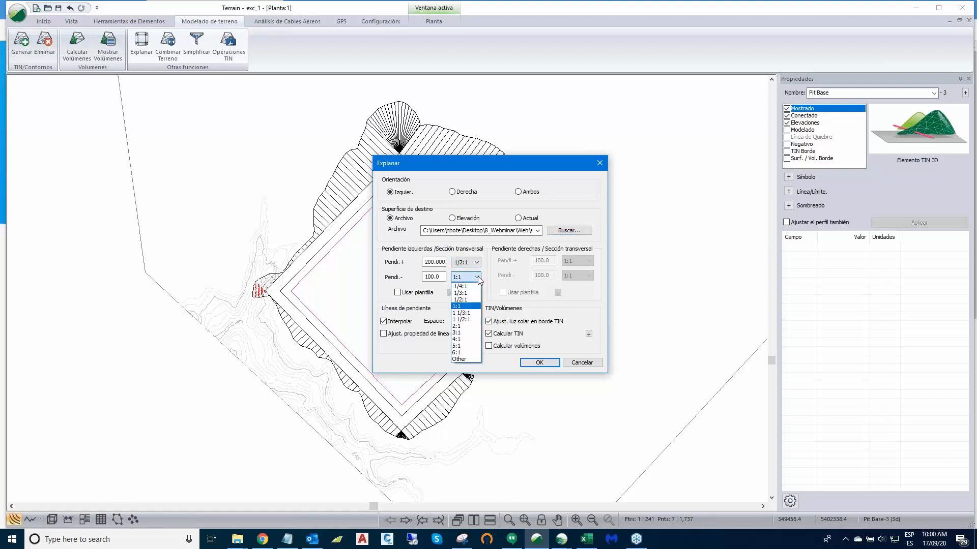
left_click(466, 301)
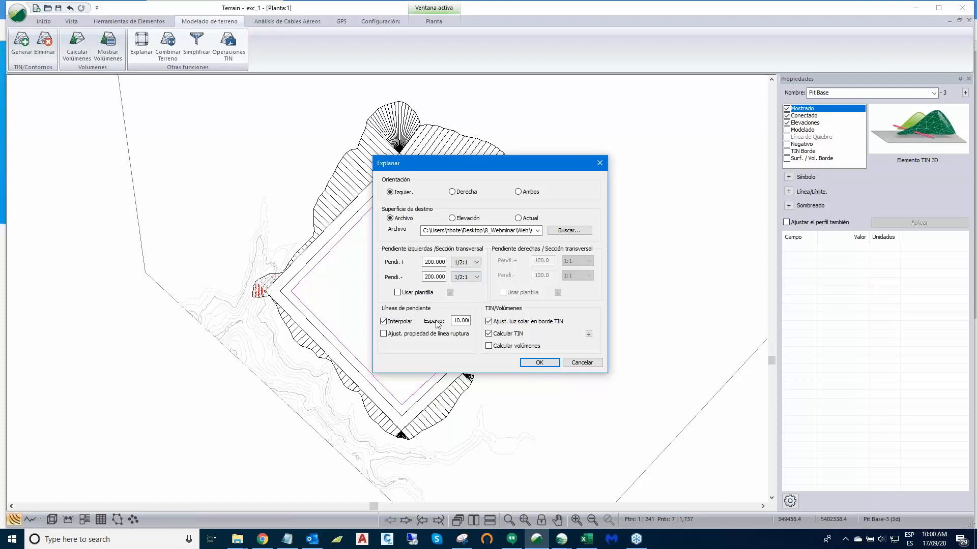
left_click(383, 321)
left_click(538, 362)
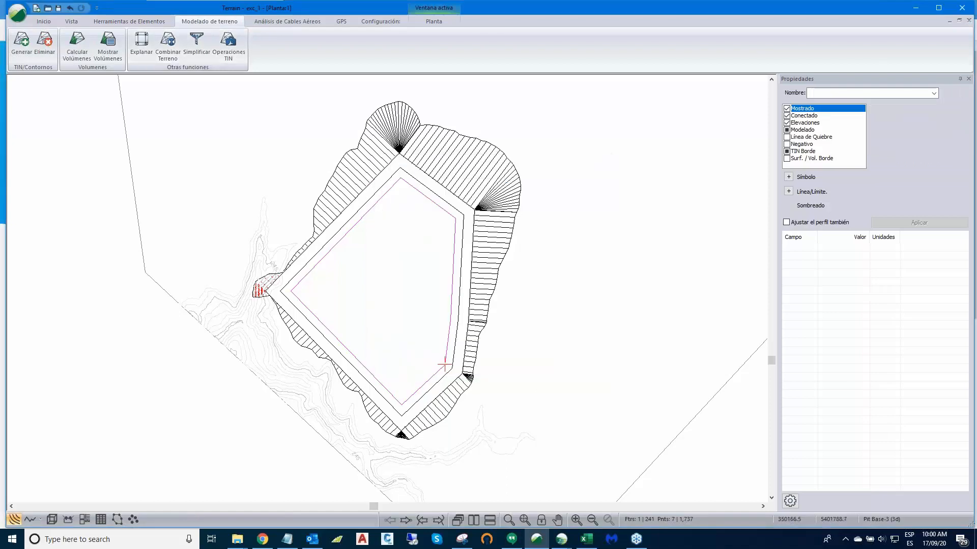
Step: Regenerate the terrain TIN and contours with Calcular Triángulos enabled
left_click(21, 43)
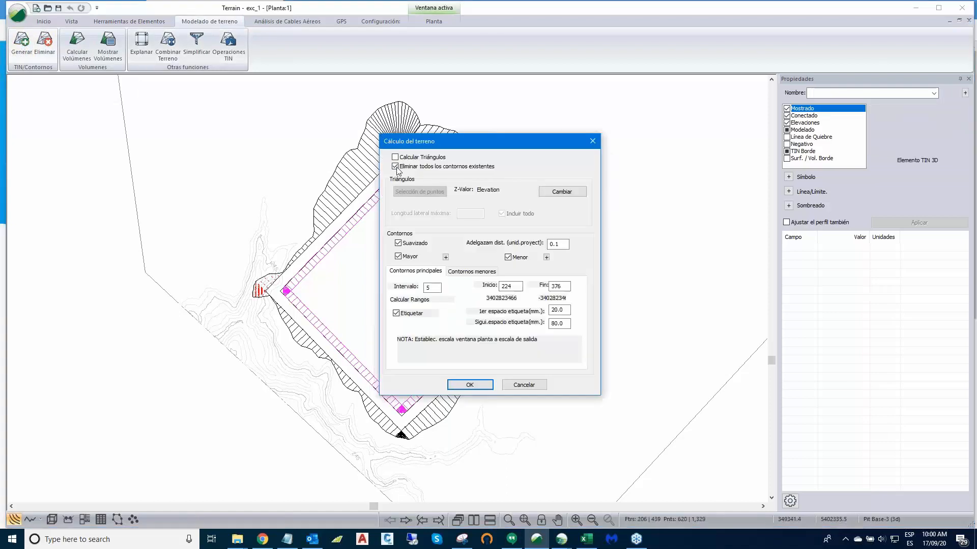
left_click(396, 158)
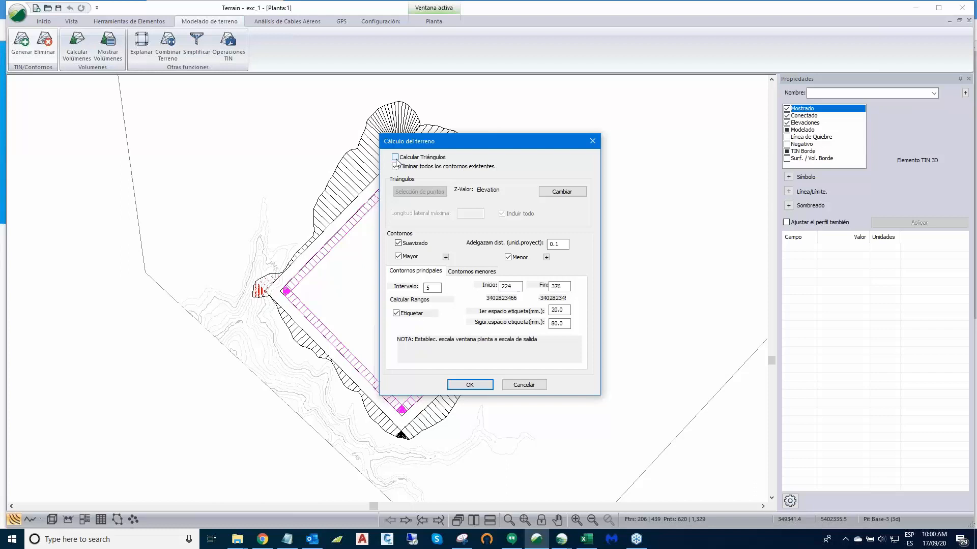
left_click(487, 386)
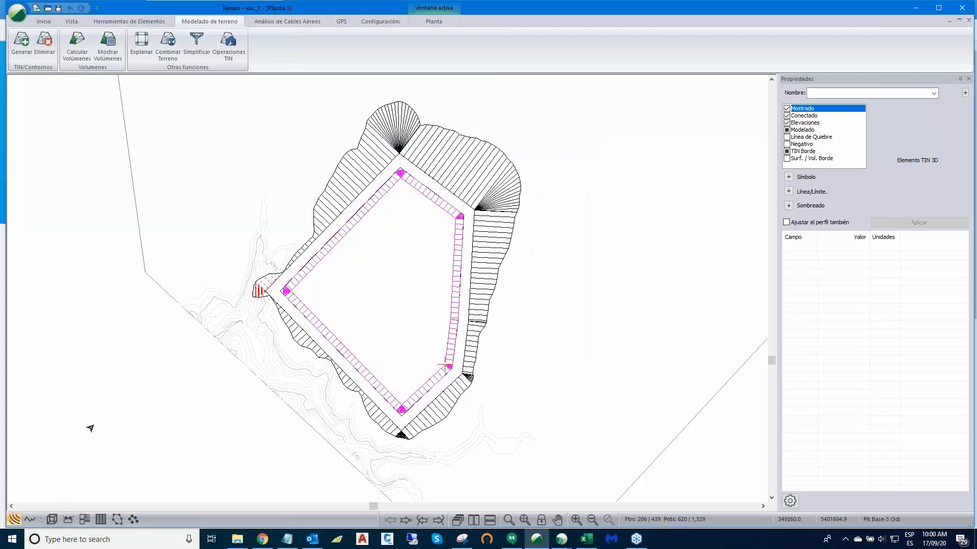
Step: Examine the bench and the graded second excavation level of the pit in the 3D view
left_click(53, 521)
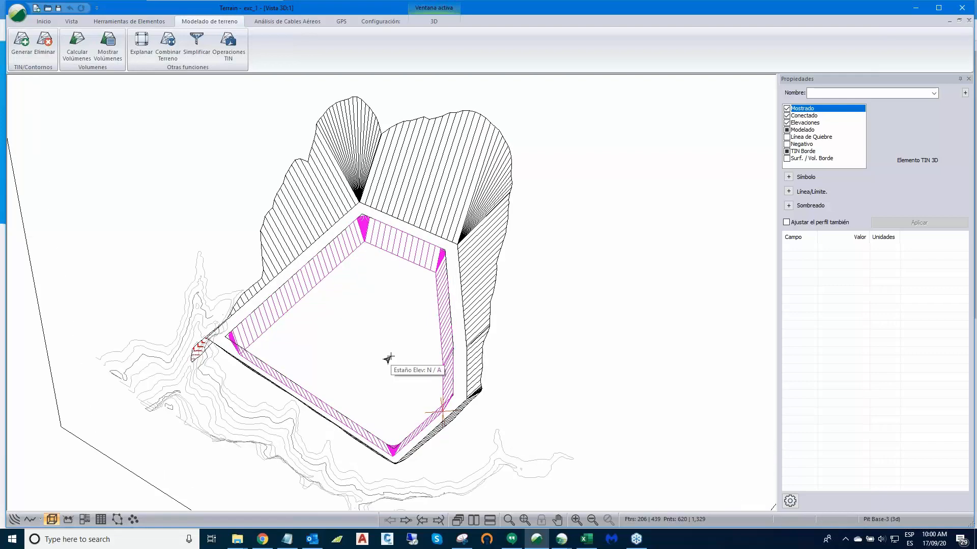
left_click_drag(388, 359, 406, 331)
middle_click_drag(405, 332, 412, 336)
scroll(412, 336, "up", 3)
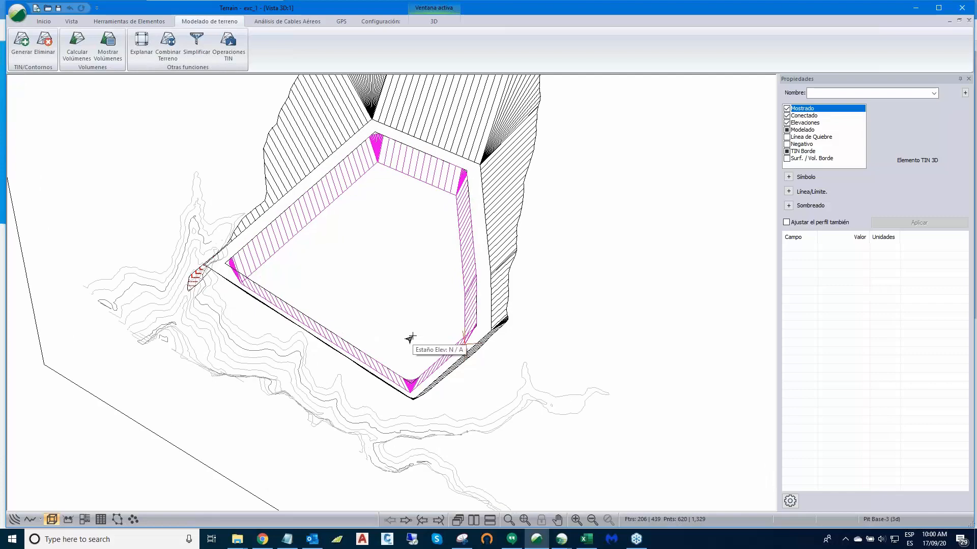
scroll(410, 338, "up", 1)
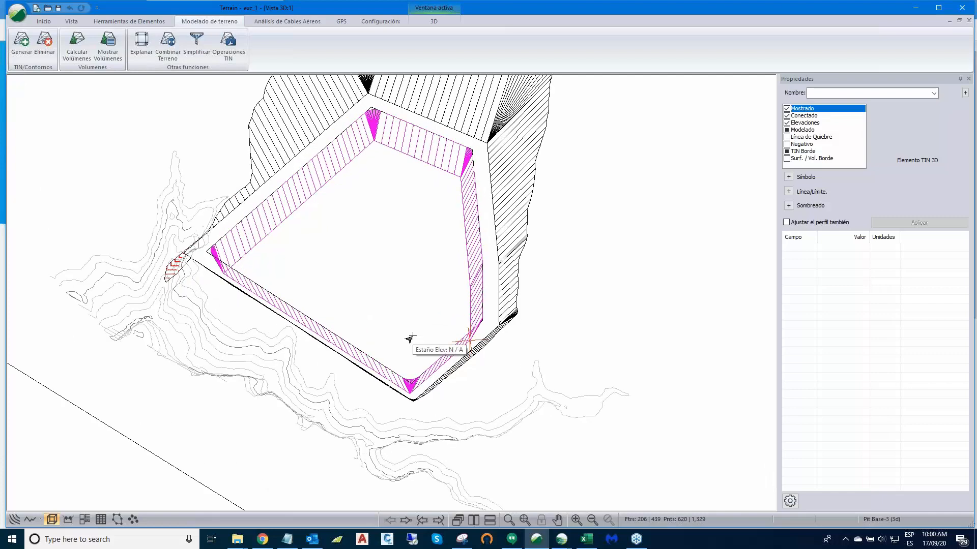
middle_click_drag(410, 338, 426, 354)
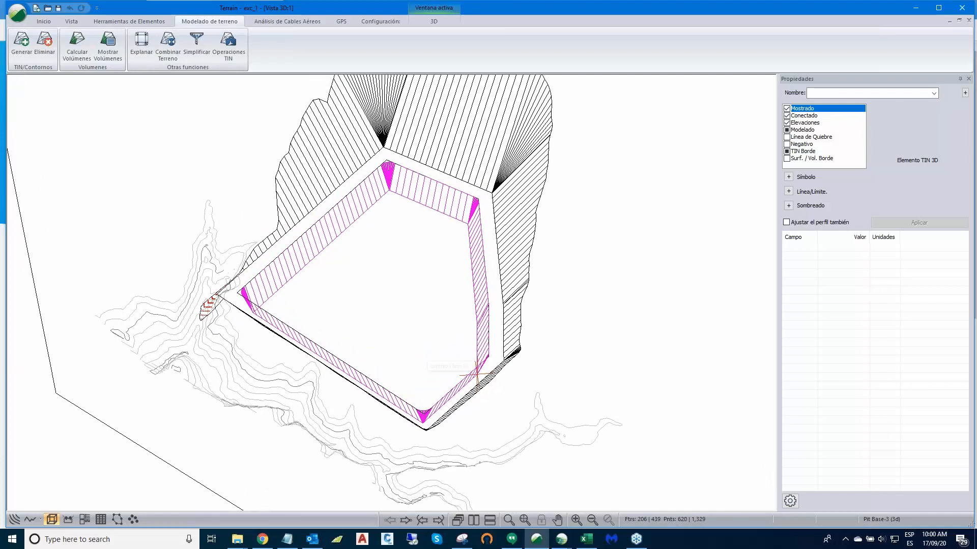
scroll(426, 355, "down", 1)
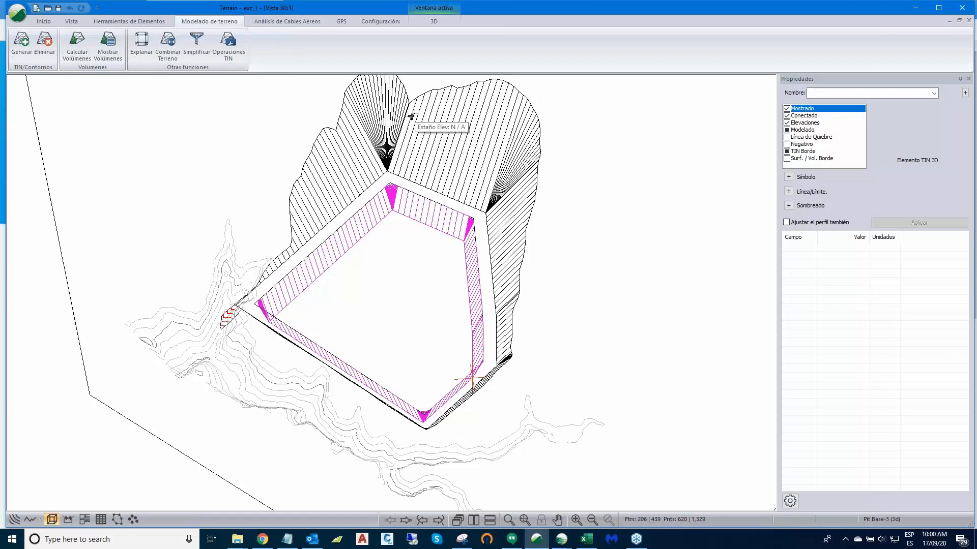
scroll(382, 267, "up", 1)
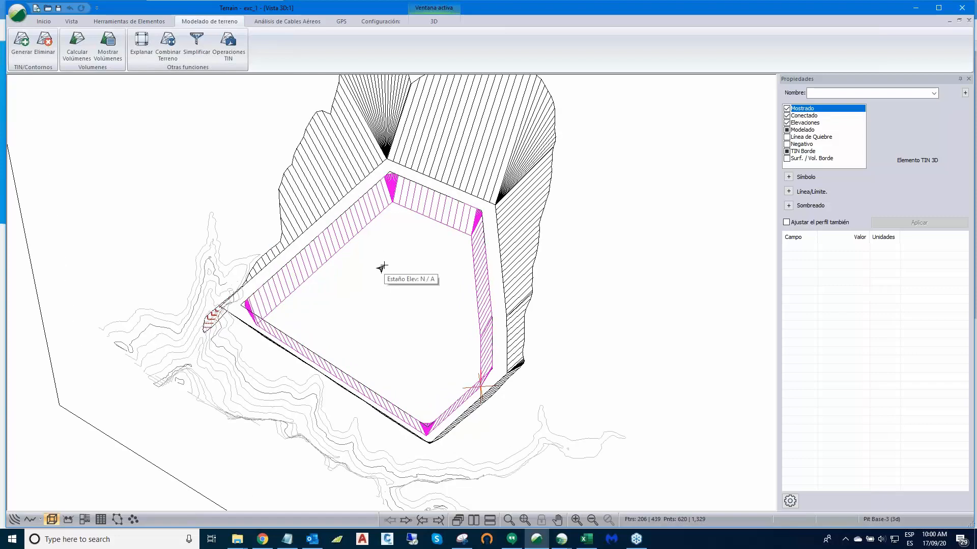
middle_click_drag(382, 267, 374, 342)
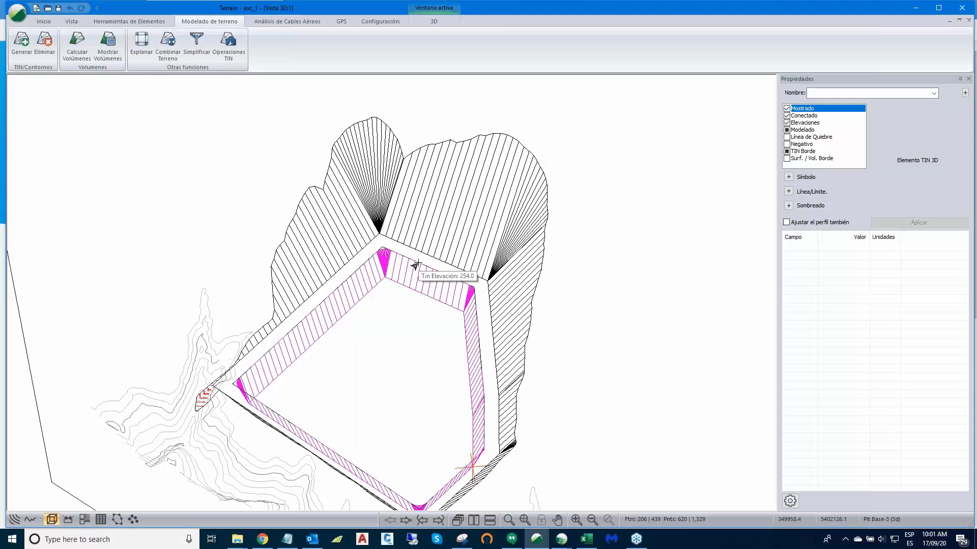
scroll(444, 276, "up", 2)
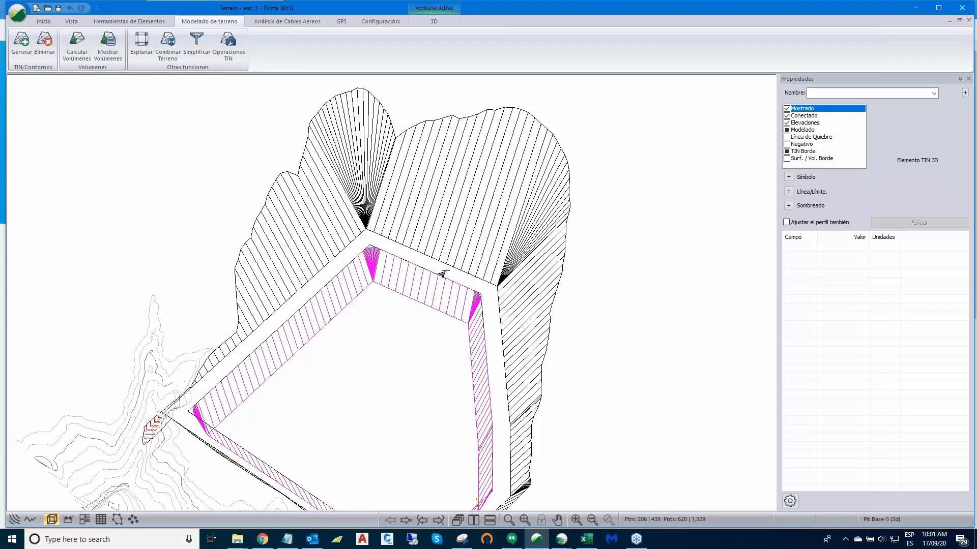
scroll(440, 277, "down", 3)
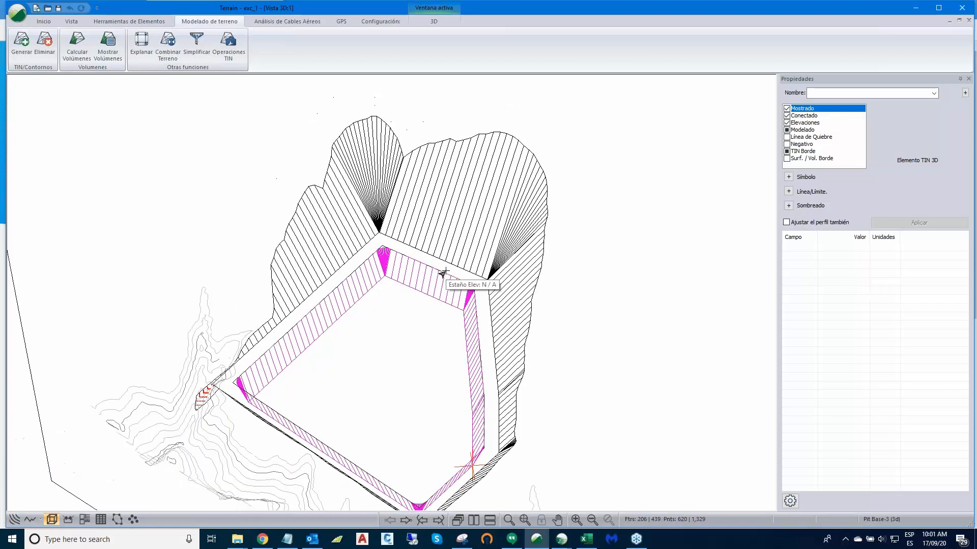
Step: Save the terrain model under the new name exc_2 in the Web folder
left_click(17, 13)
left_click(39, 104)
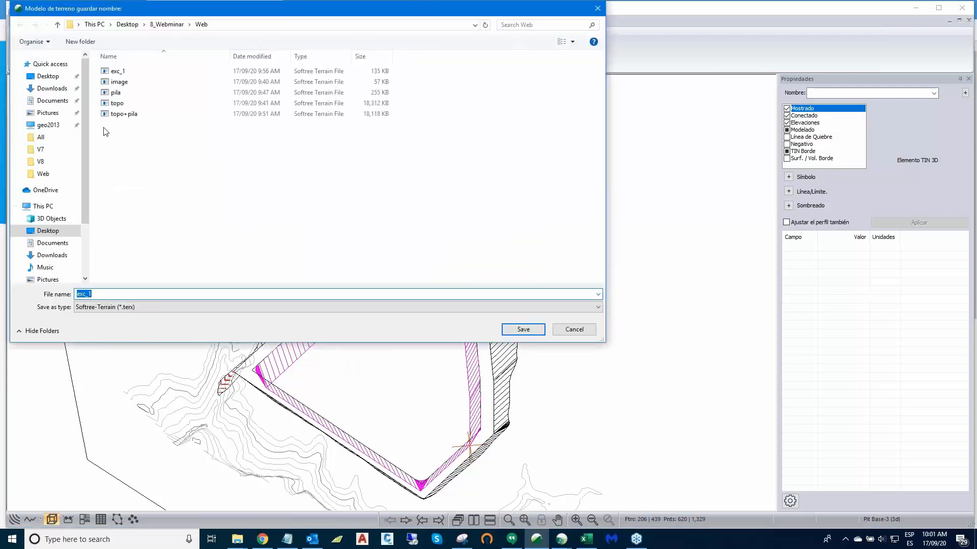
key("Left")
key("Left")
key("Left")
key("BackSpace")
type("2")
left_click(511, 332)
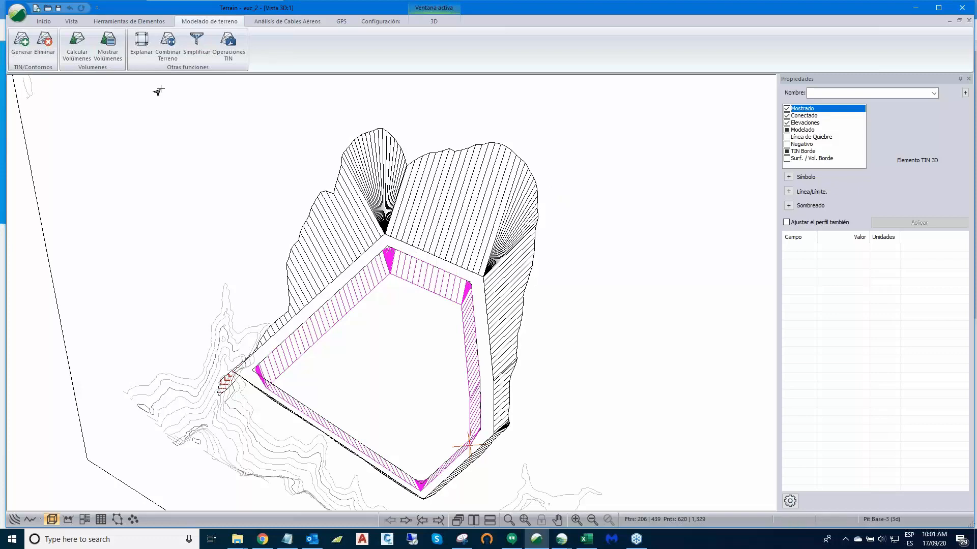
Step: Check the settings for volumes between two surfaces without calculating them, and inspect the two-level pit in 3D
left_click(76, 34)
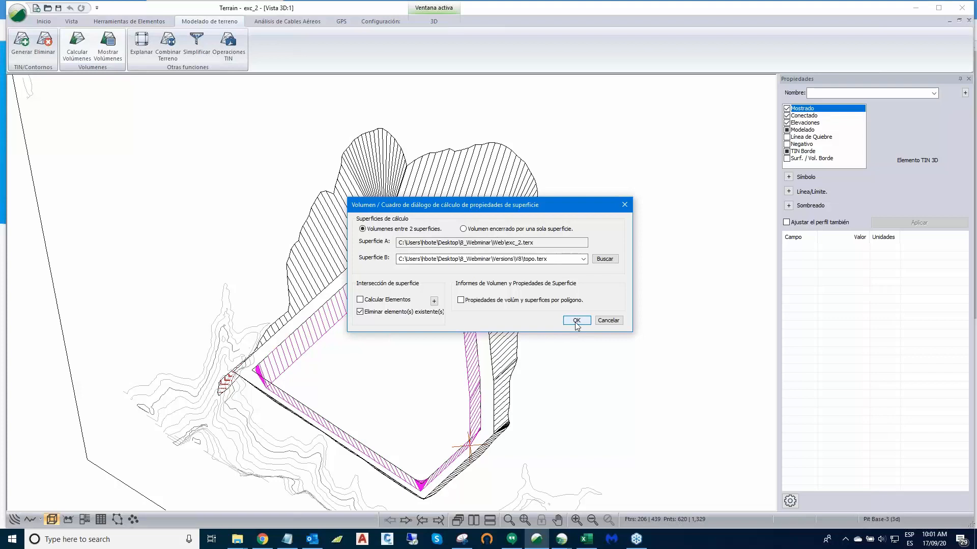
left_click(608, 320)
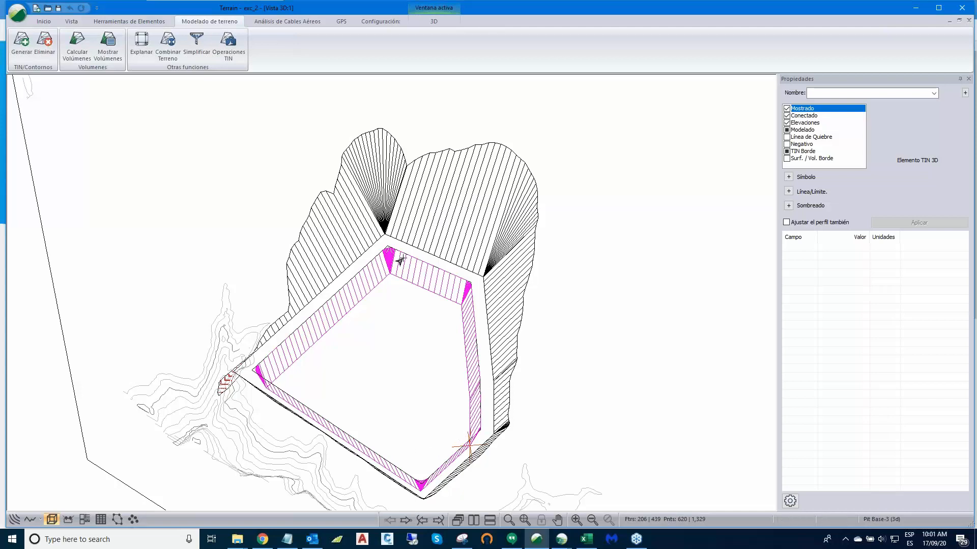
mouse_move(400, 261)
scroll(400, 261, "down", 2)
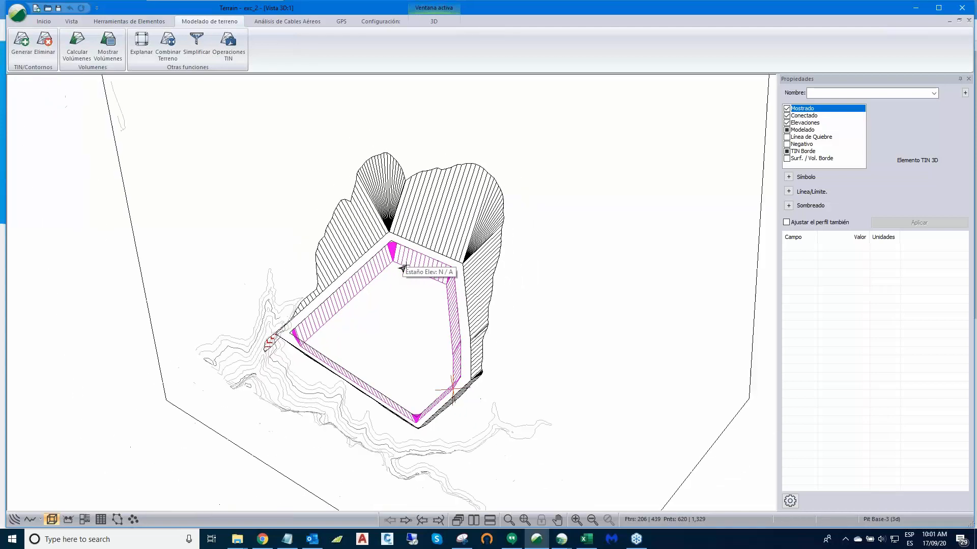
middle_click_drag(414, 277, 462, 243)
scroll(462, 284, "up", 1)
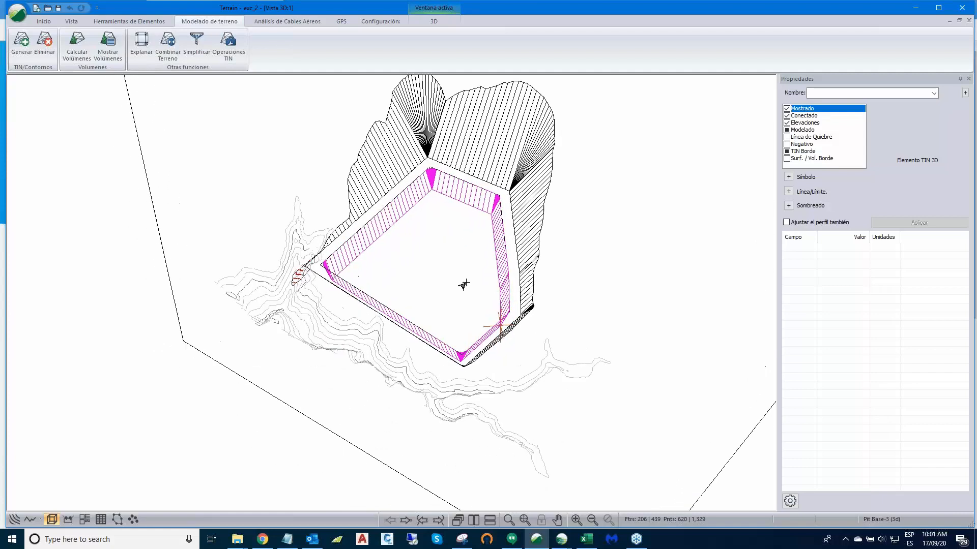
middle_click_drag(462, 284, 456, 331)
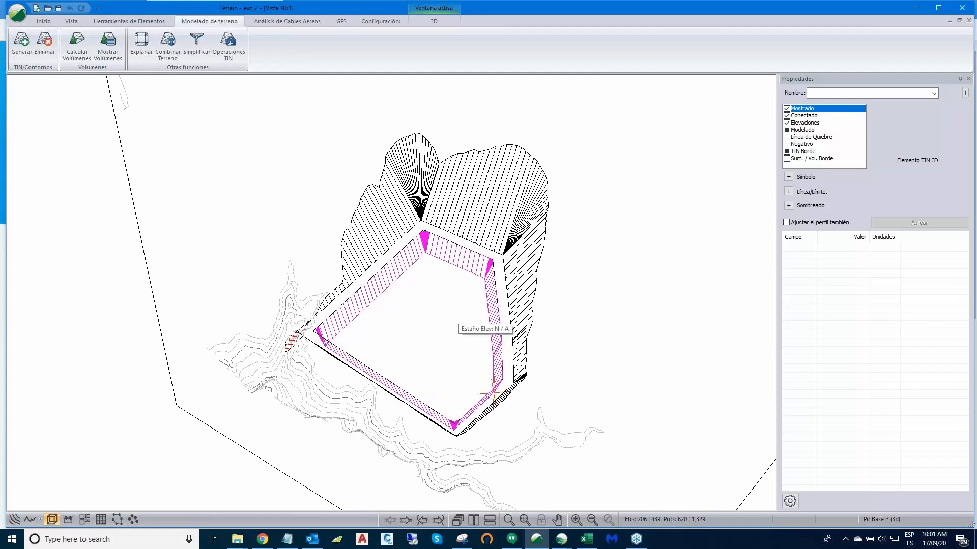
scroll(456, 331, "up", 1)
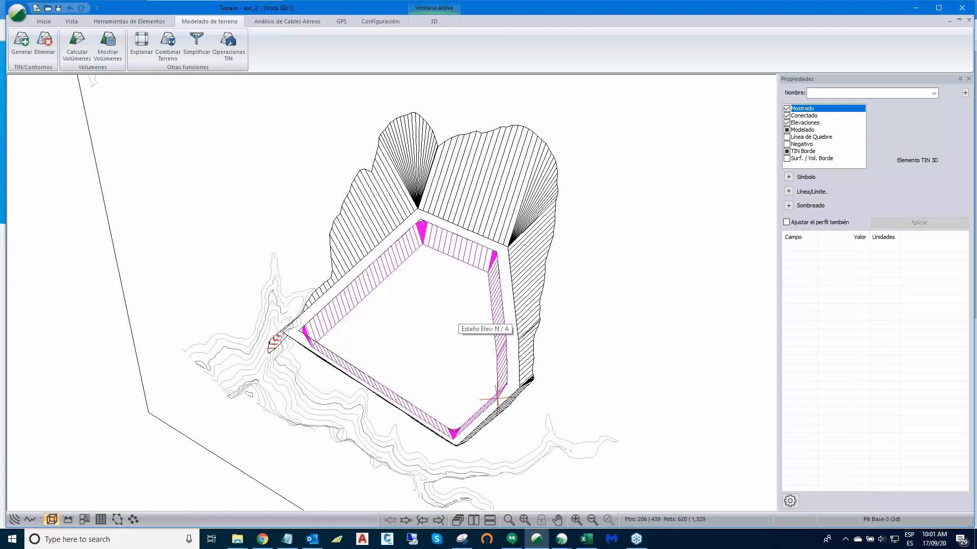
Step: Start a new terrain file and open topo+pila from the Web folder
left_click(19, 12)
left_click(34, 38)
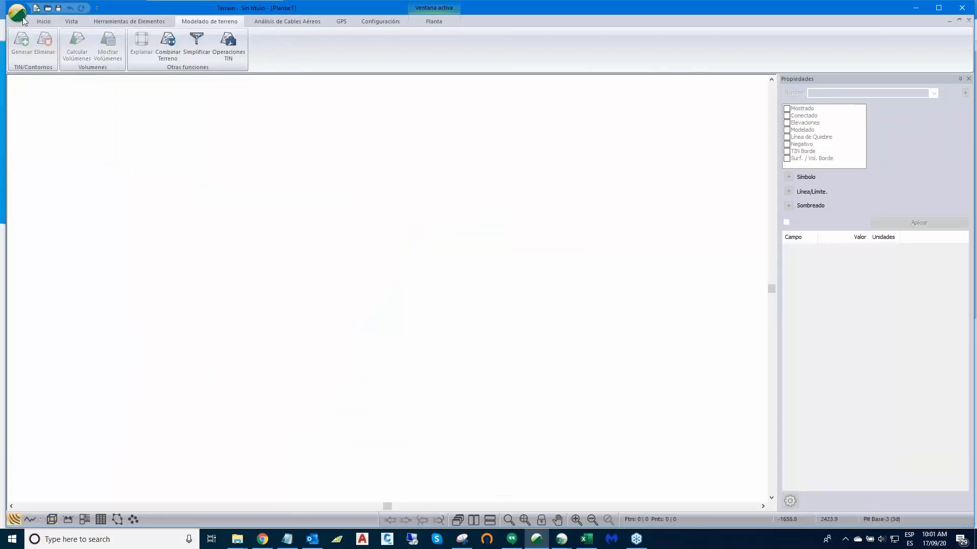
left_click(21, 15)
left_click(37, 57)
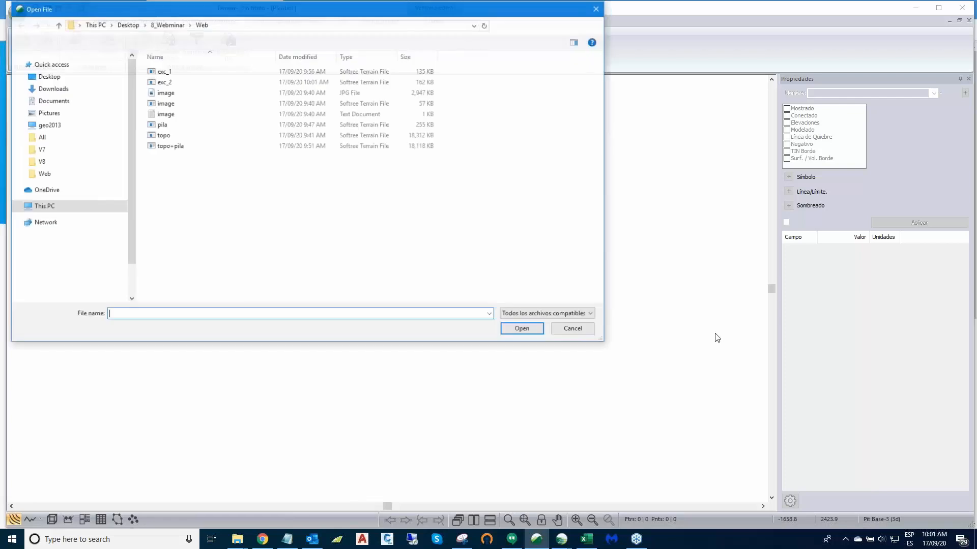
left_click(167, 146)
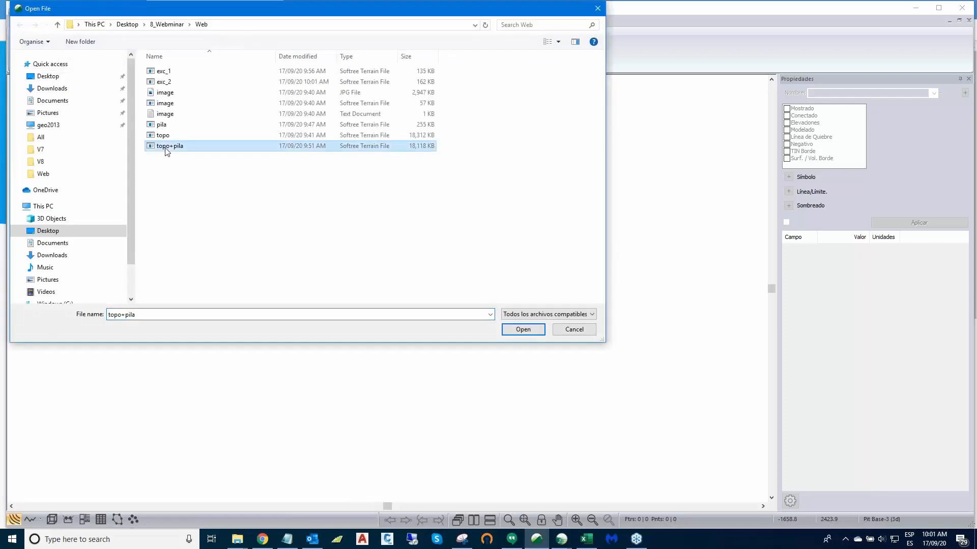
left_click(519, 331)
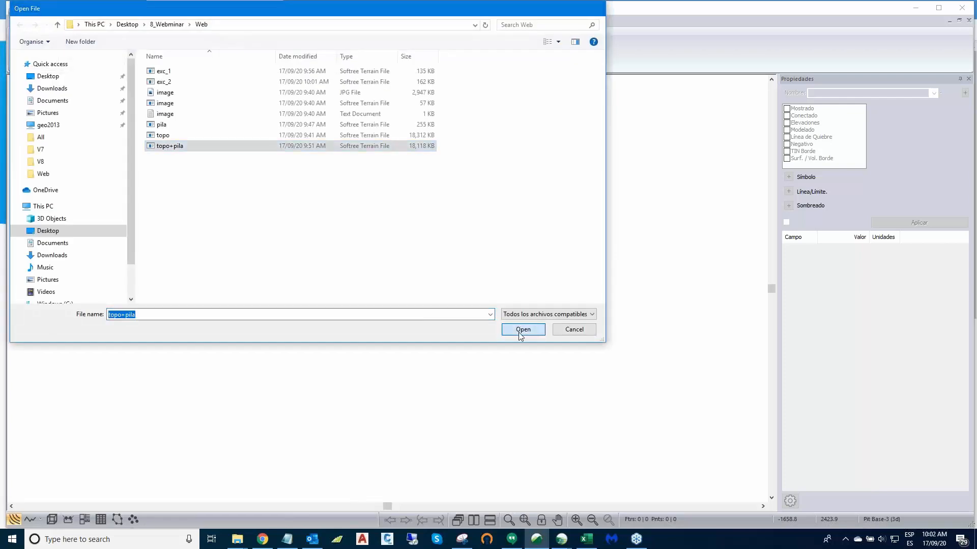
left_click(501, 328)
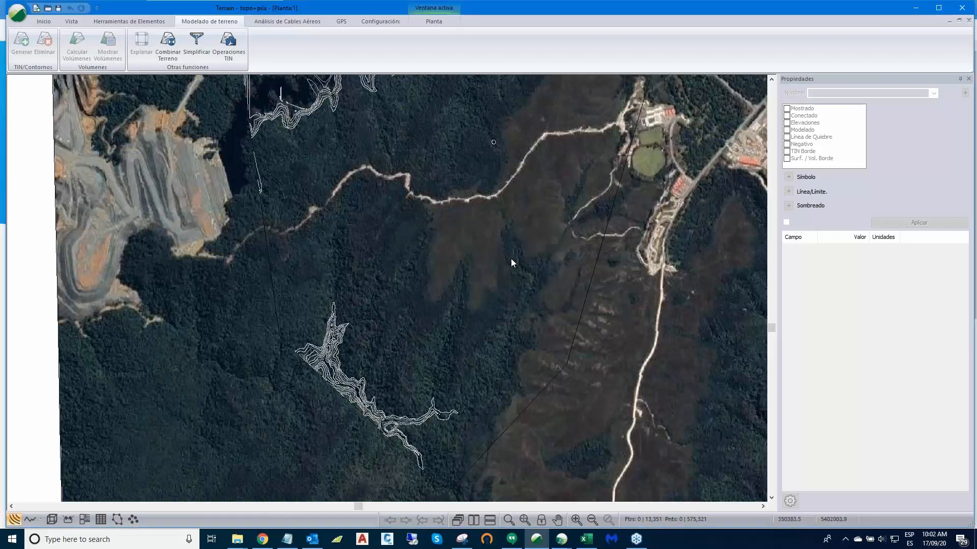
Step: Combine the terrain file exc_1 into the topo+pila terrain, continuing without undo space
scroll(510, 258, "down", 3)
middle_click_drag(505, 236, 481, 302)
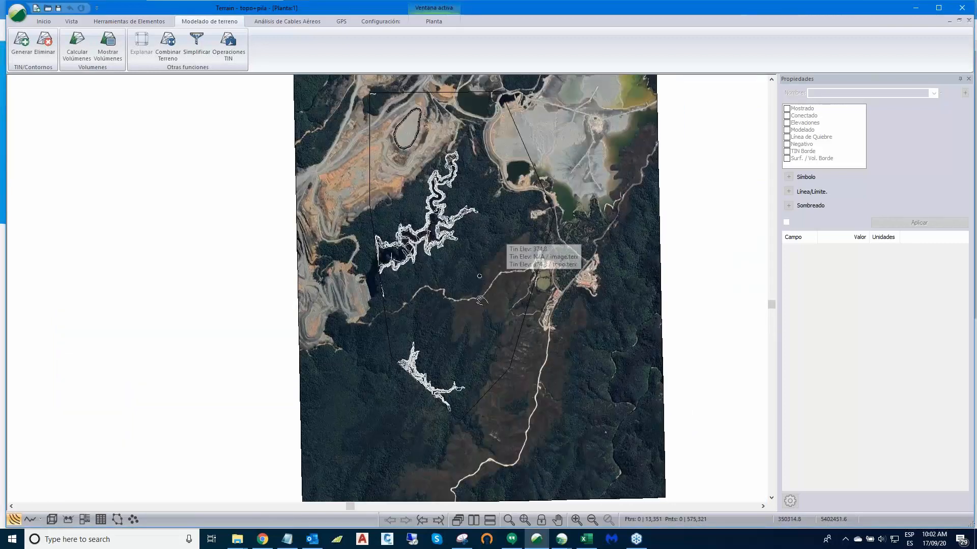
left_click(180, 55)
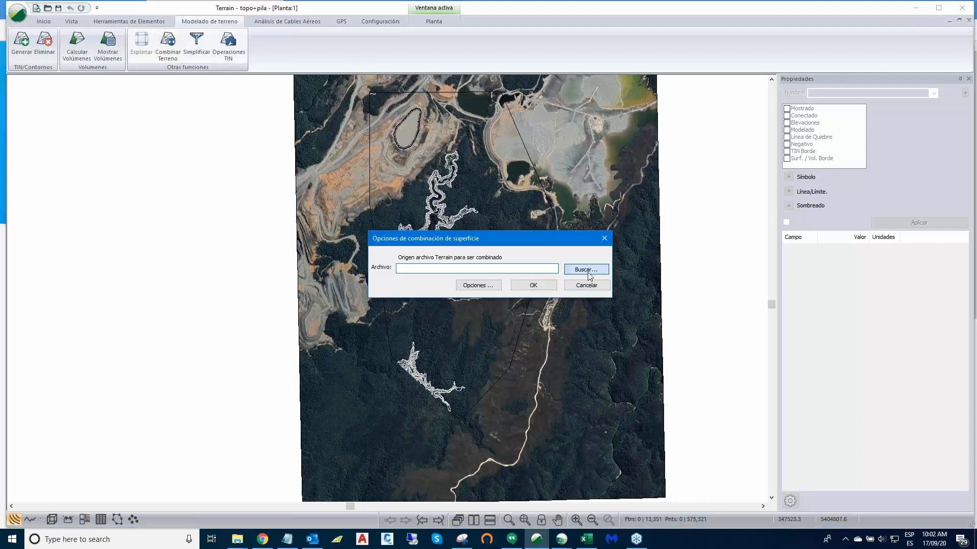
left_click(587, 273)
left_click(477, 208)
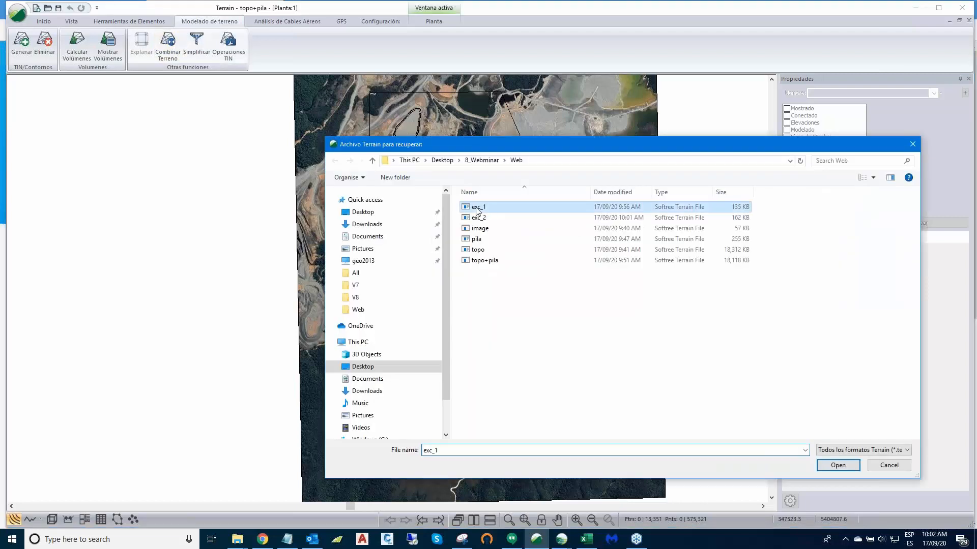
left_click(838, 466)
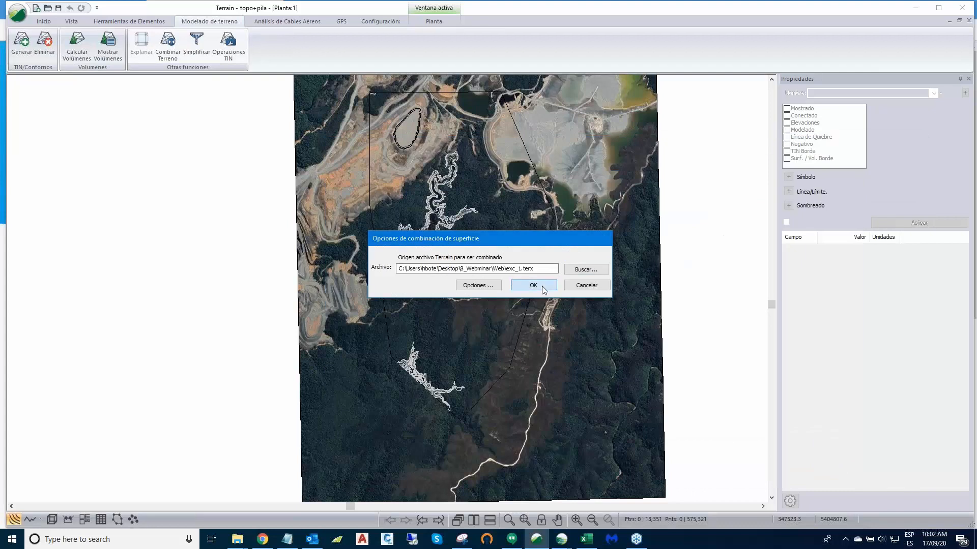
left_click(541, 285)
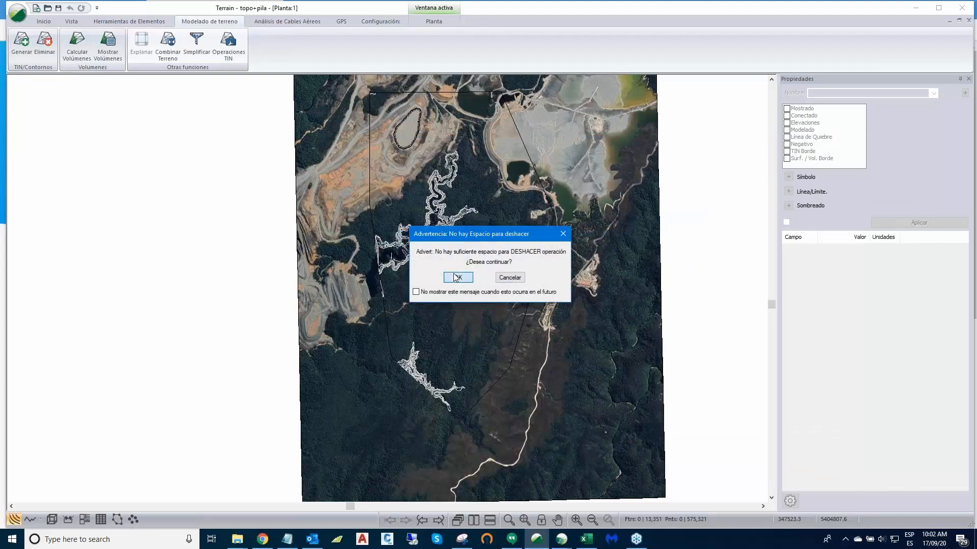
left_click(456, 277)
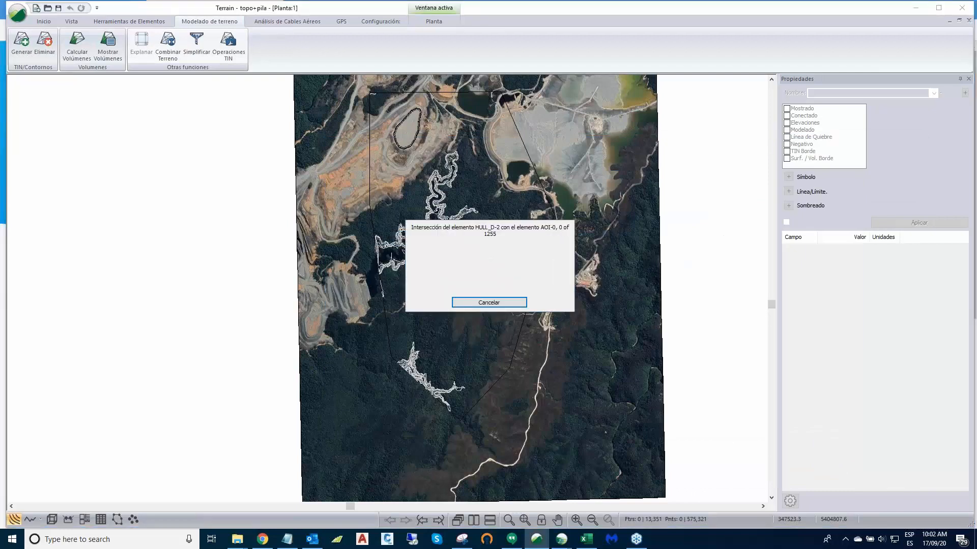
Step: Regenerate the TIN and contours of the combined terrain and show the pit area in the 3D view
left_click(21, 43)
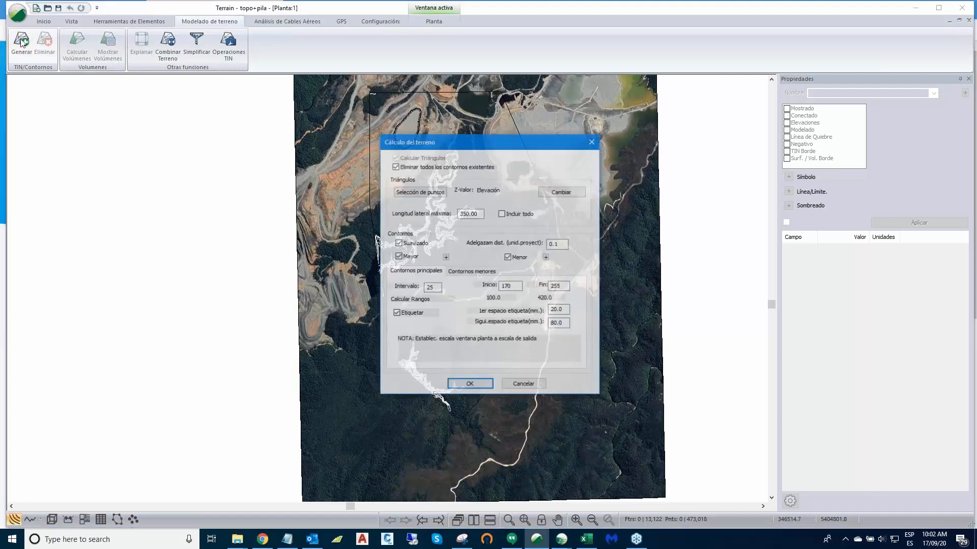
left_click(470, 385)
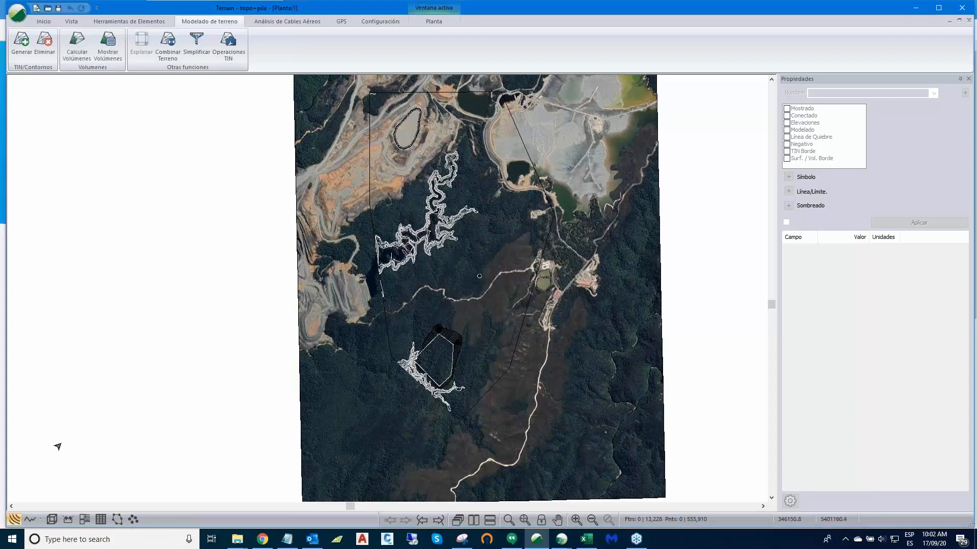
left_click(52, 520)
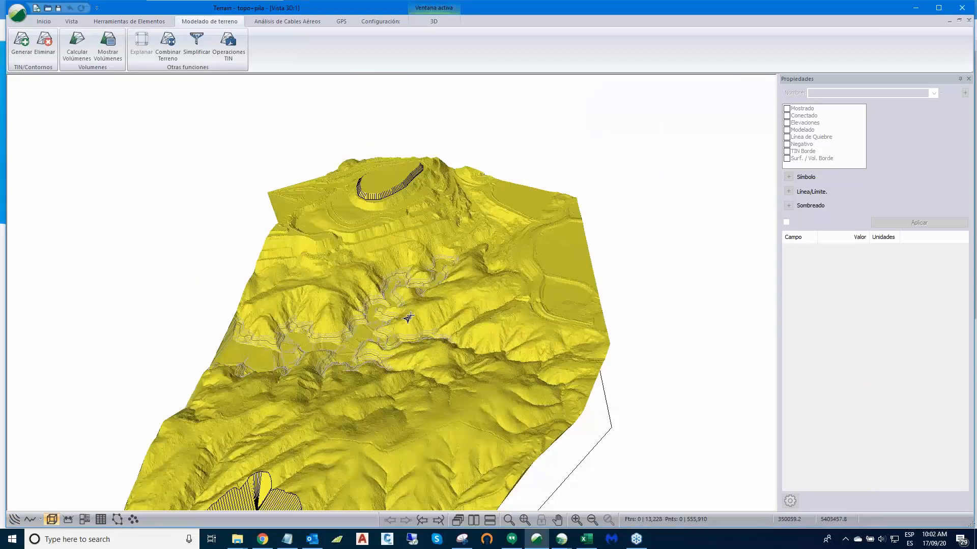
middle_click_drag(400, 259, 447, 191)
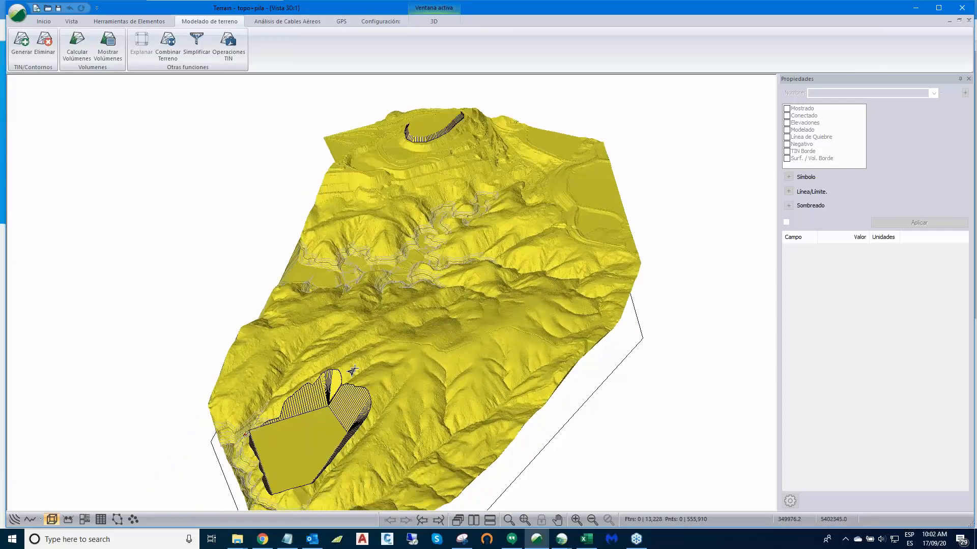
mouse_move(352, 371)
middle_mouse_down()
mouse_move(408, 360)
mouse_move(365, 367)
middle_mouse_up()
Step: Combine the terrain file exc_2 into topo+pila and regenerate the TIN and contours
left_click(171, 48)
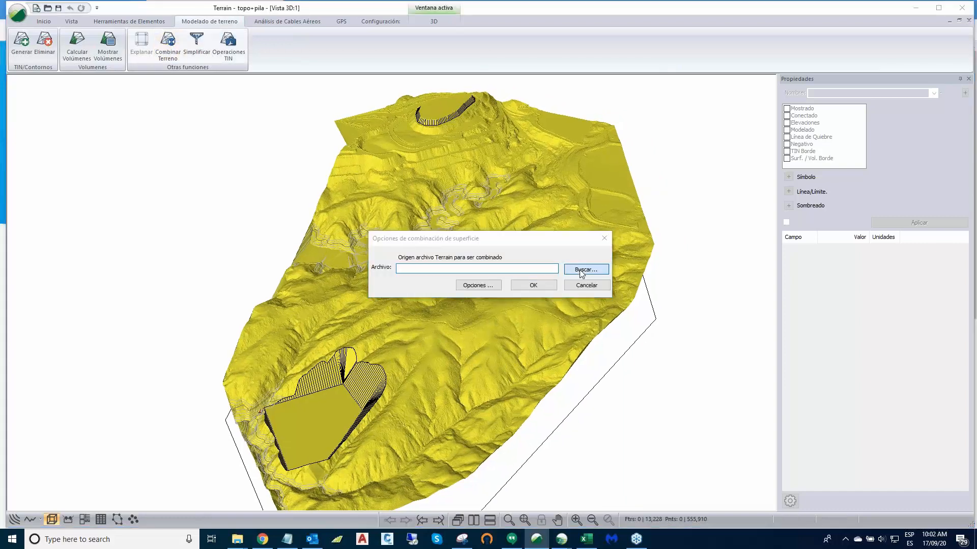
left_click(584, 273)
left_click(468, 218)
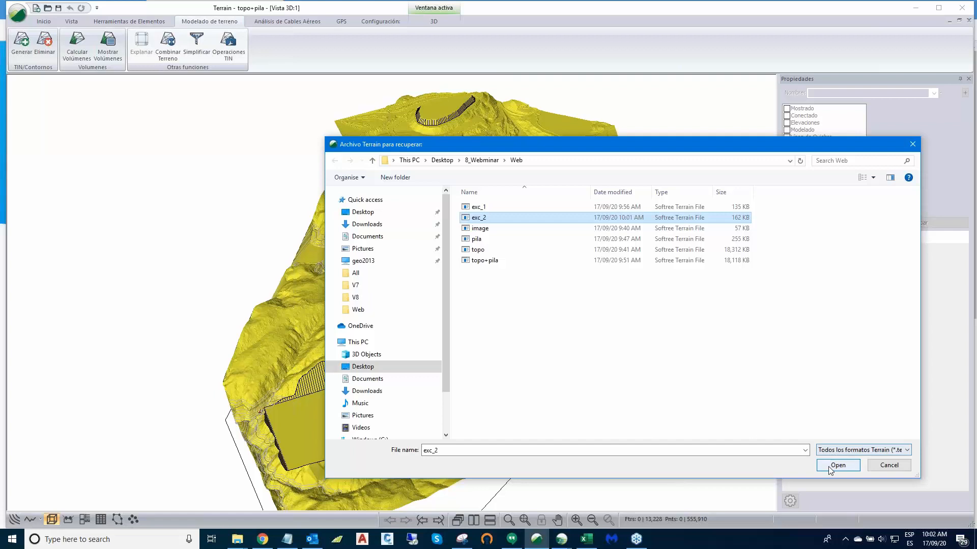
left_click(830, 466)
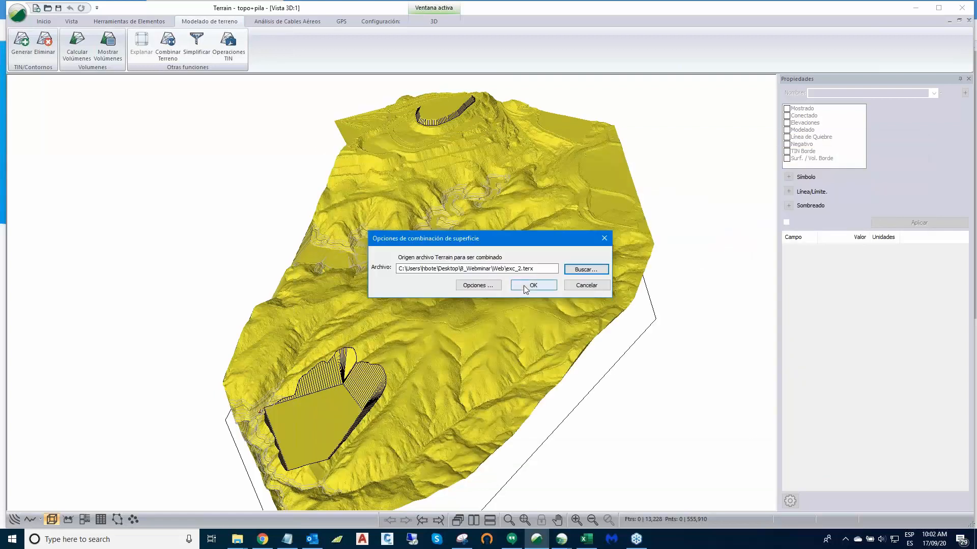
left_click(523, 285)
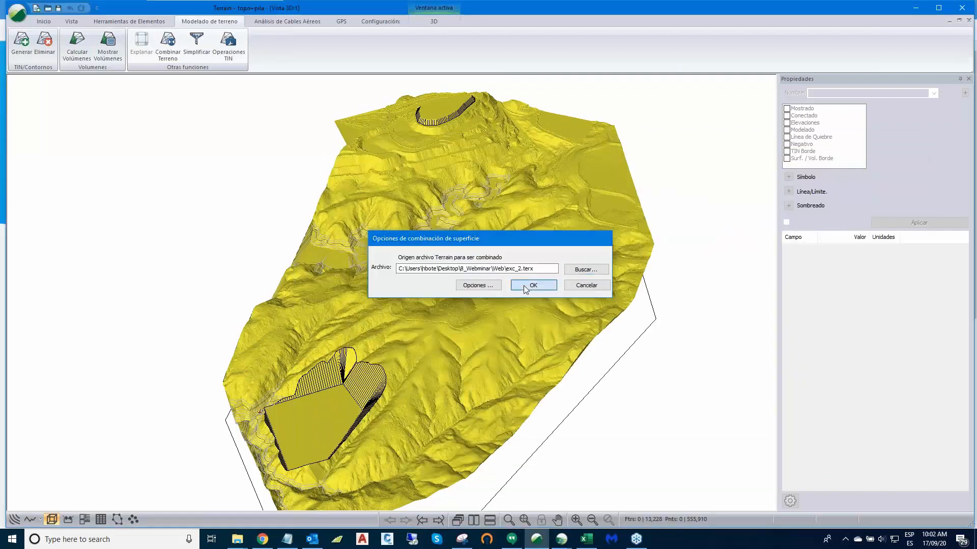
left_click(458, 277)
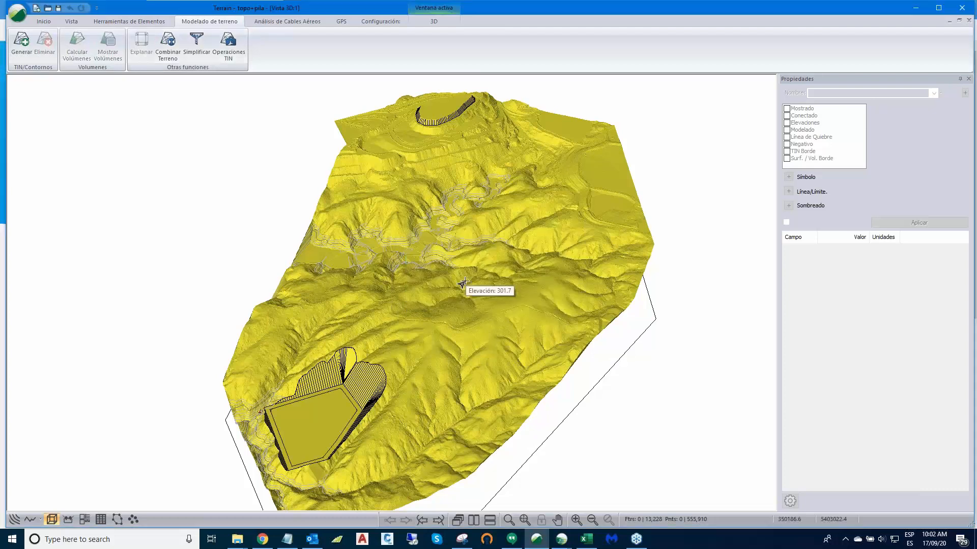
left_click(23, 41)
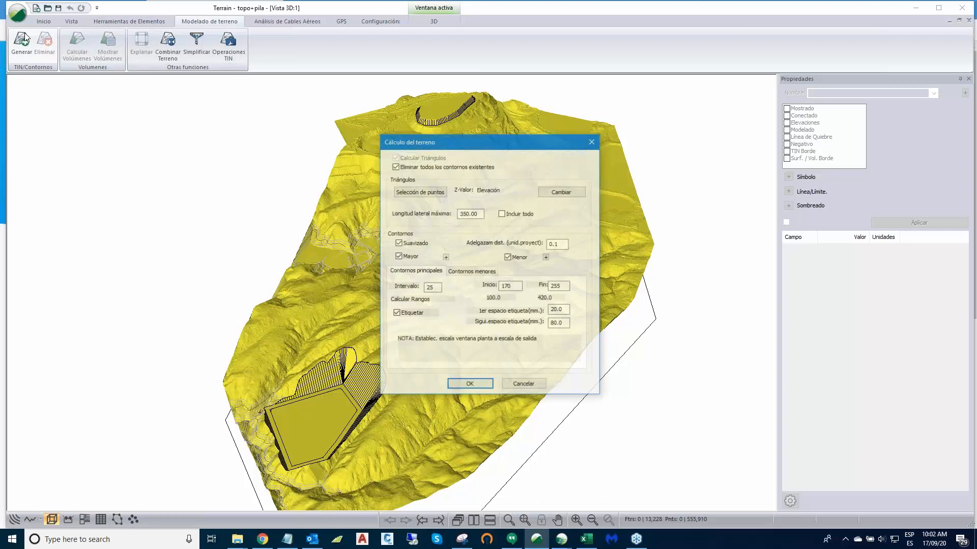
left_click(464, 387)
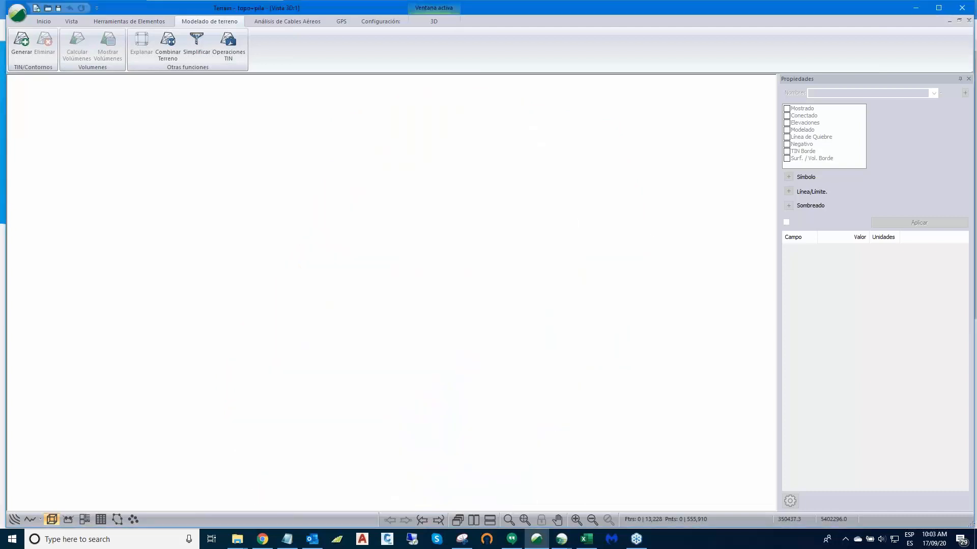
Step: Examine the two-level pit, its bench and its graded slopes within the surrounding terrain in 3D
scroll(355, 394, "up", 1)
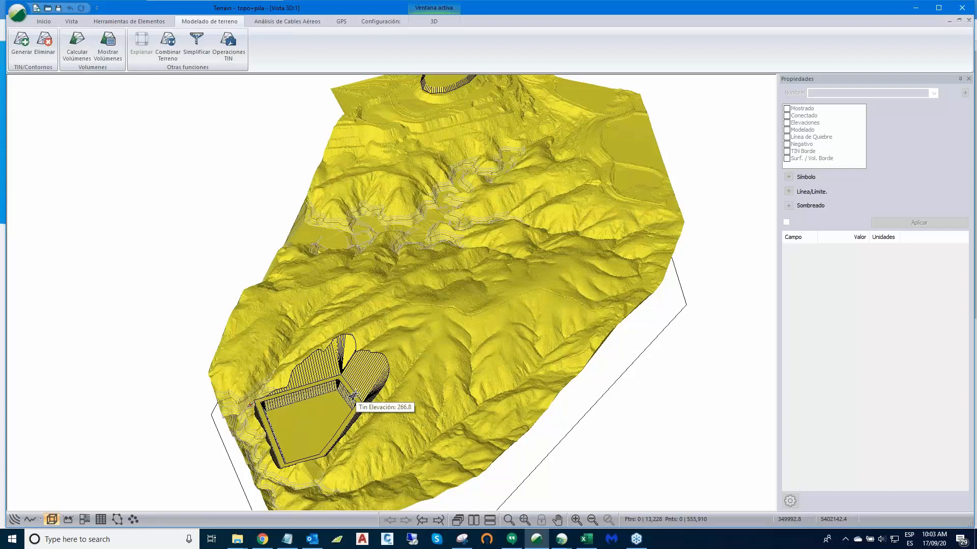
scroll(354, 394, "up", 1)
middle_click_drag(354, 394, 477, 372)
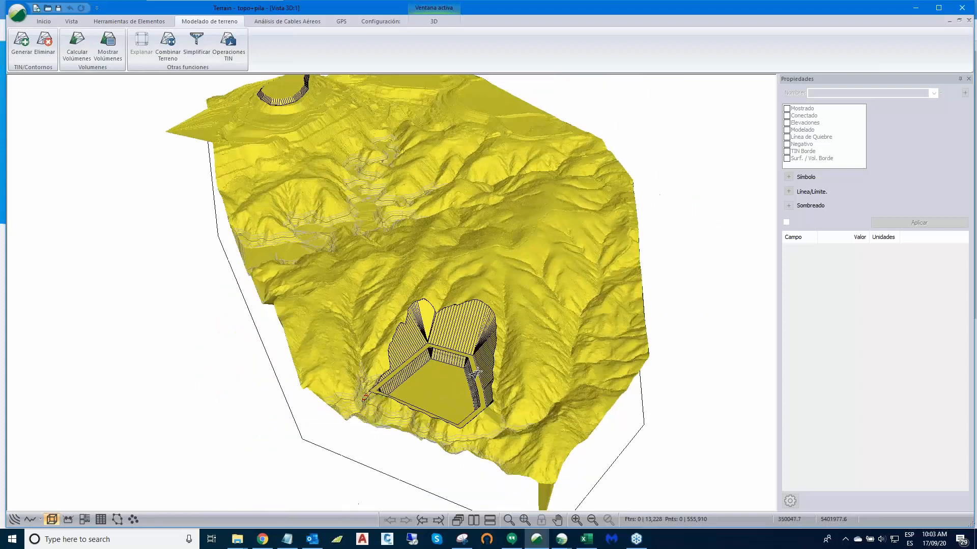
scroll(477, 373, "up", 2)
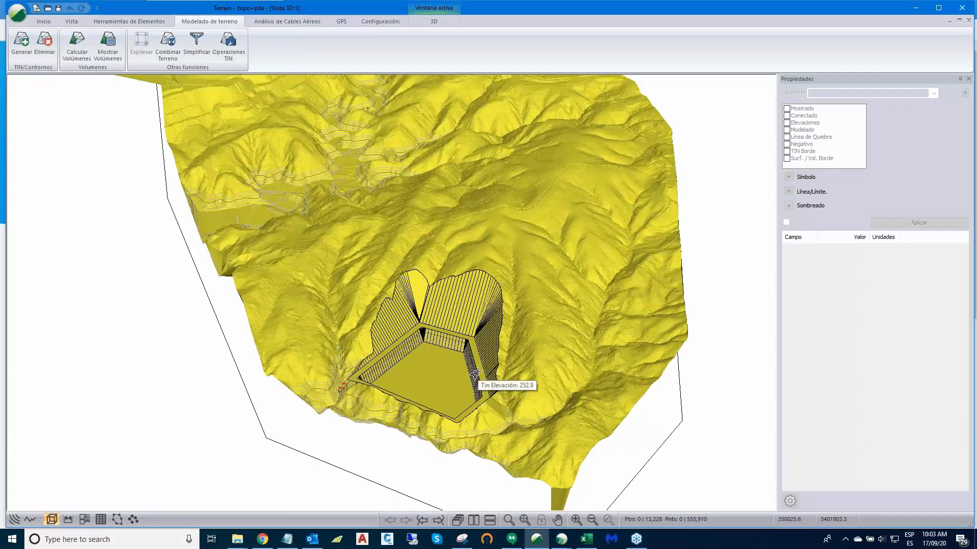
scroll(468, 367, "up", 1)
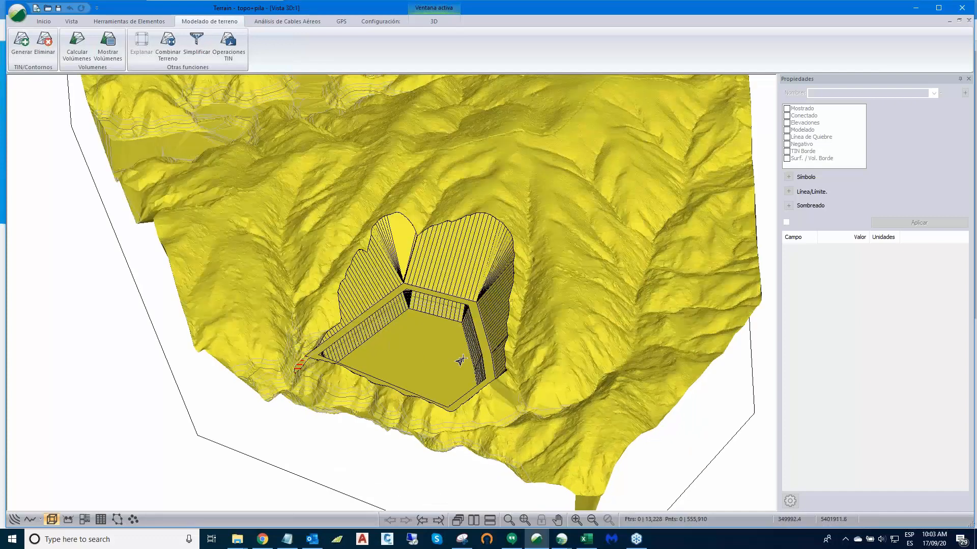
middle_click_drag(460, 360, 519, 306)
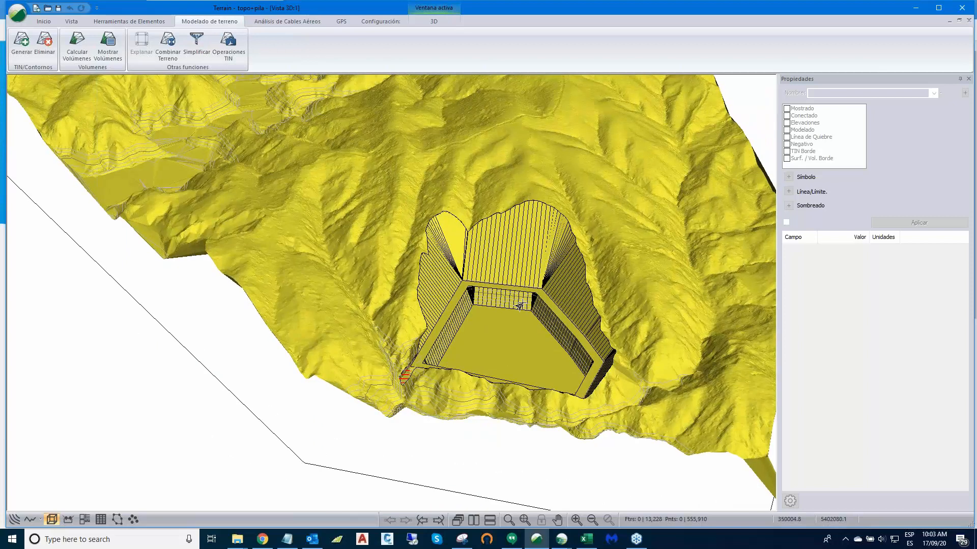
scroll(519, 306, "down", 5)
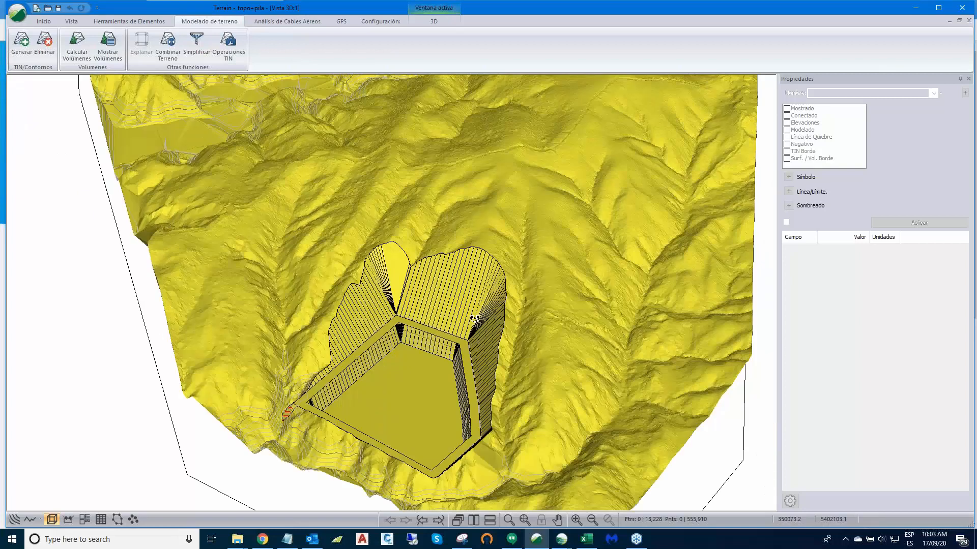
middle_click_drag(501, 229, 460, 219)
scroll(422, 328, "up", 2)
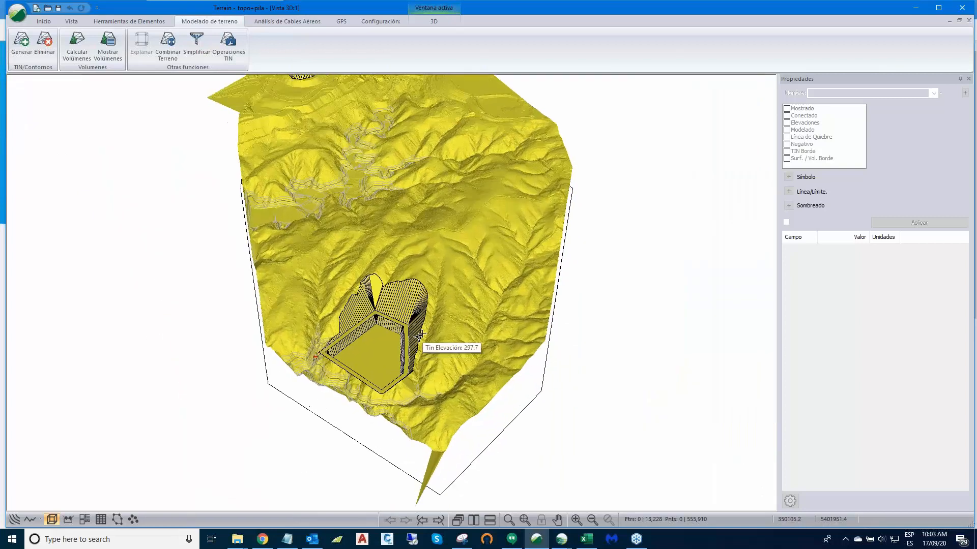
Step: Return to the plan view of the pit and check the terrain calculation settings without recalculating
left_click(12, 523)
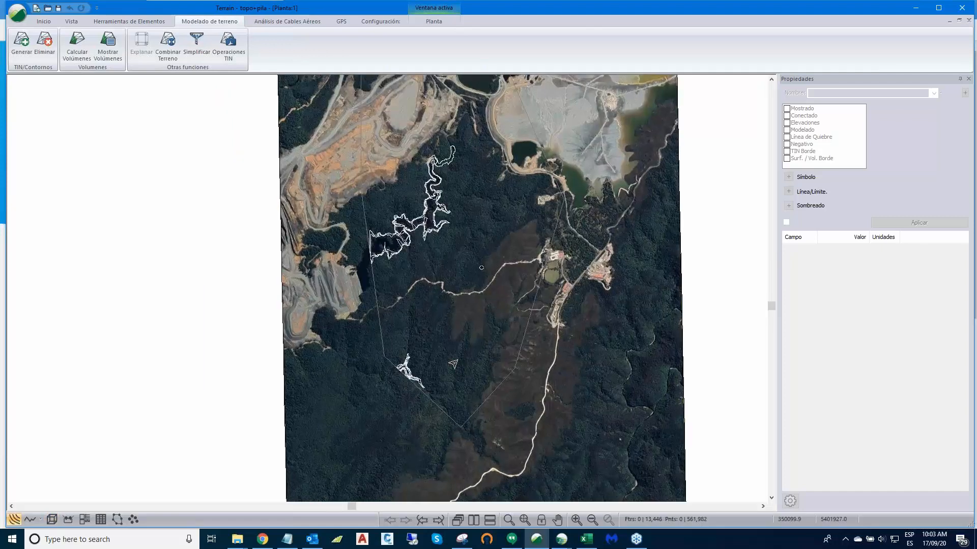
scroll(453, 363, "up", 1)
middle_click_drag(453, 363, 454, 305)
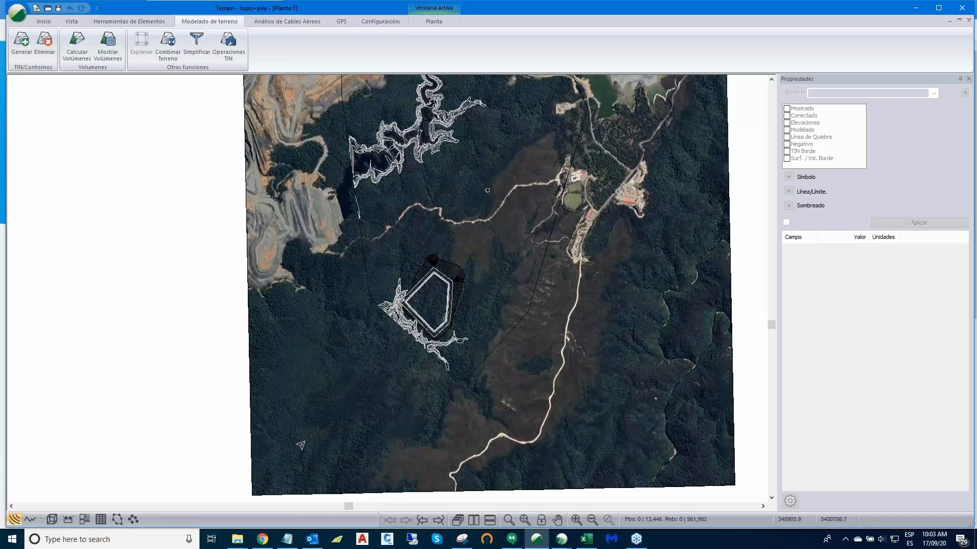
left_click(22, 42)
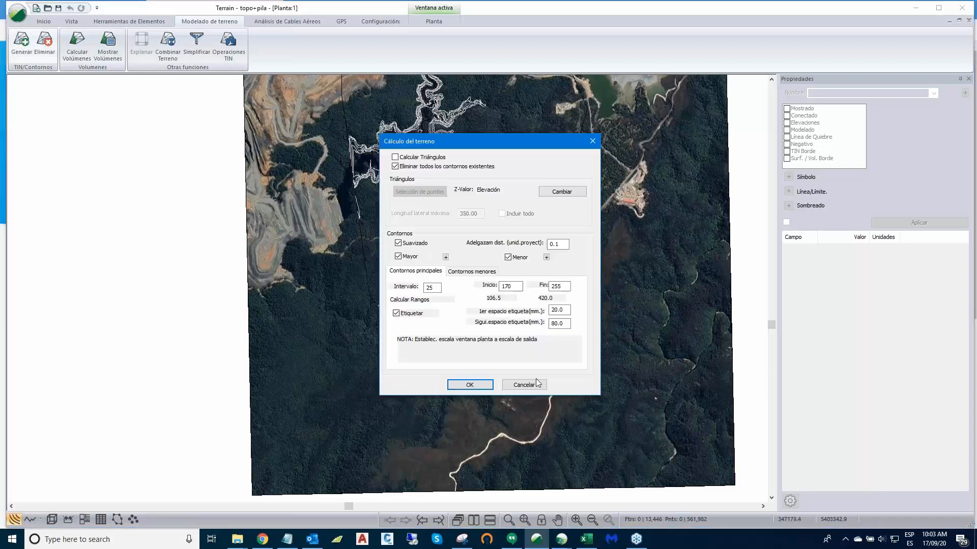
left_click(536, 381)
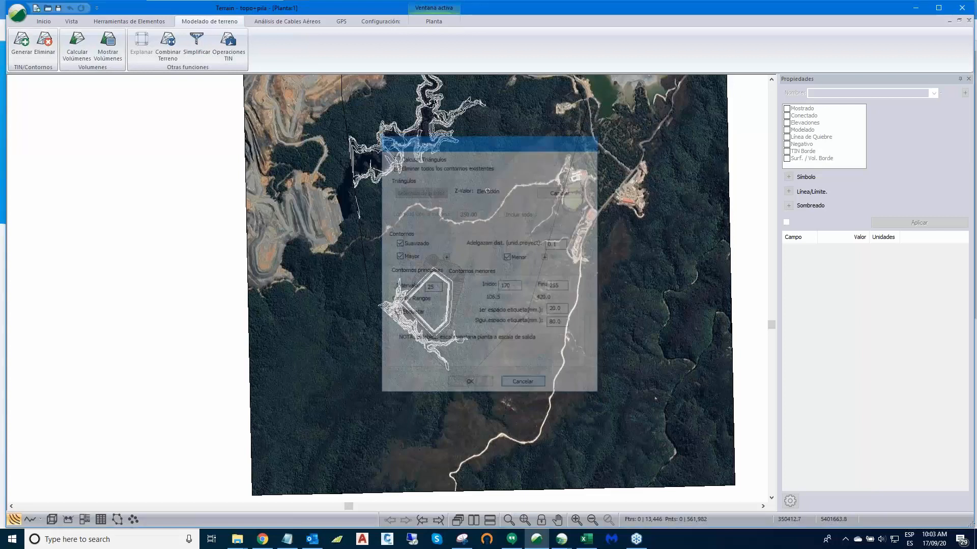
Step: Draw a new modelled element without elevations in plan, crossing the pit from northwest to southeast as a section line
left_click(44, 21)
left_click(68, 45)
left_click(37, 84)
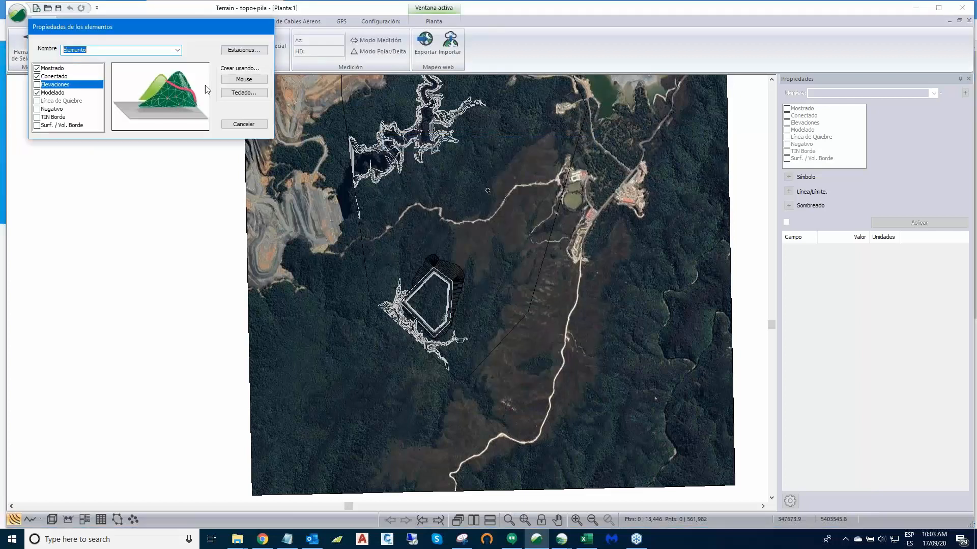
left_click(238, 85)
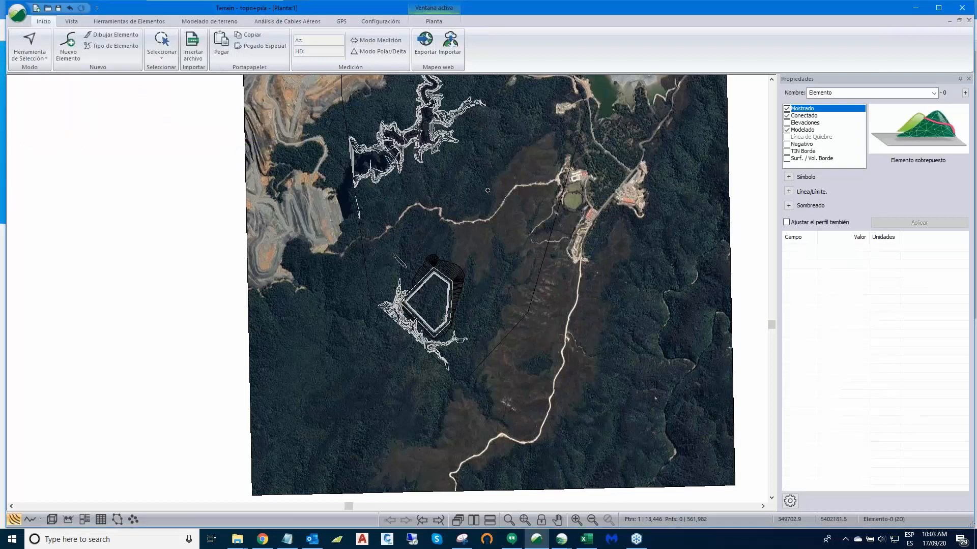
left_click(452, 309)
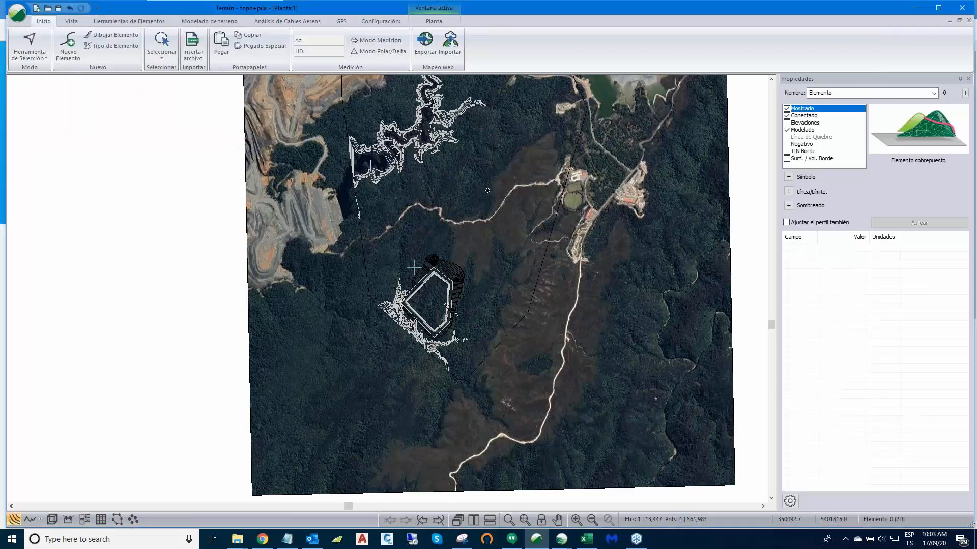
left_click(460, 316)
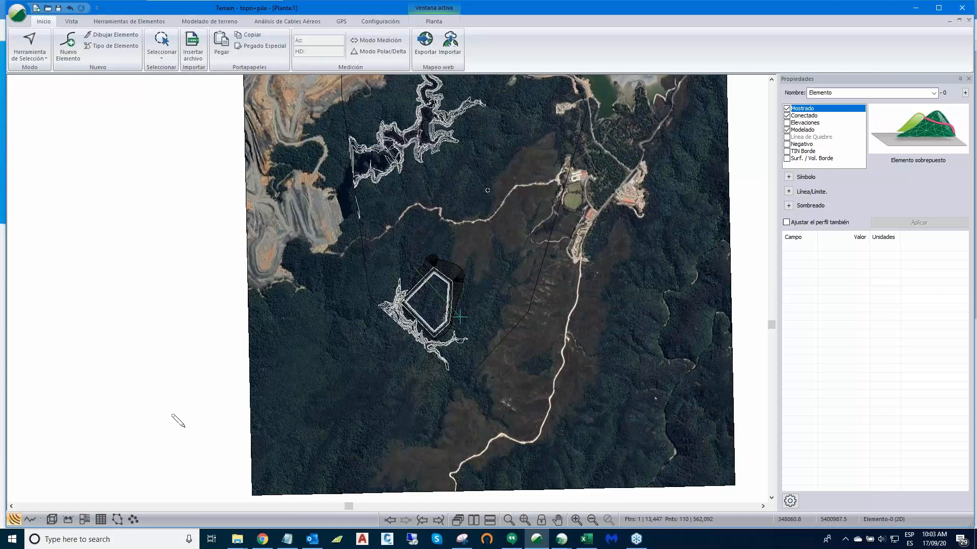
Step: Show the section element's profile, examine the pit floor, bench and slopes against the original ground, and switch to mouse selection
left_click(30, 520)
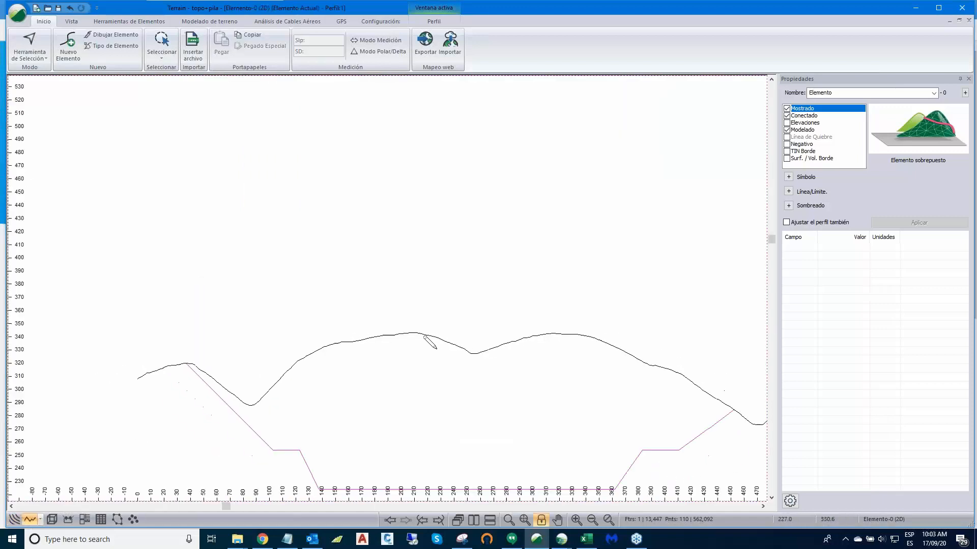
middle_click_drag(426, 336, 351, 181)
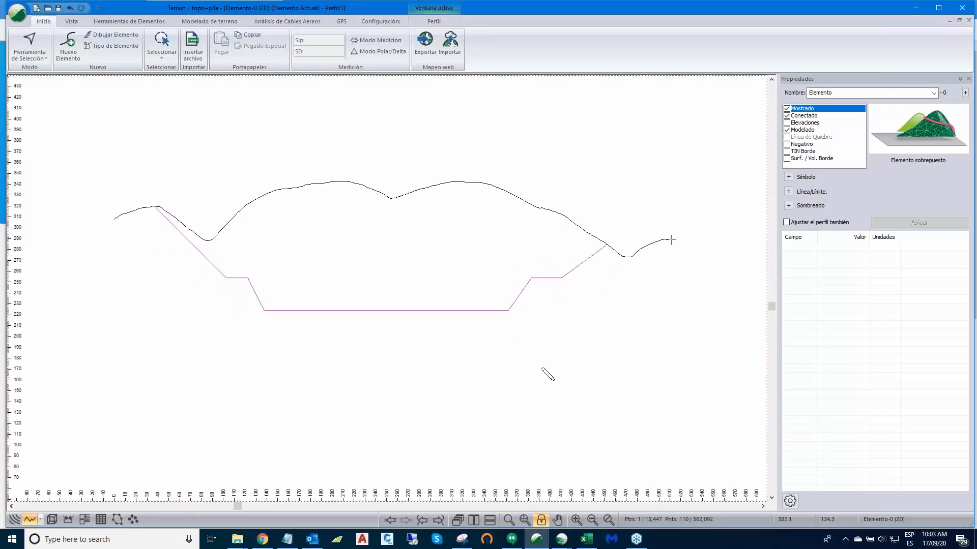
right_click(592, 321)
left_click(603, 333)
scroll(603, 333, "up", 1)
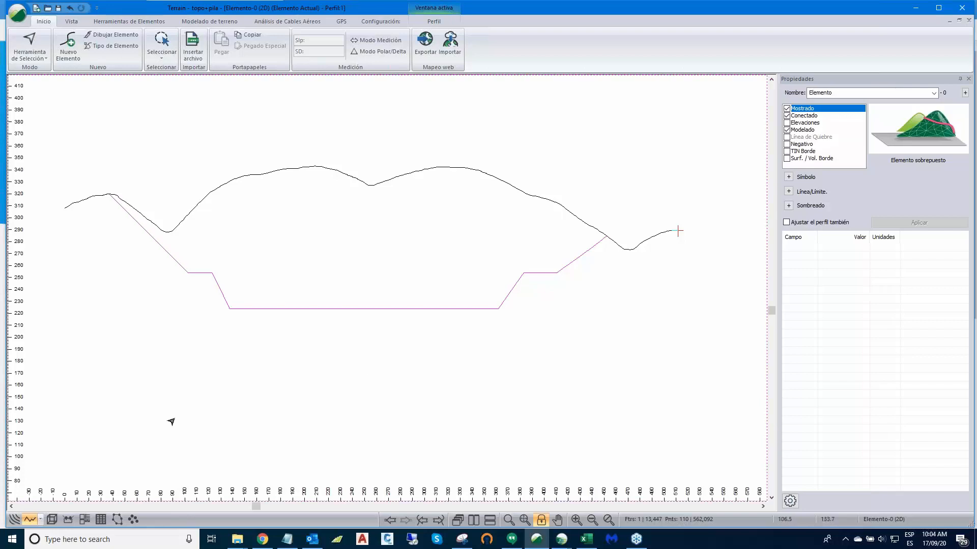
Step: Replace the section element in plan with one crossing the pit from northeast to southwest, and show its profile
left_click(12, 523)
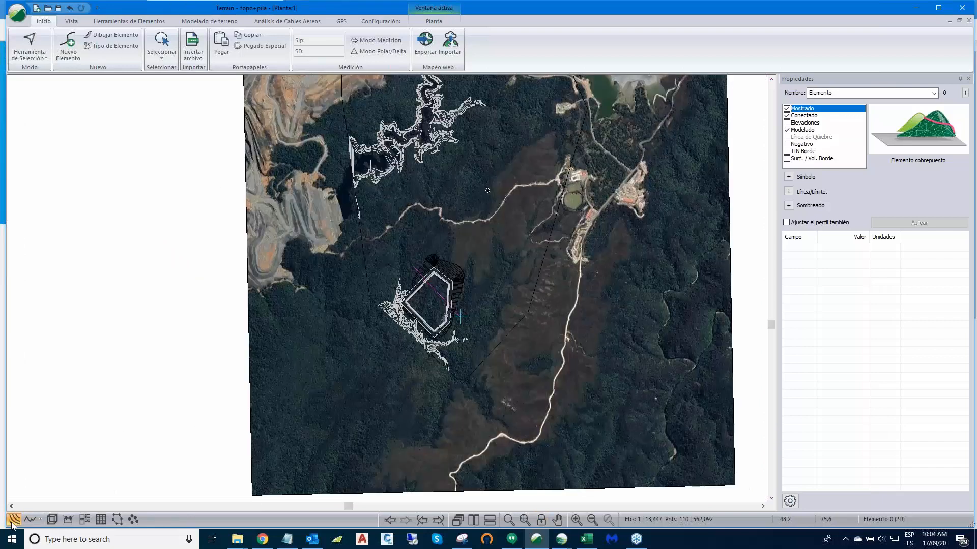
key("Delete")
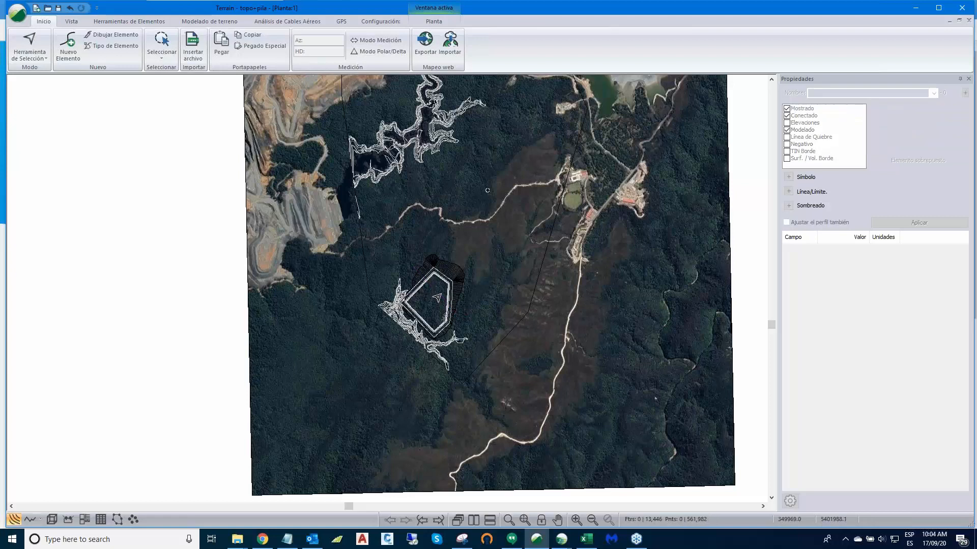
left_click(68, 46)
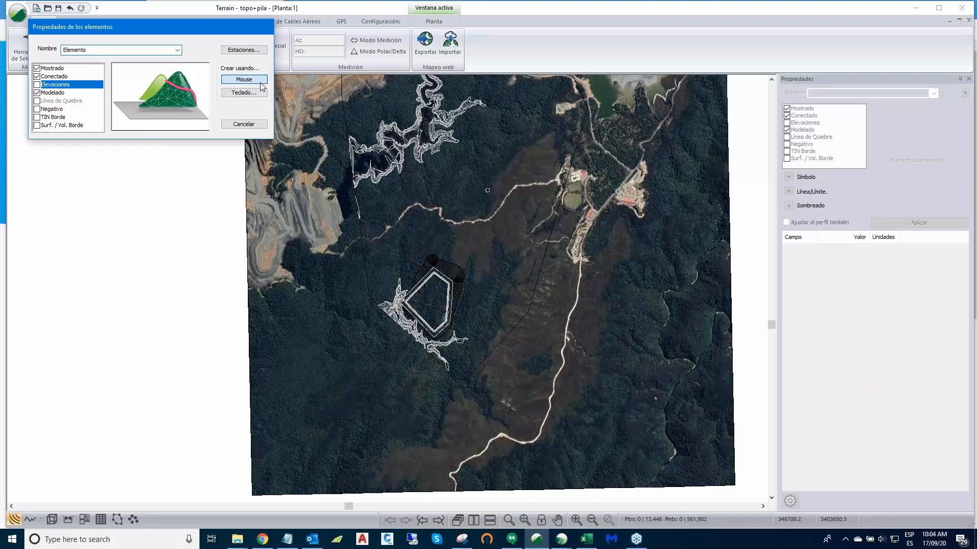
left_click(261, 83)
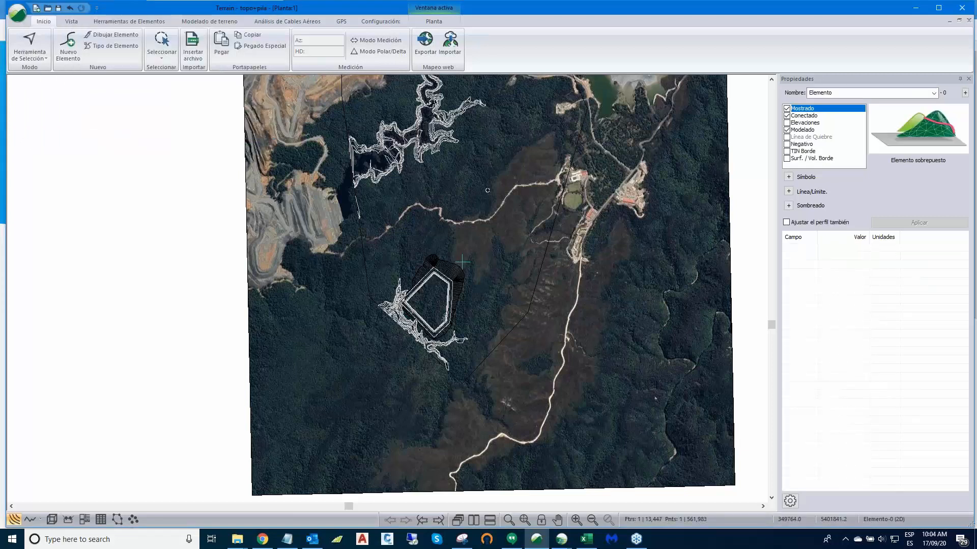
left_click(409, 316)
left_click(29, 522)
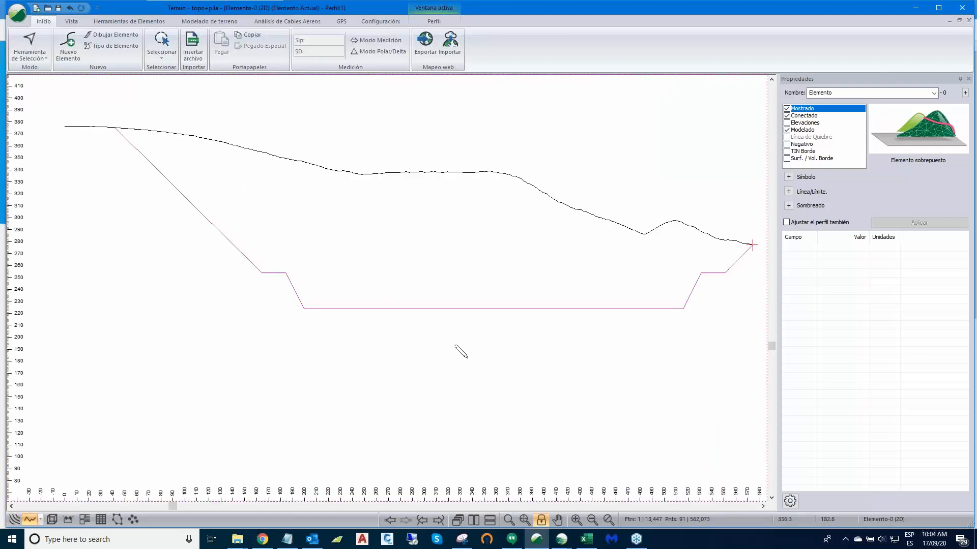
scroll(467, 357, "down", 1)
middle_click_drag(467, 357, 422, 370)
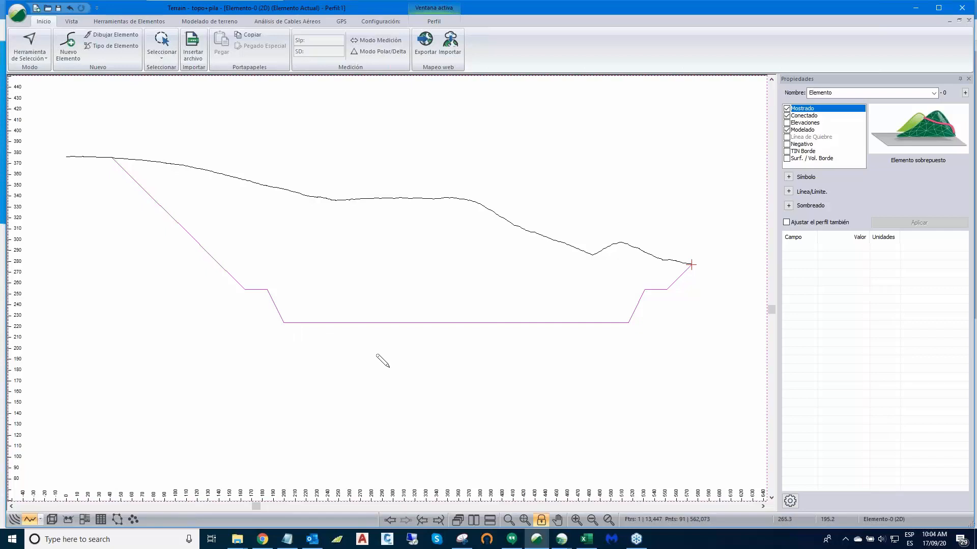
Step: Add the terrain file exc_1 as a background of the profile window and return to mouse selection
right_click(513, 411)
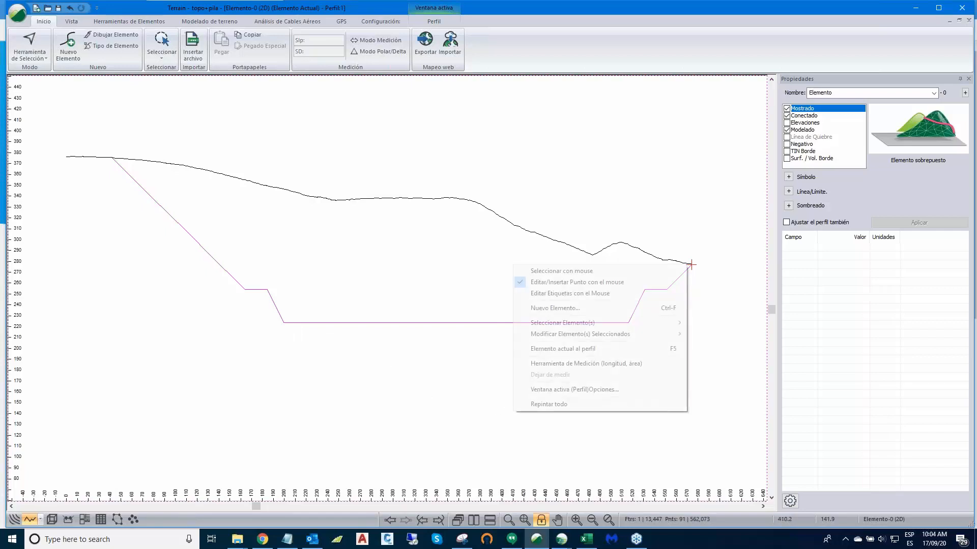
left_click(568, 389)
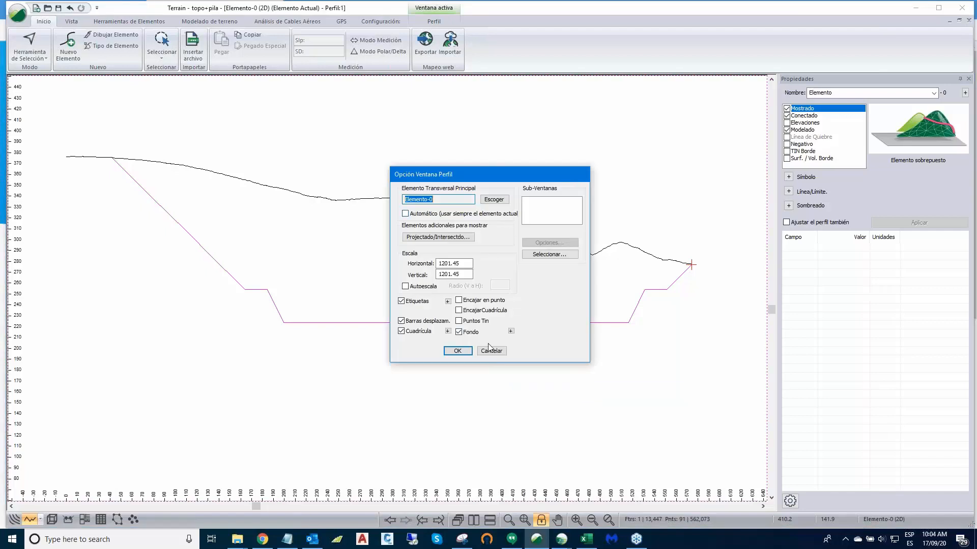
left_click(511, 331)
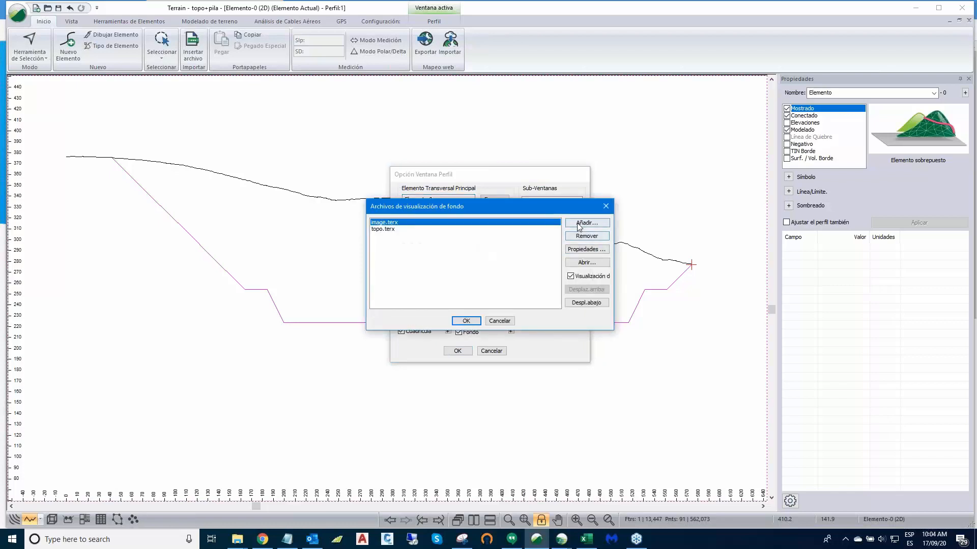
left_click(578, 224)
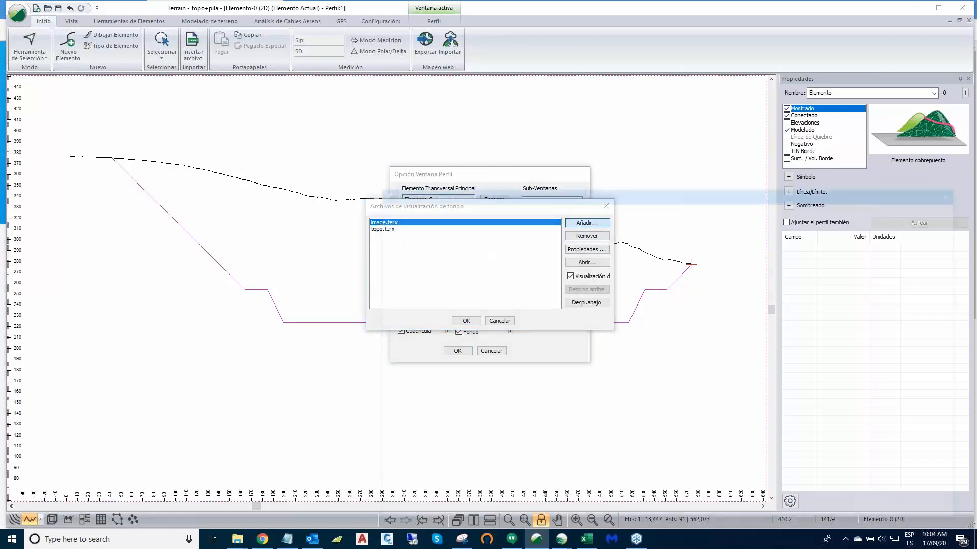
left_click(524, 254)
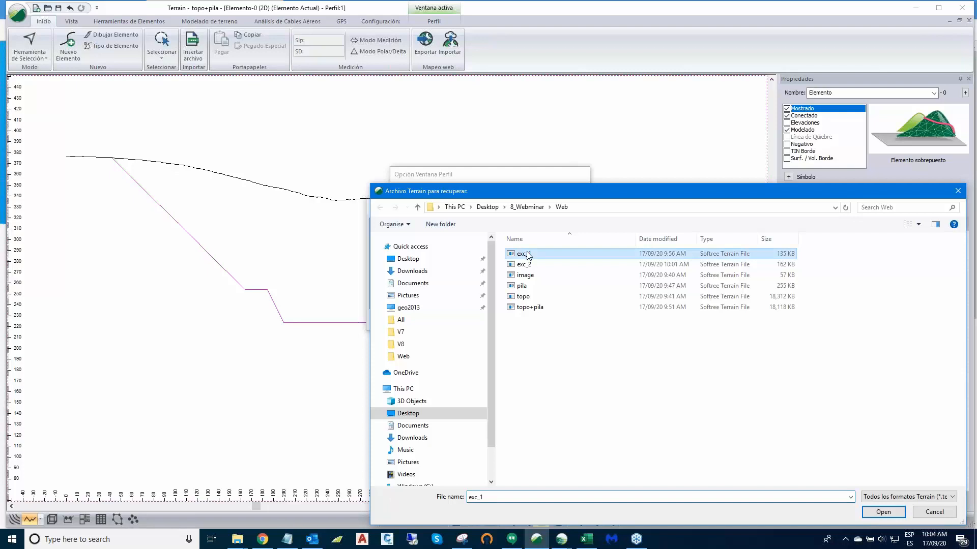
left_click(884, 514)
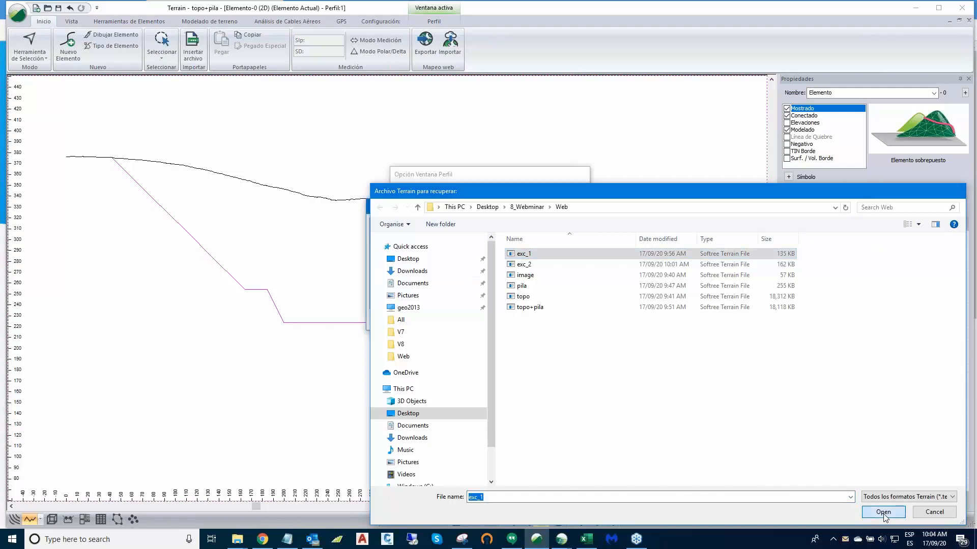
left_click(464, 320)
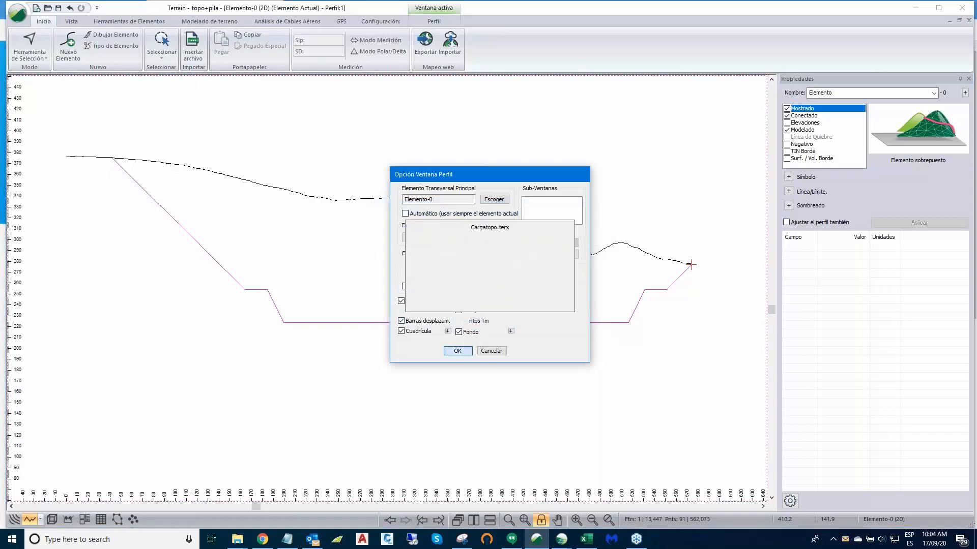
left_click(457, 351)
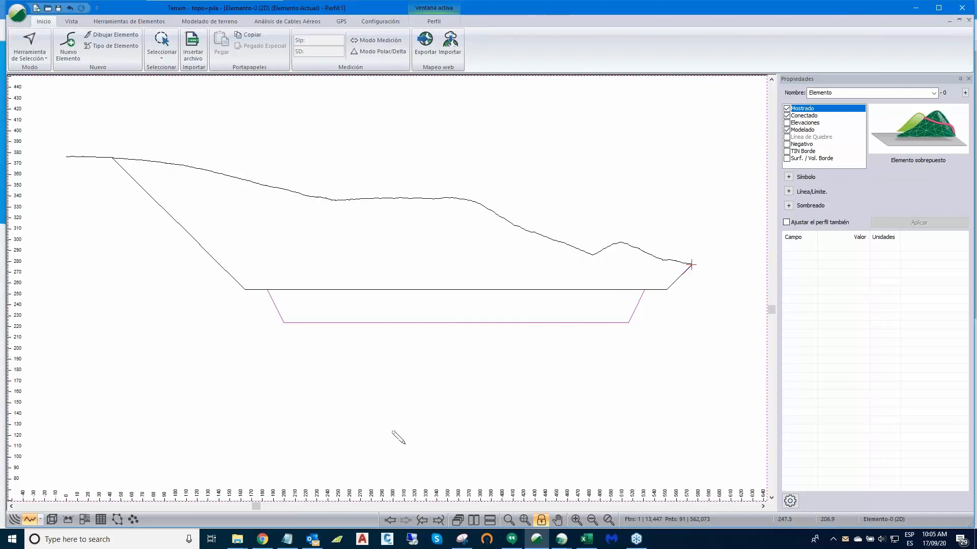
right_click(502, 439)
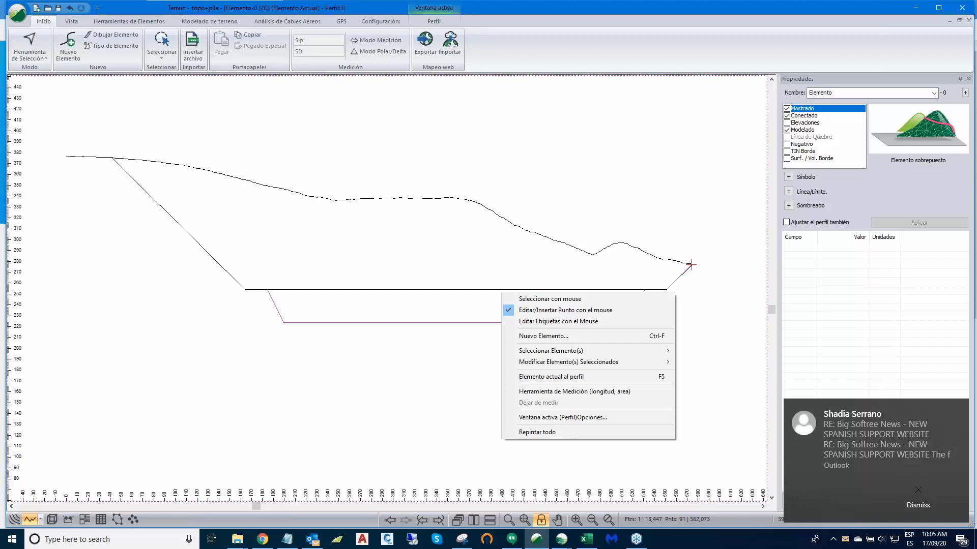
left_click(545, 299)
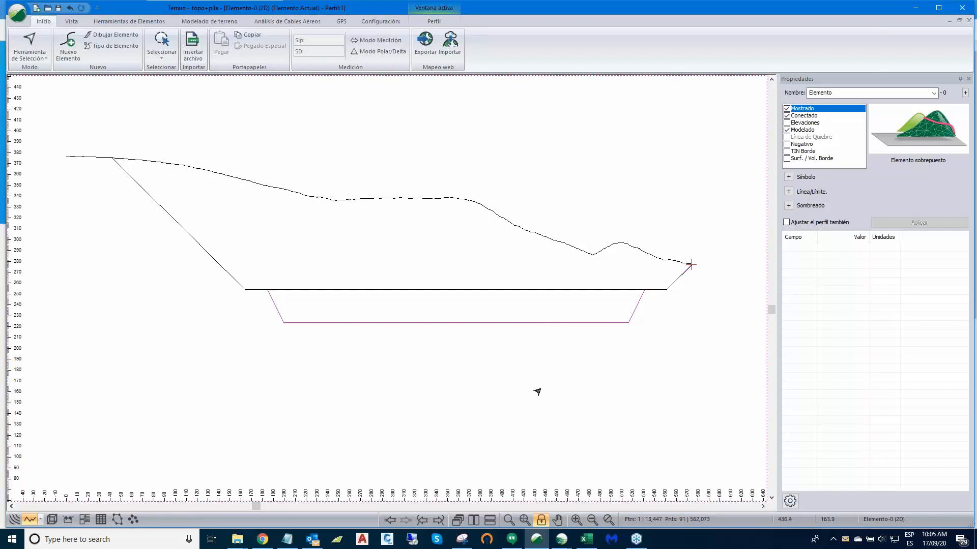
scroll(537, 392, "down", 1)
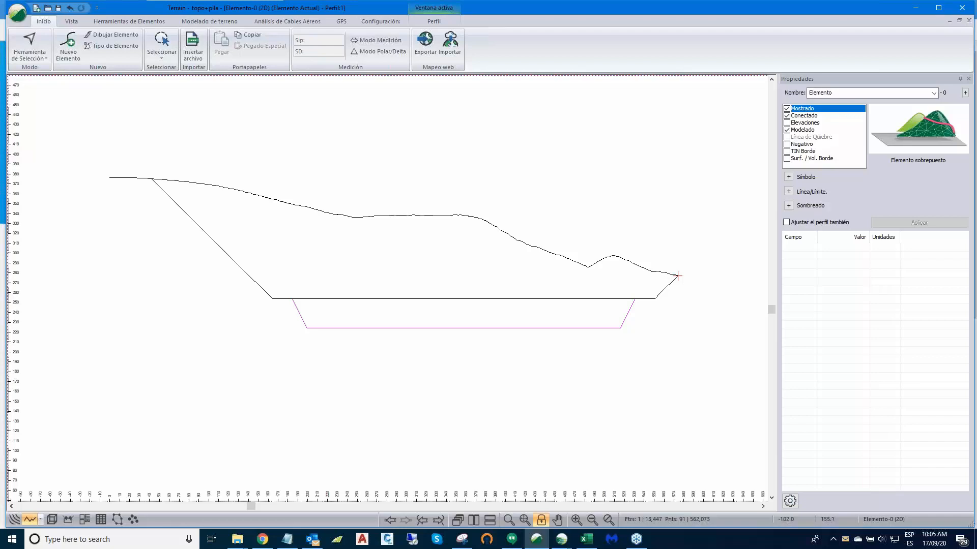
Step: Examine the whole combined terrain, with the stockpile and the two-level pit, in the 3D view
left_click(52, 520)
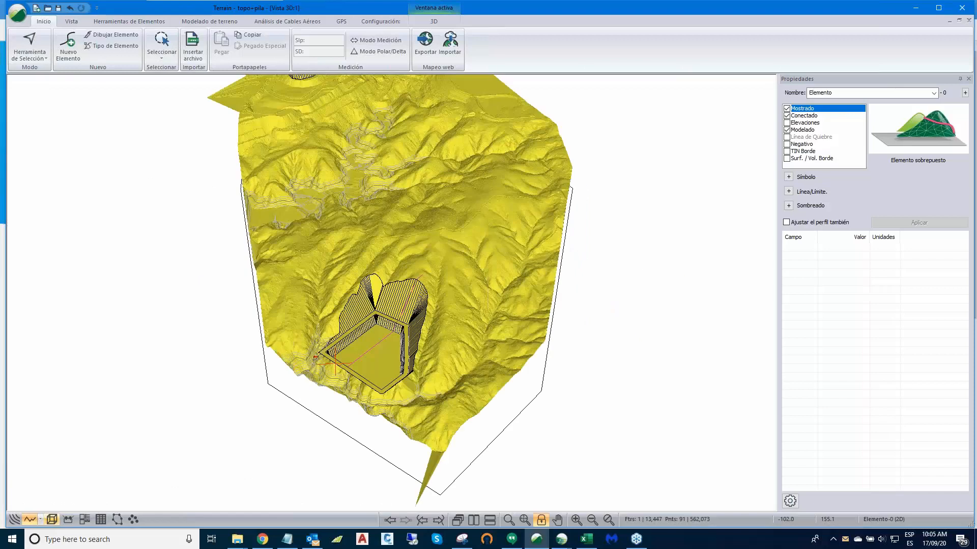
scroll(595, 281, "down", 2)
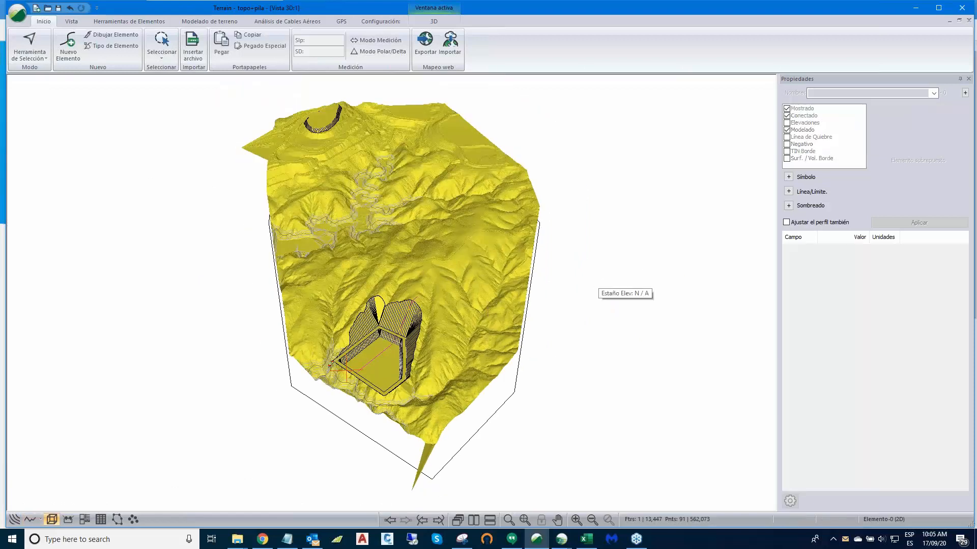
mouse_move(460, 320)
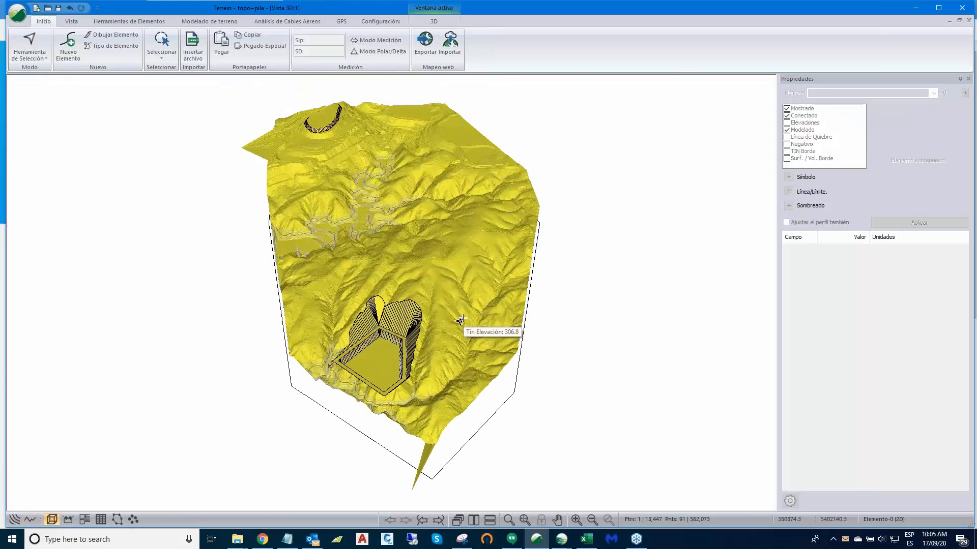
scroll(460, 320, "down", 1)
scroll(460, 321, "up", 1)
scroll(460, 321, "up", 1)
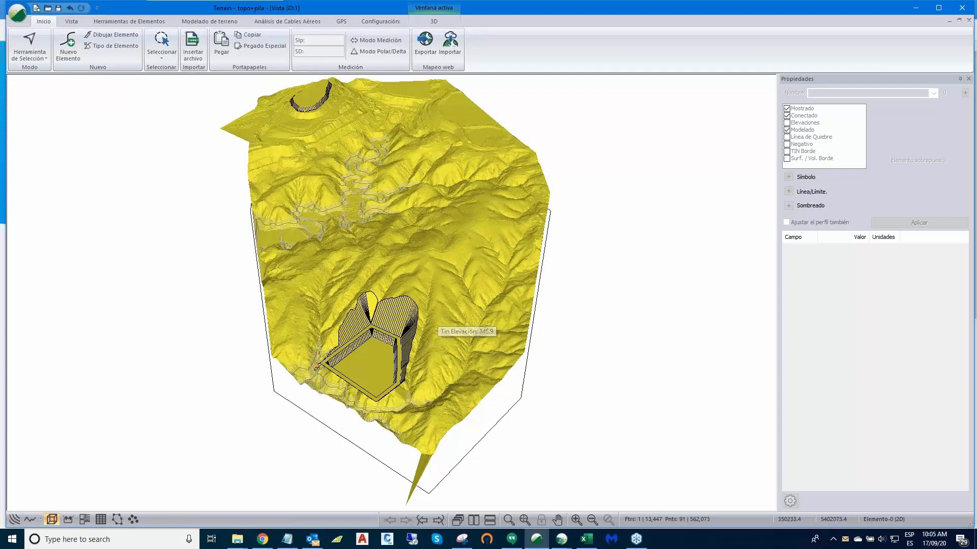
middle_click_drag(407, 321, 321, 331)
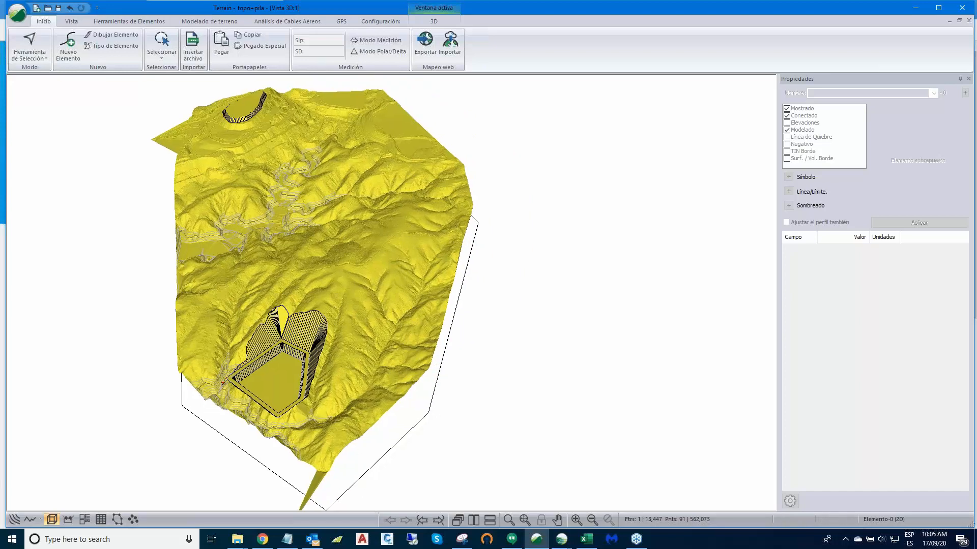
Step: Save the combined terrain model under the new file name topo_final
left_click(18, 14)
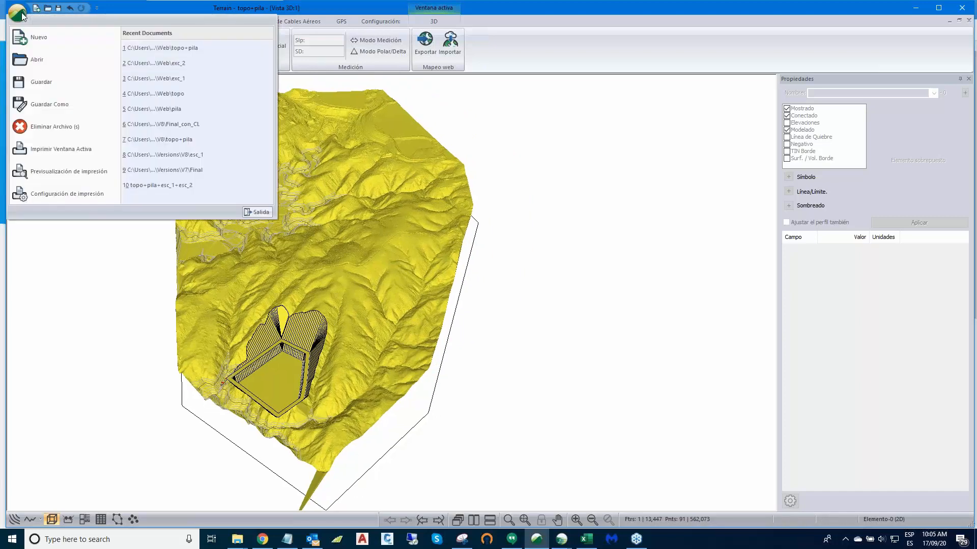
left_click(37, 107)
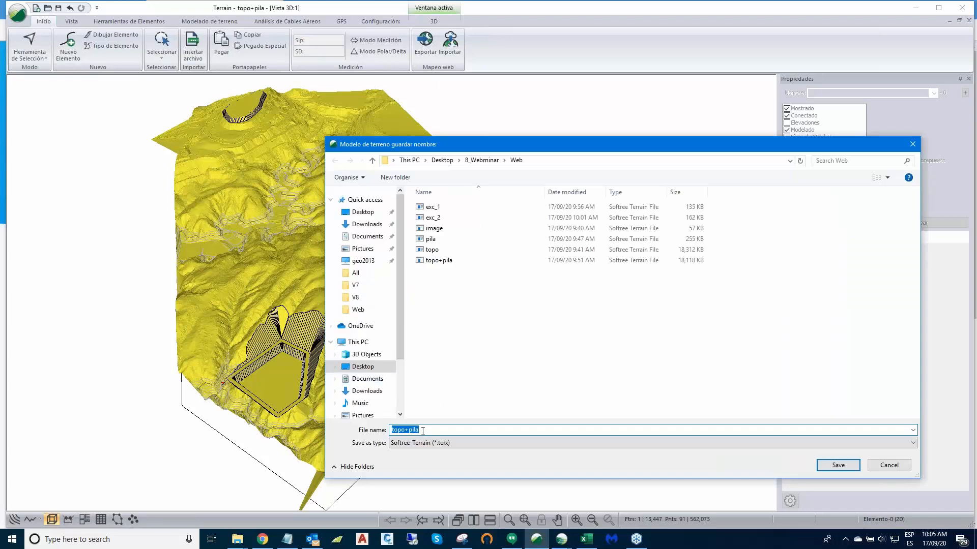
left_click(428, 430)
key("BackSpace")
key("BackSpace")
key("BackSpace")
key("BackSpace")
key("BackSpace")
key("BackSpace")
key("BackSpace")
key("BackSpace")
key("BackSpace")
type("topo")
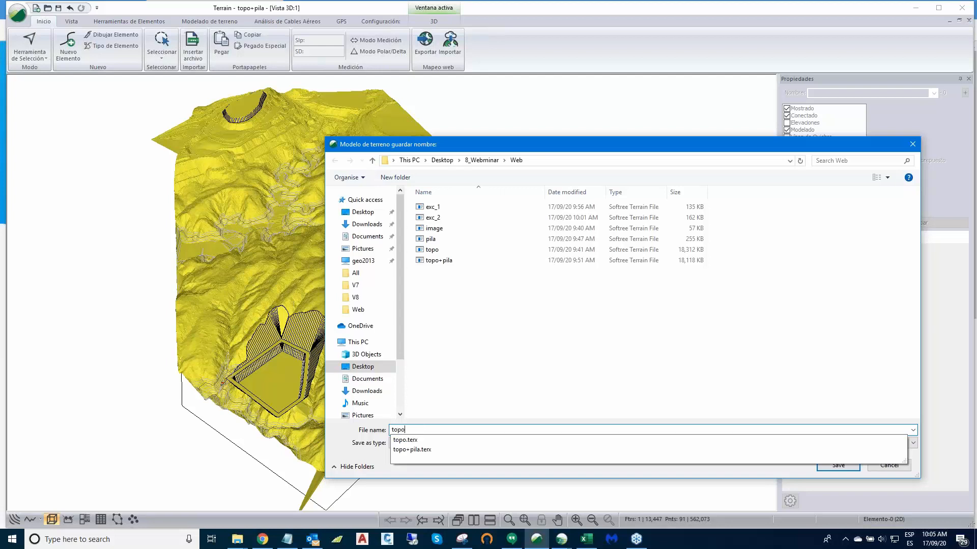
type("_f")
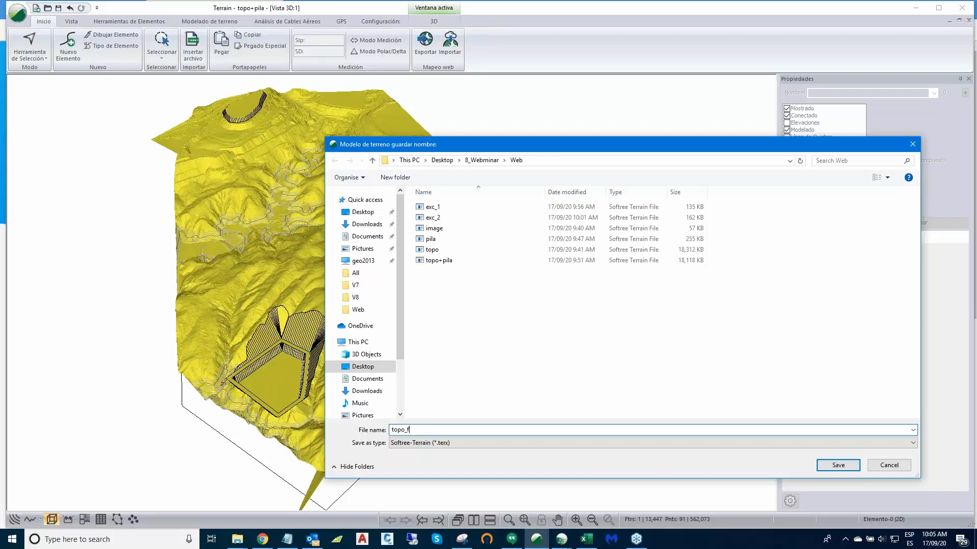
type("inal")
left_click(834, 469)
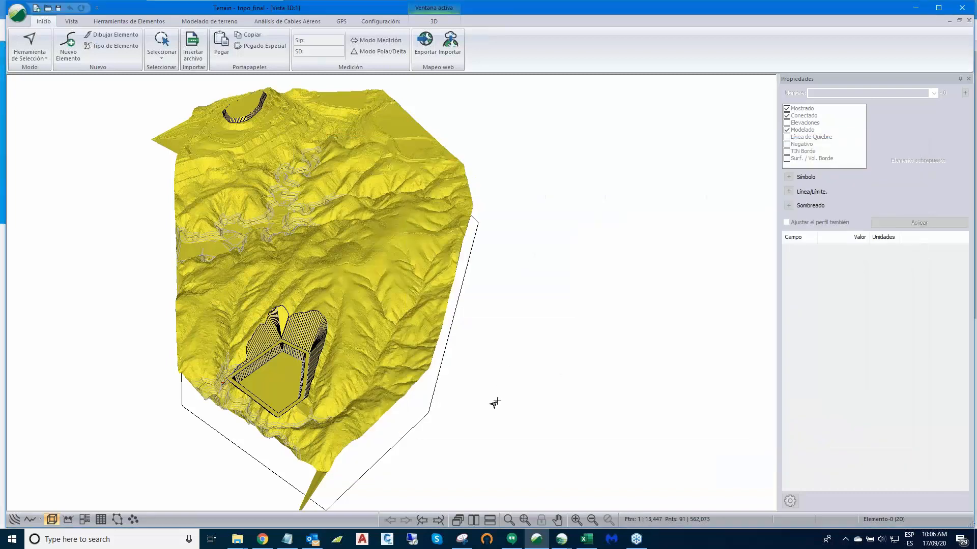
Step: Tile the 3D, profile and plan windows side by side
left_click(474, 520)
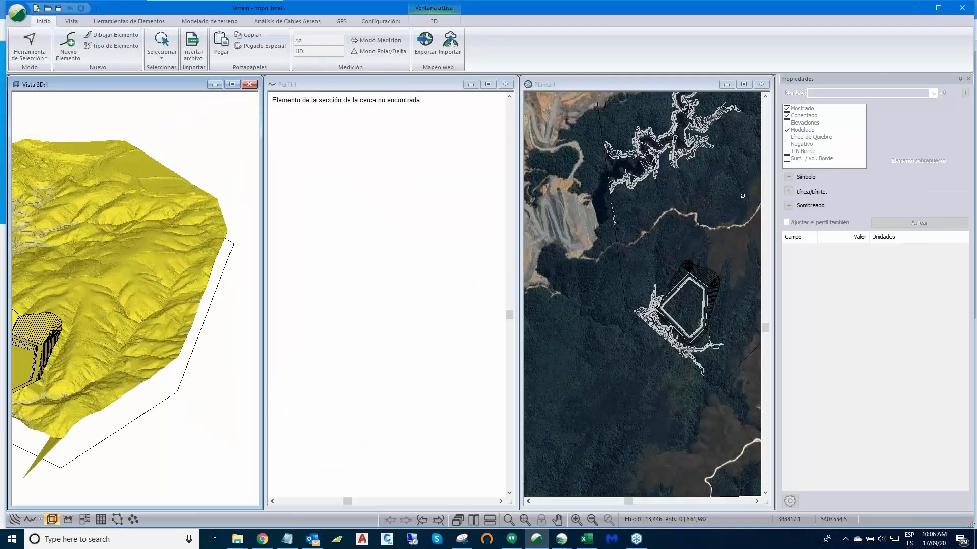
Step: Minimize the profile window, close the properties pane, and enlarge the 3D and plan windows to fill the workspace side by side
left_click(471, 85)
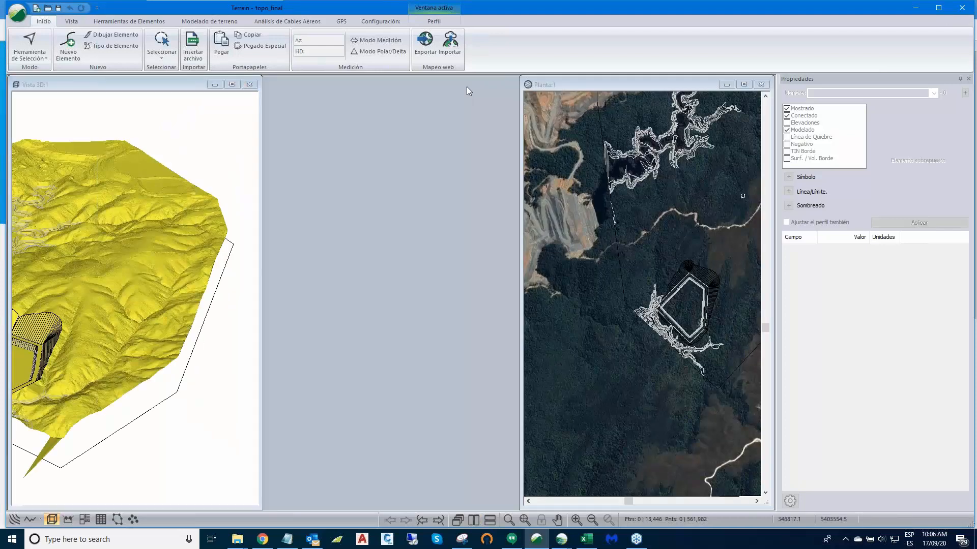
left_click(968, 79)
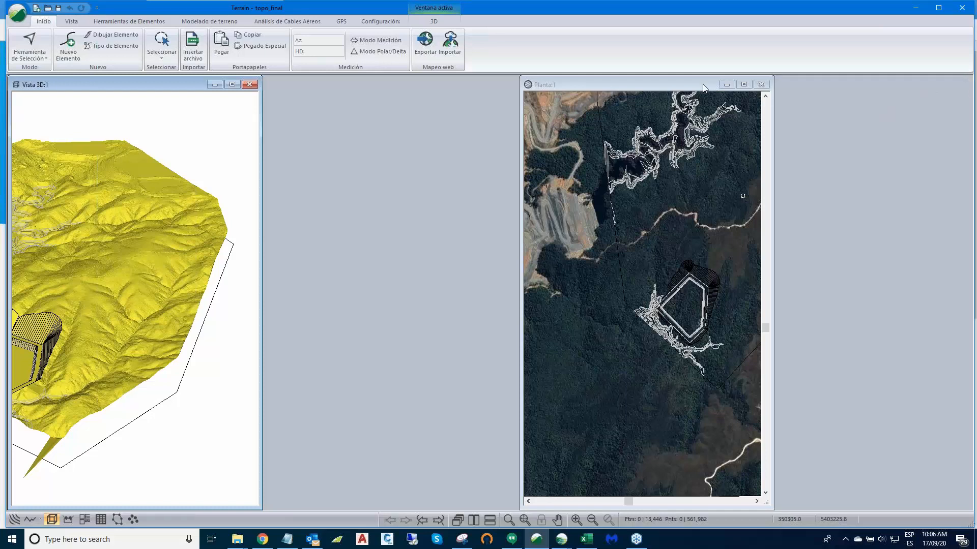
left_click_drag(703, 84, 899, 81)
left_click_drag(715, 230, 516, 247)
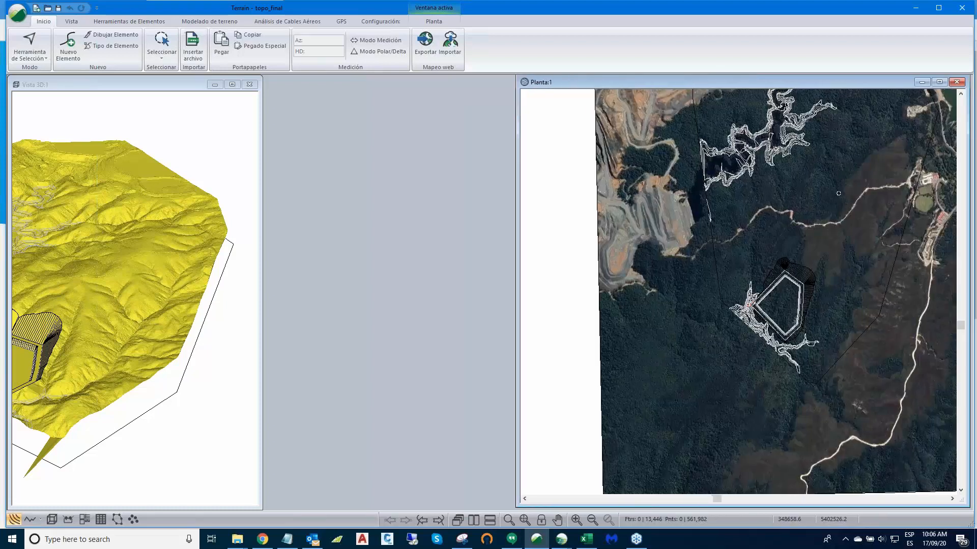
left_click_drag(263, 203, 489, 224)
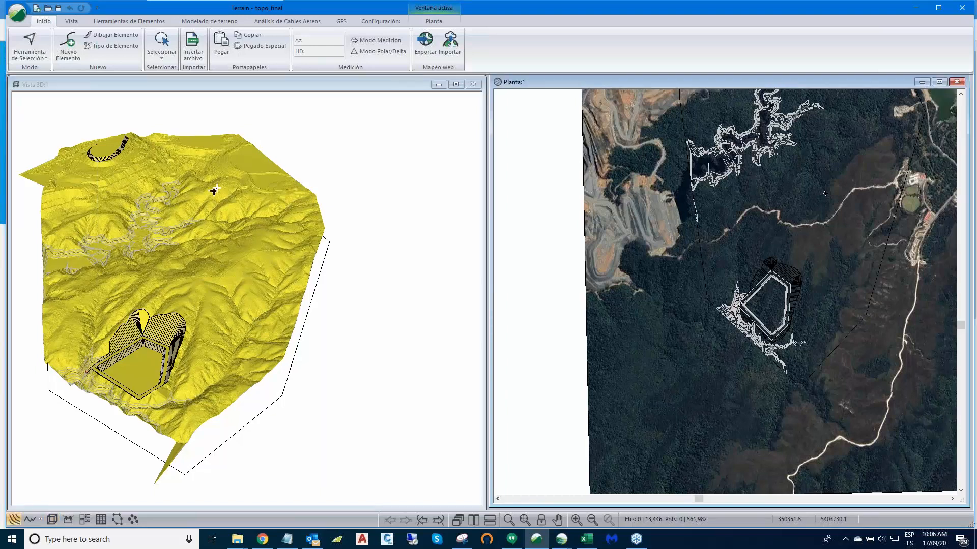
Step: Enable mouse tracking (Rastrear Mouse) in the 3D window's options
left_click(216, 188)
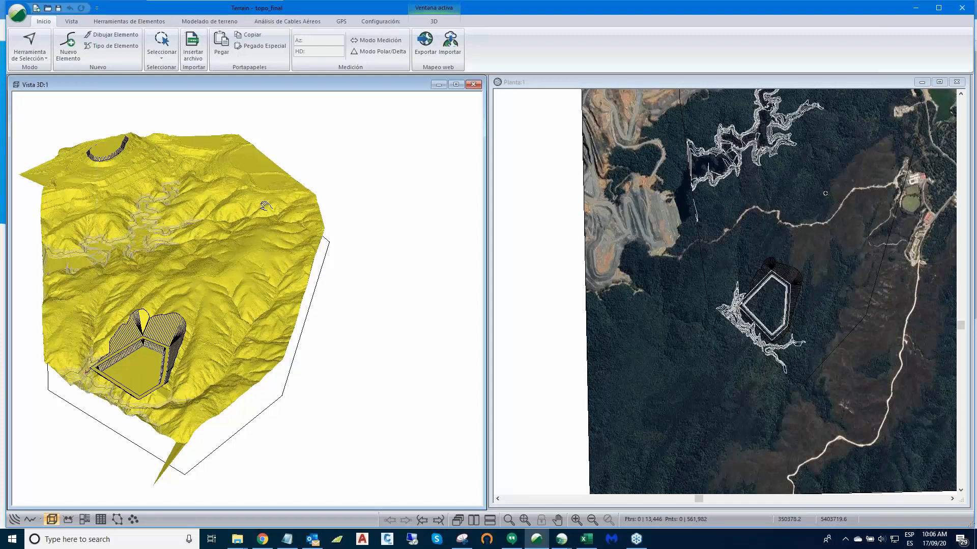
left_click_drag(265, 206, 377, 256)
right_click(324, 237)
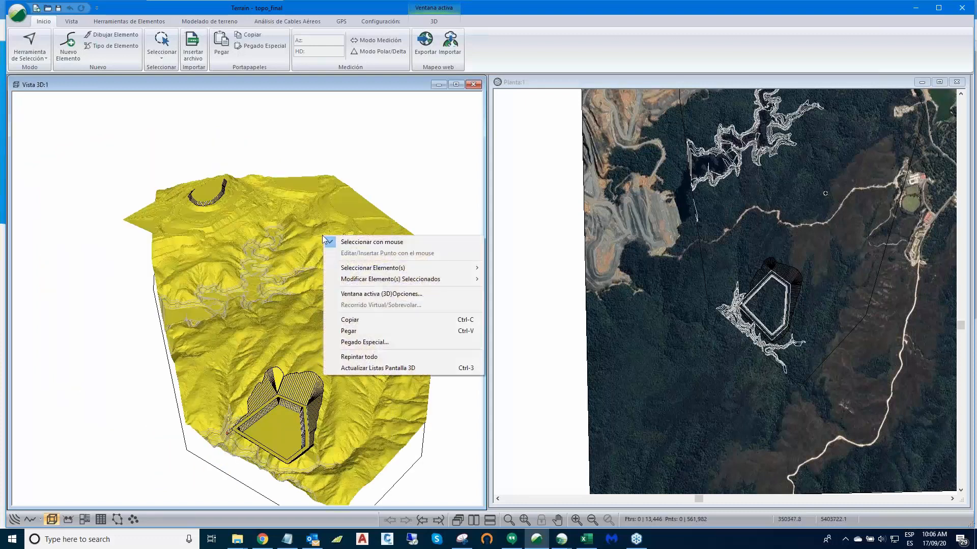
left_click(377, 295)
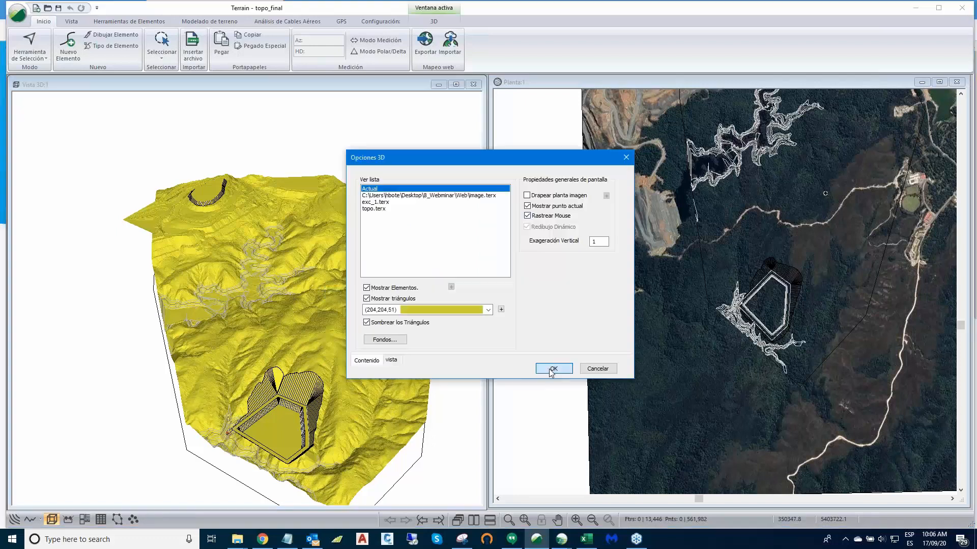
left_click(553, 369)
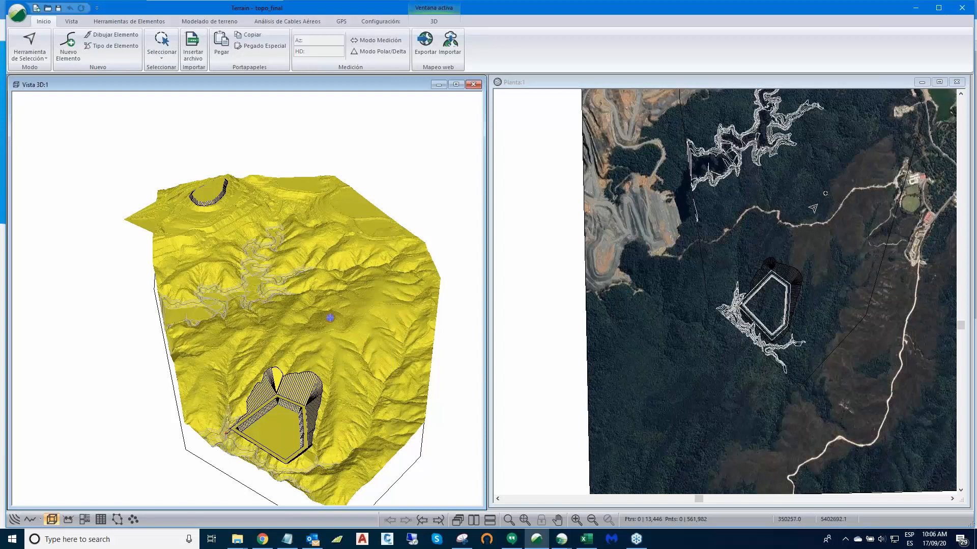
Step: Compare pointer positions between the 3D terrain and the plan image over the pit and the surrounding hills
middle_click_drag(382, 317, 376, 316)
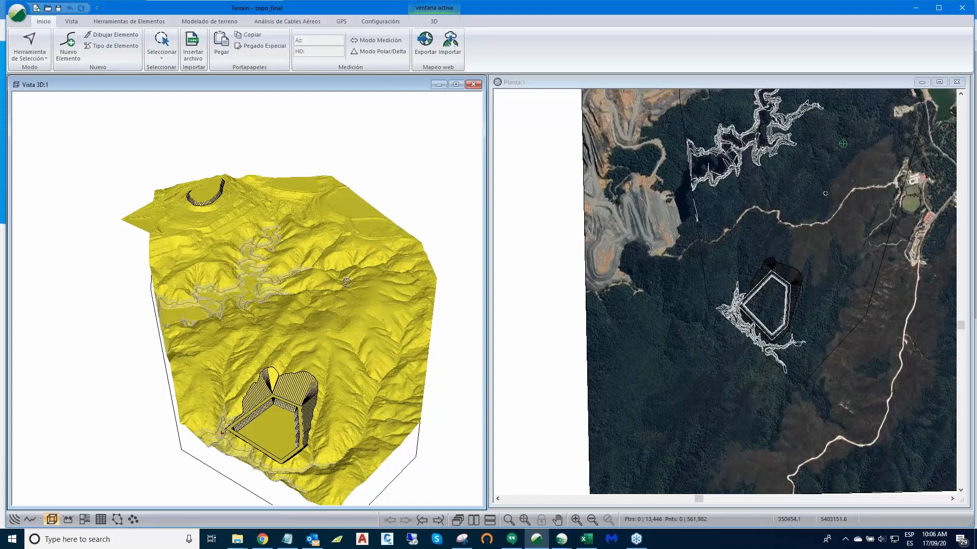
middle_click_drag(360, 379, 311, 360)
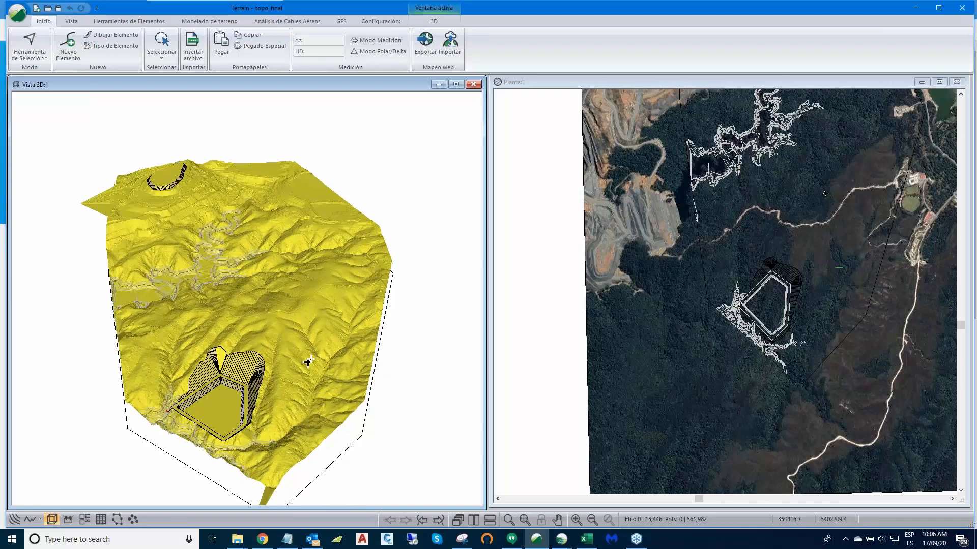
scroll(309, 363, "up", 1)
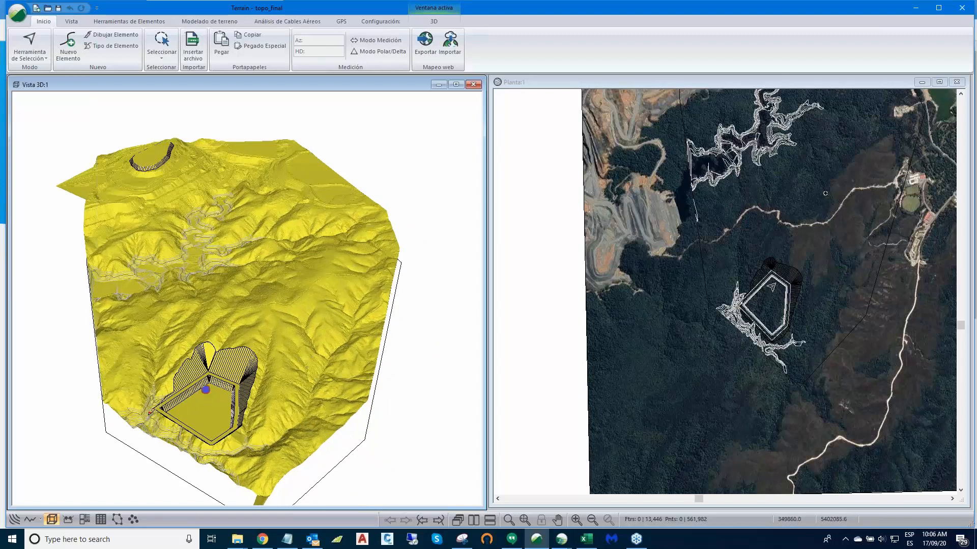
middle_click_drag(717, 294, 713, 294)
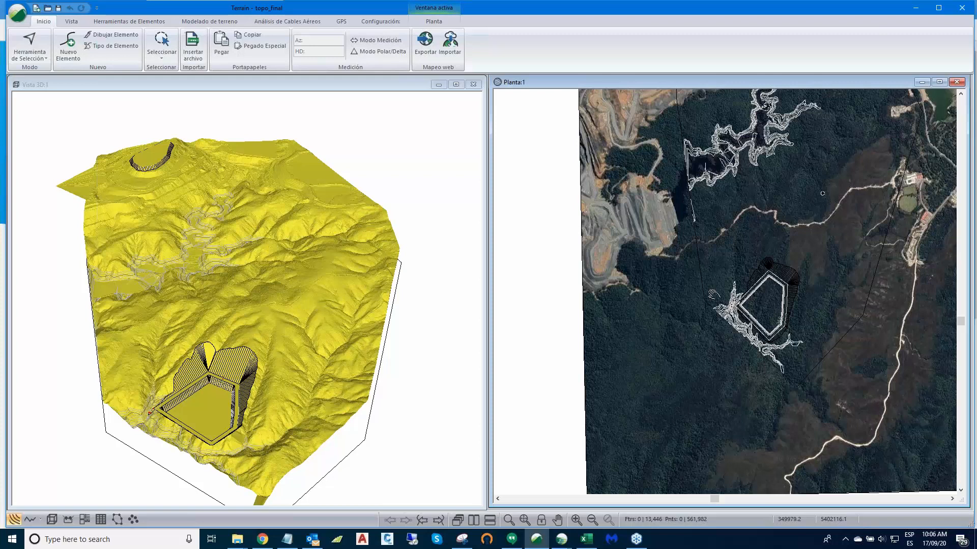
middle_click_drag(847, 258, 712, 295)
scroll(703, 306, "up", 1)
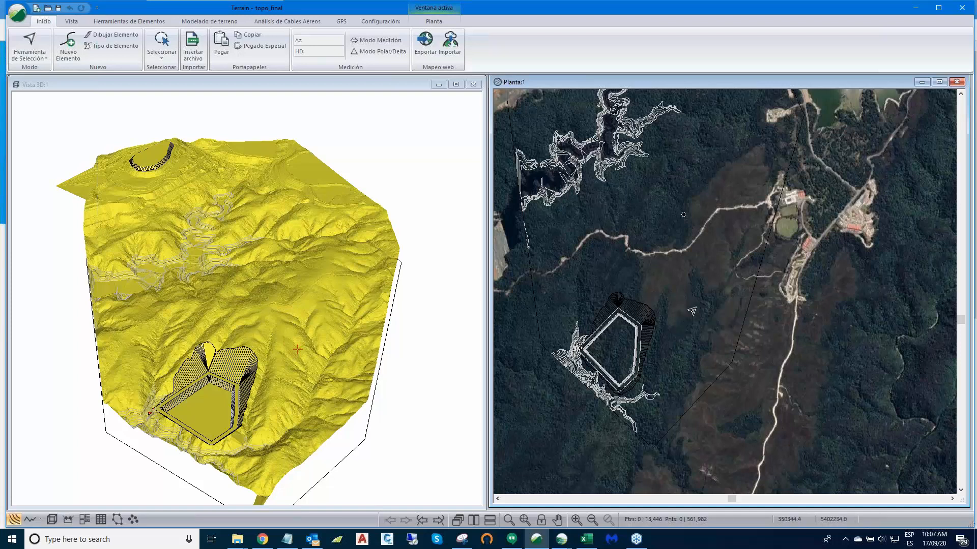
Step: Examine the hillside around the dirt road's bend, west of the sports field, in both the plan and 3D views
mouse_move(719, 244)
scroll(737, 224, "up", 2)
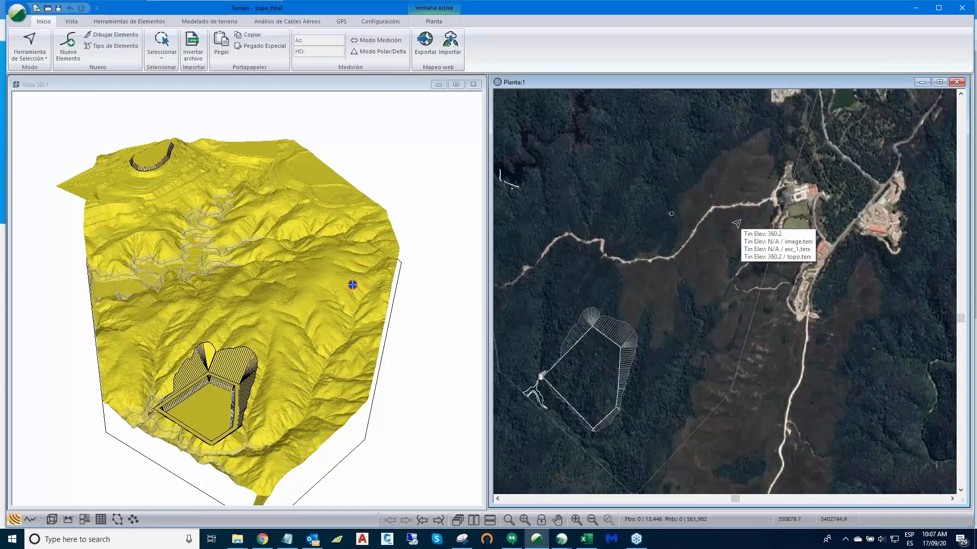
scroll(737, 224, "up", 1)
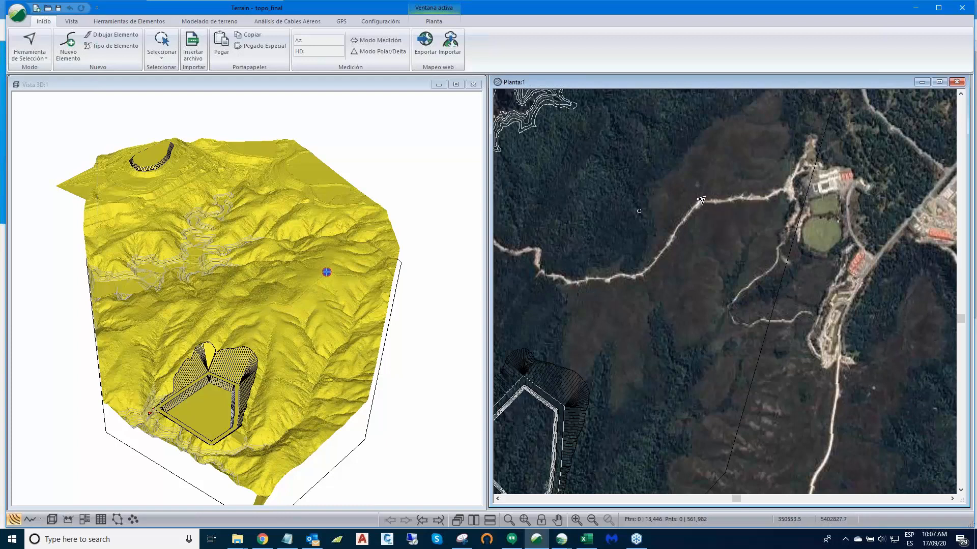
mouse_move(693, 202)
left_click_drag(736, 172, 702, 222)
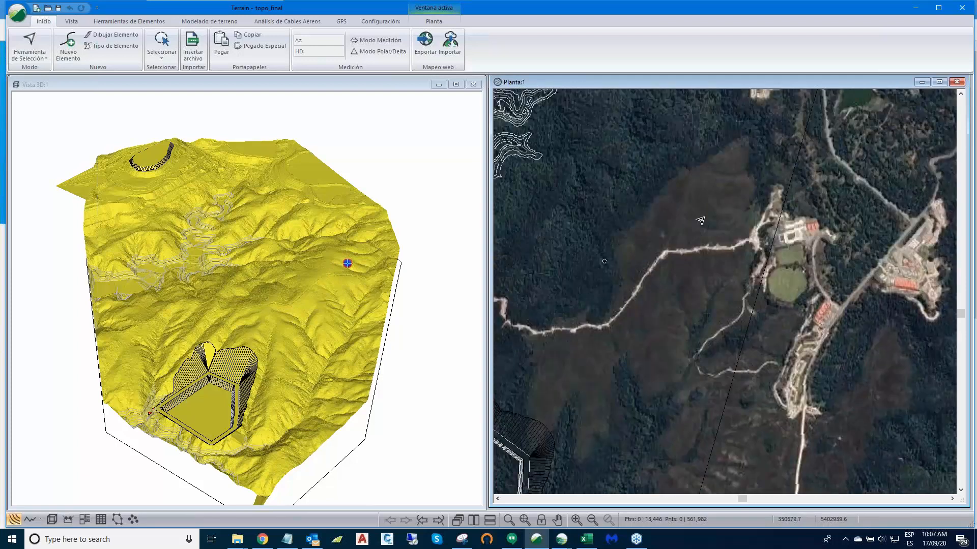
scroll(700, 219, "up", 1)
scroll(700, 220, "up", 1)
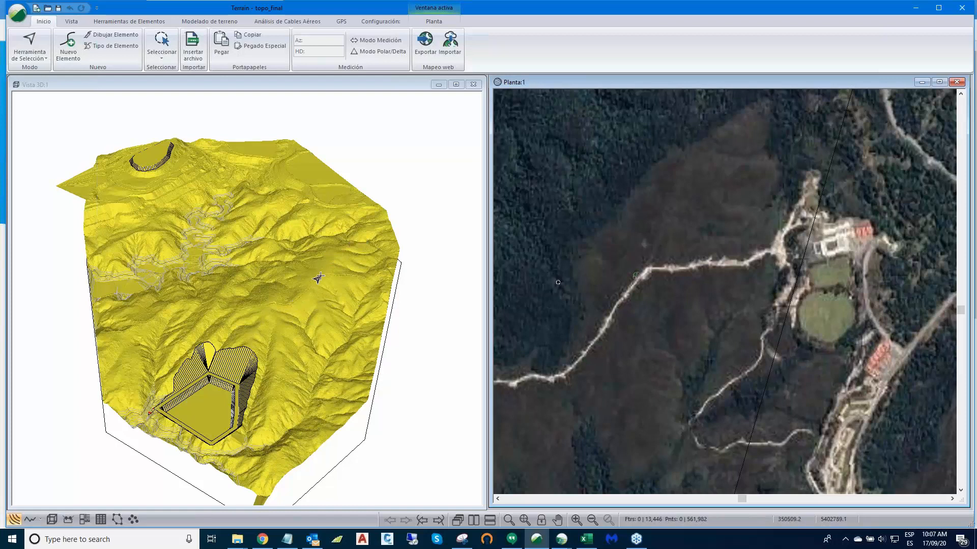
scroll(323, 275, "up", 1)
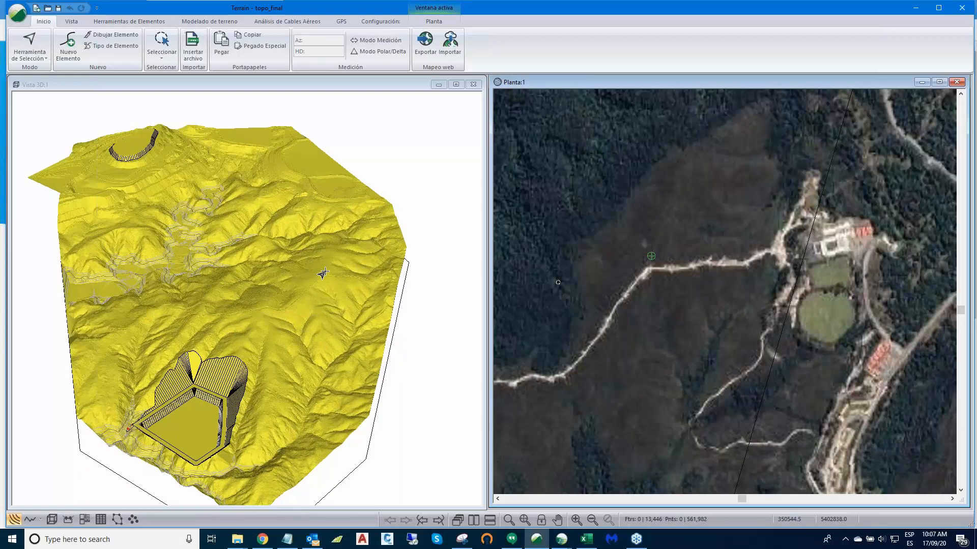
scroll(323, 274, "up", 3)
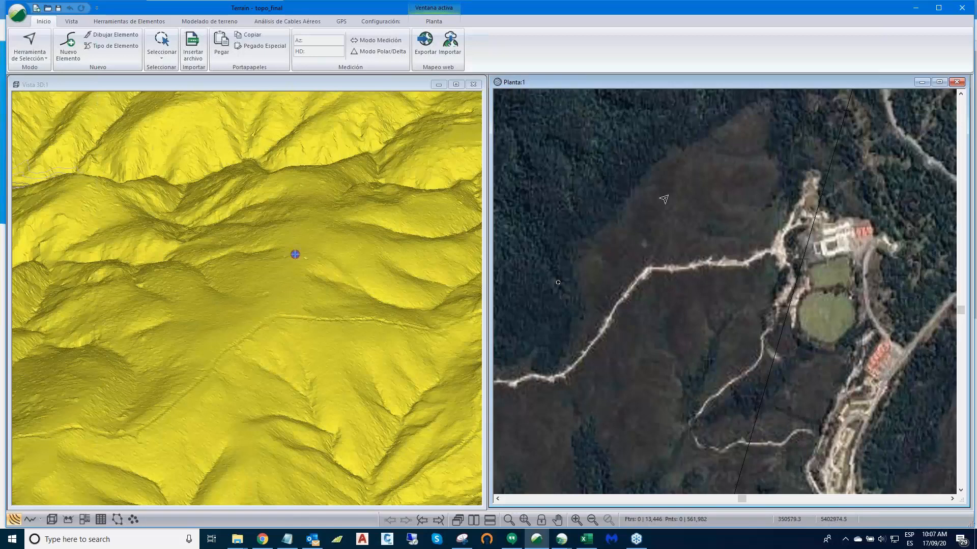
mouse_move(656, 209)
left_click_drag(425, 247, 384, 246)
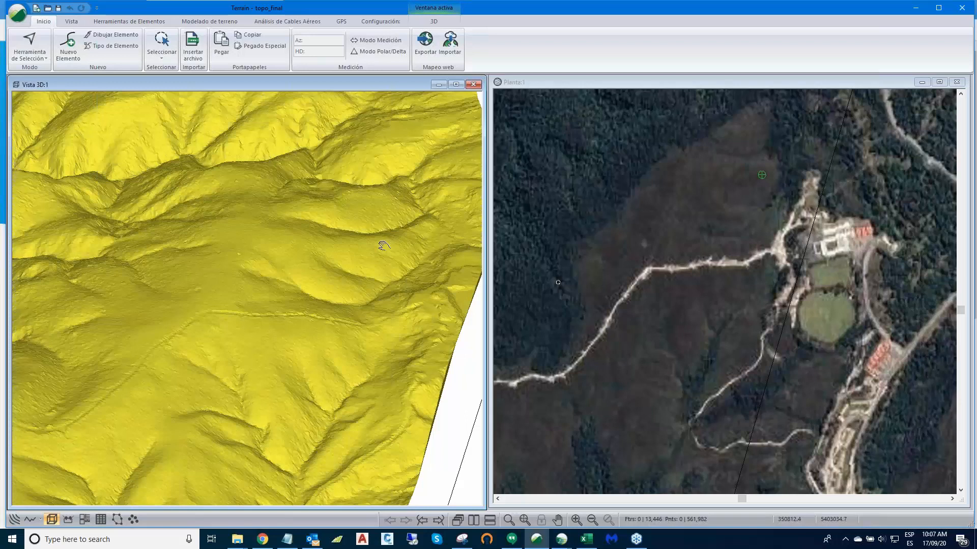
left_click_drag(384, 246, 399, 251)
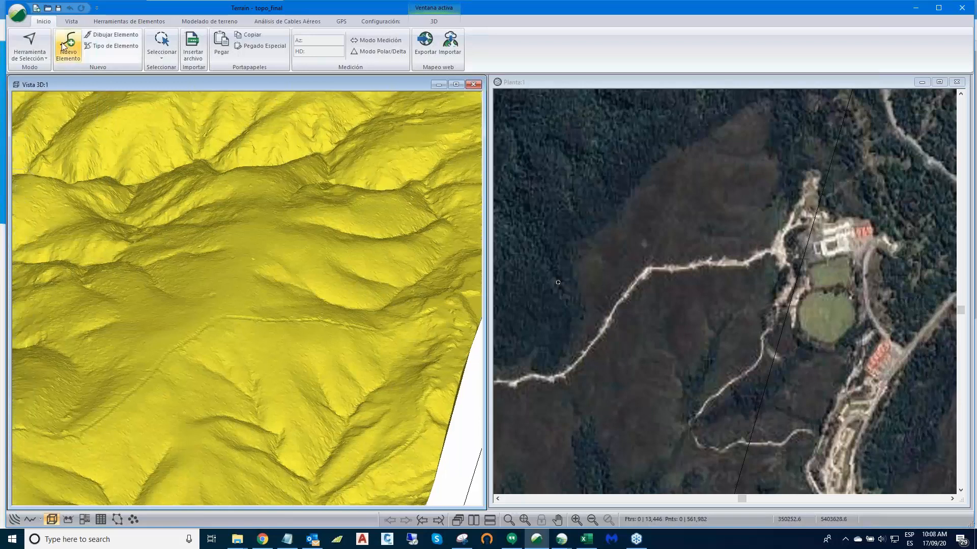
Step: Create a new element named CL with Elevaciones turned off and choose to create it with the mouse
left_click(63, 47)
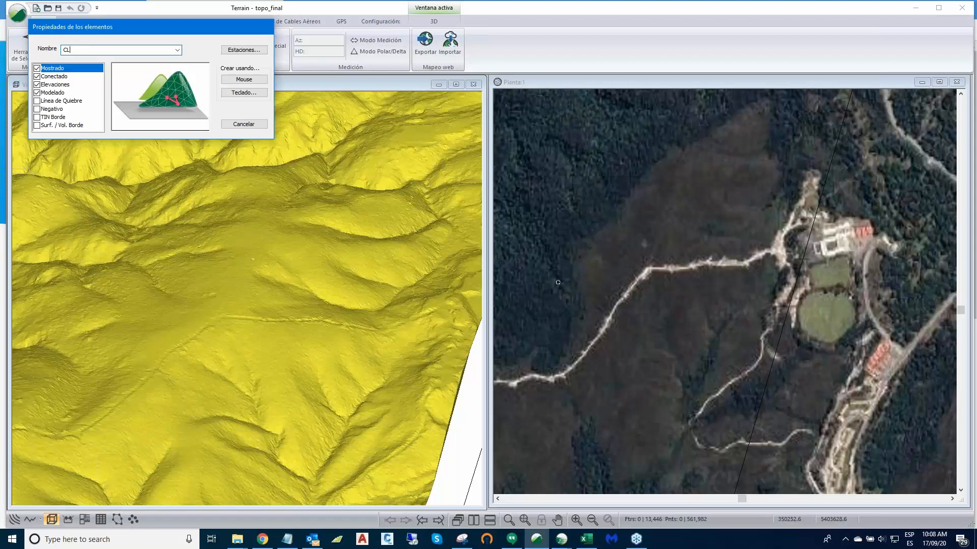
left_click(36, 84)
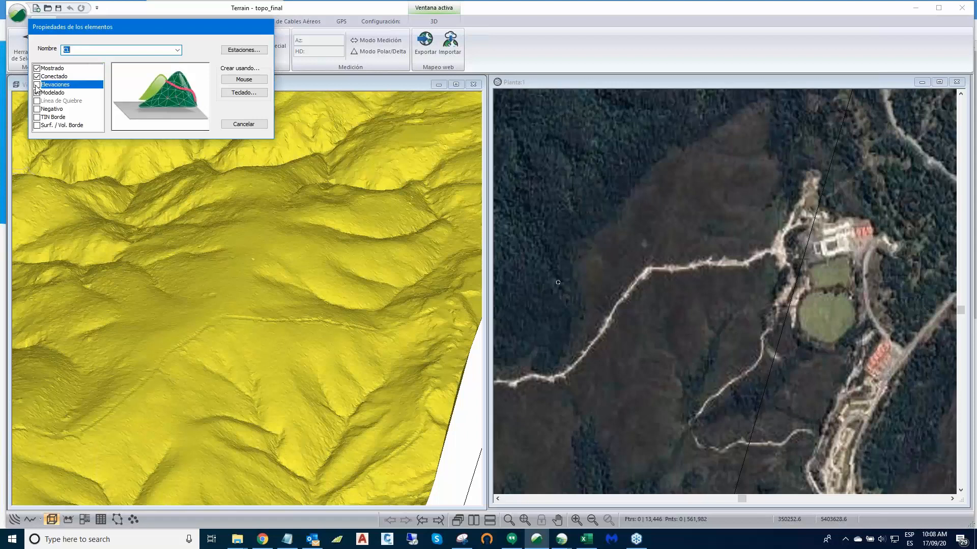
left_click(36, 93)
left_click(250, 81)
left_click(250, 80)
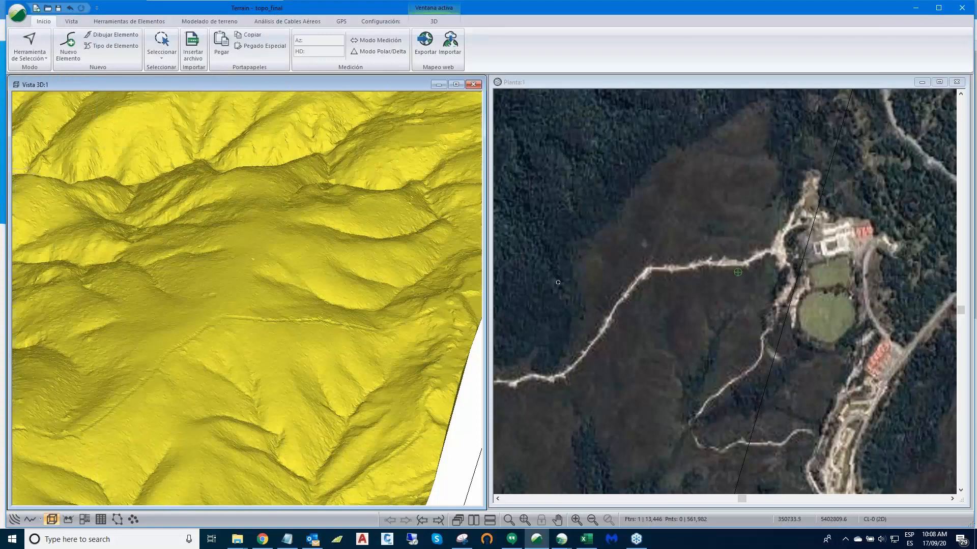
Step: Draw the CL line in plan from the dirt road's bend northward up the bare hillside to its upper tip, then return to mouse selection
left_click(647, 266)
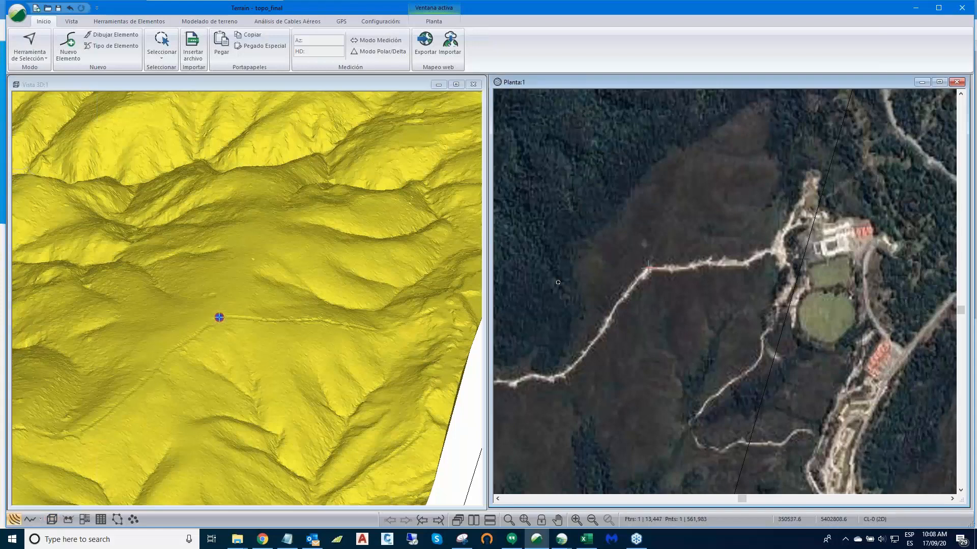
left_click(661, 232)
left_click(668, 200)
left_click(675, 178)
left_click(678, 171)
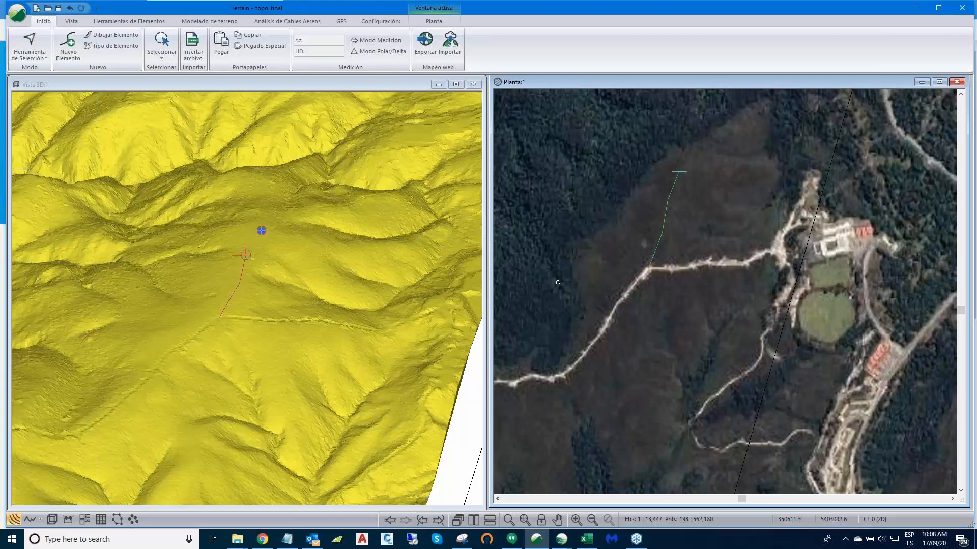
left_click(694, 151)
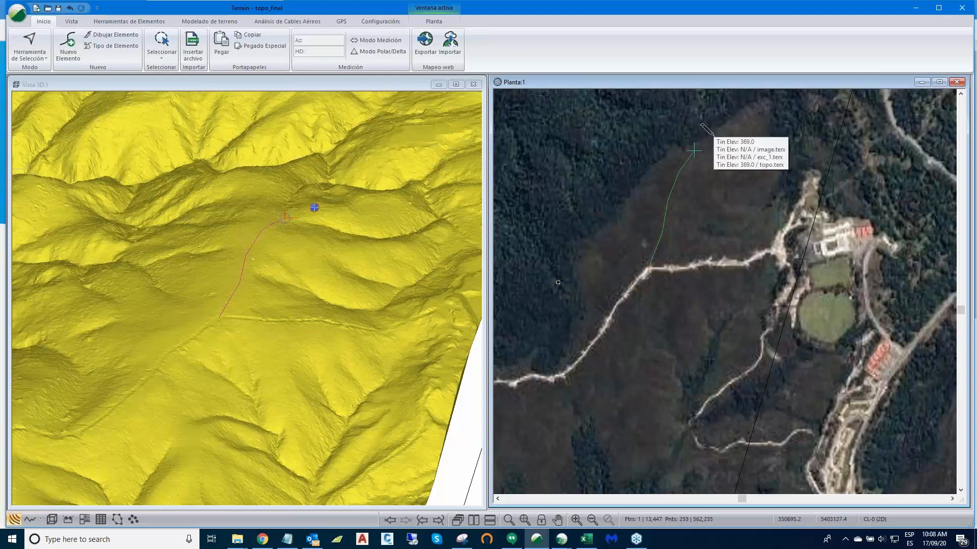
left_click(719, 137)
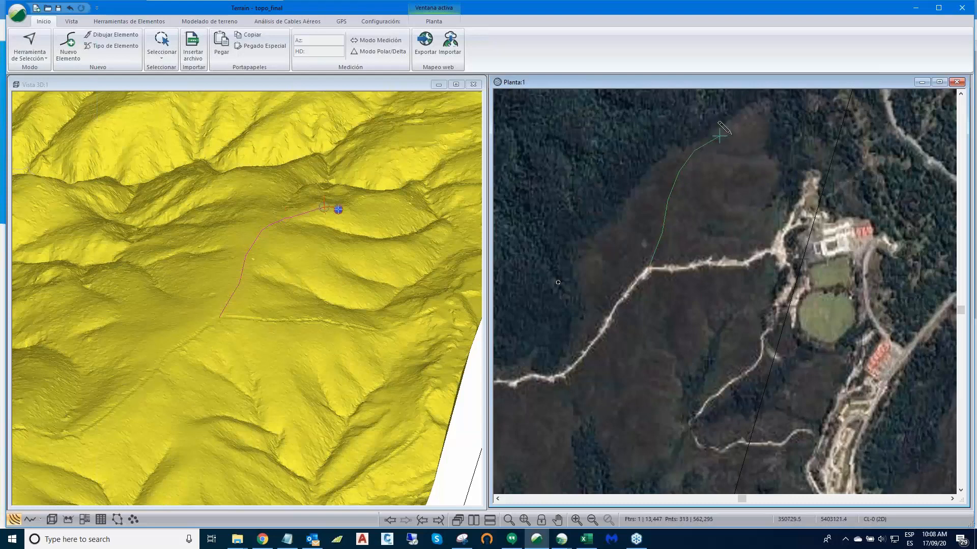
left_click(743, 123)
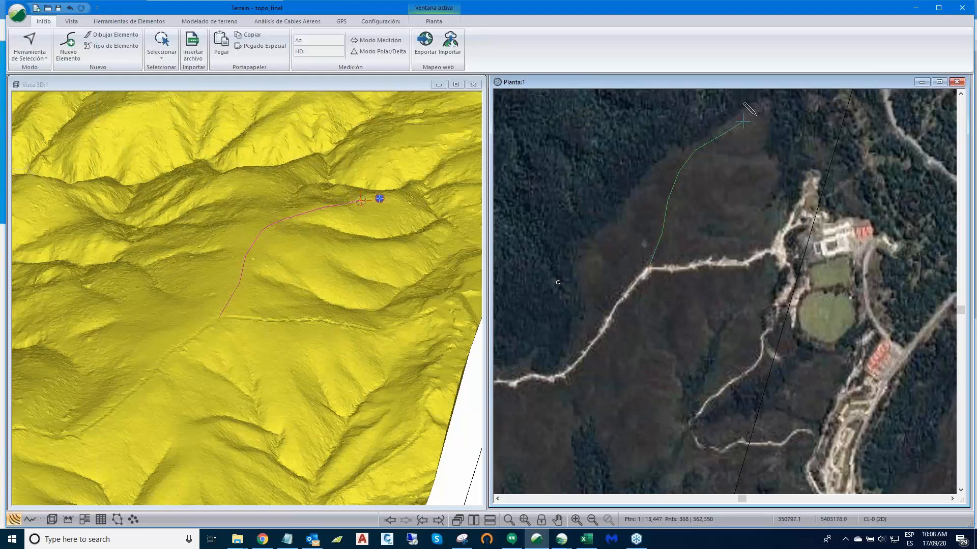
left_click(756, 115)
right_click(741, 196)
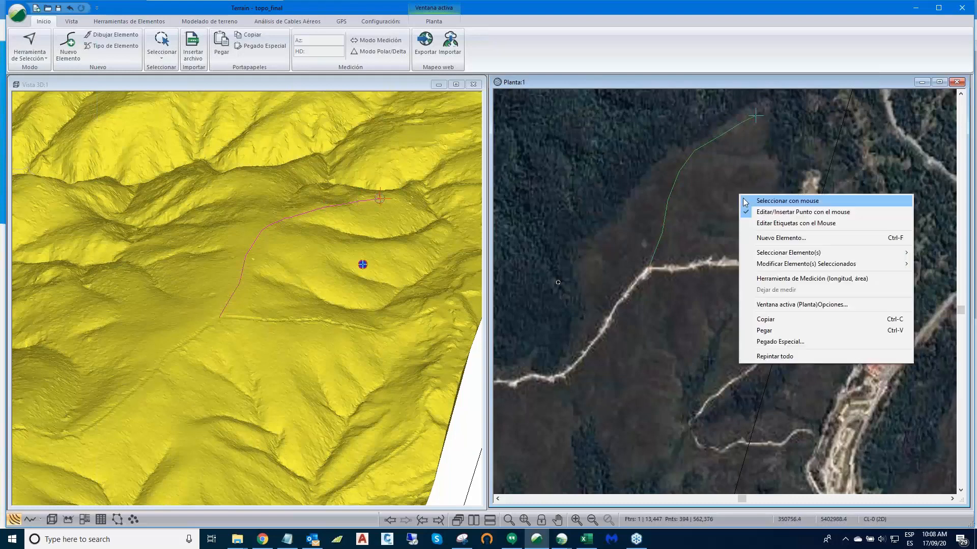
left_click(745, 202)
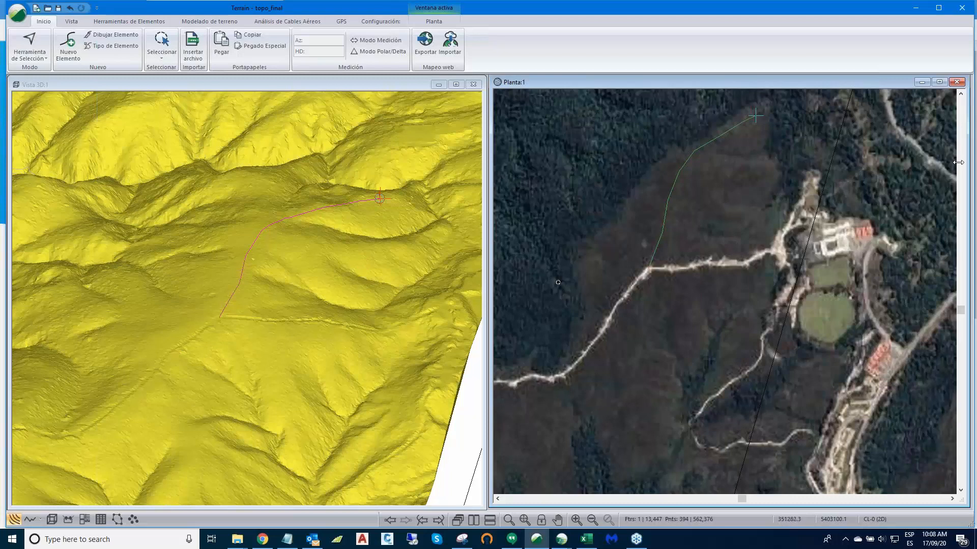
Step: Narrow the plan window to free workspace beside it
left_click_drag(969, 169, 806, 204)
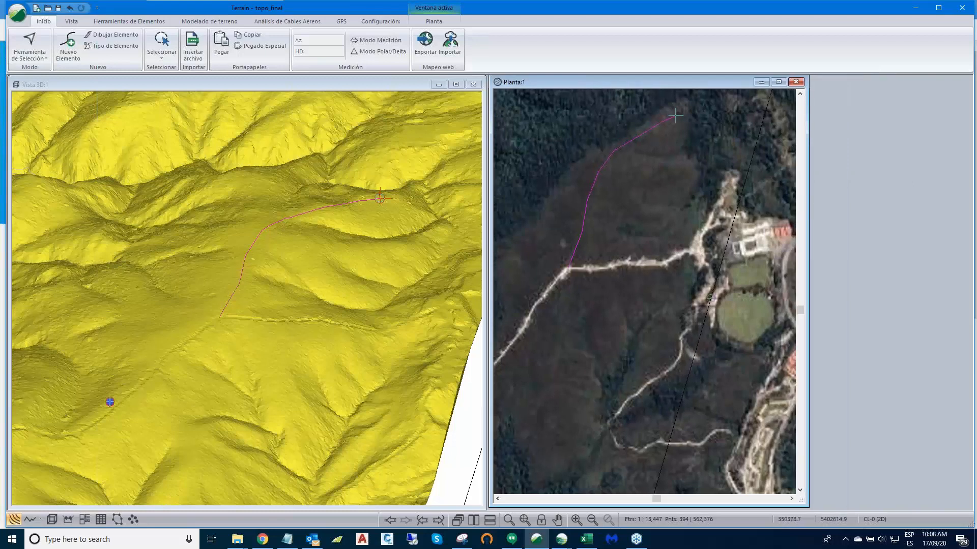
left_click(85, 520)
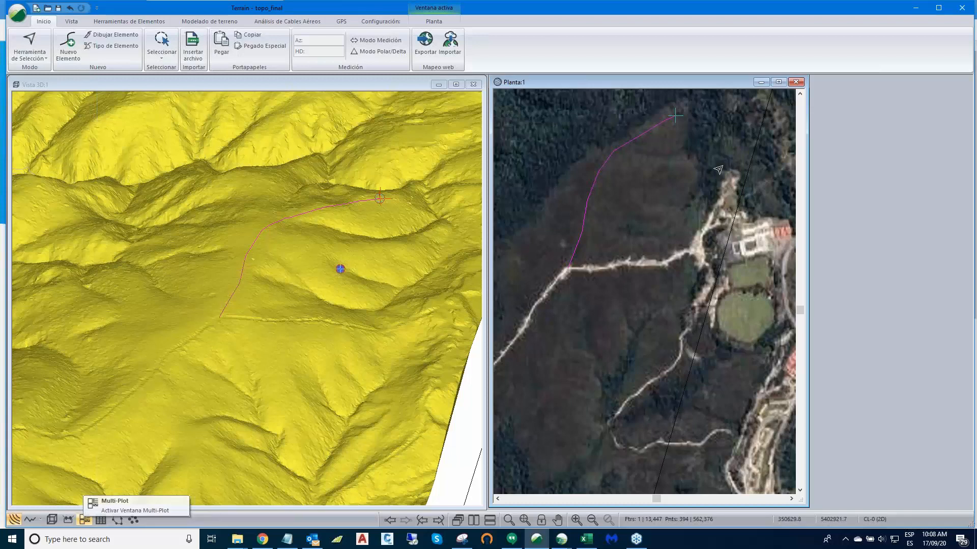
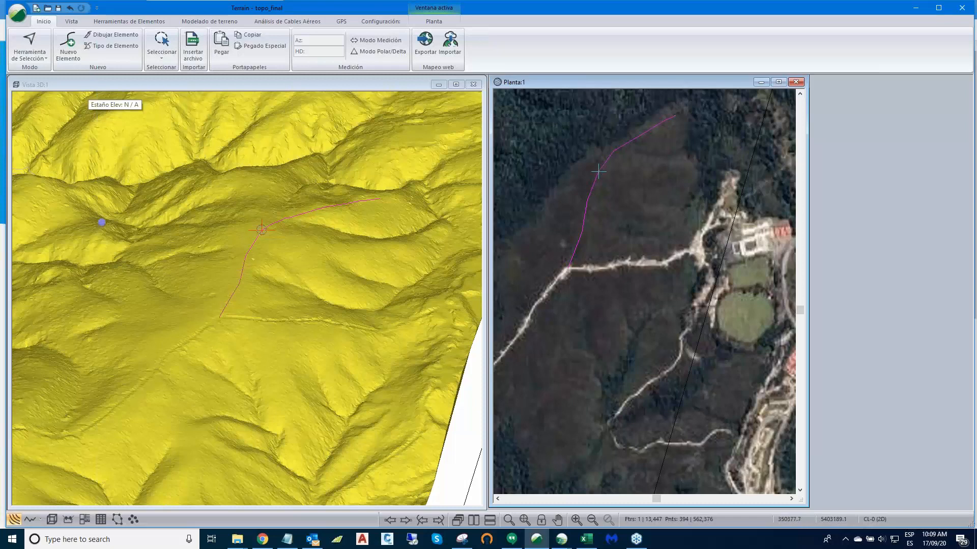
left_click(68, 47)
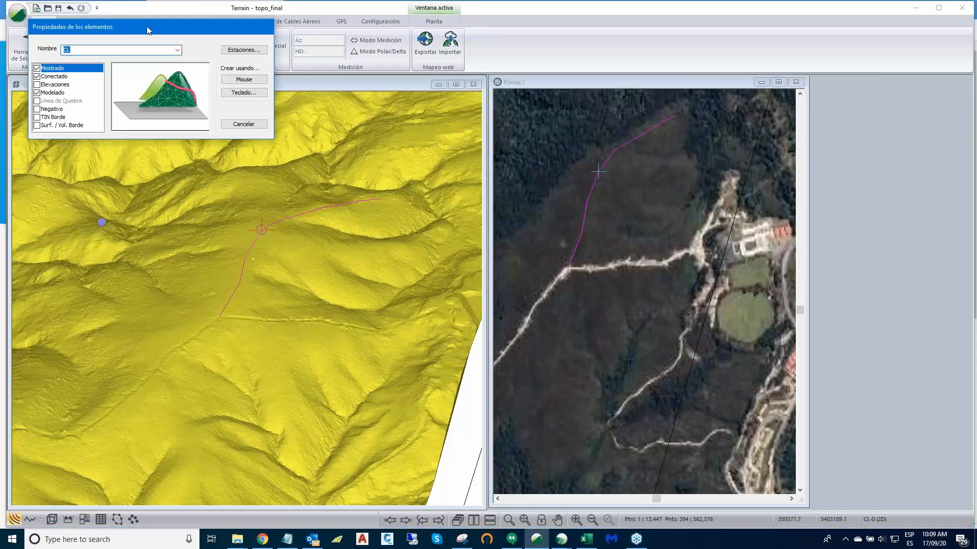
left_click_drag(148, 27, 233, 140)
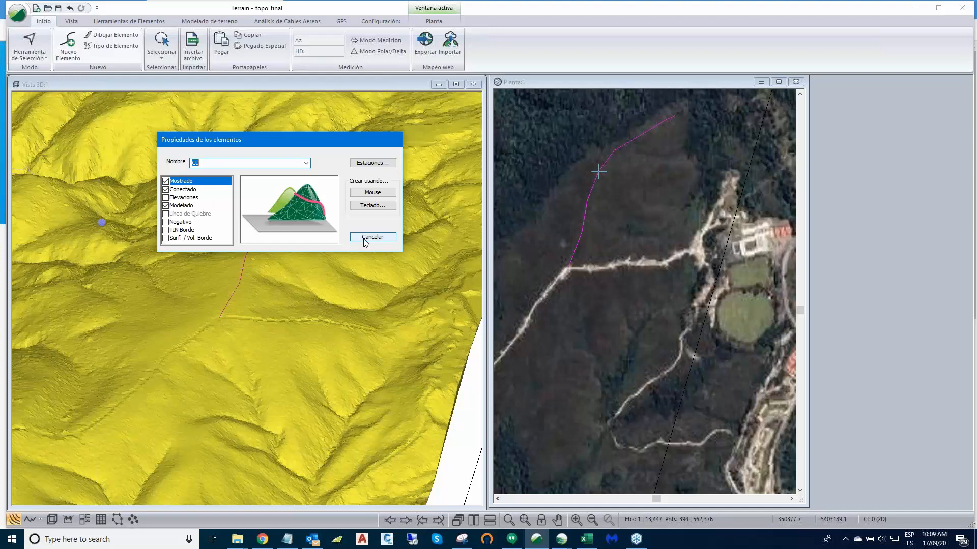
left_click(365, 241)
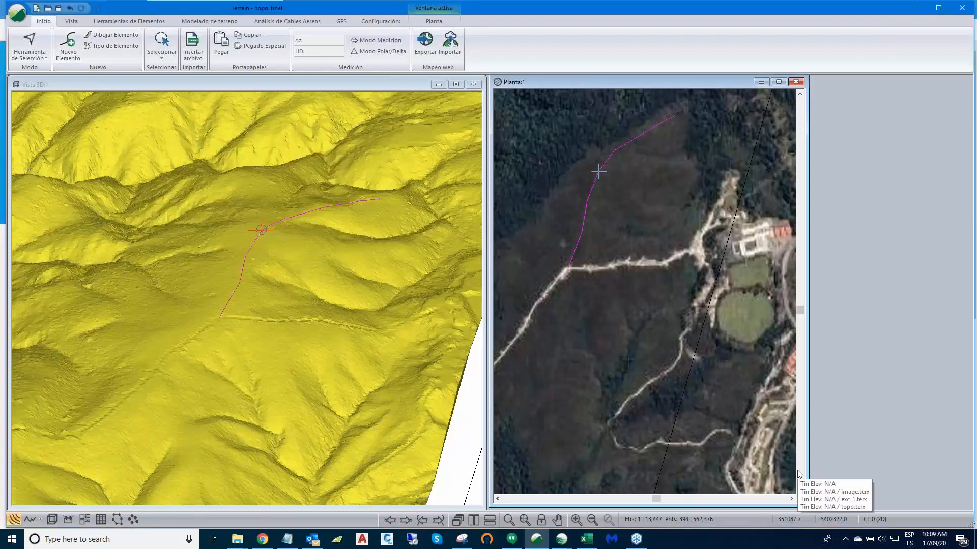
Step: Start a blank terrain document and reopen topo_final from the Web folder in the Softree-Terrain (*.terx) format
left_click(17, 15)
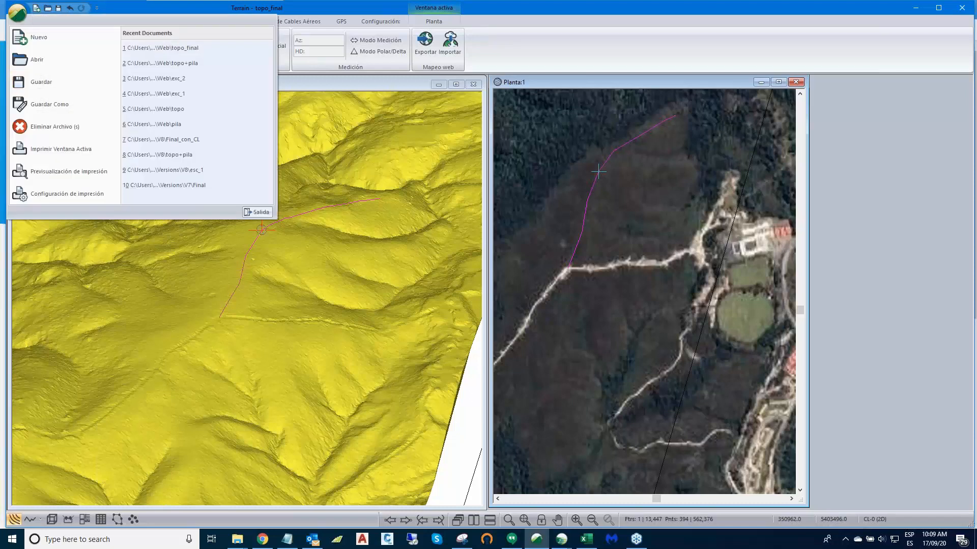
key("Escape")
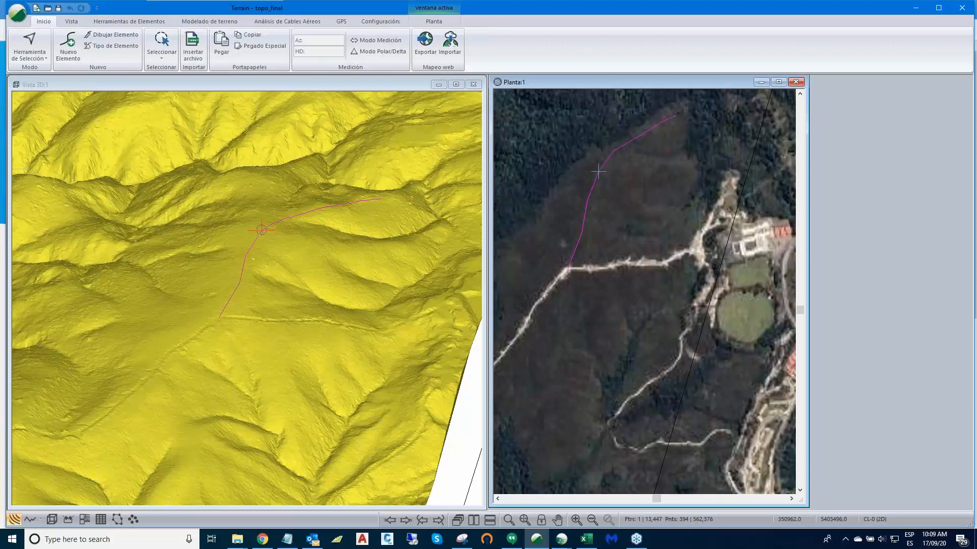
key("ctrl+n")
left_click(17, 13)
left_click(40, 63)
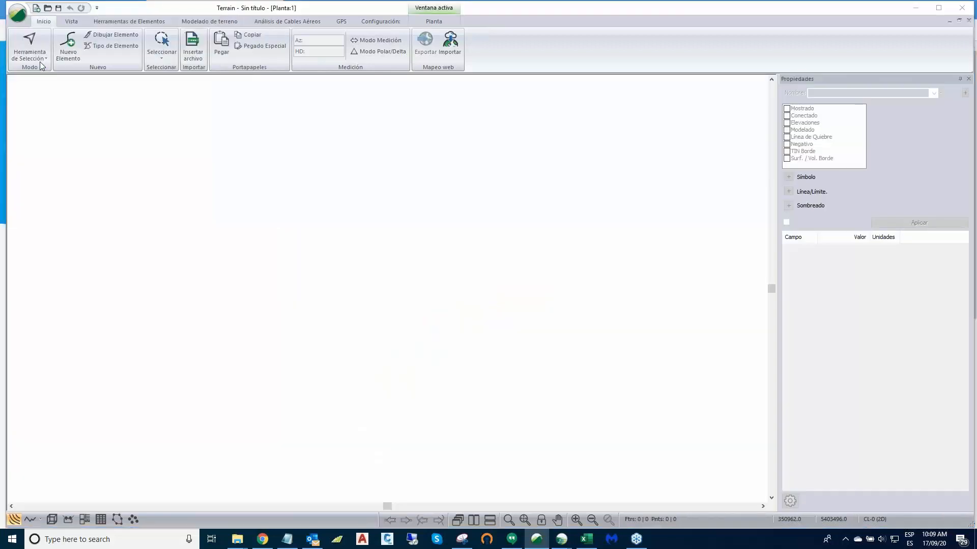
left_click_drag(394, 141, 237, 109)
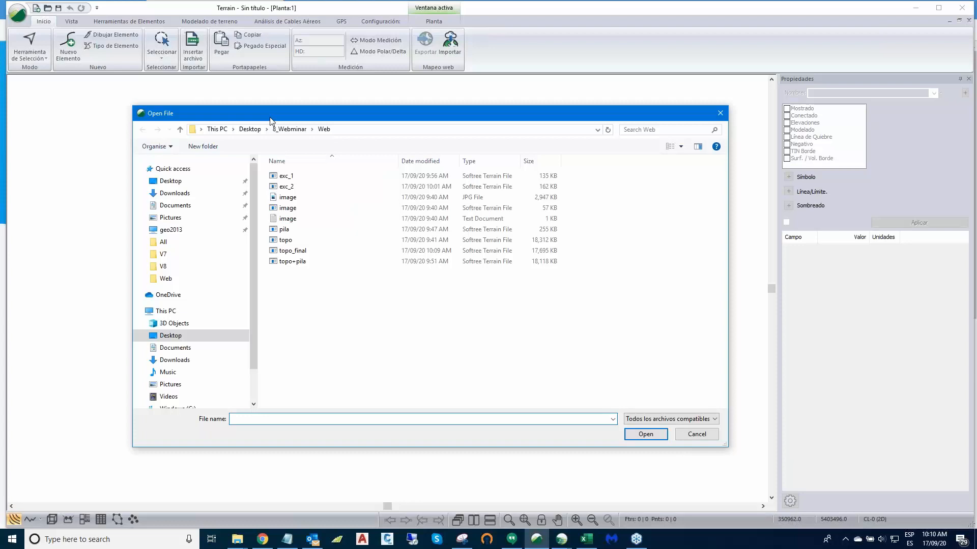
left_click(292, 251)
left_click(645, 435)
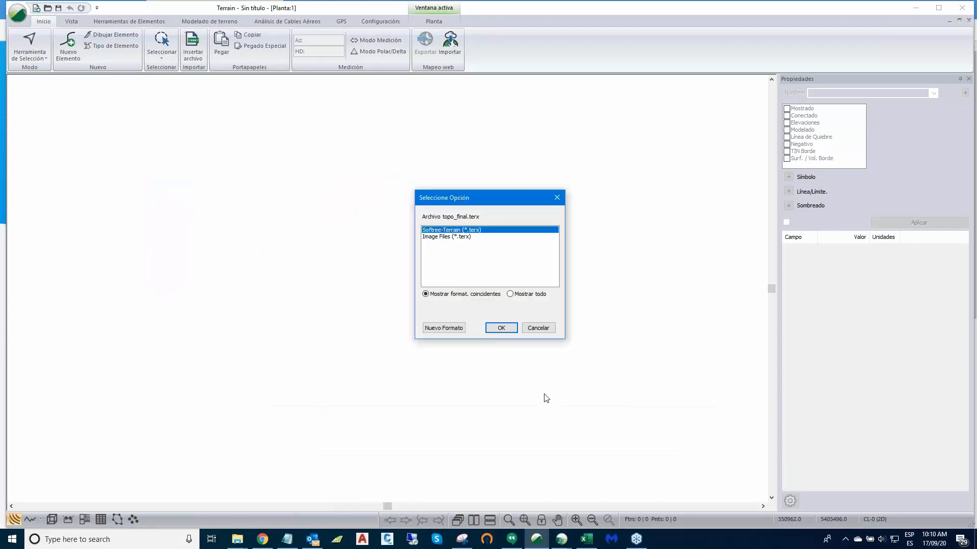
left_click(501, 328)
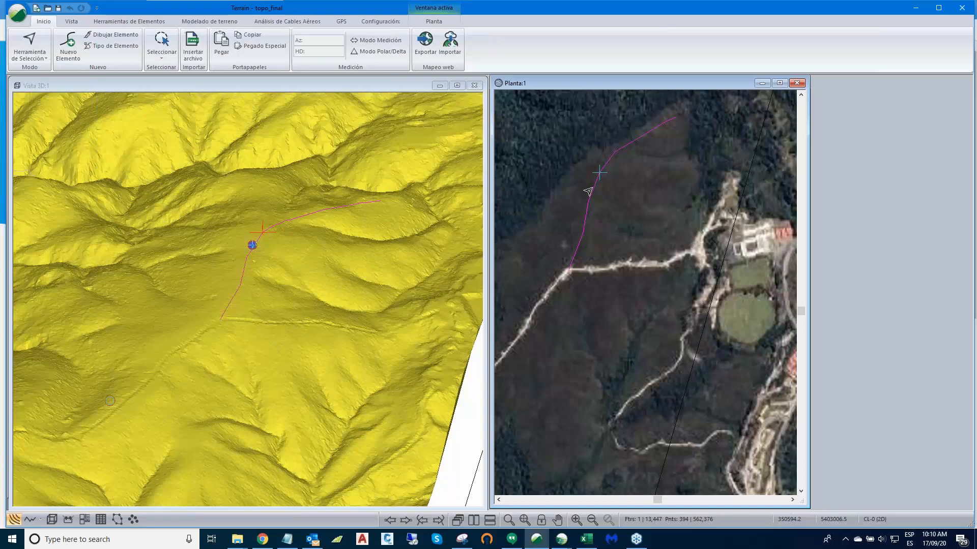
Step: Switch to Softree Location (Ubicación), create a new design file and start choosing its source terrain
mouse_move(626, 258)
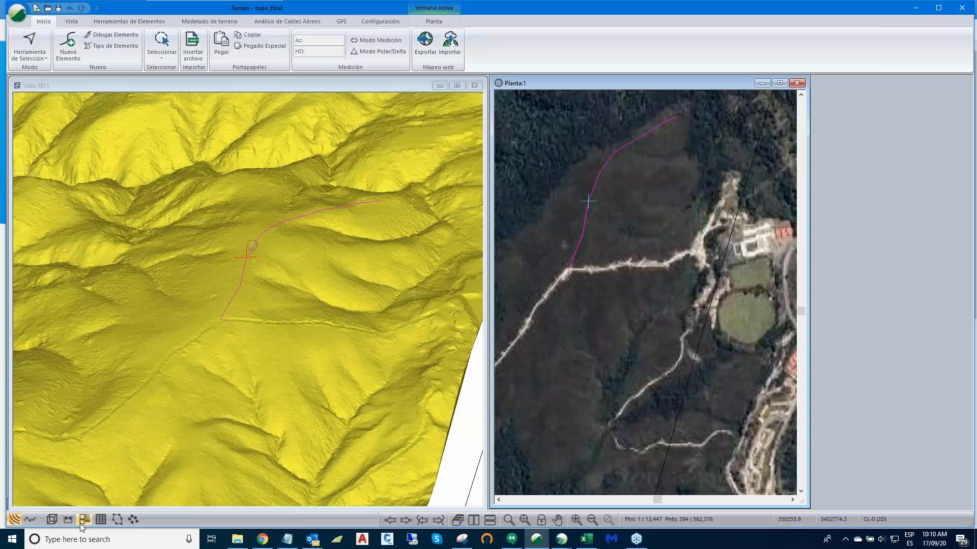
left_click(563, 542)
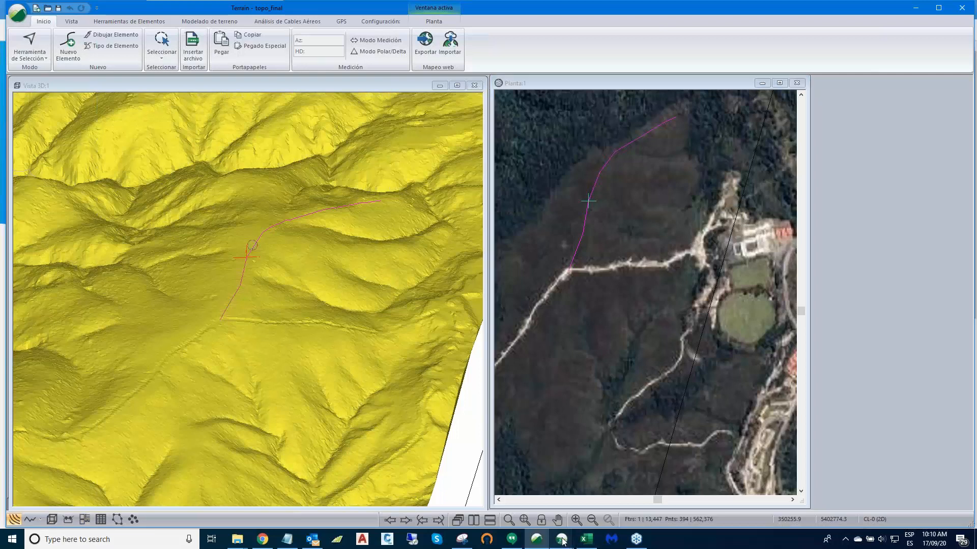
left_click(15, 15)
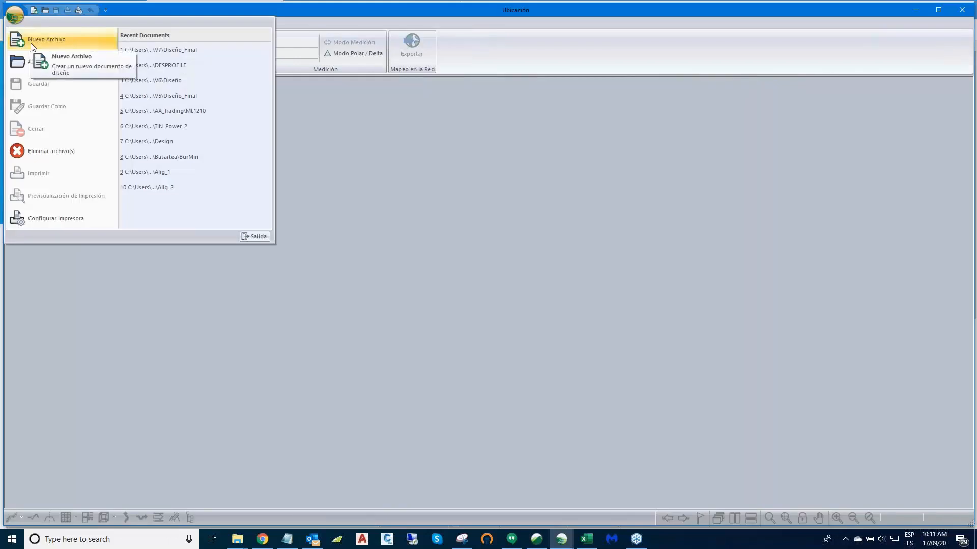
left_click(30, 43)
left_click(510, 237)
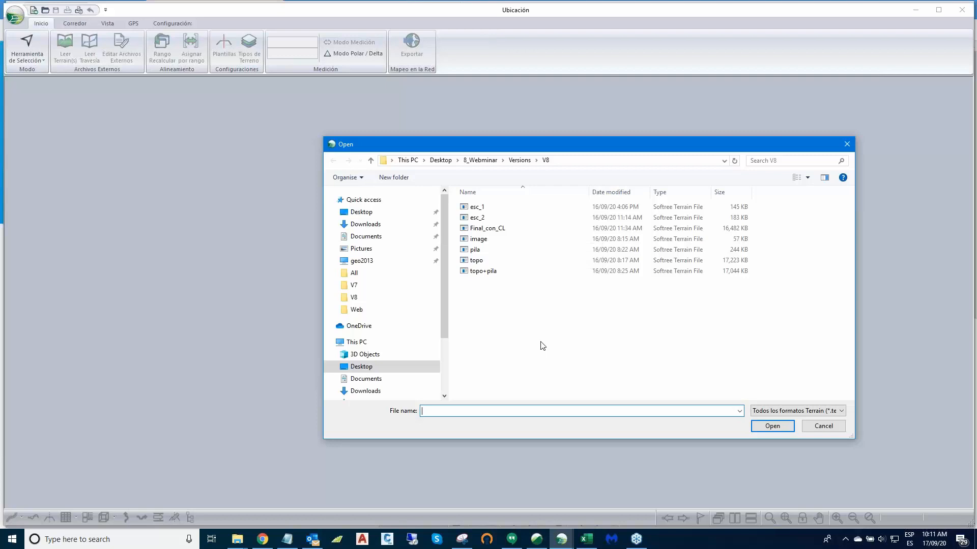
Step: Load topo_final from Desktop > 8_Webminar > Web as the source terrain and continue to the initial alignment settings
left_click(371, 162)
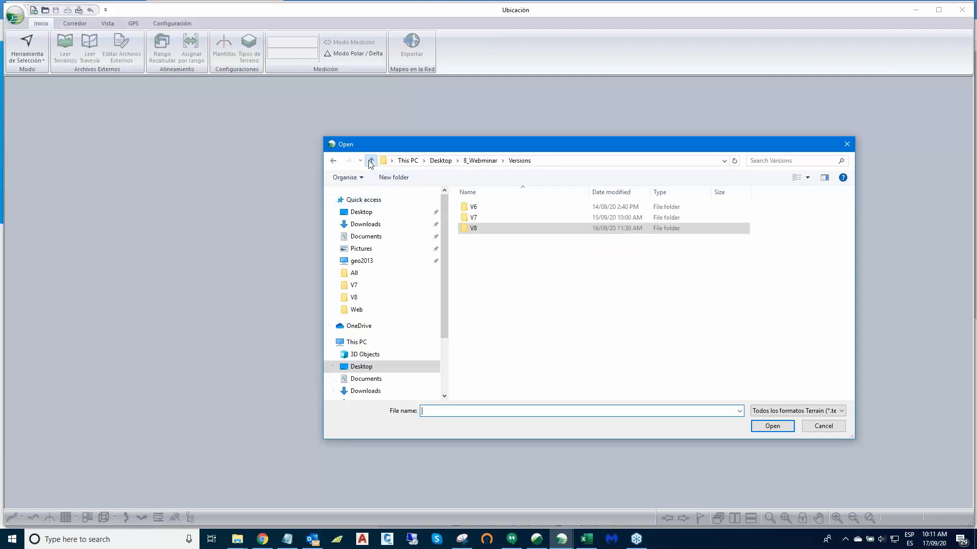
left_click(370, 162)
left_click(479, 261)
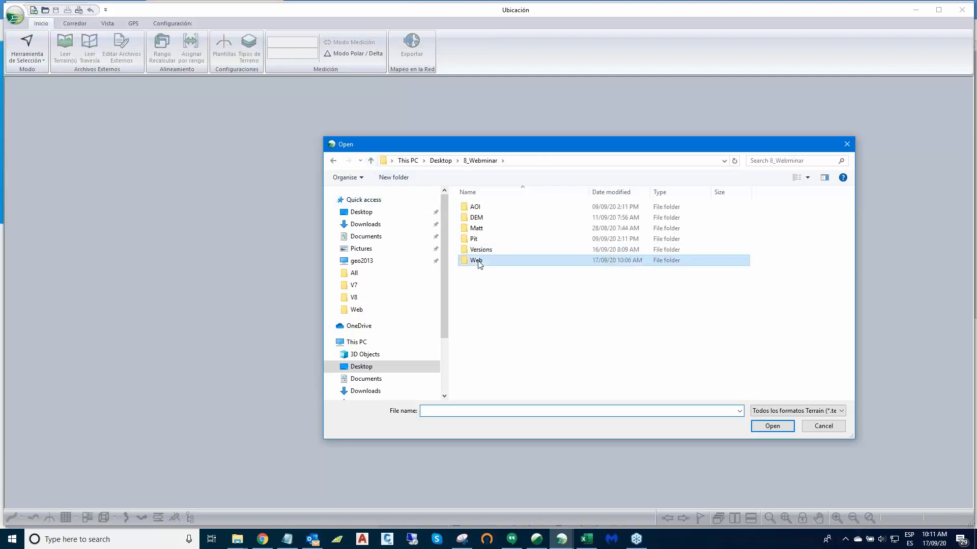
double_click(479, 263)
left_click(481, 260)
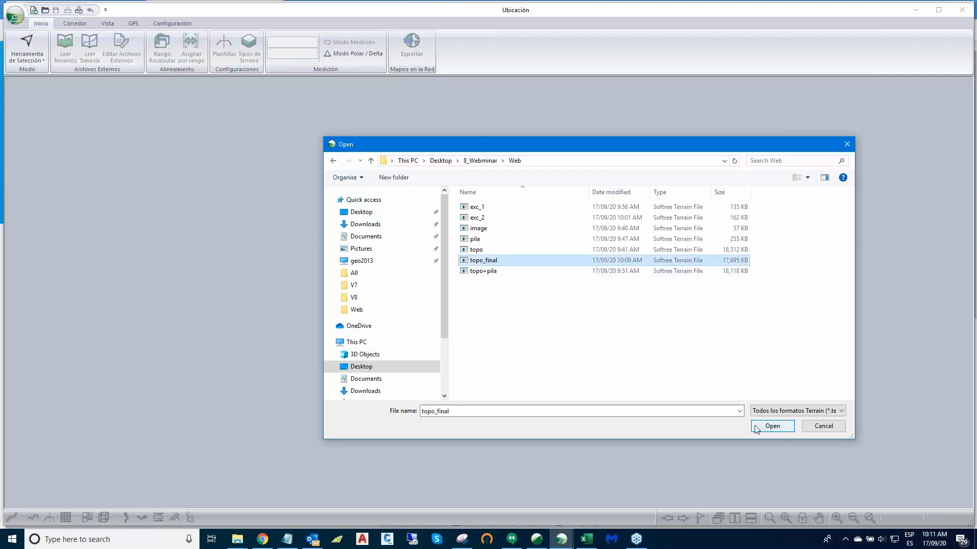
left_click(772, 426)
left_click(545, 334)
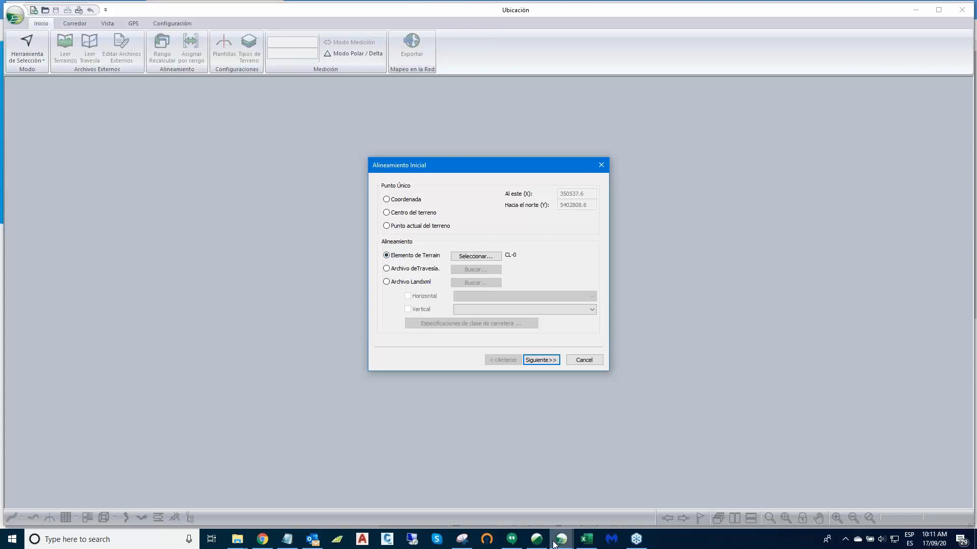
Step: Check the drawn CL line in the Terrain program, then return to the new design in Ubicación
left_click(536, 542)
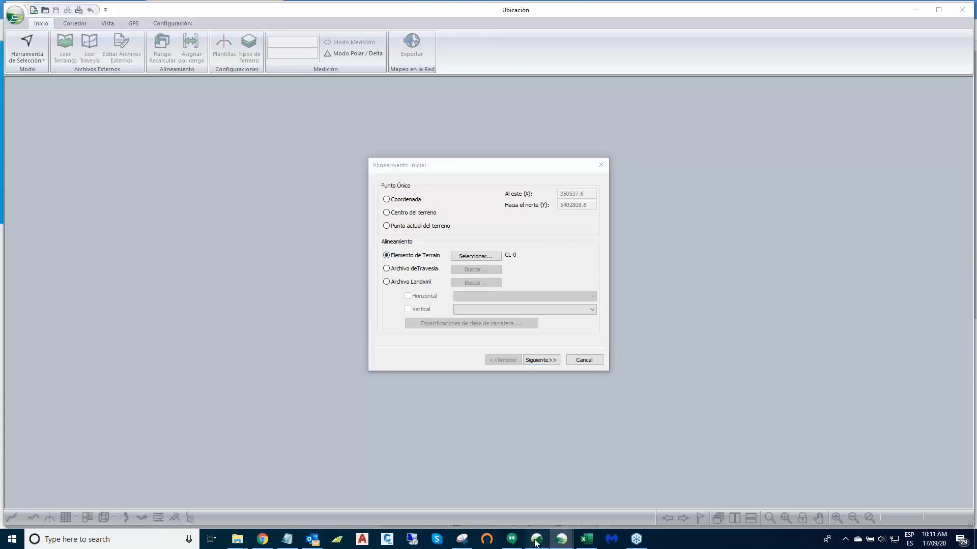
left_click(536, 541)
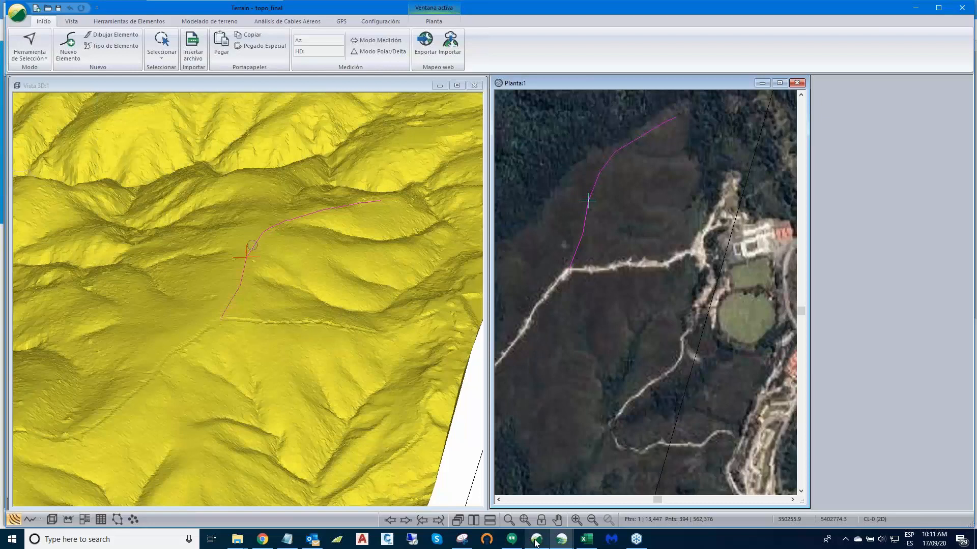
left_click(593, 189)
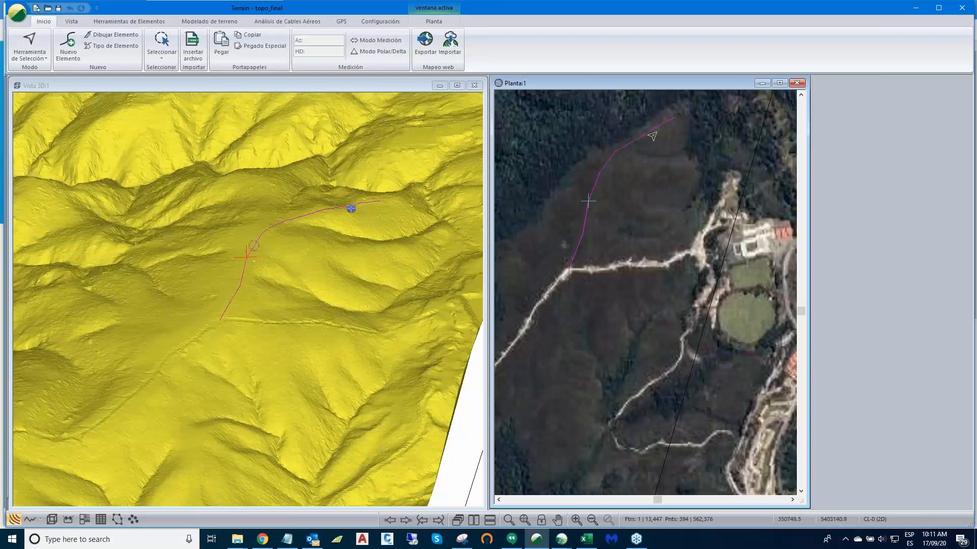
left_click(561, 539)
left_click(535, 507)
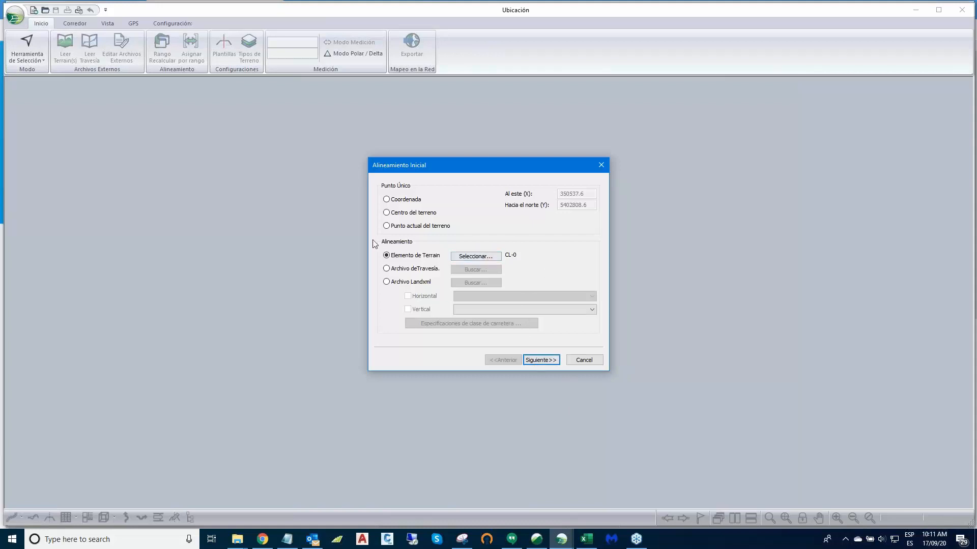
Step: Use Terrain element CL-0 as the initial alignment and finish creating the design with the default standard template
left_click(538, 361)
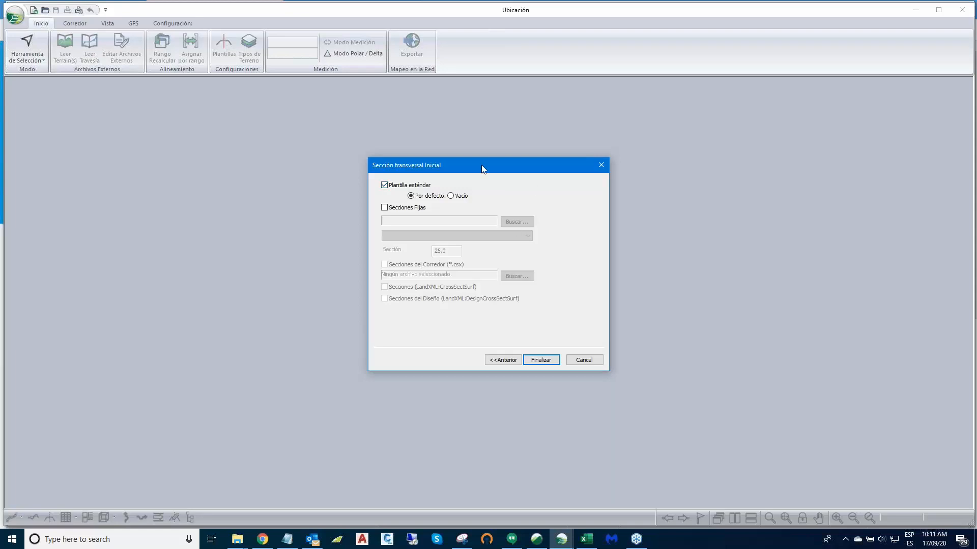
left_click_drag(443, 160, 393, 122)
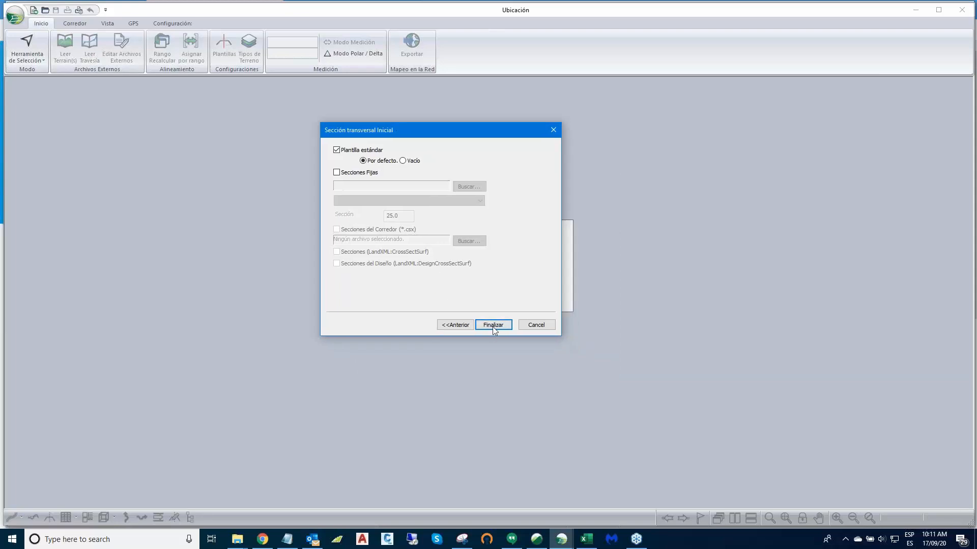
left_click(493, 325)
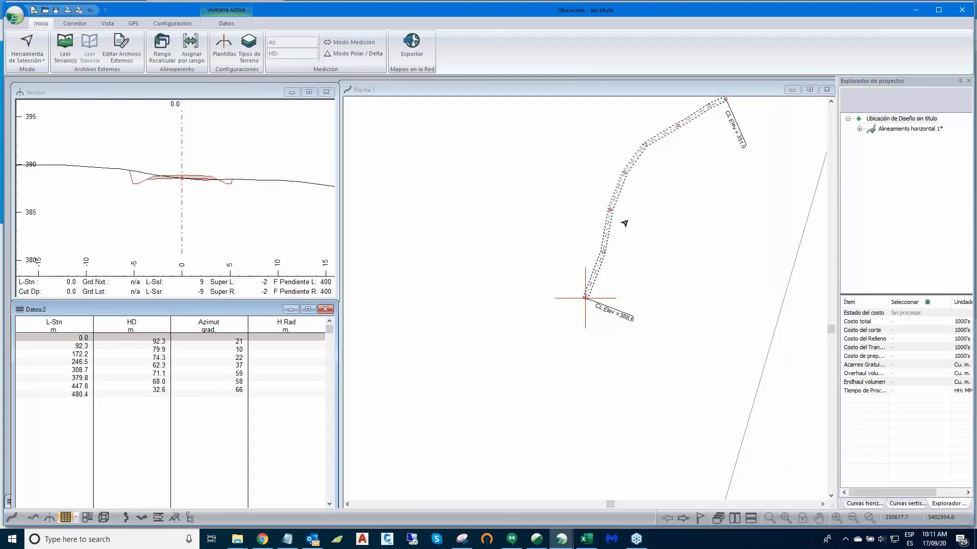
Step: Align the plan, section and data windows neatly in the workspace
left_click(625, 223)
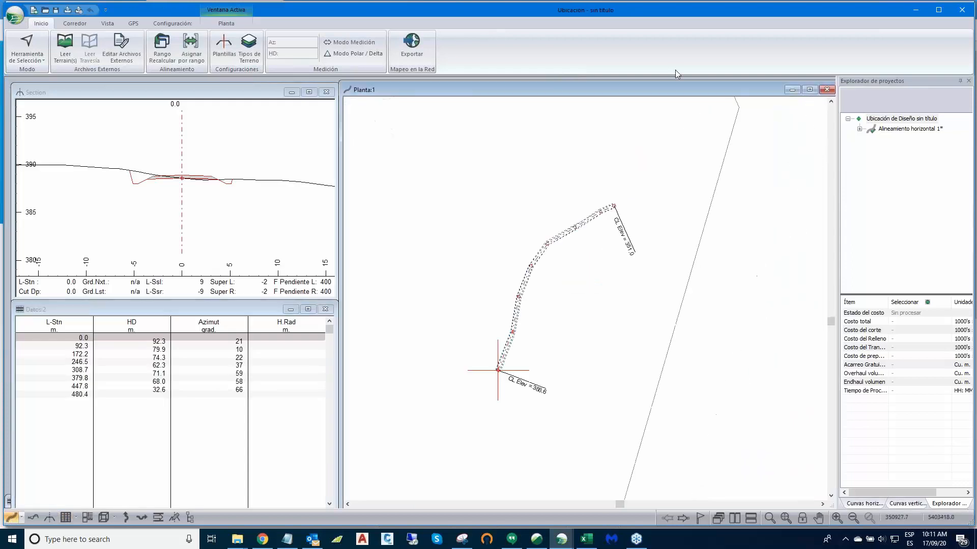
left_click_drag(663, 94, 662, 92)
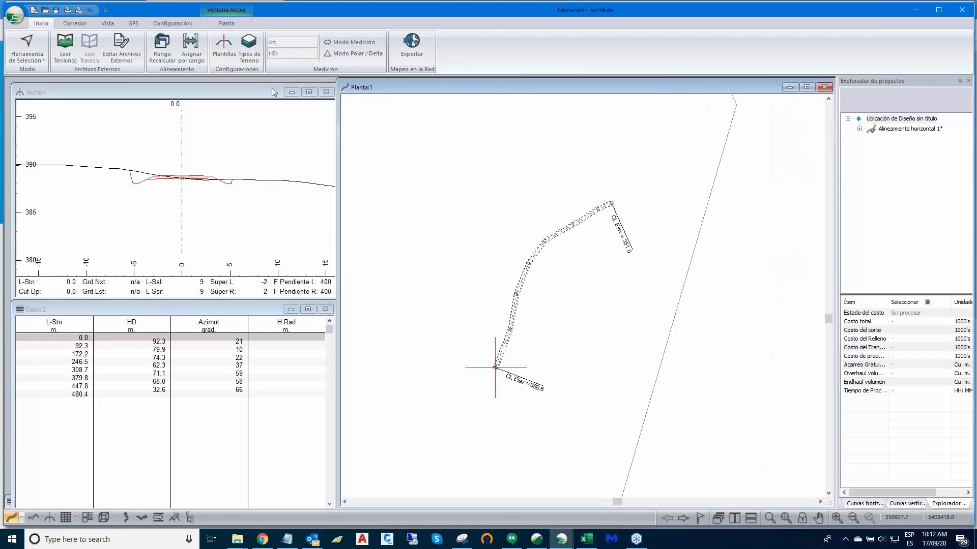
left_click_drag(257, 87, 253, 84)
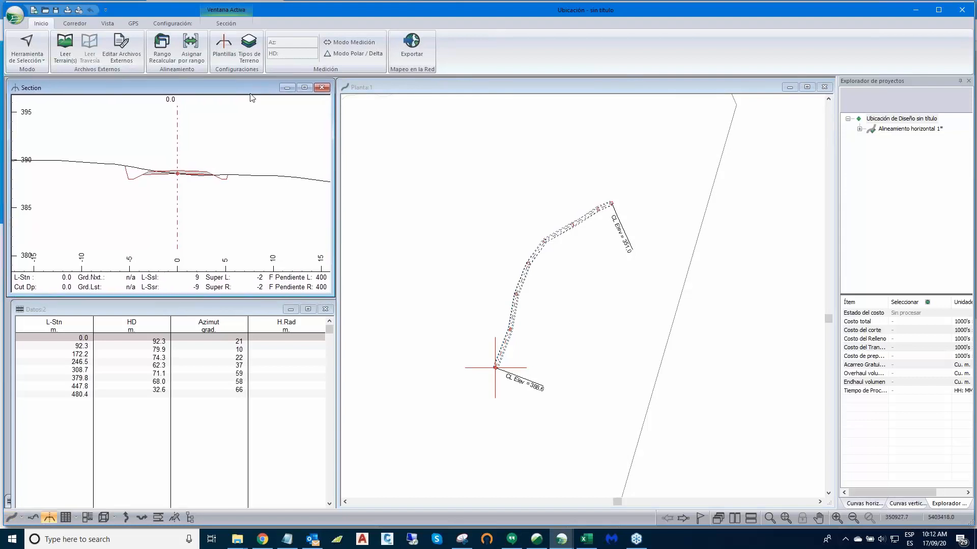
left_click_drag(222, 309, 216, 309)
Step: Turn off Etiquetas in the plan window options to hide the labels along the alignment
scroll(549, 183, "up", 2)
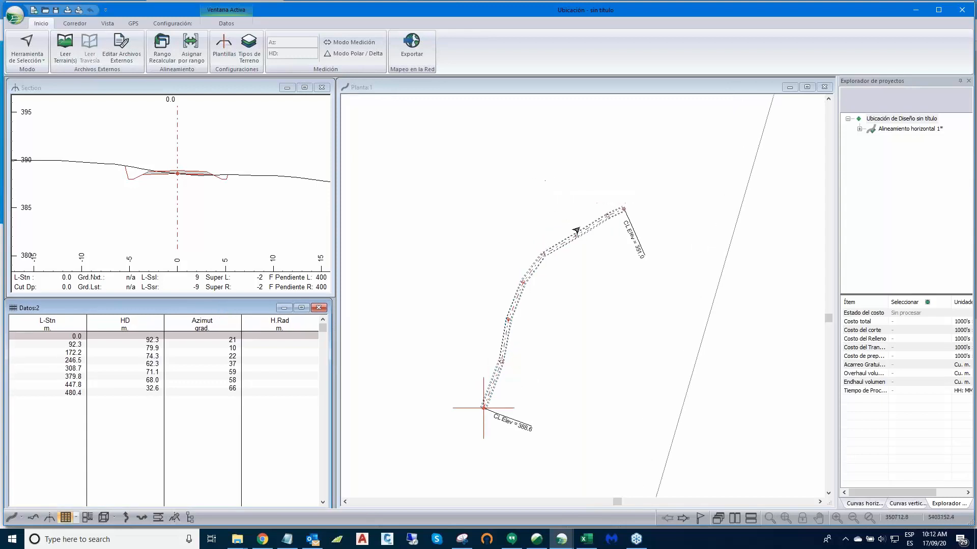
scroll(583, 238, "up", 2)
middle_click_drag(584, 238, 580, 204)
scroll(605, 192, "up", 1)
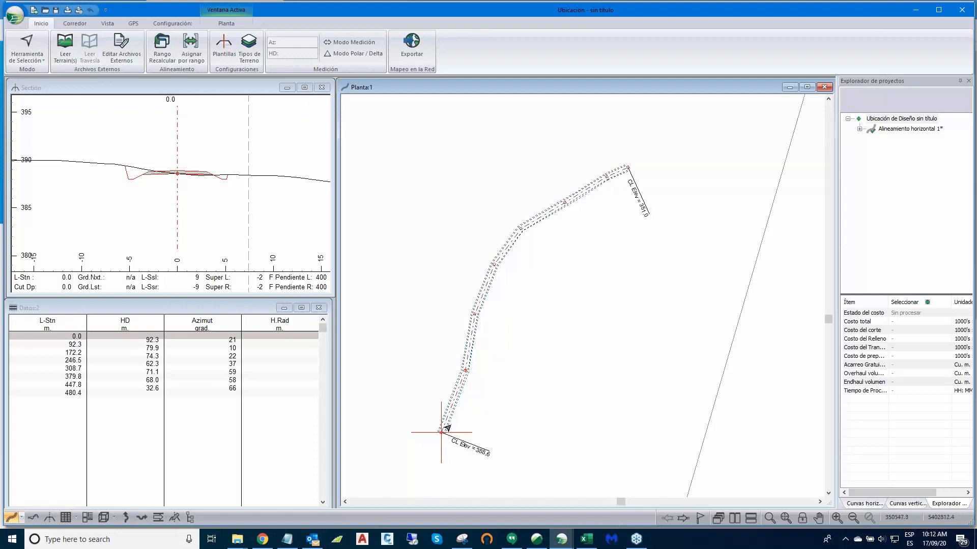
scroll(465, 366, "up", 1)
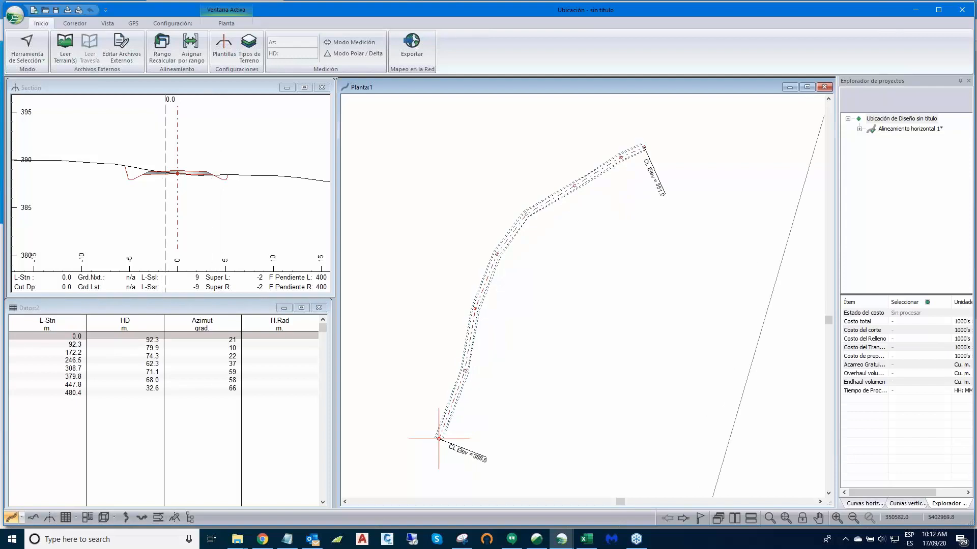
right_click(631, 246)
left_click(676, 327)
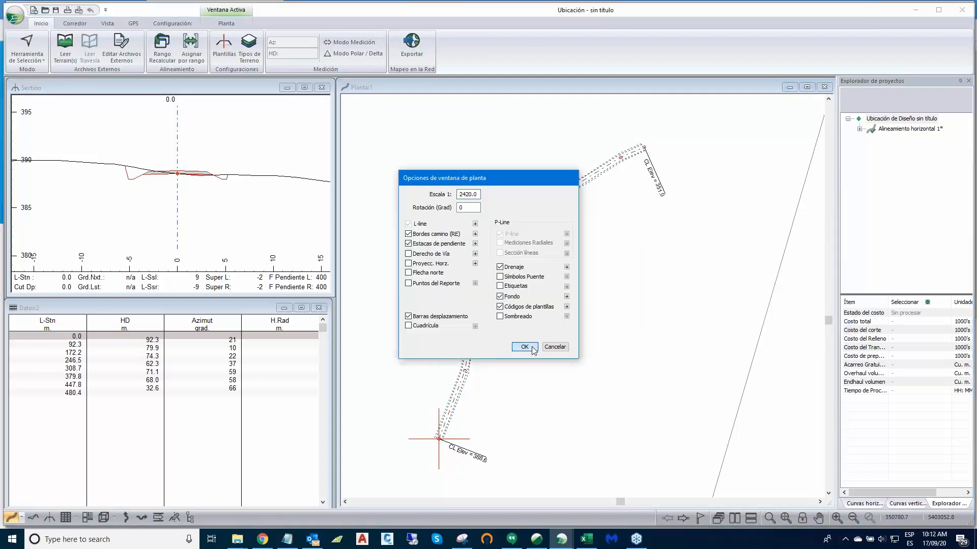
left_click(532, 348)
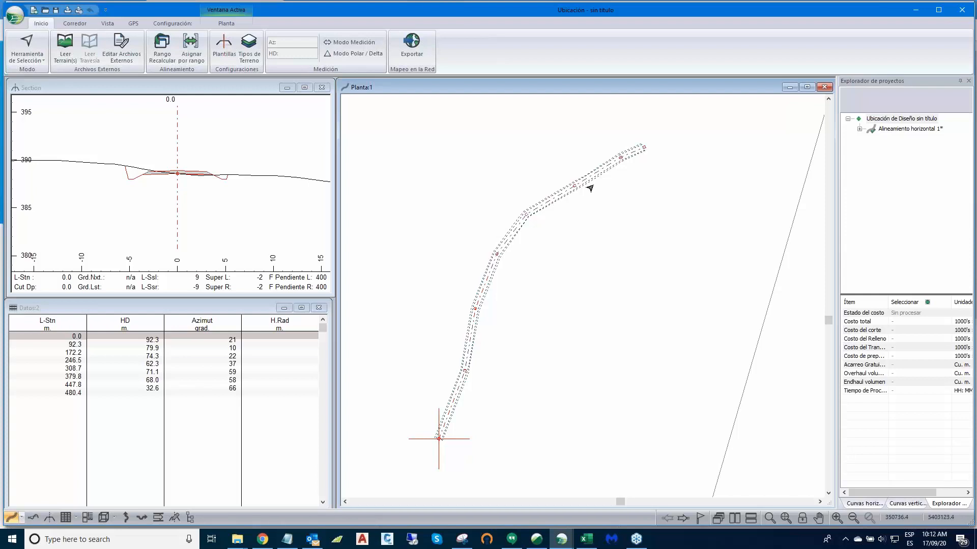
Step: Examine the road cross-section at station 0.0 and the alignment's upper end in plan
scroll(192, 176, "up", 4)
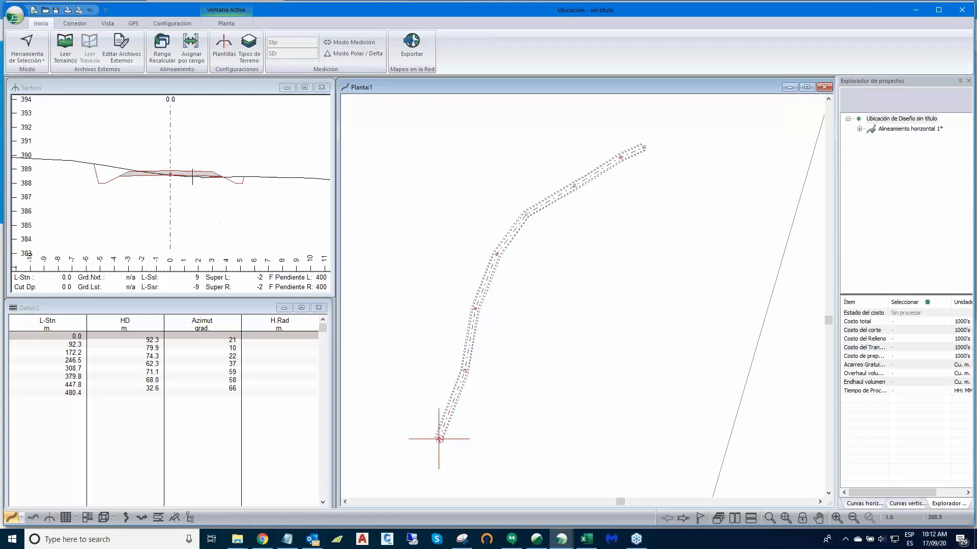
scroll(193, 177, "down", 2)
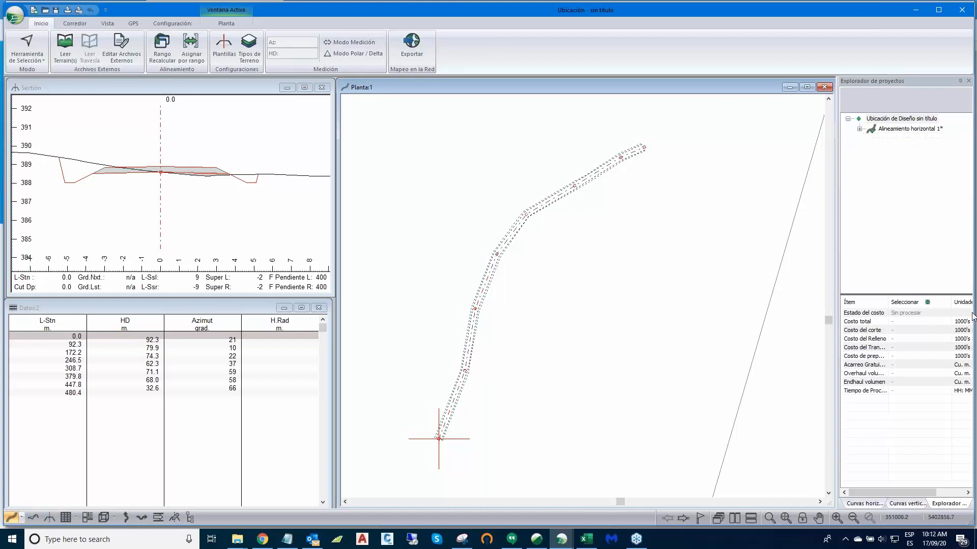
mouse_move(682, 344)
scroll(605, 244, "up", 5)
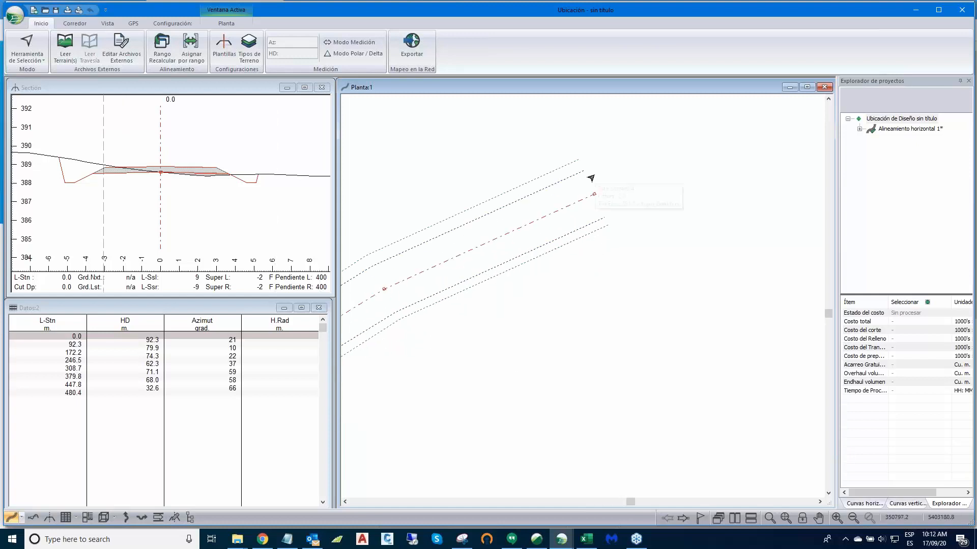
Step: Measure the road's width between its two edges at the alignment's upper end in plan
right_click(693, 171)
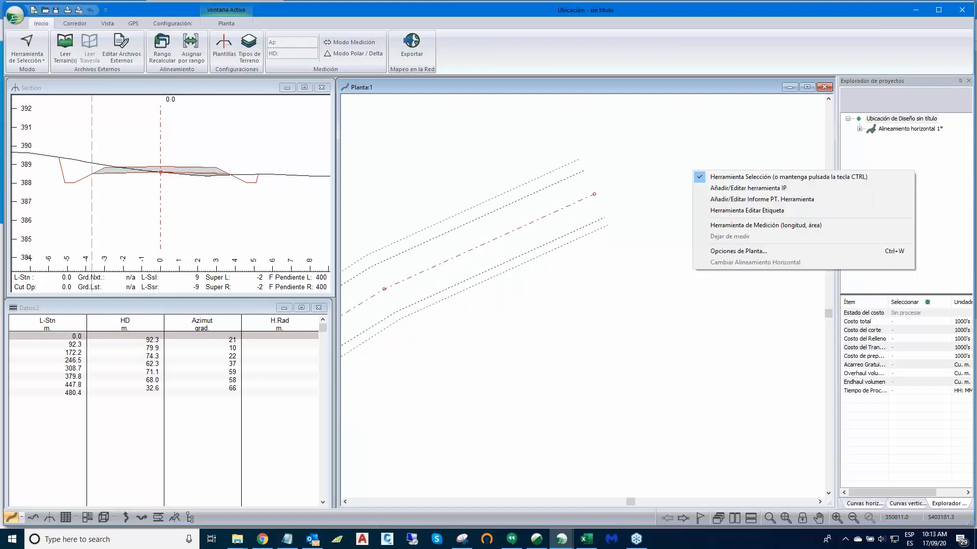
left_click(716, 225)
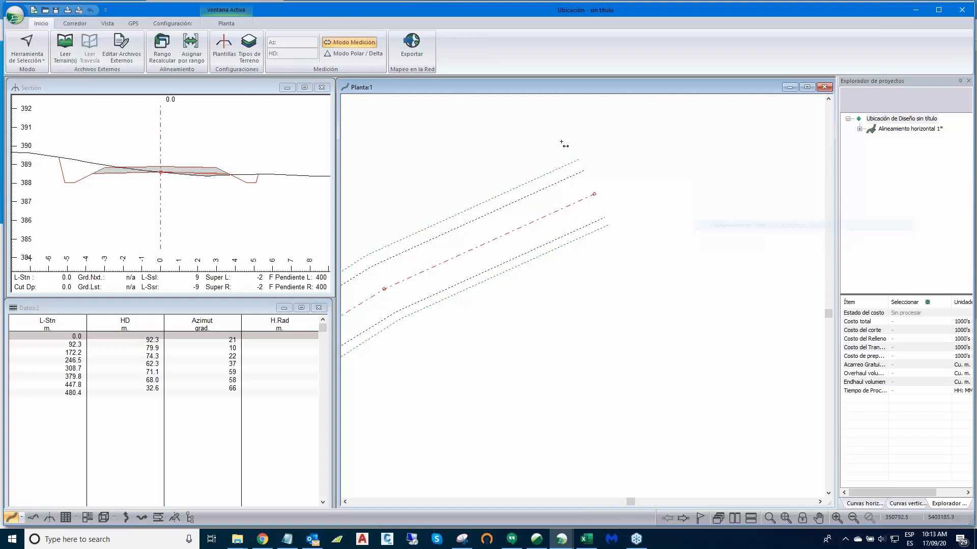
left_click(583, 172)
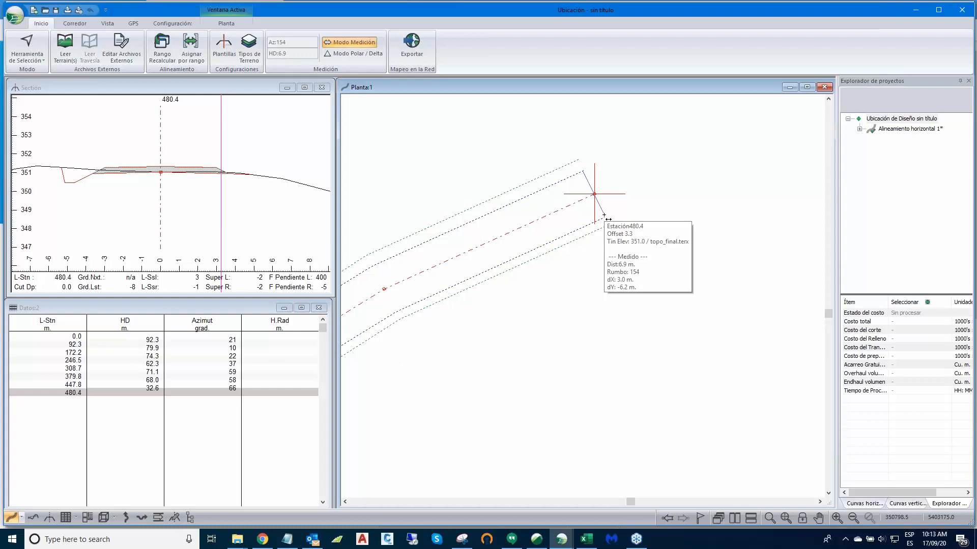
key("Escape")
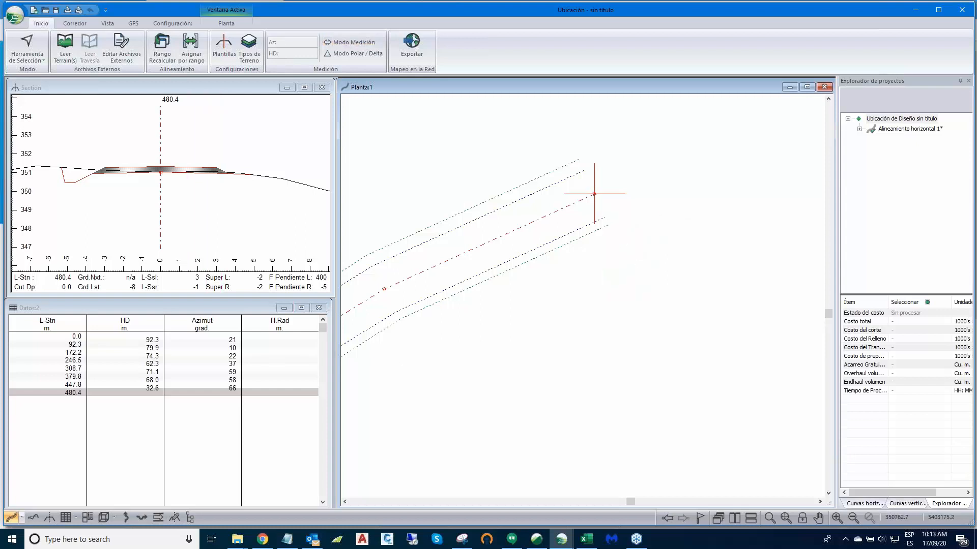
Step: Measure the road's width across the cross-section at station 480.4
right_click(94, 132)
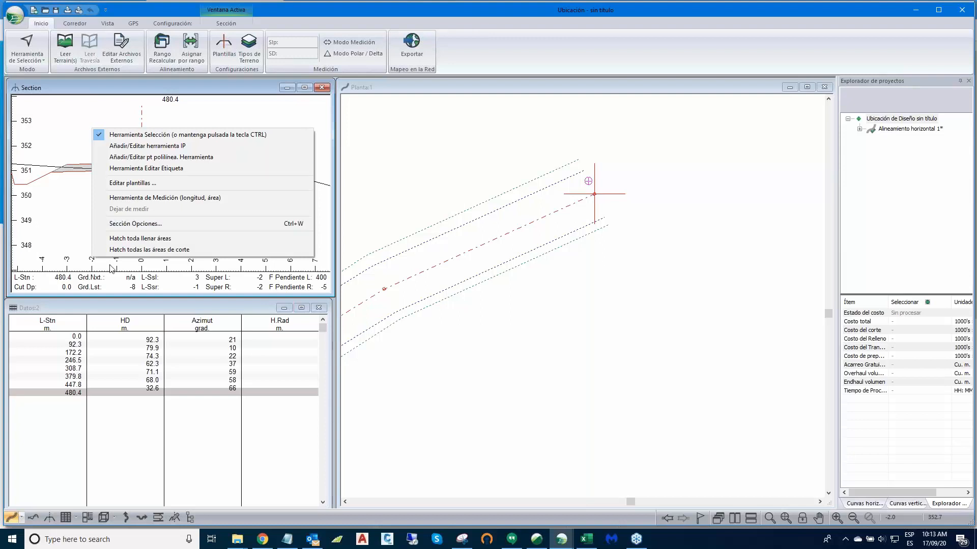
left_click(141, 198)
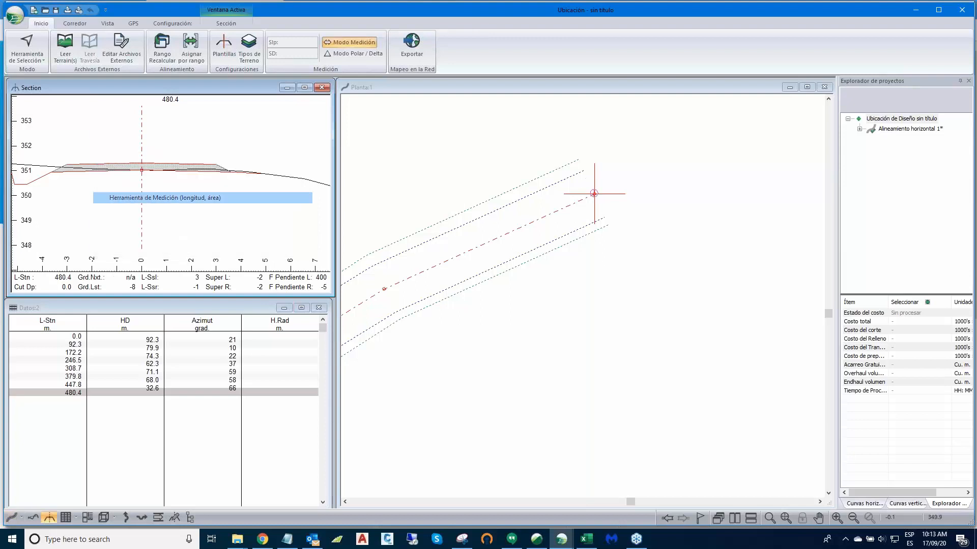
left_click_drag(125, 156, 216, 159)
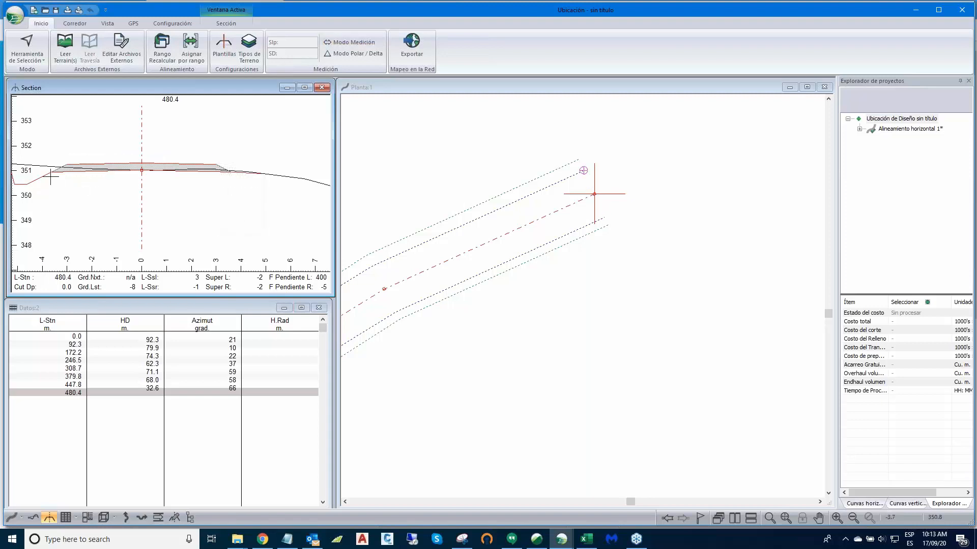
right_click(196, 182)
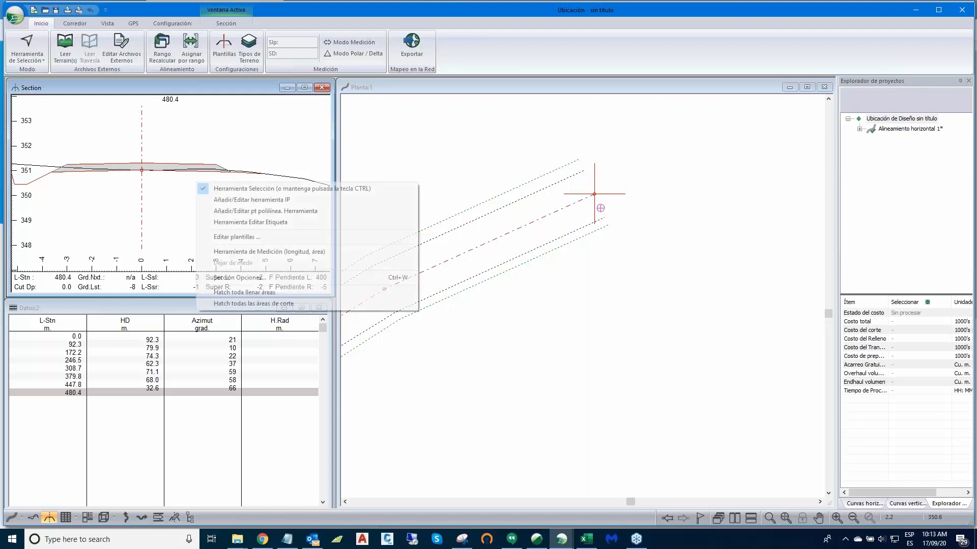
left_click(242, 252)
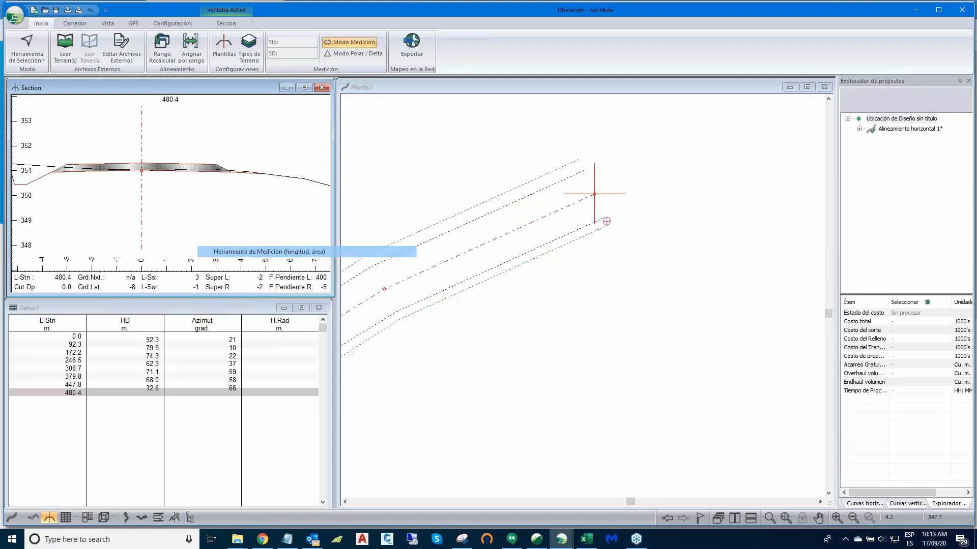
mouse_move(106, 188)
left_mouse_down()
mouse_move(187, 170)
mouse_move(233, 182)
left_mouse_up()
Step: Add the terrain file image from the Web folder to the plan window's background display files
scroll(590, 246, "down", 1)
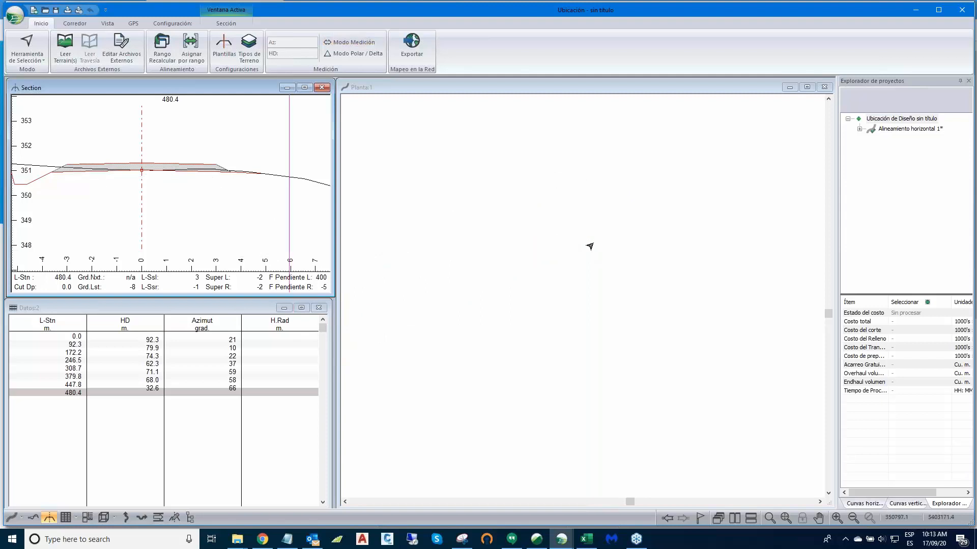
left_click(600, 245)
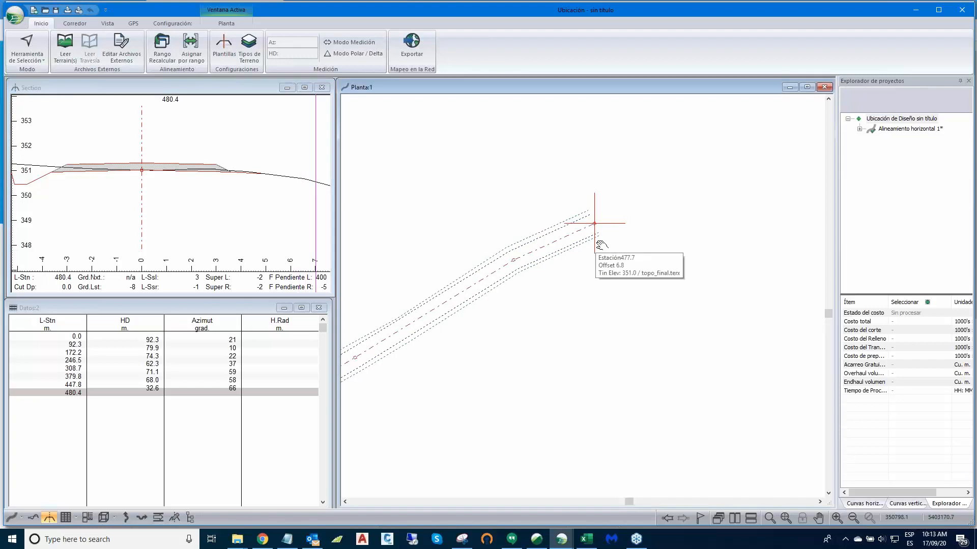
scroll(635, 212, "down", 1)
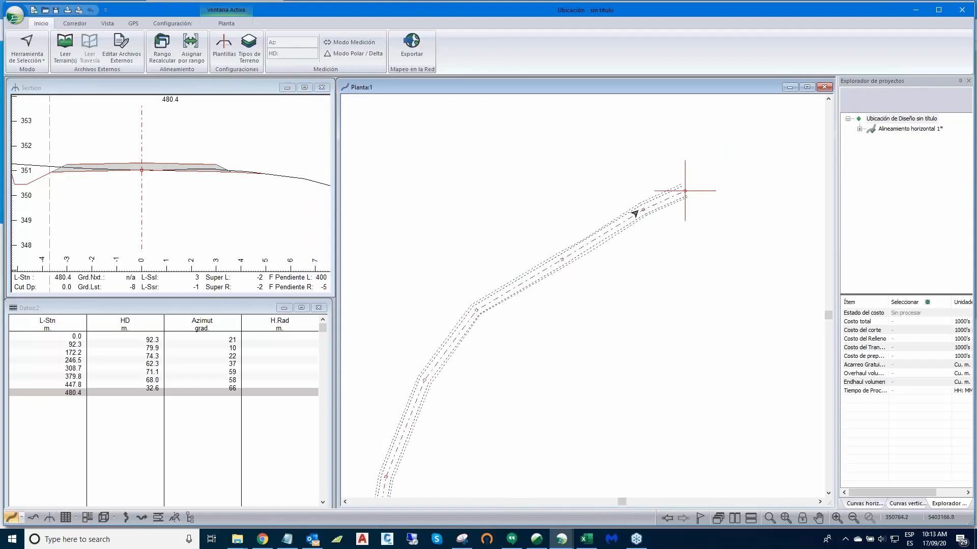
scroll(635, 212, "down", 1)
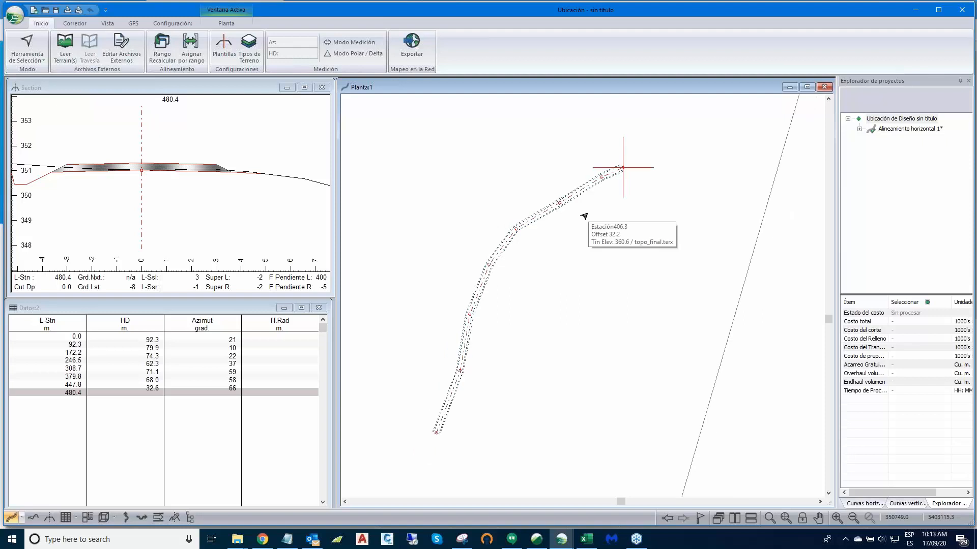
right_click(582, 246)
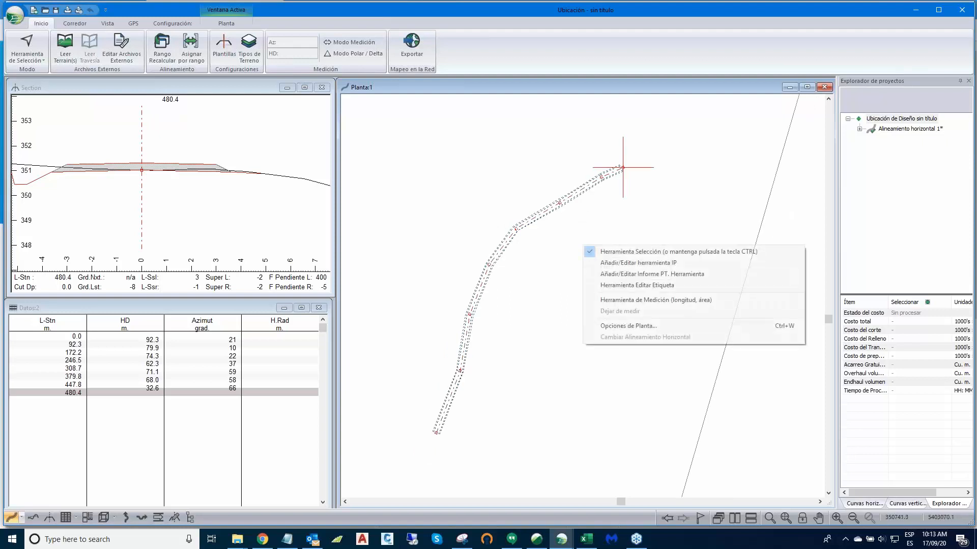
left_click(616, 327)
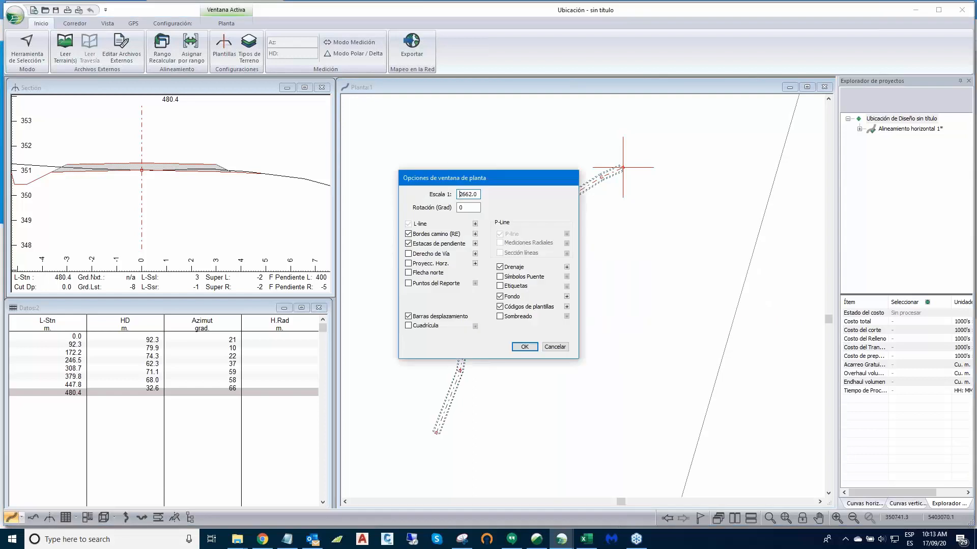
left_click(567, 297)
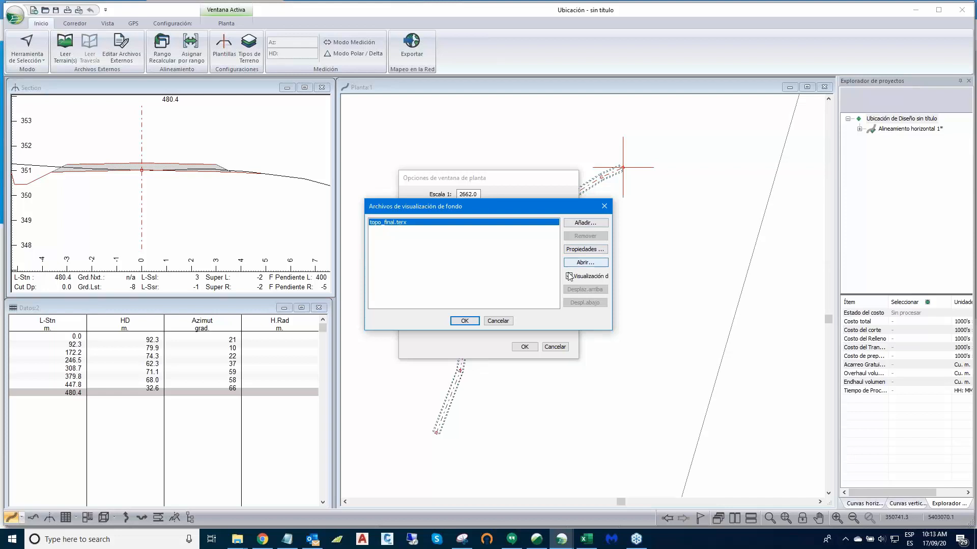
left_click(584, 223)
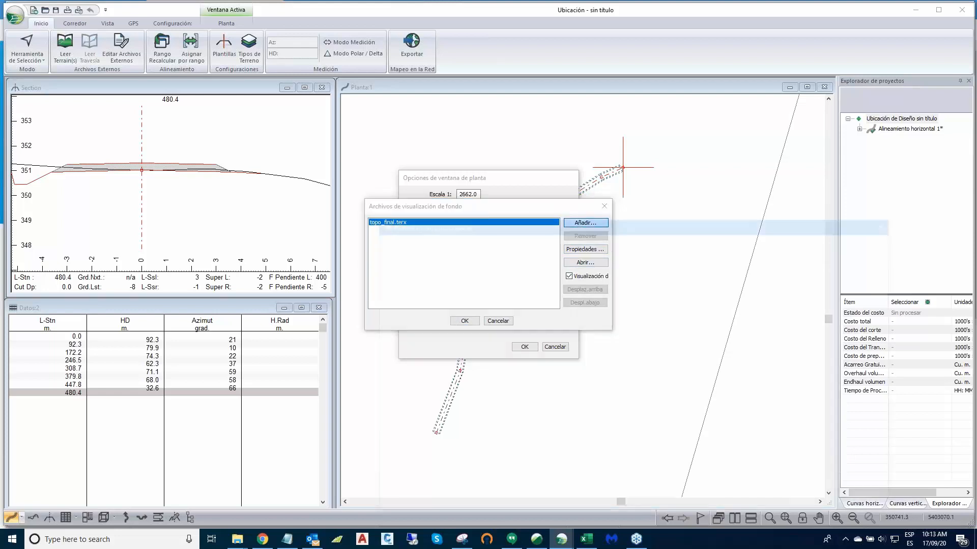
left_click(524, 306)
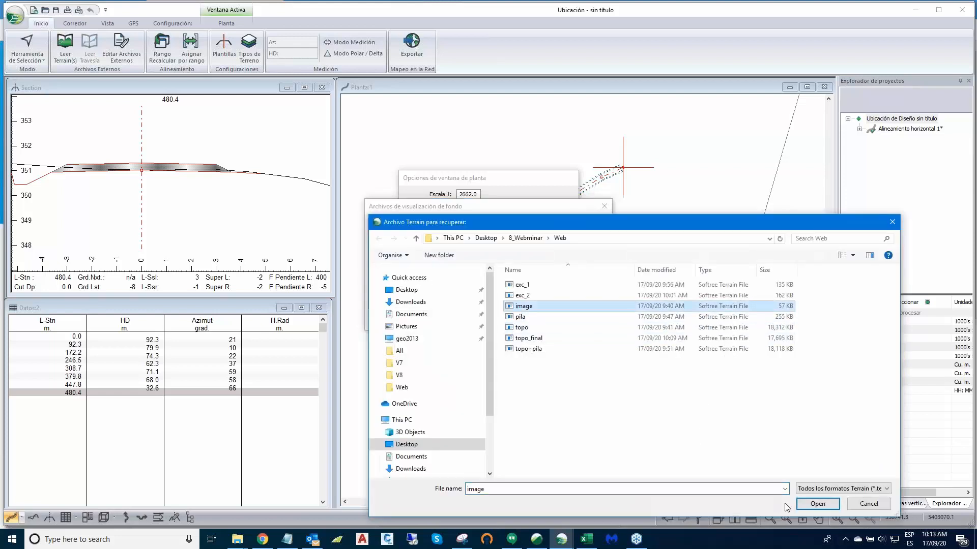
left_click(812, 504)
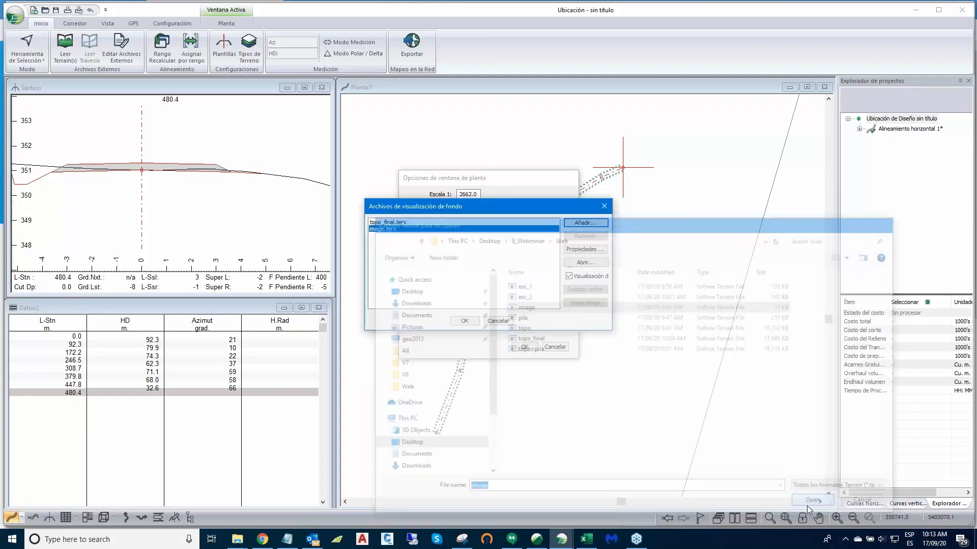
Step: Set the fading of image.terx to 0%, move it above topo_final.terx in the background list, and apply the plan options
left_click(575, 252)
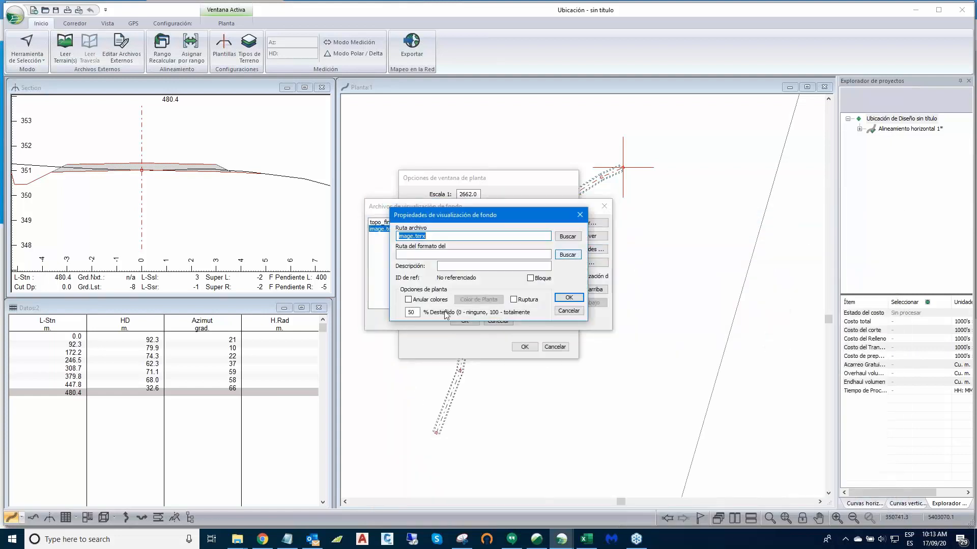
left_click(409, 311)
key("BackSpace")
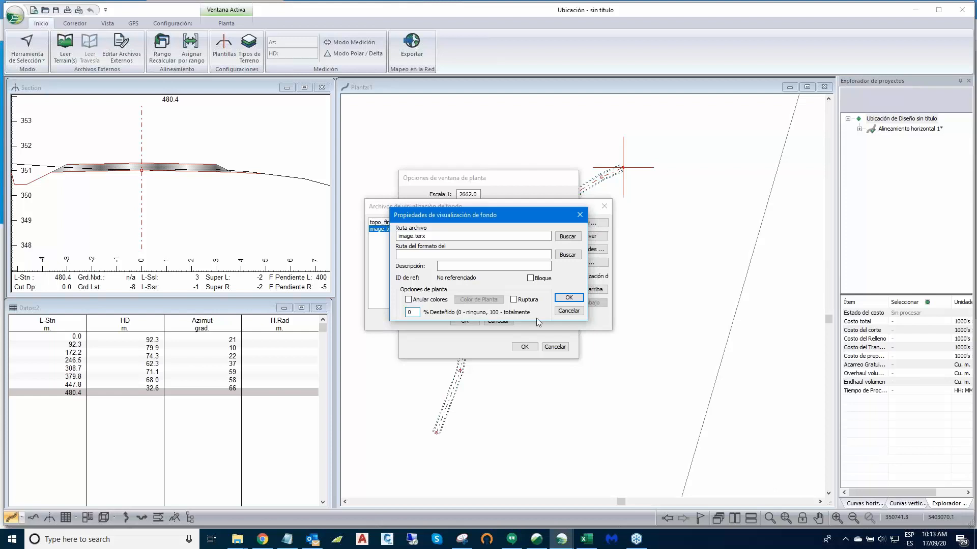
left_click(568, 298)
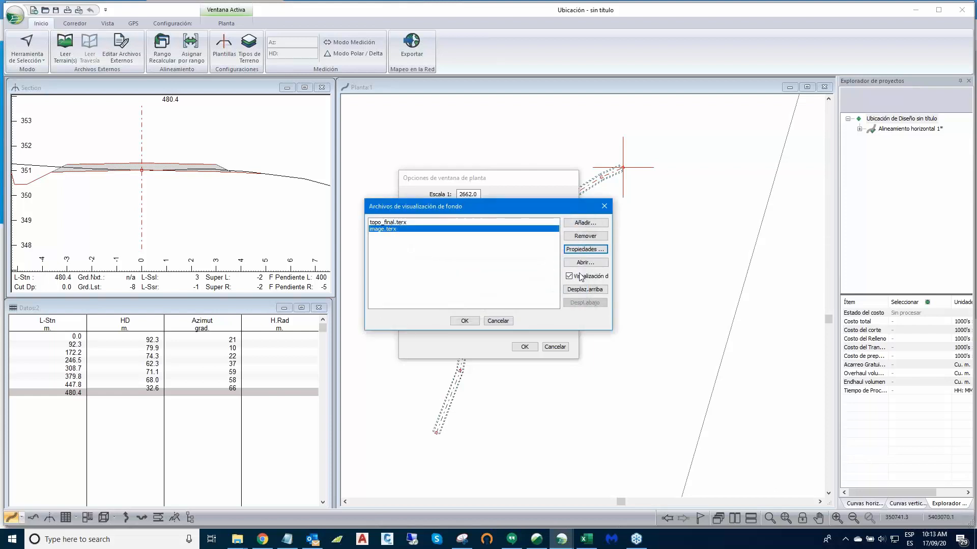
left_click(578, 289)
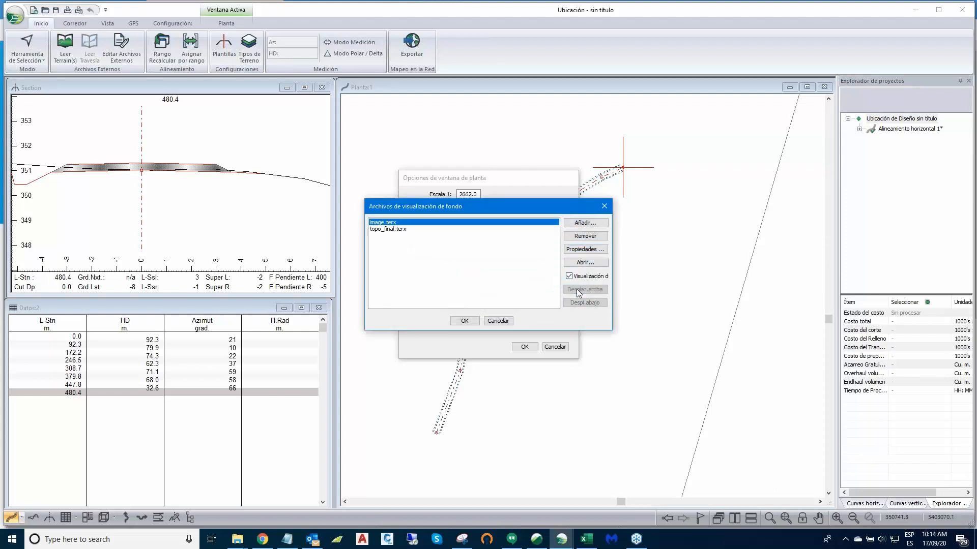
left_click(465, 322)
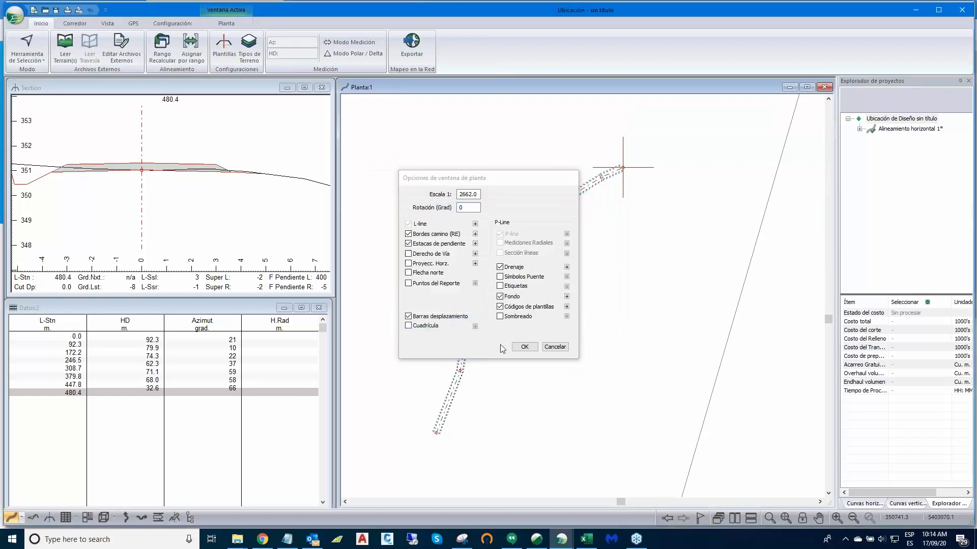
left_click(524, 347)
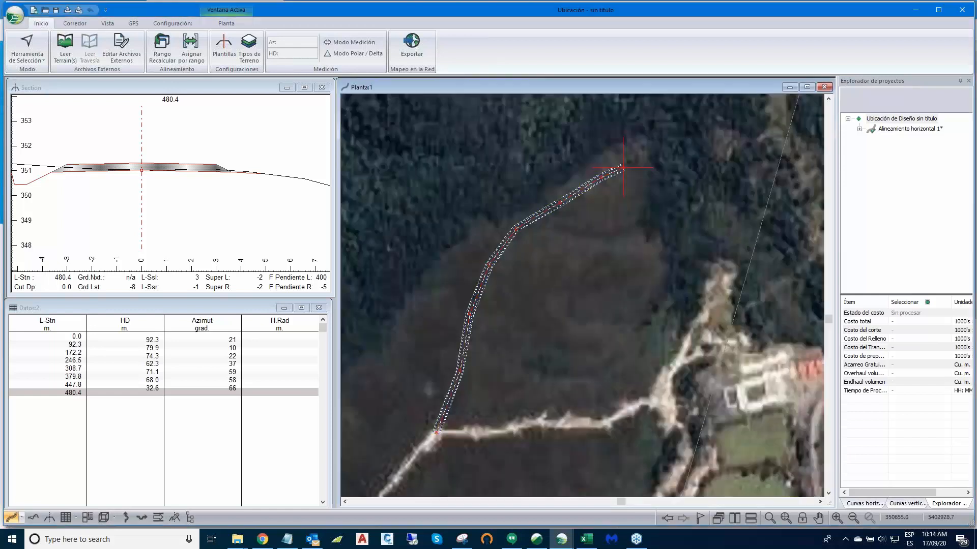
Step: Select the alignment's starting point at station 0.0, where it meets the existing track on the aerial image
scroll(605, 288, "up", 3)
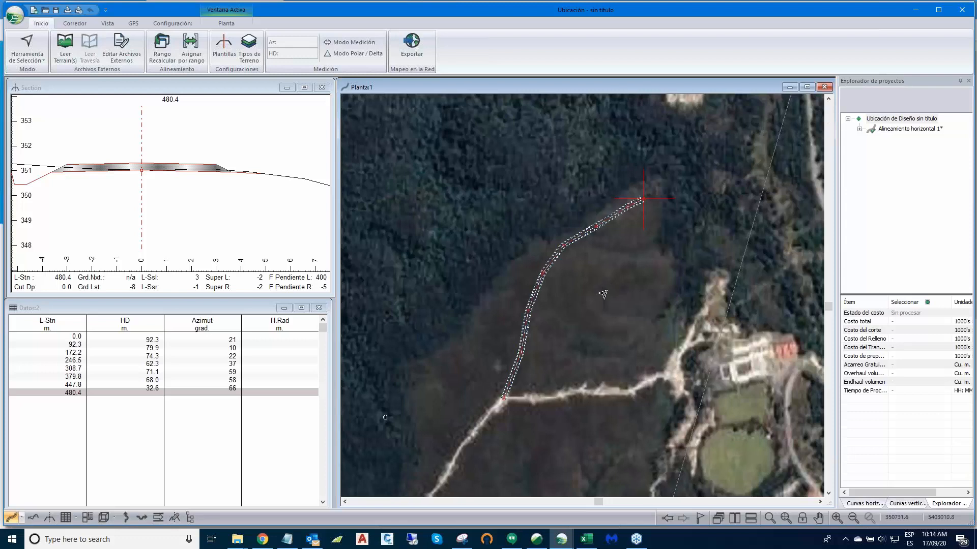
scroll(603, 294, "up", 1)
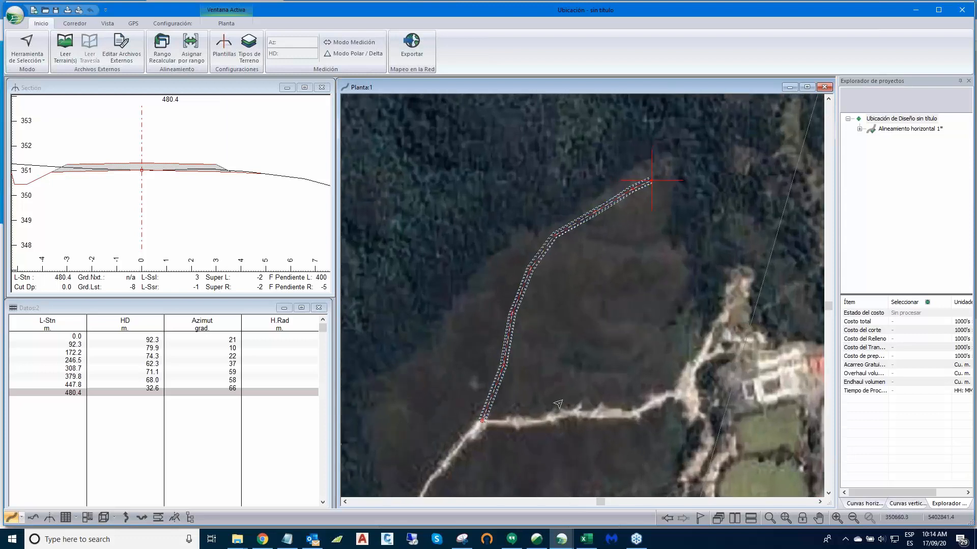
middle_click_drag(568, 400, 599, 400)
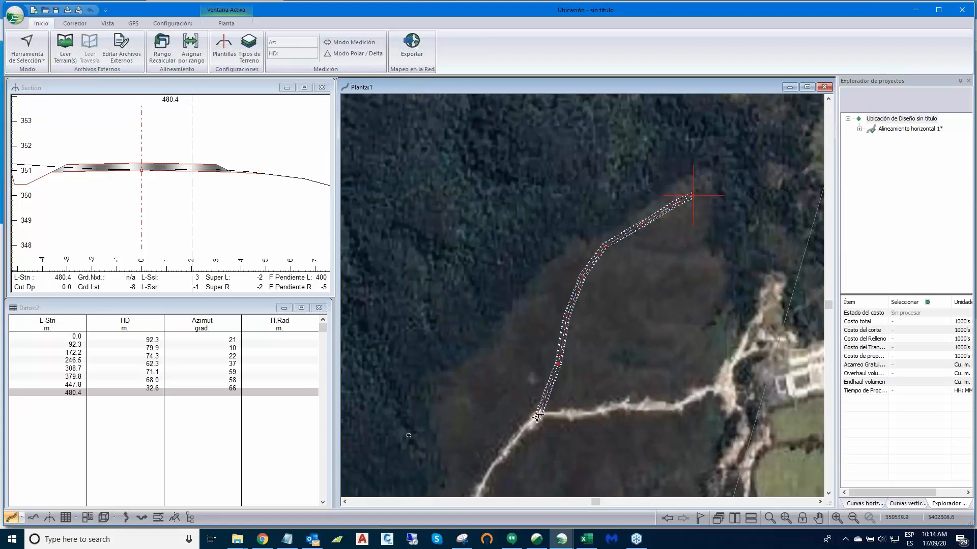
left_click(537, 418)
scroll(542, 325, "down", 1)
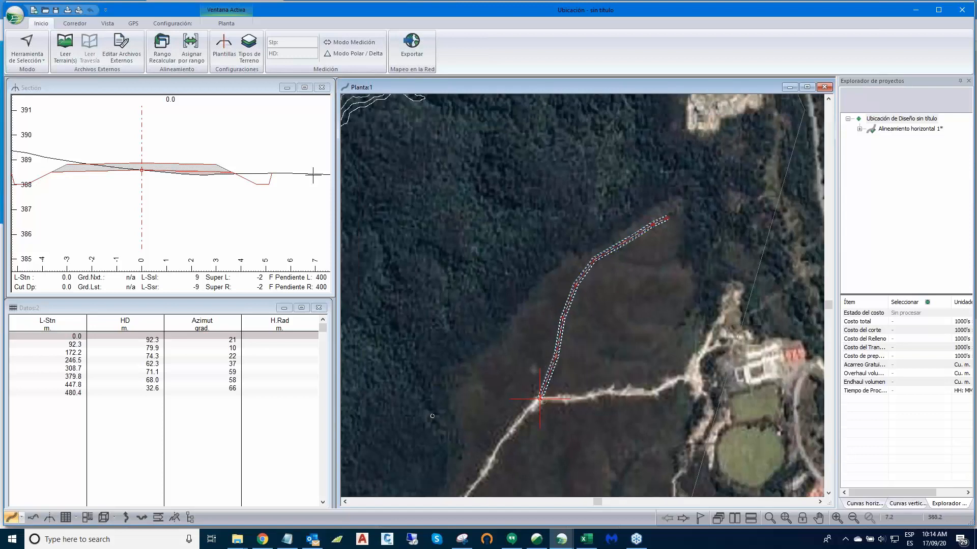
Step: Preview the Rural, Urban and Landing templates at station 0.0 in the template editor
left_click(223, 49)
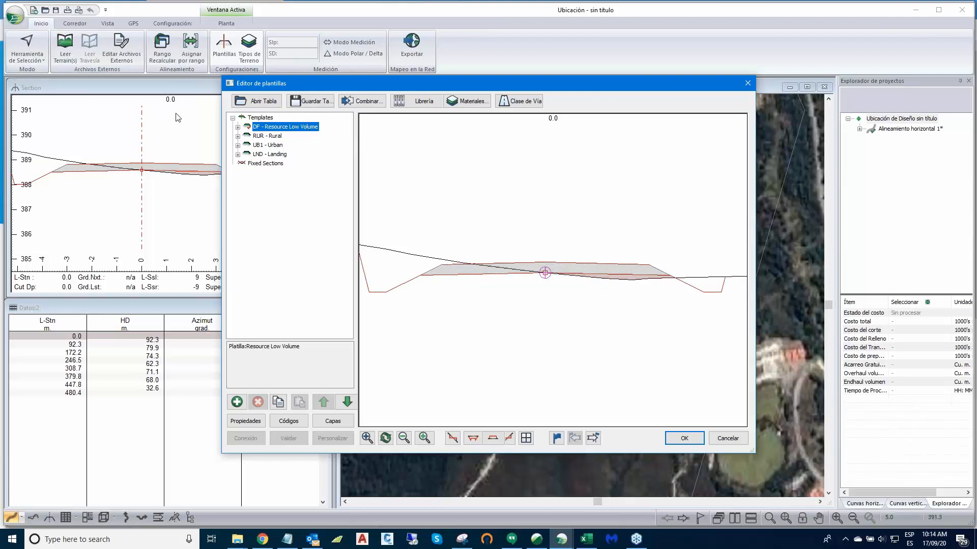
left_click(259, 138)
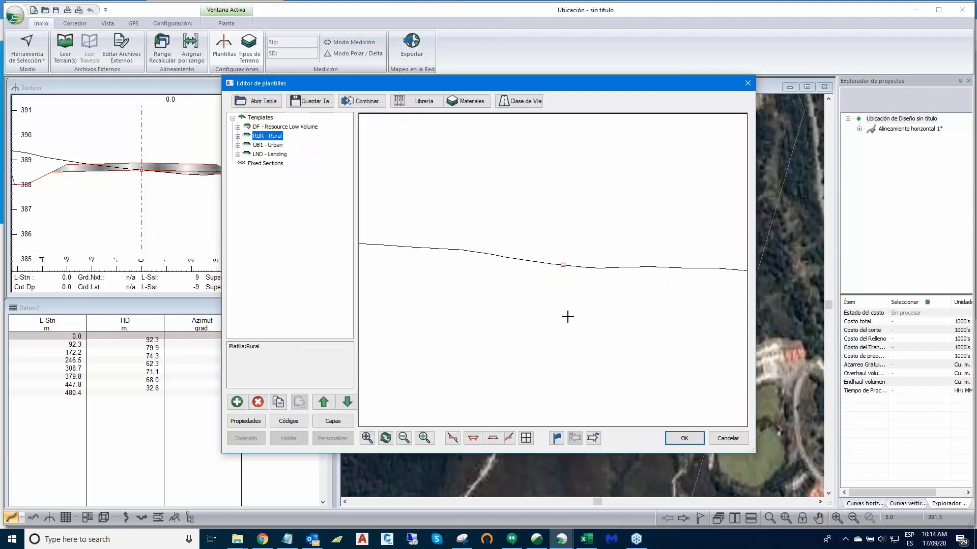
left_click(267, 145)
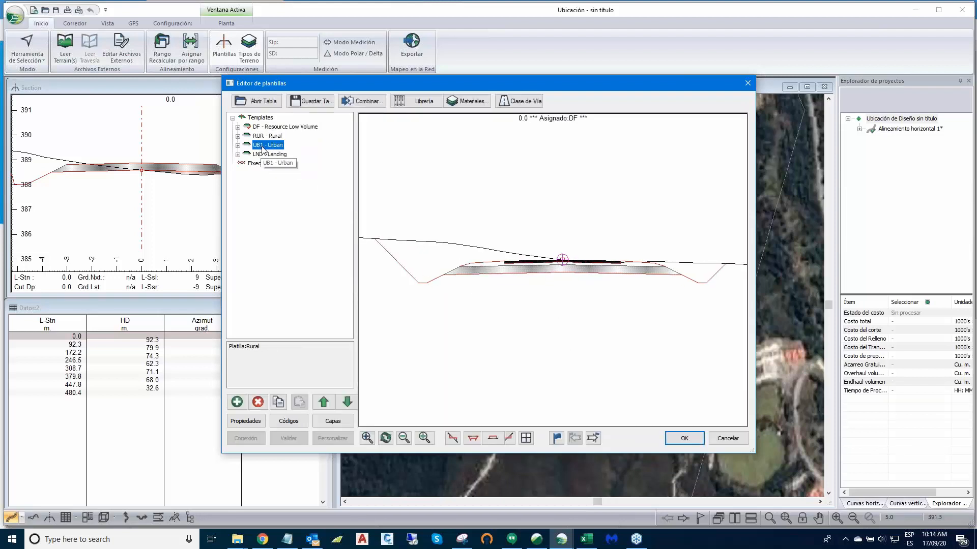
scroll(627, 312, "up", 1)
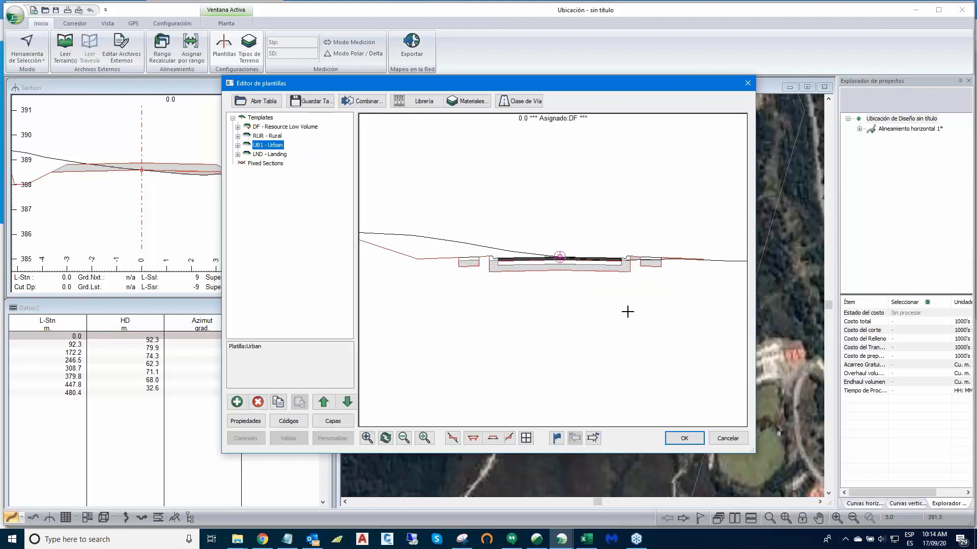
left_click(265, 155)
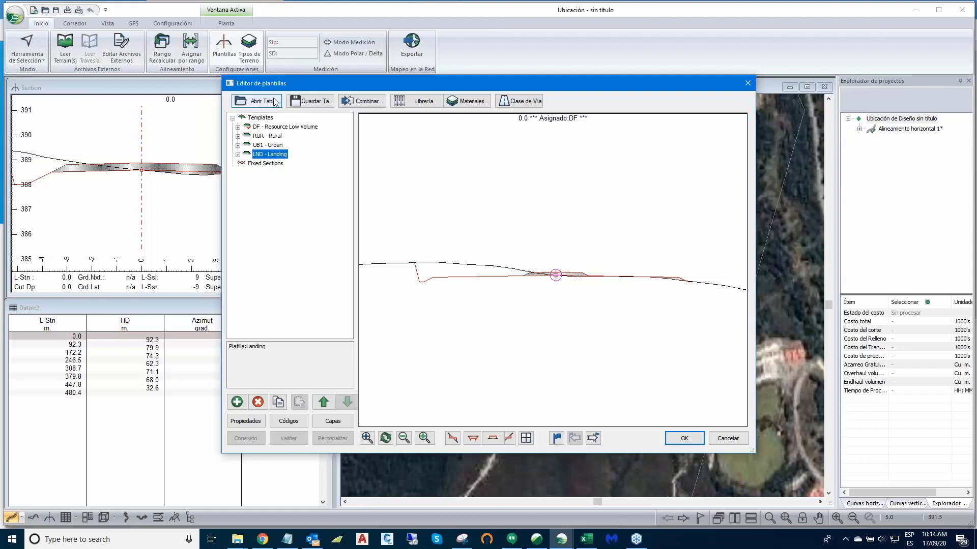
Step: Load the template table Haul_Road_Mining.tpl into the template editor
left_click(257, 102)
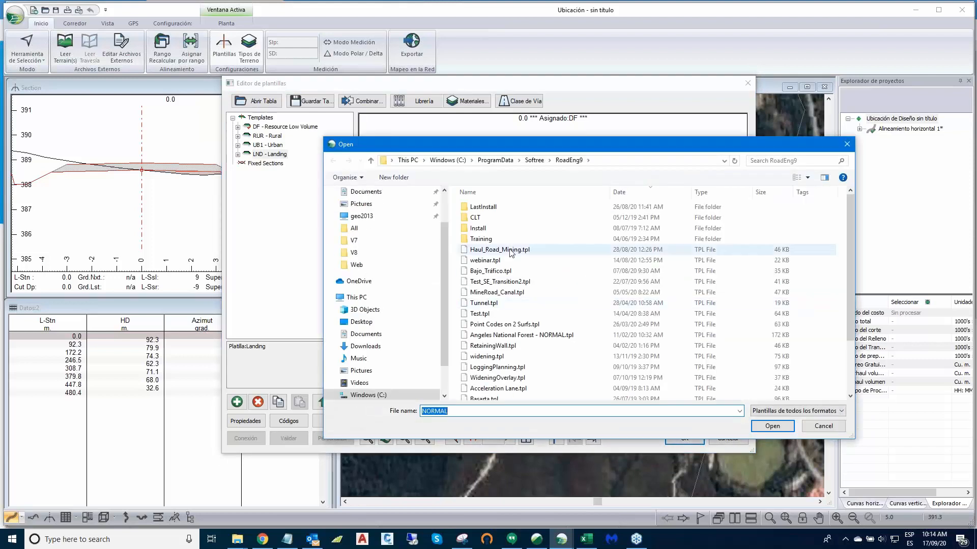
left_click(511, 250)
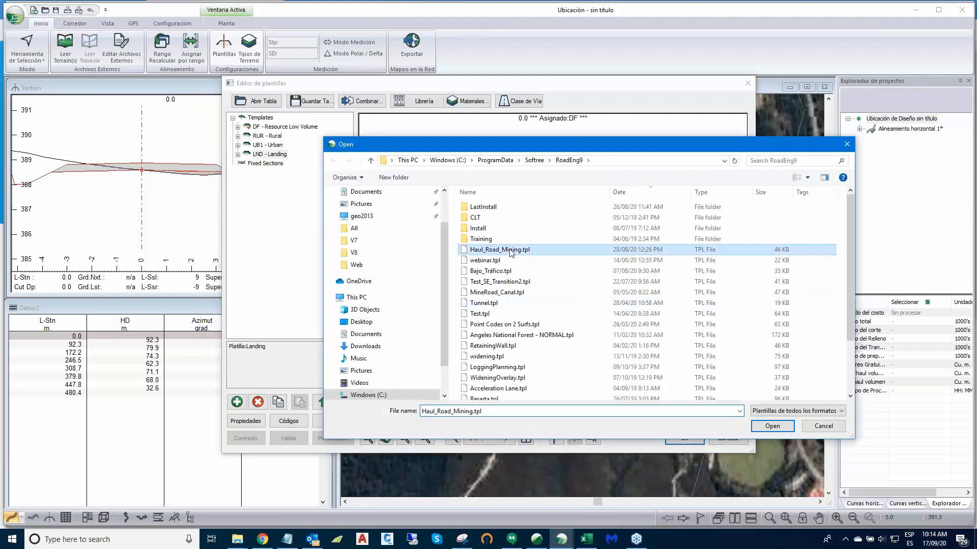
left_click(773, 428)
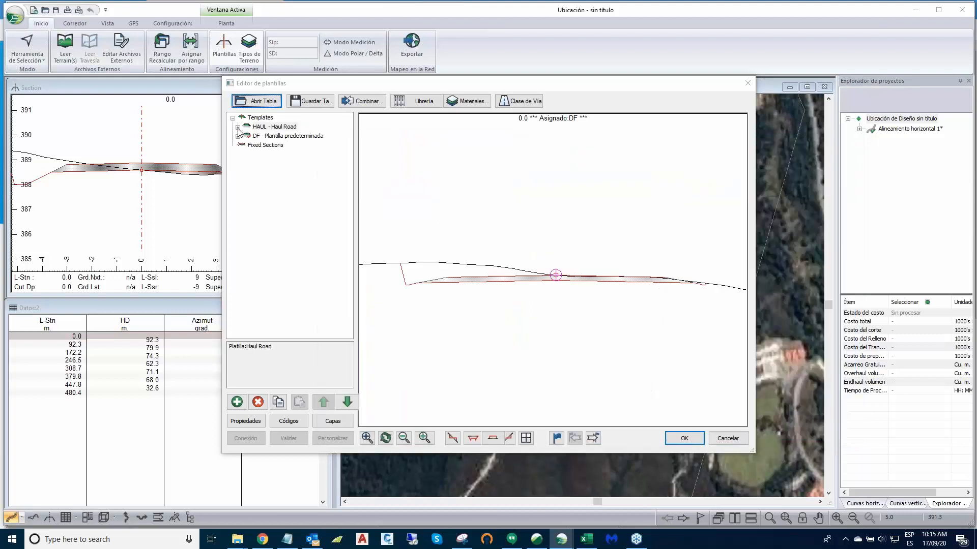
Step: Preview the Haul Road template in the four typical sections and deepen the typical cut to examine its slopes
scroll(583, 288, "down", 2)
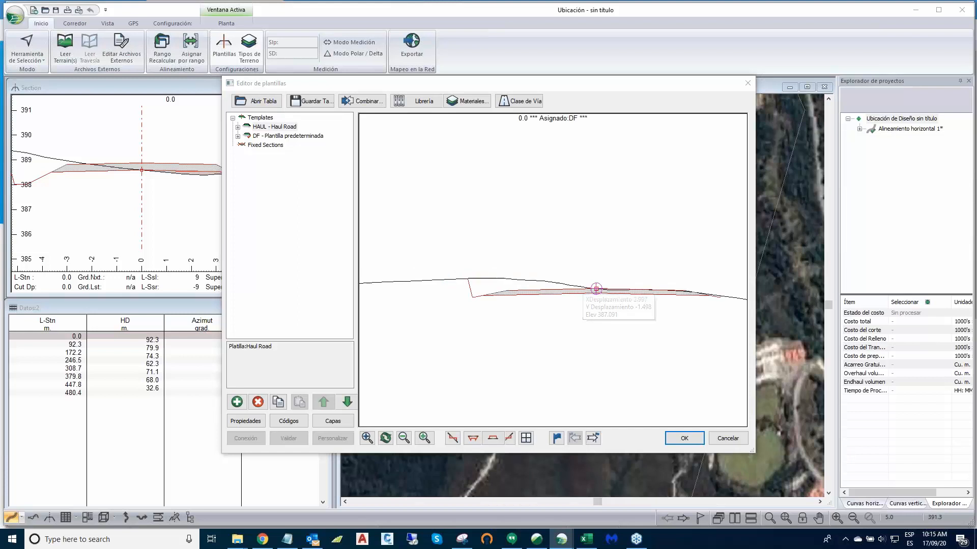
middle_click_drag(583, 288, 574, 252)
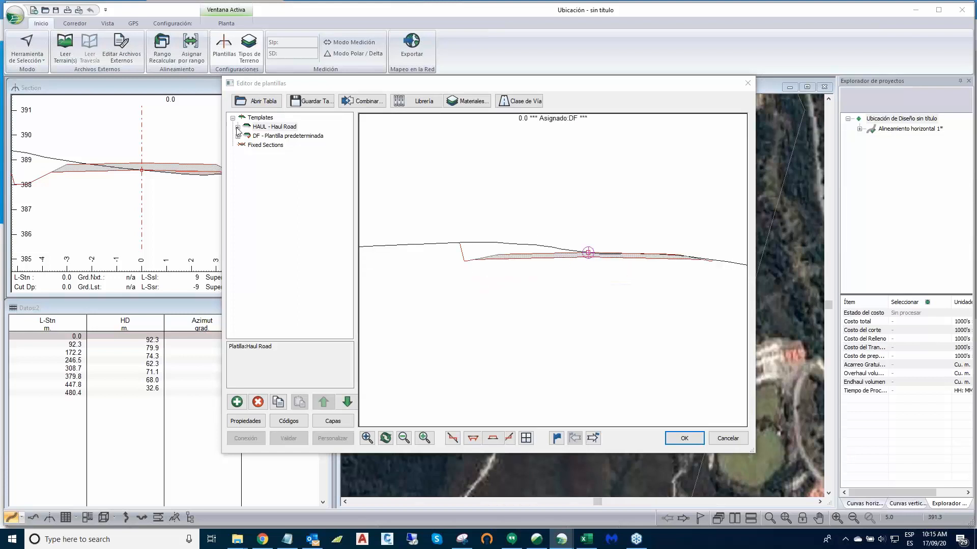
middle_click_drag(599, 303, 556, 273)
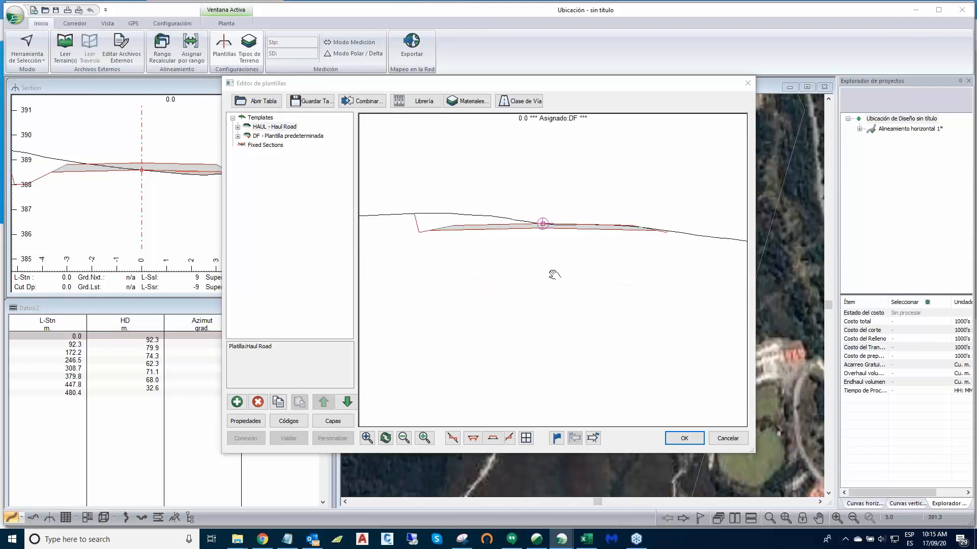
left_click(525, 439)
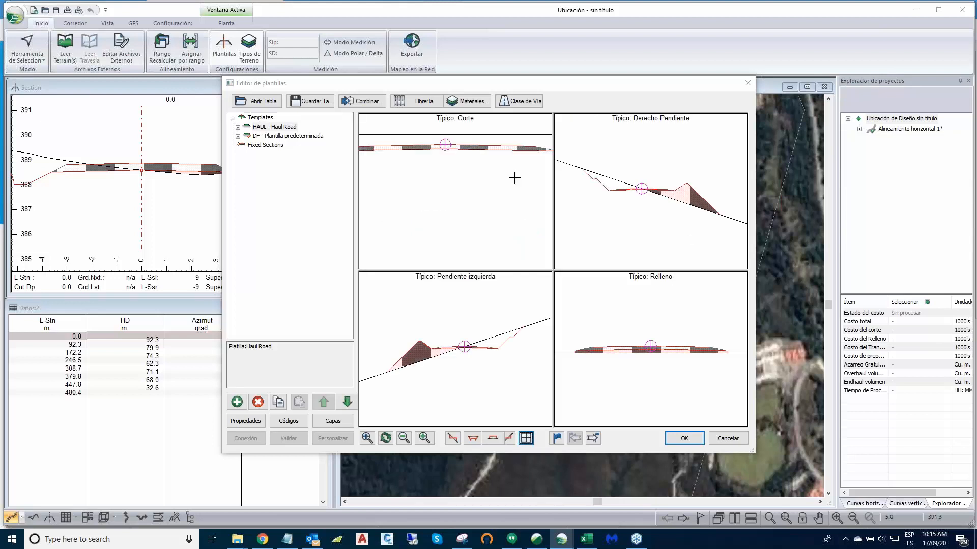
middle_click_drag(502, 178, 514, 218)
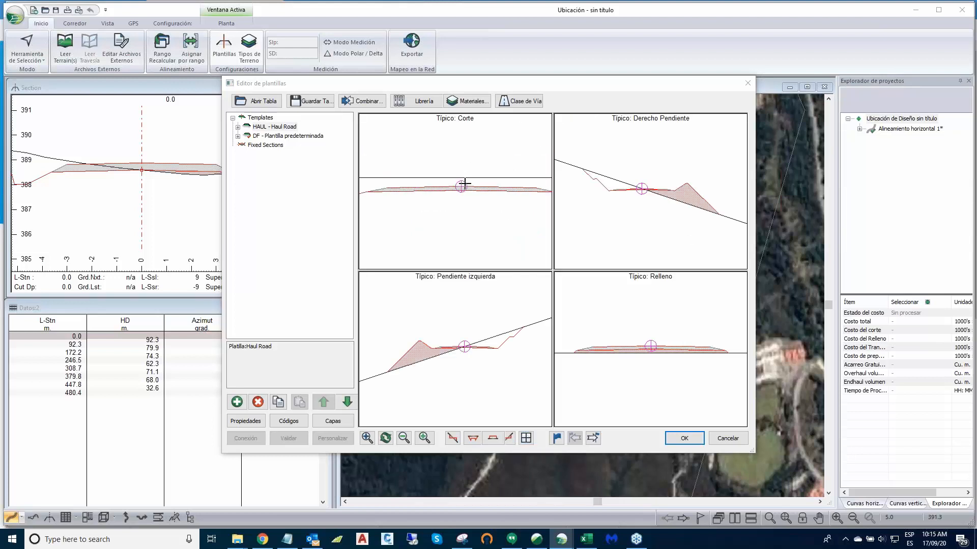
mouse_move(464, 183)
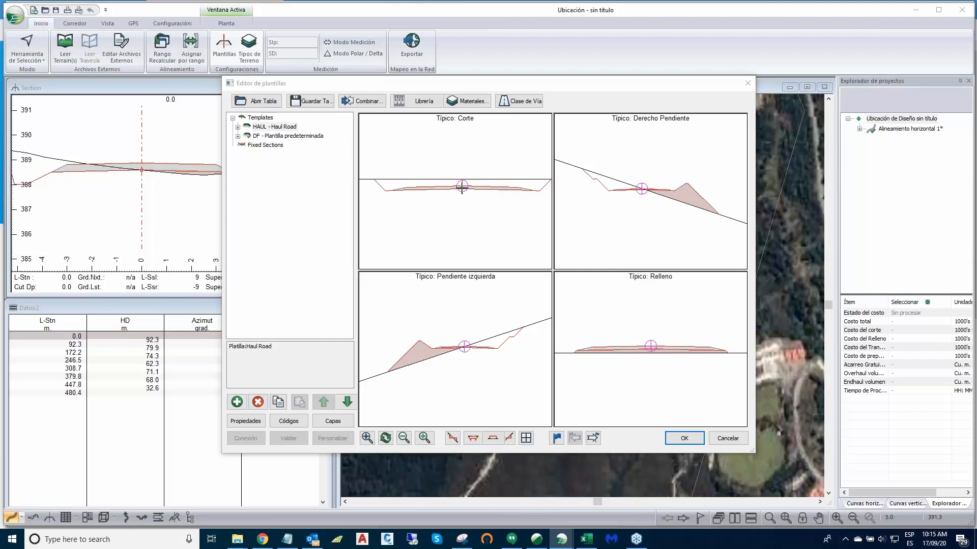
middle_click_drag(464, 184, 455, 158)
scroll(472, 196, "down", 2)
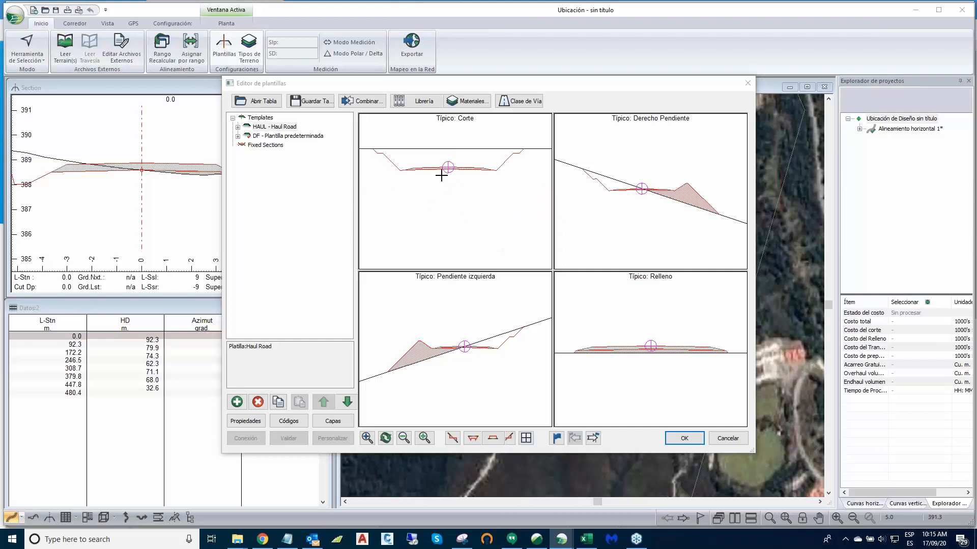
left_click_drag(449, 167, 450, 195)
scroll(451, 183, "down", 2)
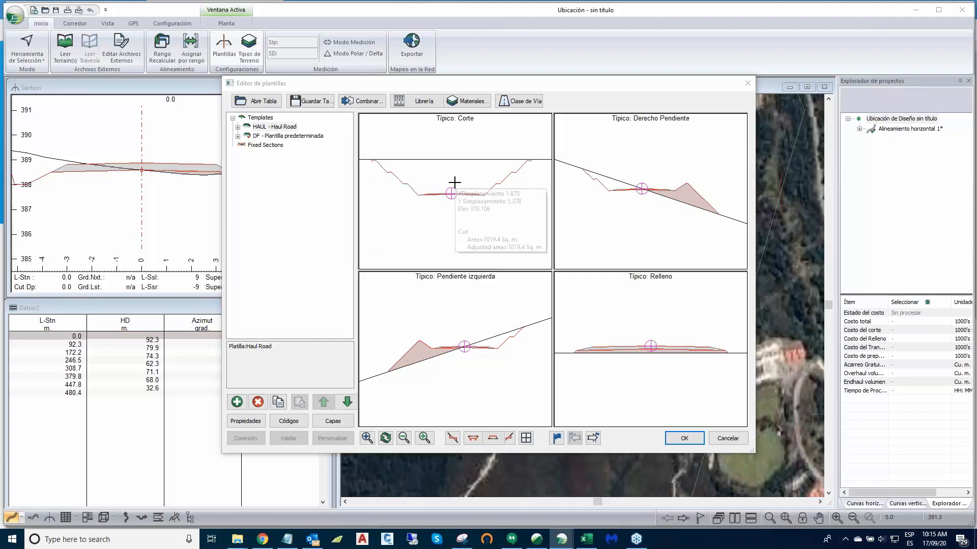
mouse_move(515, 177)
middle_click_drag(465, 202, 465, 217)
scroll(465, 216, "up", 2)
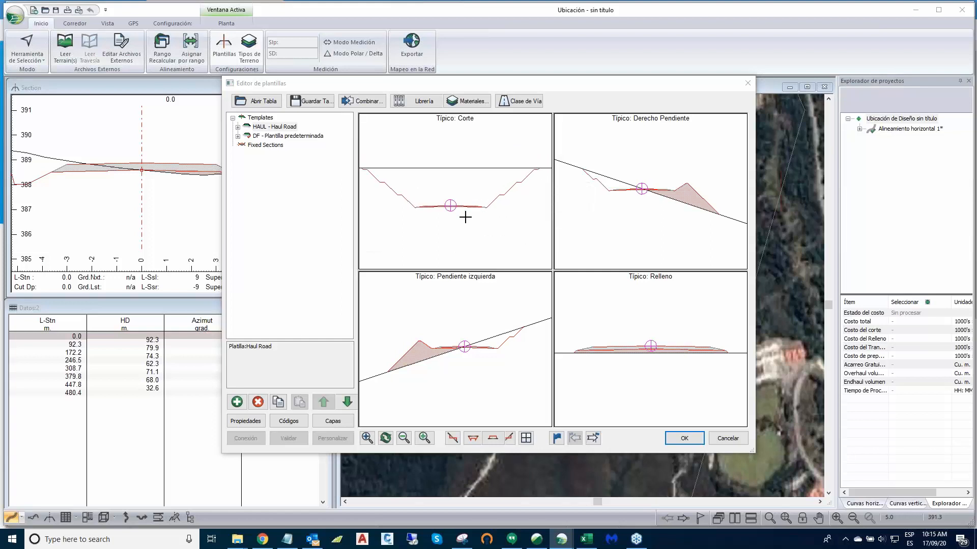
scroll(448, 205, "up", 1)
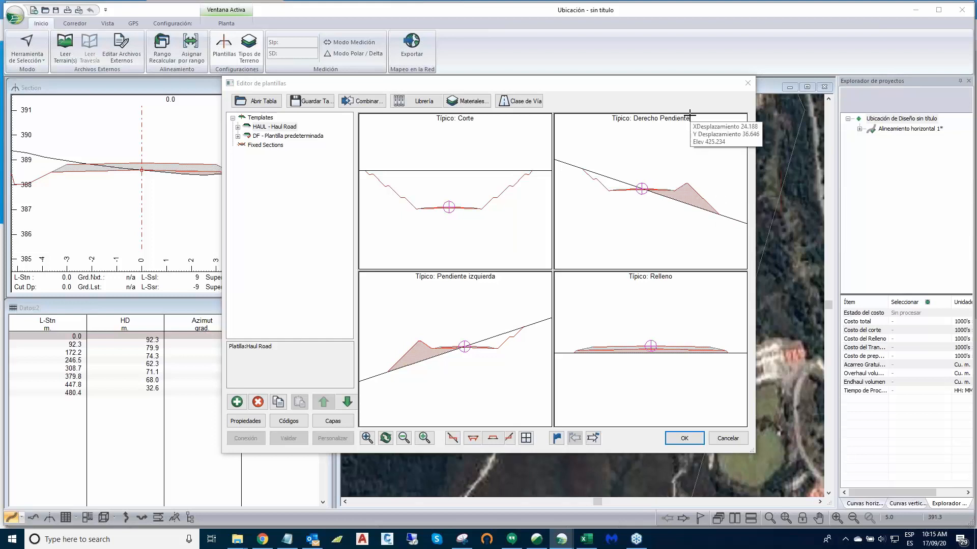
Step: Raise the road in the Haul Road template's typical fill section to examine the berms
scroll(470, 371, "up", 1)
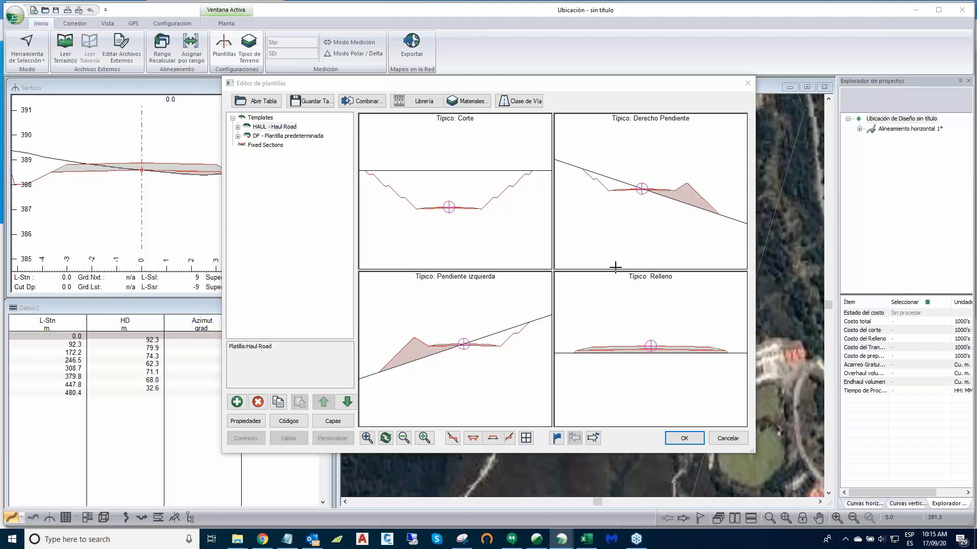
mouse_move(651, 347)
left_mouse_down()
mouse_move(659, 312)
mouse_move(659, 339)
mouse_move(653, 319)
left_mouse_up()
scroll(656, 333, "down", 2)
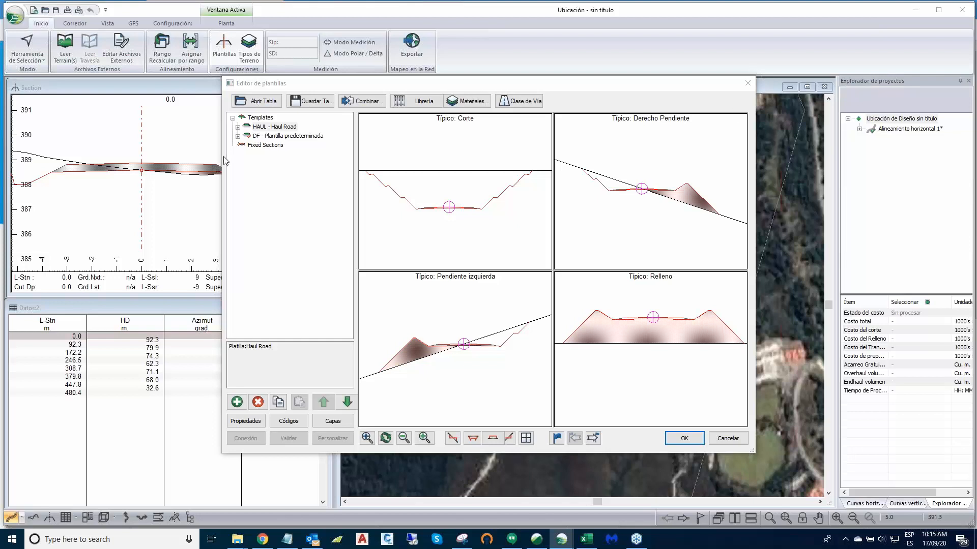
Step: Accept the loaded template table and recalculate the entire alignment with costs included
left_click(684, 439)
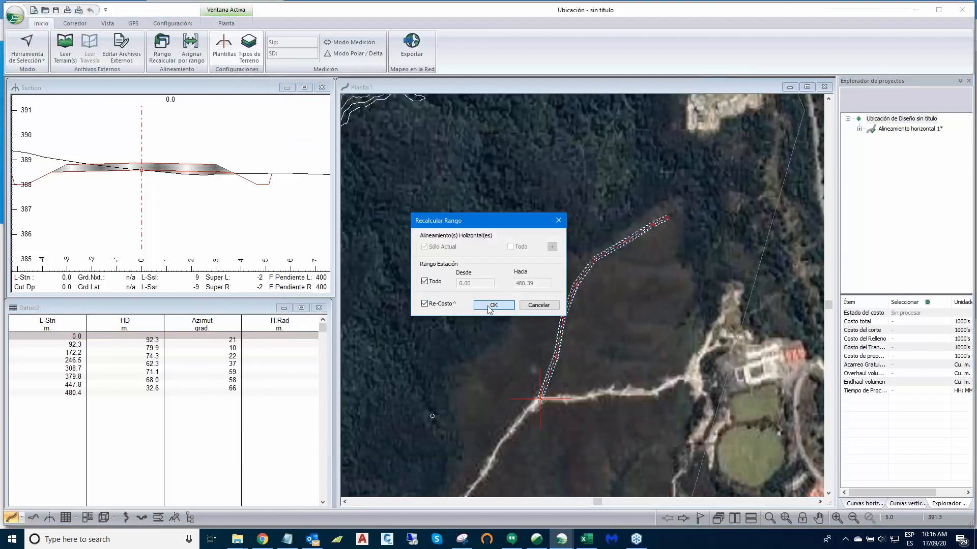
left_click(491, 305)
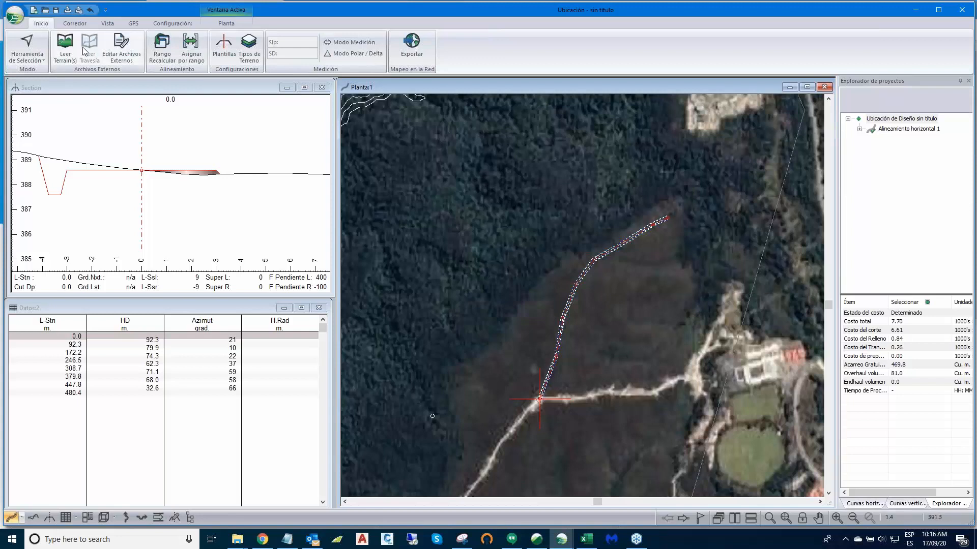
Step: Assign the HAUL Haul Road template to both sides of the entire alignment in place of the default, and recalculate it
left_click(190, 46)
left_click(408, 183)
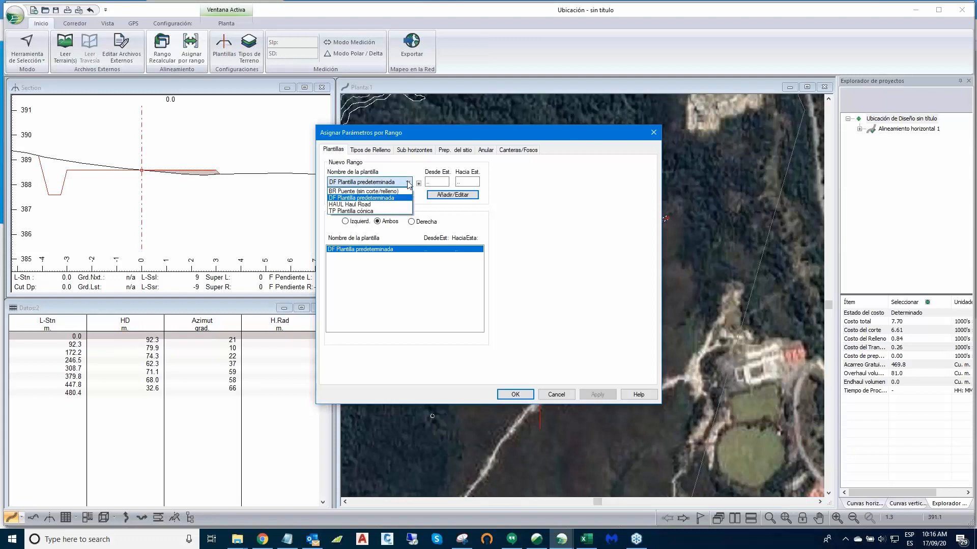
left_click(368, 205)
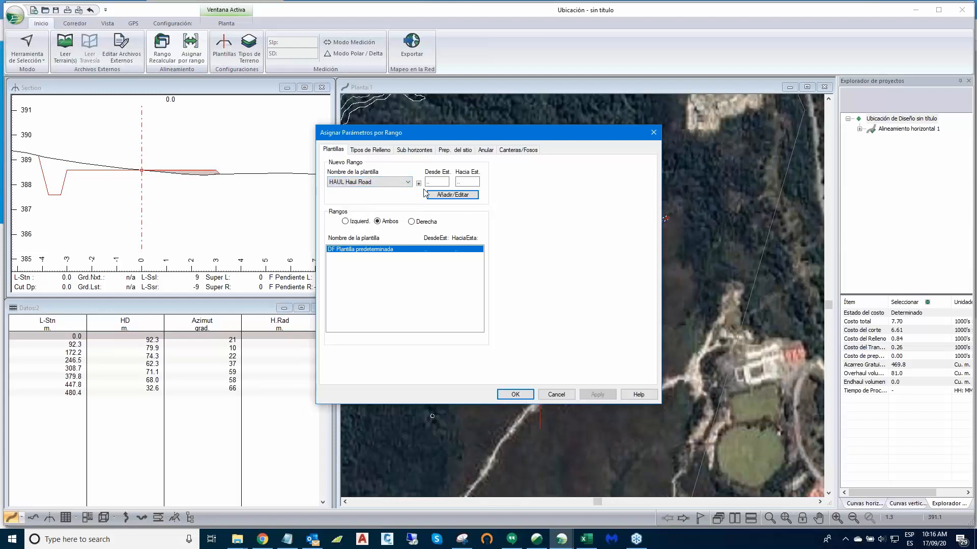
left_click(438, 195)
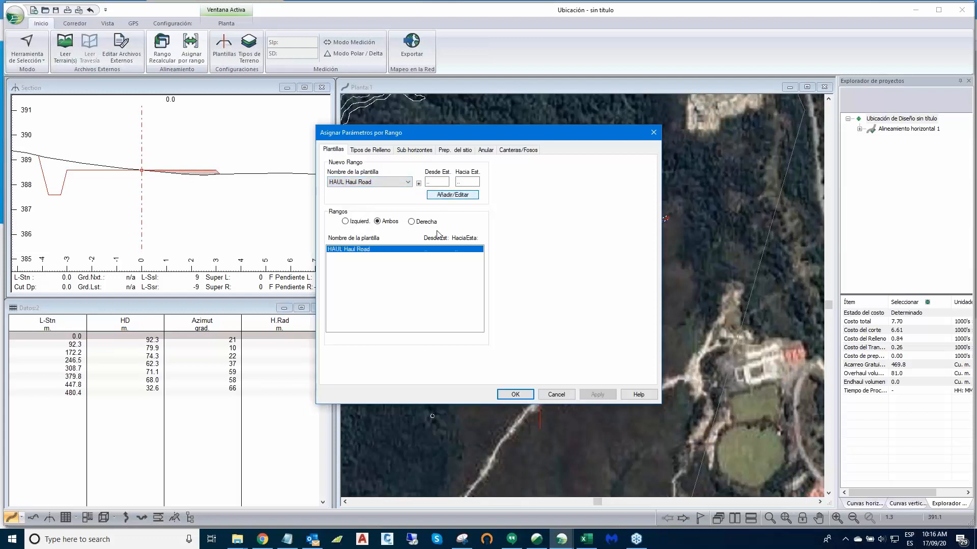
left_click(512, 397)
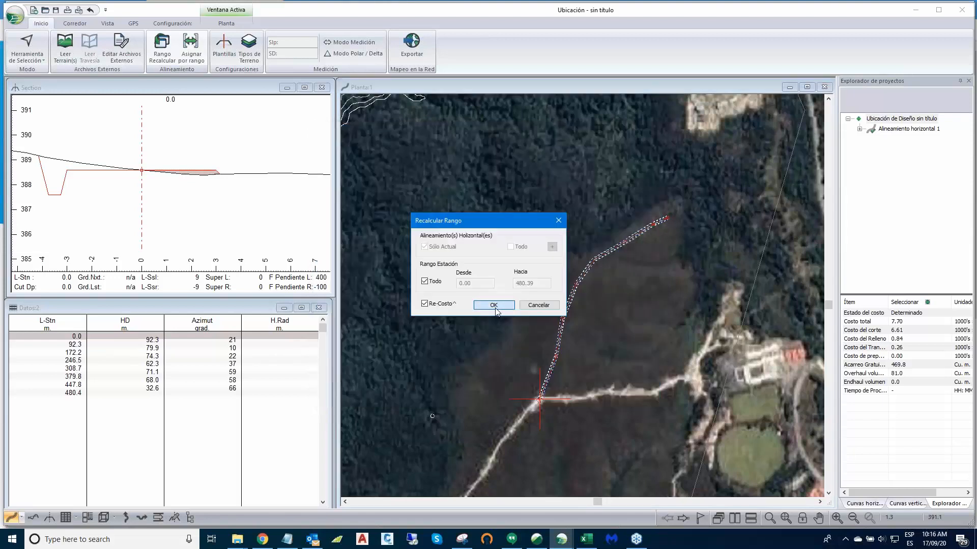
left_click(496, 308)
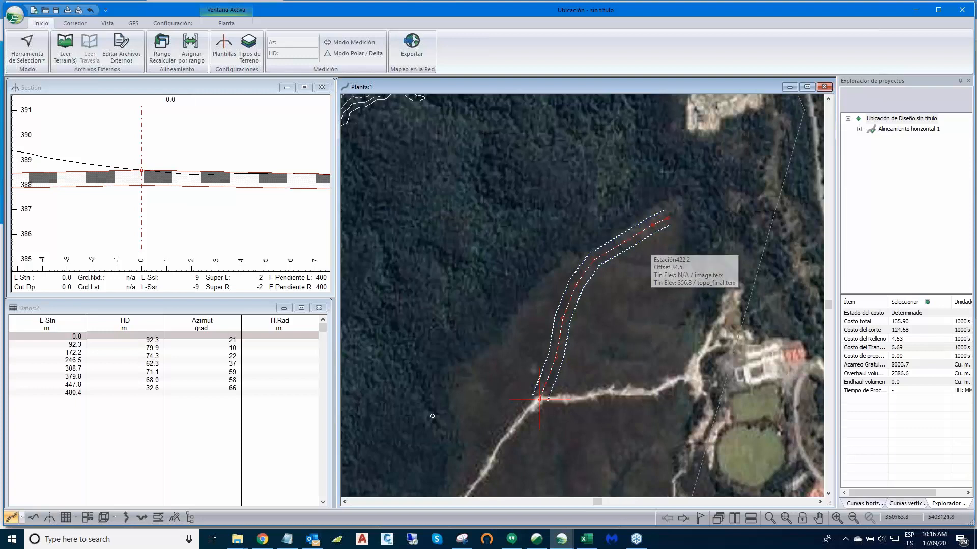
Step: Set the default width of the Haul Road template's Mine Road with Safety Berm II-left component to 3.0 m
middle_click_drag(651, 236, 644, 216)
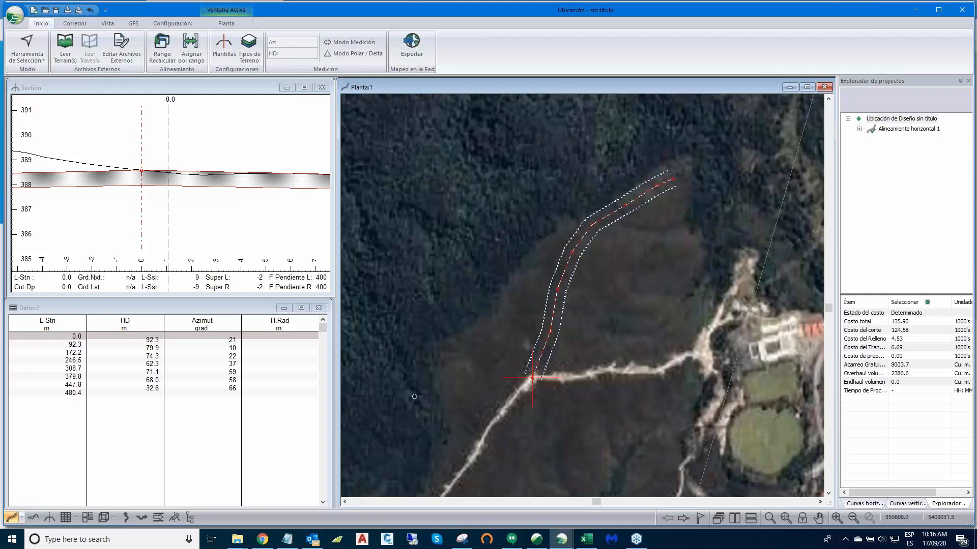
scroll(585, 249, "up", 1)
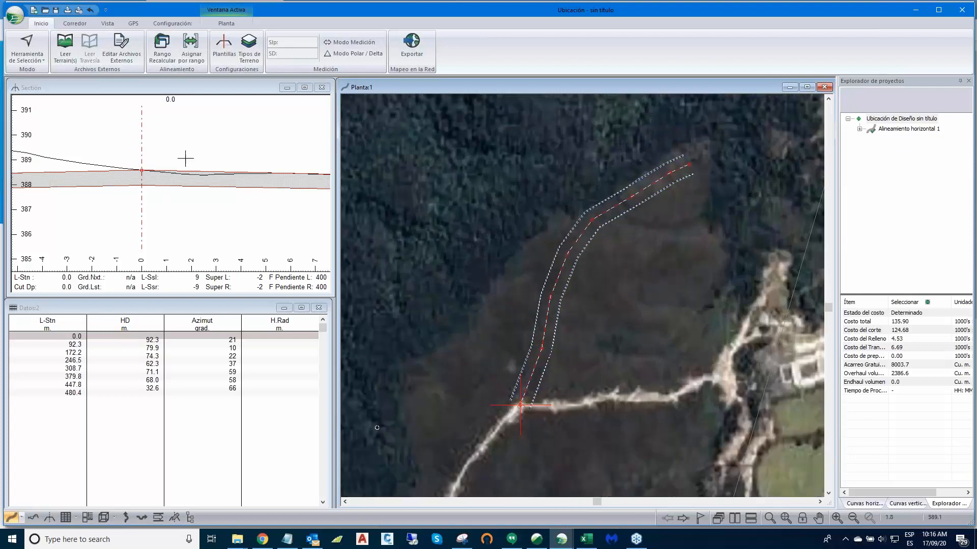
scroll(185, 157, "down", 3)
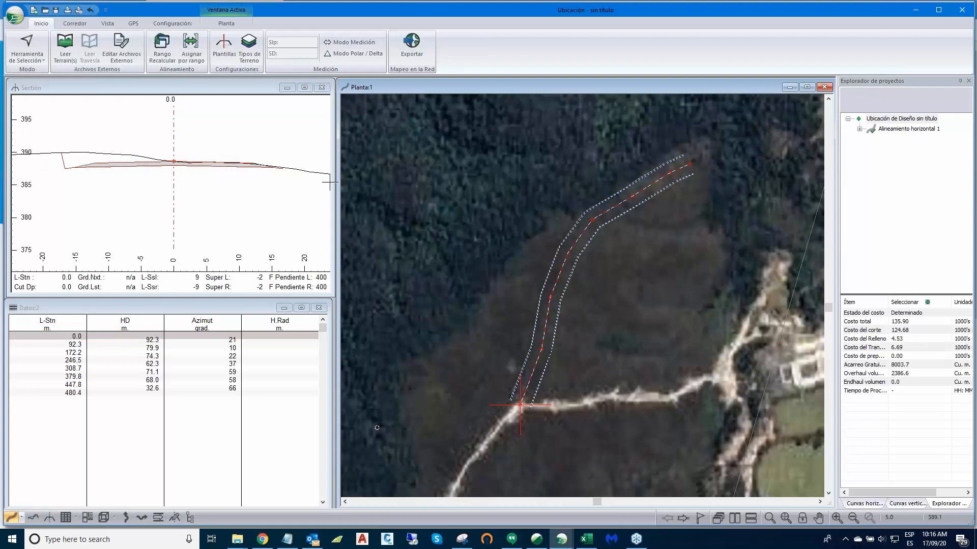
left_click(225, 46)
left_click(261, 136)
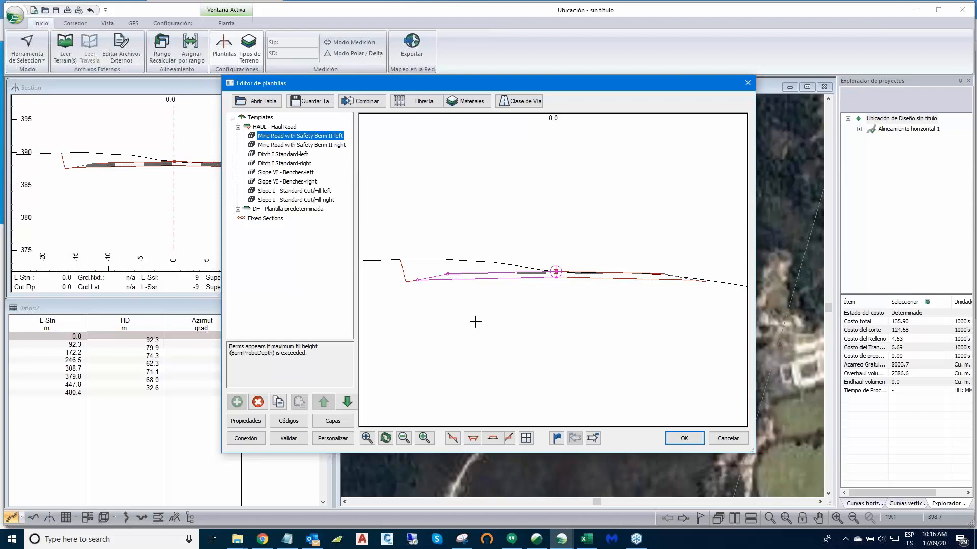
left_click(244, 422)
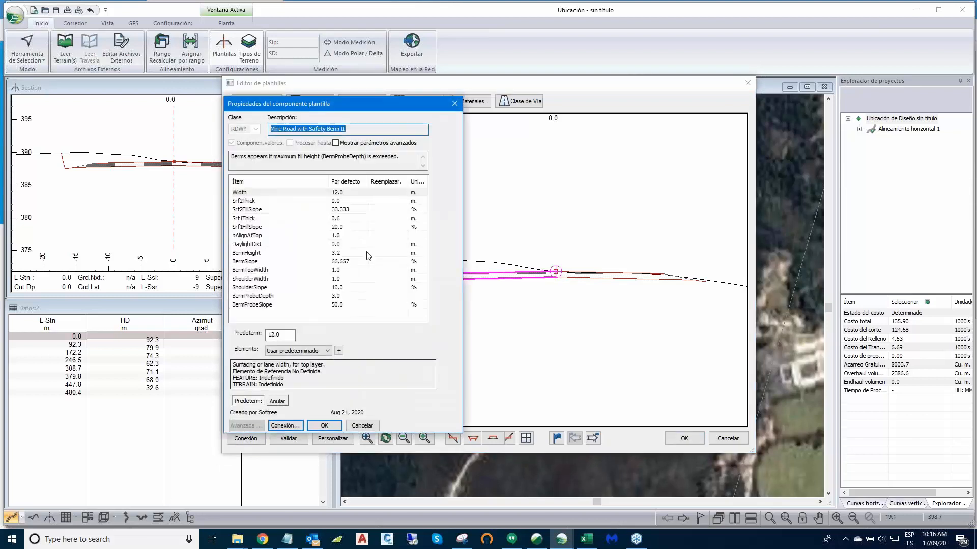
left_click(269, 335)
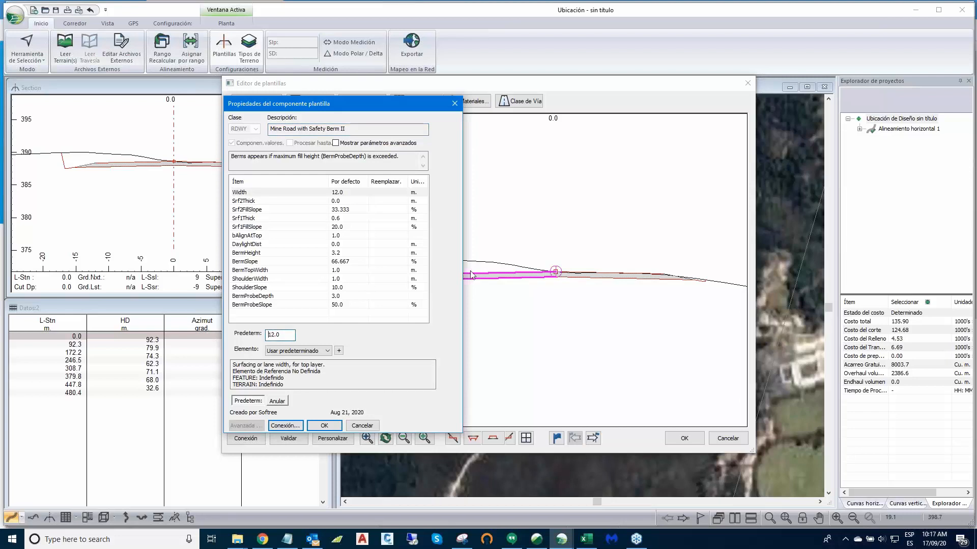
key("BackSpace")
key("BackSpace")
type("3")
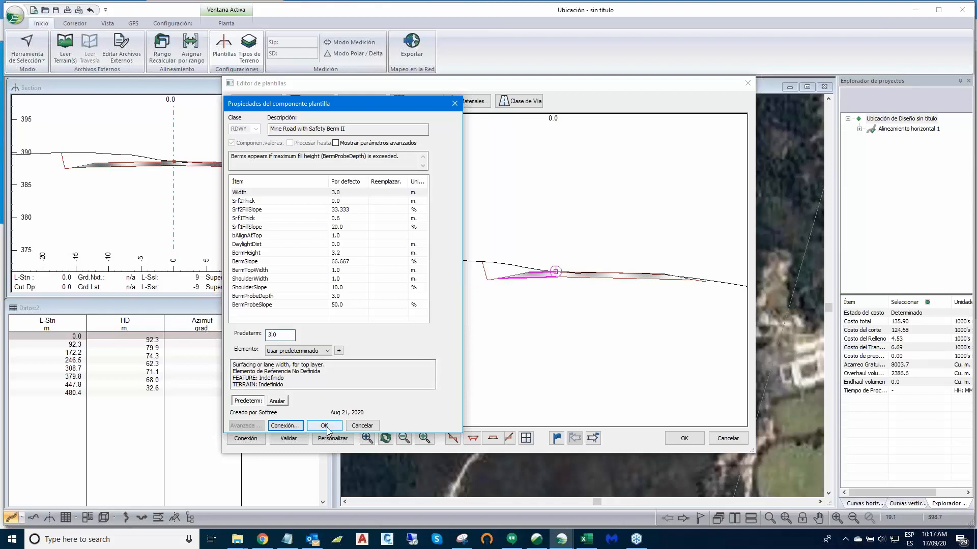
left_click(327, 427)
Step: Set the default width of the Mine Road with Safety Berm II-right component to 3.0 m and accept the template edits
left_click(288, 146)
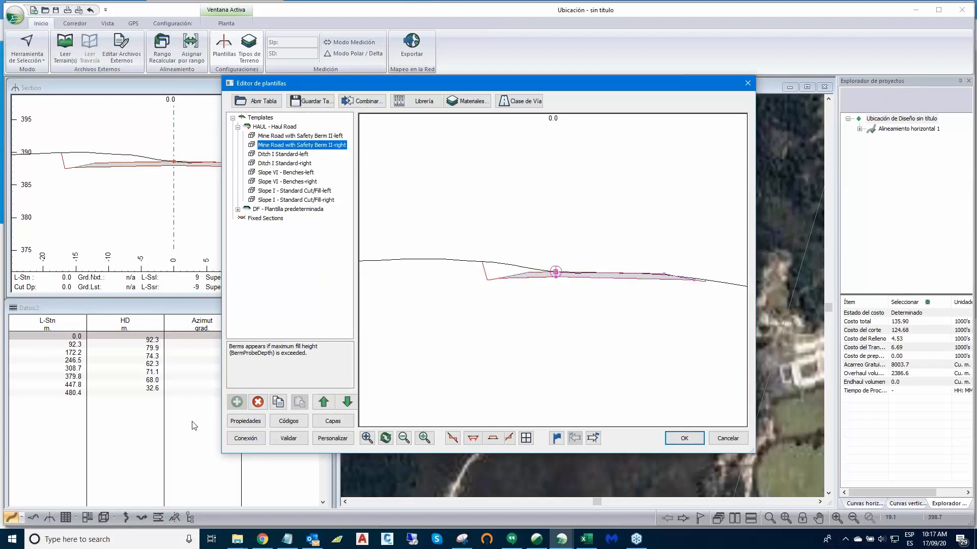
left_click(243, 425)
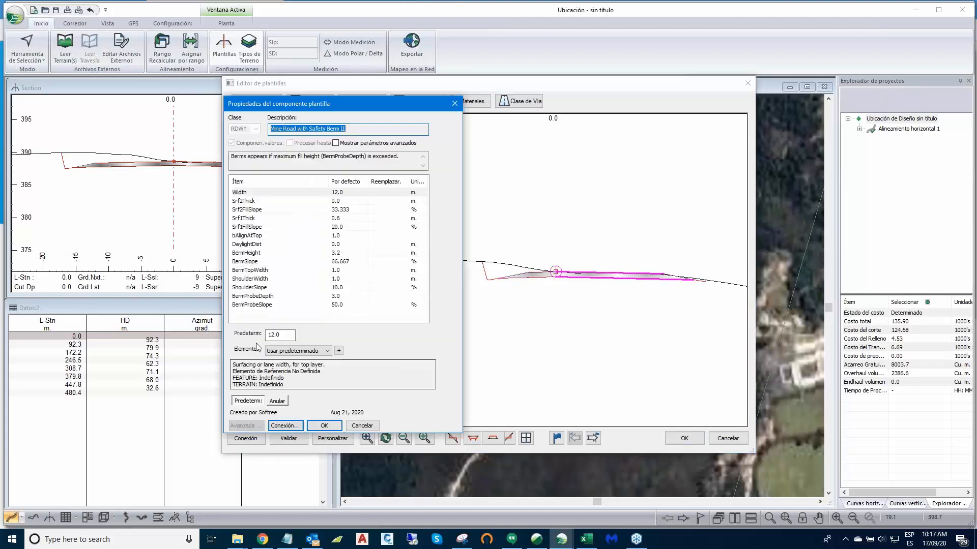
left_click(268, 335)
key("Delete")
key("Delete")
key("Delete")
key("Delete")
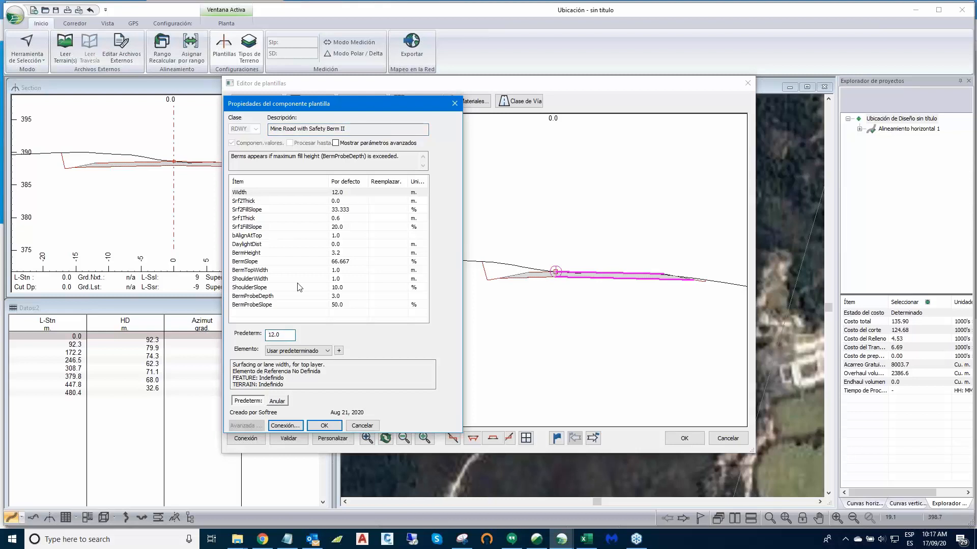
type("3.0")
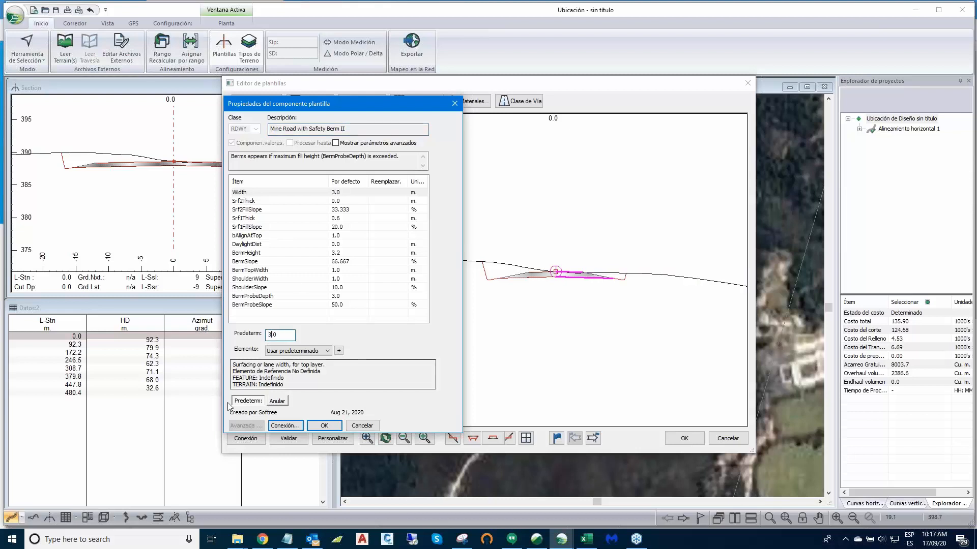
left_click(320, 426)
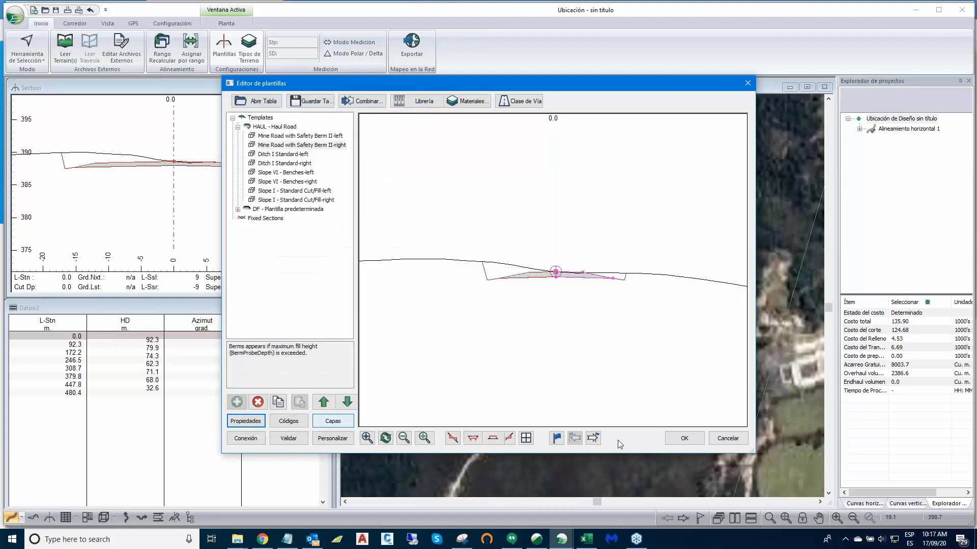
left_click(682, 438)
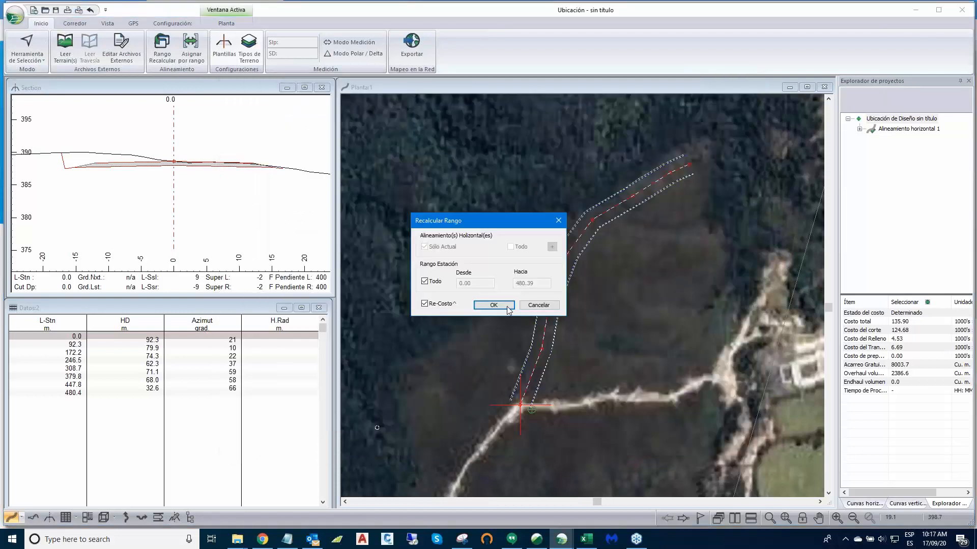
Step: Recalculate the entire alignment with costs included to apply the edited template widths, and examine the road edges in the plan view
left_click(493, 305)
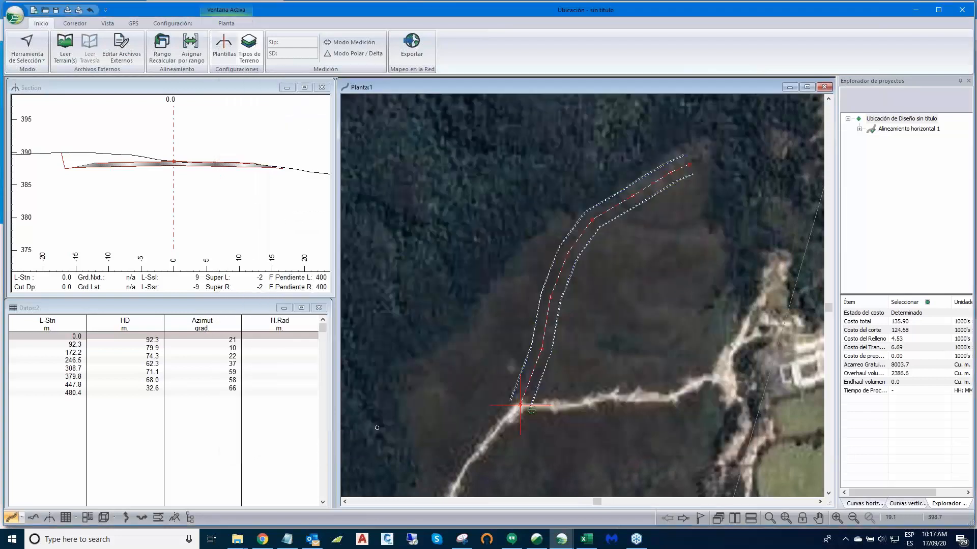
scroll(654, 217, "up", 1)
middle_click_drag(654, 217, 636, 192)
scroll(616, 257, "down", 1)
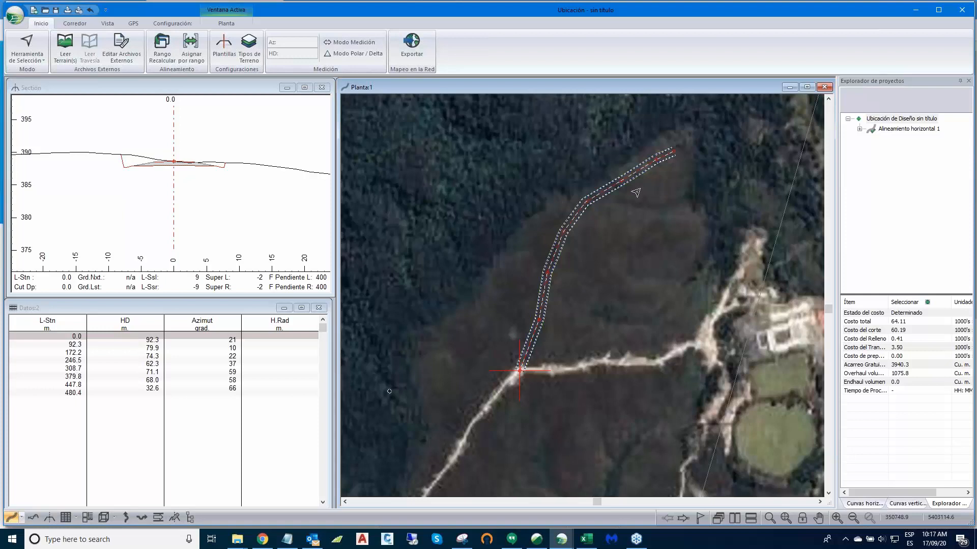
scroll(575, 237, "up", 5)
scroll(531, 293, "down", 1)
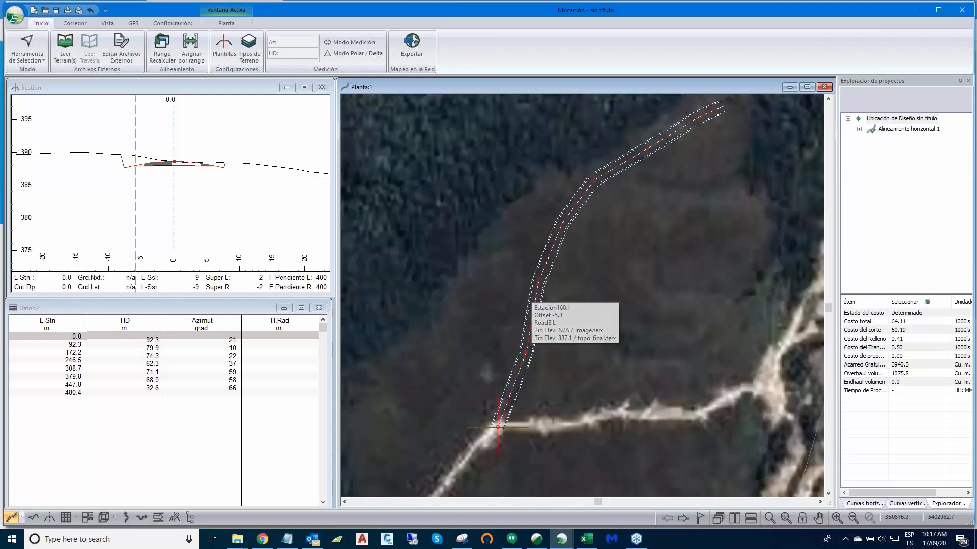
middle_click_drag(531, 291, 535, 260)
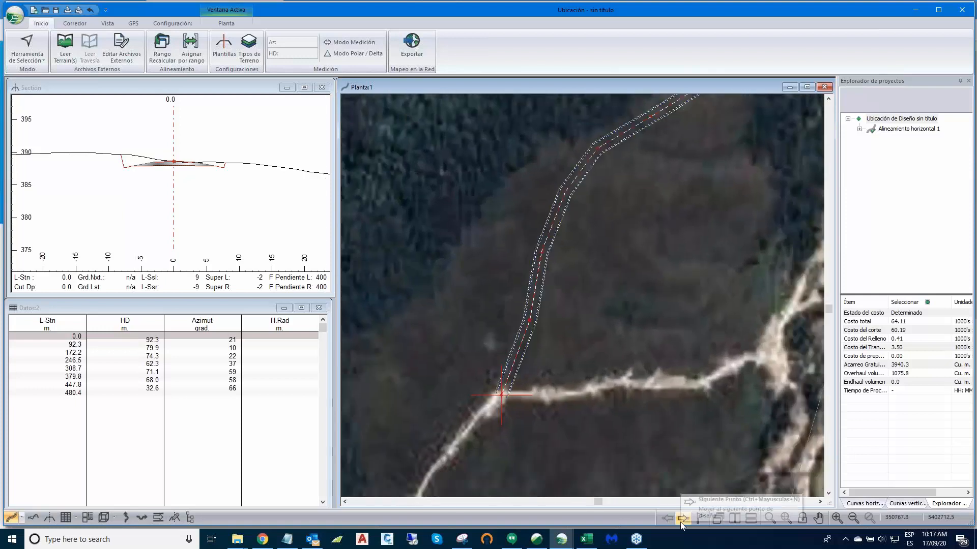
Step: Step forward through the cross-sections from station 0.0 to station 300.0 to examine the haul road template against the terrain
scroll(206, 190, "up", 1)
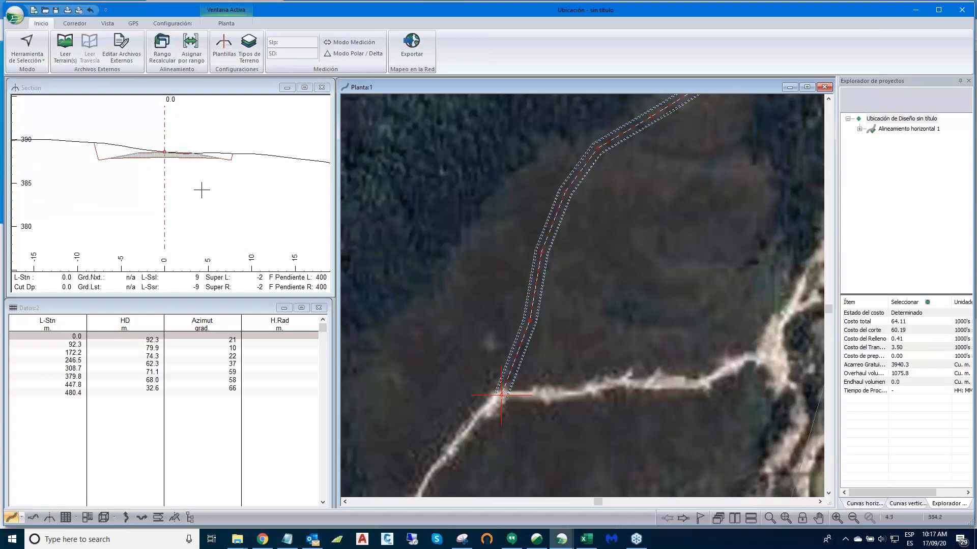
middle_click_drag(202, 190, 196, 201)
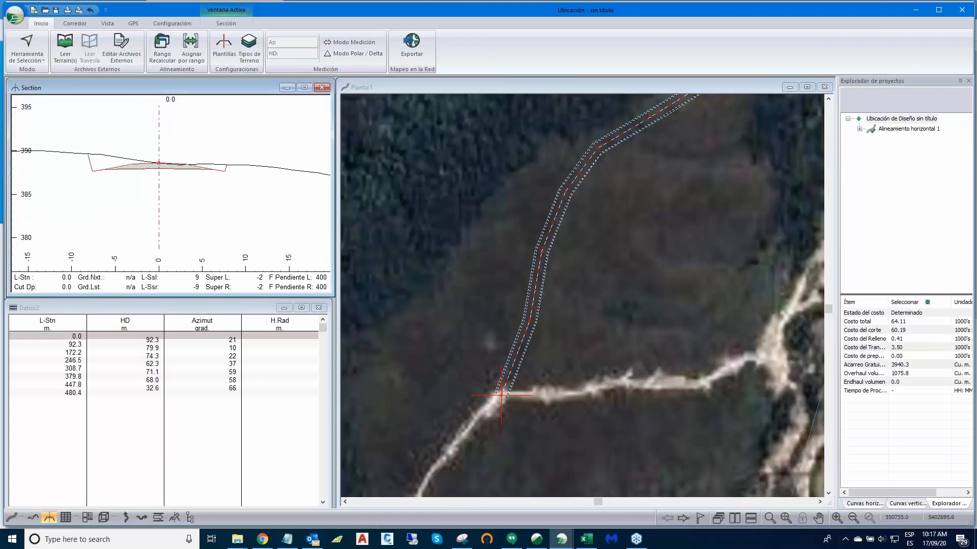
left_click(683, 518)
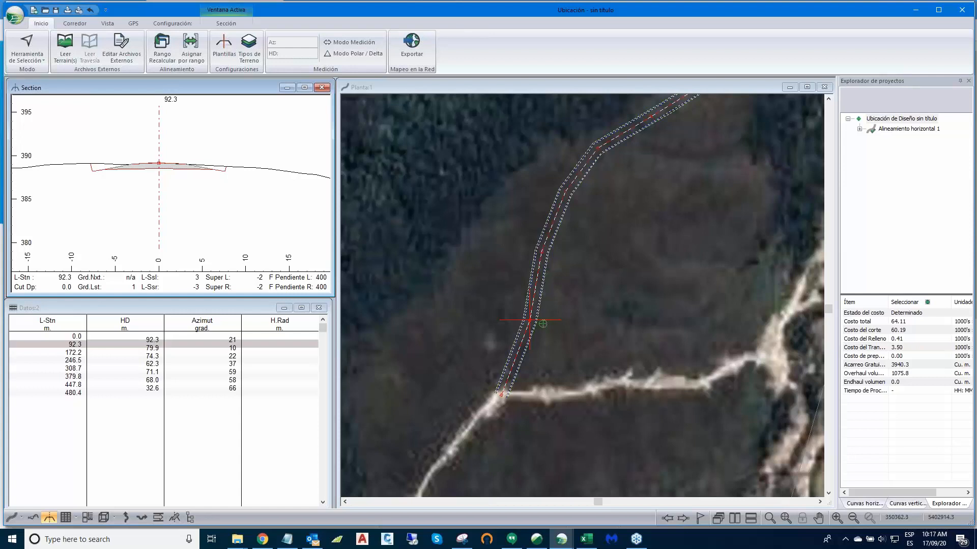
scroll(122, 173, "up", 1)
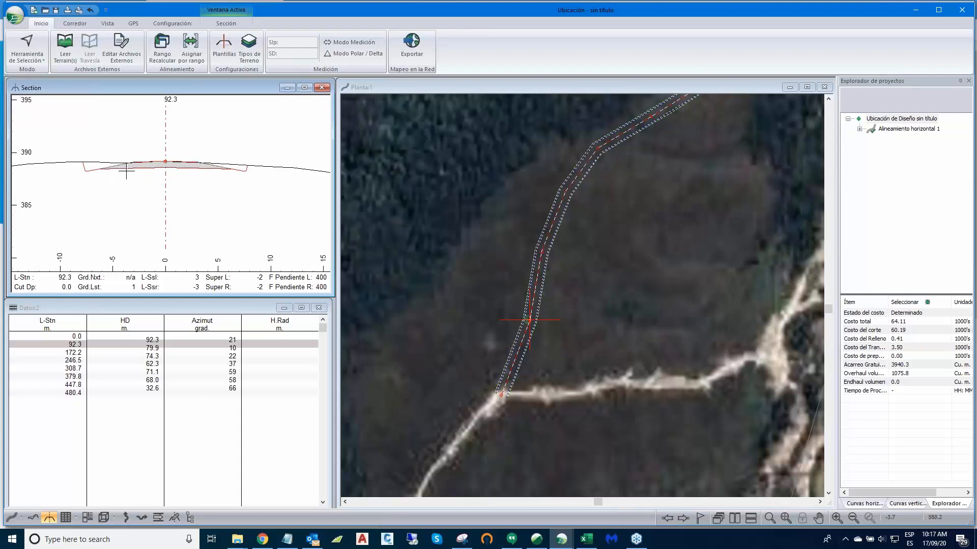
left_click(680, 517)
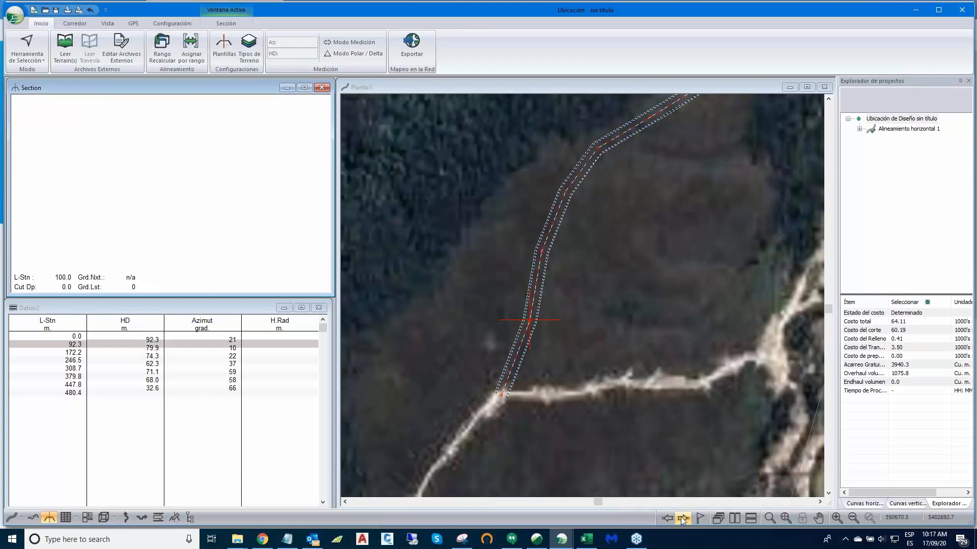
left_click(680, 516)
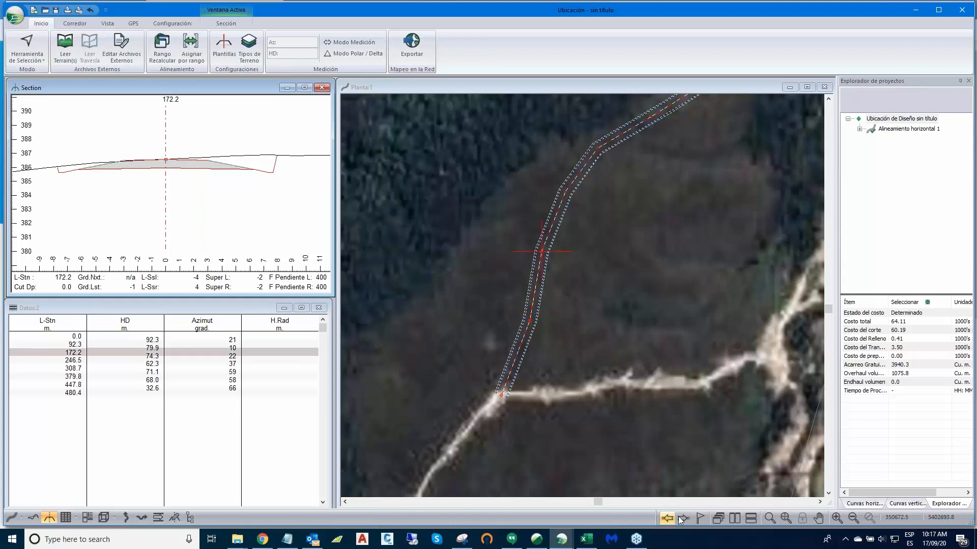
left_click(683, 518)
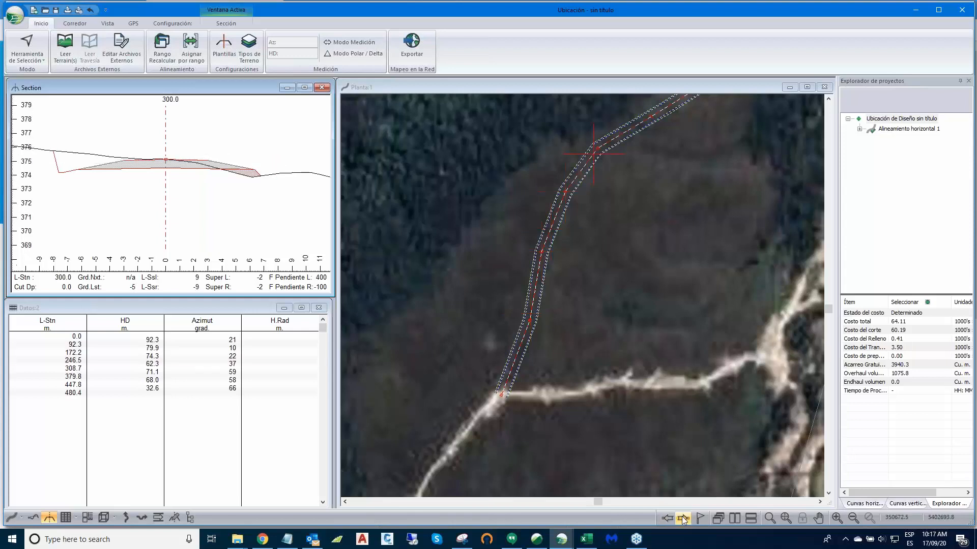
Step: Step through the cross sections from station 300 to the alignment's end at 480.4, checking each location in plan
left_click(683, 518)
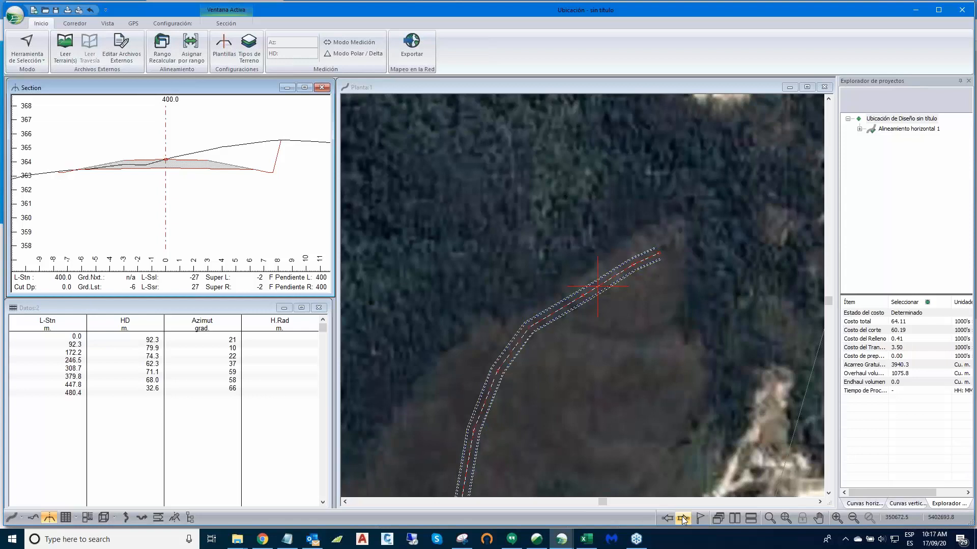
left_click(683, 518)
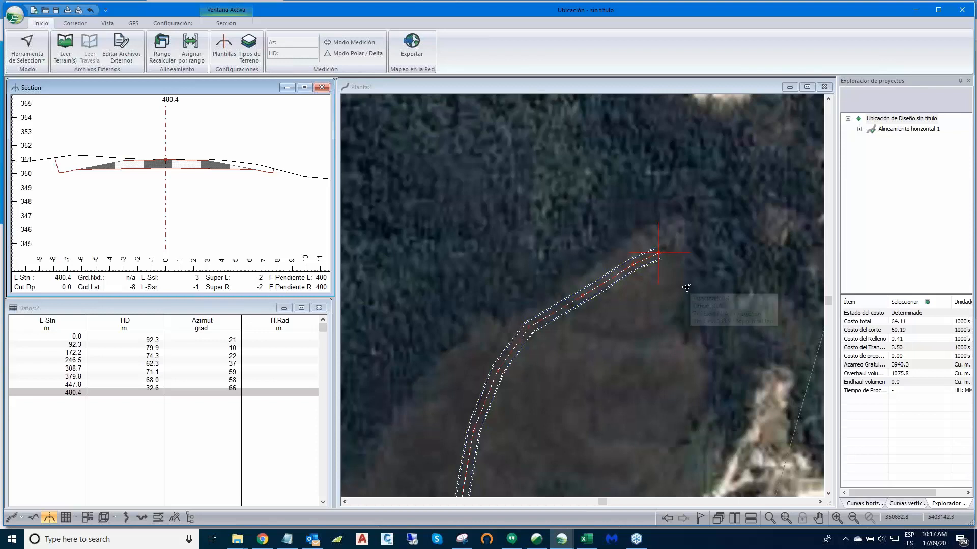
scroll(662, 316, "down", 2)
scroll(663, 316, "down", 1)
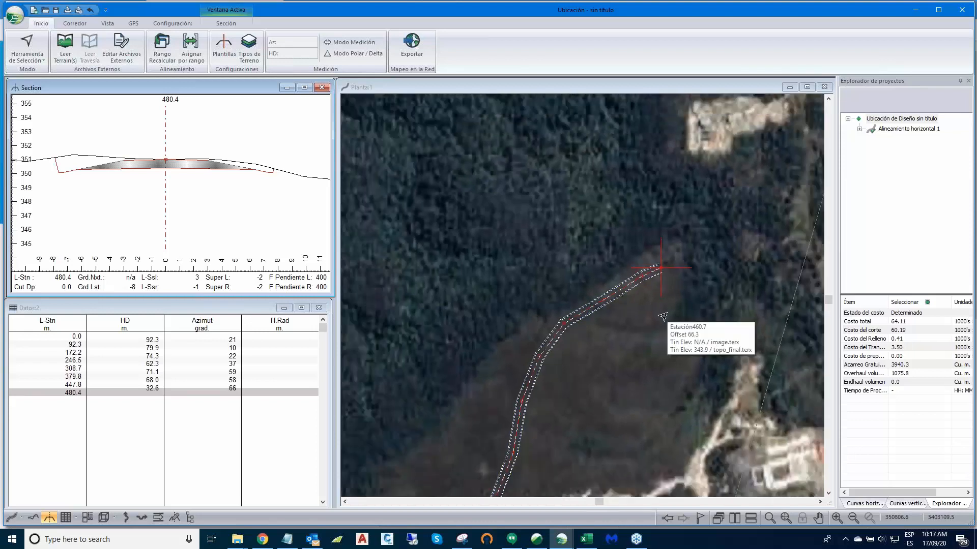
middle_click_drag(662, 317, 627, 320)
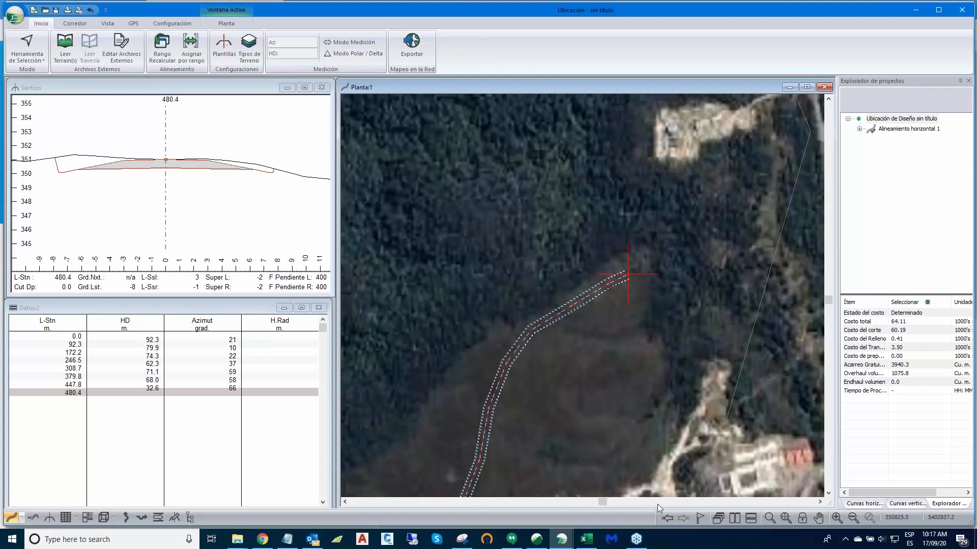
left_click(666, 518)
left_click(666, 518)
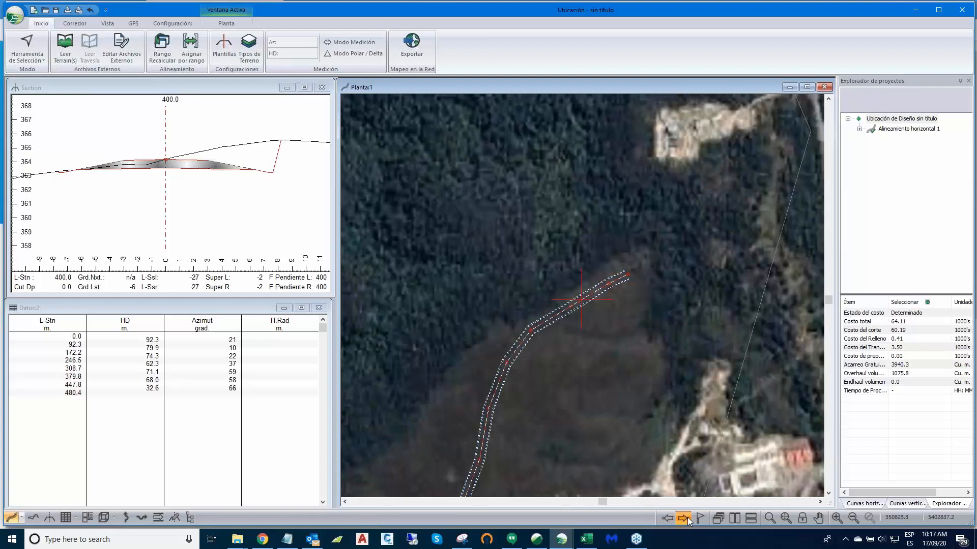
left_click(684, 518)
left_click(687, 517)
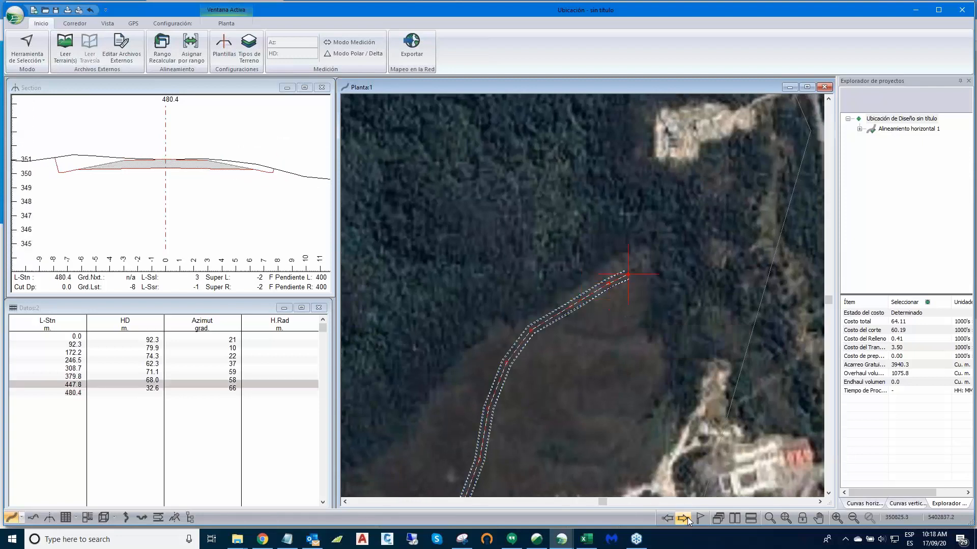
Step: Extend the horizontal alignment beyond its end with two IPs at about stations 522.7 and 566.0, then return to the selection tool
right_click(642, 226)
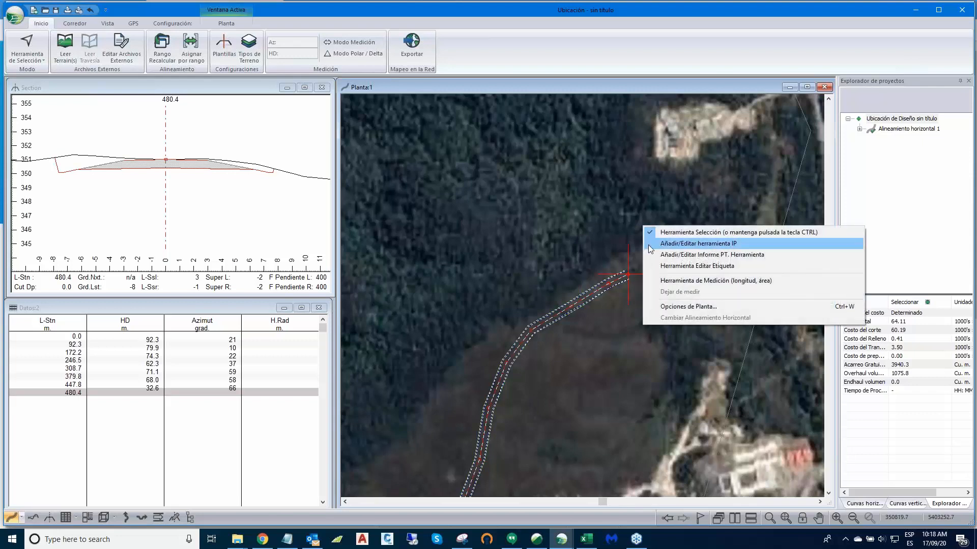
left_click(651, 244)
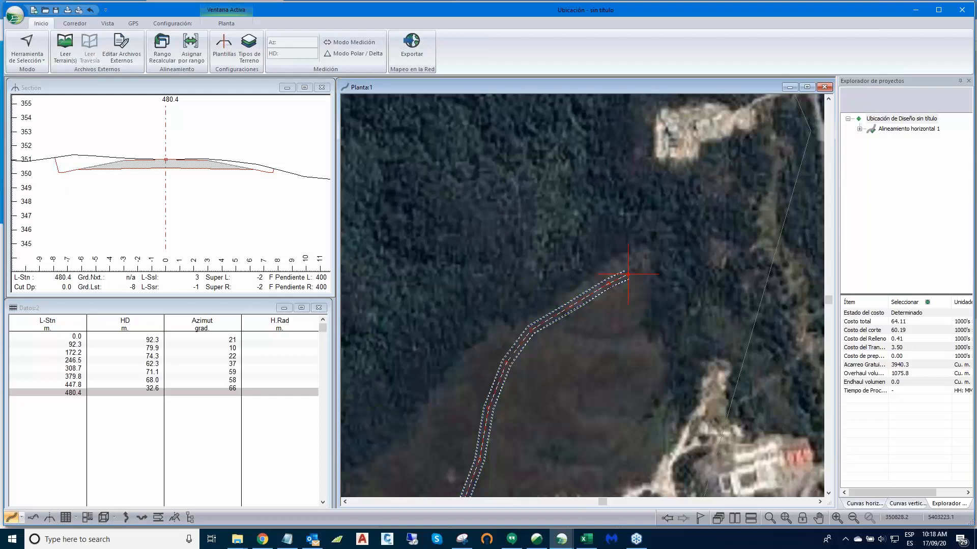
left_click(654, 265)
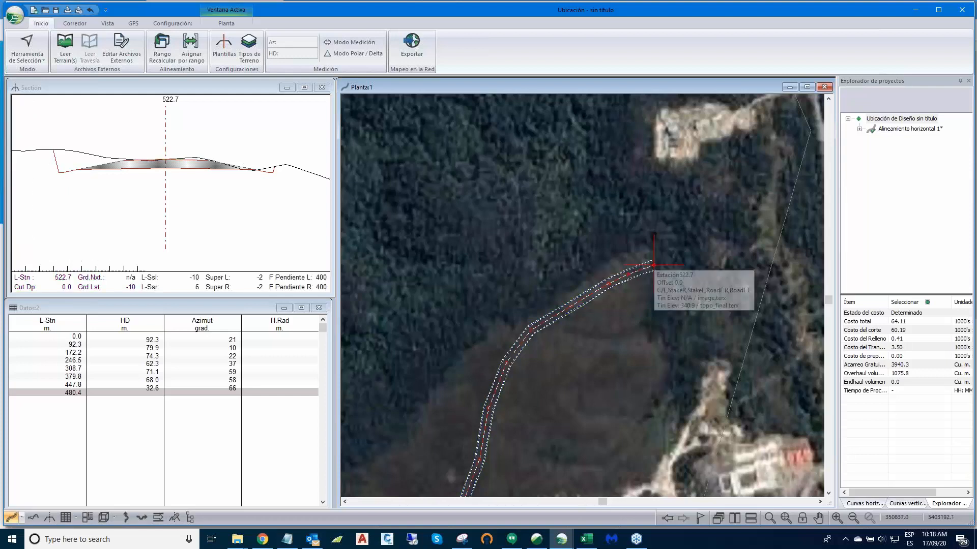
left_click(681, 256)
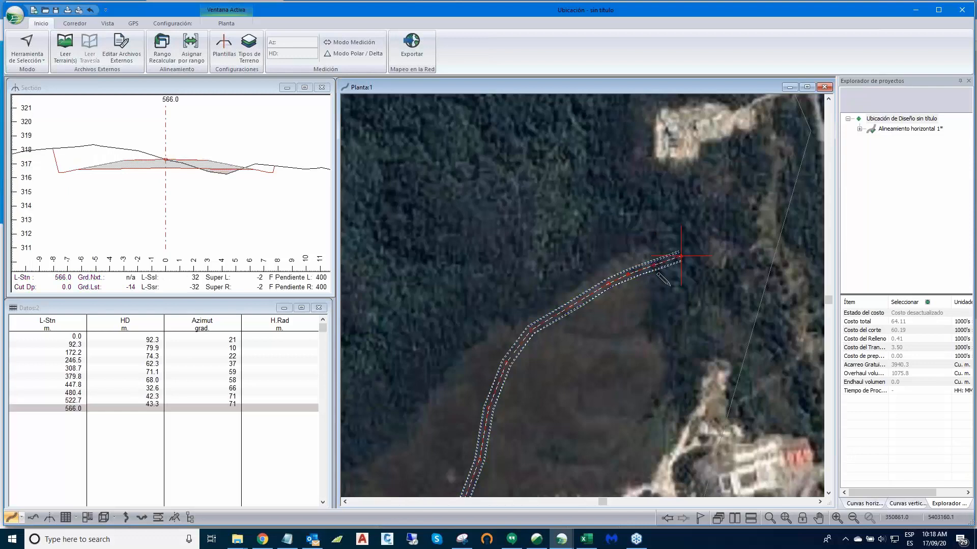
right_click(669, 286)
left_click(681, 294)
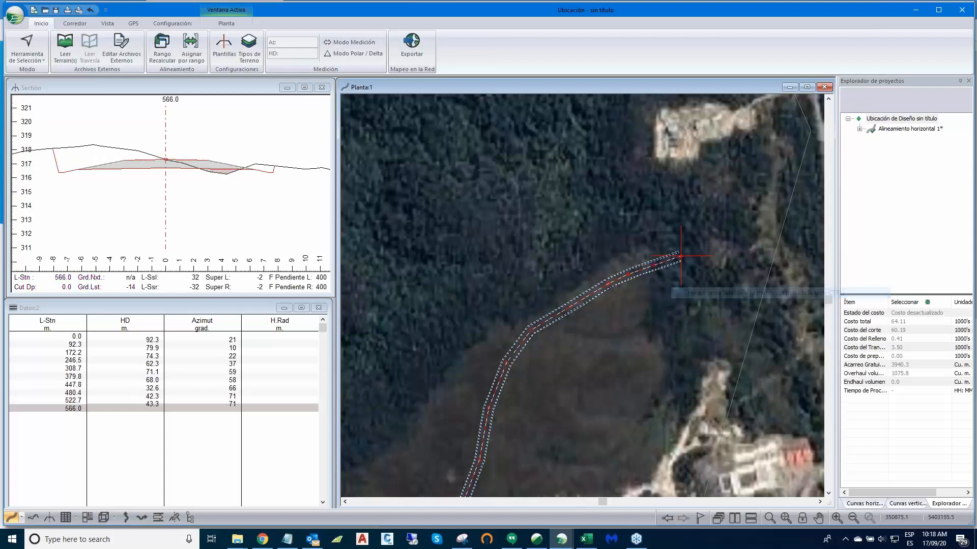
Step: Make the alignment's start point at station 0.0 current in plan and show the horizontal curve parameters
scroll(648, 310, "down", 2)
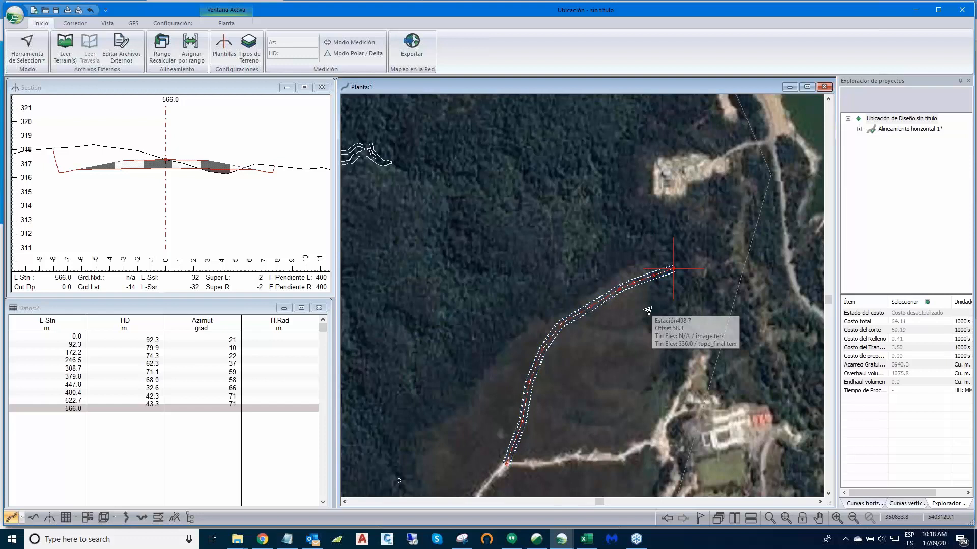
scroll(648, 311, "down", 2)
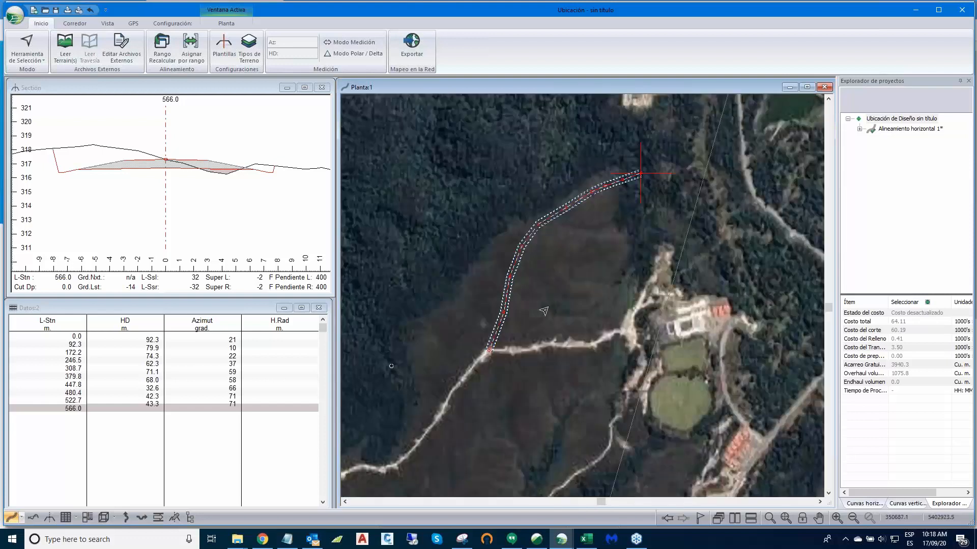
left_click(489, 352)
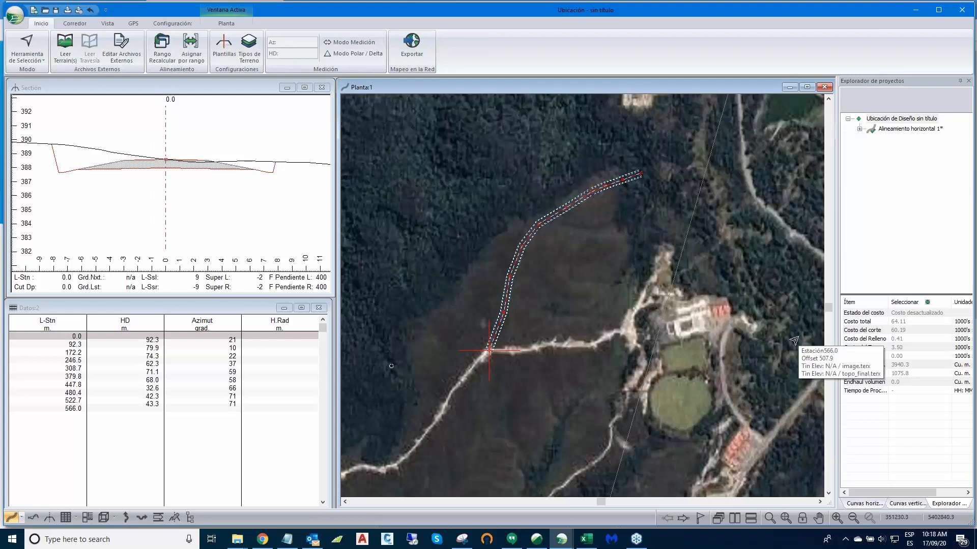
left_click(871, 505)
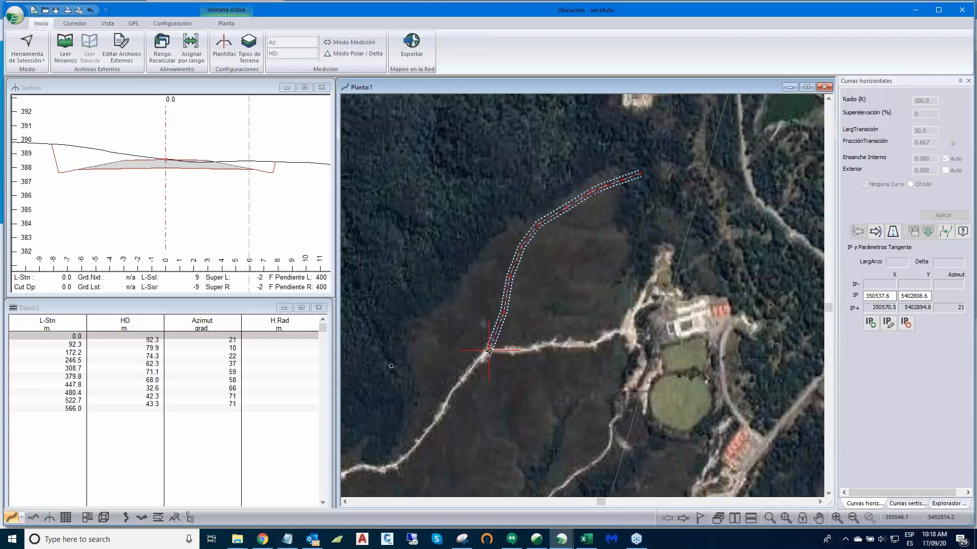
Step: Assign circular curves with a 100.0 m radius one by one to the first four interior IPs of the alignment
left_click(874, 233)
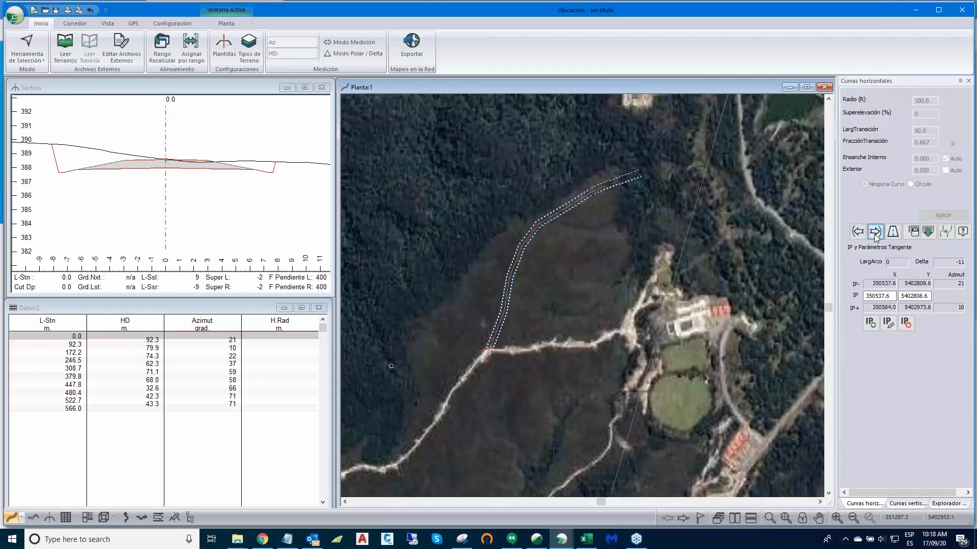
left_click(874, 232)
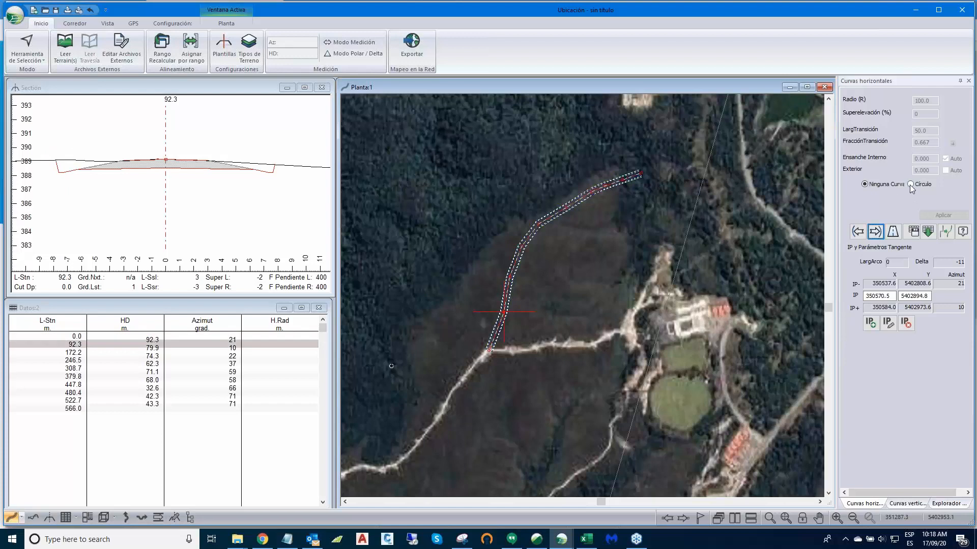
left_click(910, 184)
left_click(925, 216)
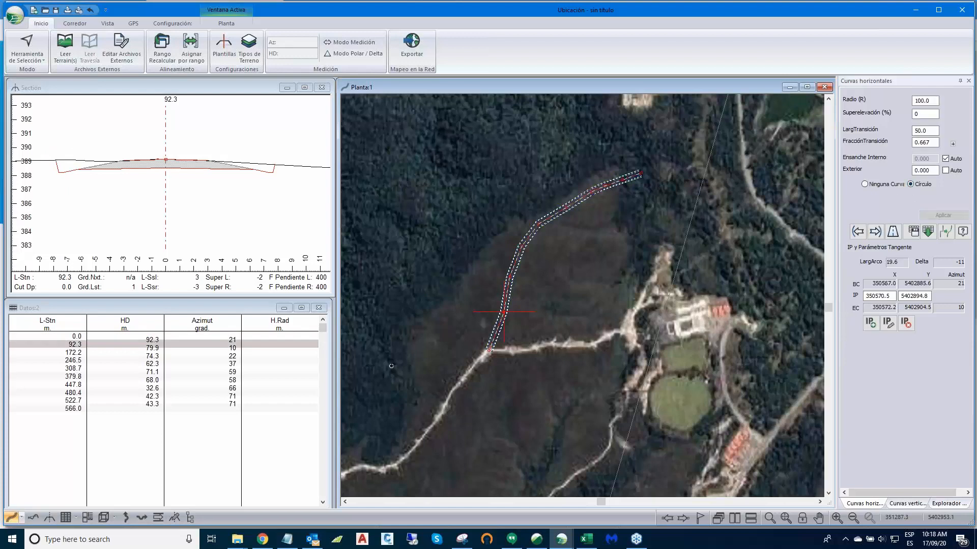
left_click(874, 233)
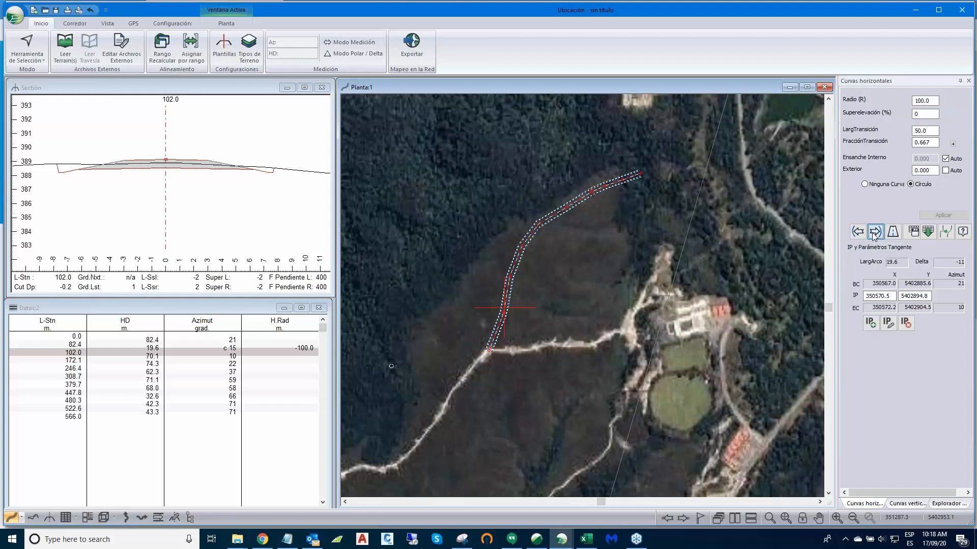
left_click(875, 232)
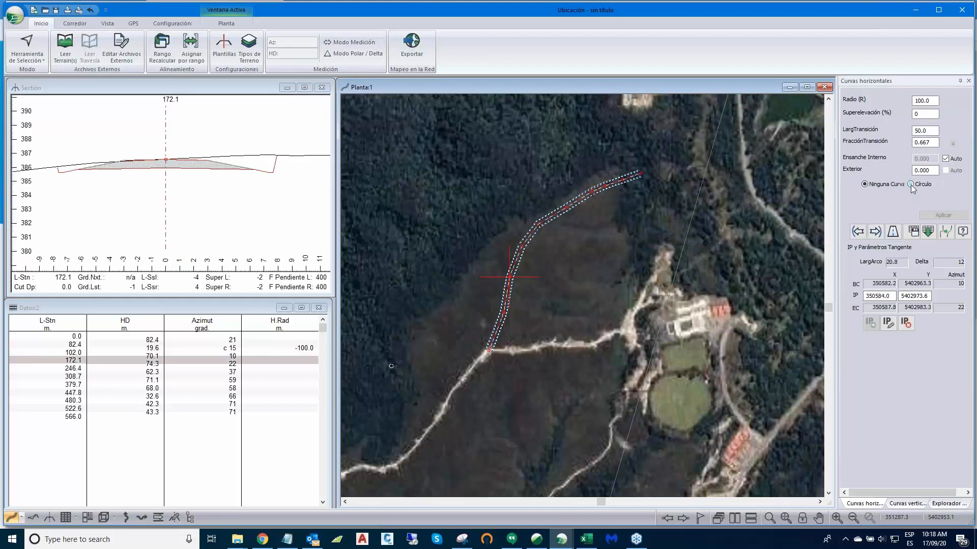
left_click(874, 232)
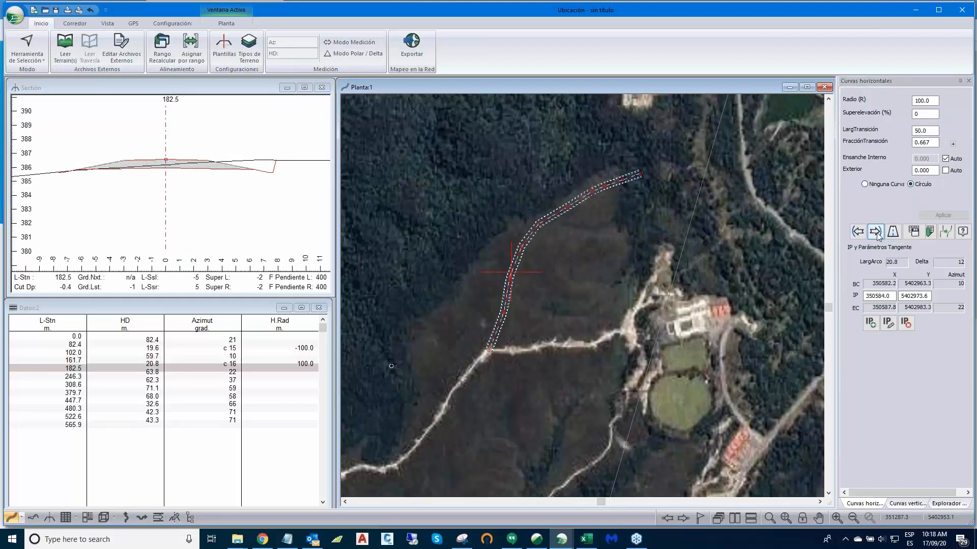
left_click(874, 232)
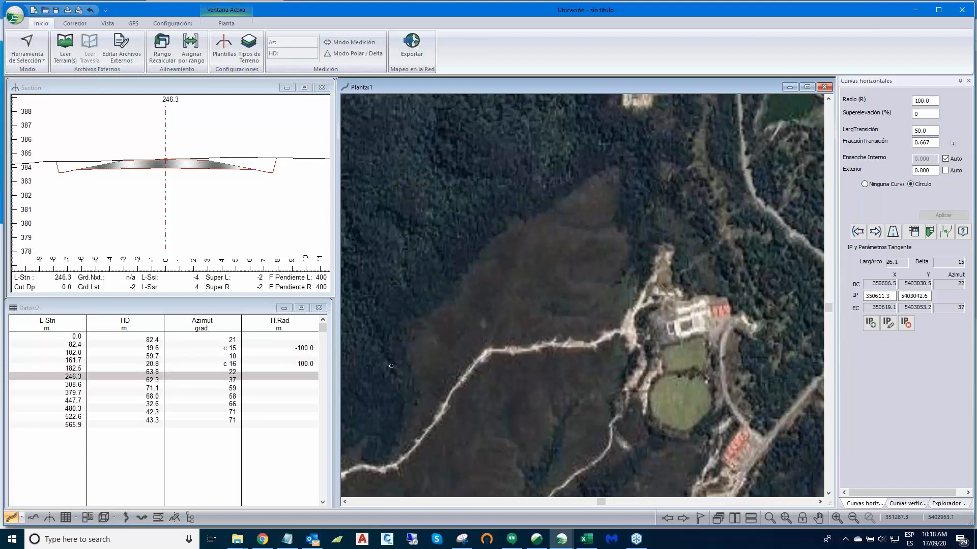
left_click(874, 232)
left_click(875, 233)
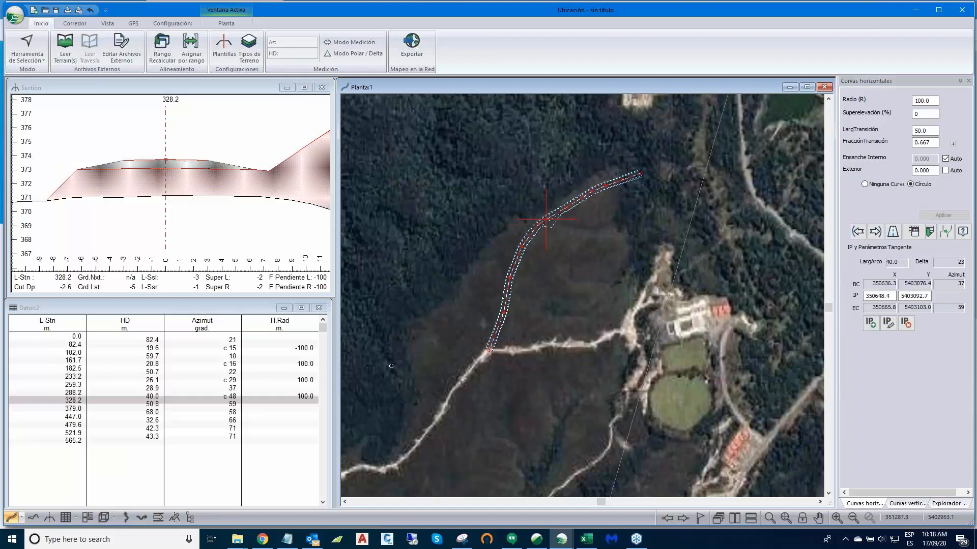
Step: Auto-generate largest-radius circular curves over the whole alignment with 10.0 m tangents between curves, removing existing curves first
left_click(948, 231)
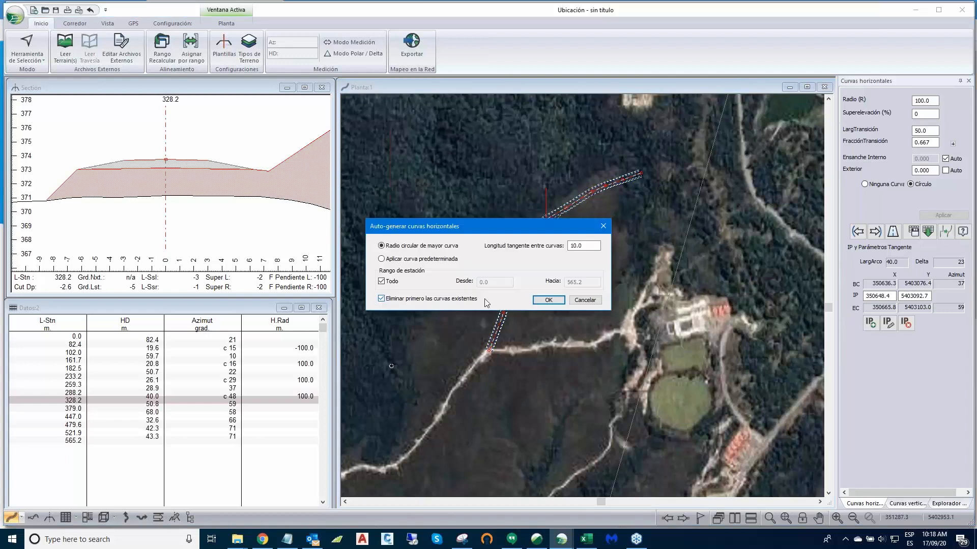
left_click(551, 301)
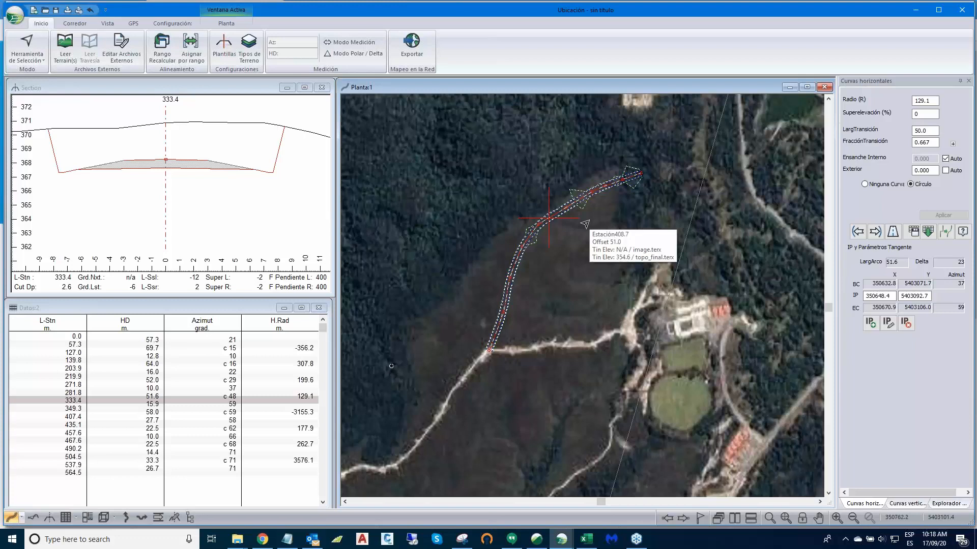
Step: Examine the generated curves and the road edges along the alignment in plan
scroll(584, 223, "up", 1)
scroll(584, 224, "up", 1)
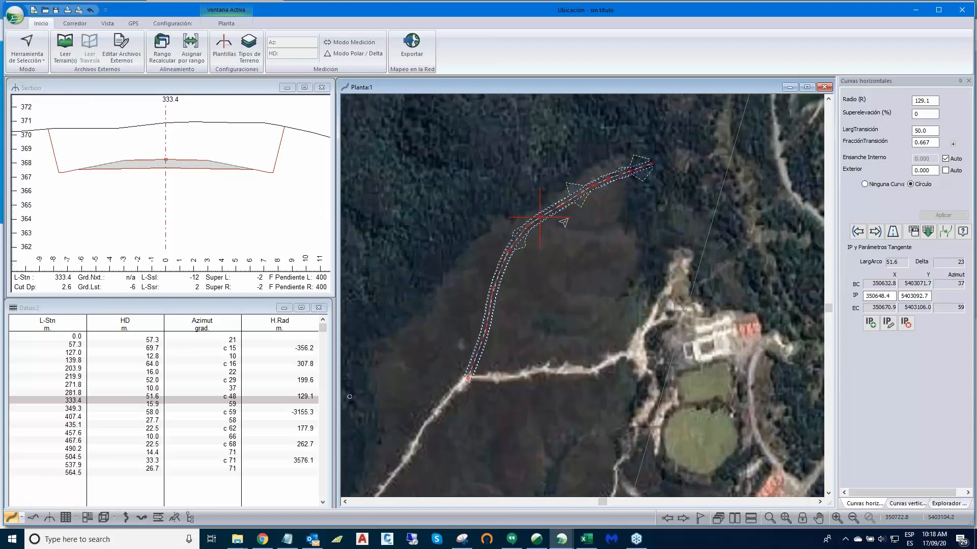
scroll(563, 222, "up", 1)
scroll(563, 223, "up", 4)
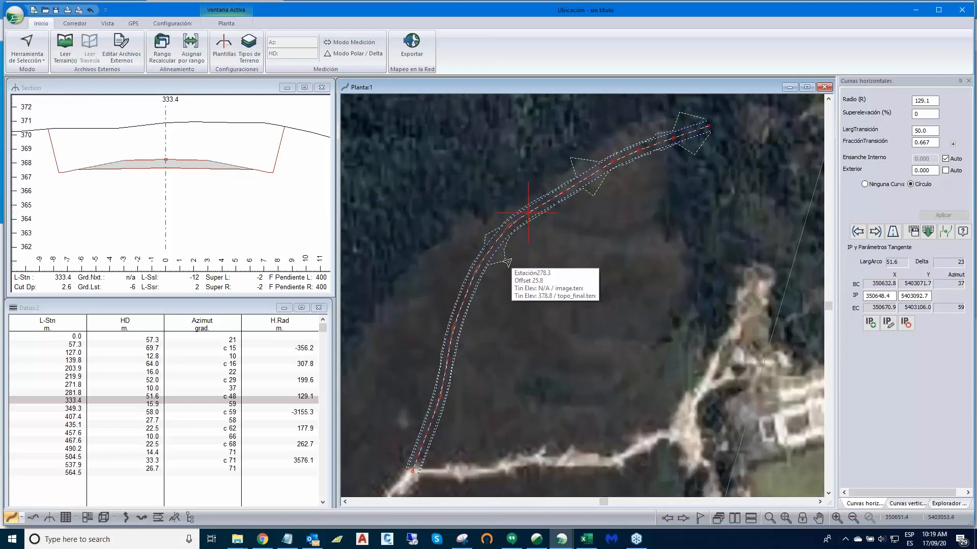
scroll(482, 272, "up", 1)
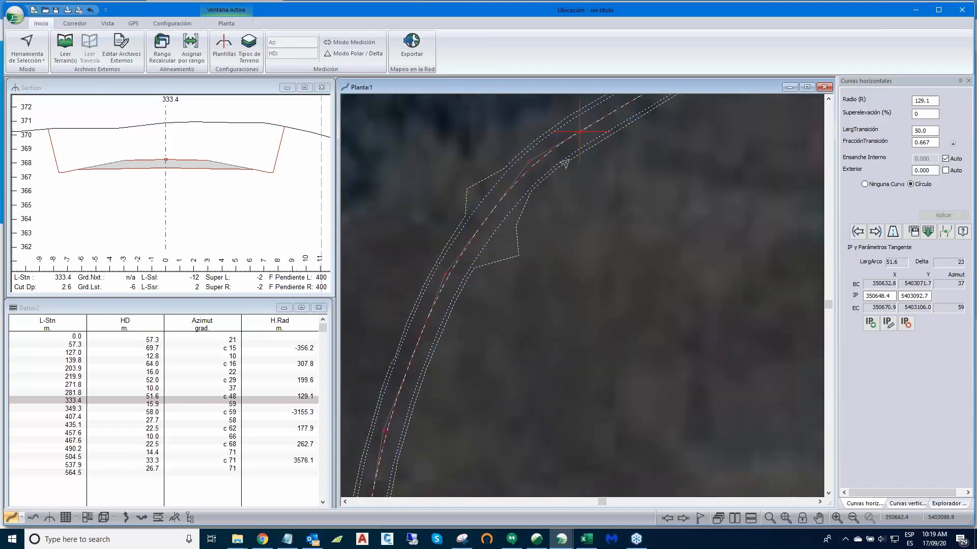
middle_click_drag(443, 305, 557, 240)
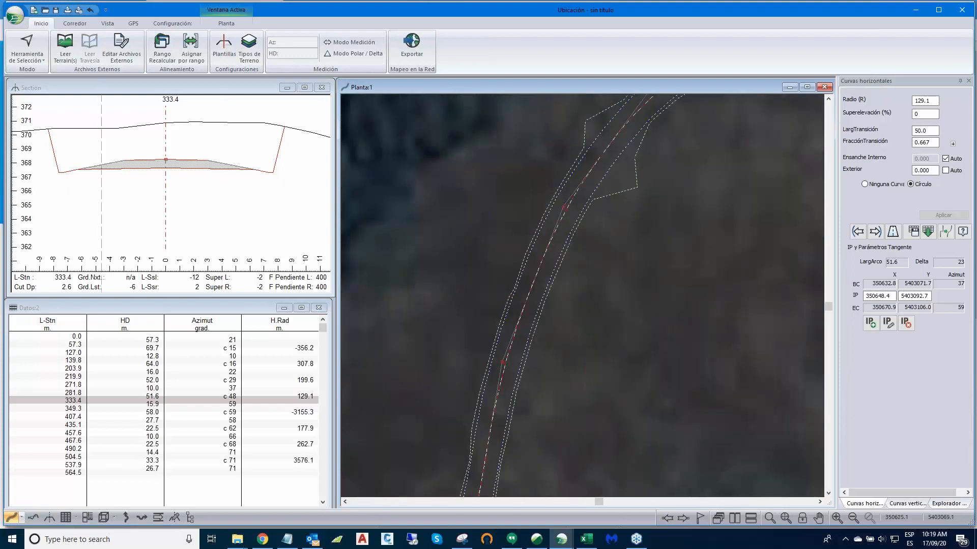
mouse_move(518, 355)
middle_mouse_down()
mouse_move(559, 244)
mouse_move(432, 350)
middle_mouse_up()
scroll(583, 260, "down", 2)
scroll(583, 260, "down", 3)
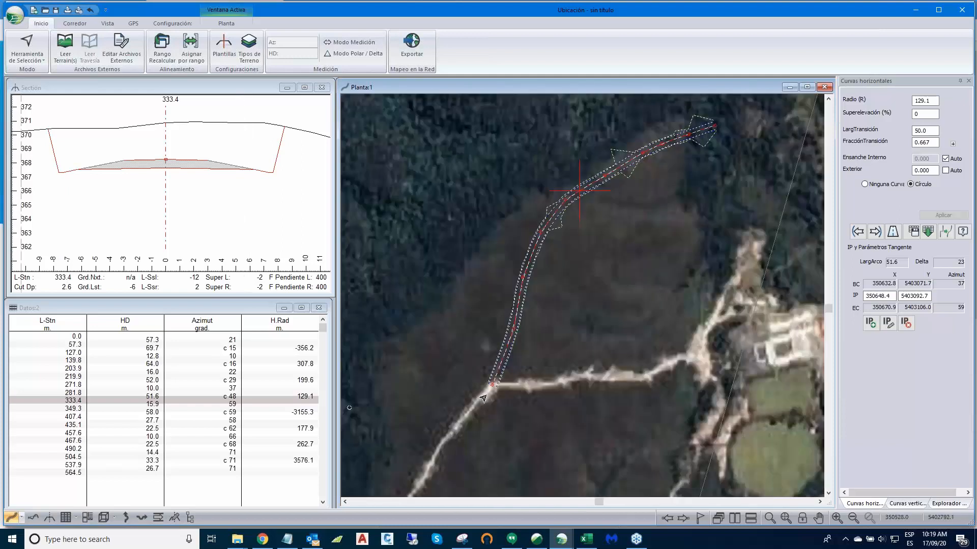
Step: Make the alignment's start point current and show the vertical curve parameters together with the full ground profile
left_click(492, 385)
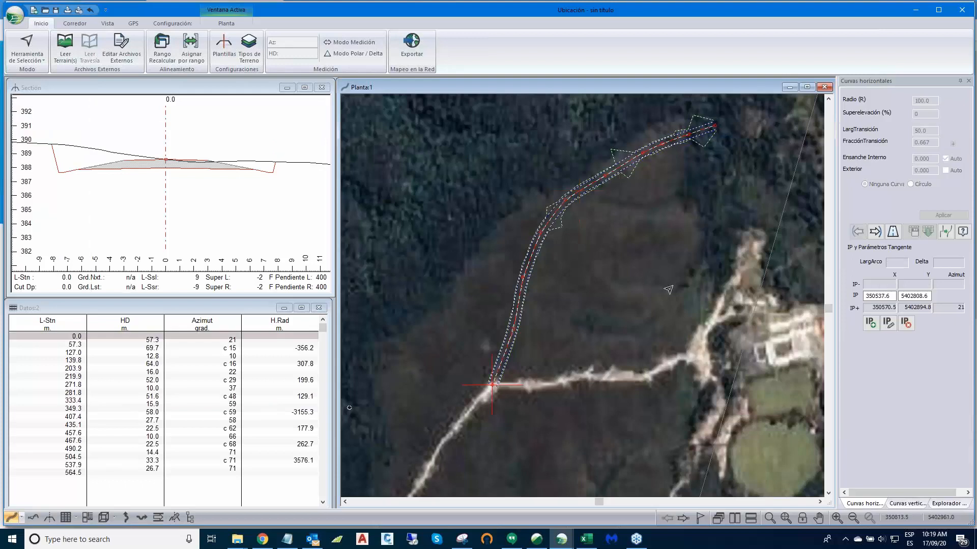
left_click(904, 506)
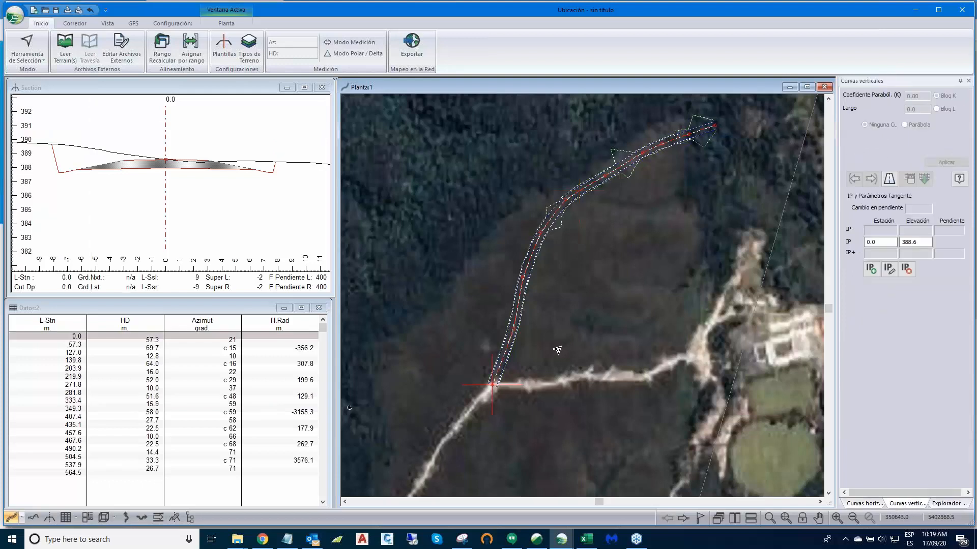
left_click(33, 520)
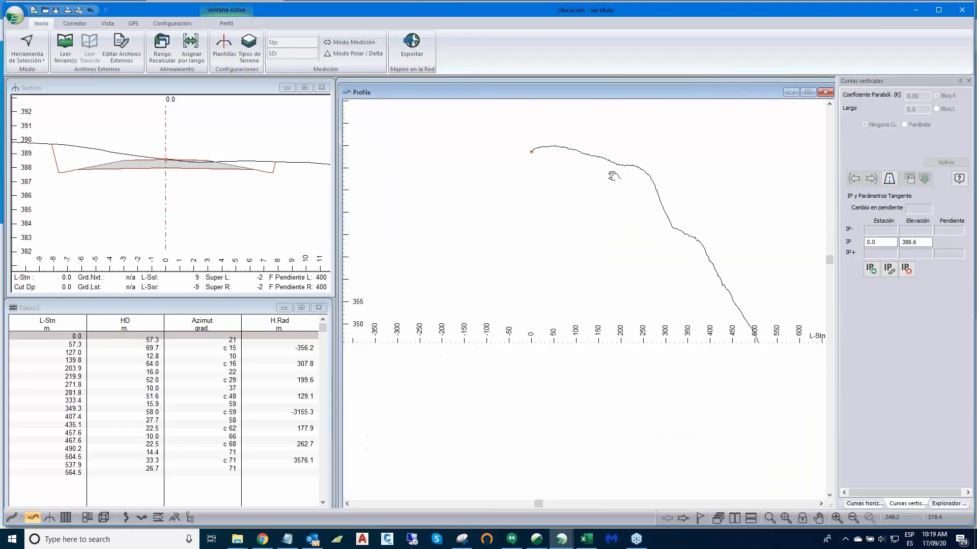
scroll(605, 214, "down", 2)
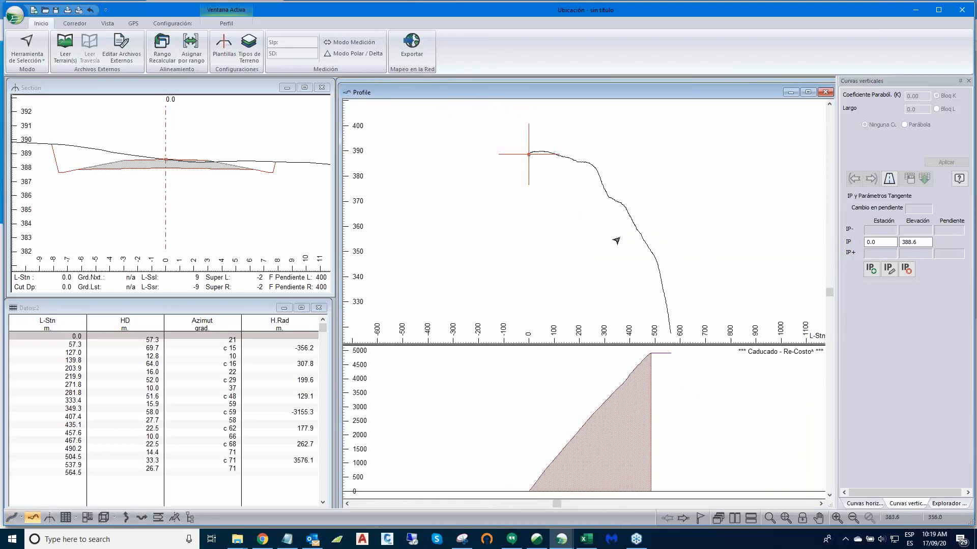
scroll(579, 203, "down", 1)
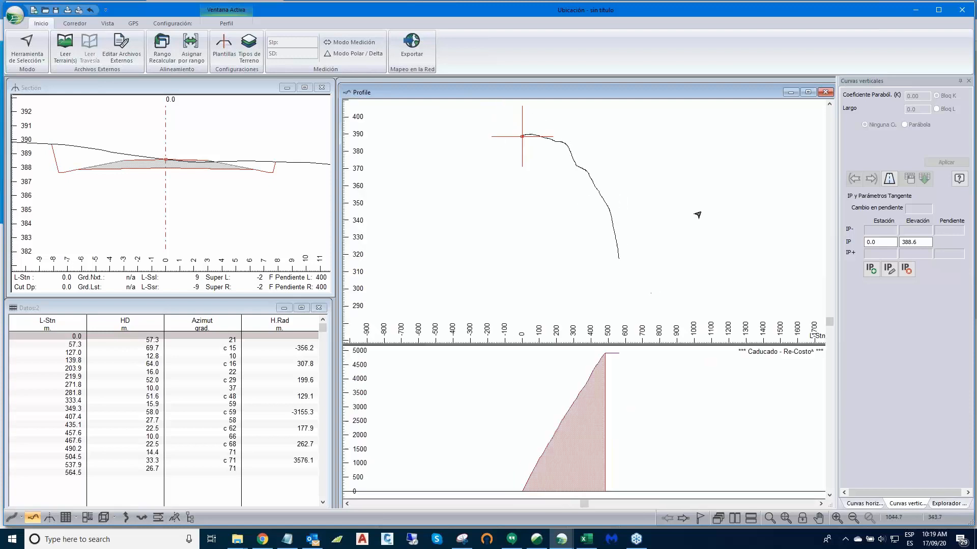
Step: Add a vertical IP near the end of the ground profile at station 559.9, elevation 319.4 m
right_click(701, 212)
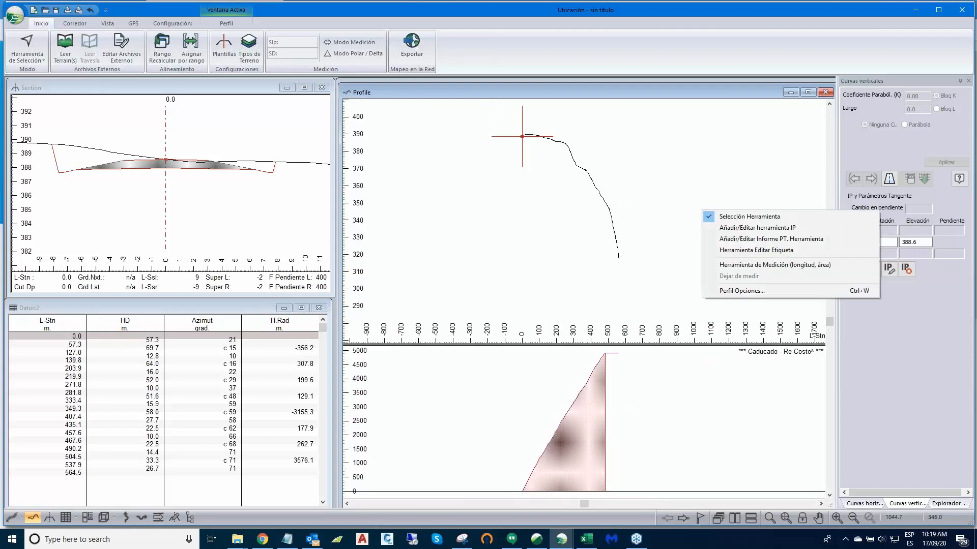
left_click(708, 230)
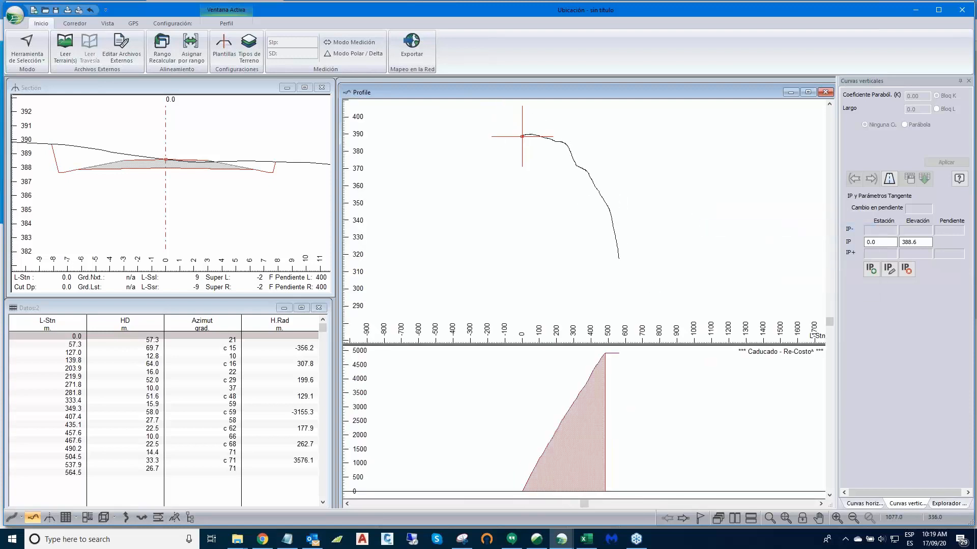
left_click(618, 256)
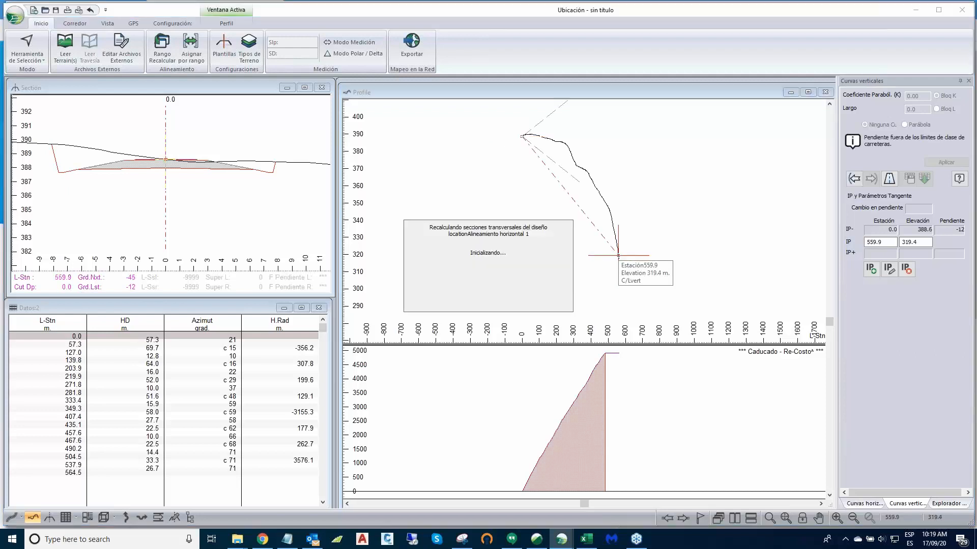
Step: Enable the Pendientes (grade) labels in the profile window's label options
right_click(713, 199)
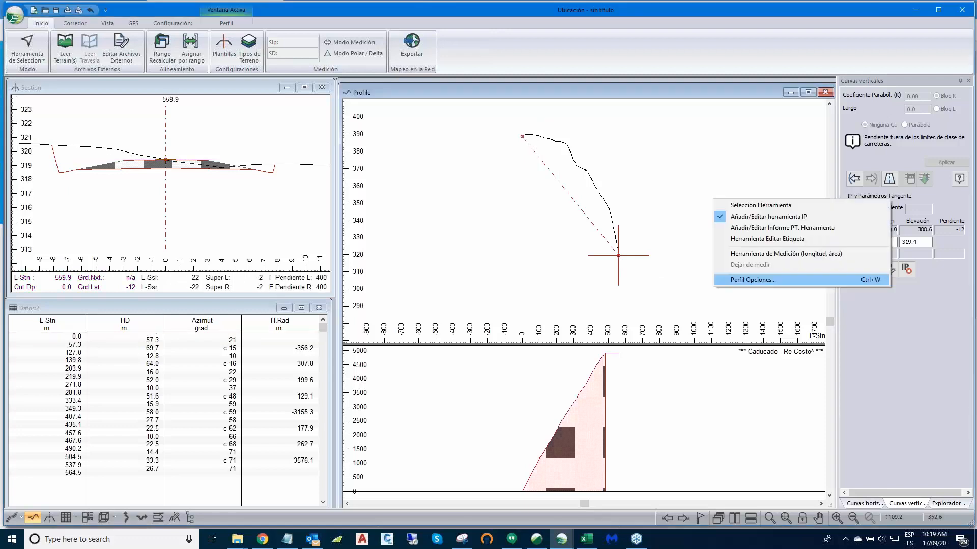
left_click(753, 280)
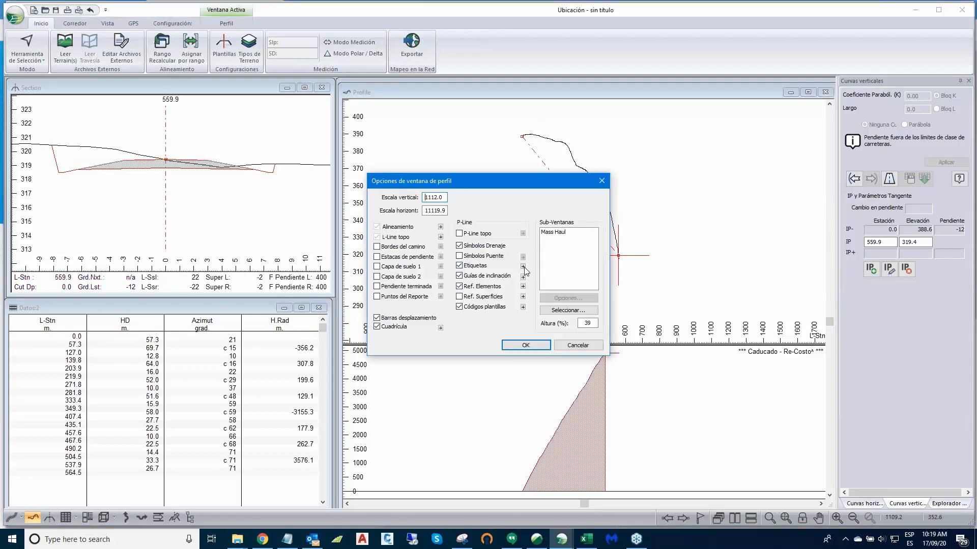
left_click(523, 266)
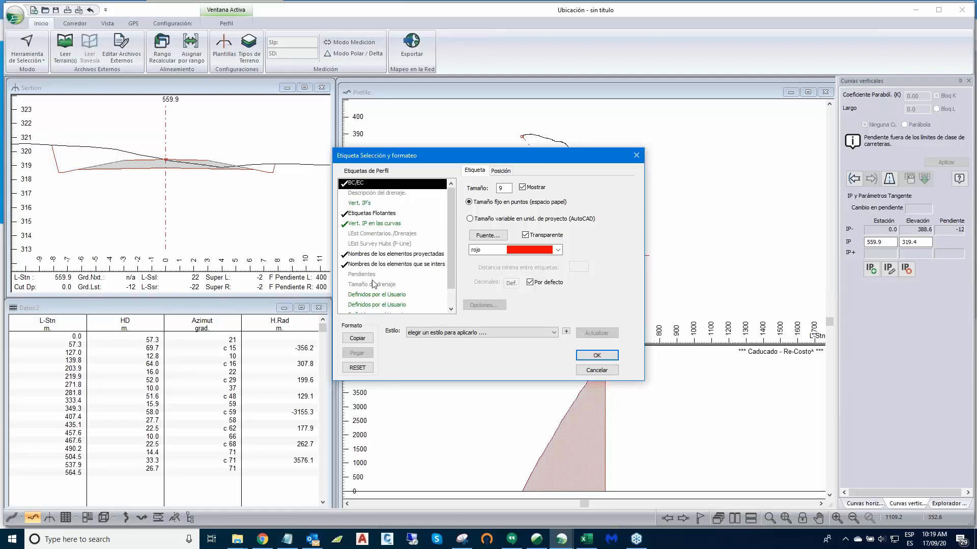
left_click(369, 275)
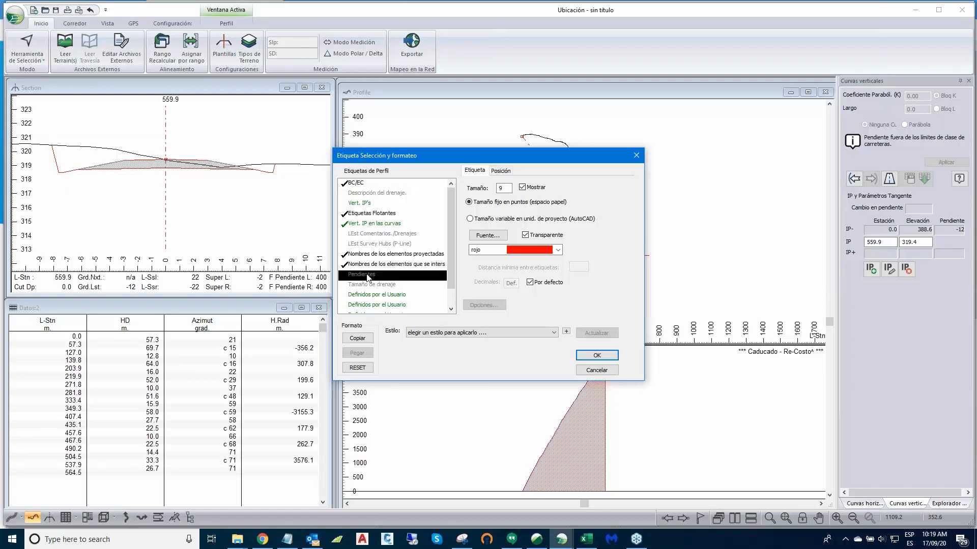
left_click(589, 357)
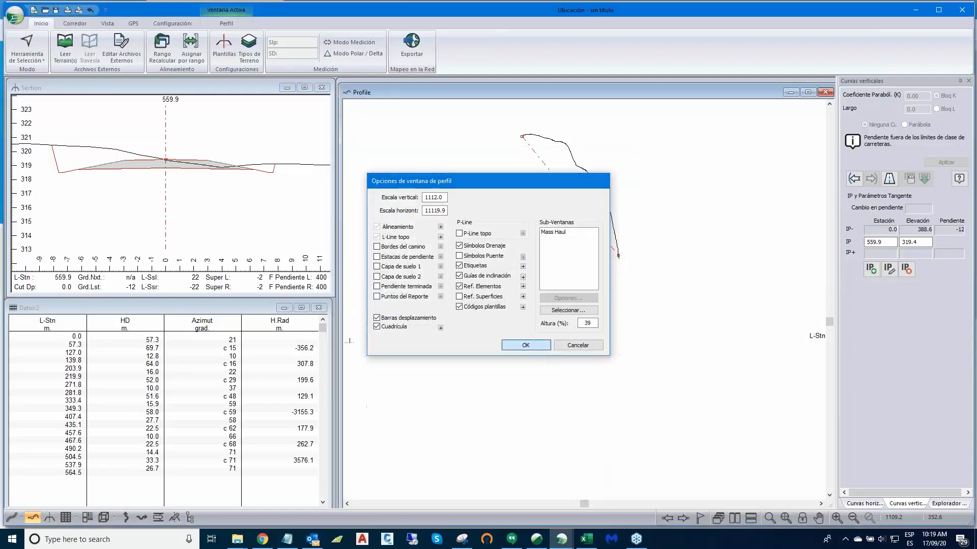
left_click(525, 345)
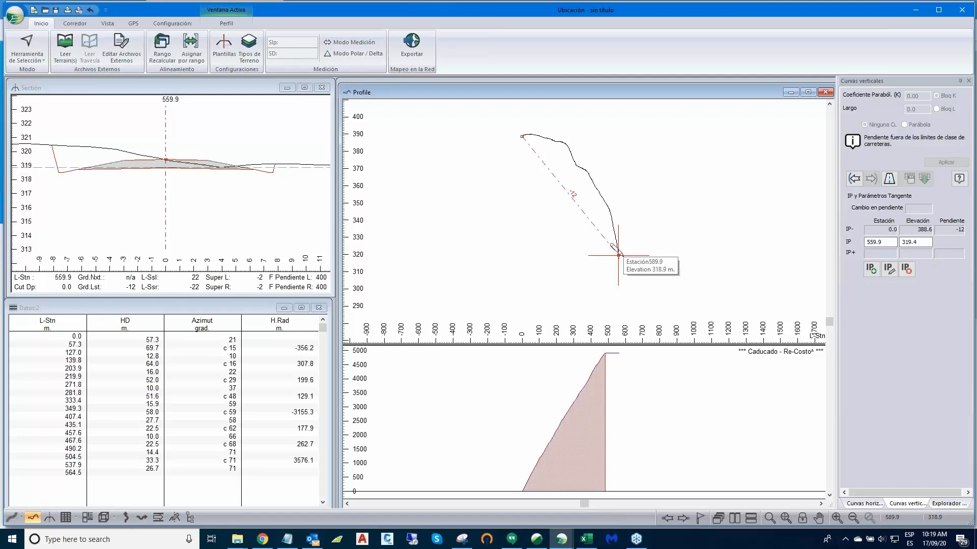
Step: Move the last vertical IP to the end of the alignment at station 564.5, elevation 318.5 m
left_click(618, 255)
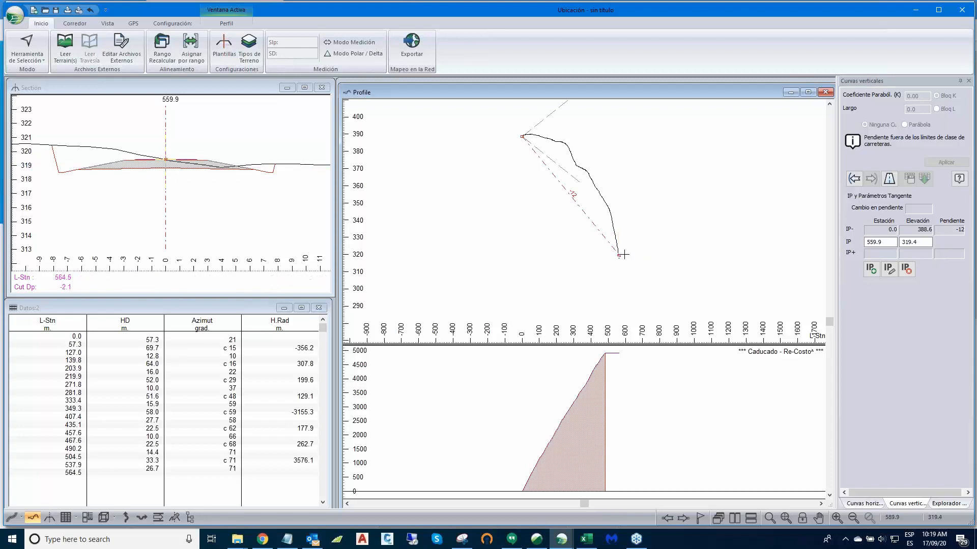
left_click(619, 251)
left_click_drag(634, 253, 639, 257)
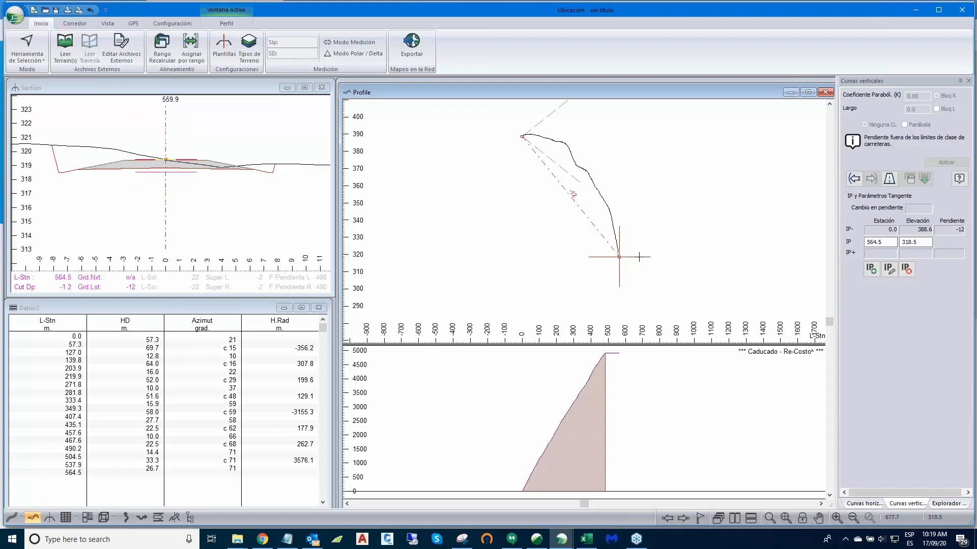
left_click(639, 257)
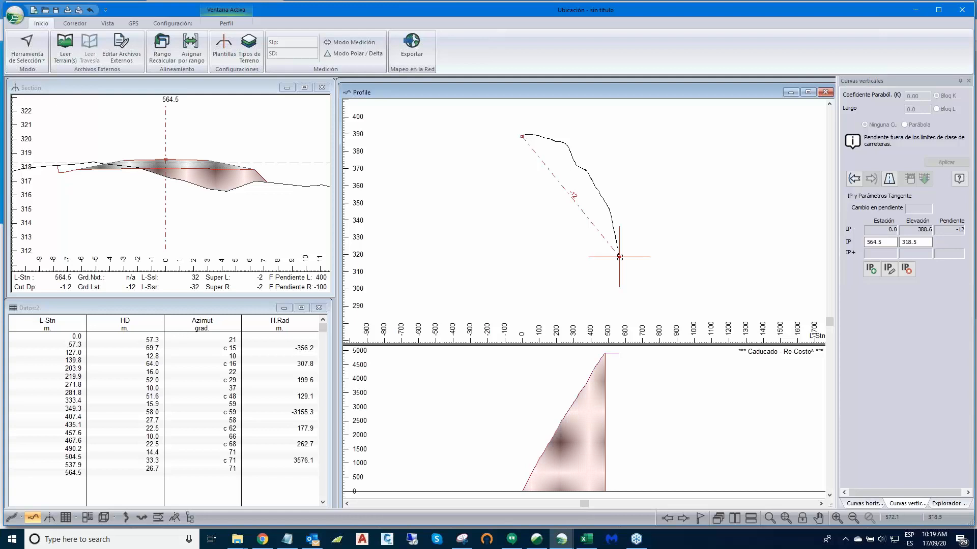
left_click_drag(620, 255, 653, 258)
right_click(653, 258)
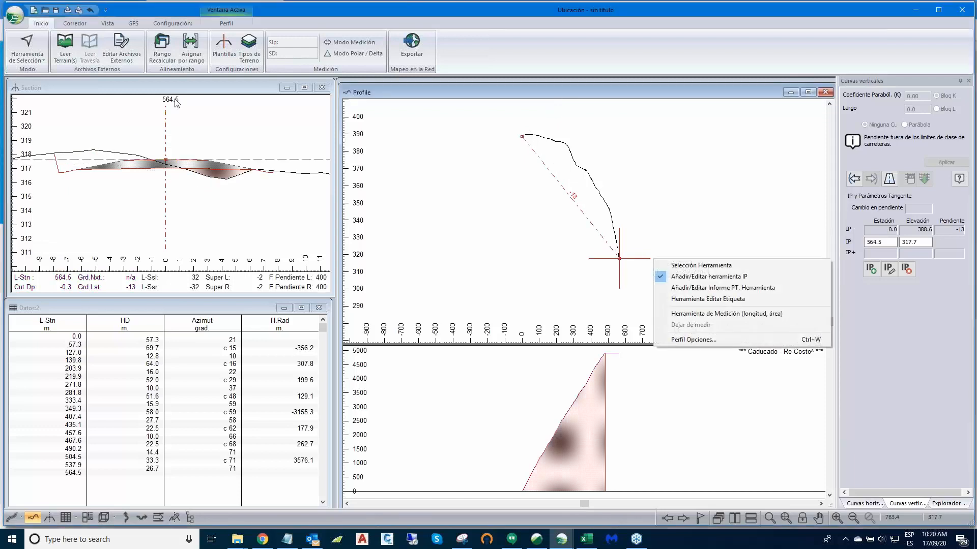
left_click(89, 11)
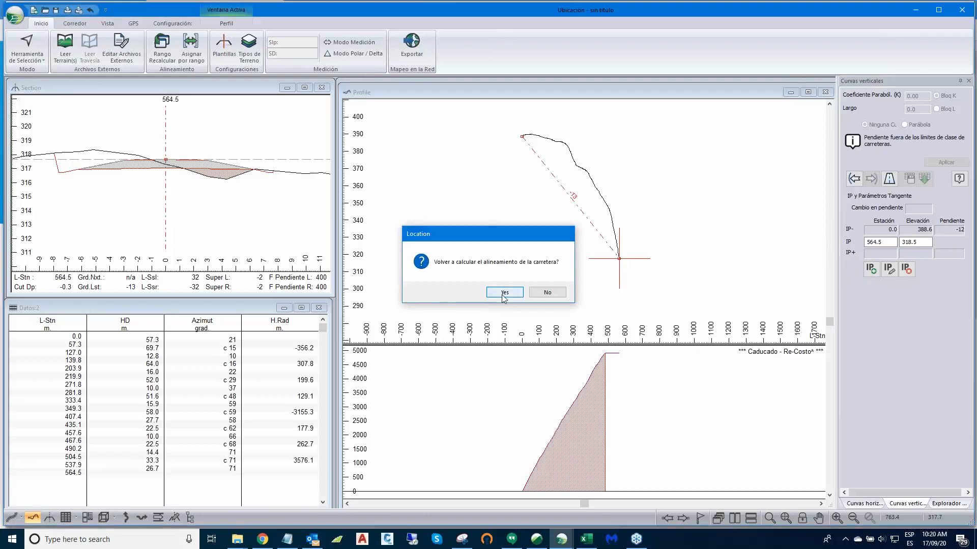
left_click(503, 292)
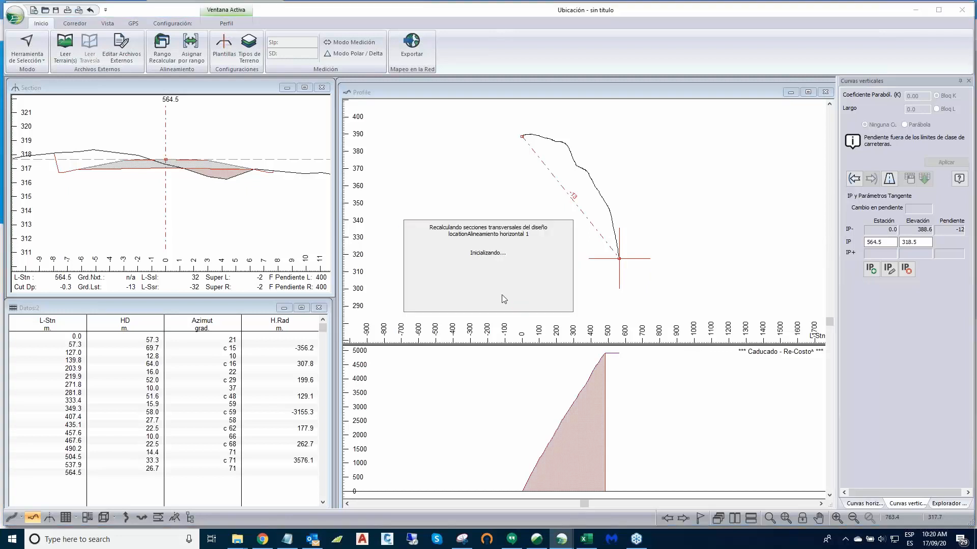
Step: Adjust the last vertical IP at station 564.5 to elevation 317.8 m and return to the selection tool
left_click_drag(619, 258, 628, 253)
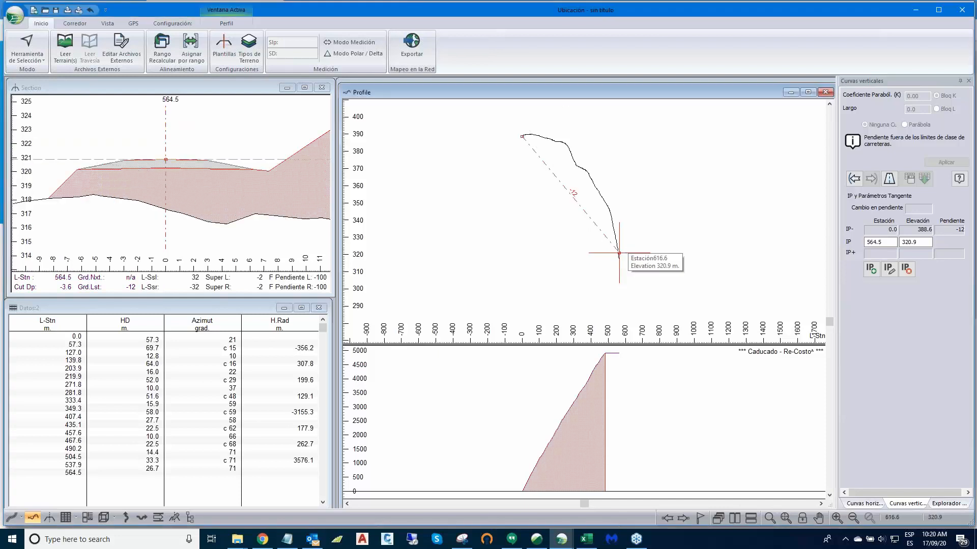
scroll(619, 253, "up", 3)
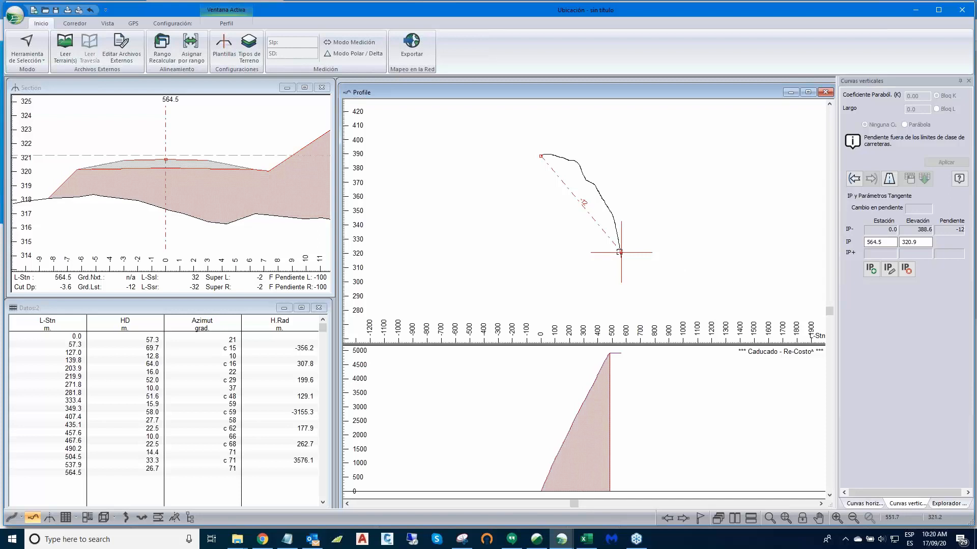
scroll(620, 252, "up", 2)
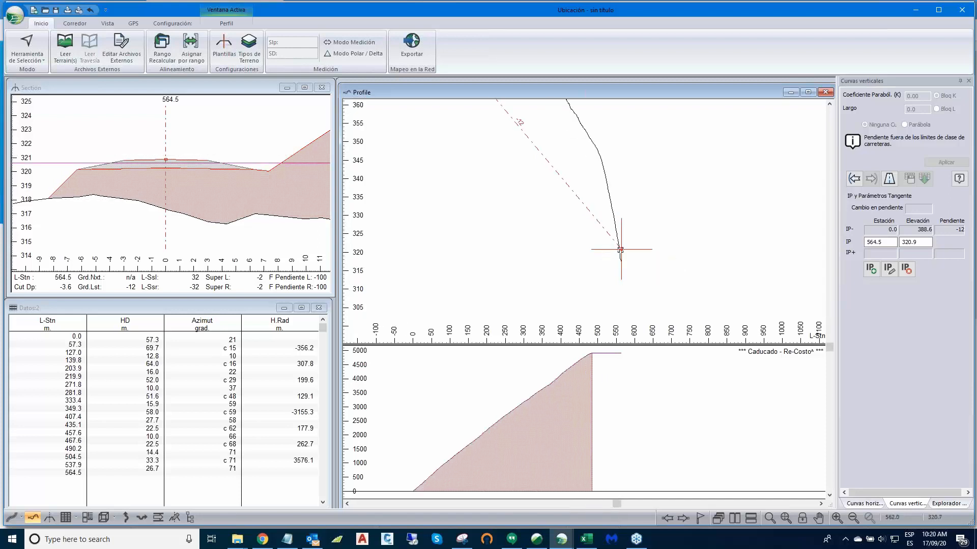
mouse_move(620, 249)
left_mouse_down()
mouse_move(624, 263)
mouse_move(632, 244)
mouse_move(632, 255)
left_mouse_up()
scroll(634, 222, "down", 1)
right_click(692, 202)
left_click(706, 208)
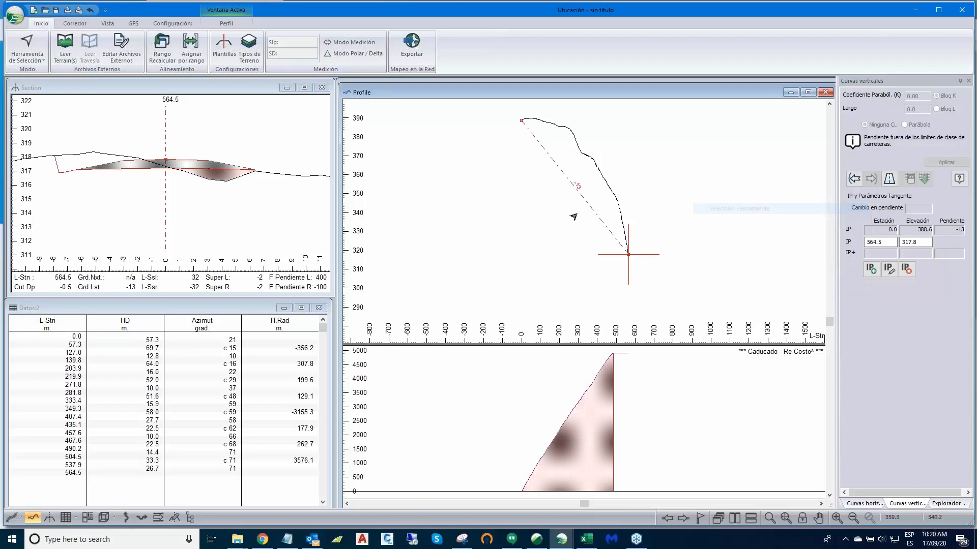
scroll(574, 217, "down", 2)
middle_click_drag(575, 218, 584, 234)
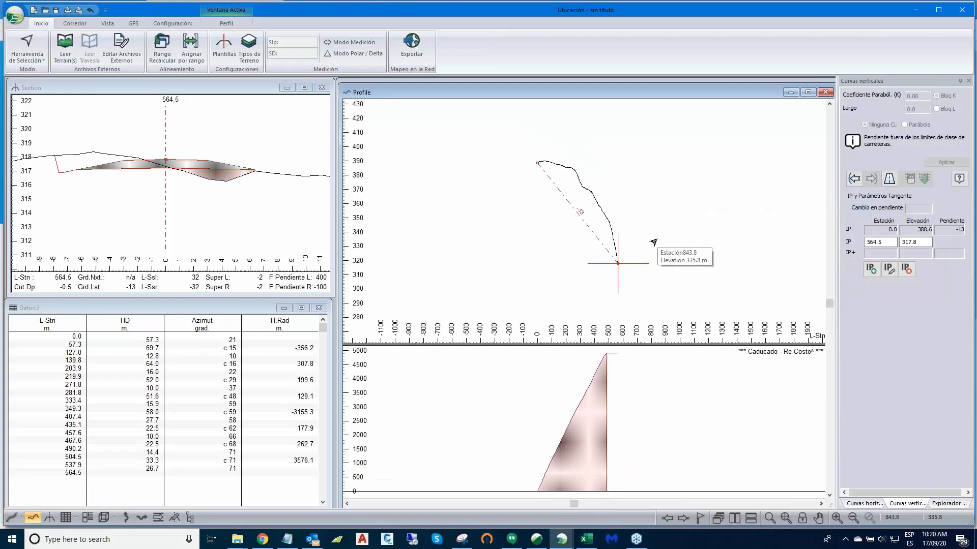
Step: Select V-alineam 1 under Alineamiento horizontal 1 in the project explorer to highlight it in the profile and show its costs
left_click(948, 504)
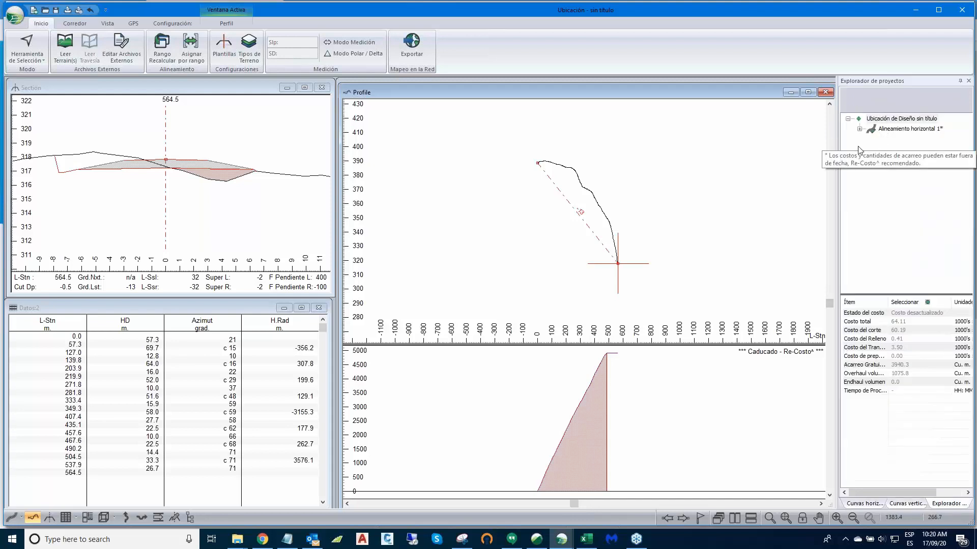
left_click(859, 129)
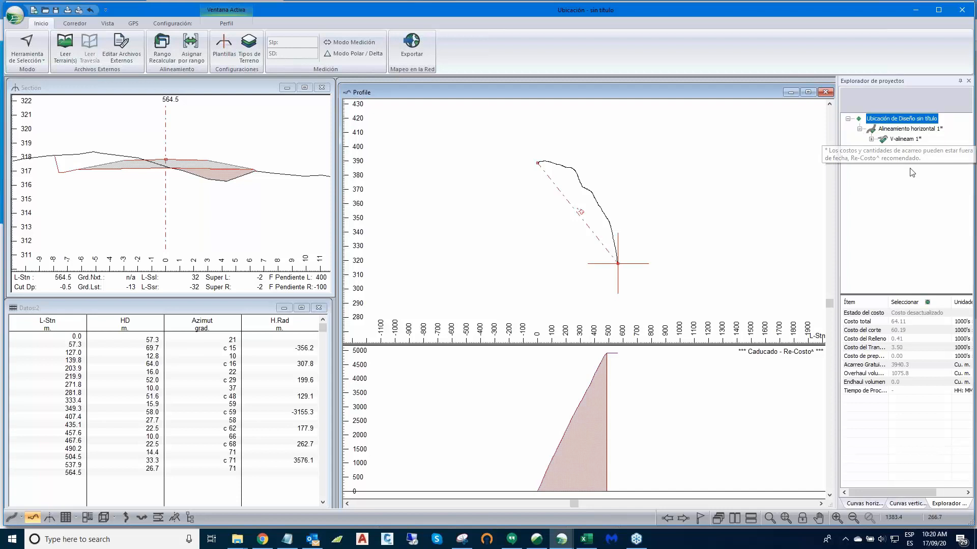
left_click(903, 140)
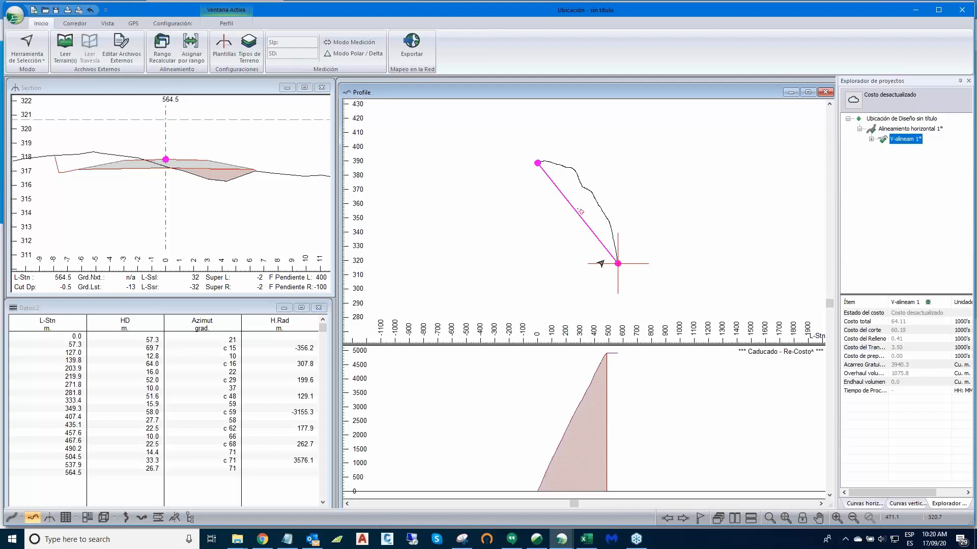
middle_click_drag(680, 258, 677, 248)
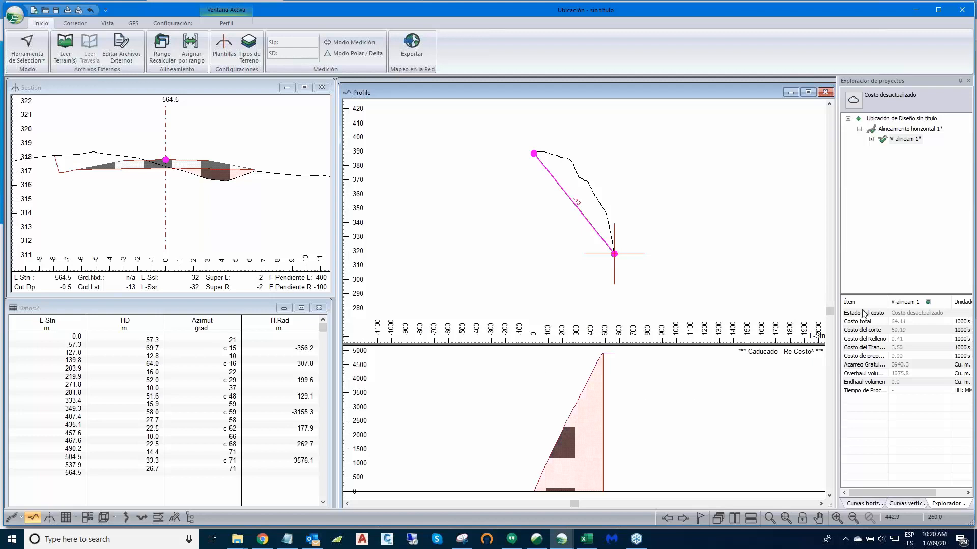
Step: Recalculate the cost and haul of V-alineam 1 with Re-Costo, keeping the default sampling options
left_click(899, 140)
right_click(897, 141)
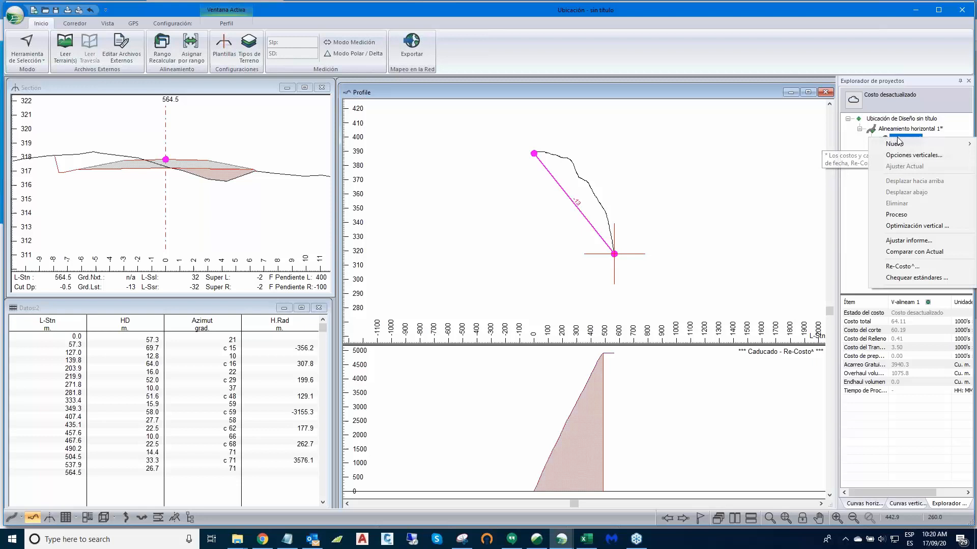
left_click(900, 266)
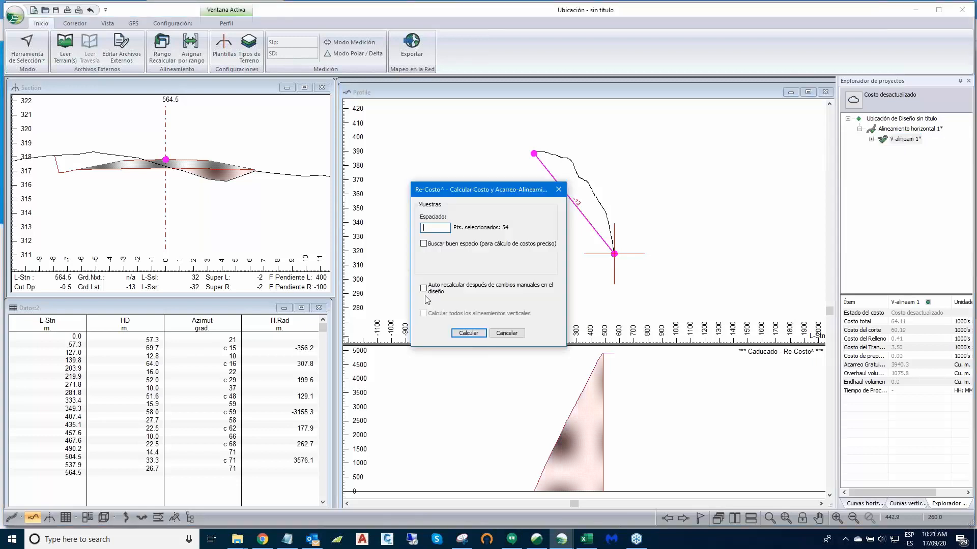
left_click(467, 334)
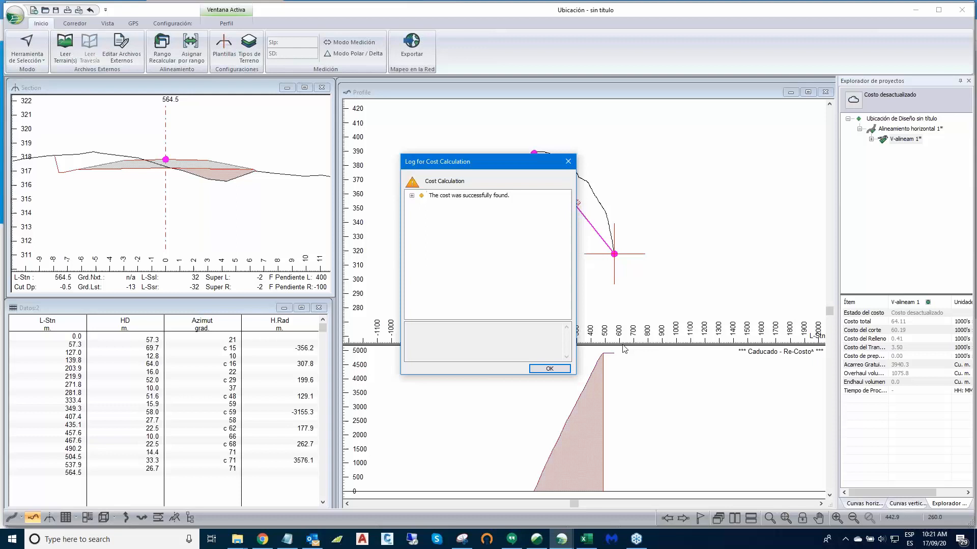
left_click(561, 369)
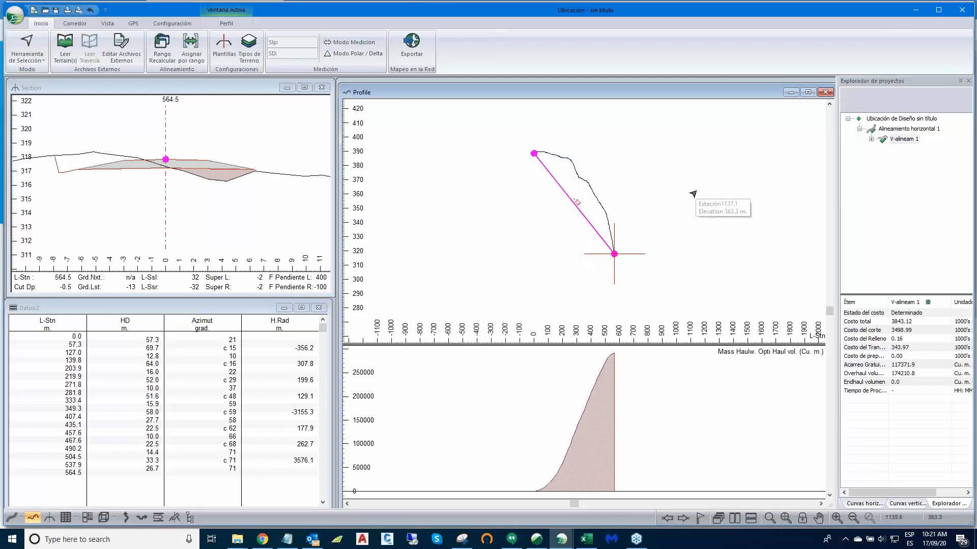
Step: Insert an intermediate vertical IP at station 233.0, elevation about 371 m, with the Add/Edit IP tool
right_click(656, 194)
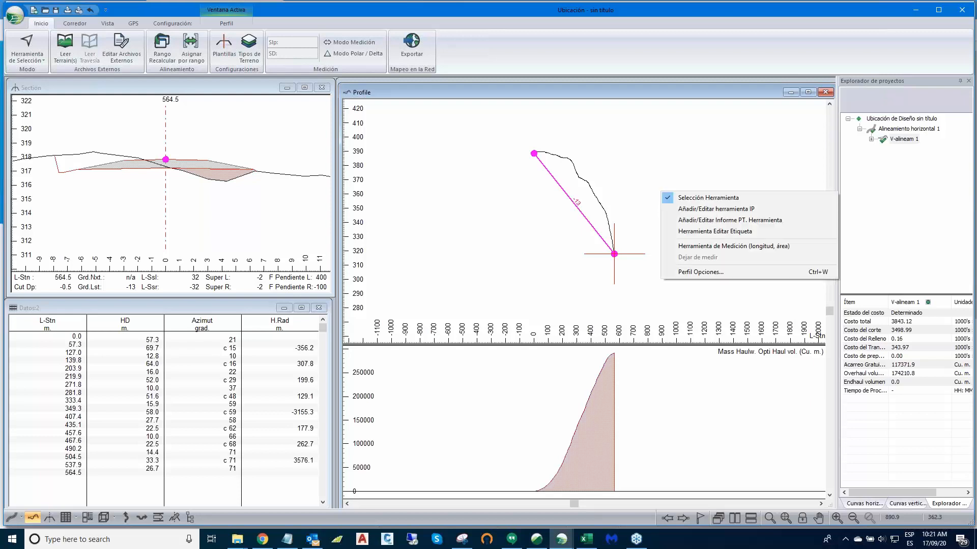
left_click(675, 210)
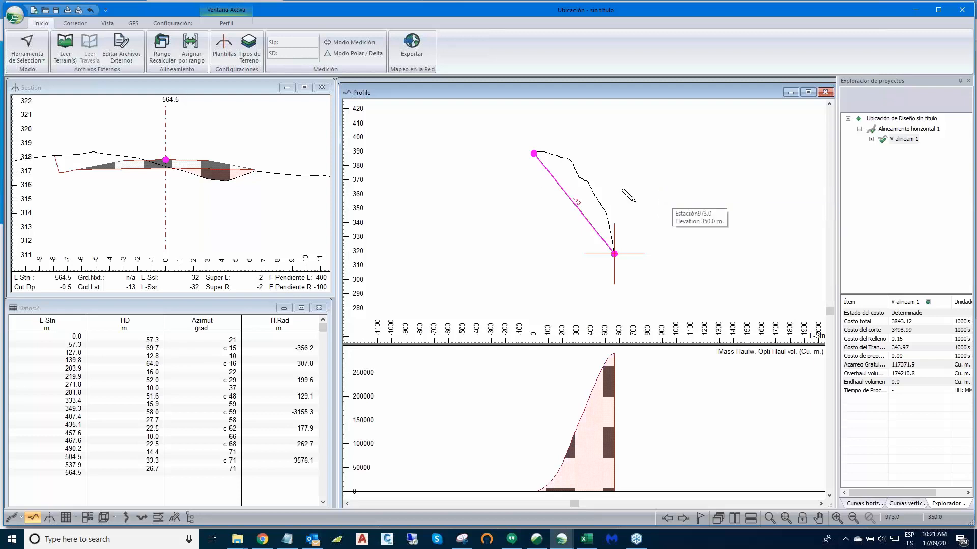
left_click(558, 183)
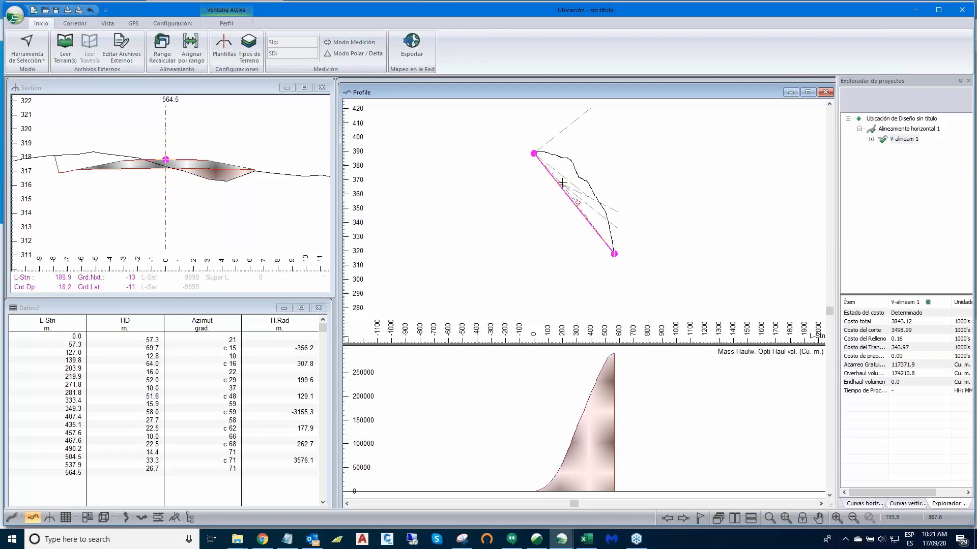
left_click(566, 179)
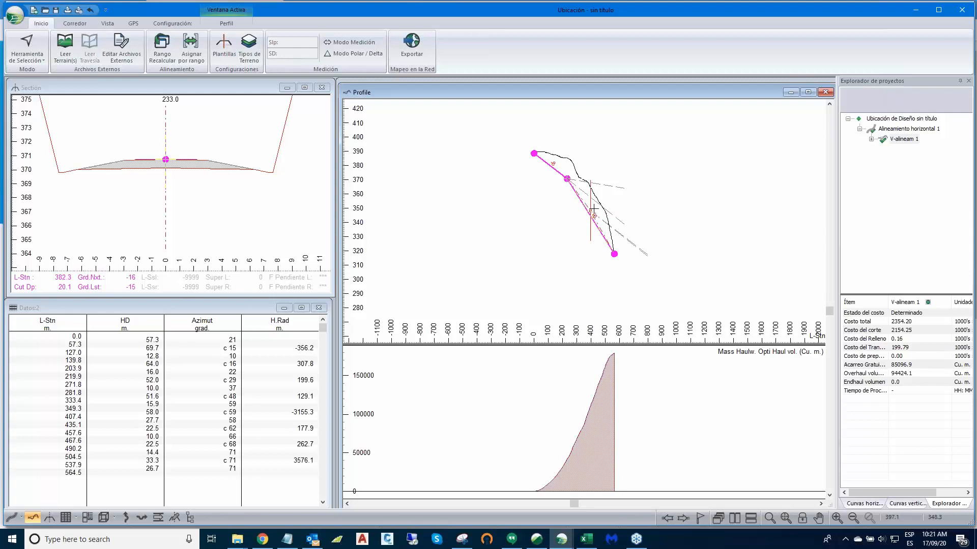
Step: Insert a second intermediate vertical IP below the ground line and shift it to station 375.6, elevation about 343 m
left_click(595, 207)
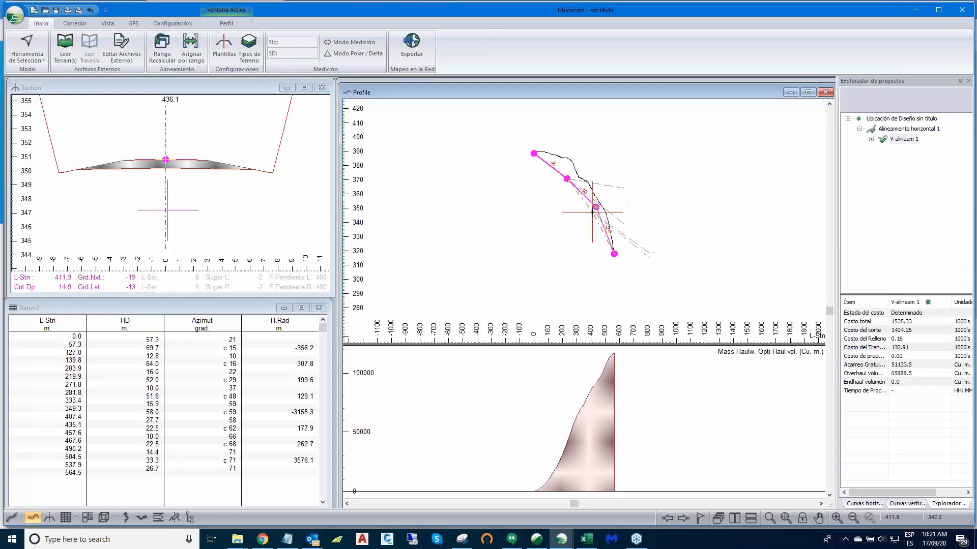
left_click(592, 212)
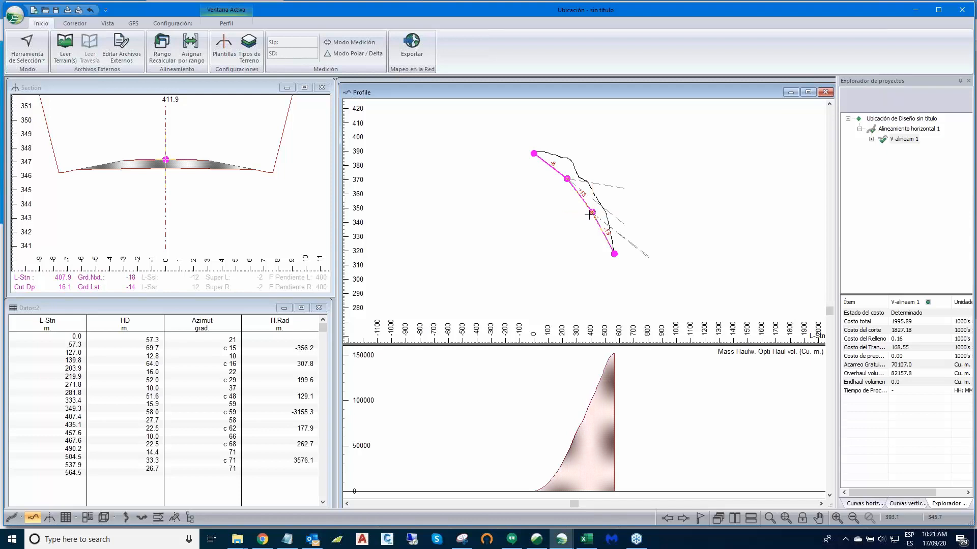
left_click(587, 217)
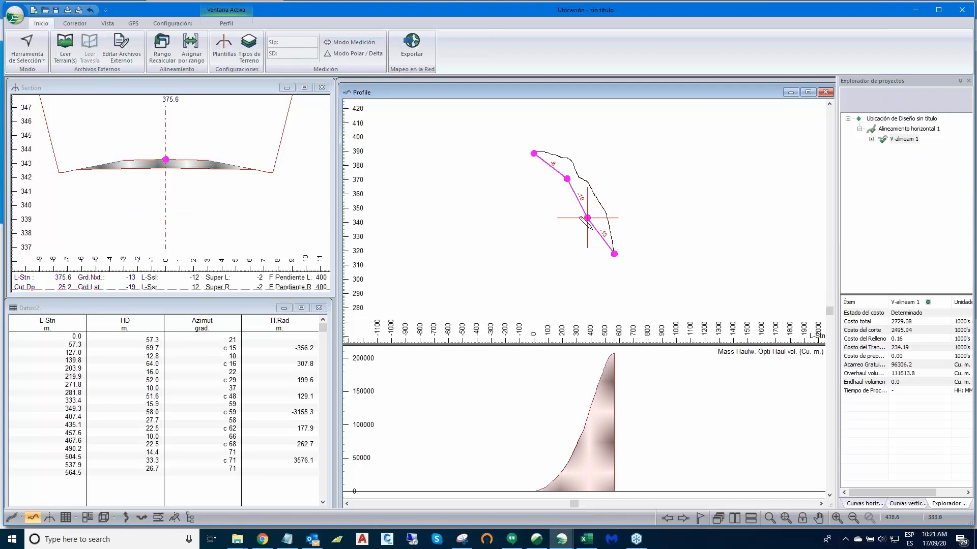
Step: Move the second intermediate vertical IP to station 414.6, elevation about 350 m, and return to the selection tool
left_click_drag(587, 218, 592, 208)
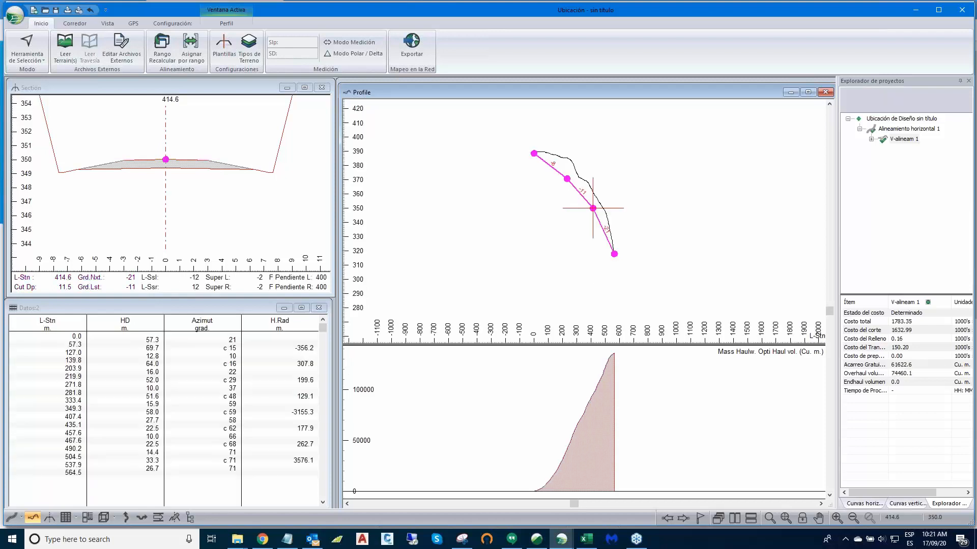
right_click(687, 225)
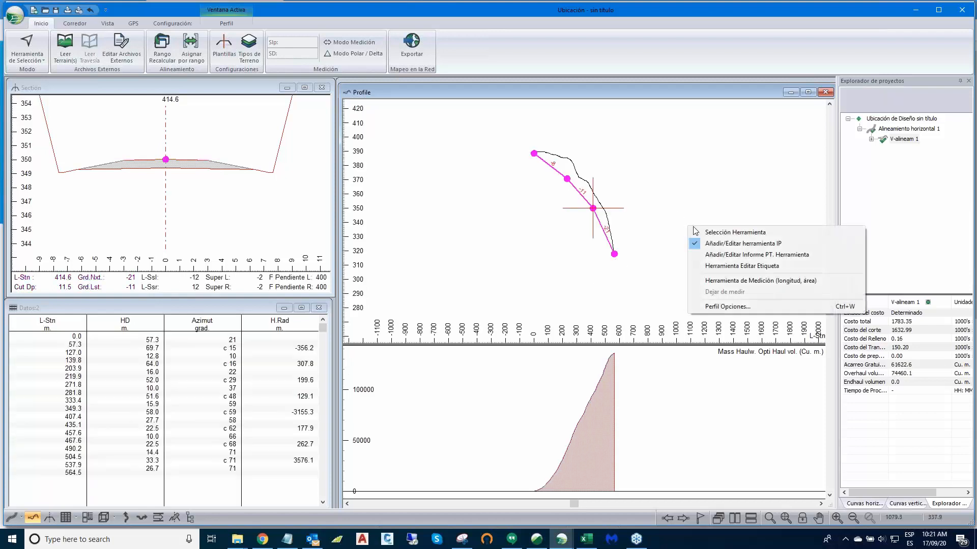
left_click(705, 232)
Step: Recalculate the cost and haul of V-alineam 1 with Re-Costo for the edited IP position, keeping the default sampling
left_click(906, 139)
right_click(906, 141)
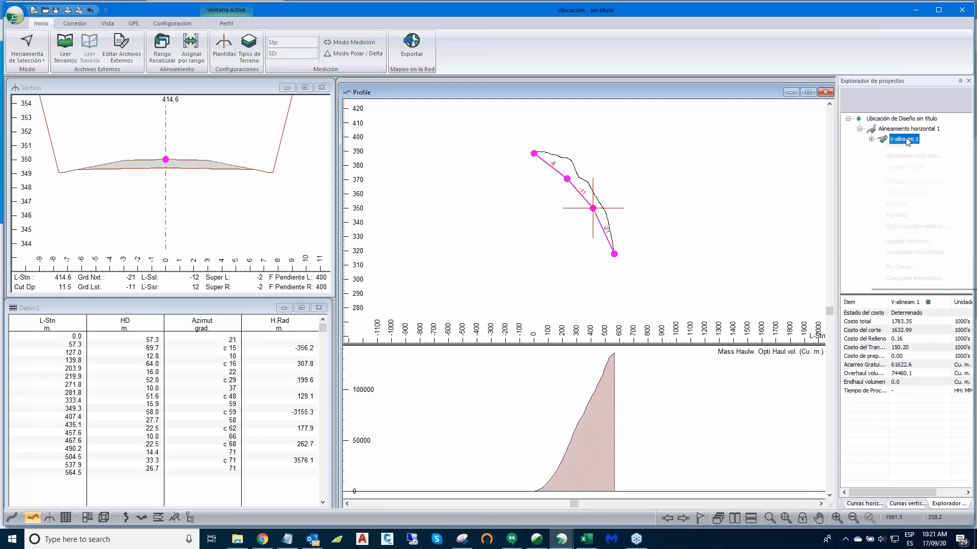
left_click(891, 267)
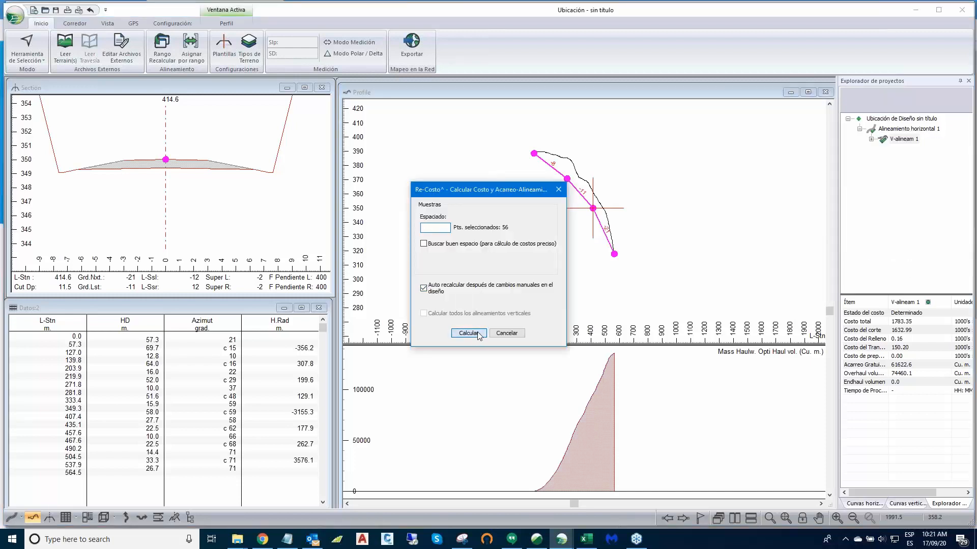
left_click(478, 334)
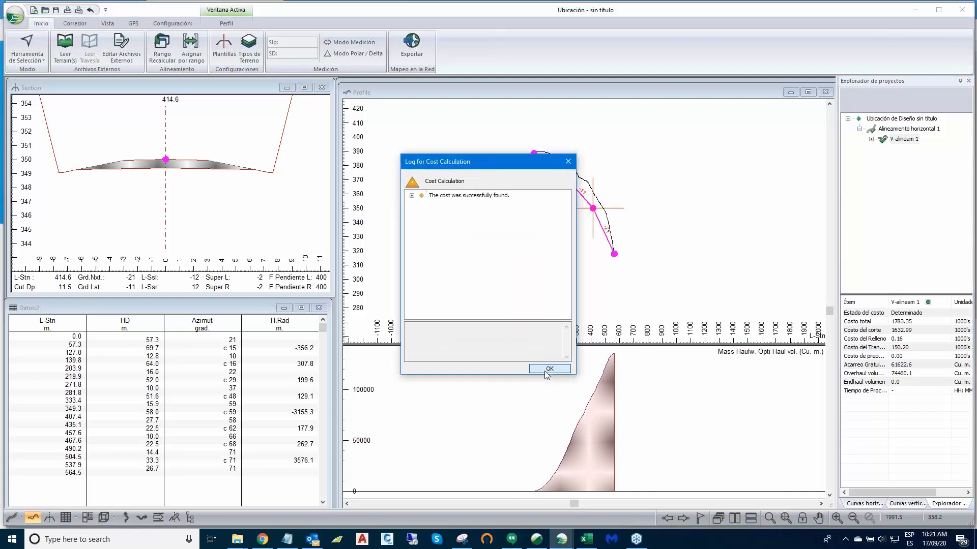
left_click(549, 369)
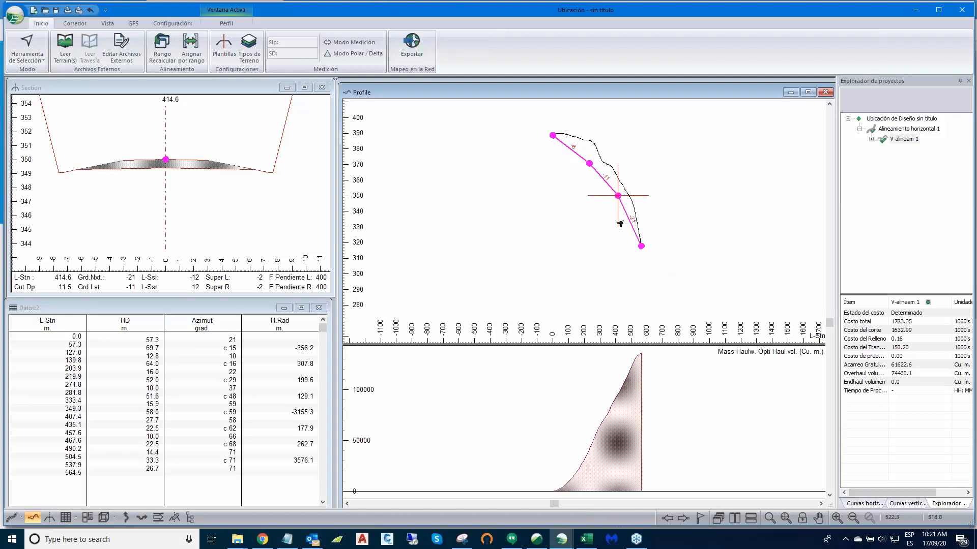
Step: Examine the ground grade and grade limits at several stations along the profile
middle_click_drag(578, 174, 560, 203)
scroll(676, 283, "up", 1)
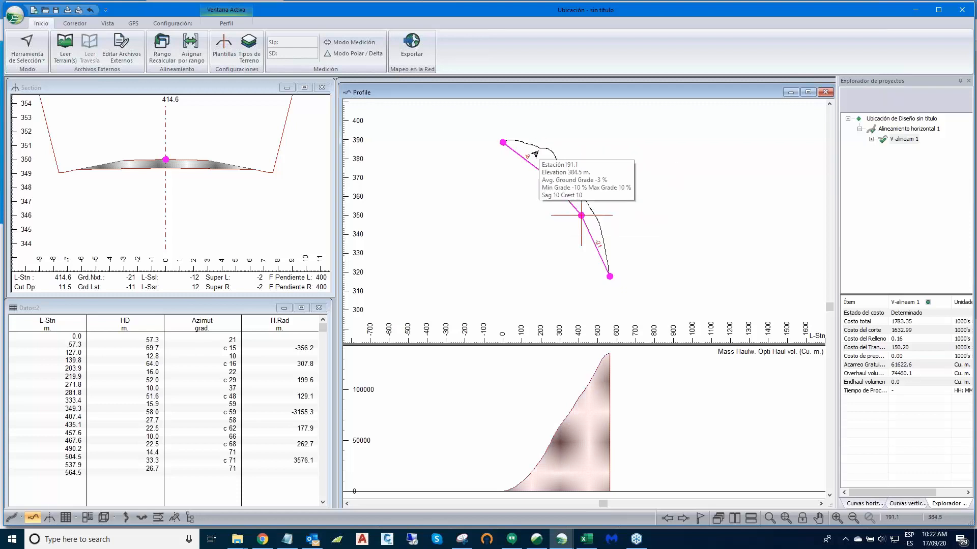
scroll(535, 154, "up", 2)
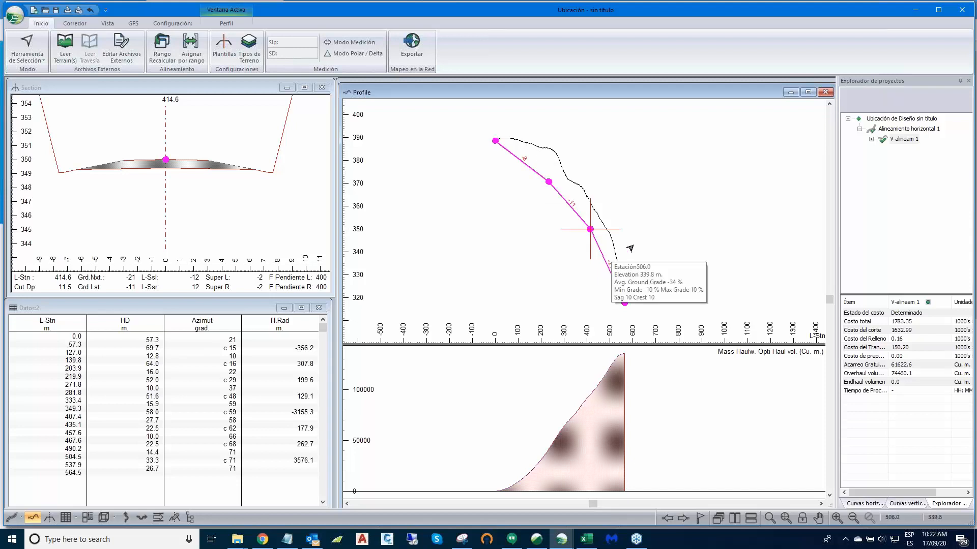
right_click(693, 203)
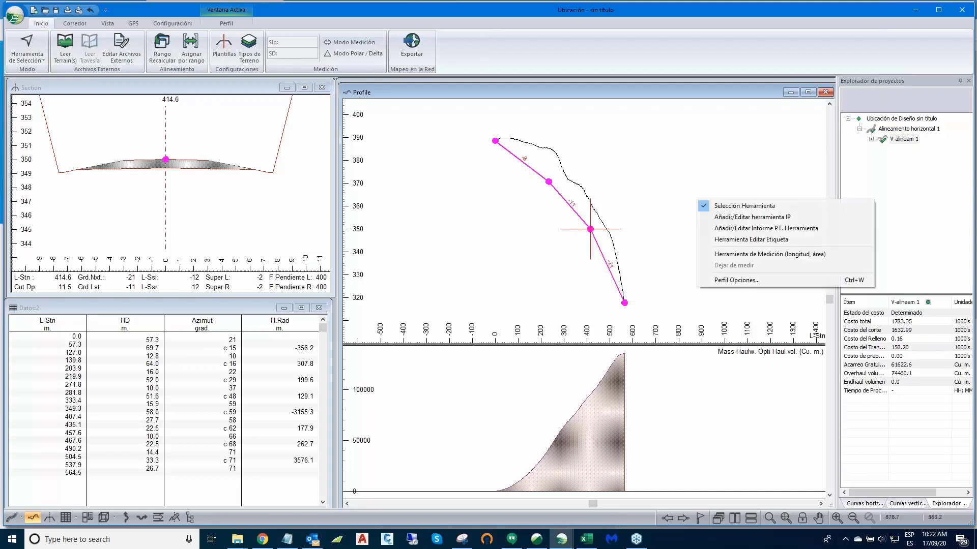
left_click(707, 167)
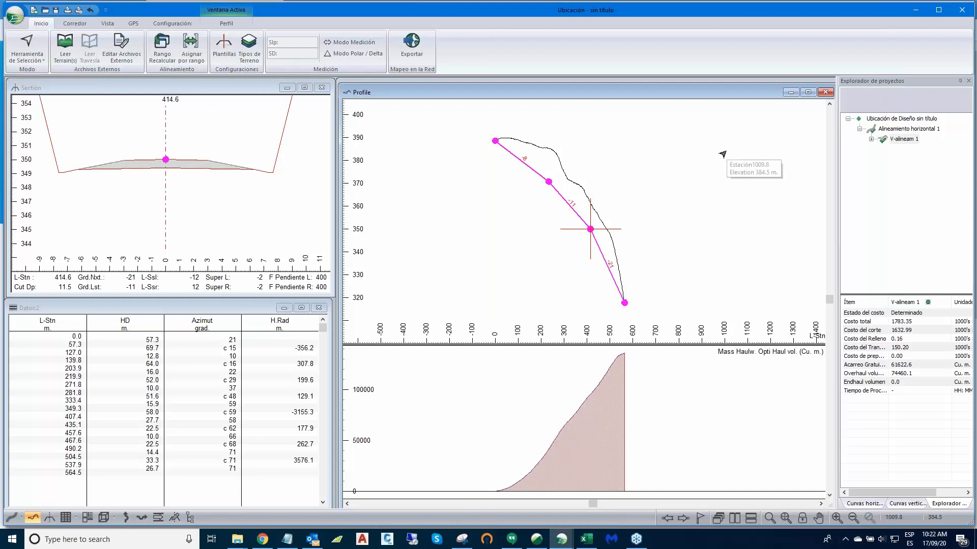
mouse_move(678, 185)
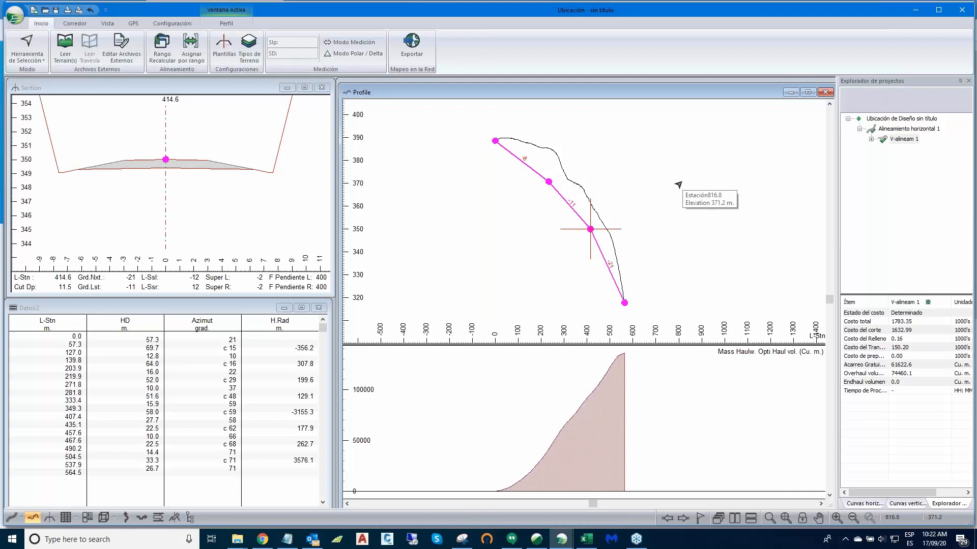
scroll(678, 185, "up", 1)
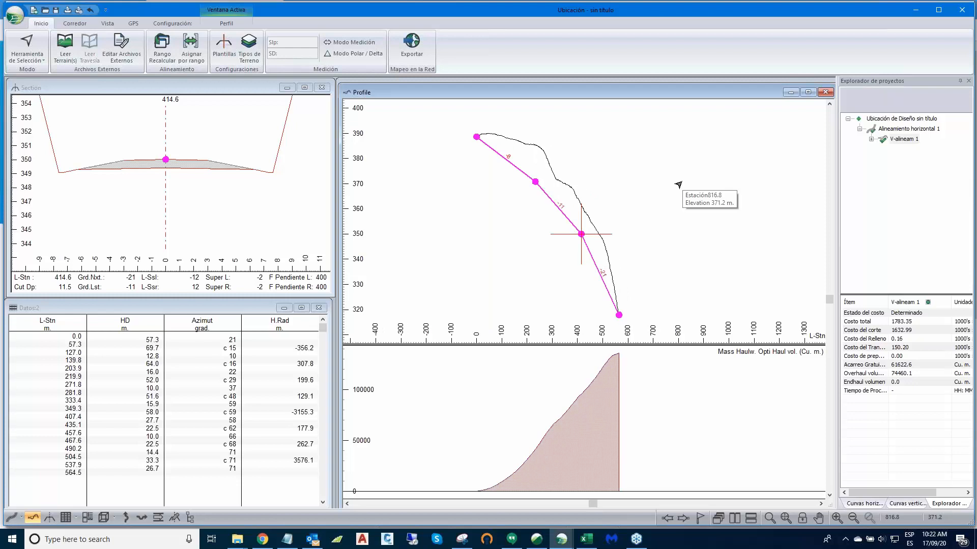
scroll(678, 184, "down", 2)
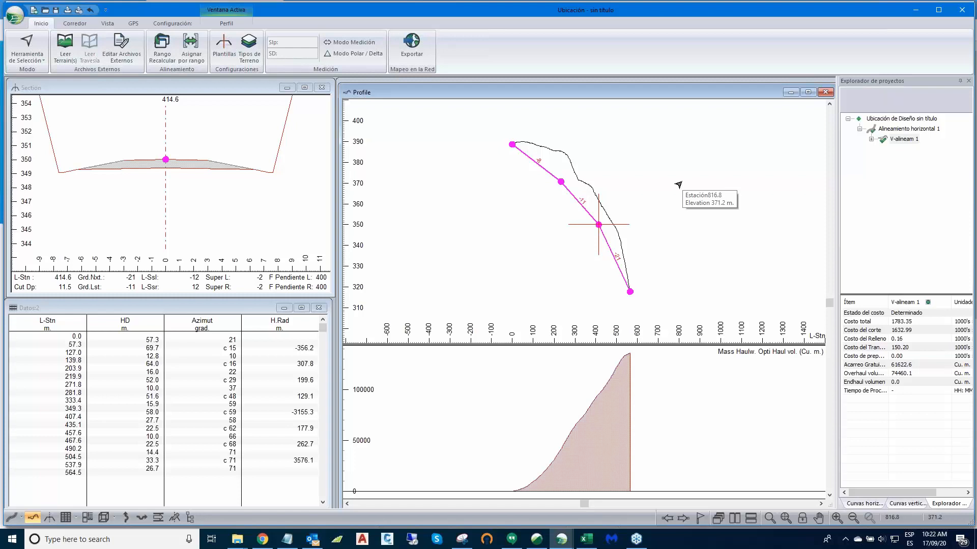
Step: Review the general settings and grade and curvature standards in V-alineam 1's vertical options, leaving them without changes
left_click(908, 139)
right_click(909, 141)
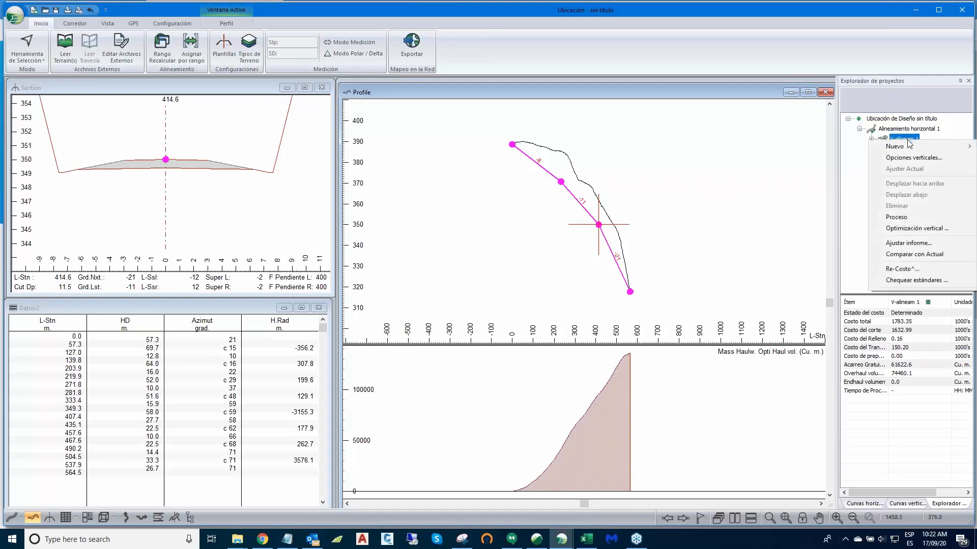
left_click(905, 160)
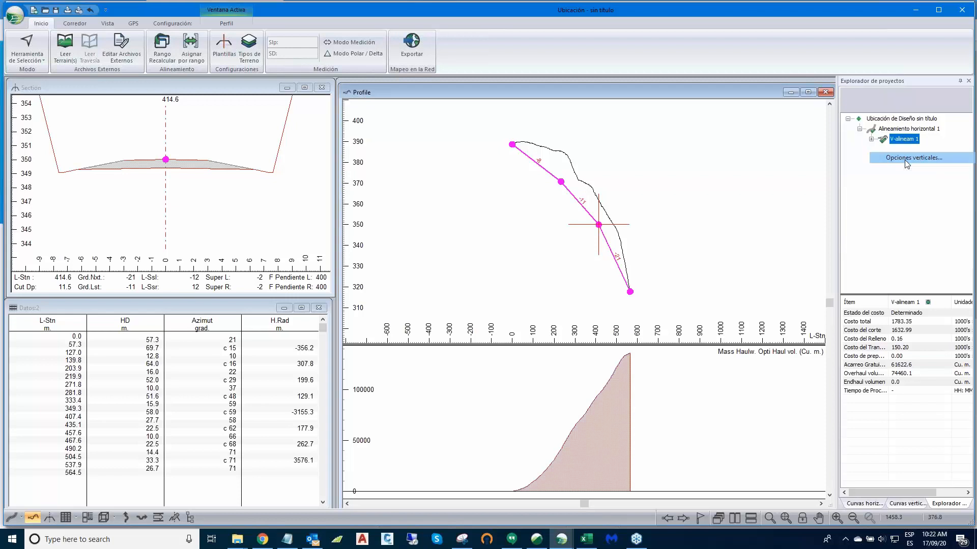
left_click_drag(612, 133, 579, 89)
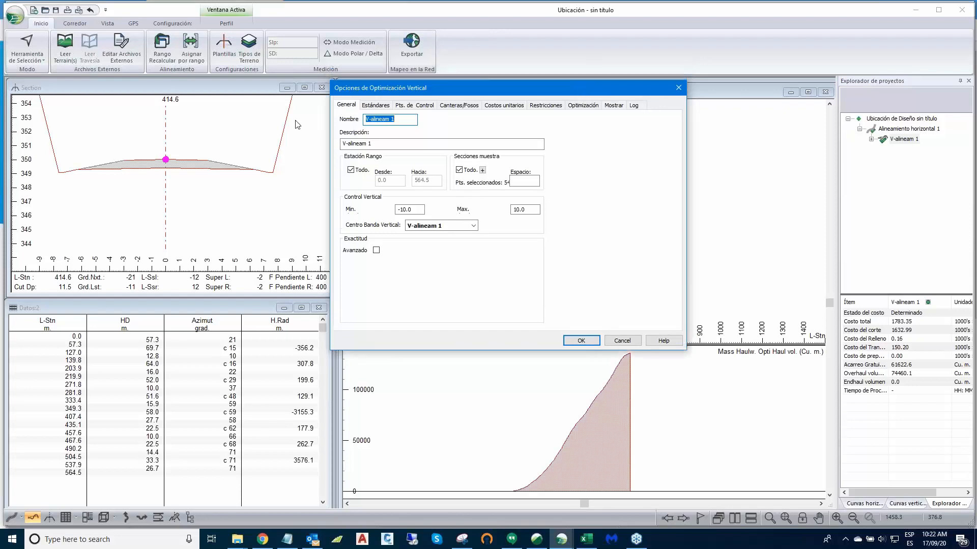
left_click(374, 106)
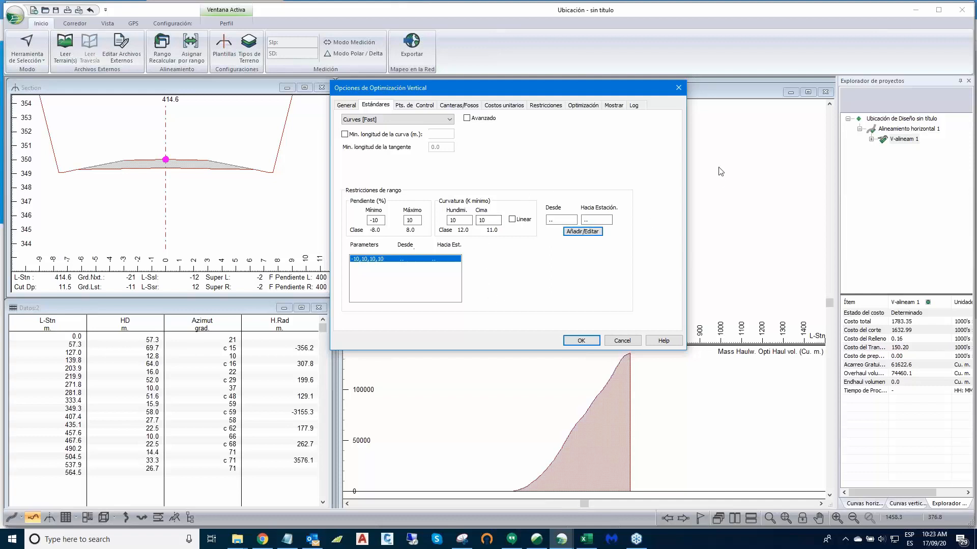
left_click(627, 342)
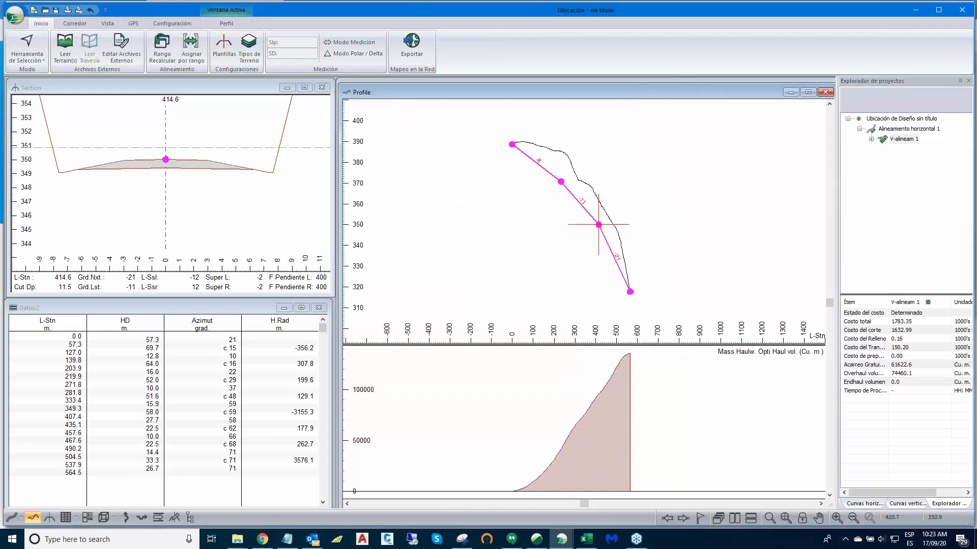
Step: Assign a parabolic vertical curve with K 12.00 to the IP at station 233.0 and step through the remaining IPs
left_click(899, 504)
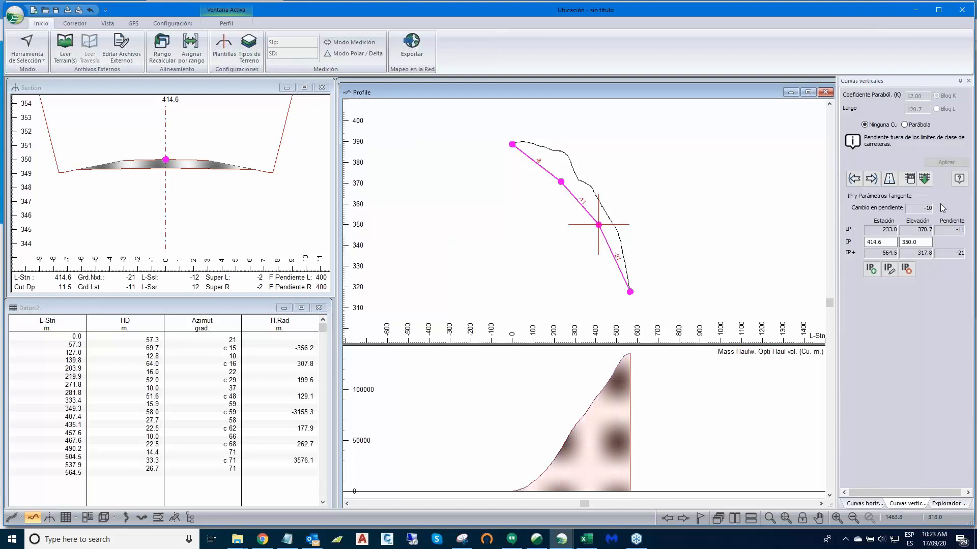
left_click(512, 146)
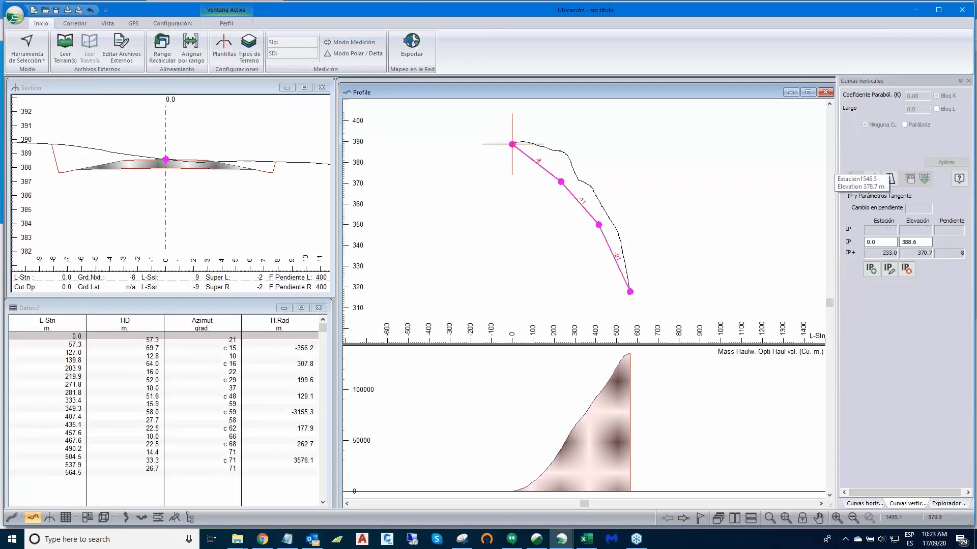
left_click(871, 179)
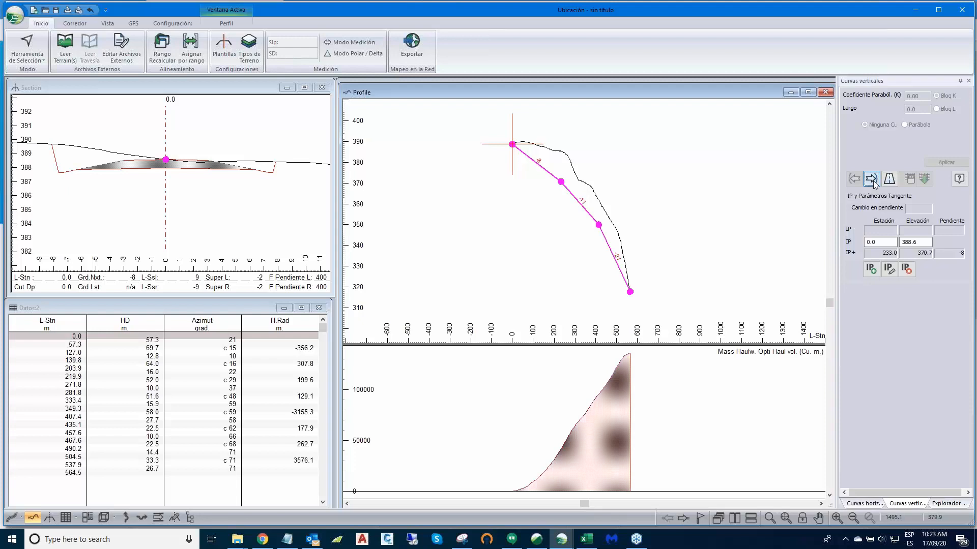
left_click(904, 126)
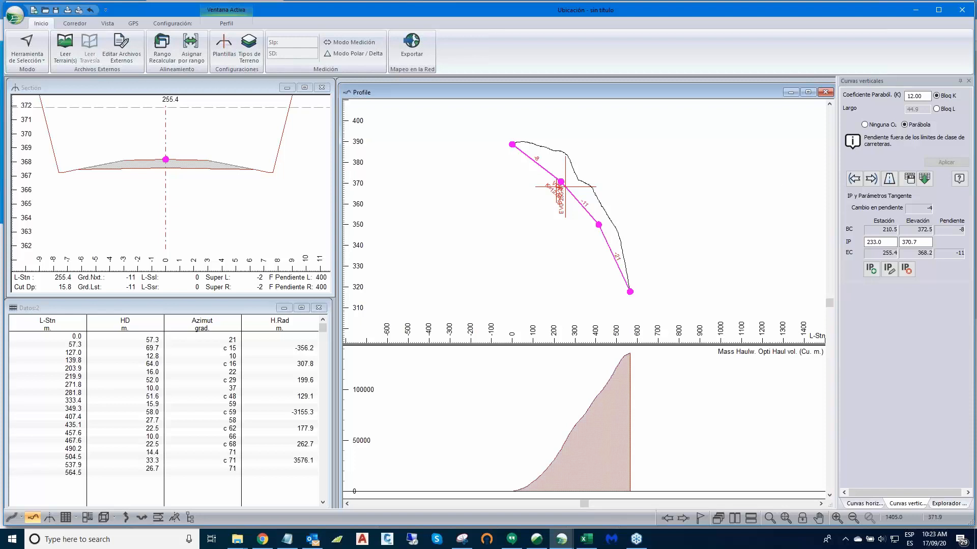
left_click(872, 179)
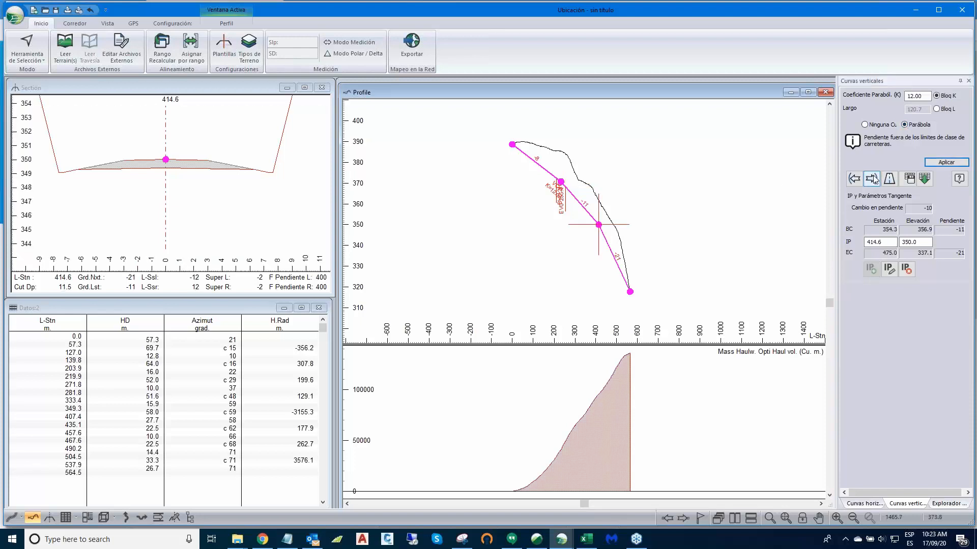
left_click(872, 178)
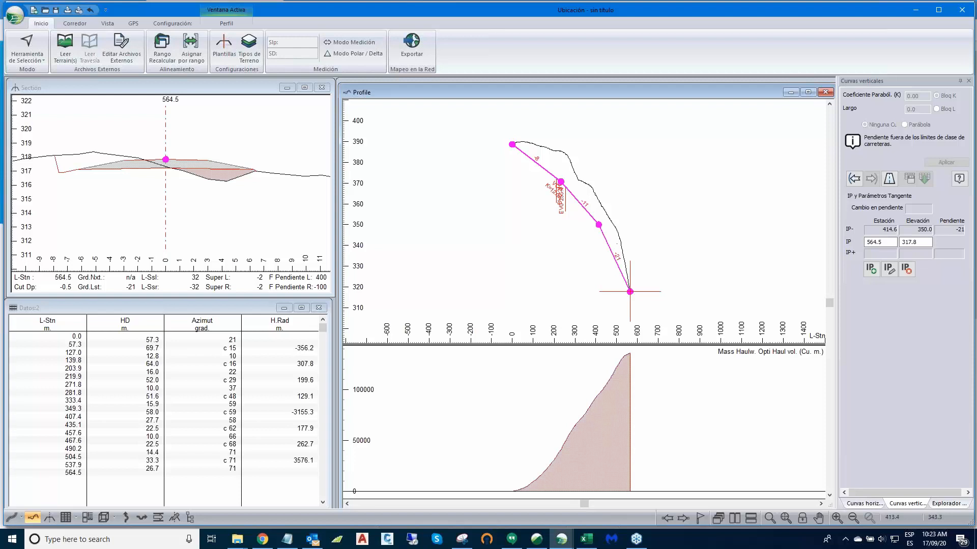
scroll(600, 238, "up", 4)
scroll(631, 227, "down", 3)
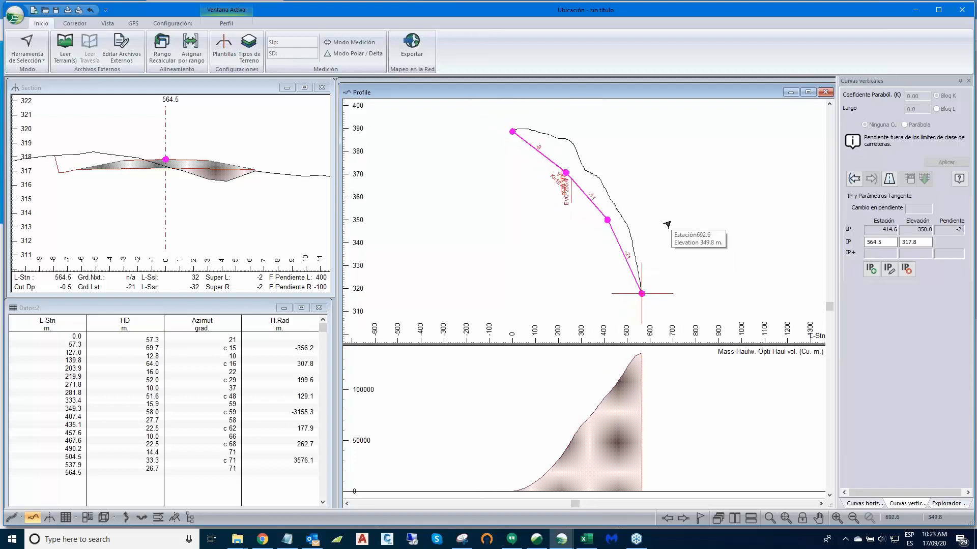
scroll(670, 221, "down", 2)
scroll(698, 214, "up", 1)
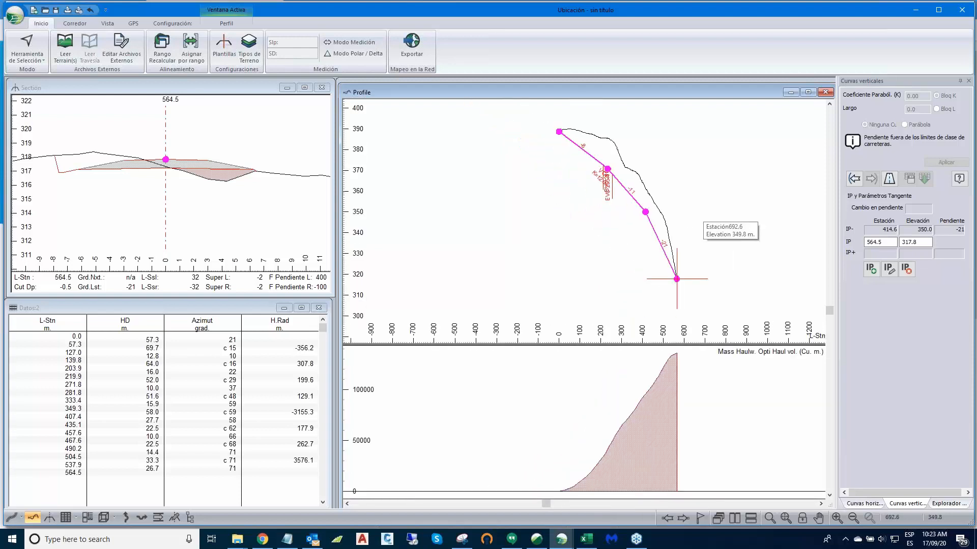
Step: Check the vertical control limits and band centre in V-alineam 1's general optimization options and accept them as they are
left_click(939, 504)
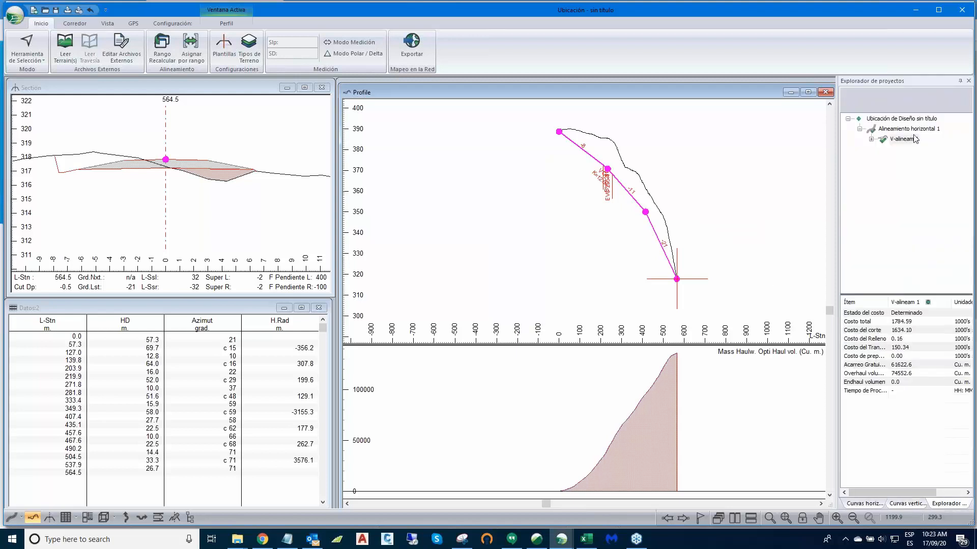
left_click(895, 141)
right_click(895, 142)
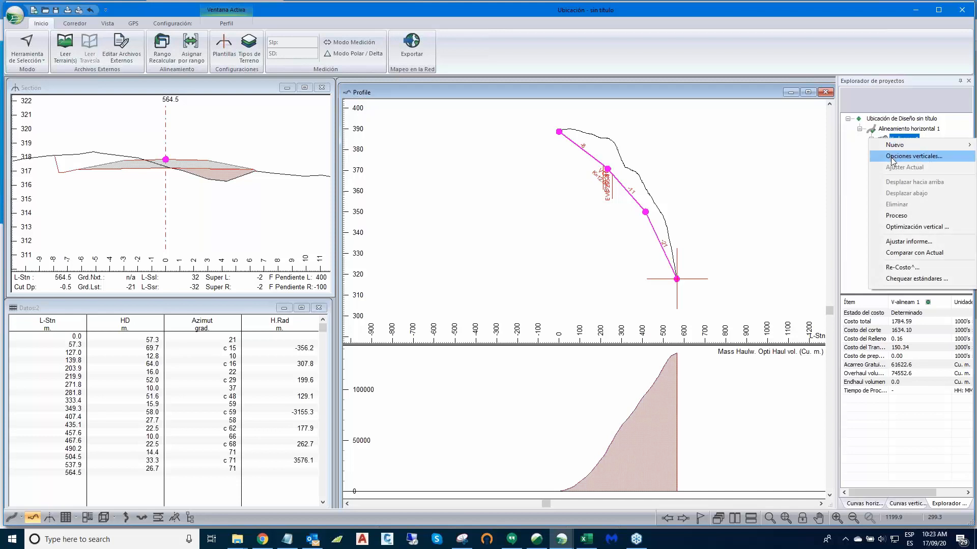
left_click(891, 156)
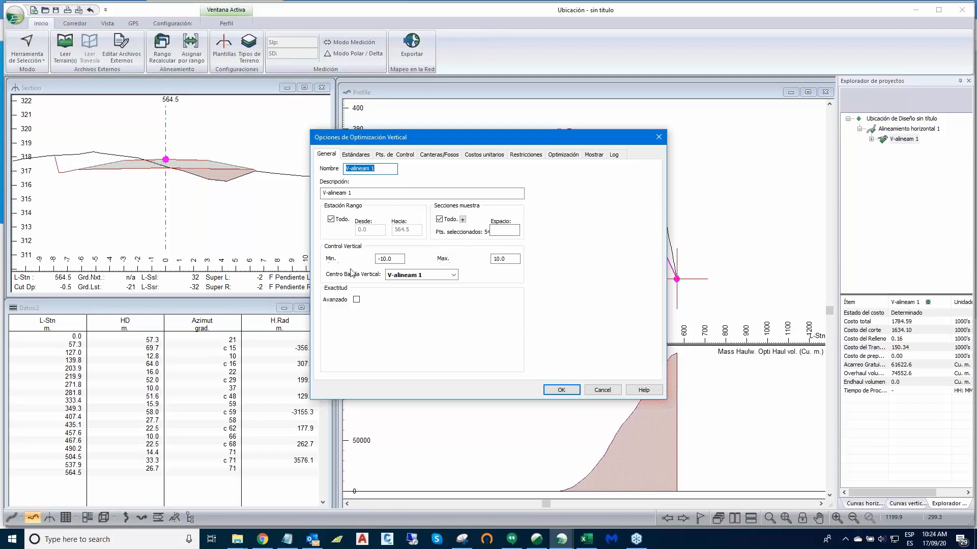
left_click(357, 155)
left_click(325, 155)
left_click_drag(547, 144, 457, 108)
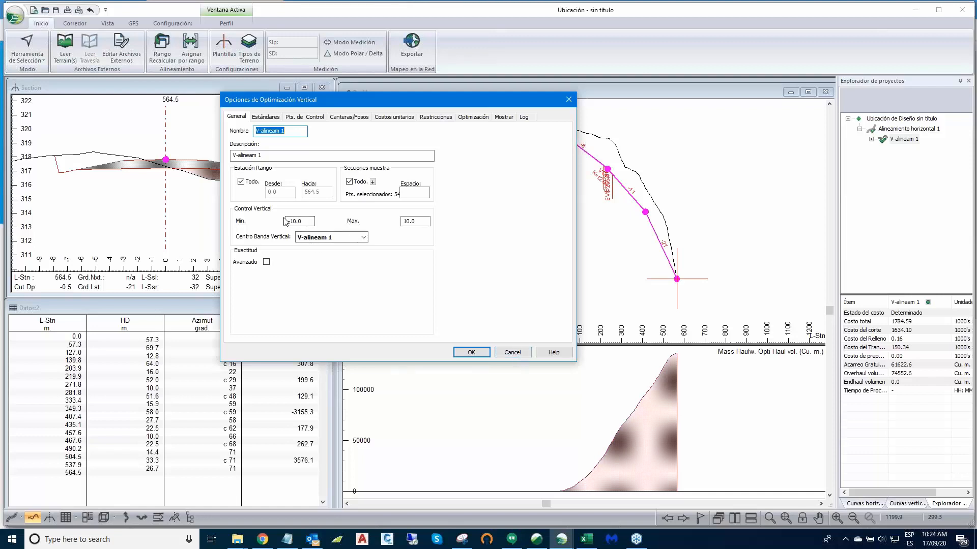
left_click(481, 353)
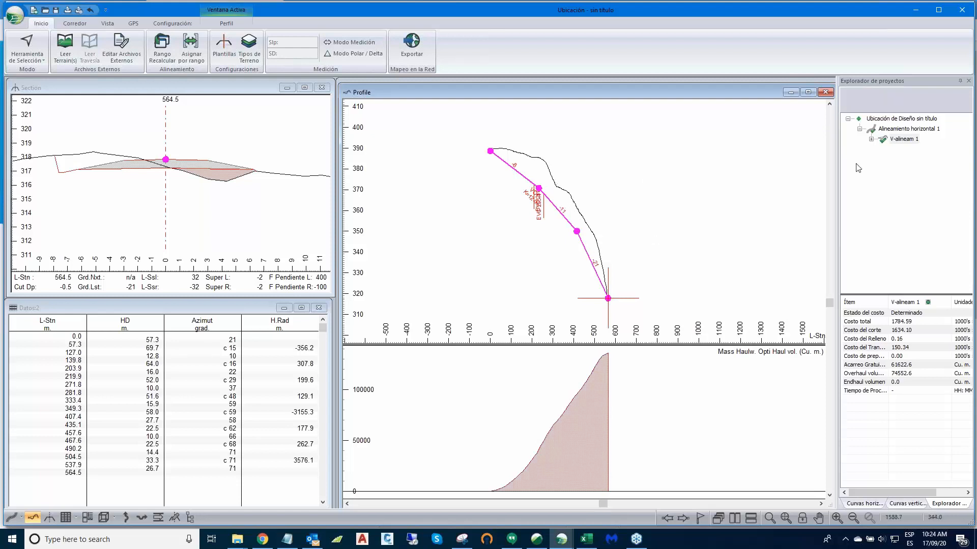
Step: Expand the restrictions of V-alineam 1 and display the Banda Vertical (Hard) limits in the profile
left_click(871, 140)
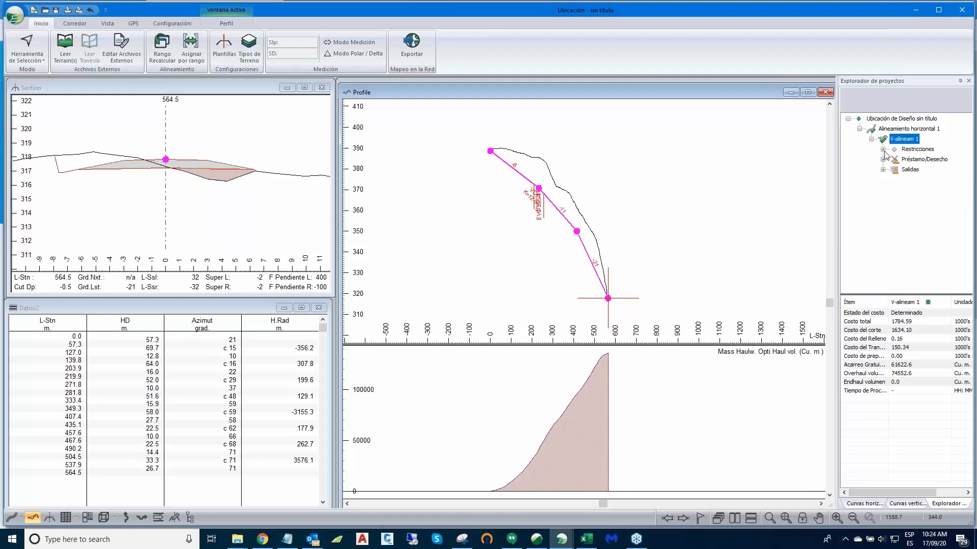
left_click(883, 149)
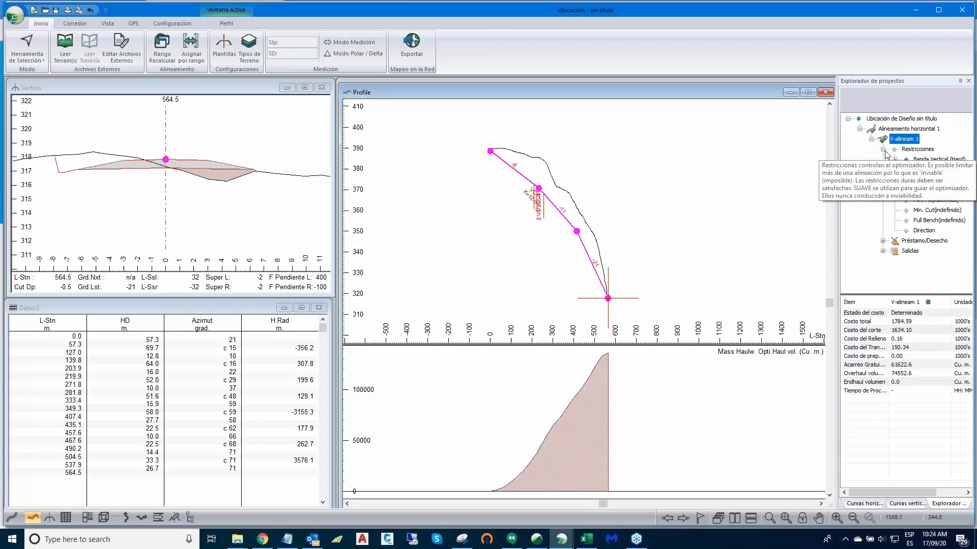
left_click(925, 160)
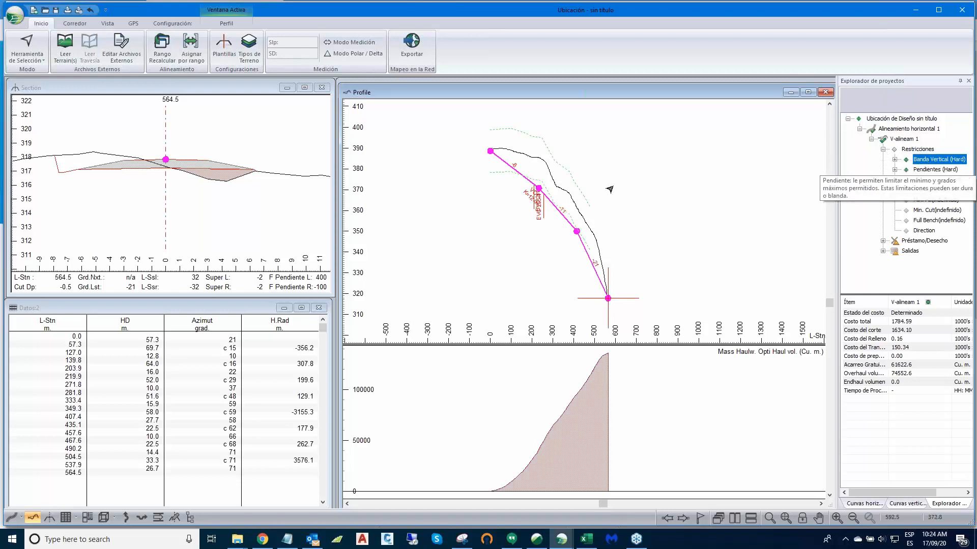
scroll(575, 192, "up", 2)
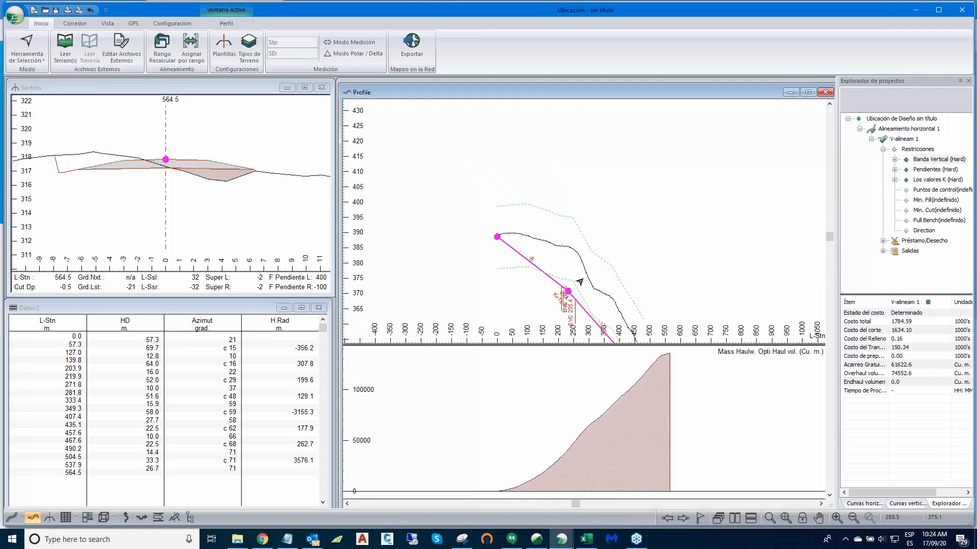
Step: Examine V-alineam 1 against the terrain and the vertical band limits along the whole profile, from the first IP to the last
scroll(582, 282, "up", 1)
scroll(435, 140, "up", 1)
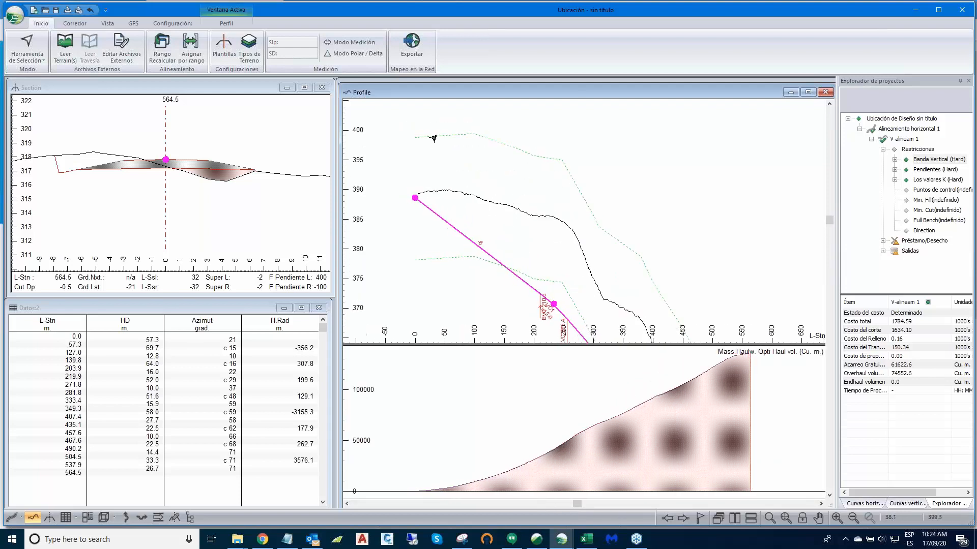
mouse_move(566, 171)
scroll(445, 263, "down", 1)
middle_click_drag(481, 258, 512, 224)
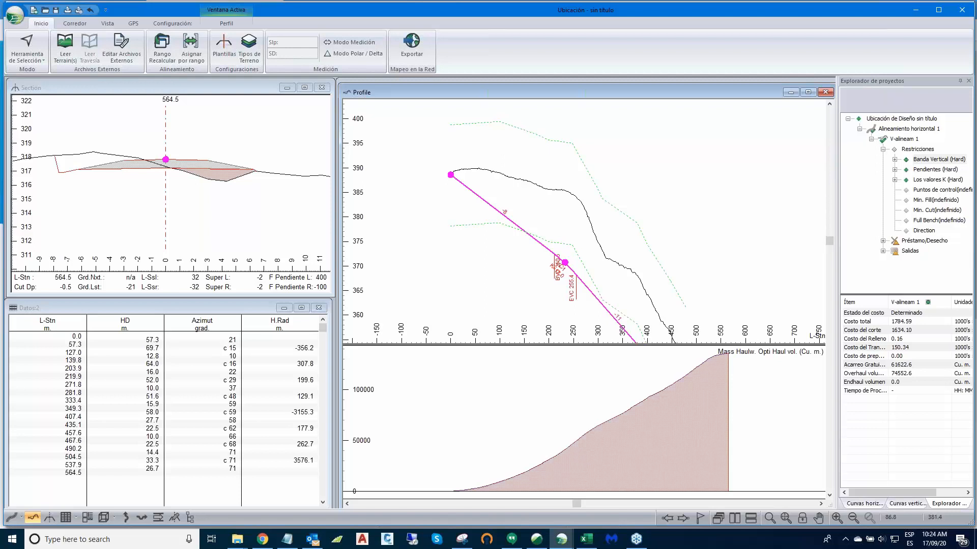
mouse_move(506, 199)
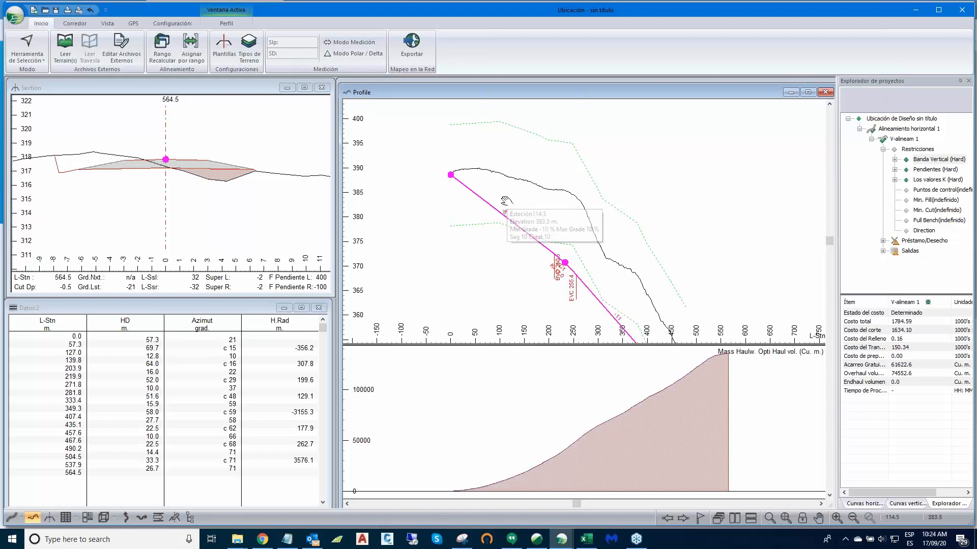
middle_click_drag(506, 201, 500, 220)
scroll(546, 213, "down", 2)
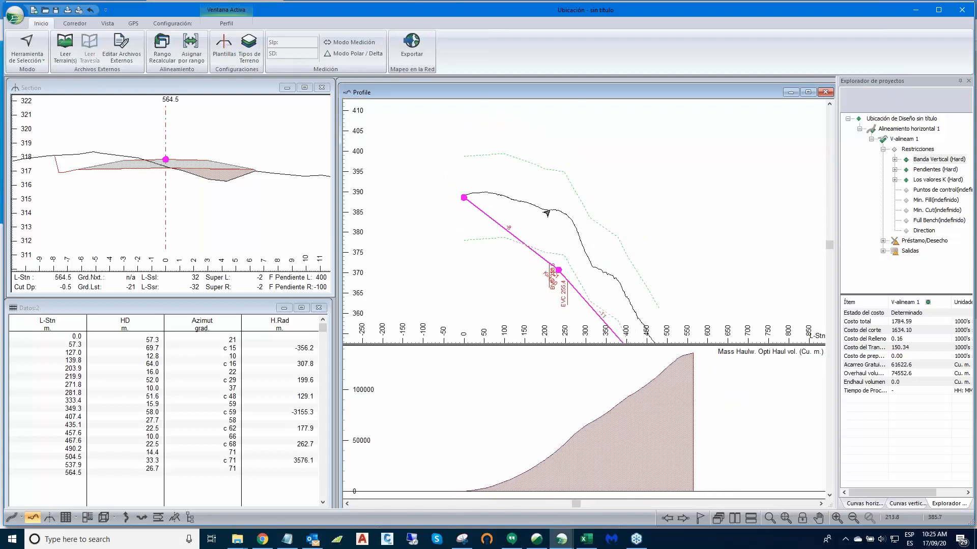
scroll(550, 210, "down", 1)
middle_click_drag(593, 231, 591, 203)
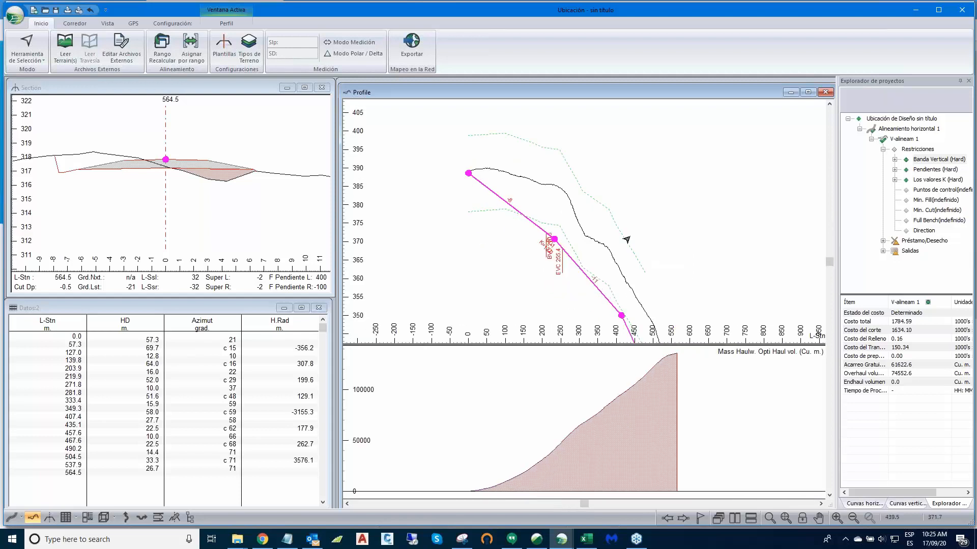
scroll(626, 239, "down", 1)
mouse_move(614, 270)
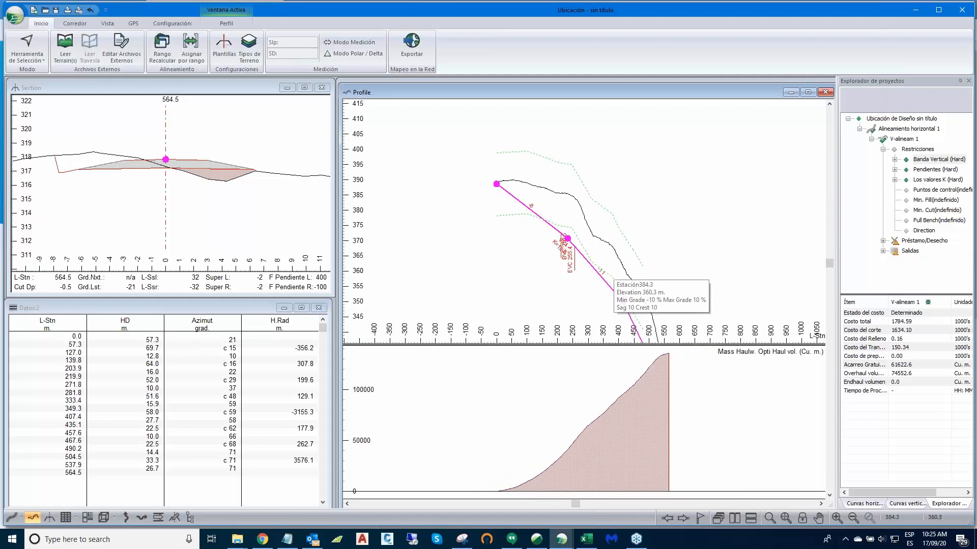
middle_click_drag(594, 260, 545, 238)
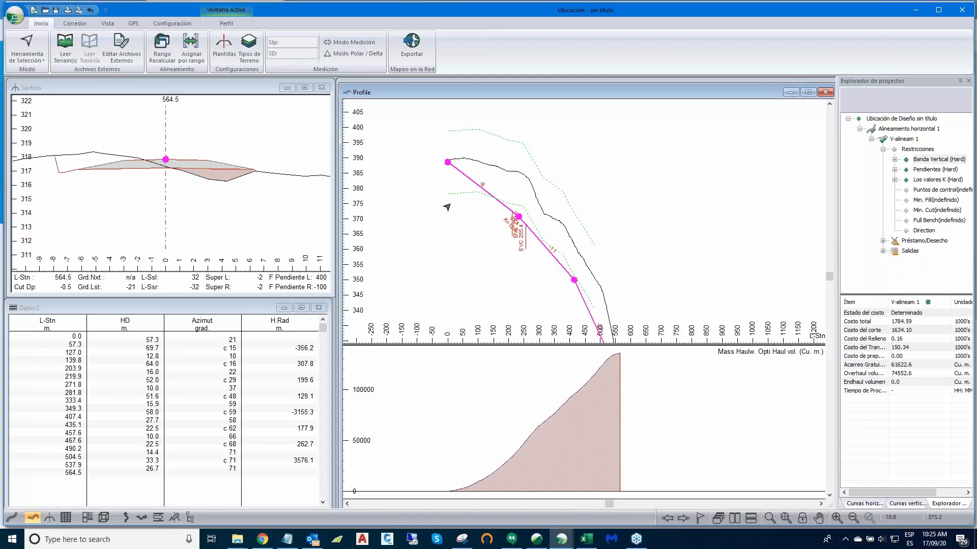
scroll(621, 240, "down", 2)
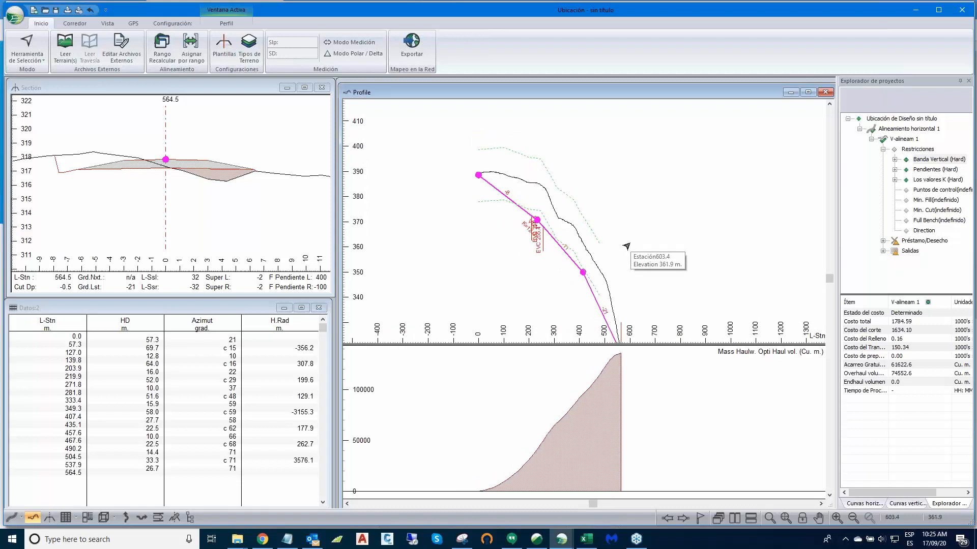
middle_click_drag(634, 237, 658, 192)
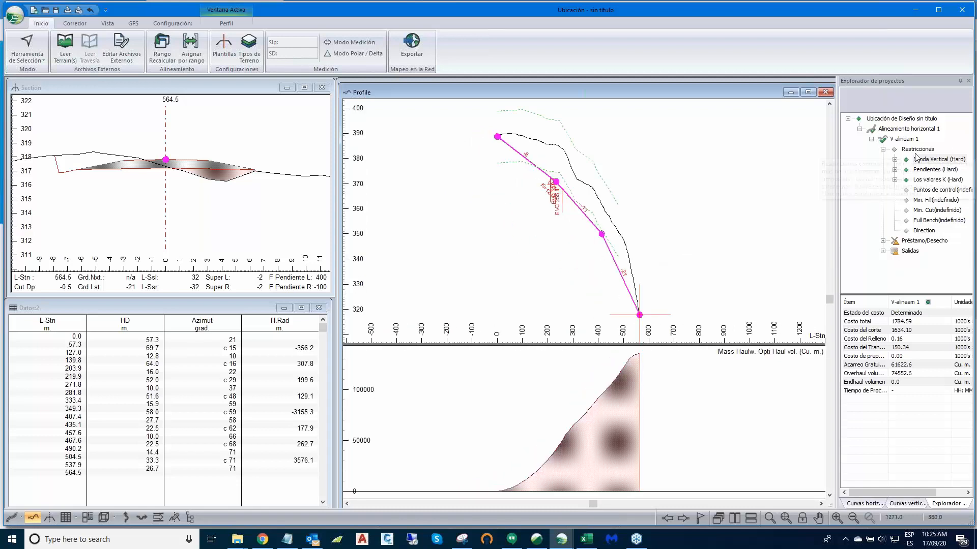
Step: Check the control point and borrow/waste pit settings in V-alineam 1's vertical optimization options
left_click(900, 141)
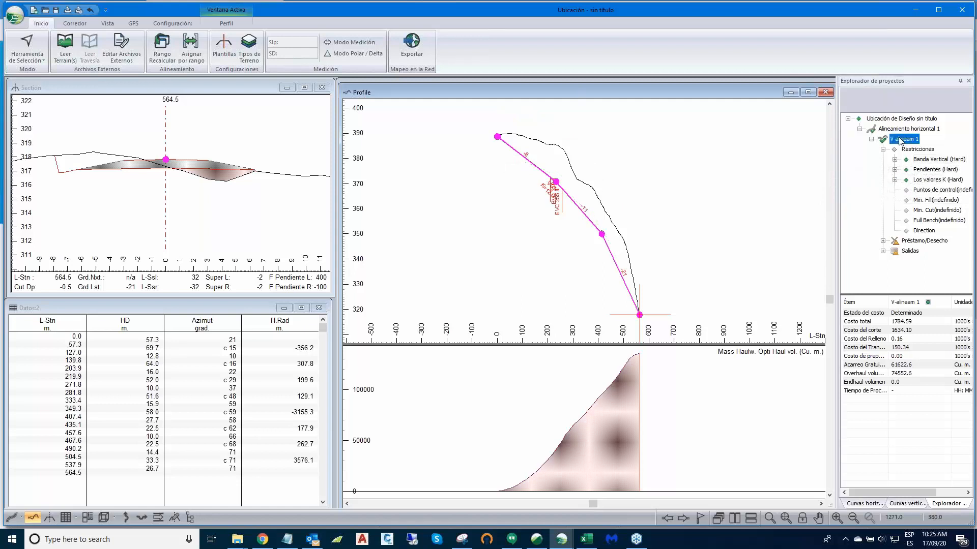
right_click(900, 140)
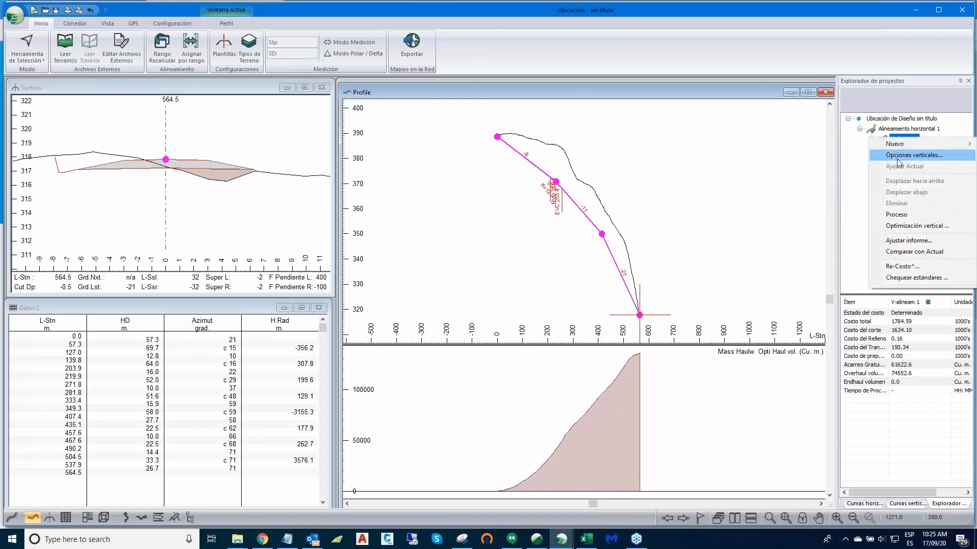
left_click(898, 156)
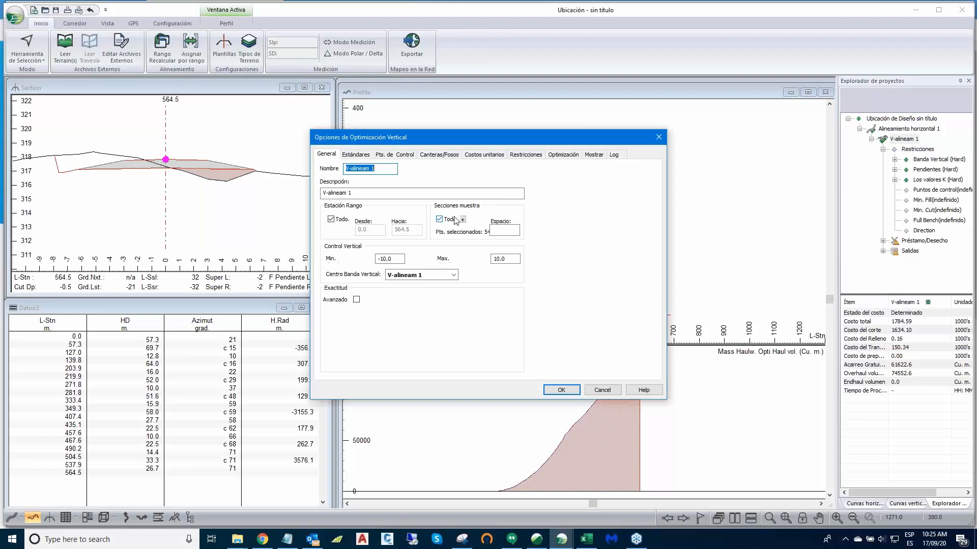
left_click(396, 154)
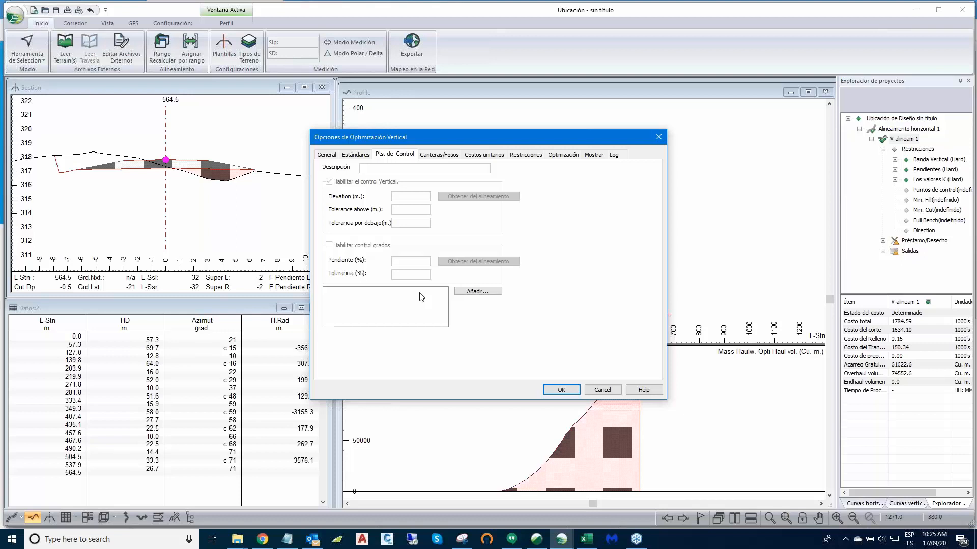
left_click(438, 154)
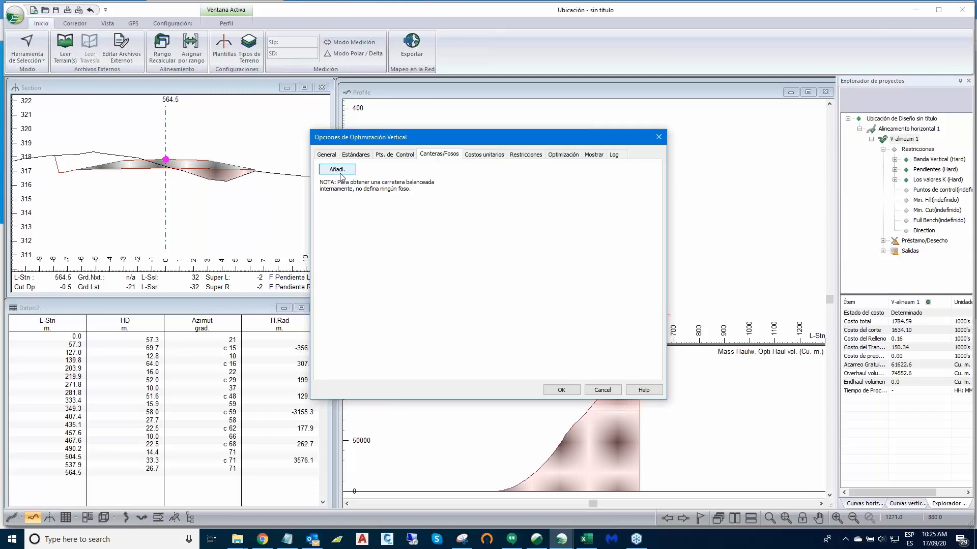
Step: Review the unit costs for earthworks, selecting Gravel and looking through the list of ground types
left_click(478, 154)
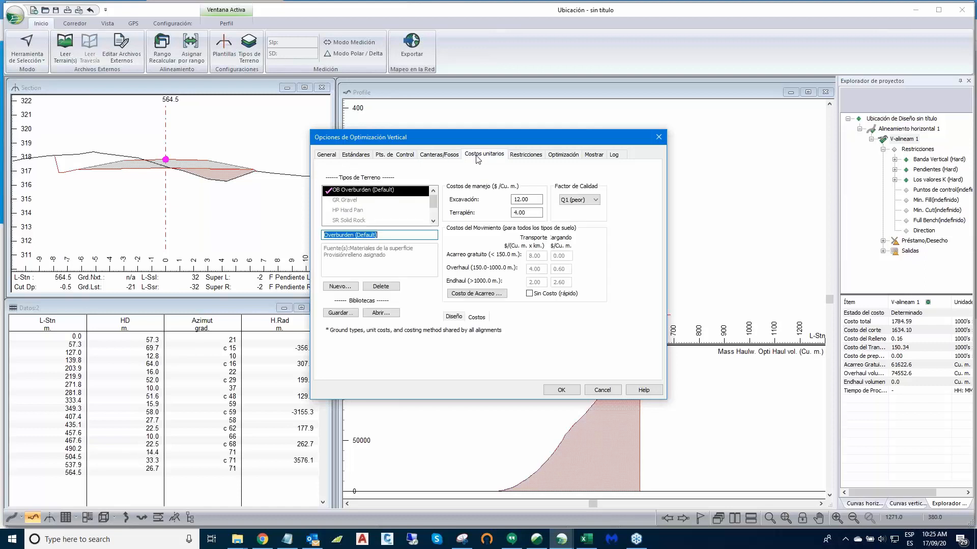
left_click_drag(490, 138, 470, 89)
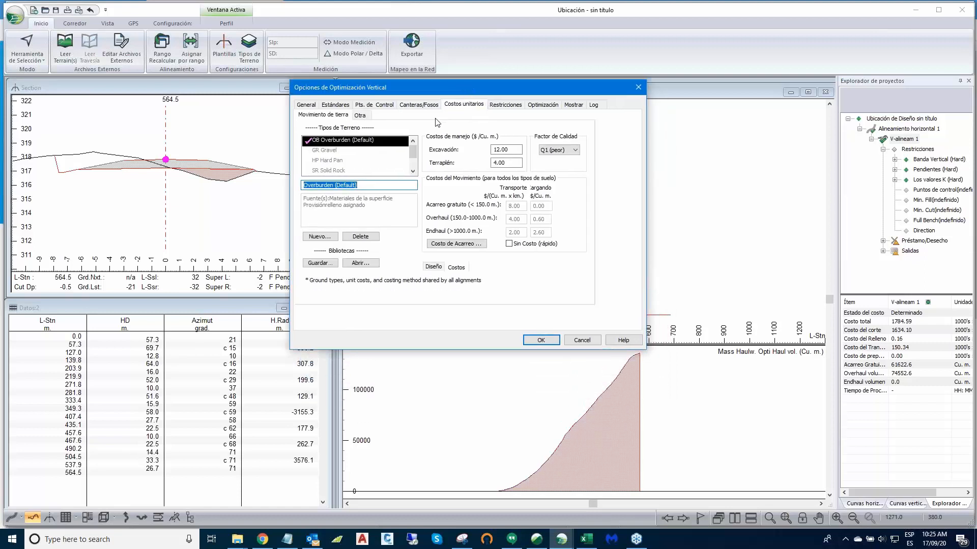
left_click(325, 151)
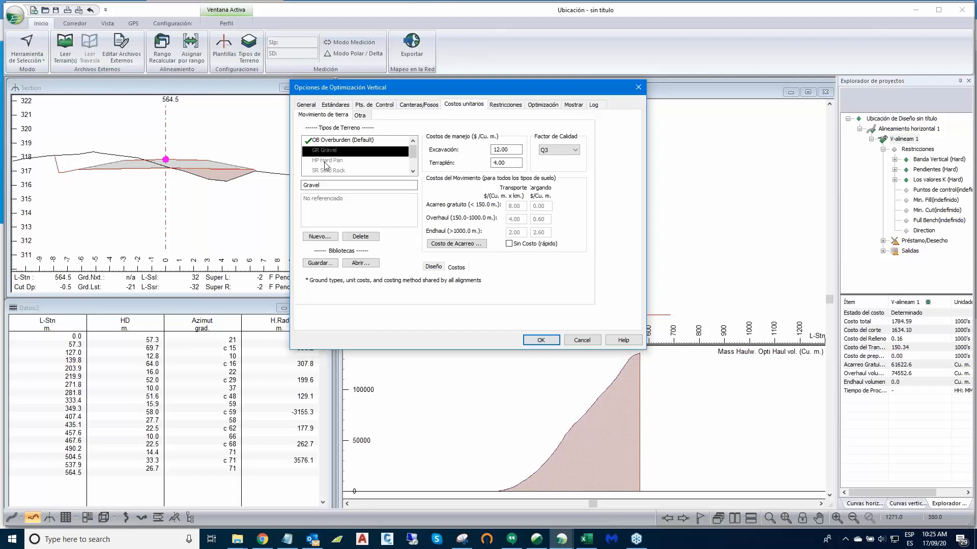
left_click(412, 172)
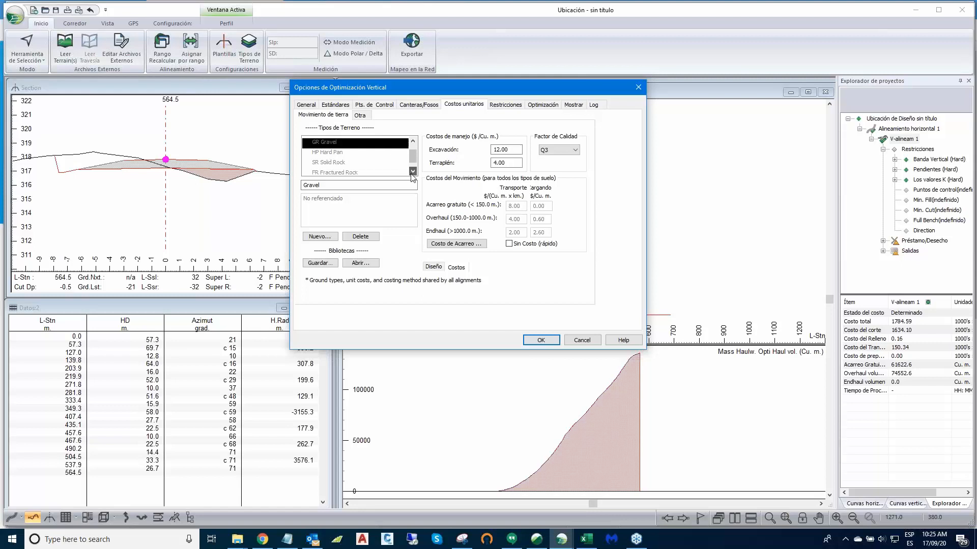
left_click(412, 172)
left_click(412, 141)
left_click(413, 141)
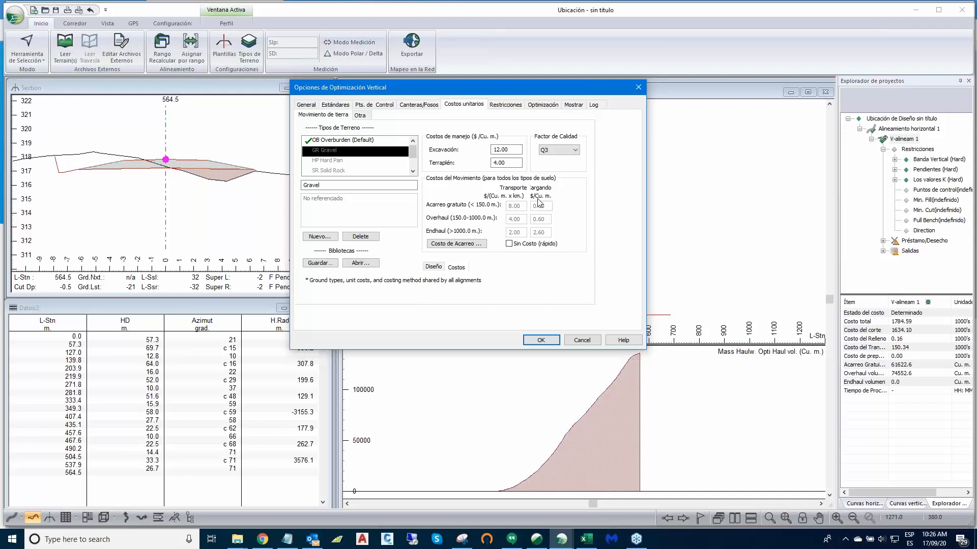
Step: Inspect the haul cost graph and the free haul, overhaul and endhaul rates, then leave them without changes
left_click(472, 247)
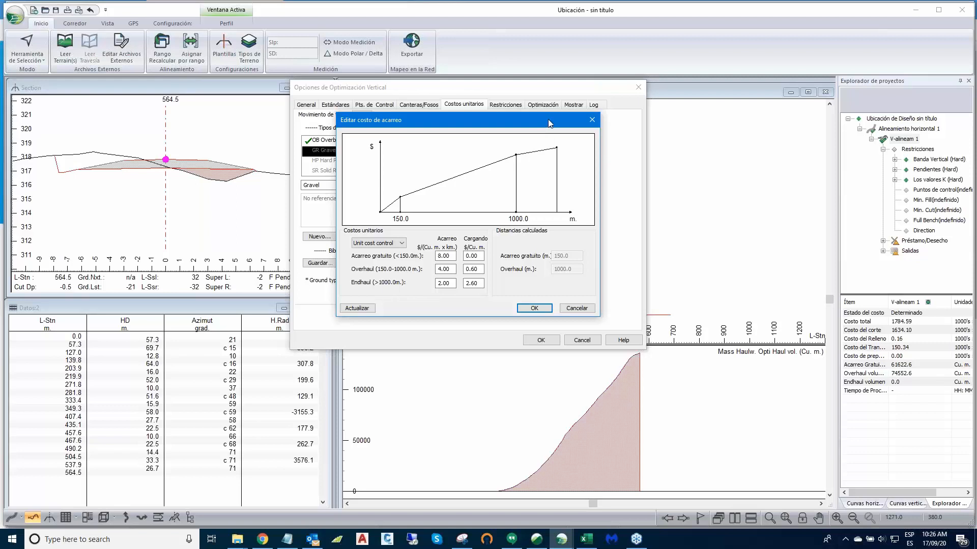
left_click_drag(549, 119, 550, 93)
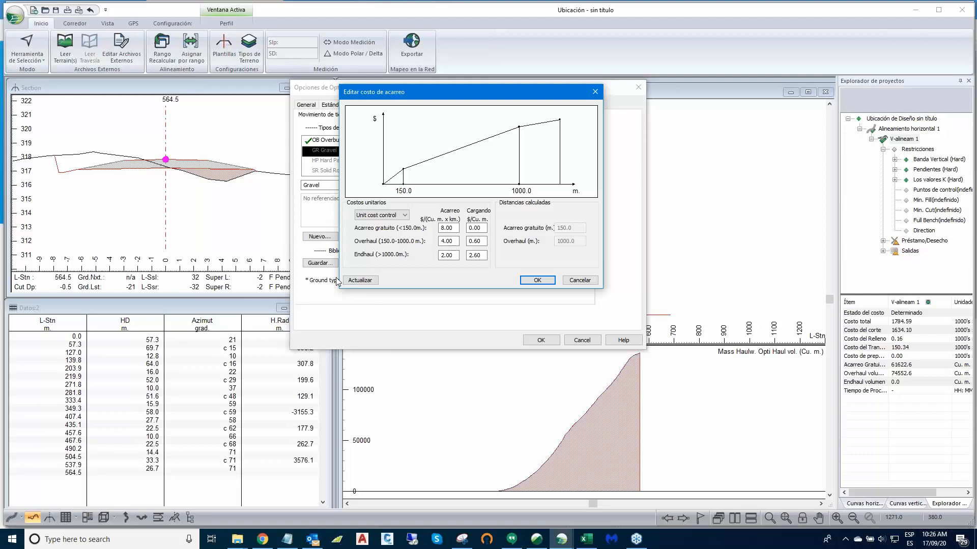
left_click(588, 282)
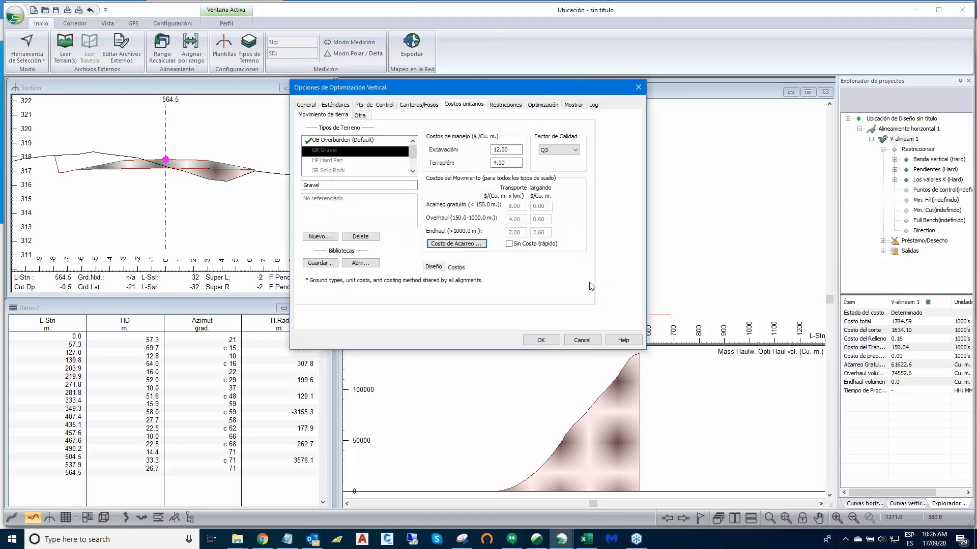
Step: Compare the design slopes and swell/compaction factors of Gravel and Solid Rock, then discard the vertical options dialog
left_click(433, 267)
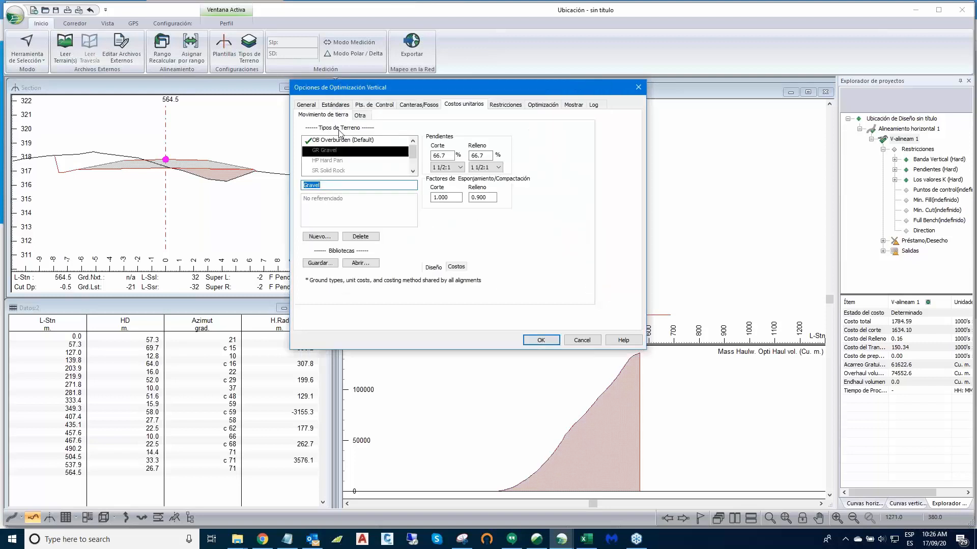
left_click(413, 171)
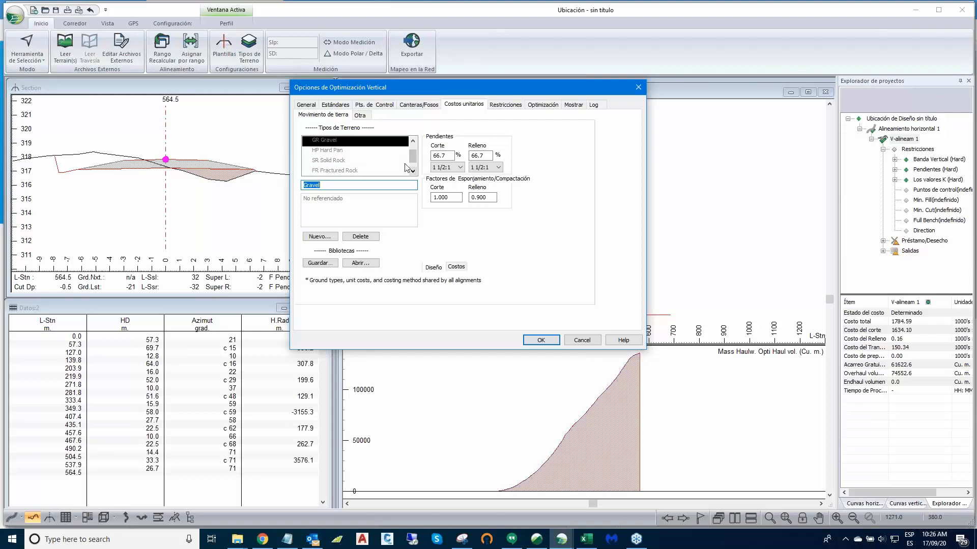
left_click(413, 141)
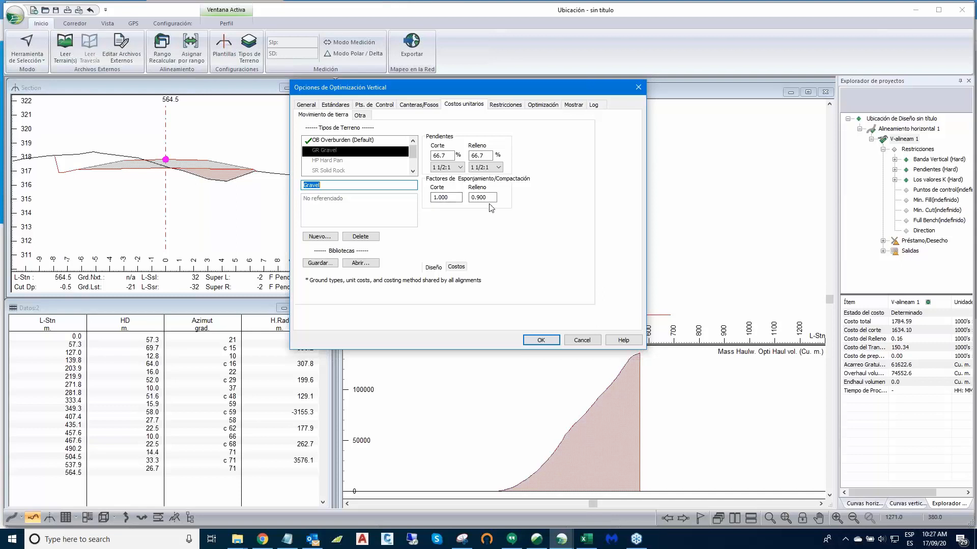
left_click(327, 169)
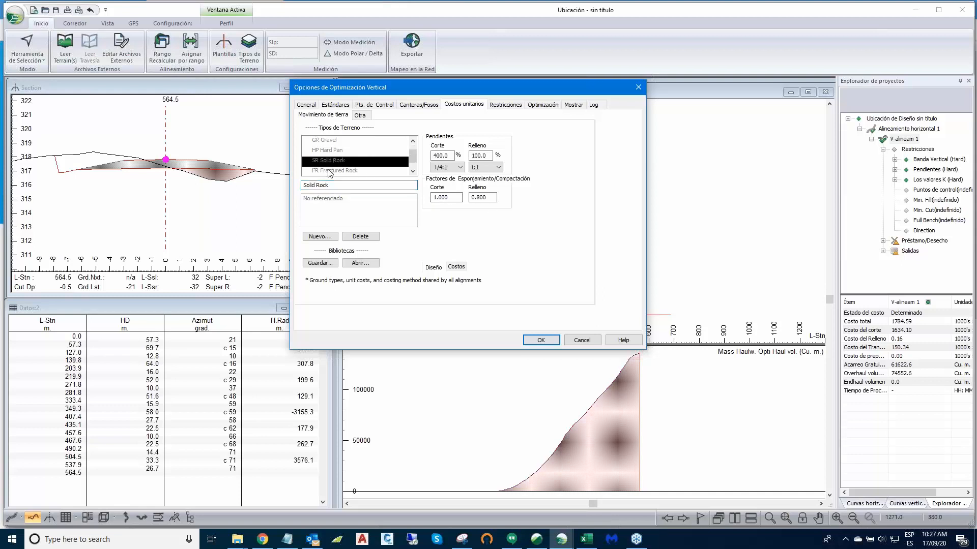
left_click(324, 142)
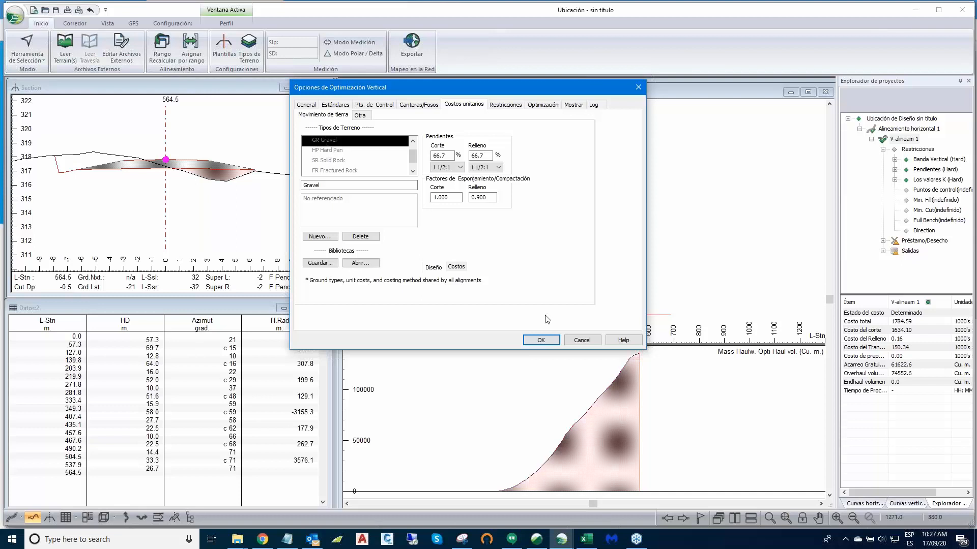
left_click(585, 343)
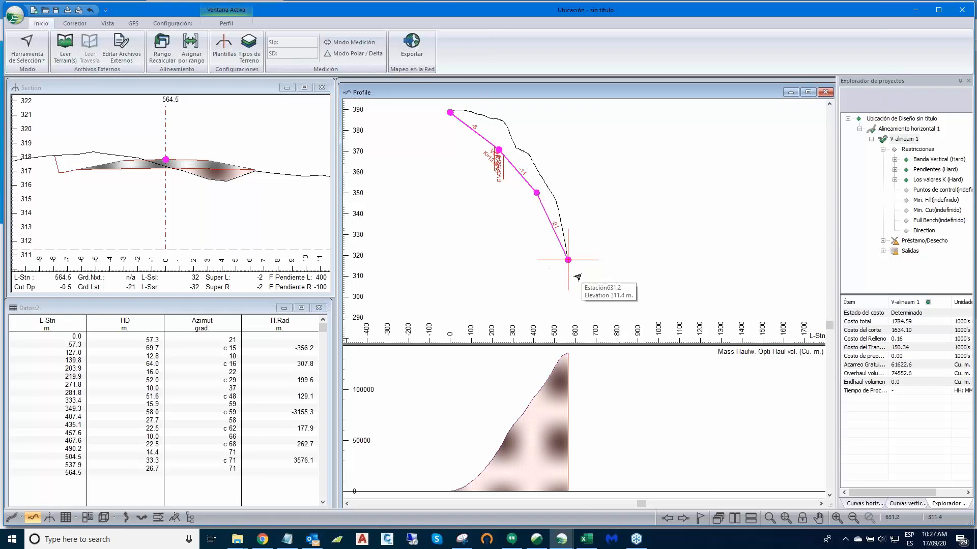
middle_click_drag(581, 276, 589, 298)
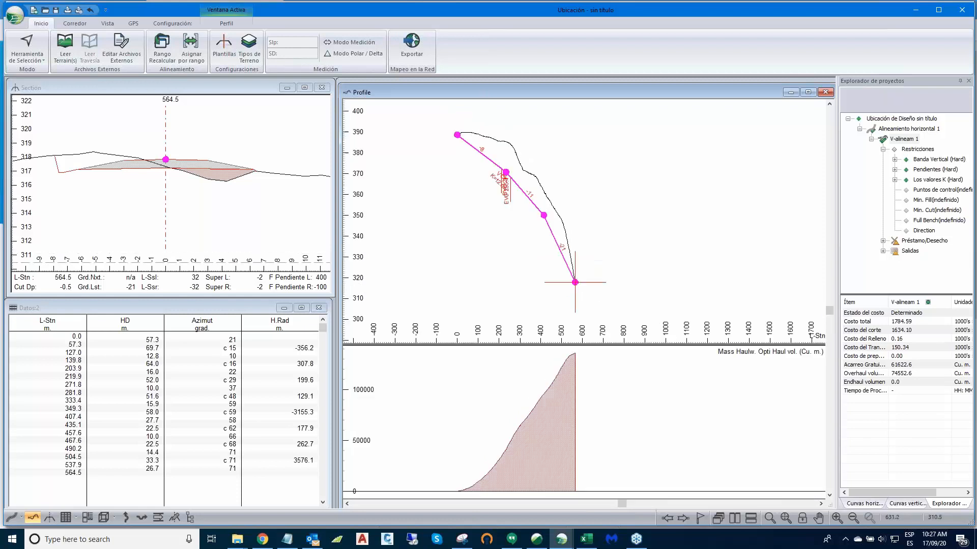
scroll(569, 291, "up", 1)
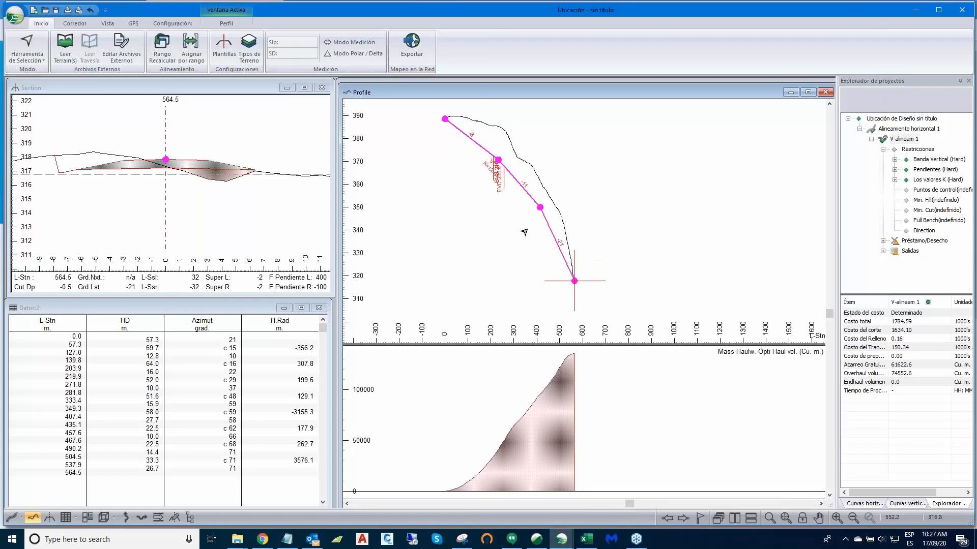
scroll(597, 254, "up", 1)
scroll(597, 254, "down", 2)
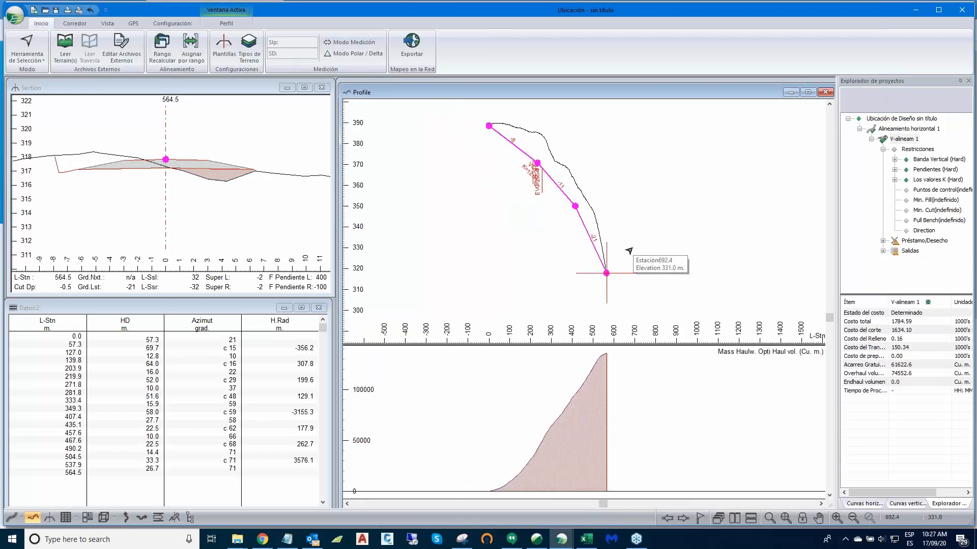
left_click_drag(557, 93, 557, 89)
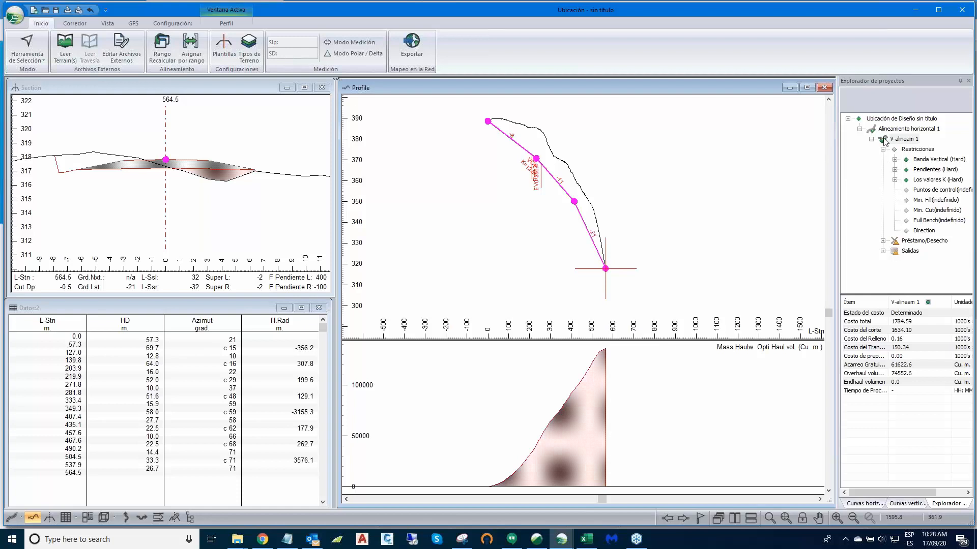
Step: Create a new vertical alignment V-alineam 2 from V-alineam 1 with the description Optimizado
left_click(871, 138)
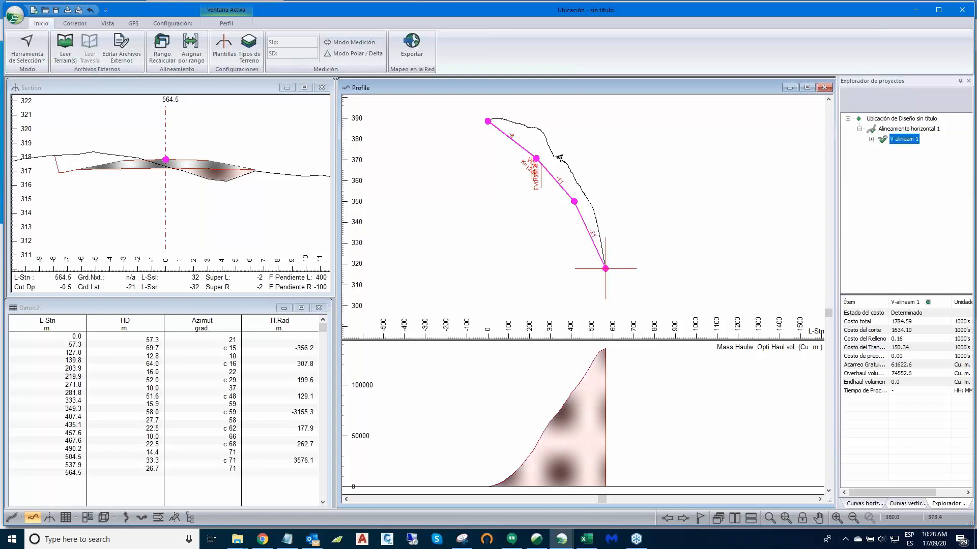
right_click(903, 143)
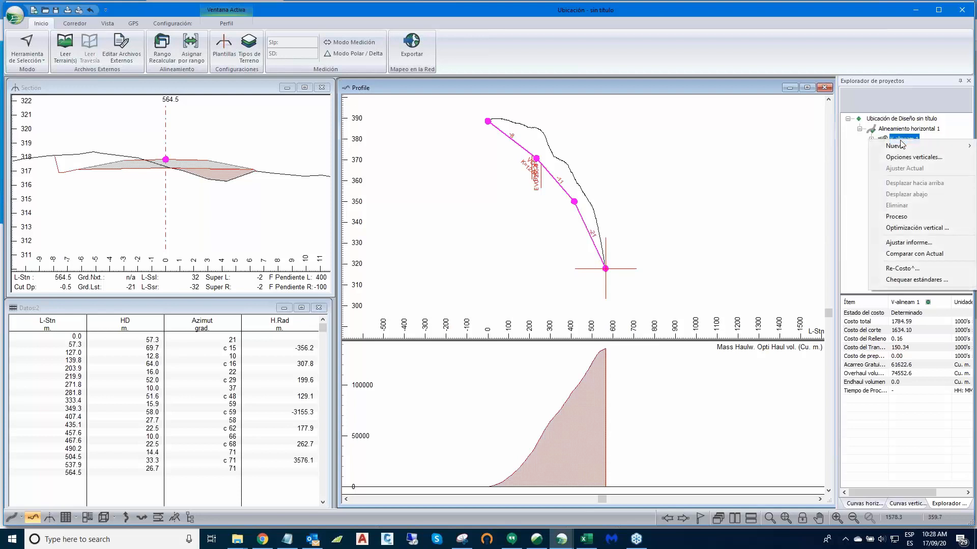
mouse_move(898, 147)
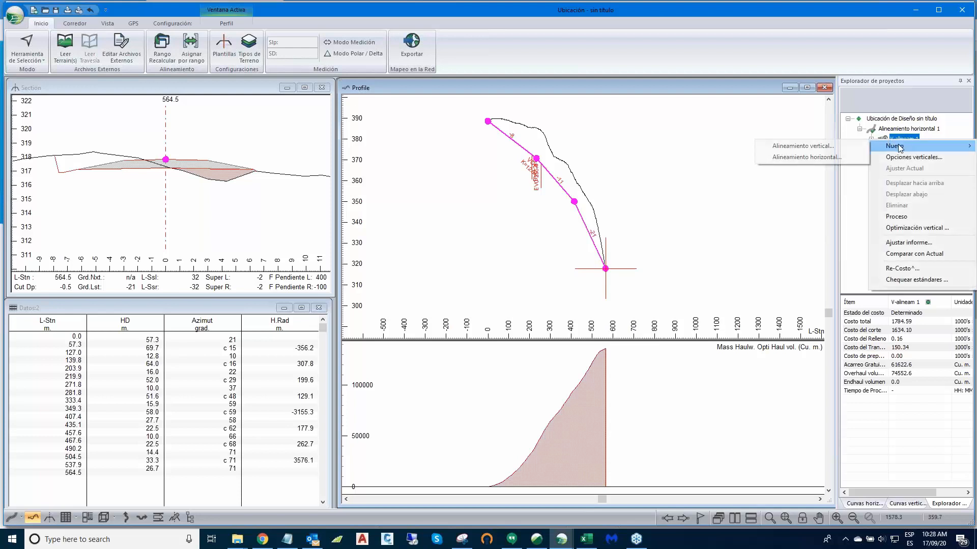
left_click(820, 147)
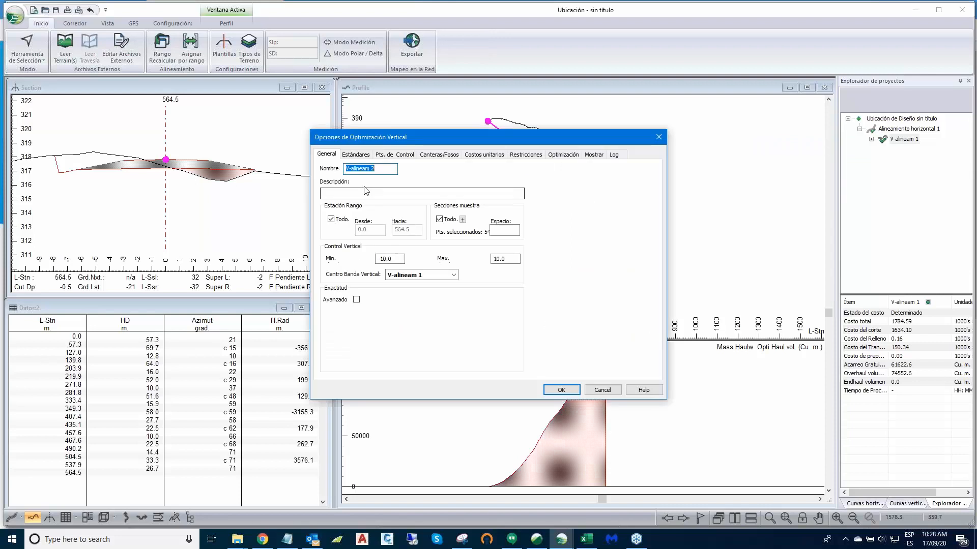
left_click(362, 192)
type("Op")
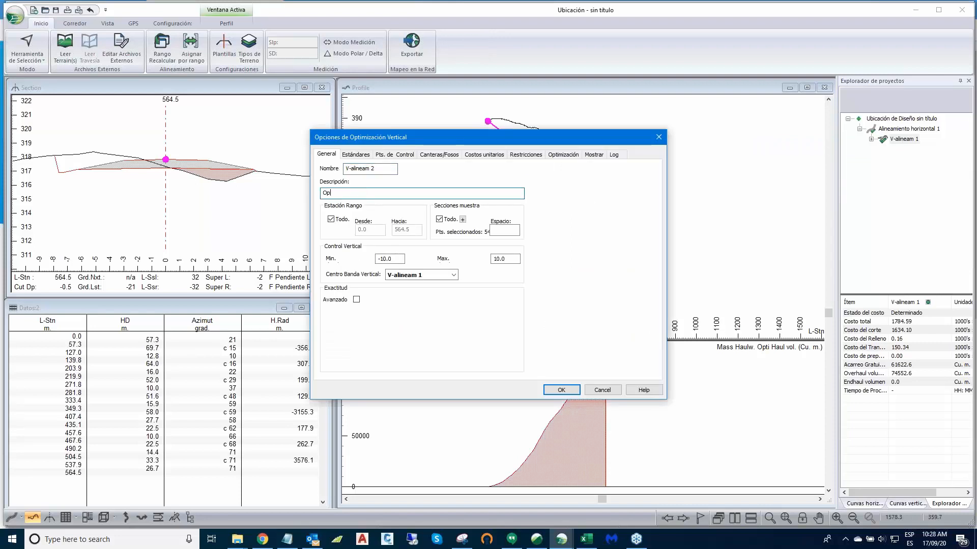
type("timizado")
left_click(561, 390)
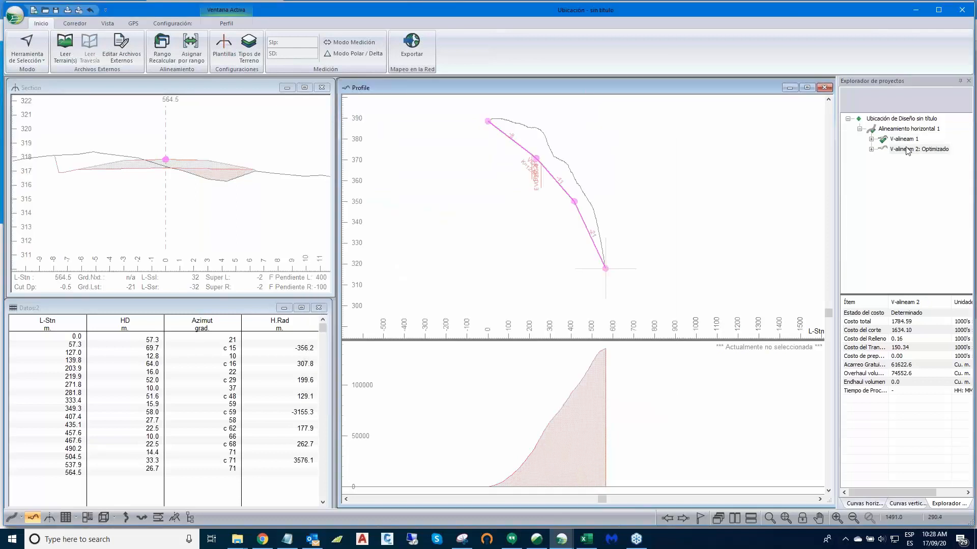
Step: Make V-alineam 2: Optimizado the current alignment of the design
left_click(906, 150)
right_click(907, 150)
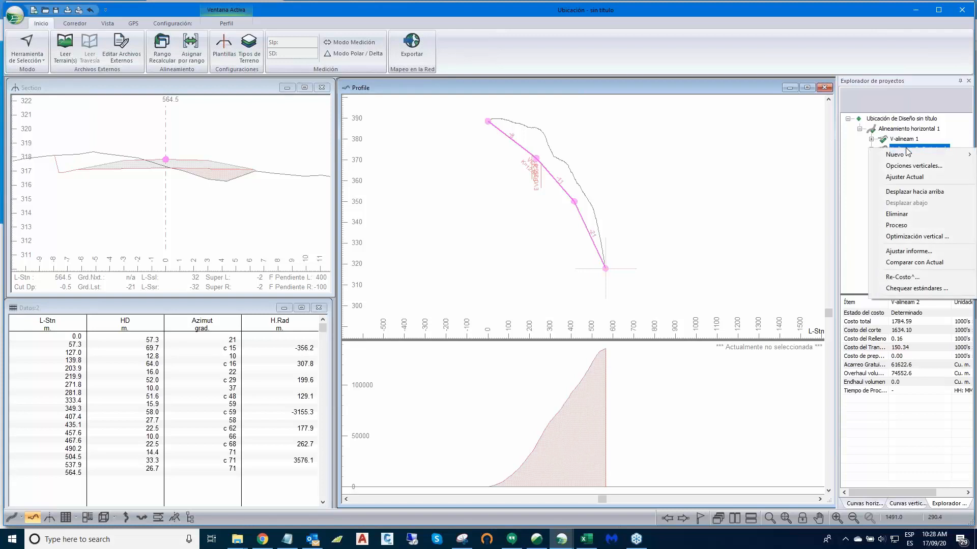
left_click(901, 179)
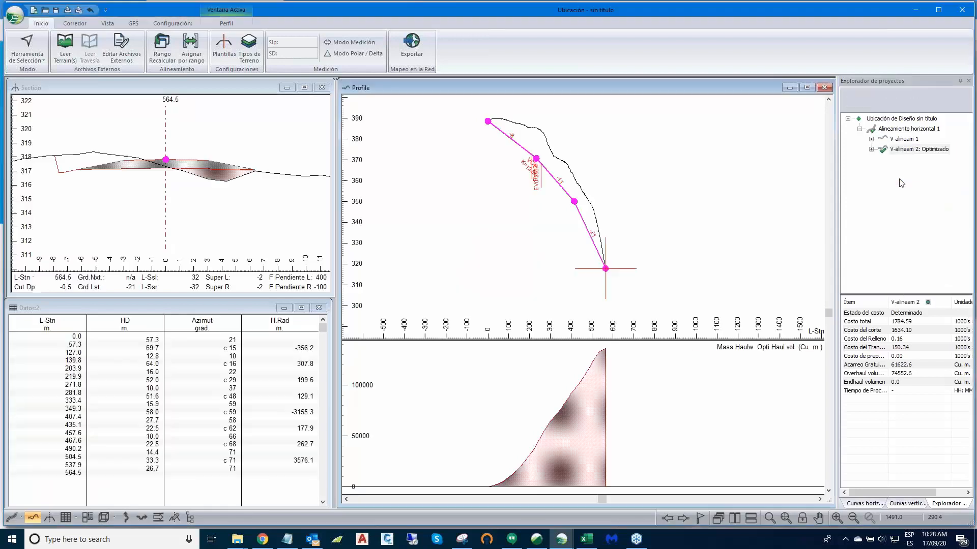
left_click(905, 150)
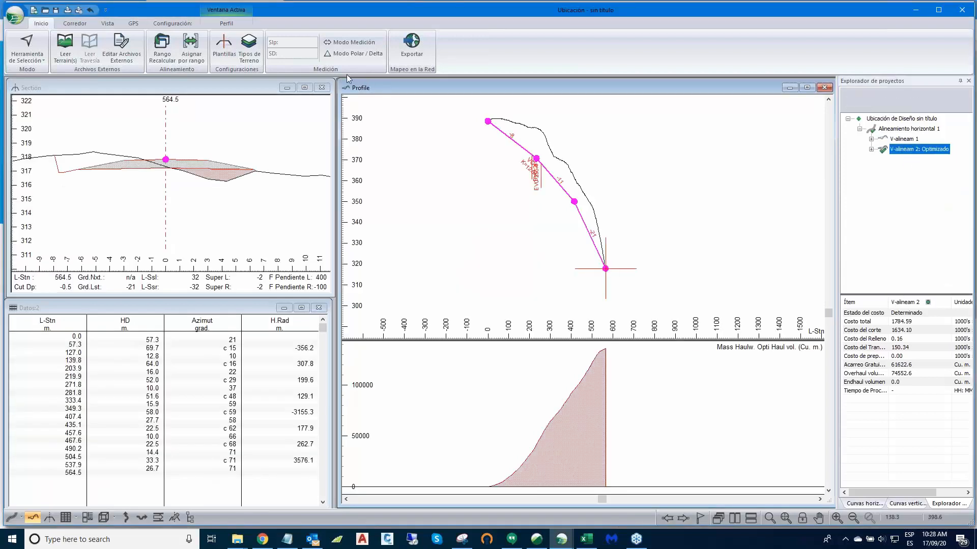
Step: Process the vertical optimization of V-alineam 2 with the feasibility check and optimal profile included, and dismiss the log
left_click(80, 23)
left_click(374, 58)
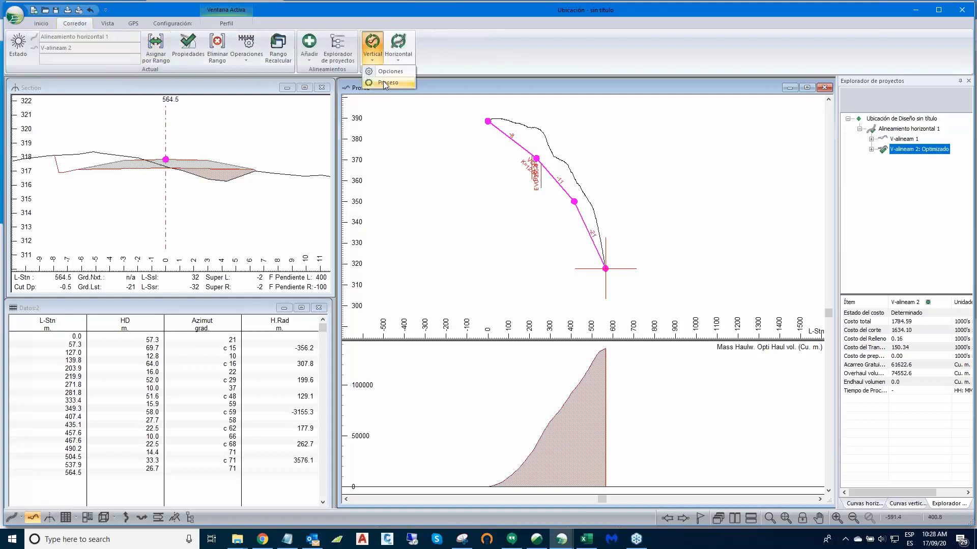
left_click(383, 82)
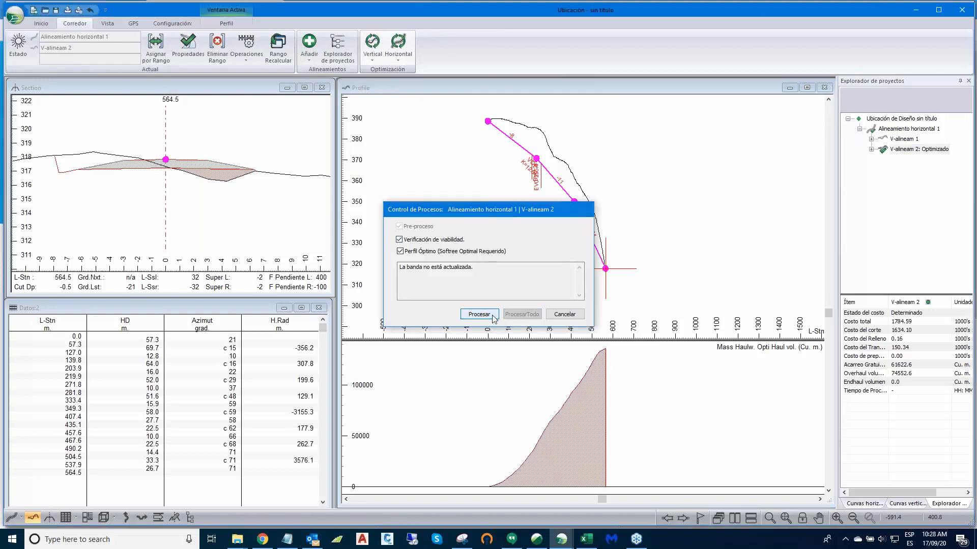
left_click(479, 314)
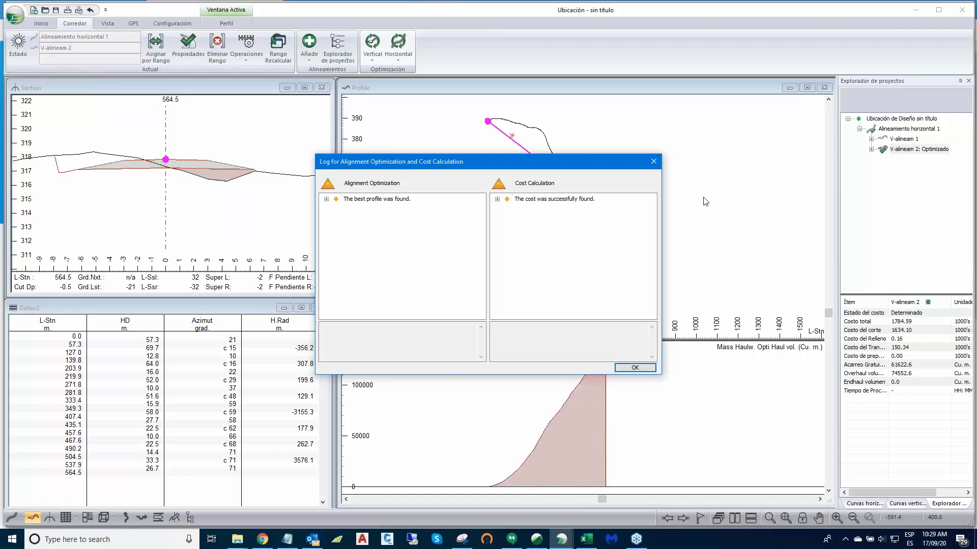
key("Return")
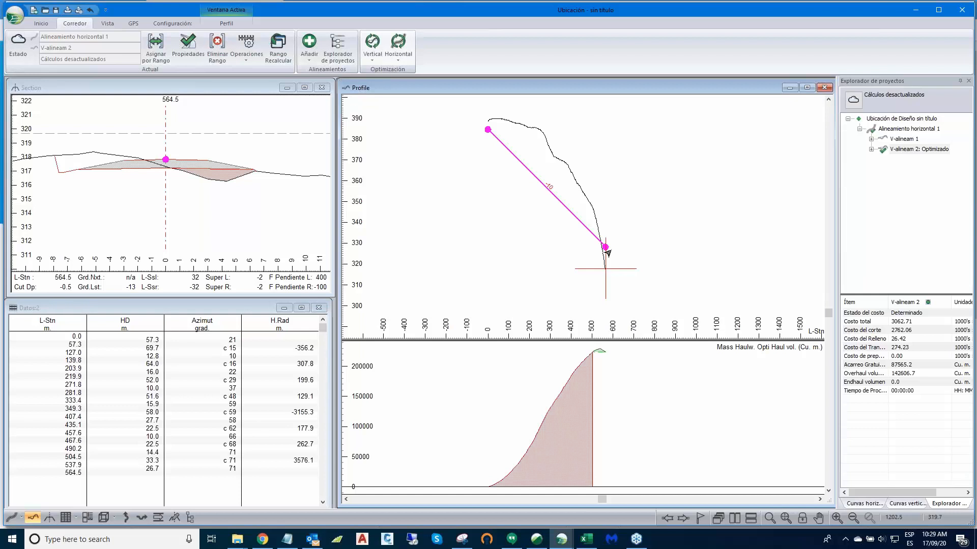
Step: Compare the optimized profile and costs of V-alineam 2 with those of V-alineam 1
scroll(632, 237, "down", 2)
left_click_drag(632, 237, 694, 237)
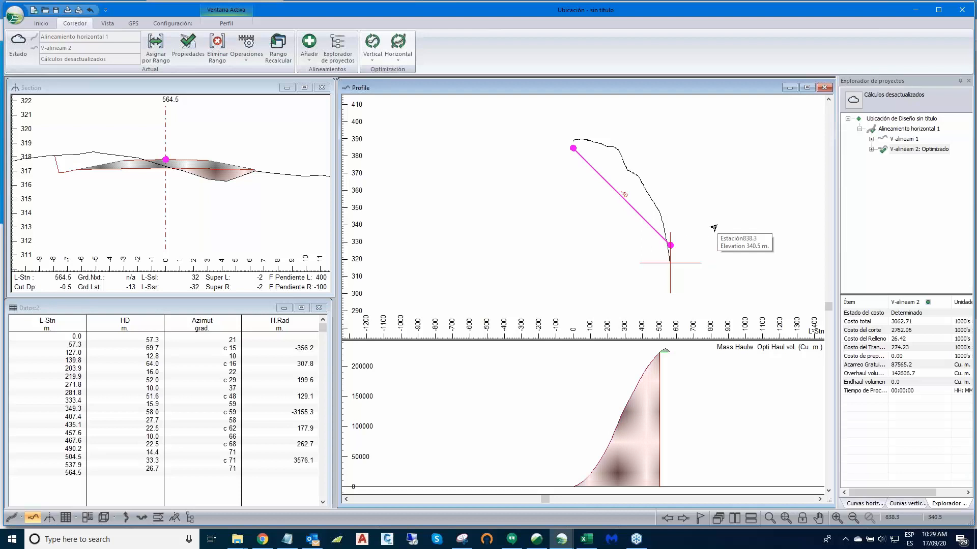
scroll(713, 228, "down", 1)
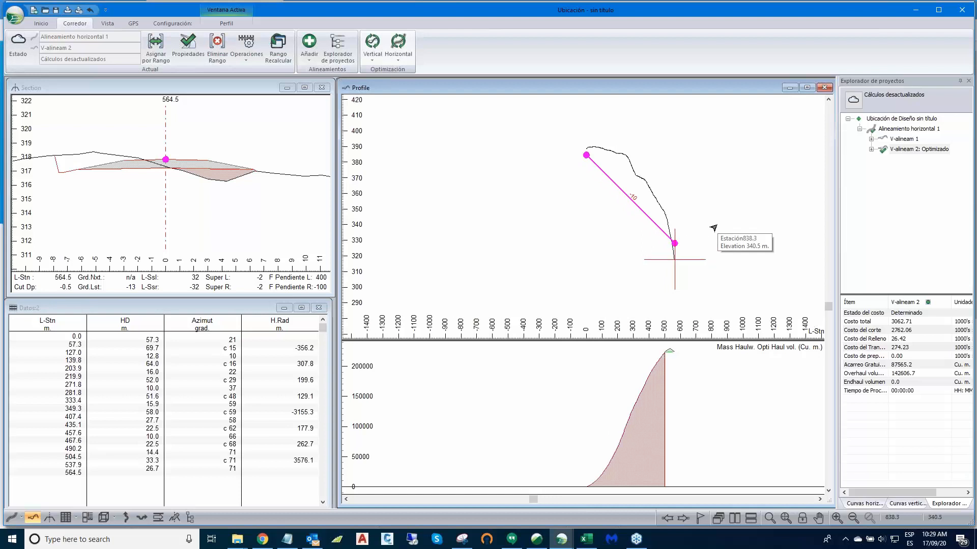
left_click(896, 140)
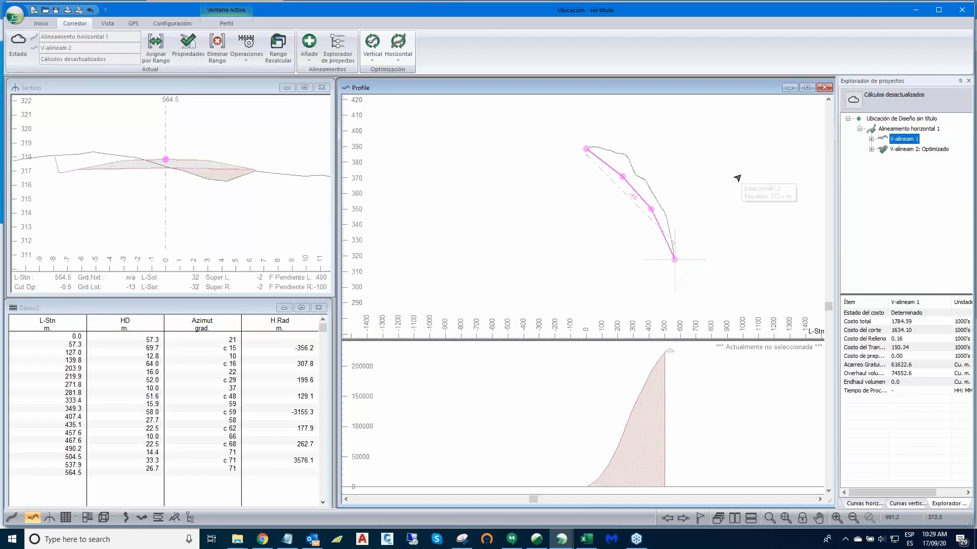
scroll(741, 175, "down", 3)
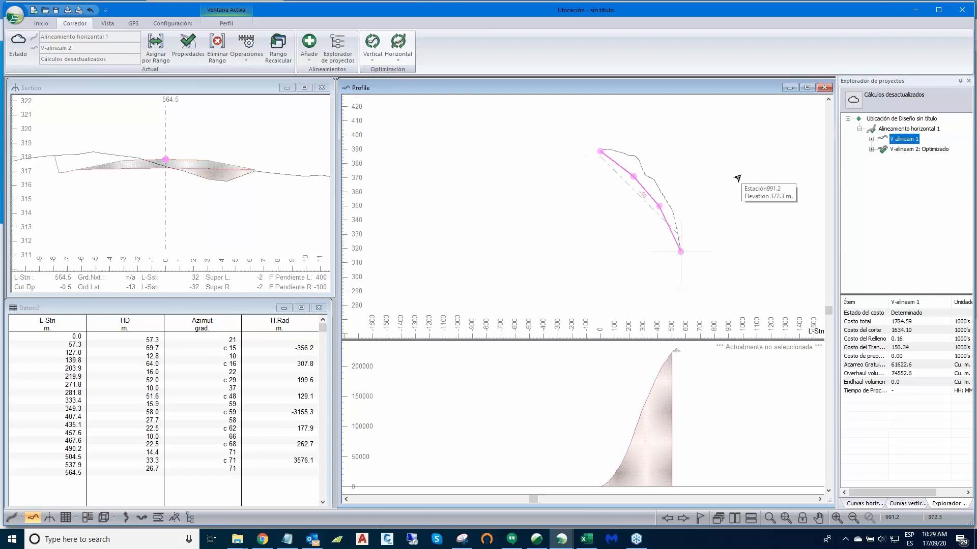
middle_click_drag(741, 174, 622, 164)
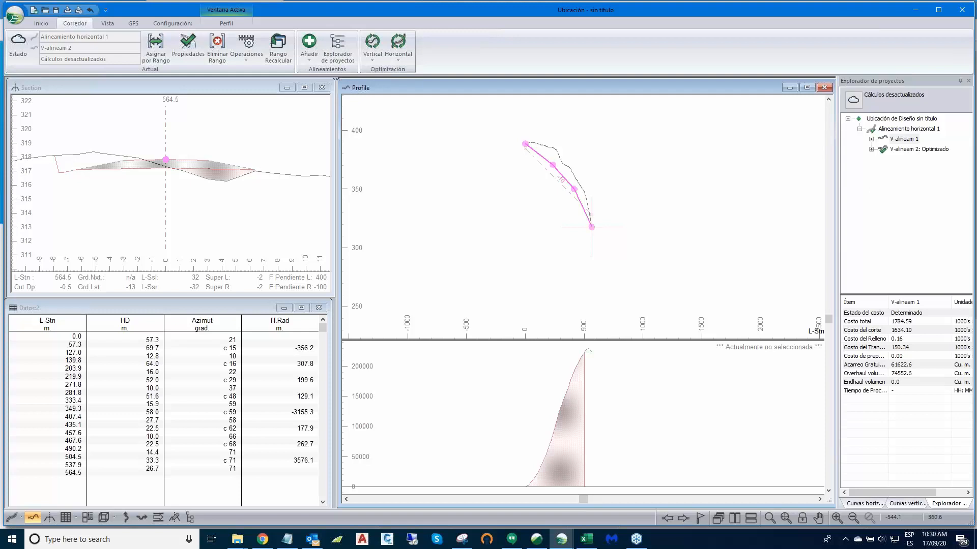
Step: Save the design in the Web folder under the name FINAL
left_click(16, 15)
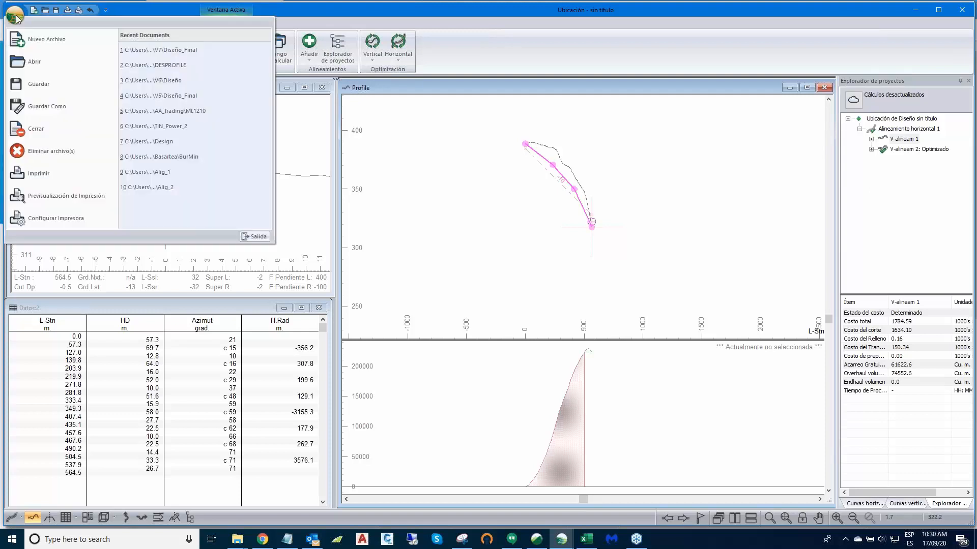
left_click(44, 114)
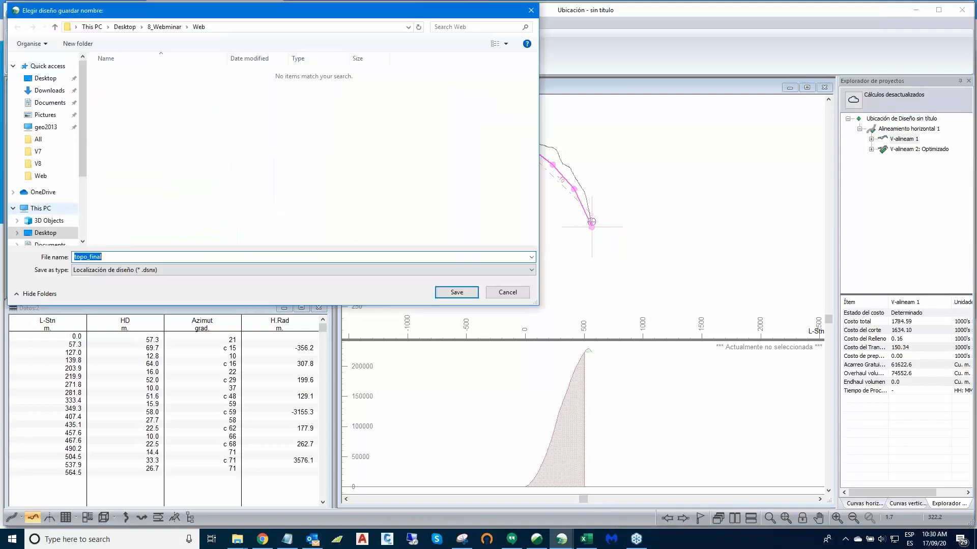
type("FINAL")
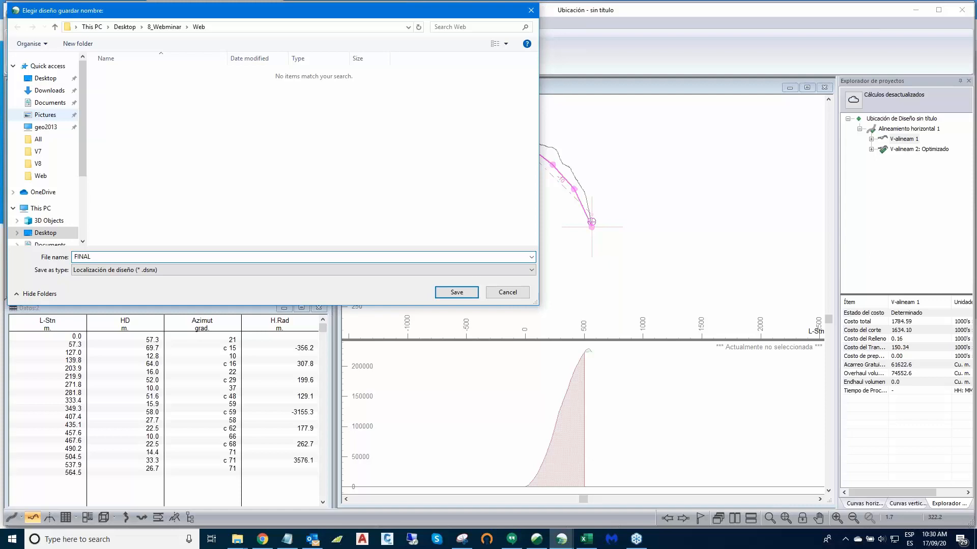
left_click(463, 293)
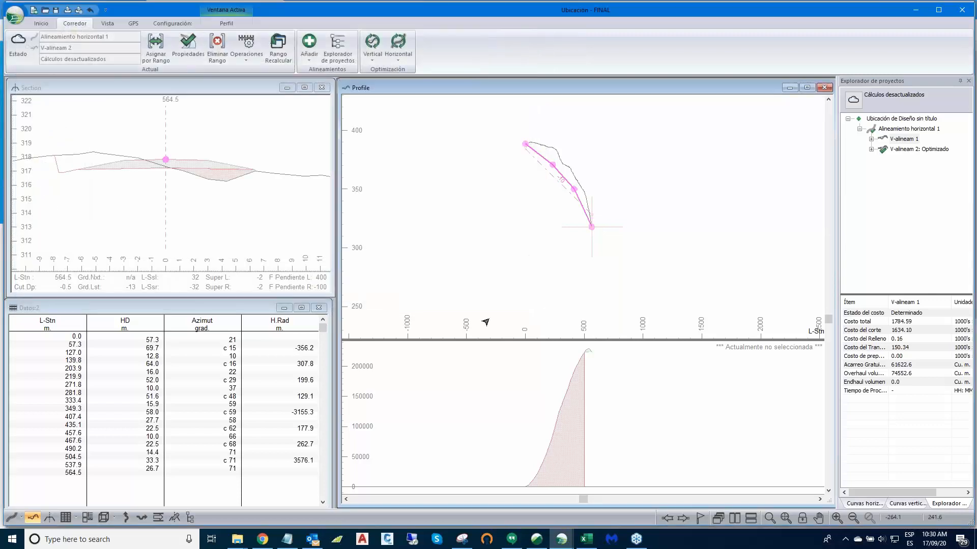
Step: Open the Diseño_Final design from the V7 folder inside 8_Webminar's Versions folder
left_click(15, 15)
left_click(26, 62)
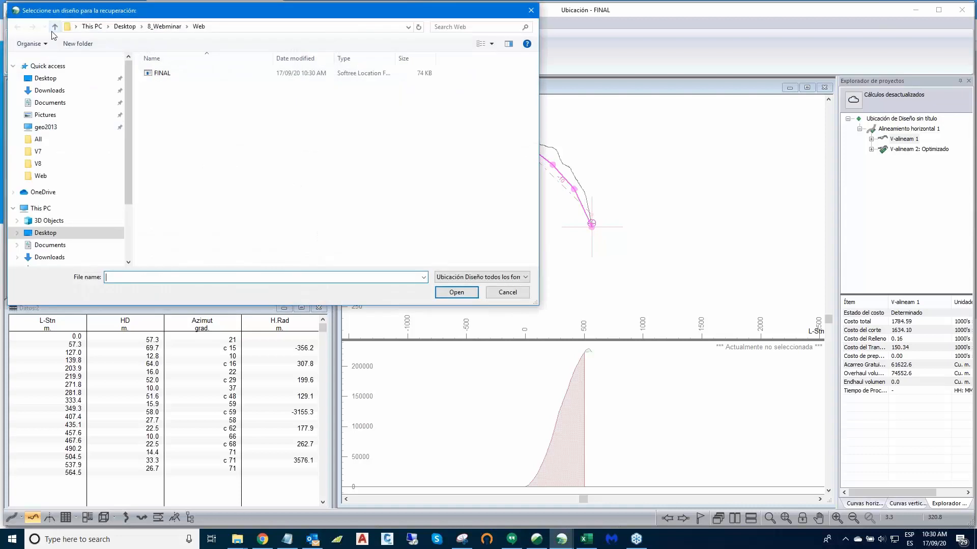
left_click(55, 27)
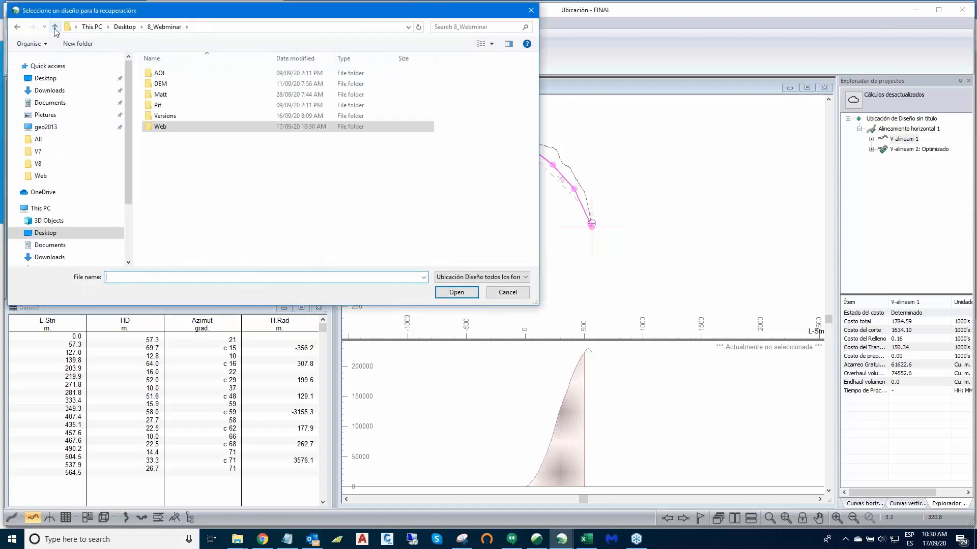
double_click(165, 116)
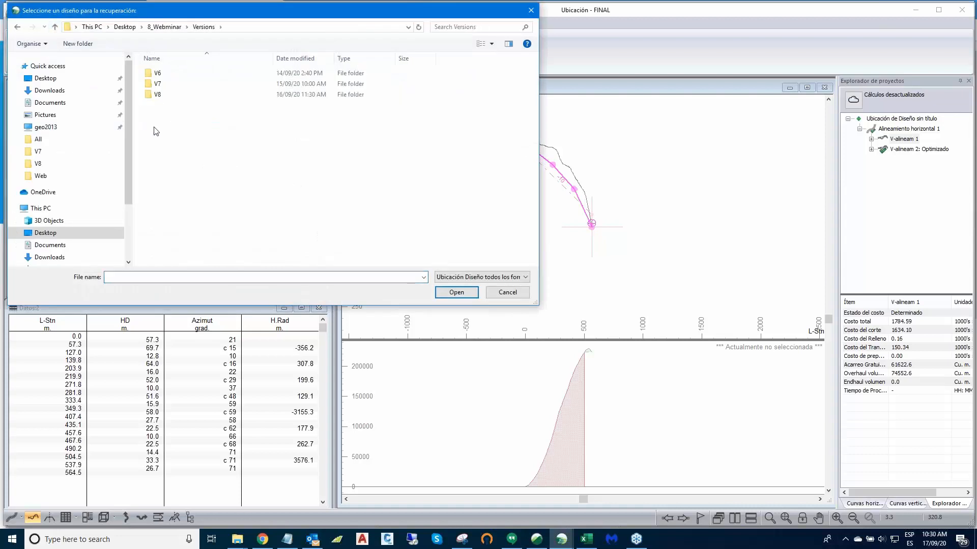
double_click(157, 95)
left_click(55, 26)
double_click(151, 85)
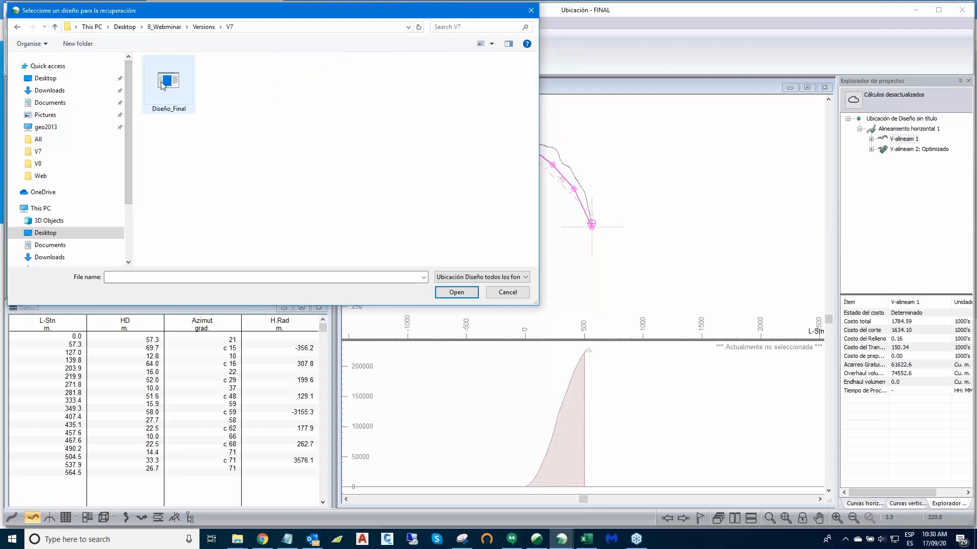
left_click(162, 82)
left_click(458, 293)
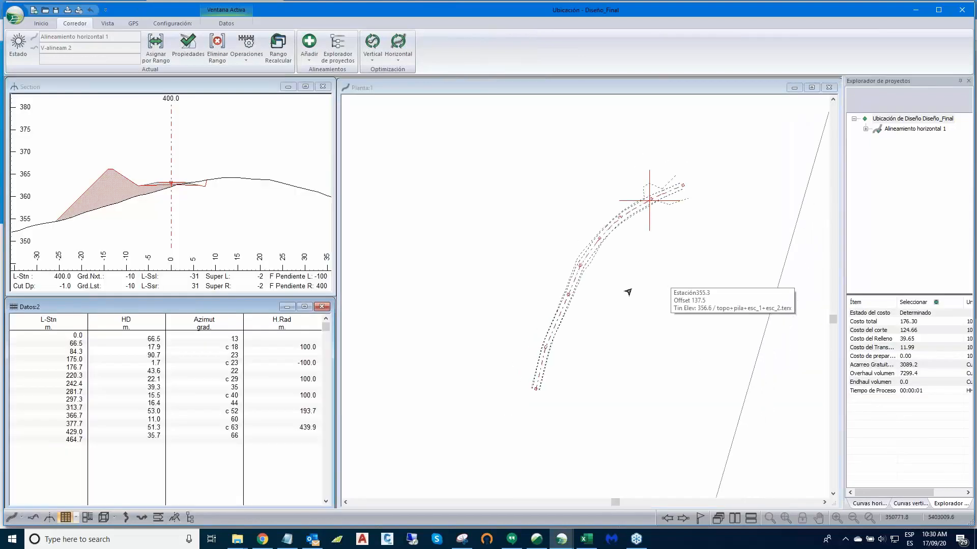
Step: Show the profile window, list the vertical alignments of Alineamiento horizontal 1, and examine V-alineam 1's profile and costs
left_click(35, 517)
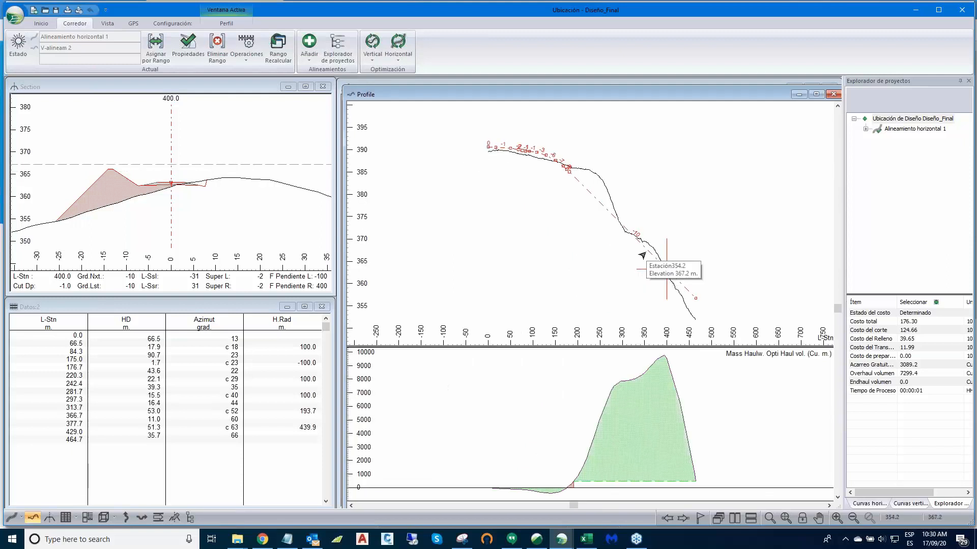
left_click(865, 129)
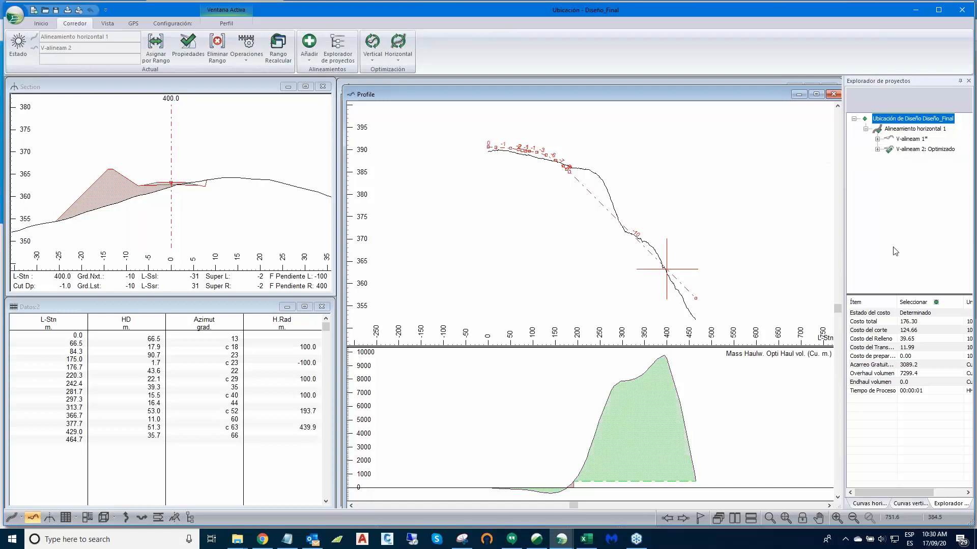
left_click(911, 139)
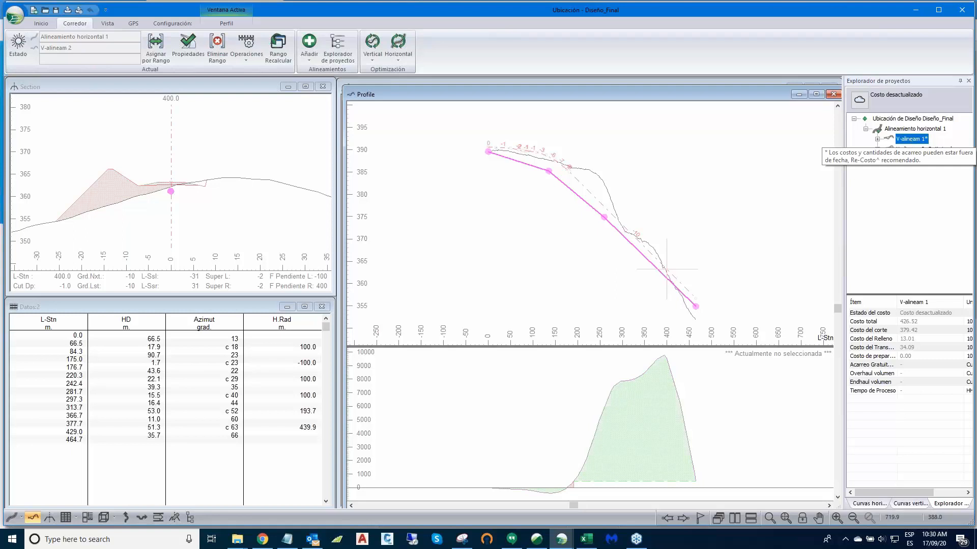
middle_click_drag(622, 219, 635, 225)
scroll(729, 280, "up", 1)
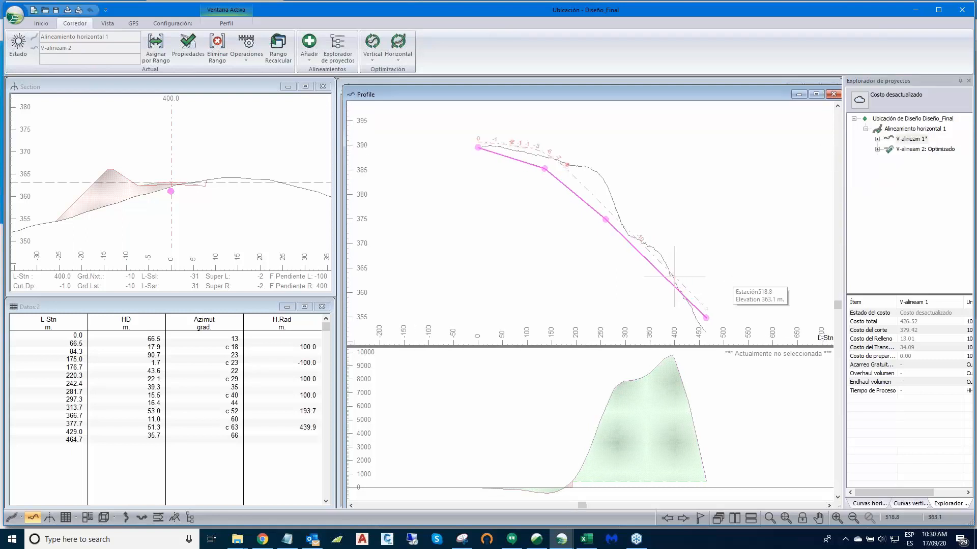
middle_click_drag(732, 277, 705, 280)
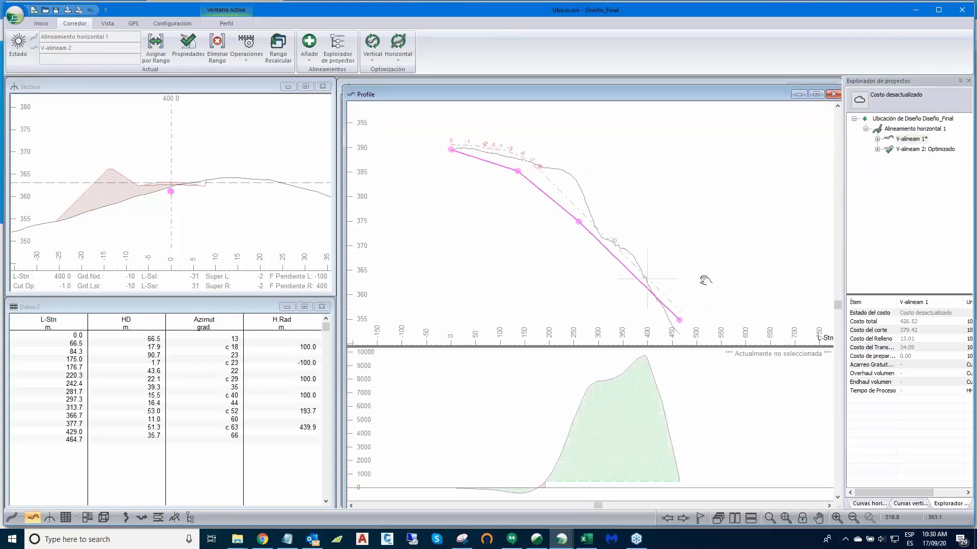
Step: Examine the profile, mass haul and costs of V-alineam 2: Optimizado
left_click(900, 150)
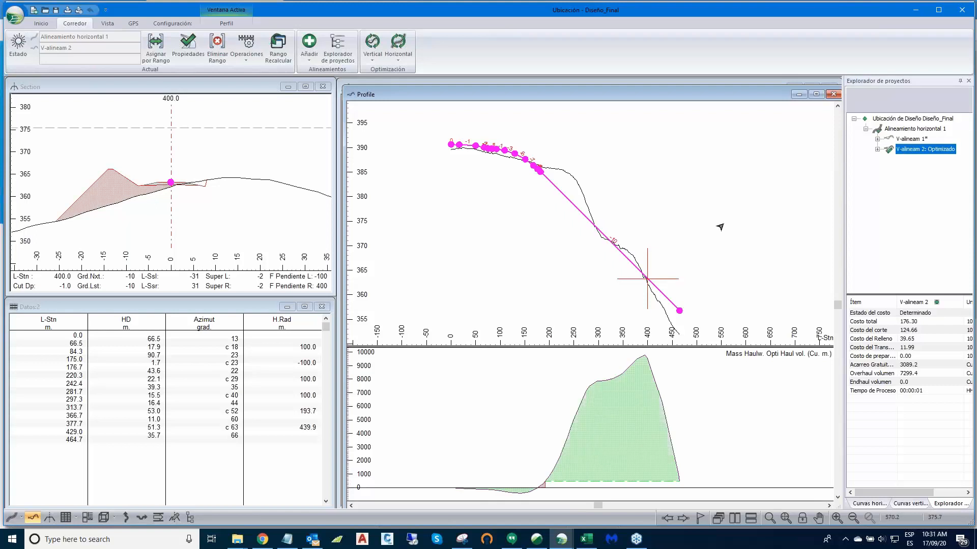
scroll(700, 237, "up", 1)
middle_click_drag(700, 236, 722, 239)
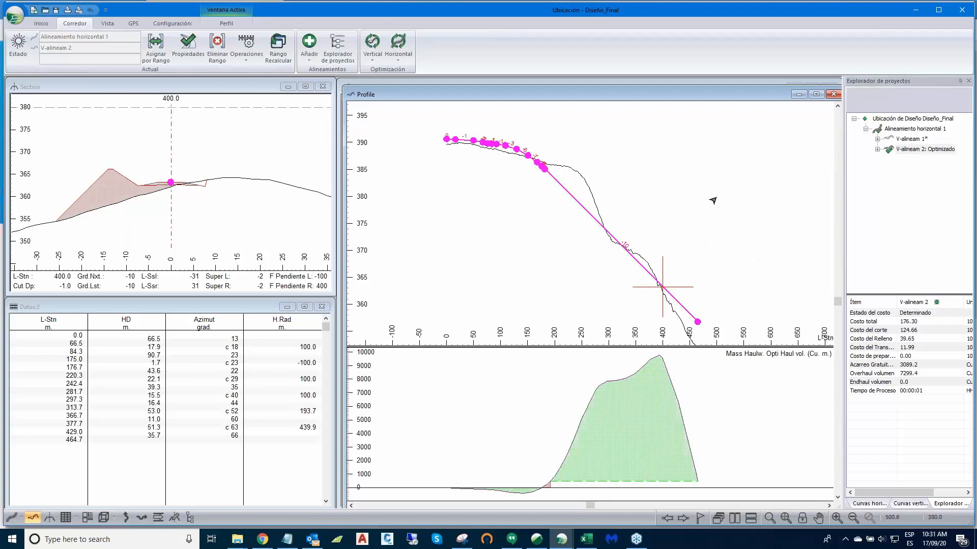
scroll(483, 145, "up", 2)
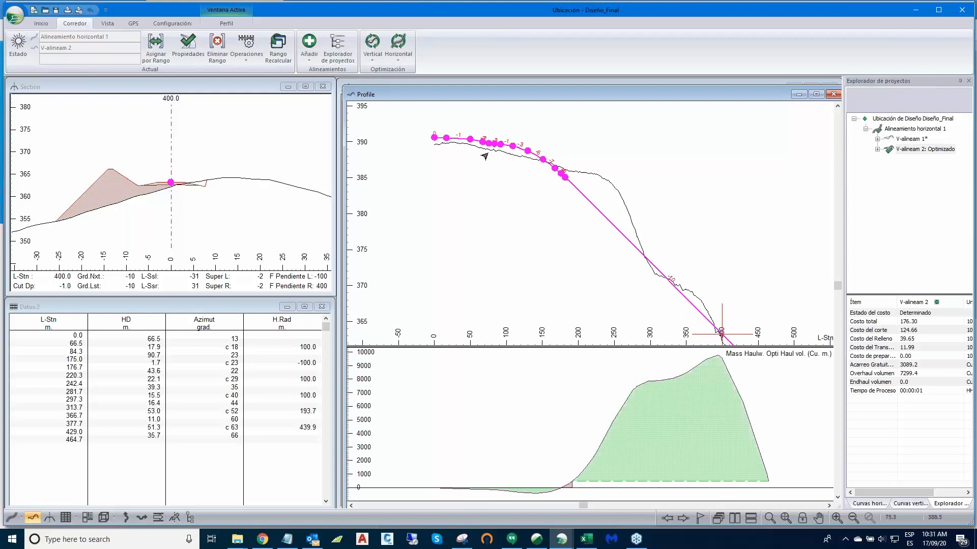
Step: Inspect the optimized grade line against the terrain along its full length, together with the mass haul diagram
scroll(521, 175, "up", 3)
scroll(462, 135, "up", 2)
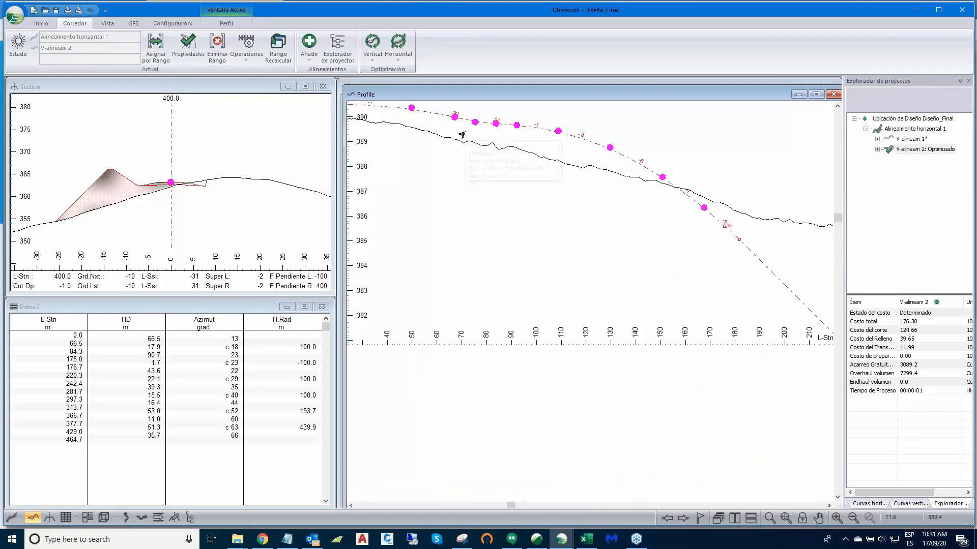
scroll(462, 131, "up", 2)
scroll(461, 130, "down", 4)
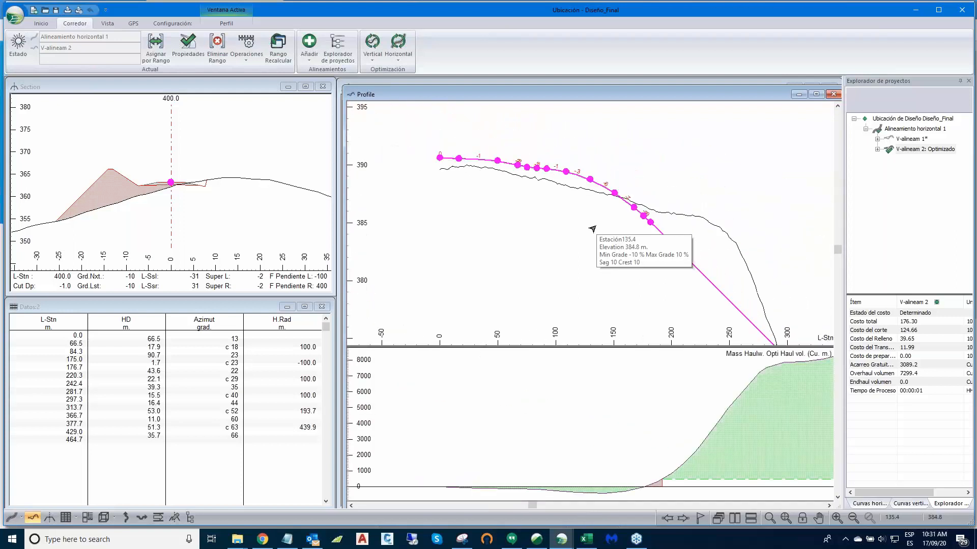
scroll(590, 227, "down", 3)
middle_click_drag(588, 217, 557, 185)
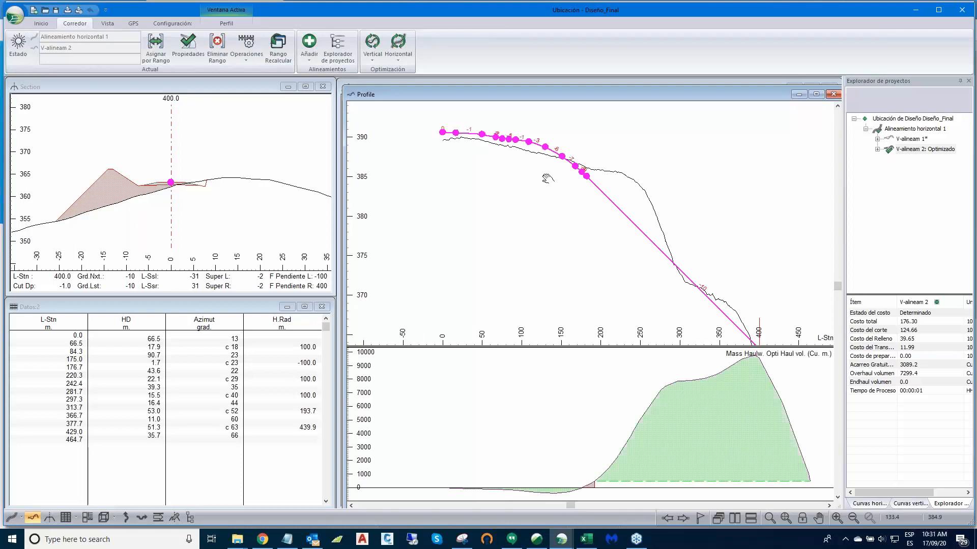
scroll(681, 265, "down", 2)
middle_click_drag(682, 265, 657, 220)
scroll(664, 262, "up", 1)
scroll(646, 232, "down", 1)
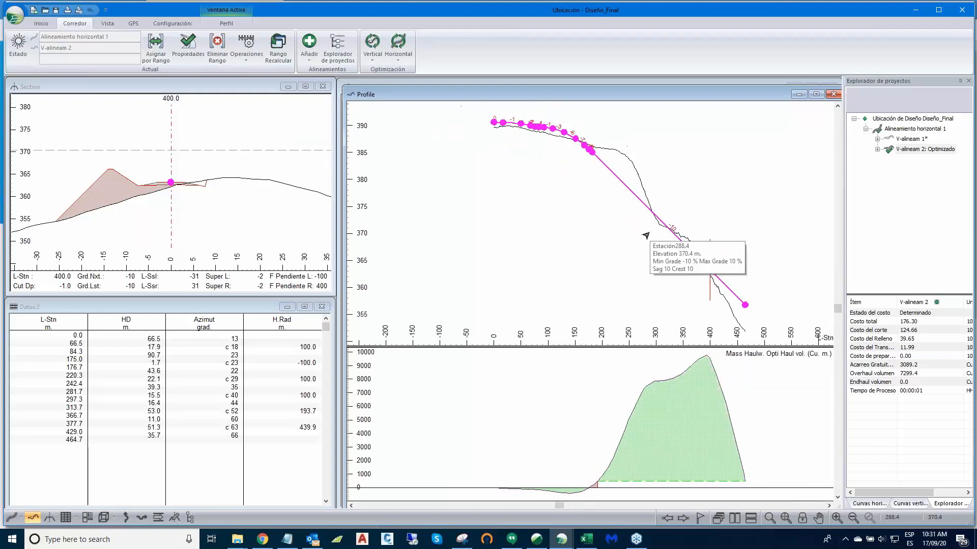
scroll(714, 272, "up", 1)
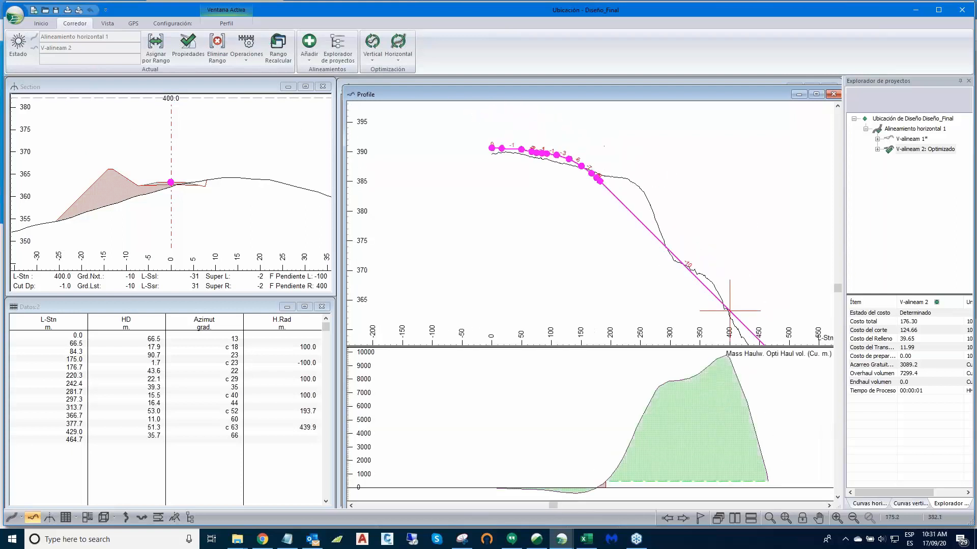
scroll(562, 157, "up", 4)
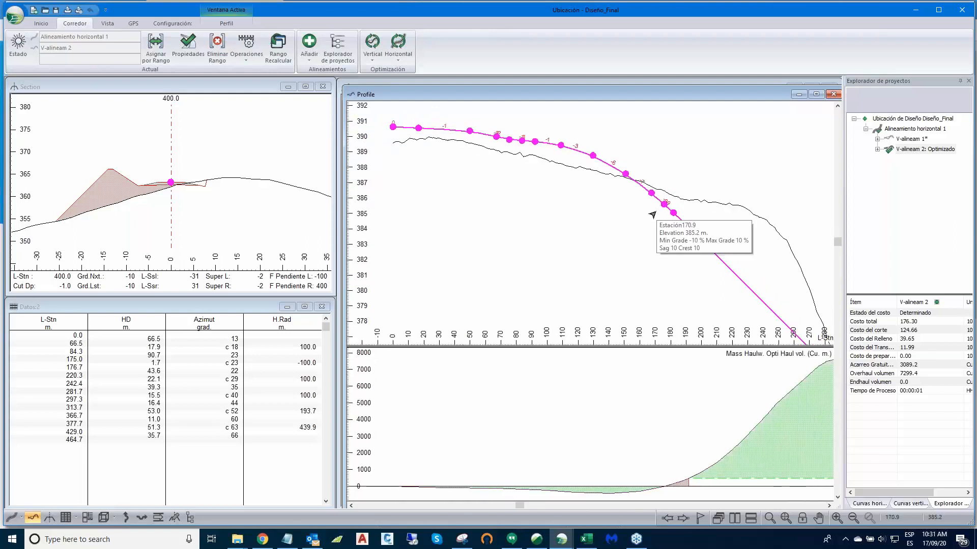
scroll(652, 215, "down", 3)
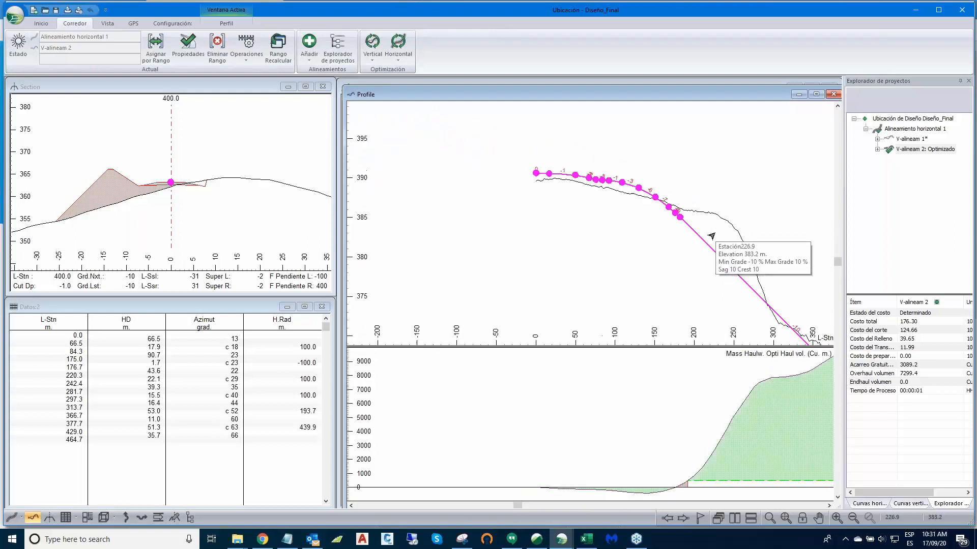
scroll(711, 236, "down", 1)
middle_click_drag(711, 236, 600, 192)
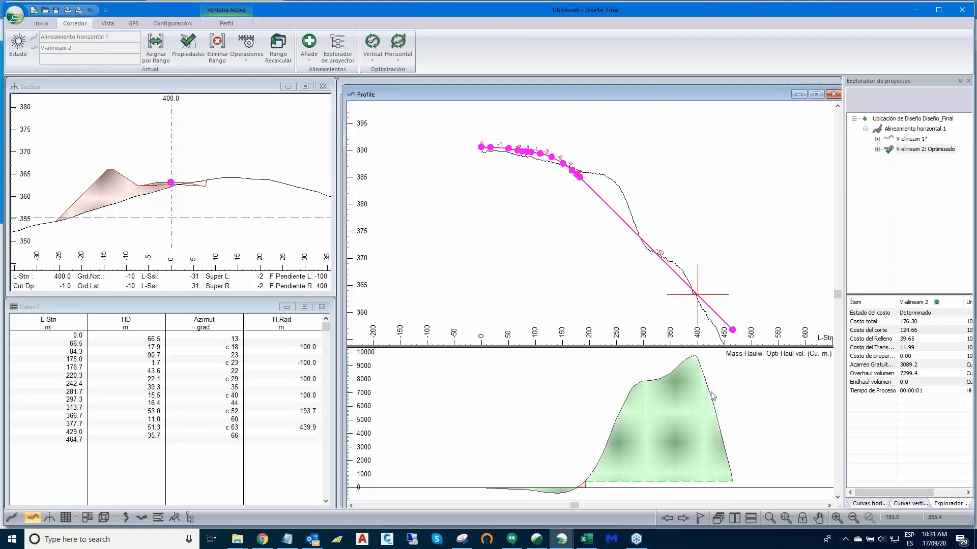
Step: Recalculate cost and haul for V-alineam 1 with the option to calculate all vertical alignments enabled
left_click(912, 138)
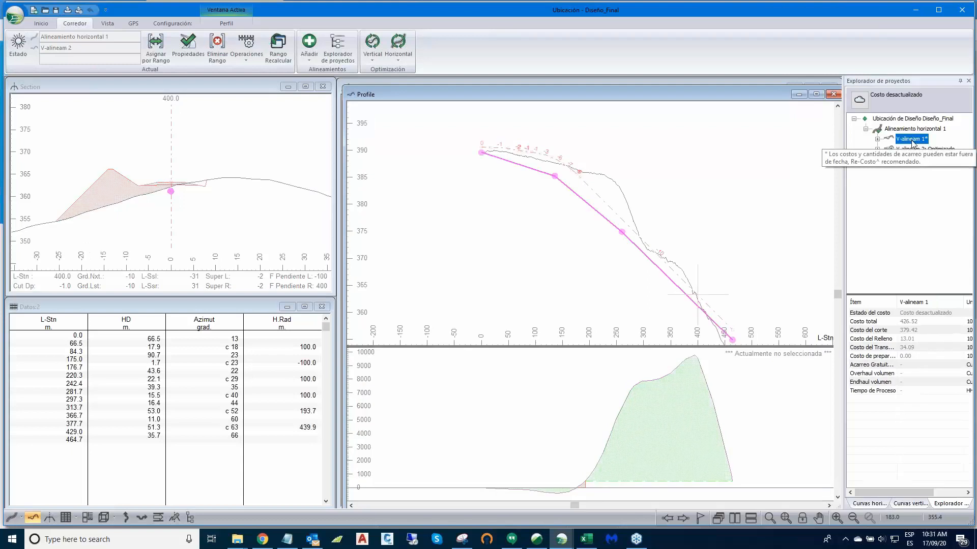
right_click(912, 143)
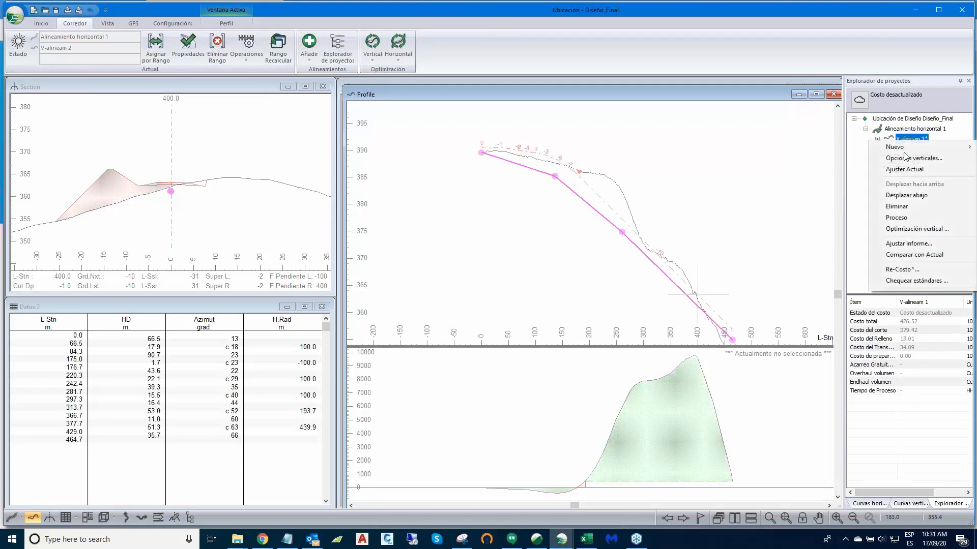
left_click(899, 270)
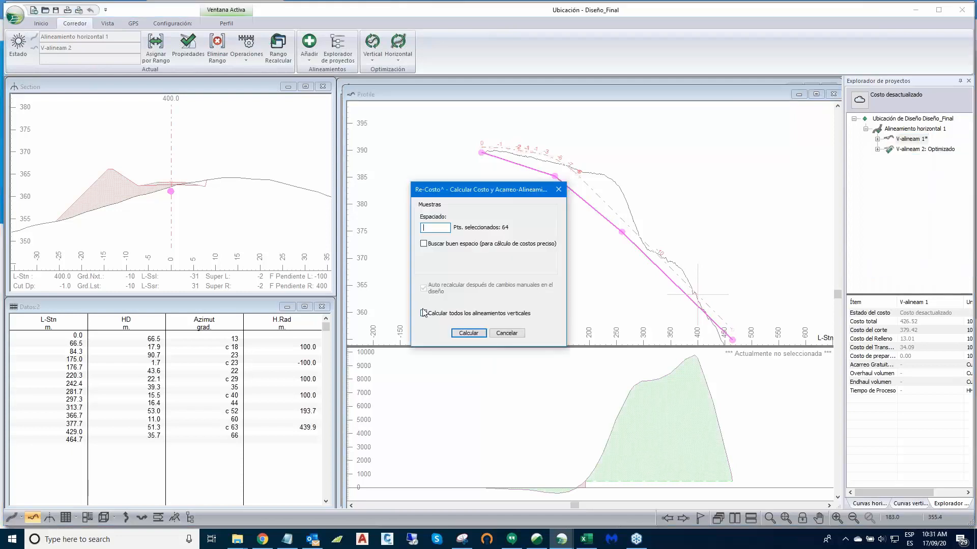
left_click(424, 313)
left_click(477, 334)
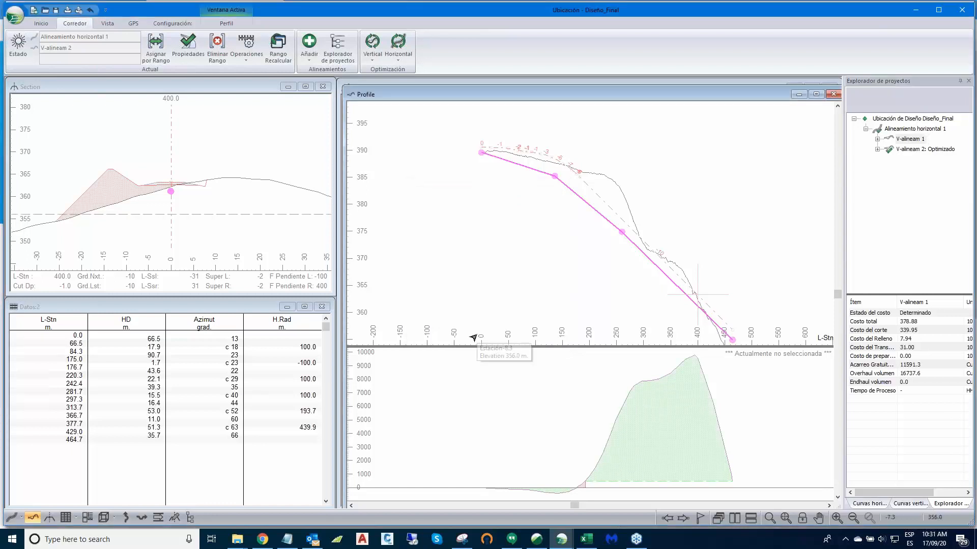
Step: Compare V-alineam 1 with the current alignment, dismiss the mail notification, and examine the cost and haul differences
right_click(910, 140)
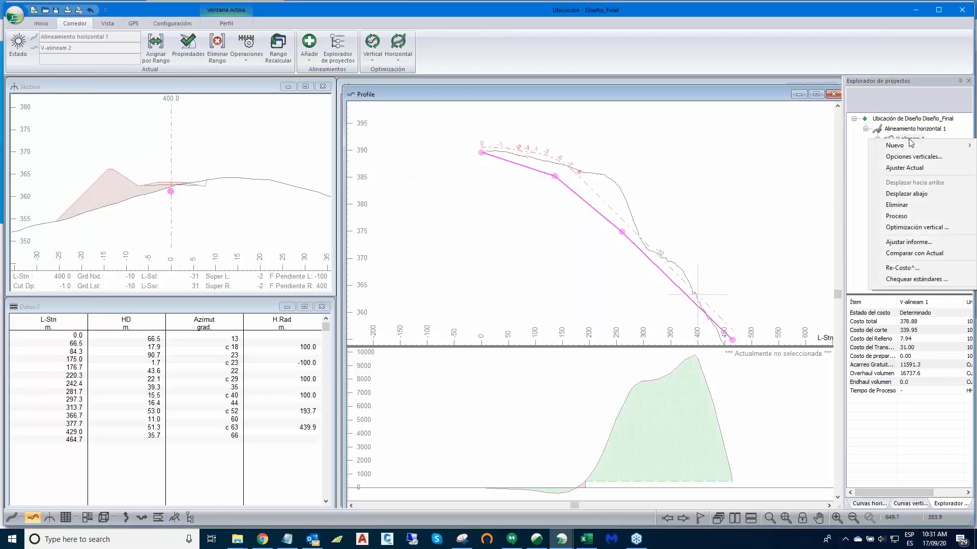
left_click(906, 254)
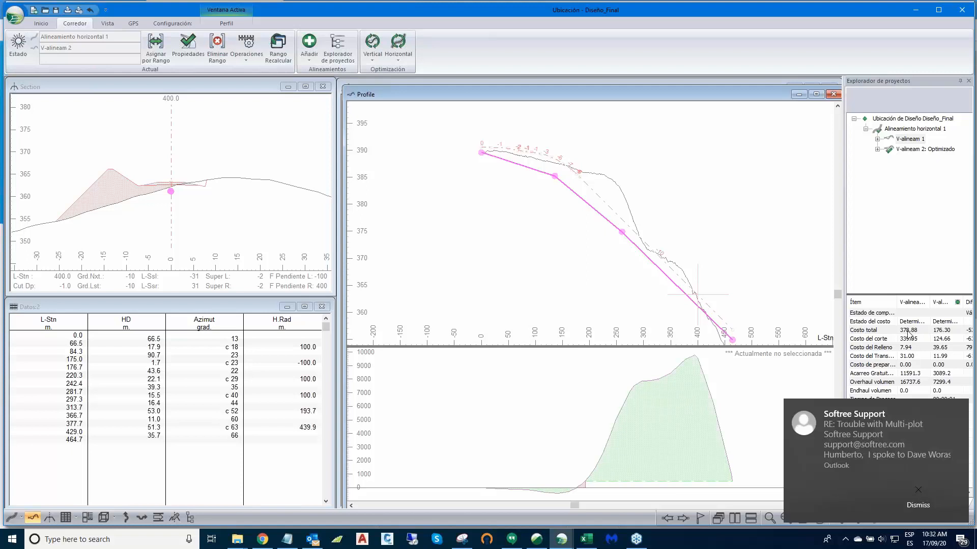
left_click(917, 491)
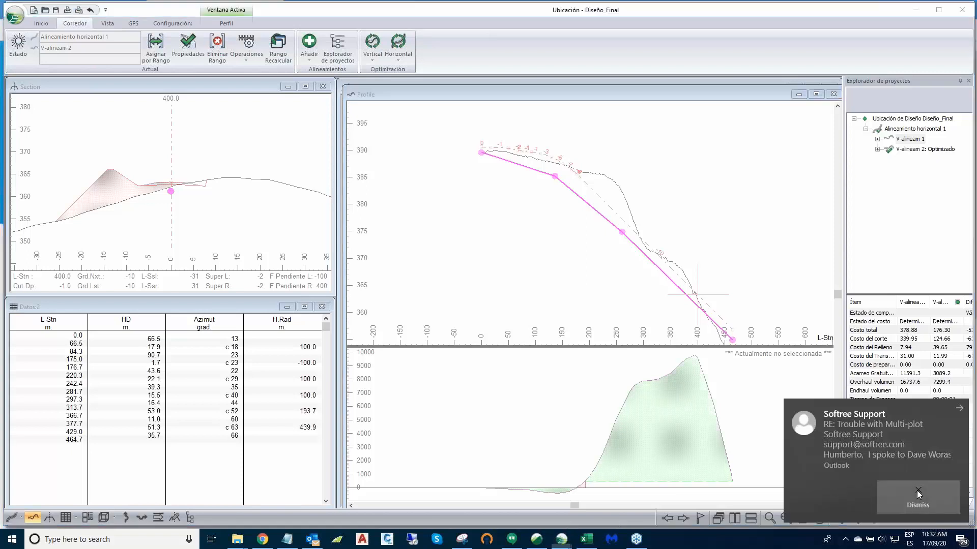
left_click_drag(883, 493, 887, 379)
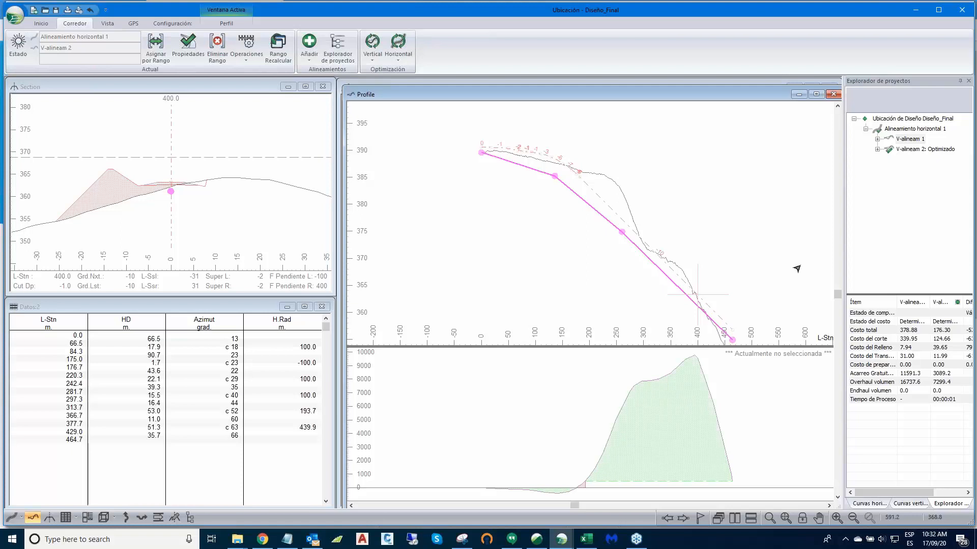
Step: Alternate between V-alineam 1 and V-alineam 2: Optimizado to compare their grade lines and costs, ending on the optimized one
scroll(697, 294, "up", 1)
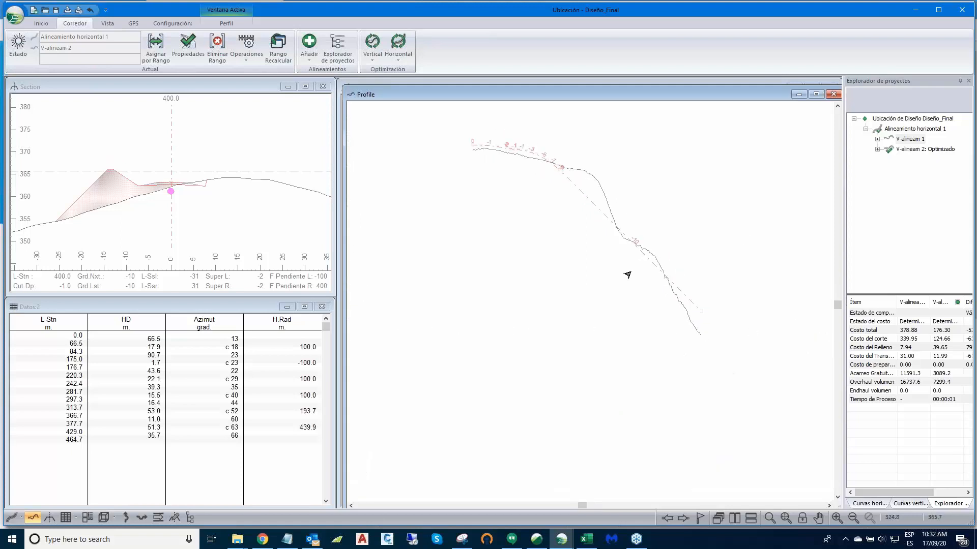
scroll(691, 255, "down", 1)
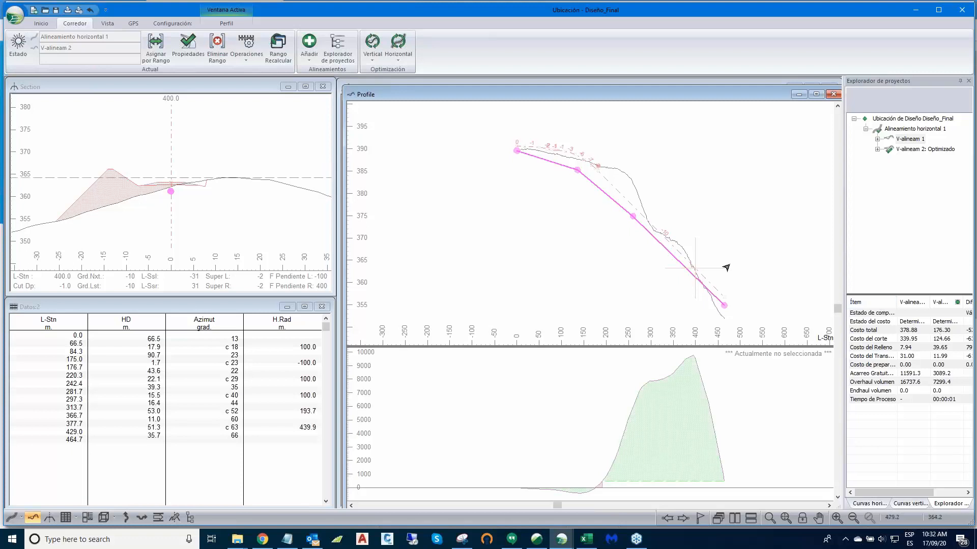
scroll(726, 268, "up", 1)
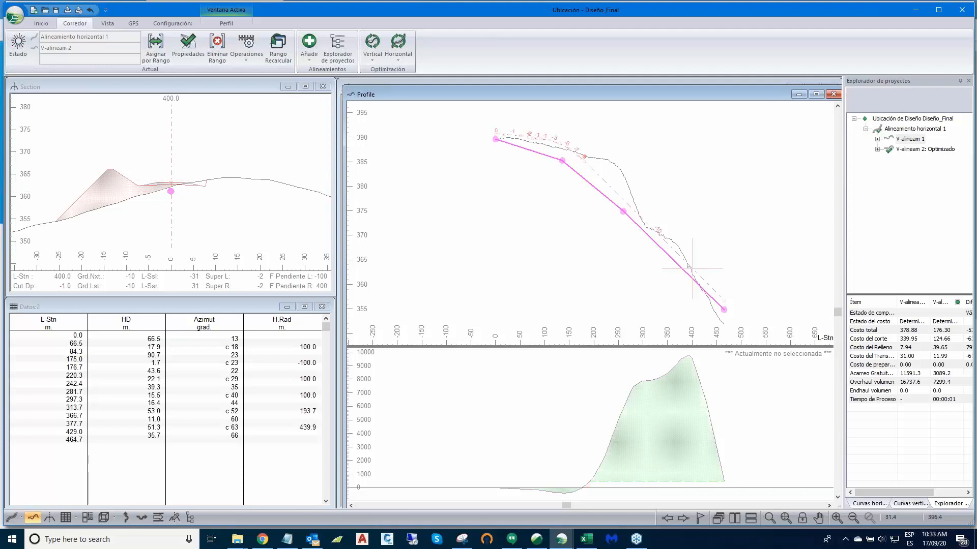
left_click_drag(526, 94, 526, 86)
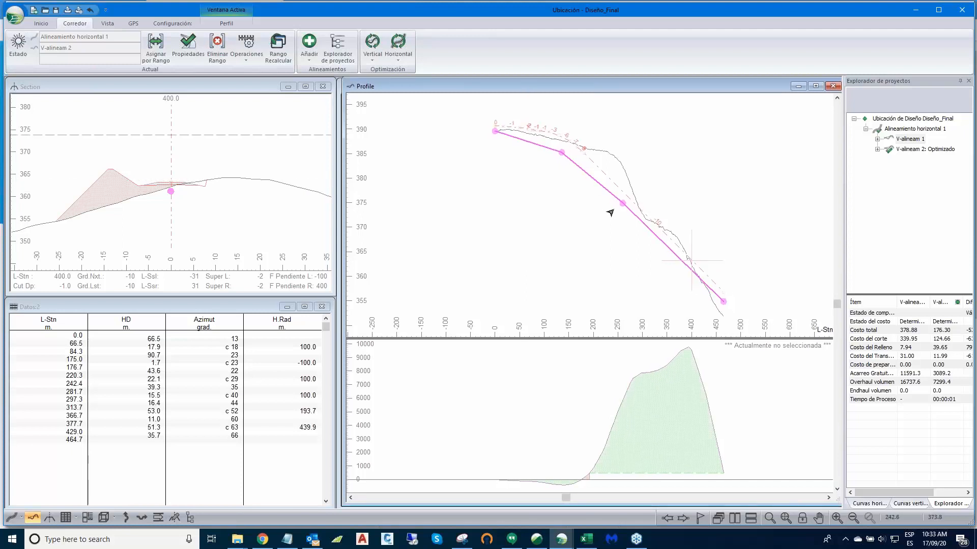
scroll(610, 211, "up", 1)
left_click(903, 151)
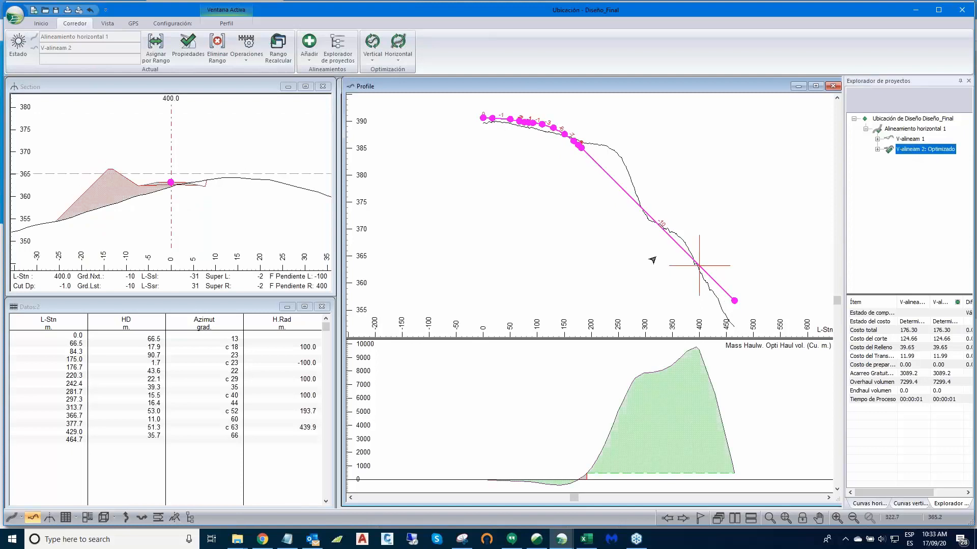
left_click(890, 141)
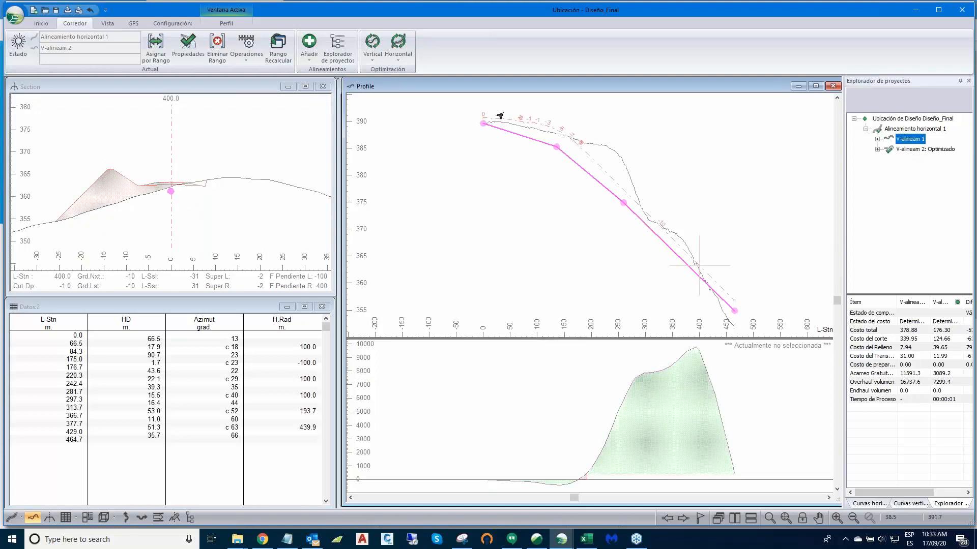
left_click(903, 151)
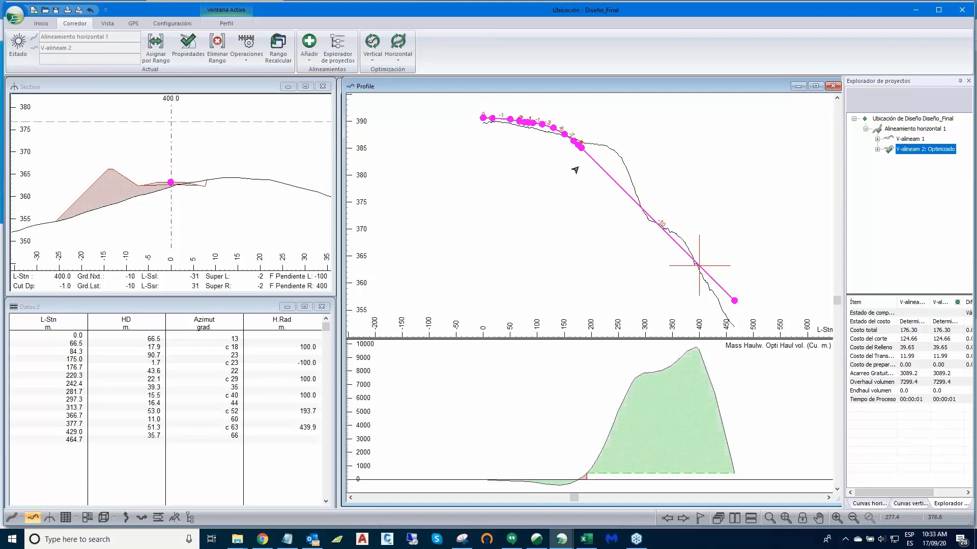
left_click(910, 139)
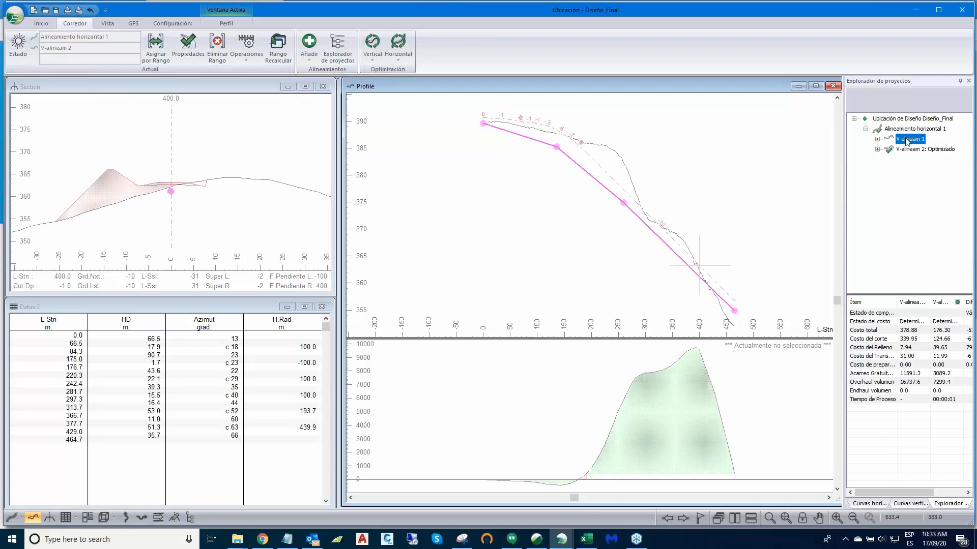
scroll(546, 143, "up", 1)
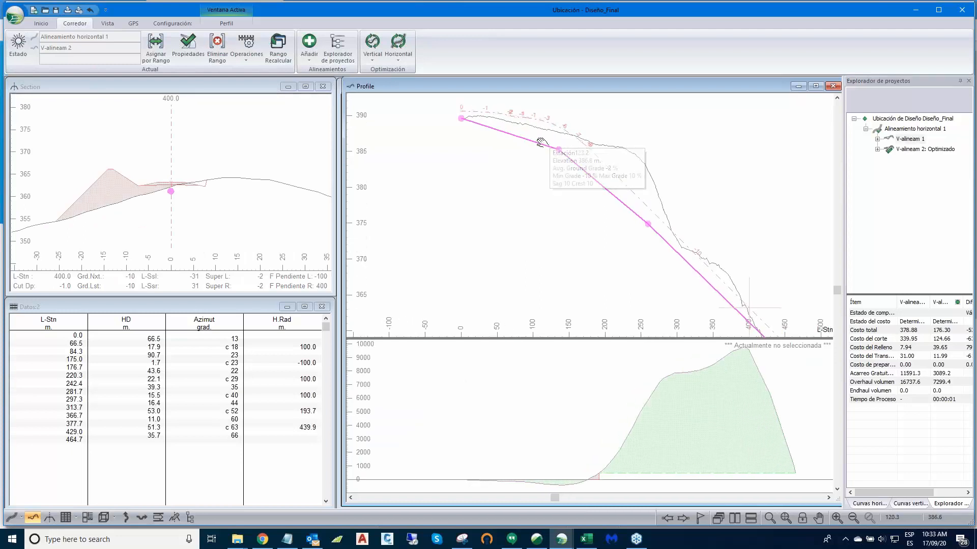
middle_click_drag(544, 143, 527, 150)
scroll(526, 150, "down", 3)
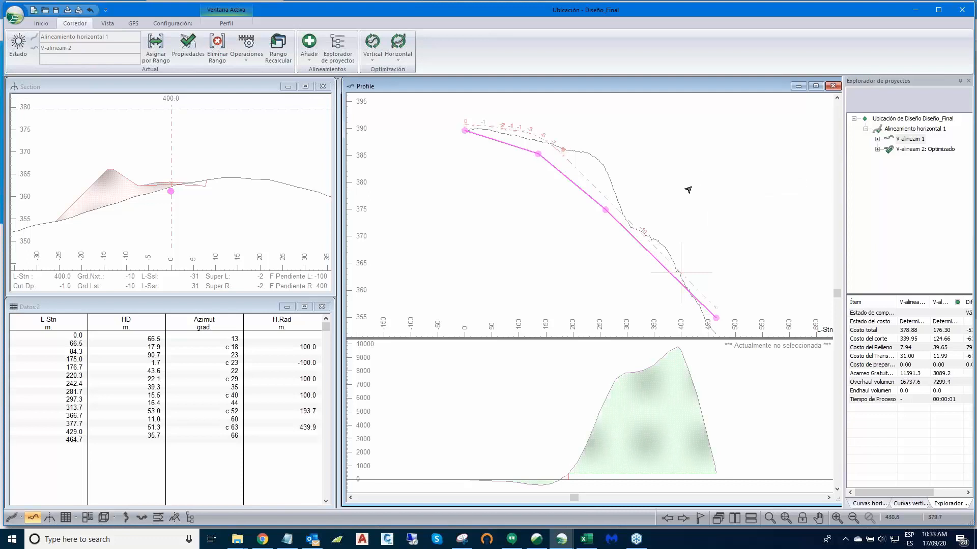
scroll(598, 209, "up", 1)
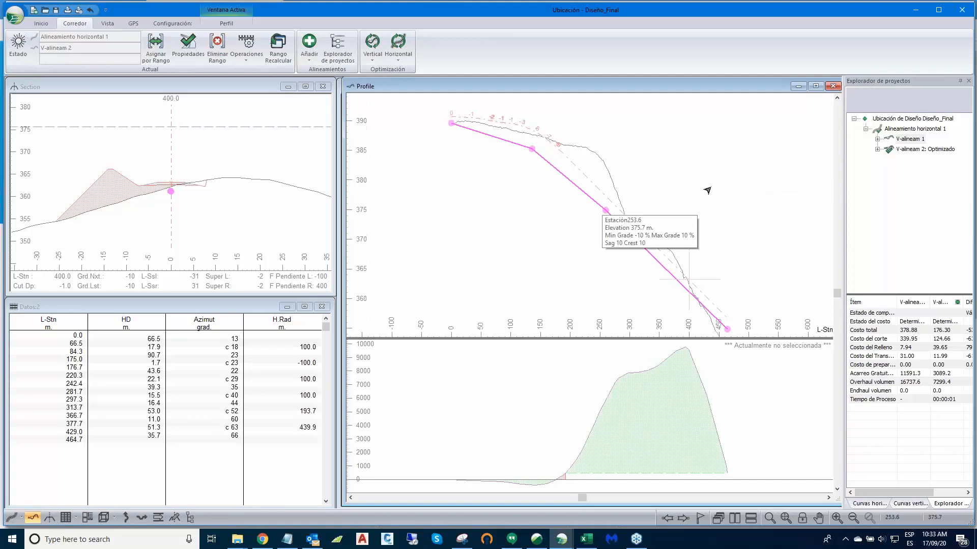
left_click(910, 150)
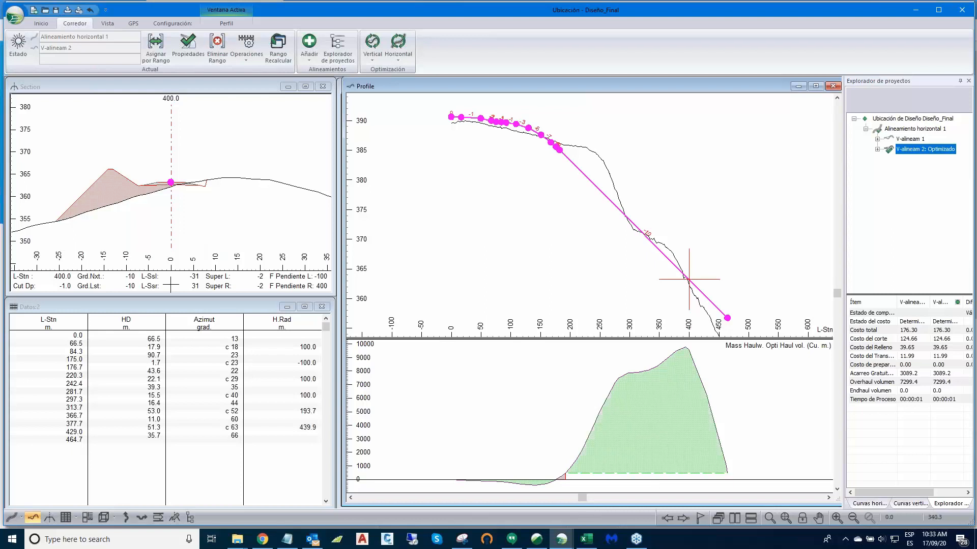
Step: Show the Multi-Plot window and set the page size to Size C
left_click(87, 518)
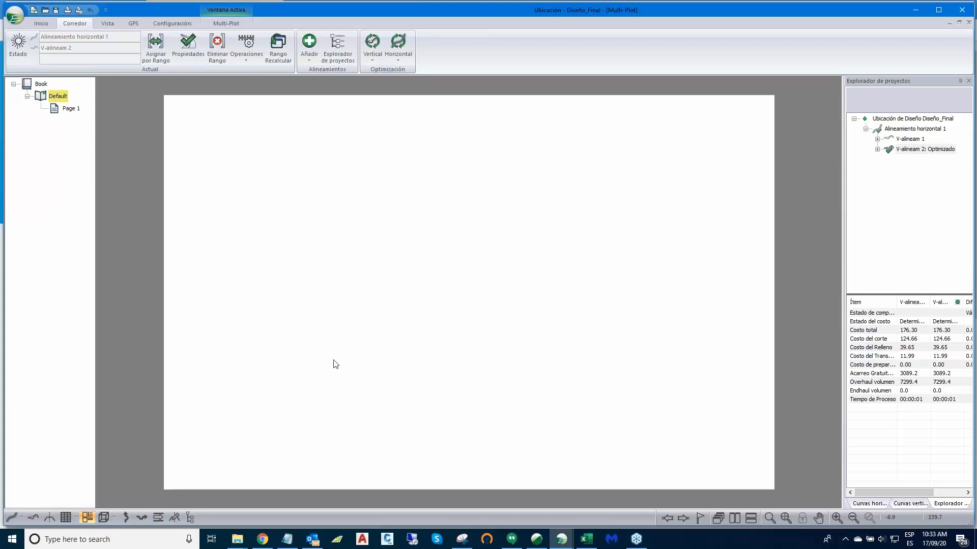
left_click(231, 20)
left_click(22, 51)
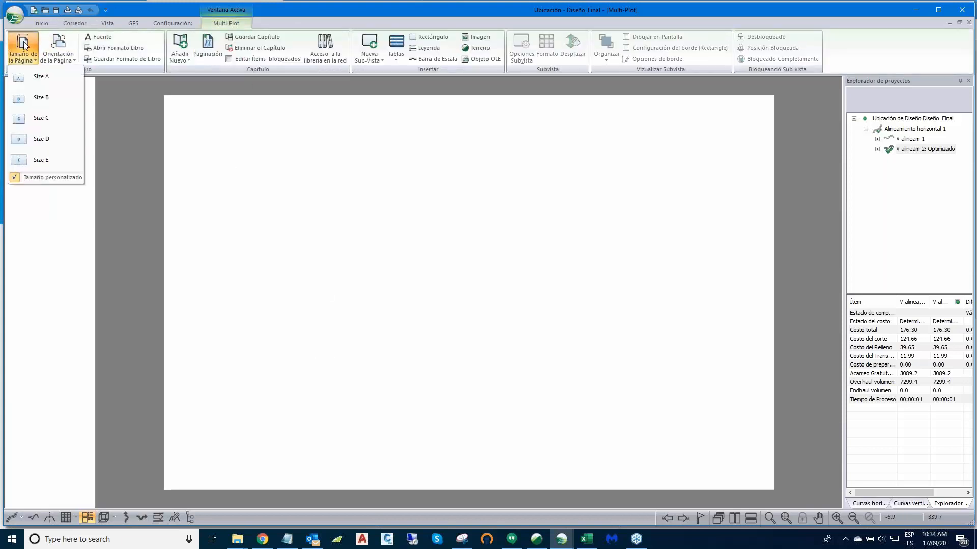
left_click(42, 120)
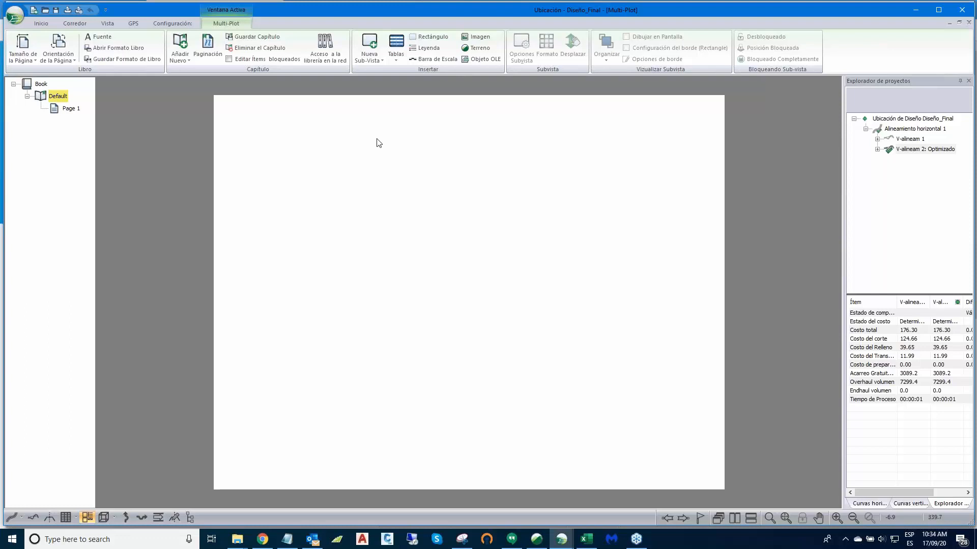
Step: Add the C_Size_Block_Title chapter from the network library and insert a Perfil:1 sub-view on its page
left_click(329, 45)
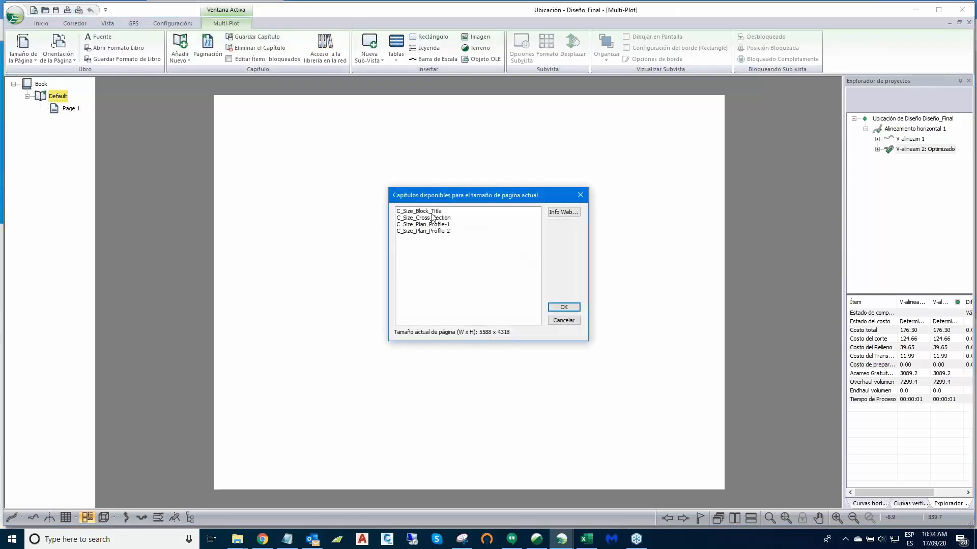
left_click(433, 211)
left_click(563, 308)
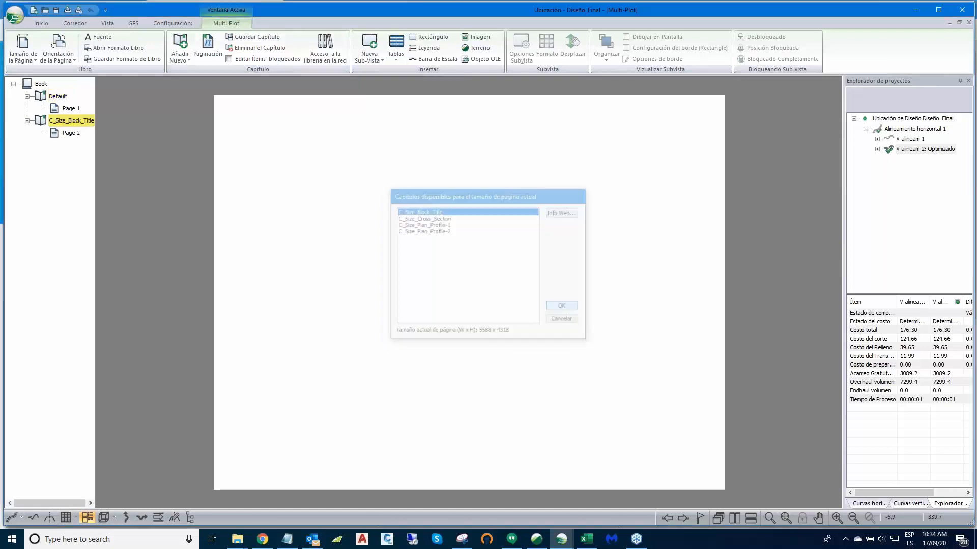
left_click(370, 51)
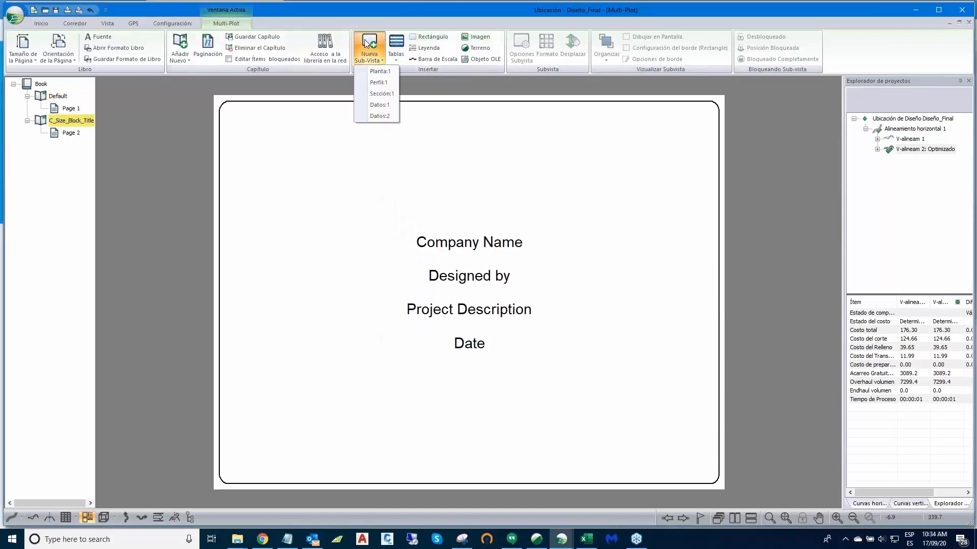
left_click(377, 83)
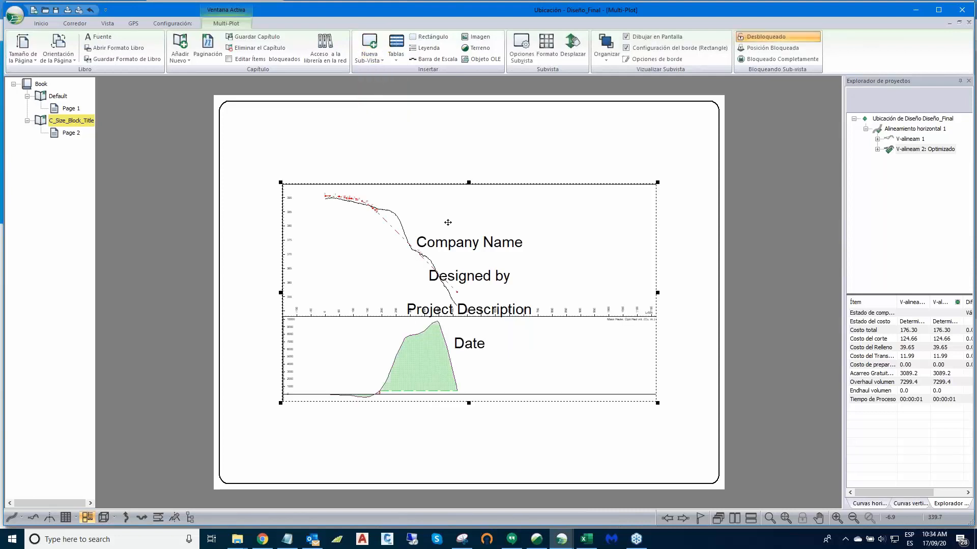
Step: Add the C_Size_Cross_Section chapter from the network library to the plot book
mouse_move(448, 222)
middle_mouse_down()
mouse_move(419, 199)
mouse_move(446, 224)
middle_mouse_up()
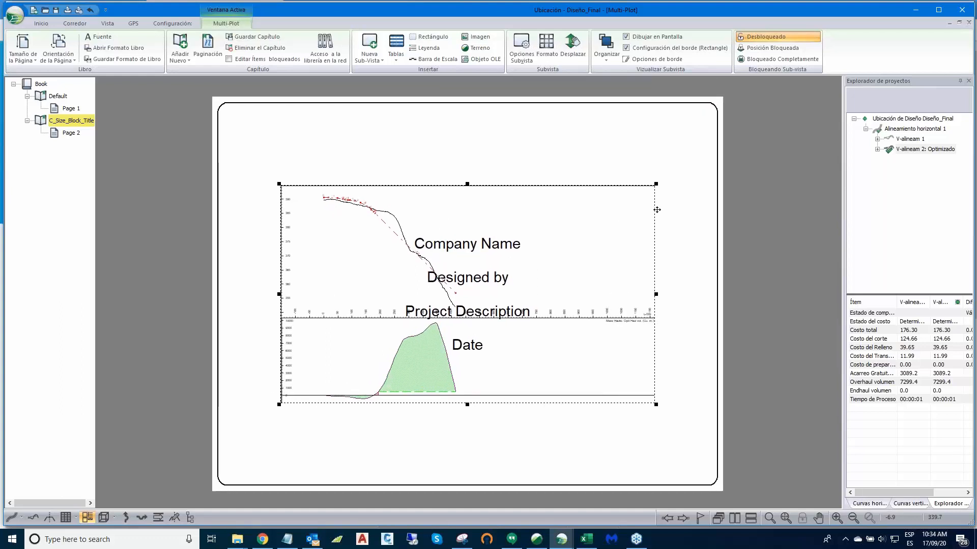
left_click(321, 42)
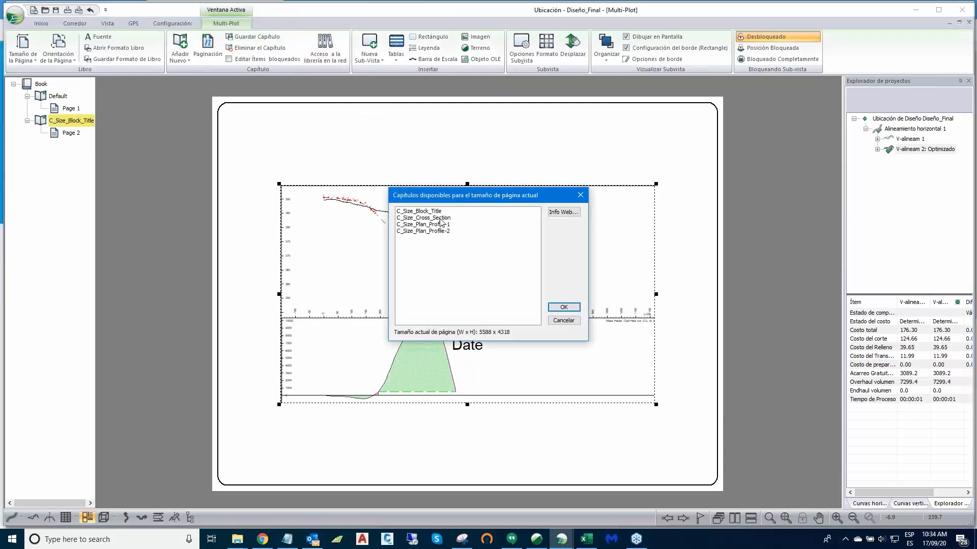
left_click(440, 219)
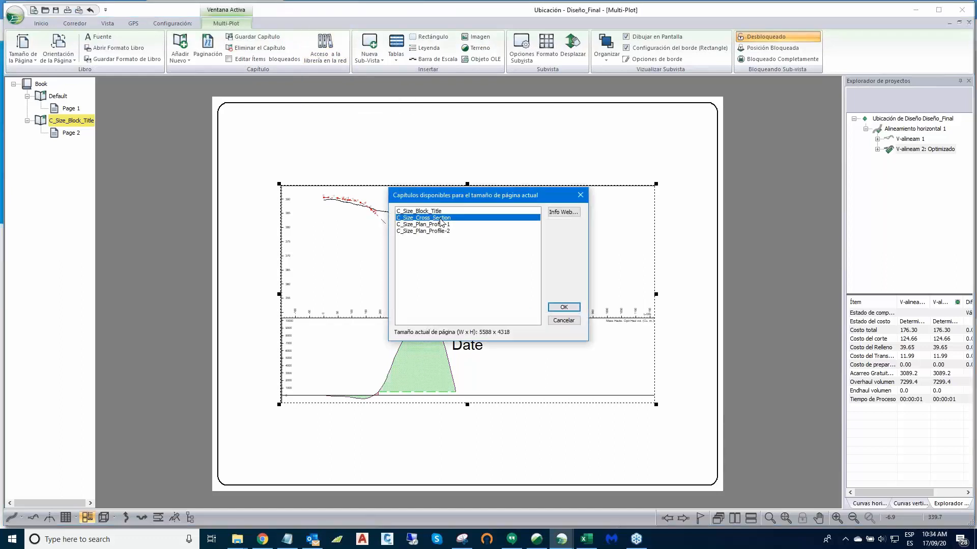
left_click(564, 307)
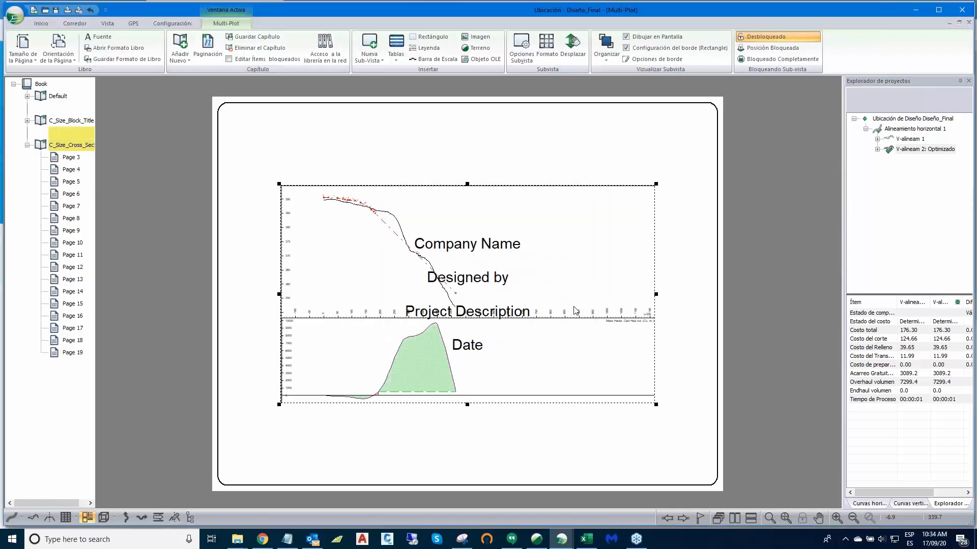
Step: Page forward and back through the cross-section chapter's sheets to examine their section layouts, starting at Page 3
left_click(68, 158)
key("Down")
key("Down")
key("Down")
key("Down")
key("Down")
key("Down")
key("Down")
key("Down")
key("Down")
key("Down")
key("Down")
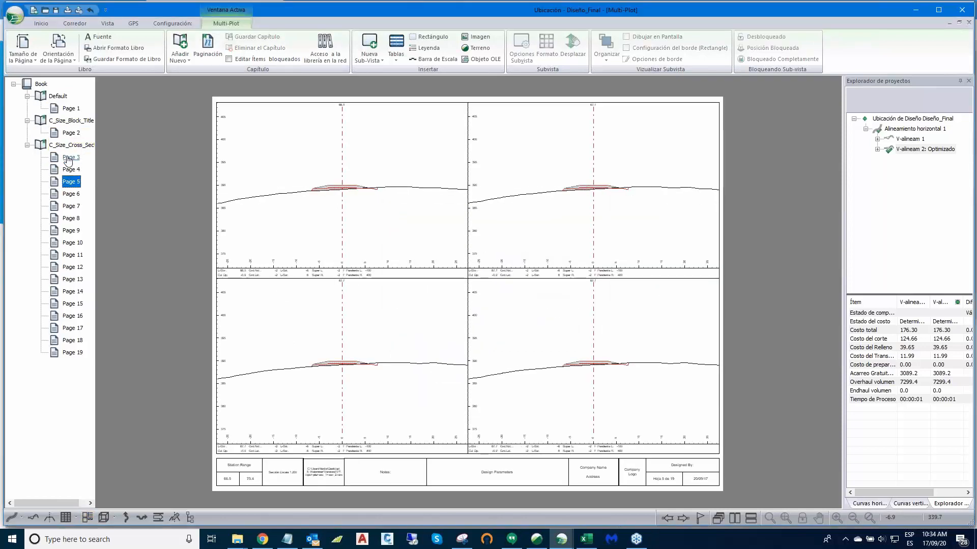
key("Down")
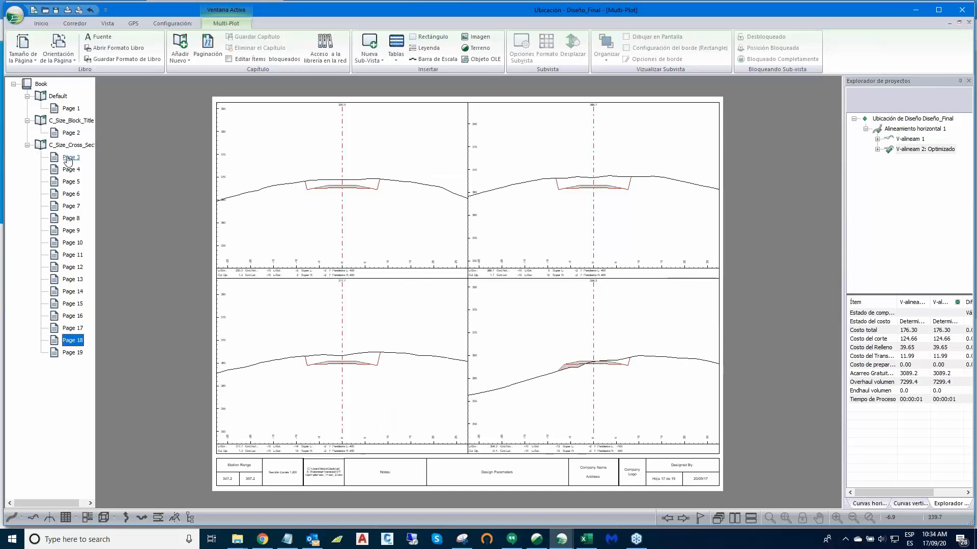
key("Up")
key("Up")
key("Up")
key("Up")
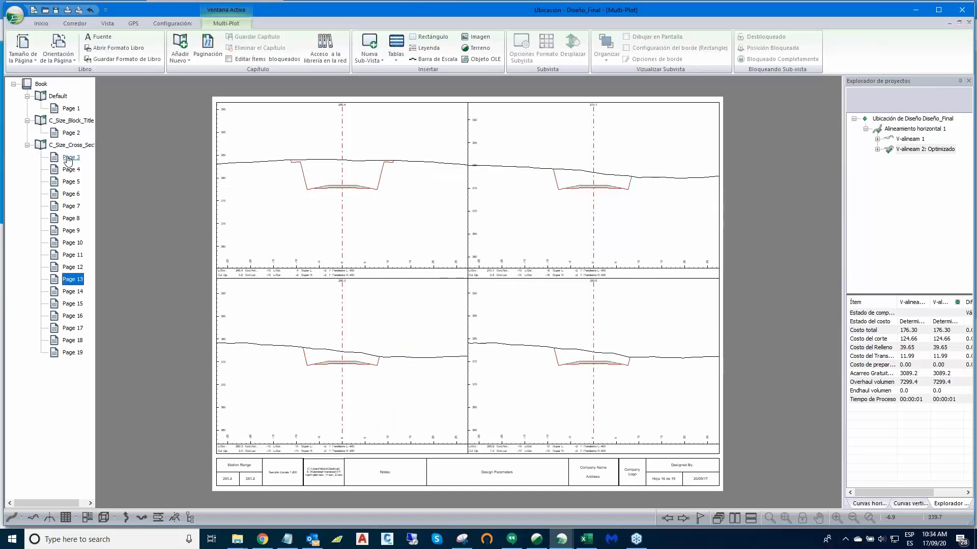
Step: Add the C_Size_Plan_Profile-1 chapter from the network library and check its Page 21 and Page 20
left_click(319, 51)
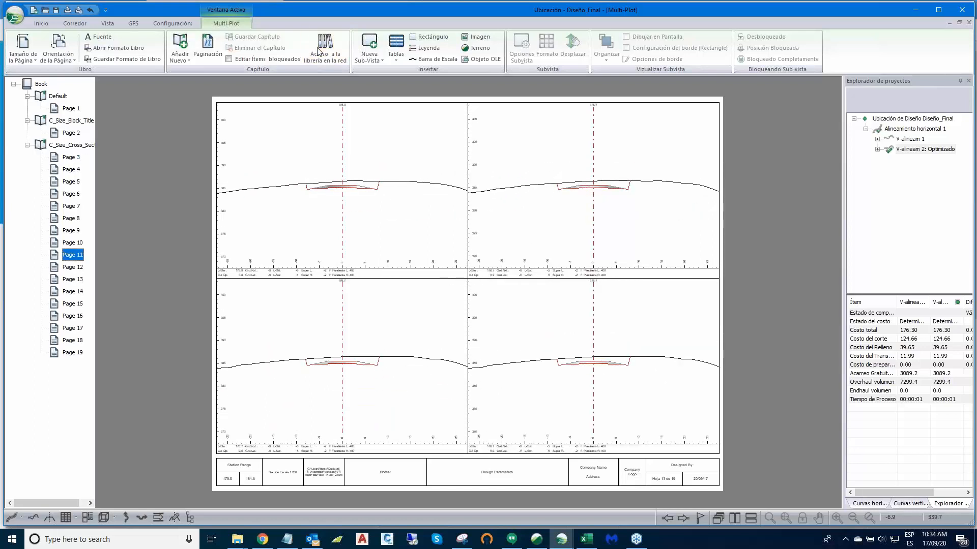
left_click(423, 224)
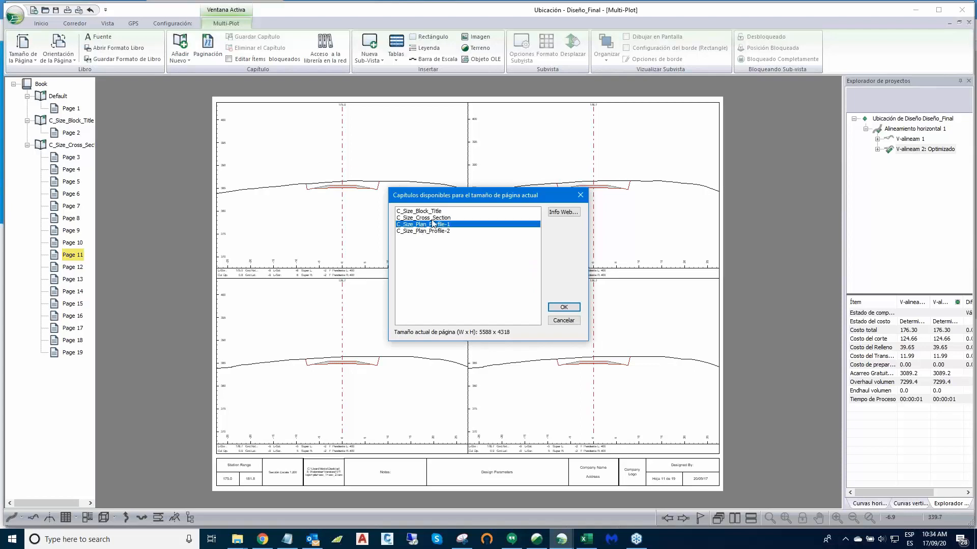
left_click(564, 307)
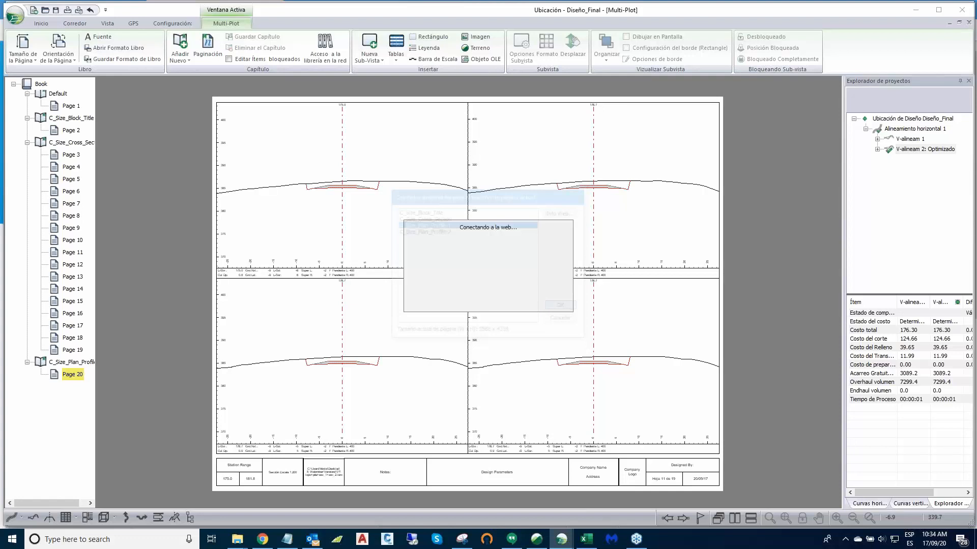
scroll(596, 279, "down", 2)
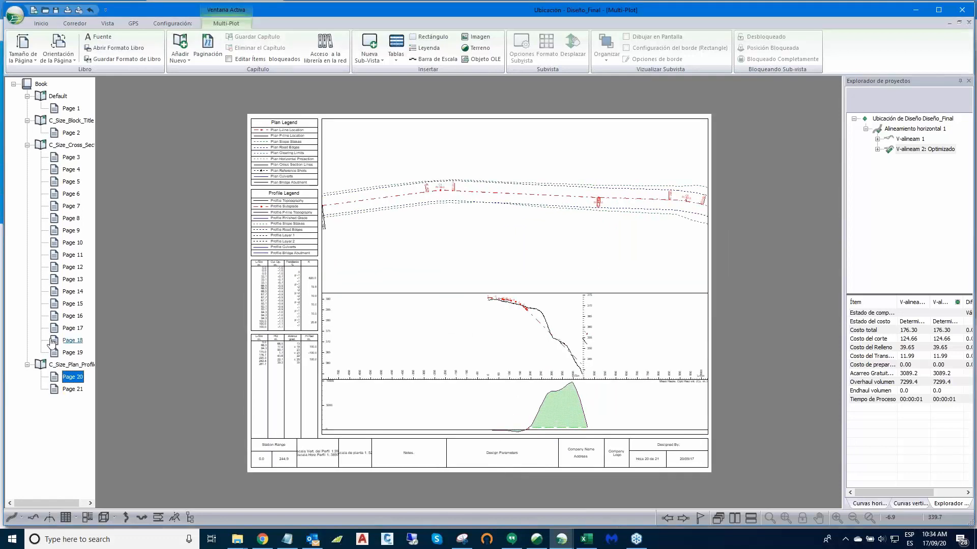
left_click(71, 389)
left_click(71, 377)
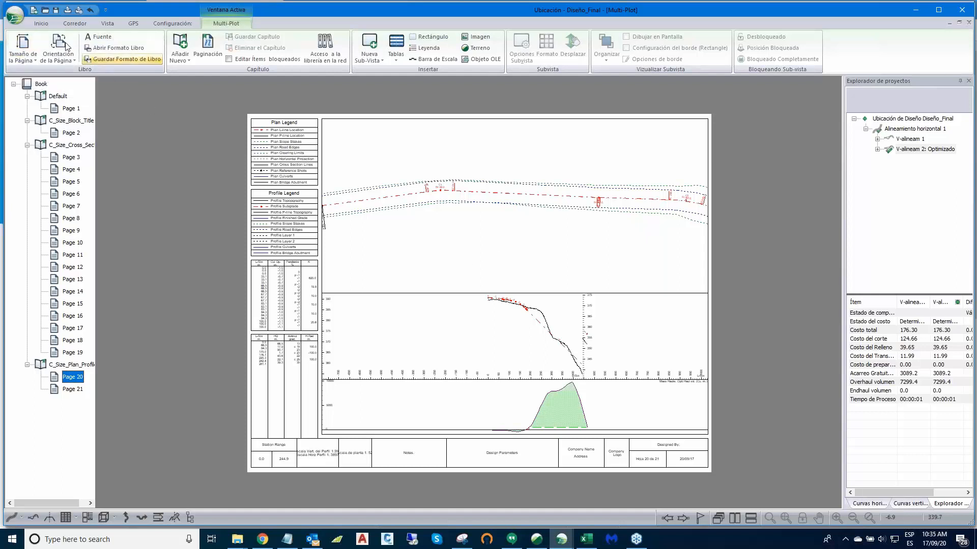
Step: Save the design as Diseño_Final in the 8_Webminar\Web folder, keeping the Localización de diseño (*.dsnx) format
left_click(14, 16)
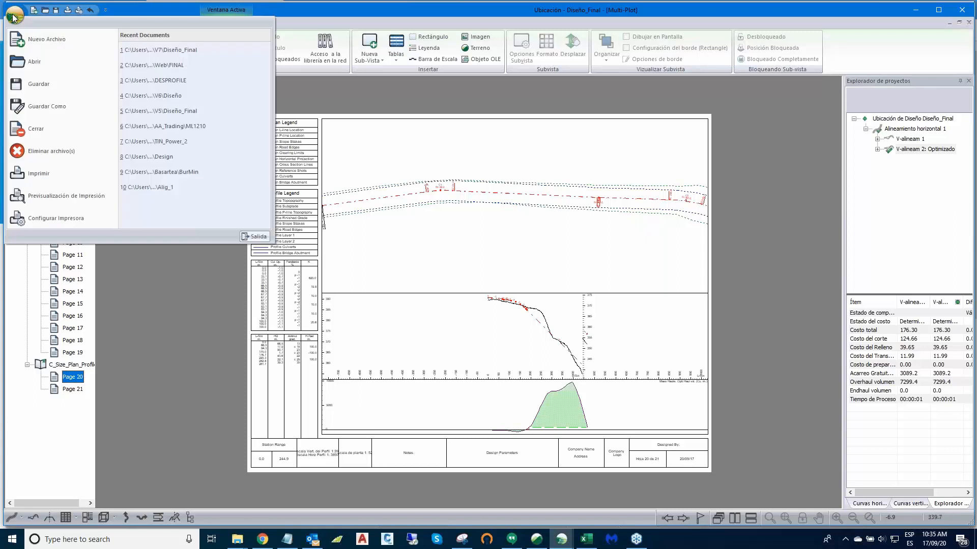
left_click(47, 106)
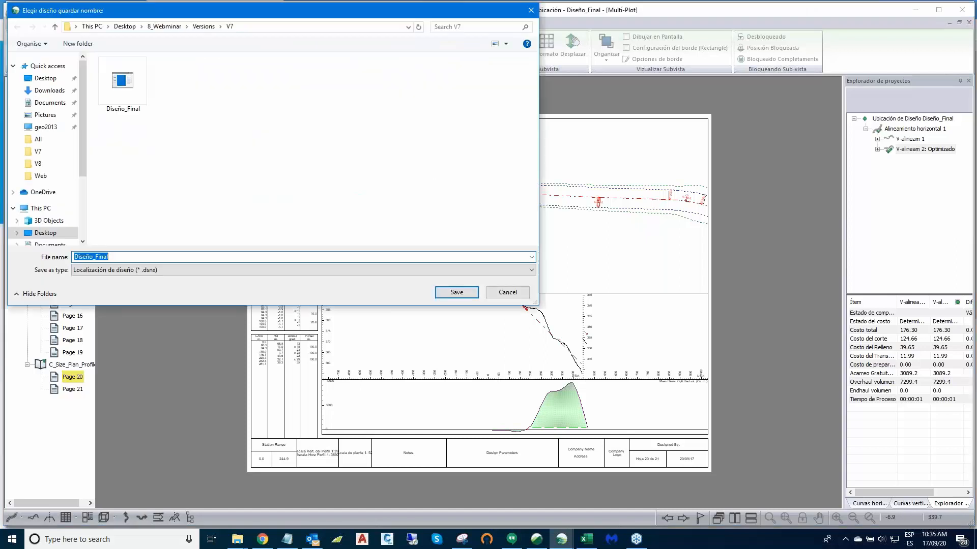
left_click(56, 31)
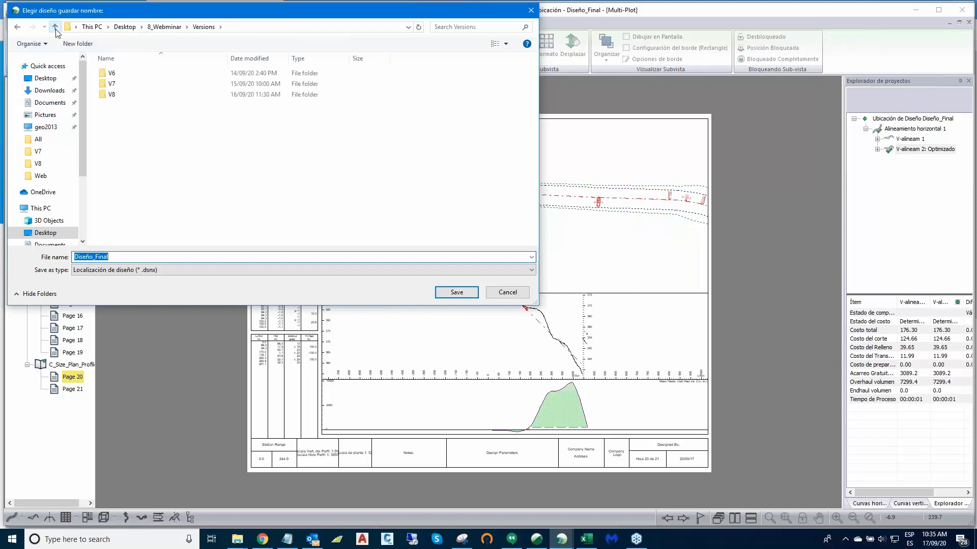
left_click(56, 31)
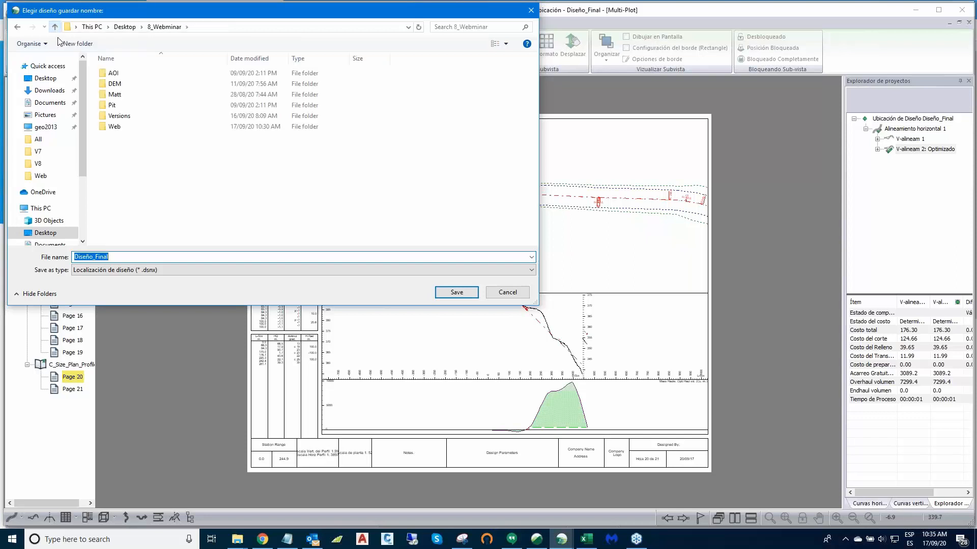
double_click(118, 127)
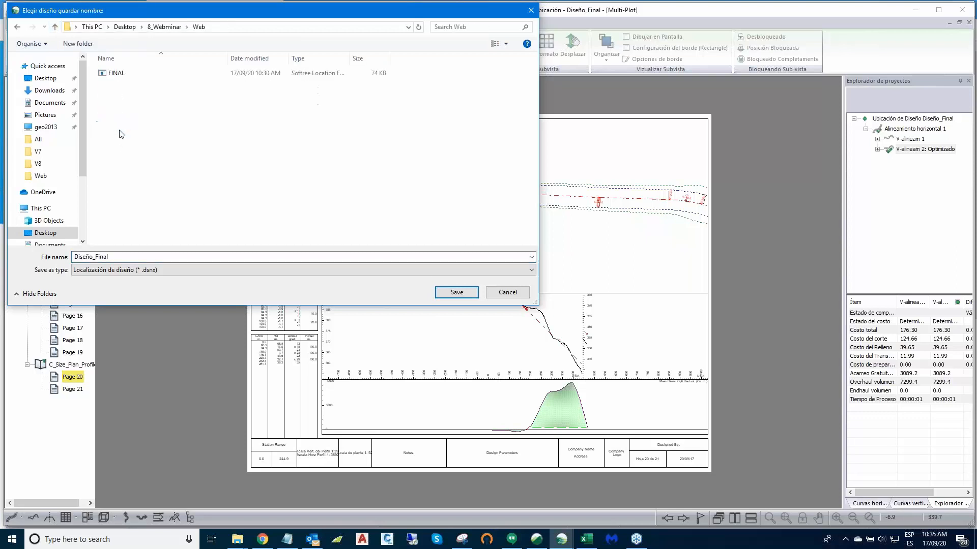
left_click(456, 293)
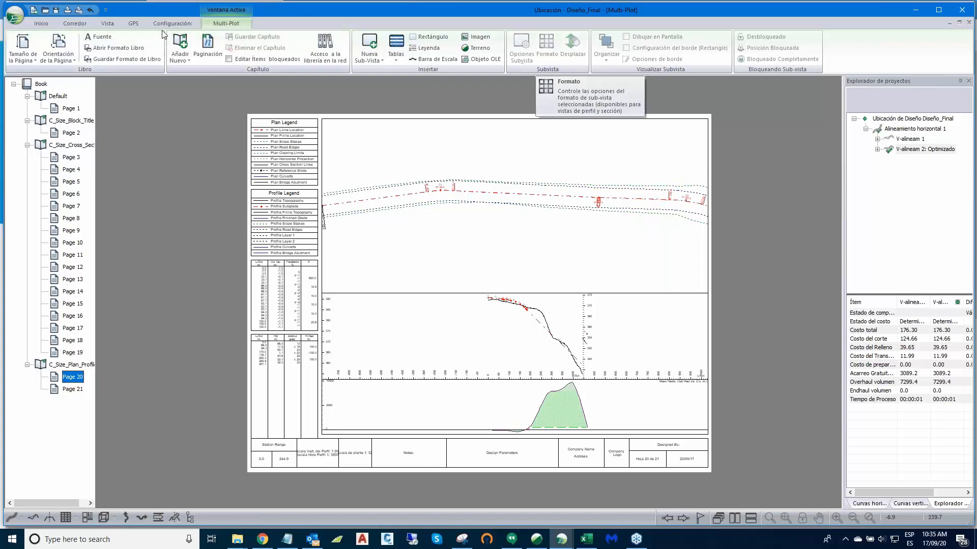
Step: Export the design to the Web folder as Diseño_Final in Softree-Terrain (*.terx) format, accepting the terrain export options
left_click(15, 16)
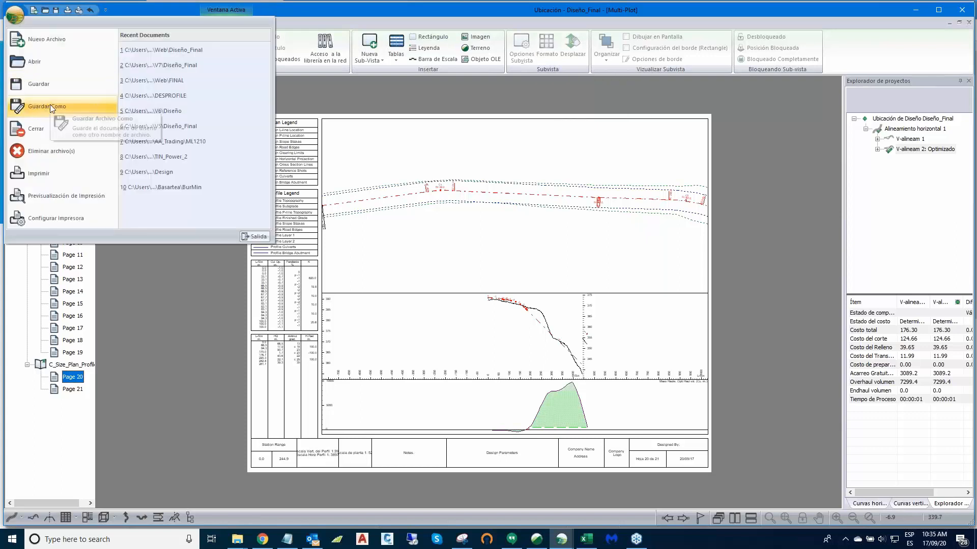
left_click(50, 105)
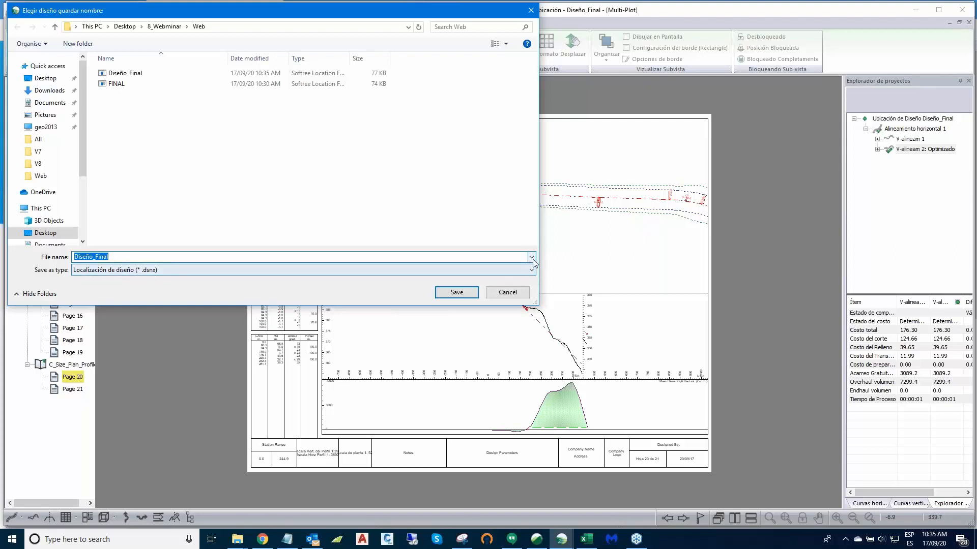
left_click(531, 270)
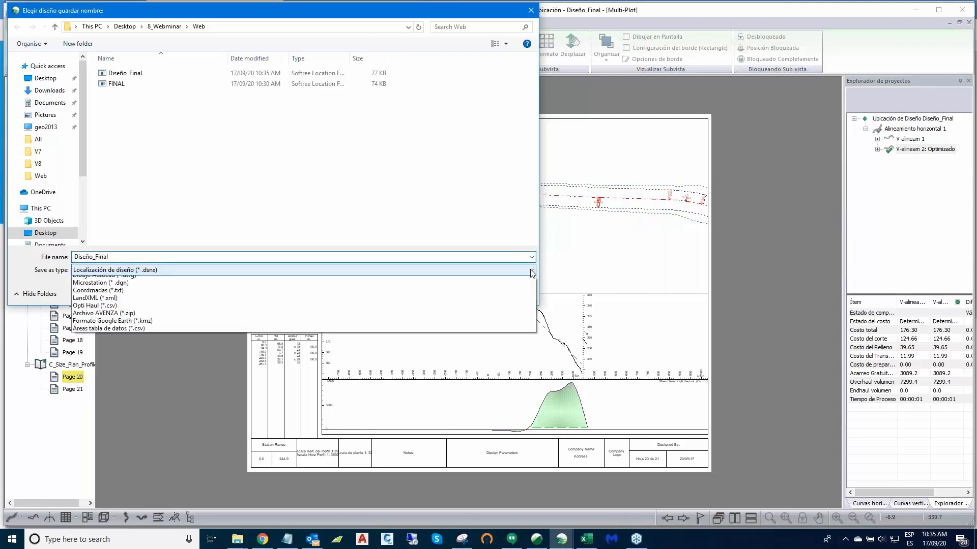
left_click(113, 296)
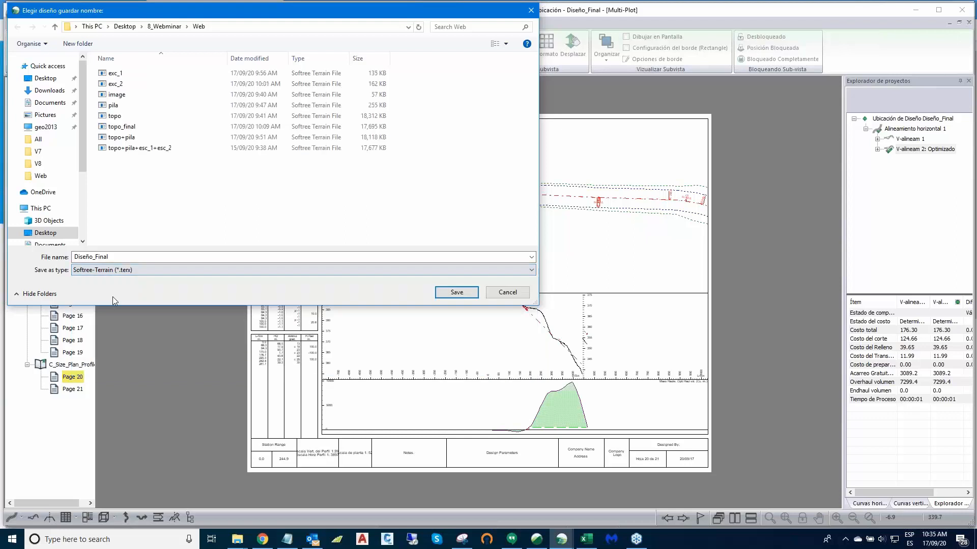
left_click(441, 294)
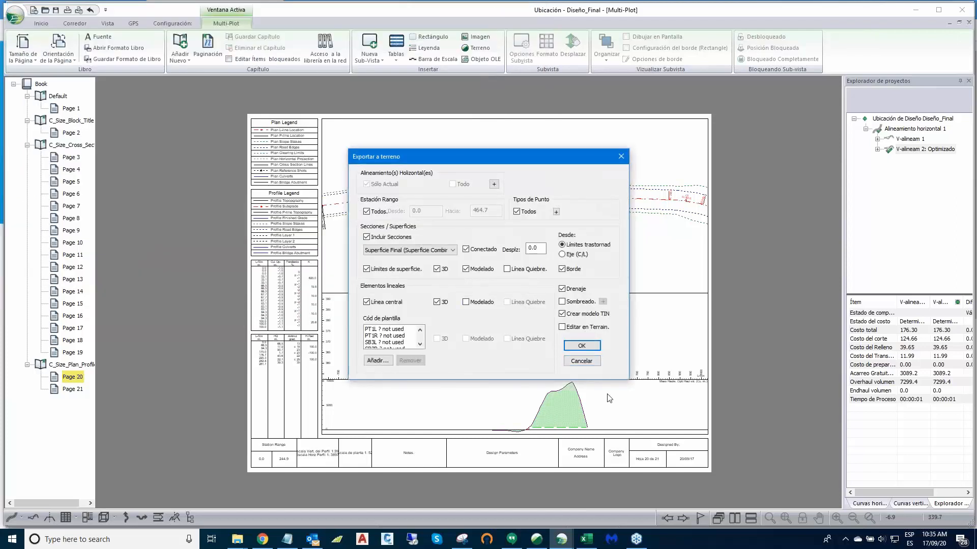
left_click(583, 344)
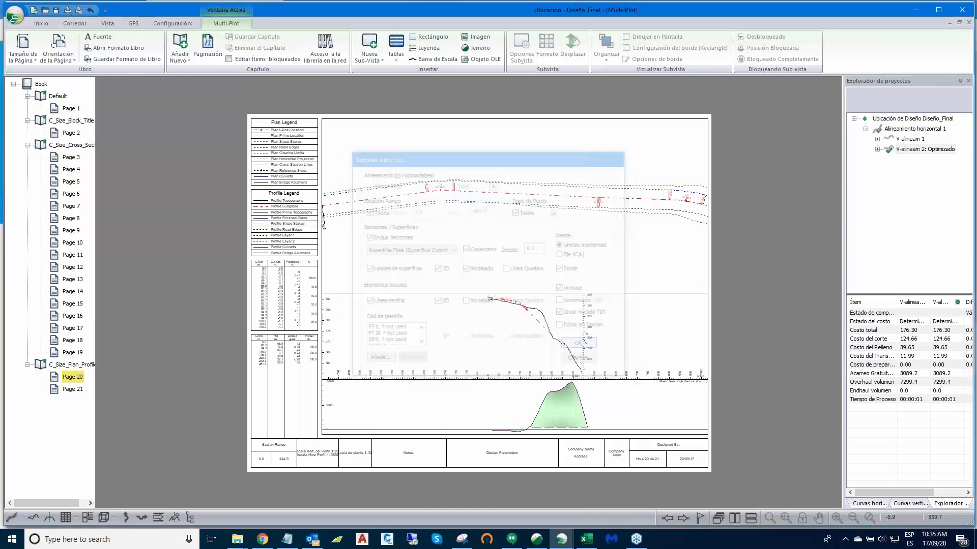
Step: Switch to the Terrain window with topo_final and merge the Diseño_Final terrain file into its surface, continuing without undo
left_click(534, 540)
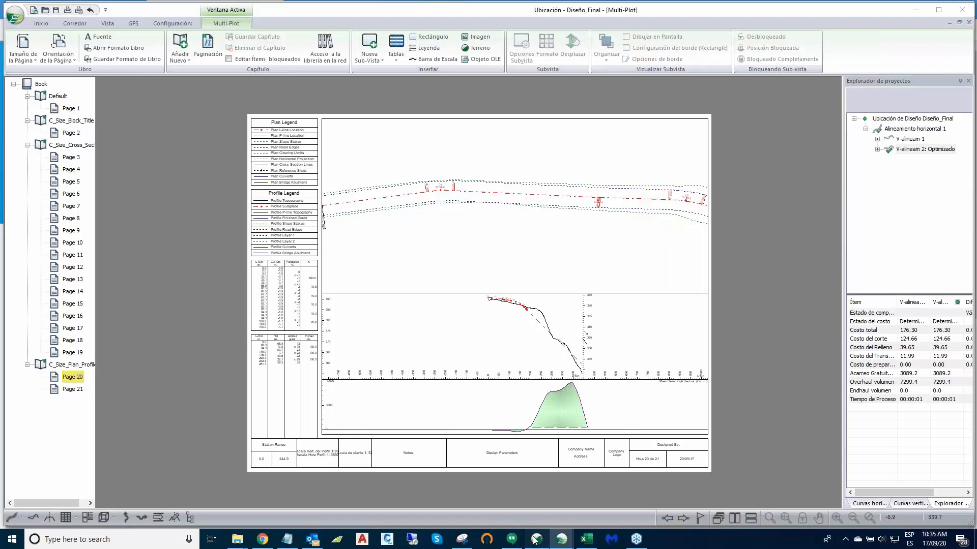
scroll(624, 209, "down", 1)
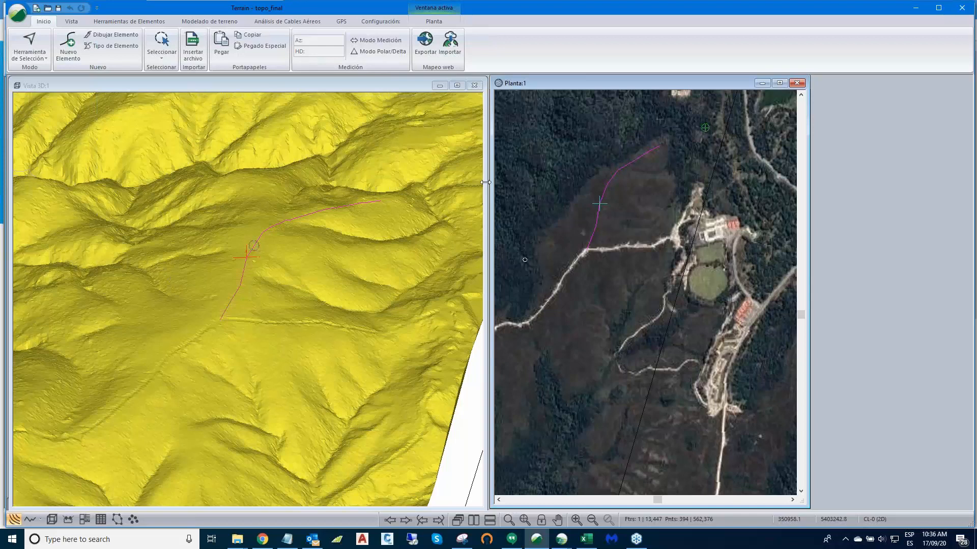
left_click(209, 21)
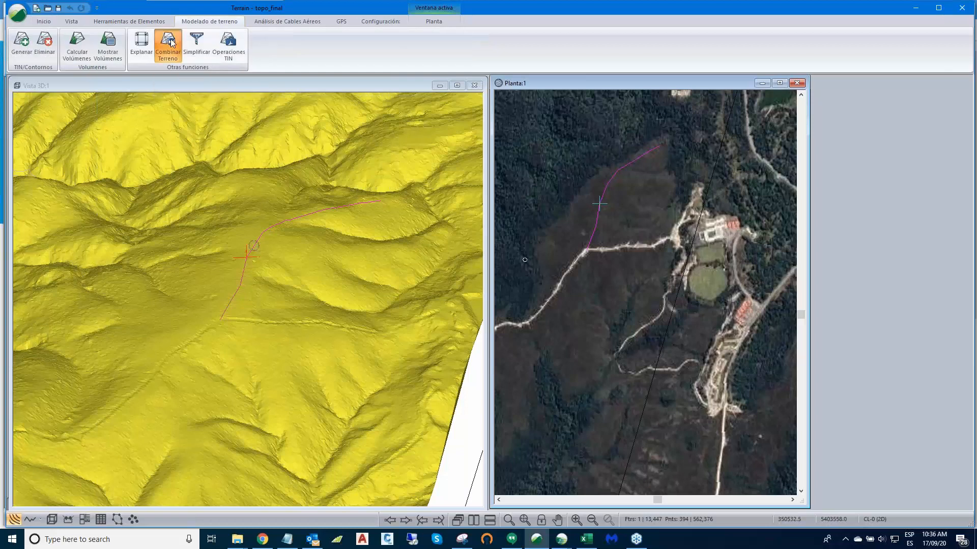
left_click(169, 43)
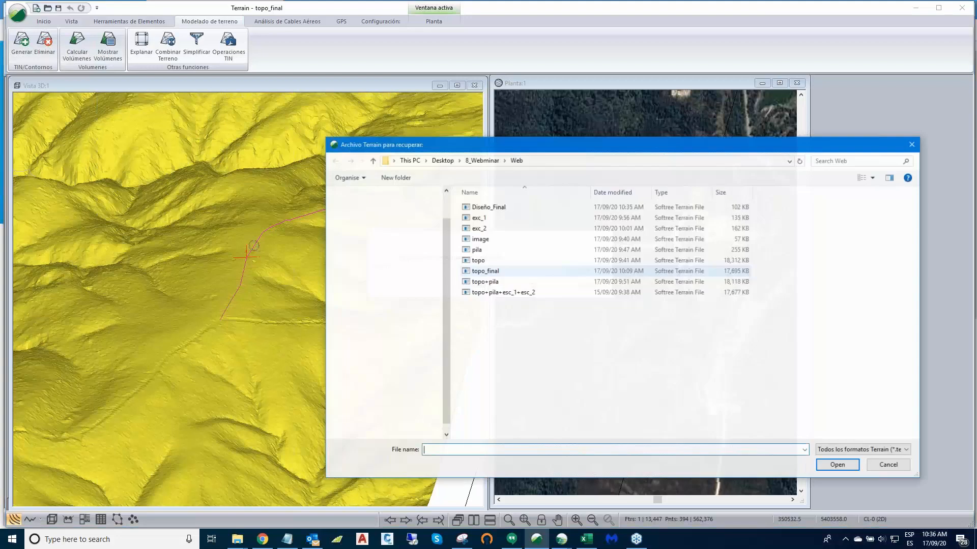
left_click(504, 207)
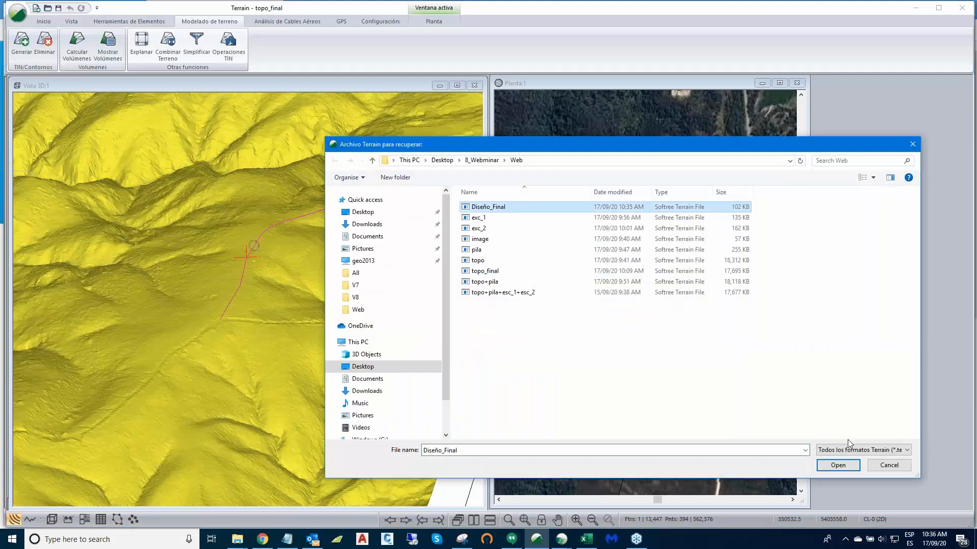
left_click(838, 466)
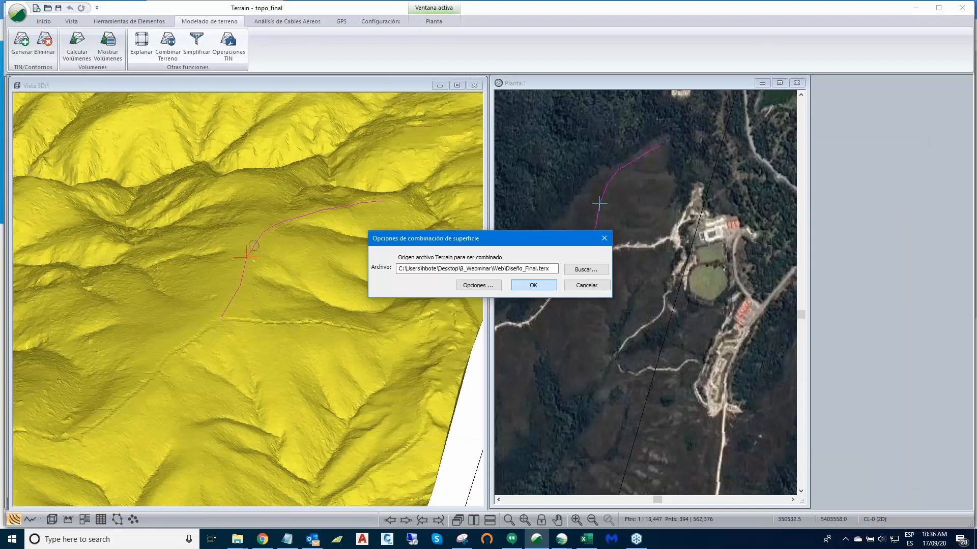
key("Return")
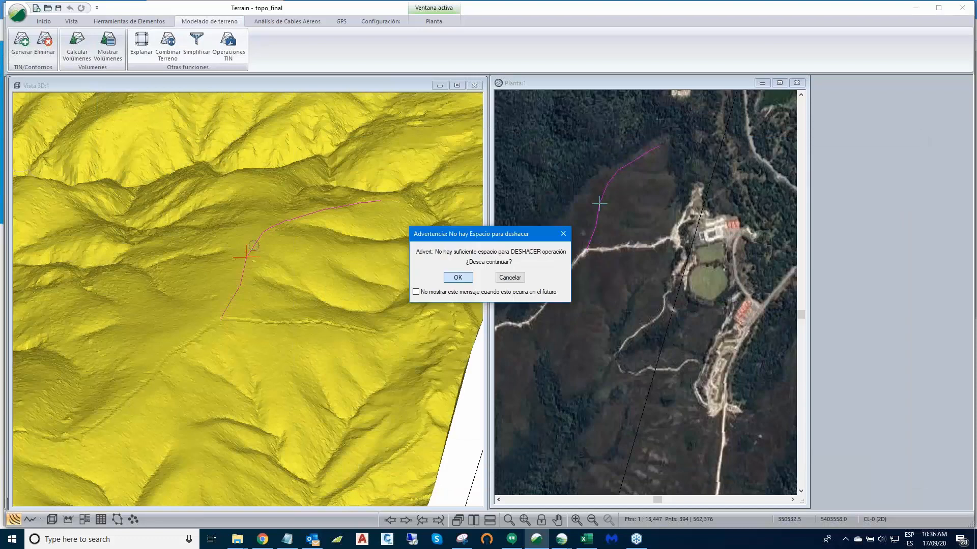
key("Return")
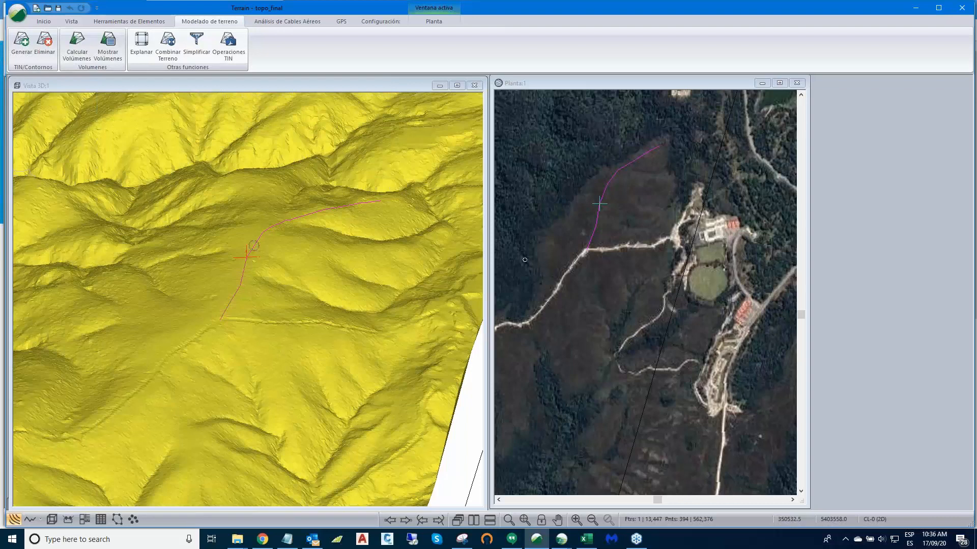
left_click(19, 42)
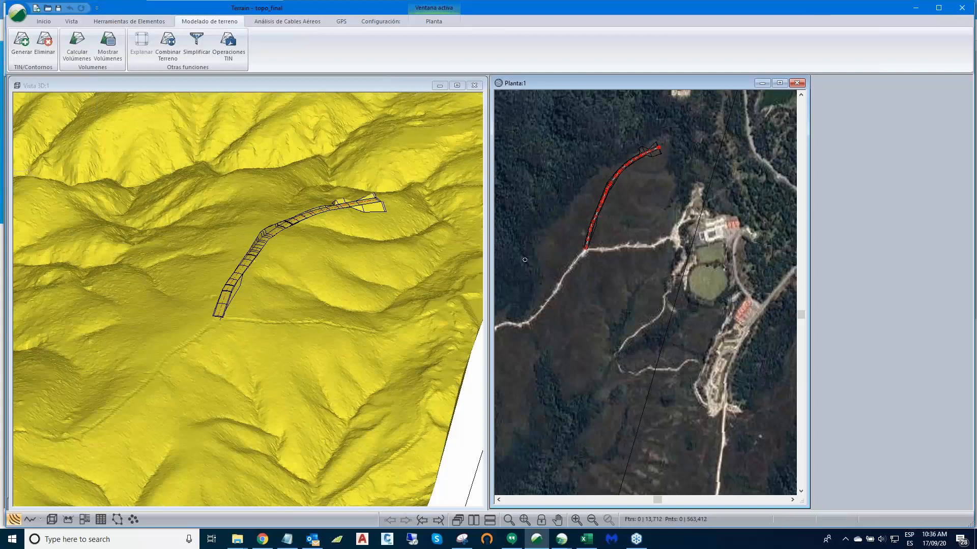
Step: Widen the Planta:1 window and view the merged road within the whole site image
left_click_drag(809, 183, 969, 182)
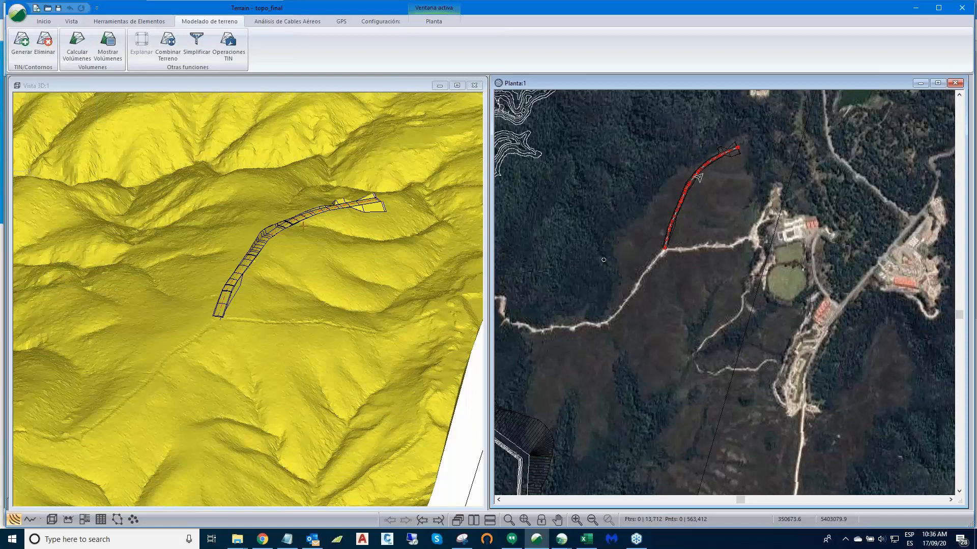
scroll(698, 177, "down", 5)
middle_click_drag(698, 180, 699, 231)
scroll(699, 232, "down", 1)
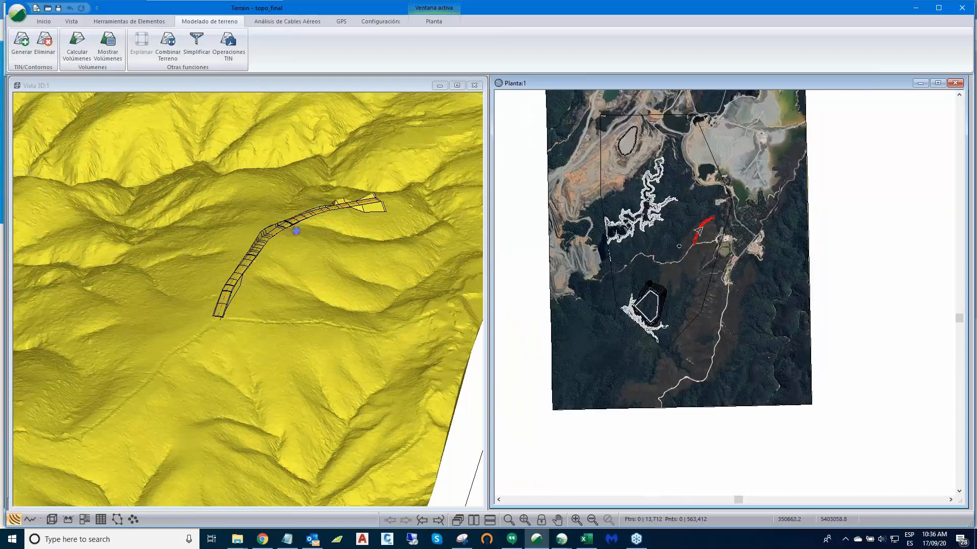
Step: Inspect the merged road up close over the plan image and from several angles on the 3D terrain surface
scroll(698, 231, "up", 5)
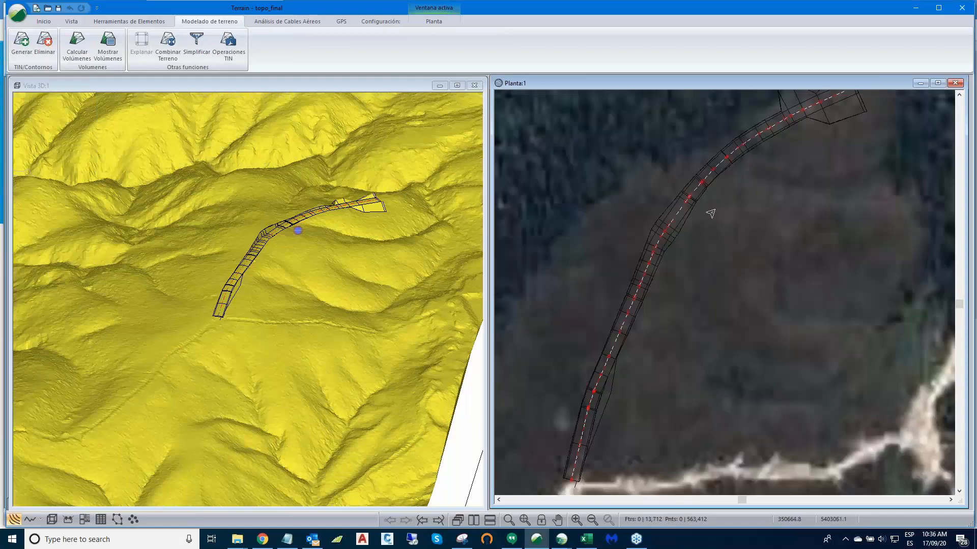
scroll(710, 213, "down", 2)
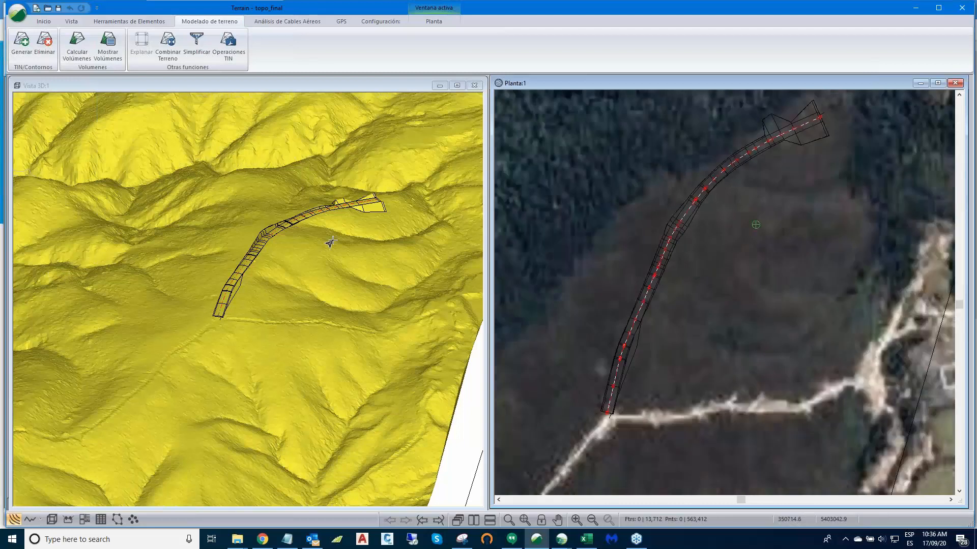
scroll(331, 242, "down", 2)
scroll(331, 242, "down", 2)
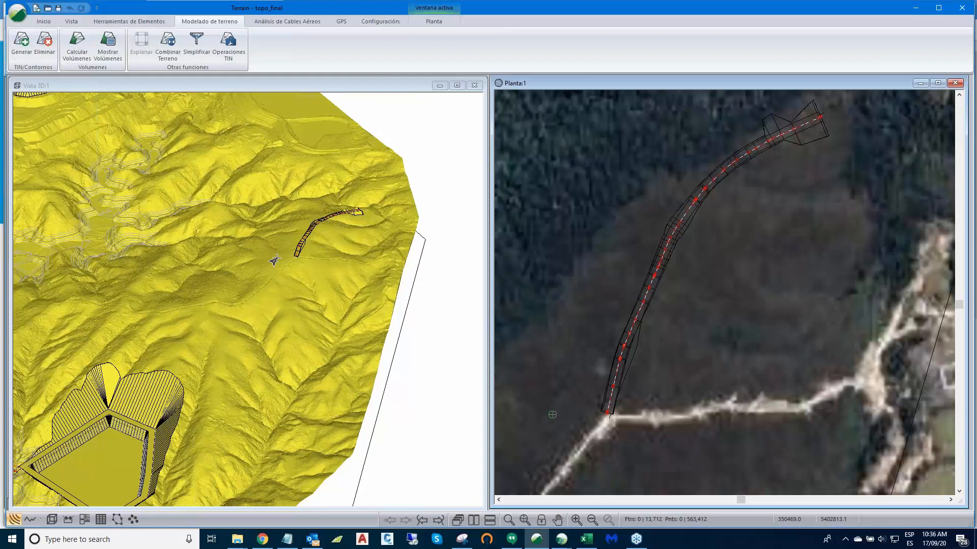
left_click_drag(274, 260, 335, 309)
scroll(305, 318, "up", 3)
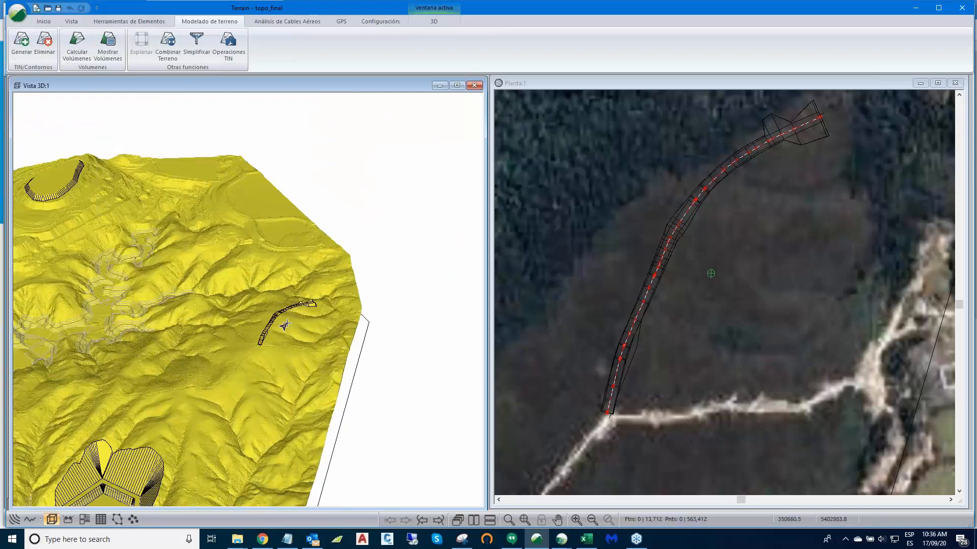
scroll(270, 304, "up", 2)
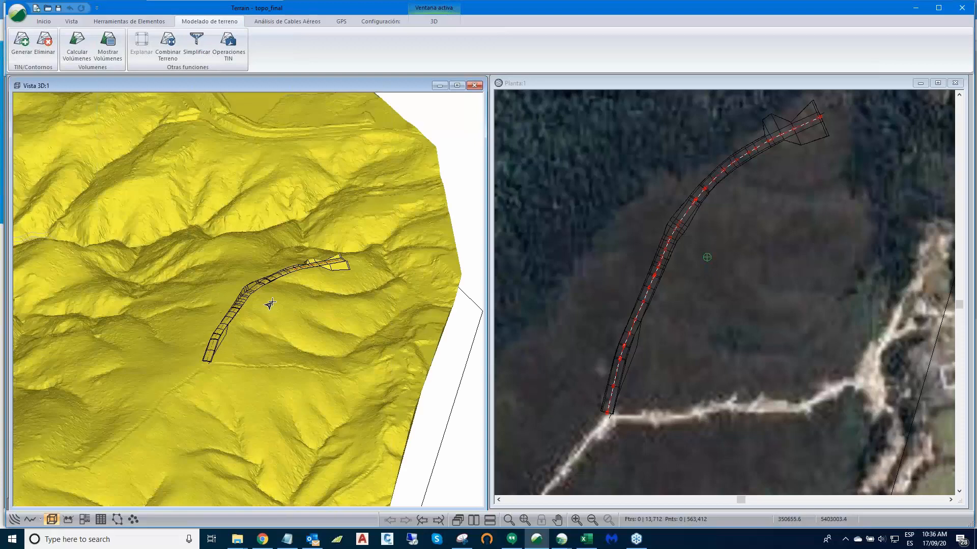
scroll(270, 304, "up", 2)
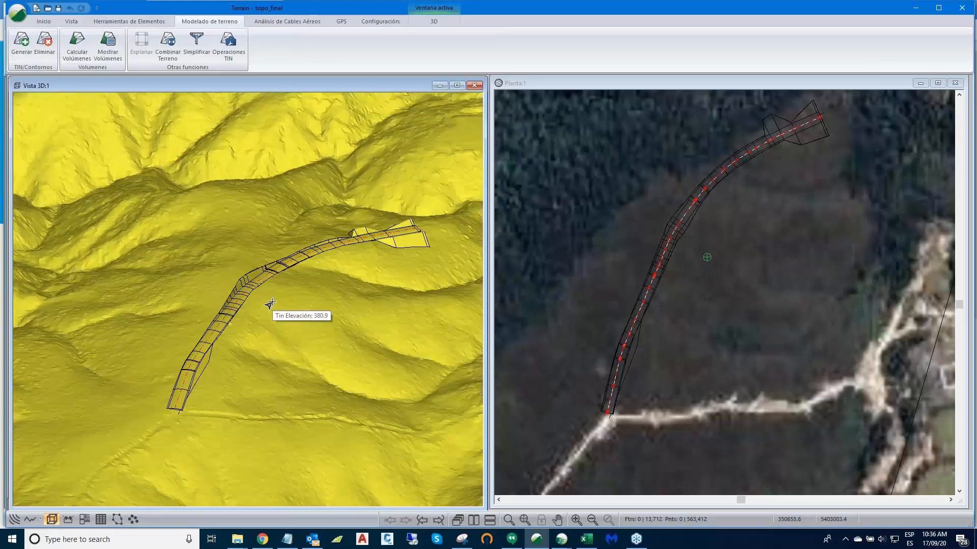
left_click_drag(272, 303, 272, 304)
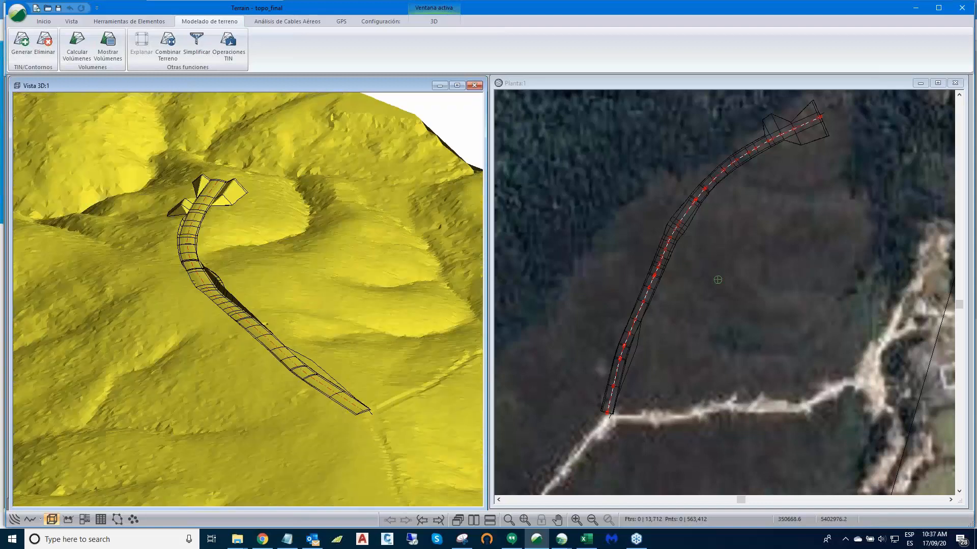
scroll(185, 273, "up", 1)
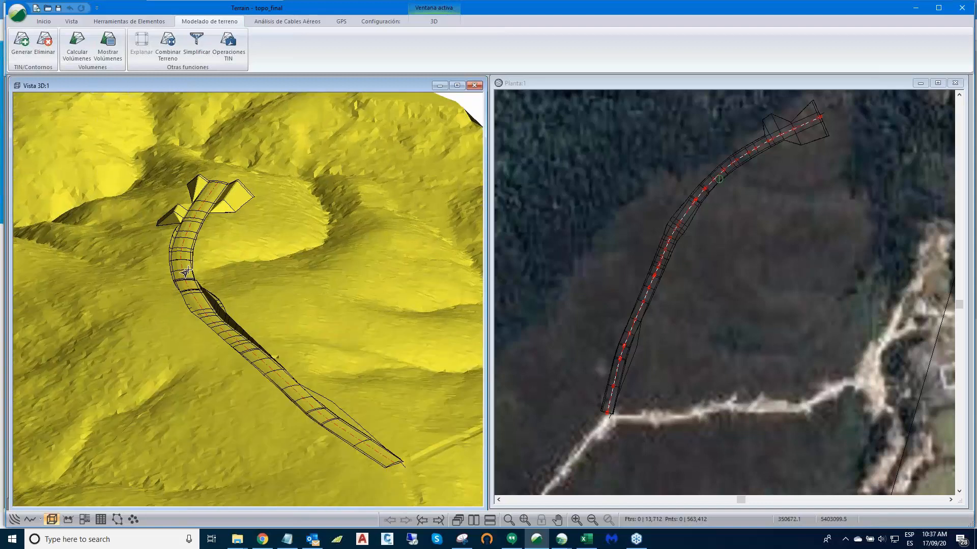
scroll(186, 274, "down", 2)
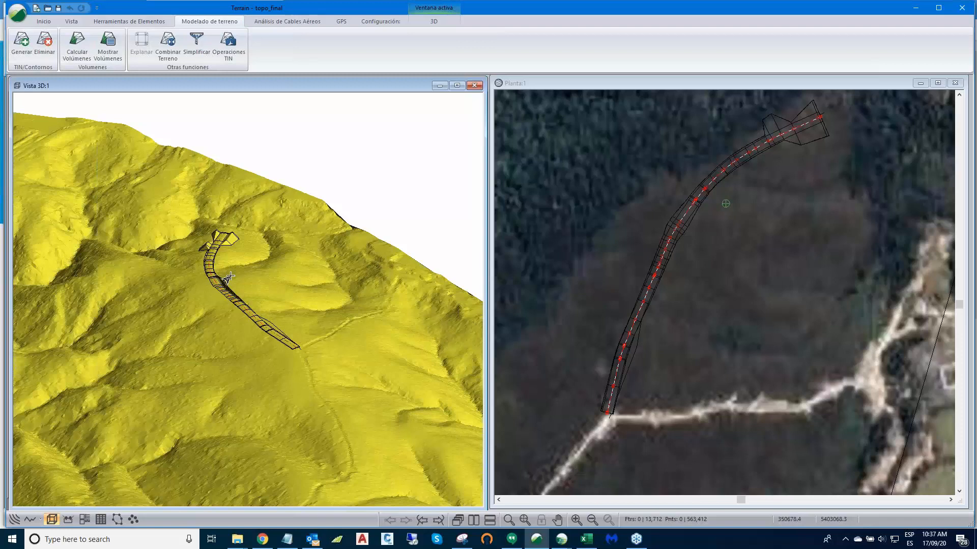
middle_click_drag(222, 291, 258, 232)
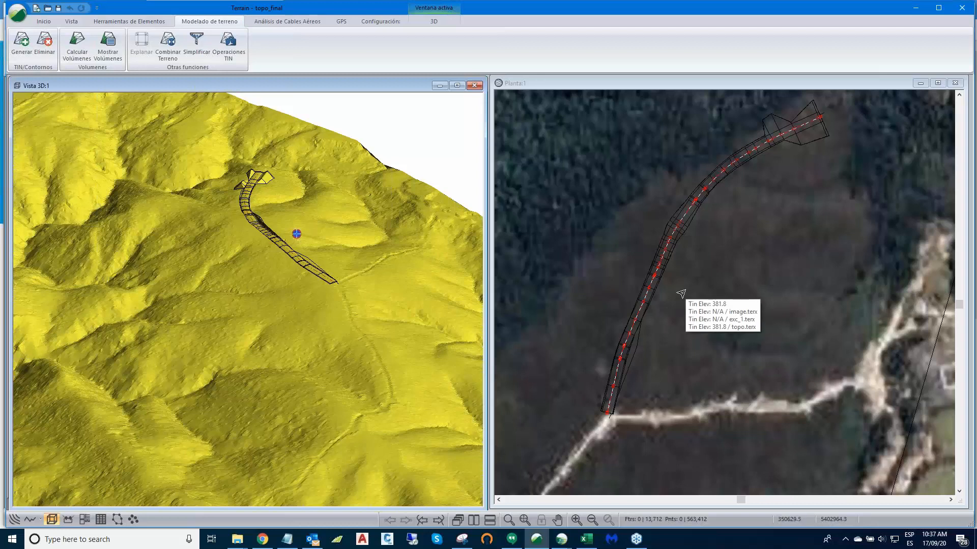
Step: Switch to the Ubicación window with Diseño_Final and open the template editor
left_click(584, 541)
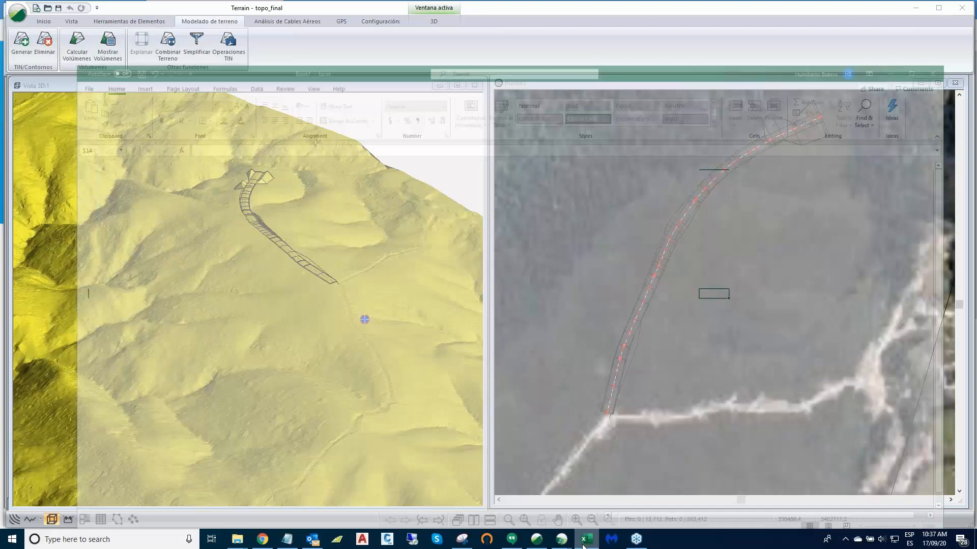
left_click(915, 7)
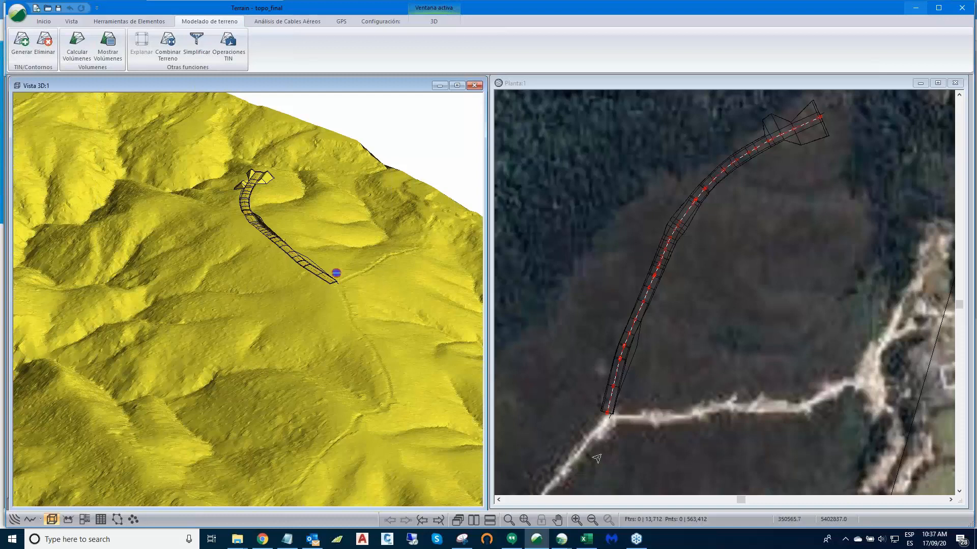
mouse_move(562, 544)
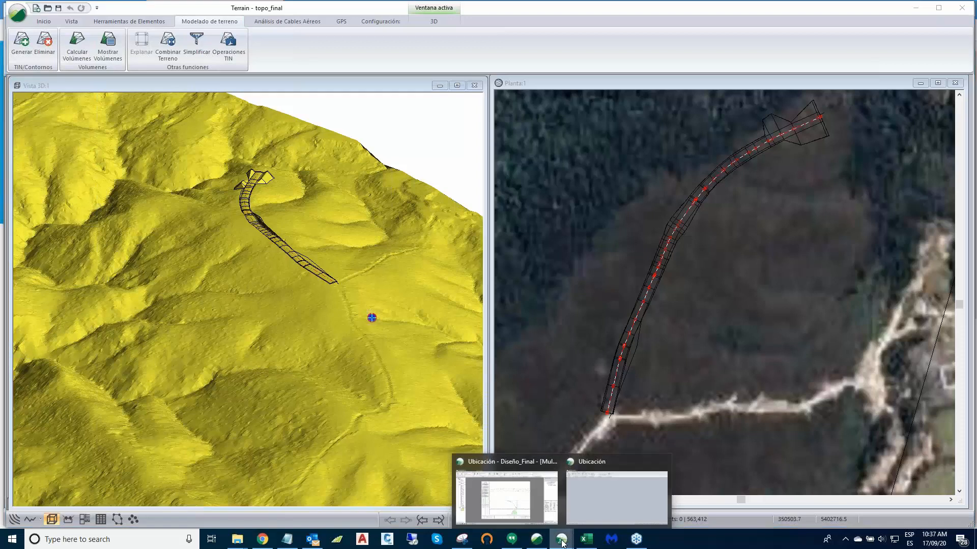
left_click(506, 496)
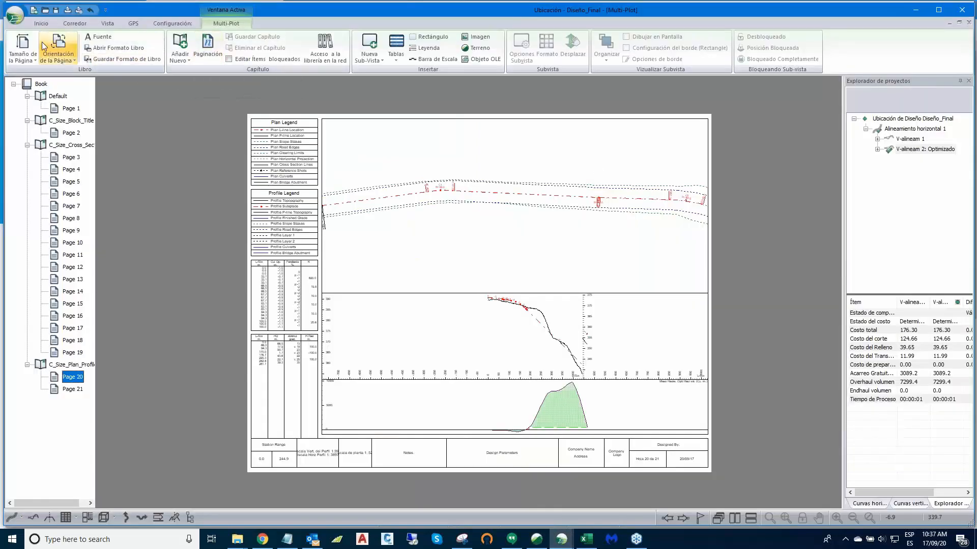
left_click(39, 23)
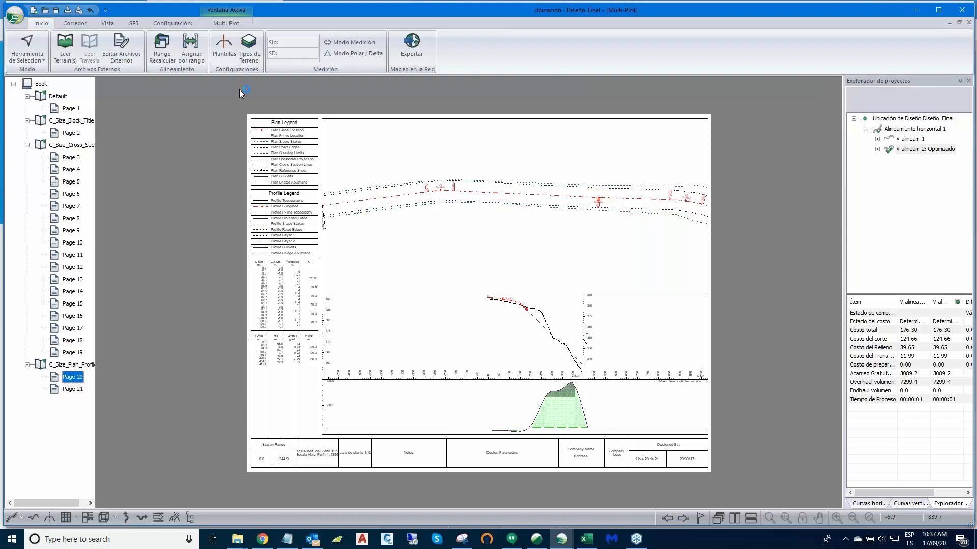
left_click(226, 43)
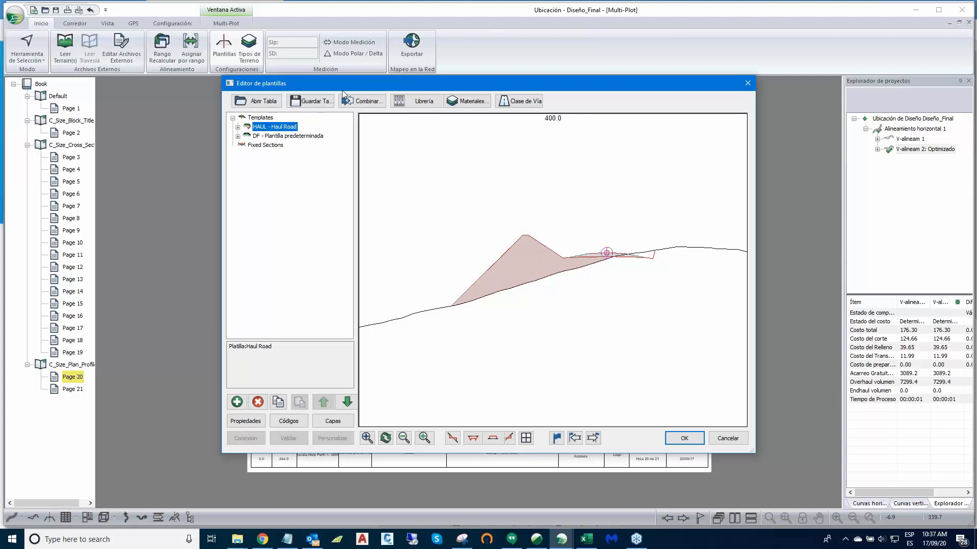
mouse_move(334, 92)
left_mouse_down()
mouse_move(280, 93)
mouse_move(327, 97)
left_mouse_up()
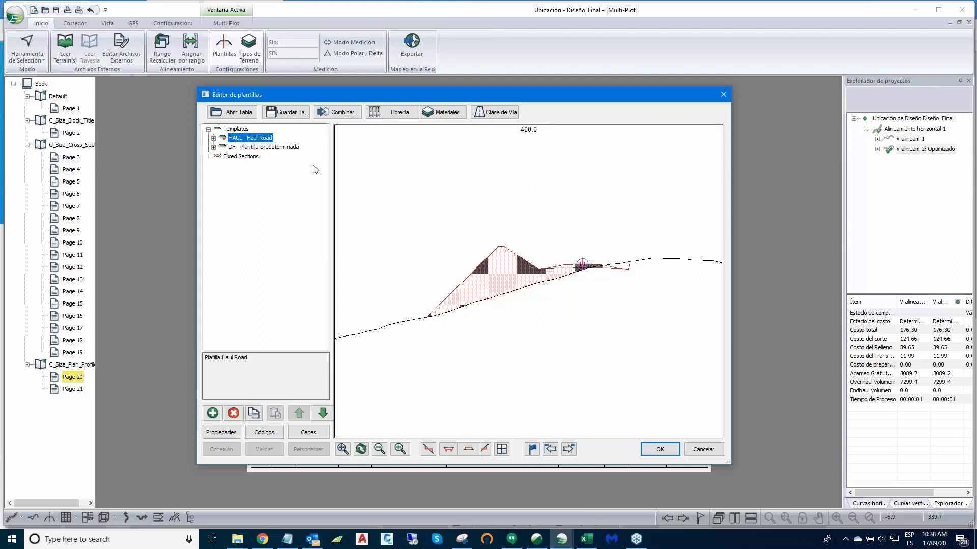
Step: Open the online template library and go through its component groups from Roadway Components to Pipes and Penstocks
left_click(395, 113)
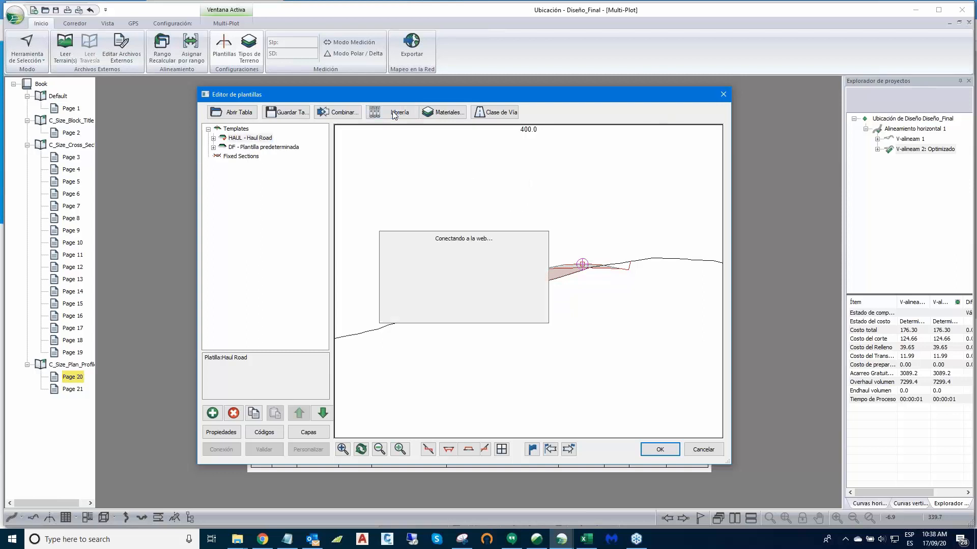
left_click_drag(459, 210, 518, 146)
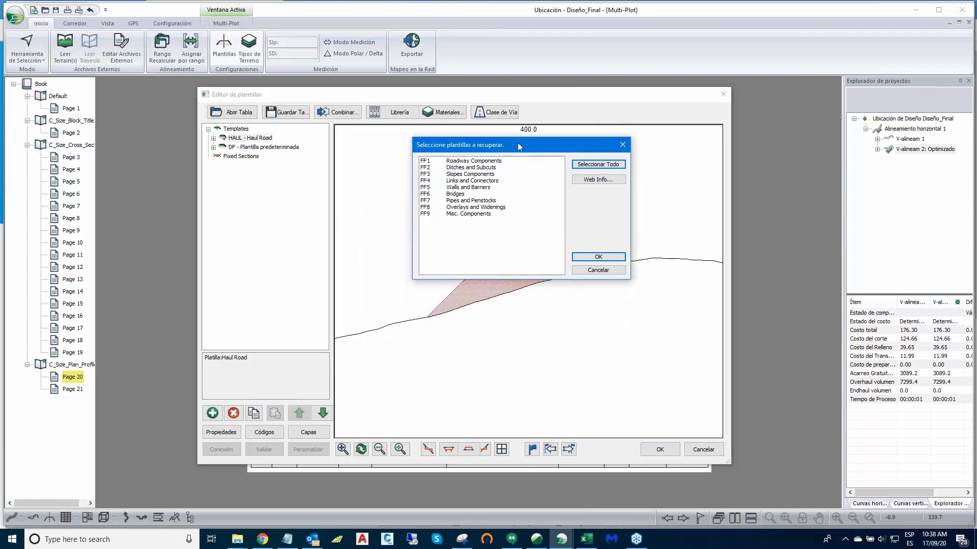
left_click(456, 160)
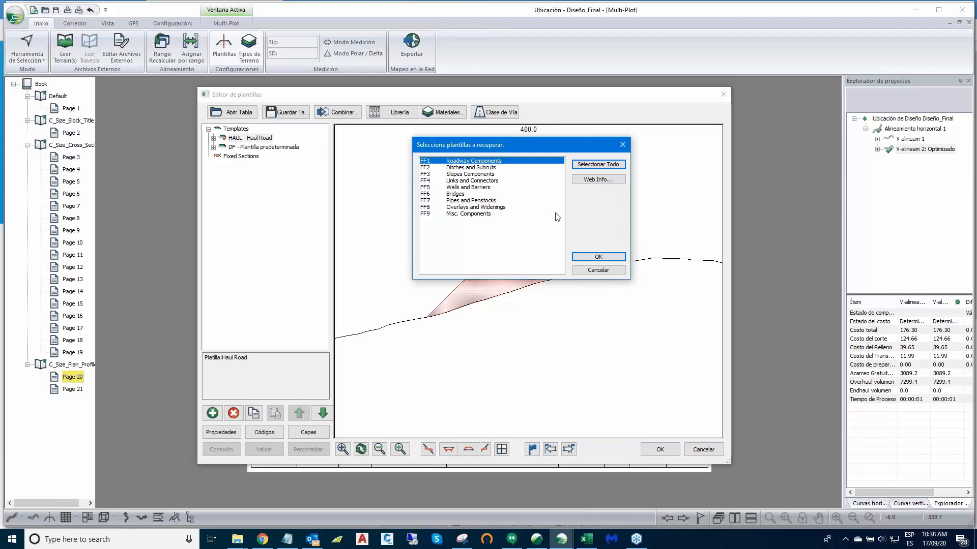
left_click(471, 169)
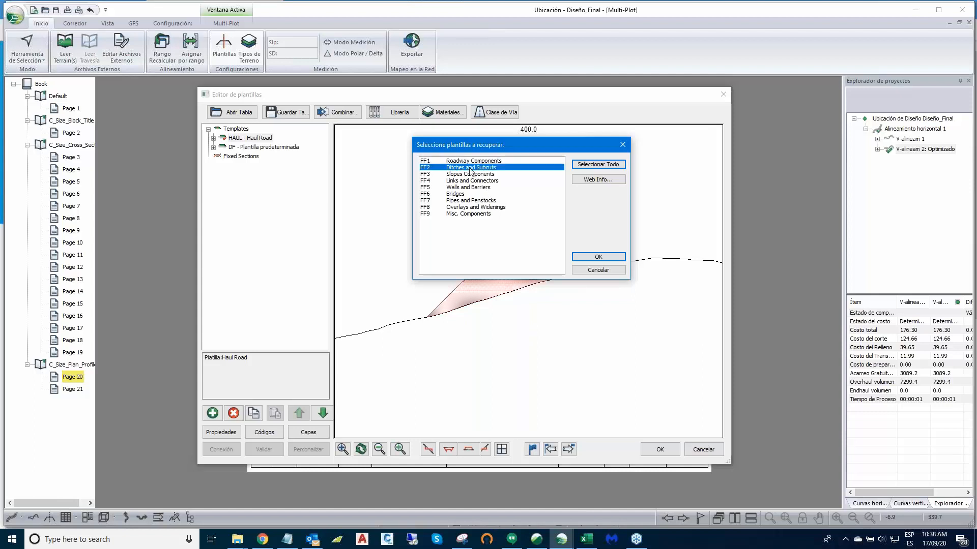
left_click(460, 176)
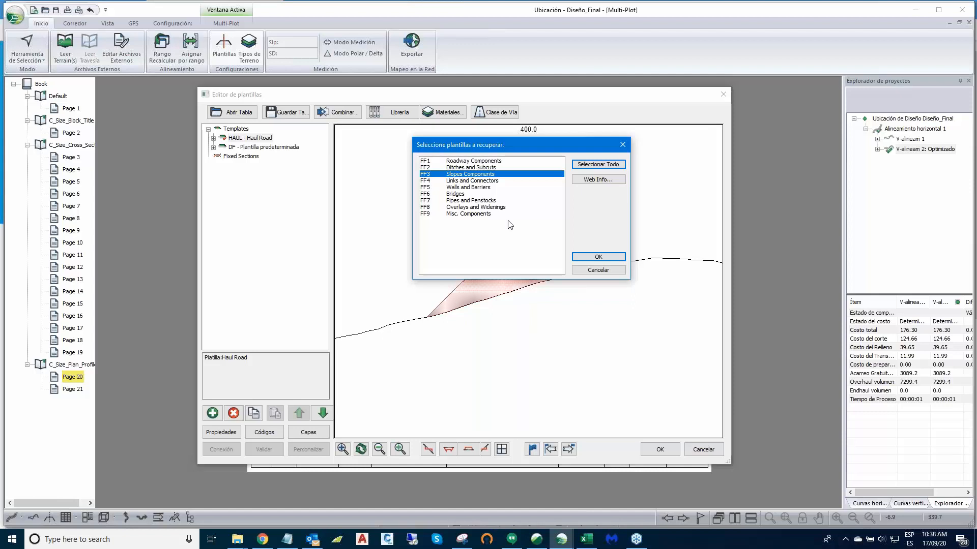
left_click(484, 181)
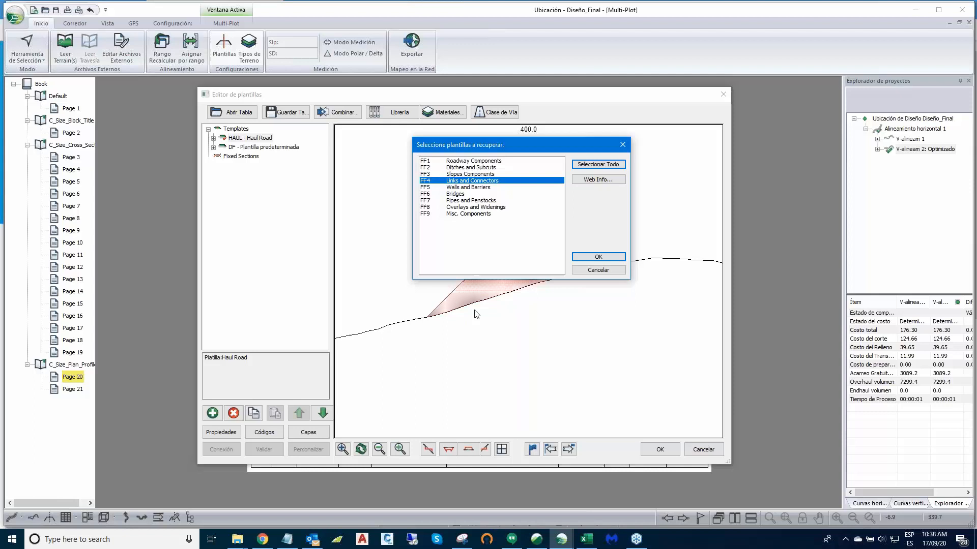
left_click(479, 187)
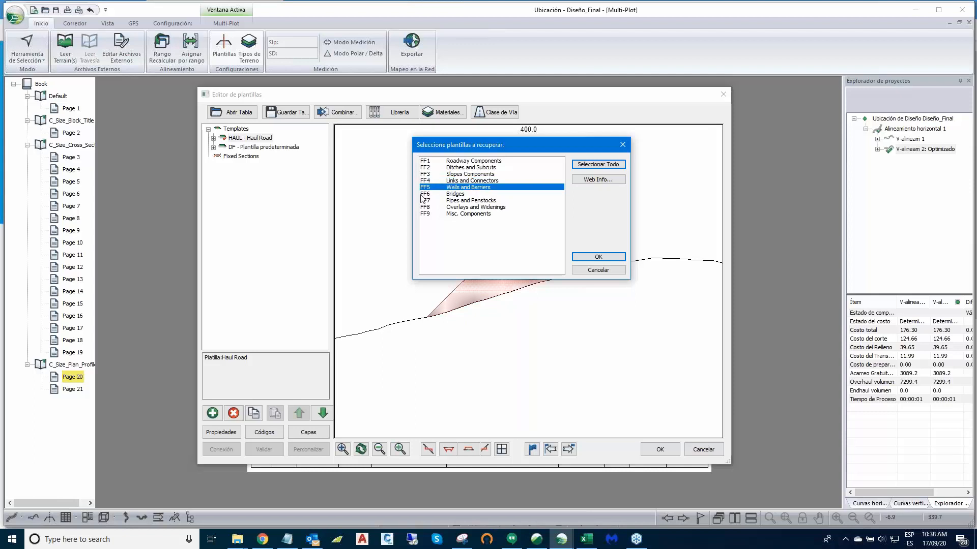
left_click(453, 194)
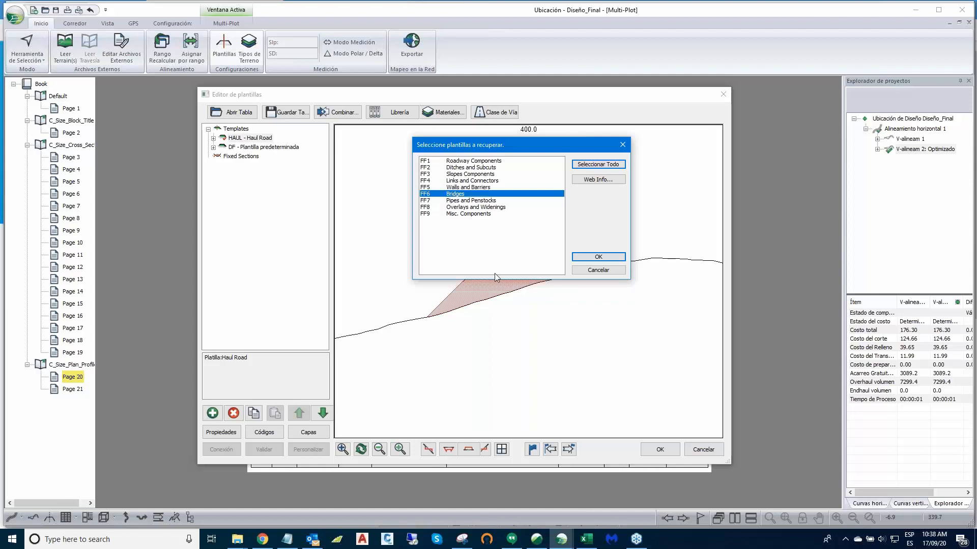
left_click(484, 201)
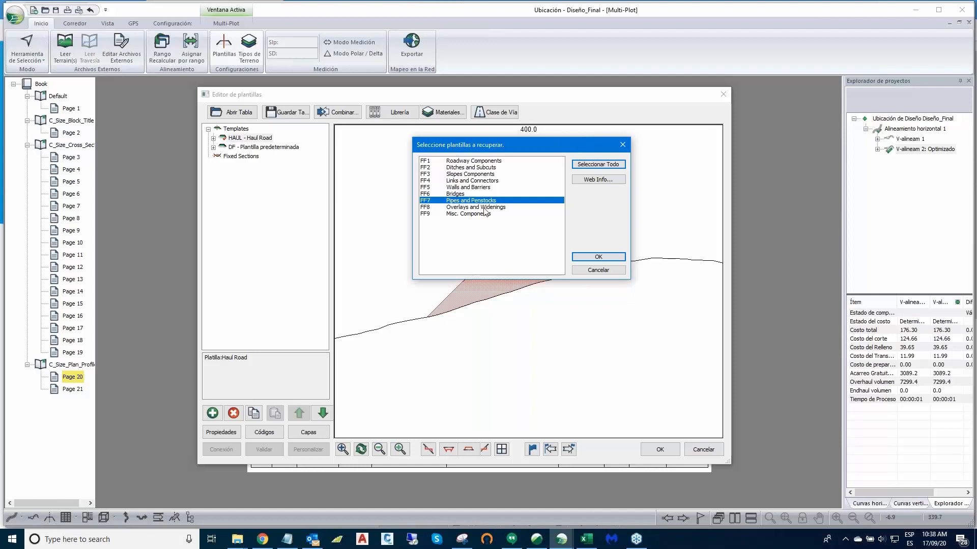
left_click(484, 188)
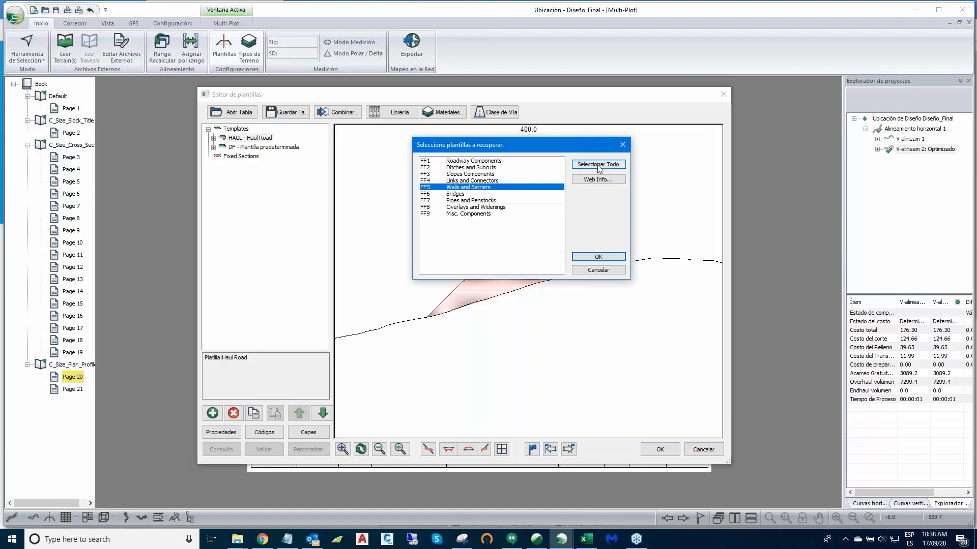
Step: Retrieve the Ditches and Subcuts group from the library into the template list and expand its components
left_click(452, 169)
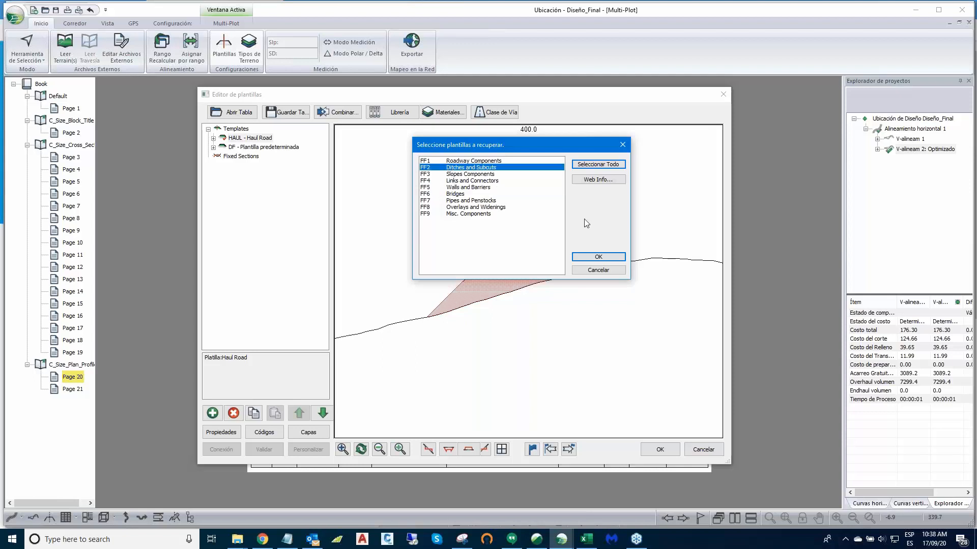
left_click(594, 257)
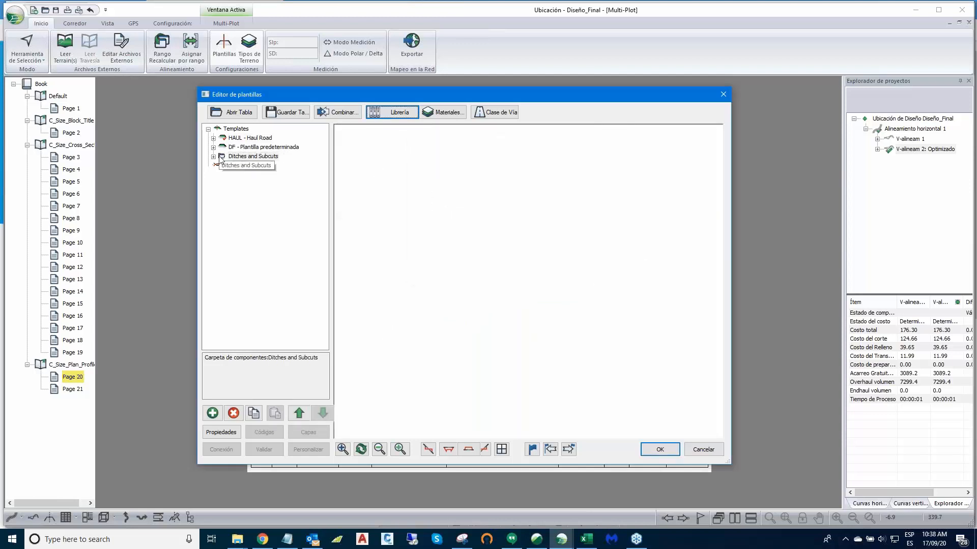
left_click(213, 157)
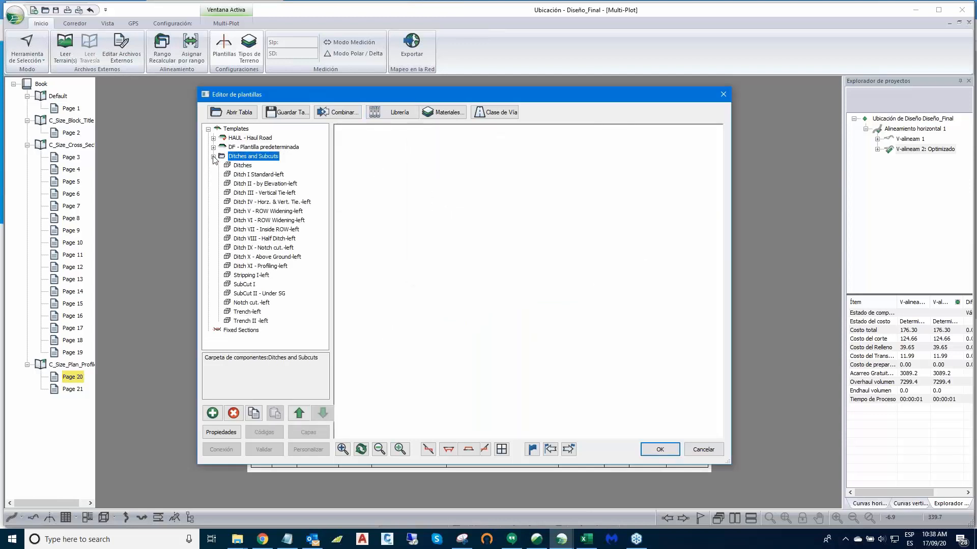
Step: Preview the left-hand ditch components Ditch I to Ditch IV on the cross section, and close the template editor without keeping changes
left_click(247, 174)
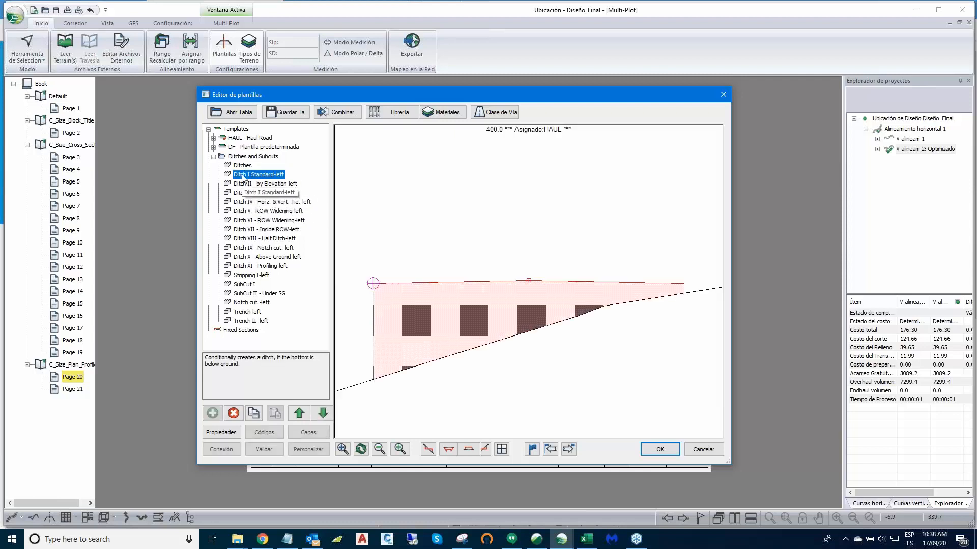
left_click(244, 184)
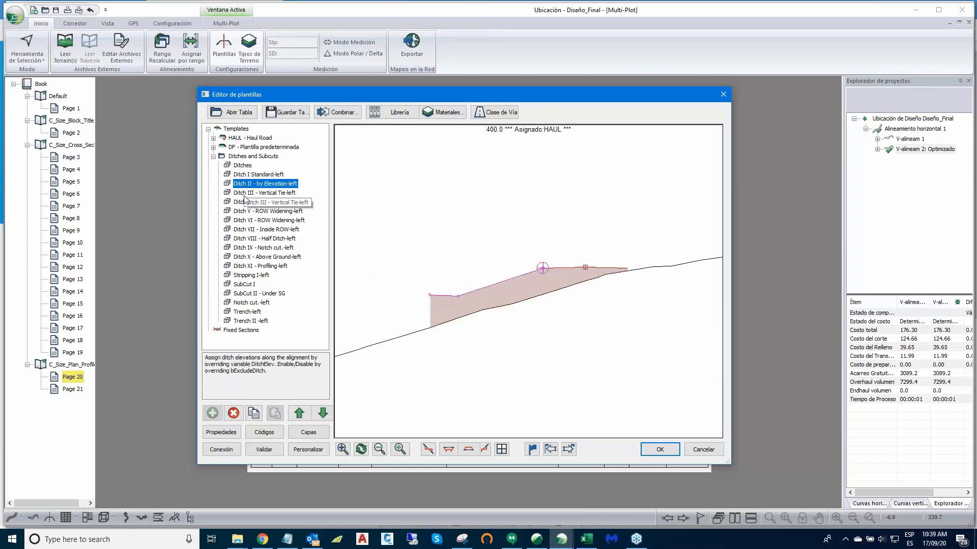
left_click(244, 193)
left_click(246, 202)
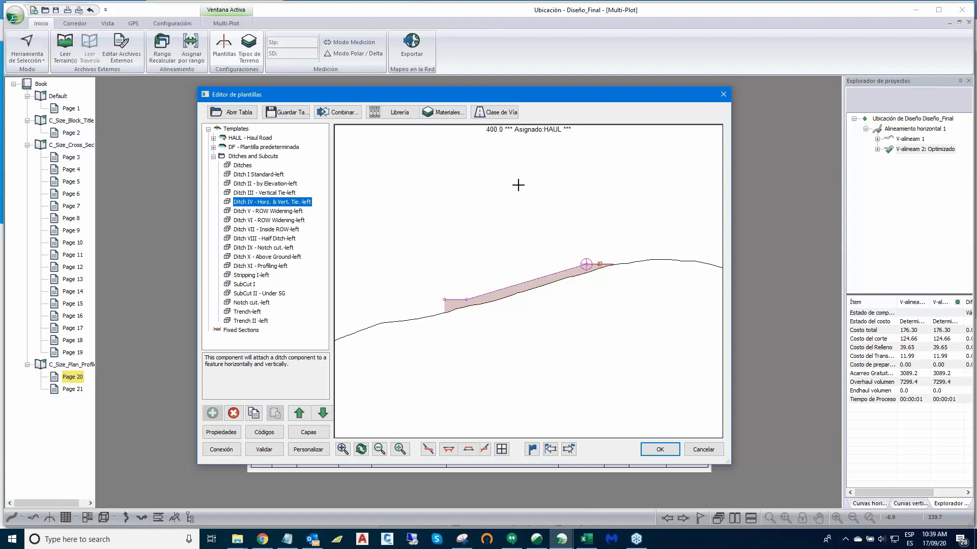
left_click(705, 450)
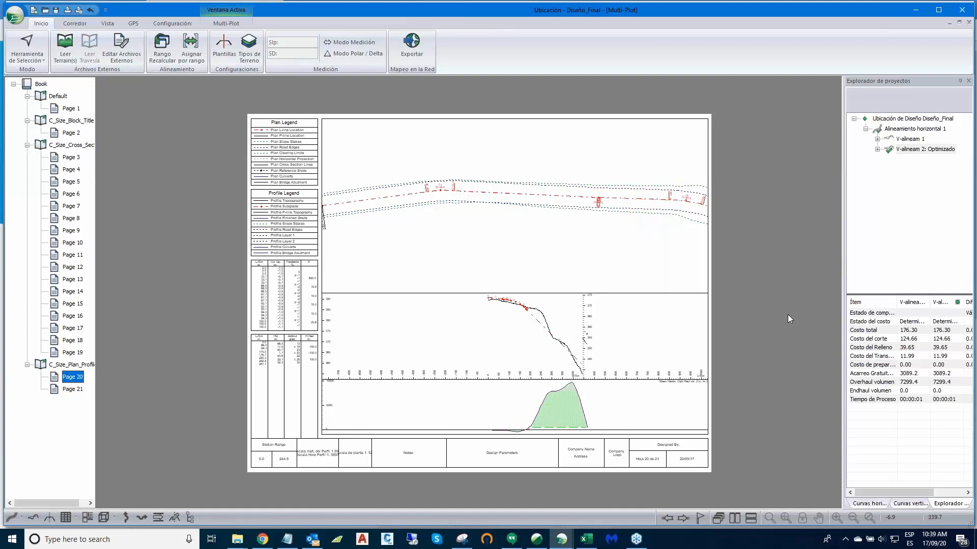
left_click(636, 539)
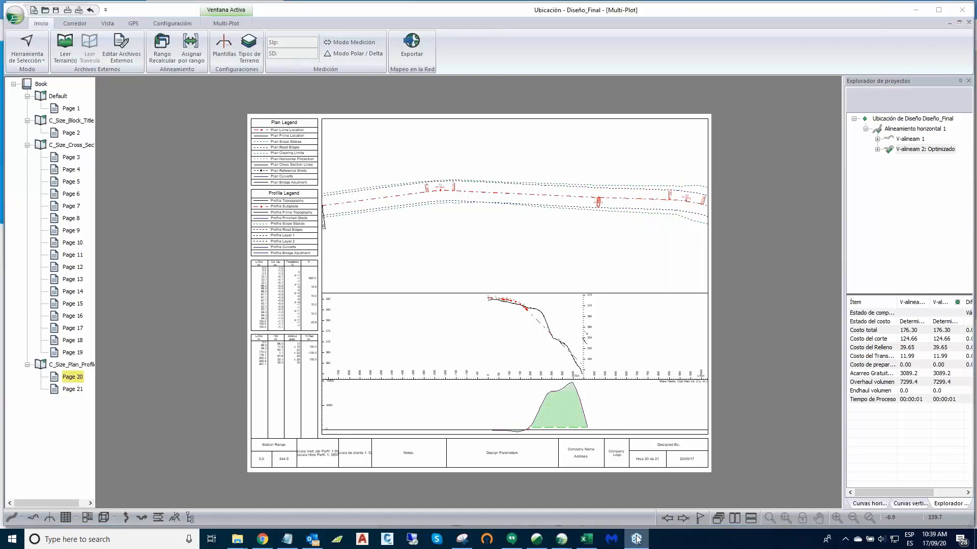